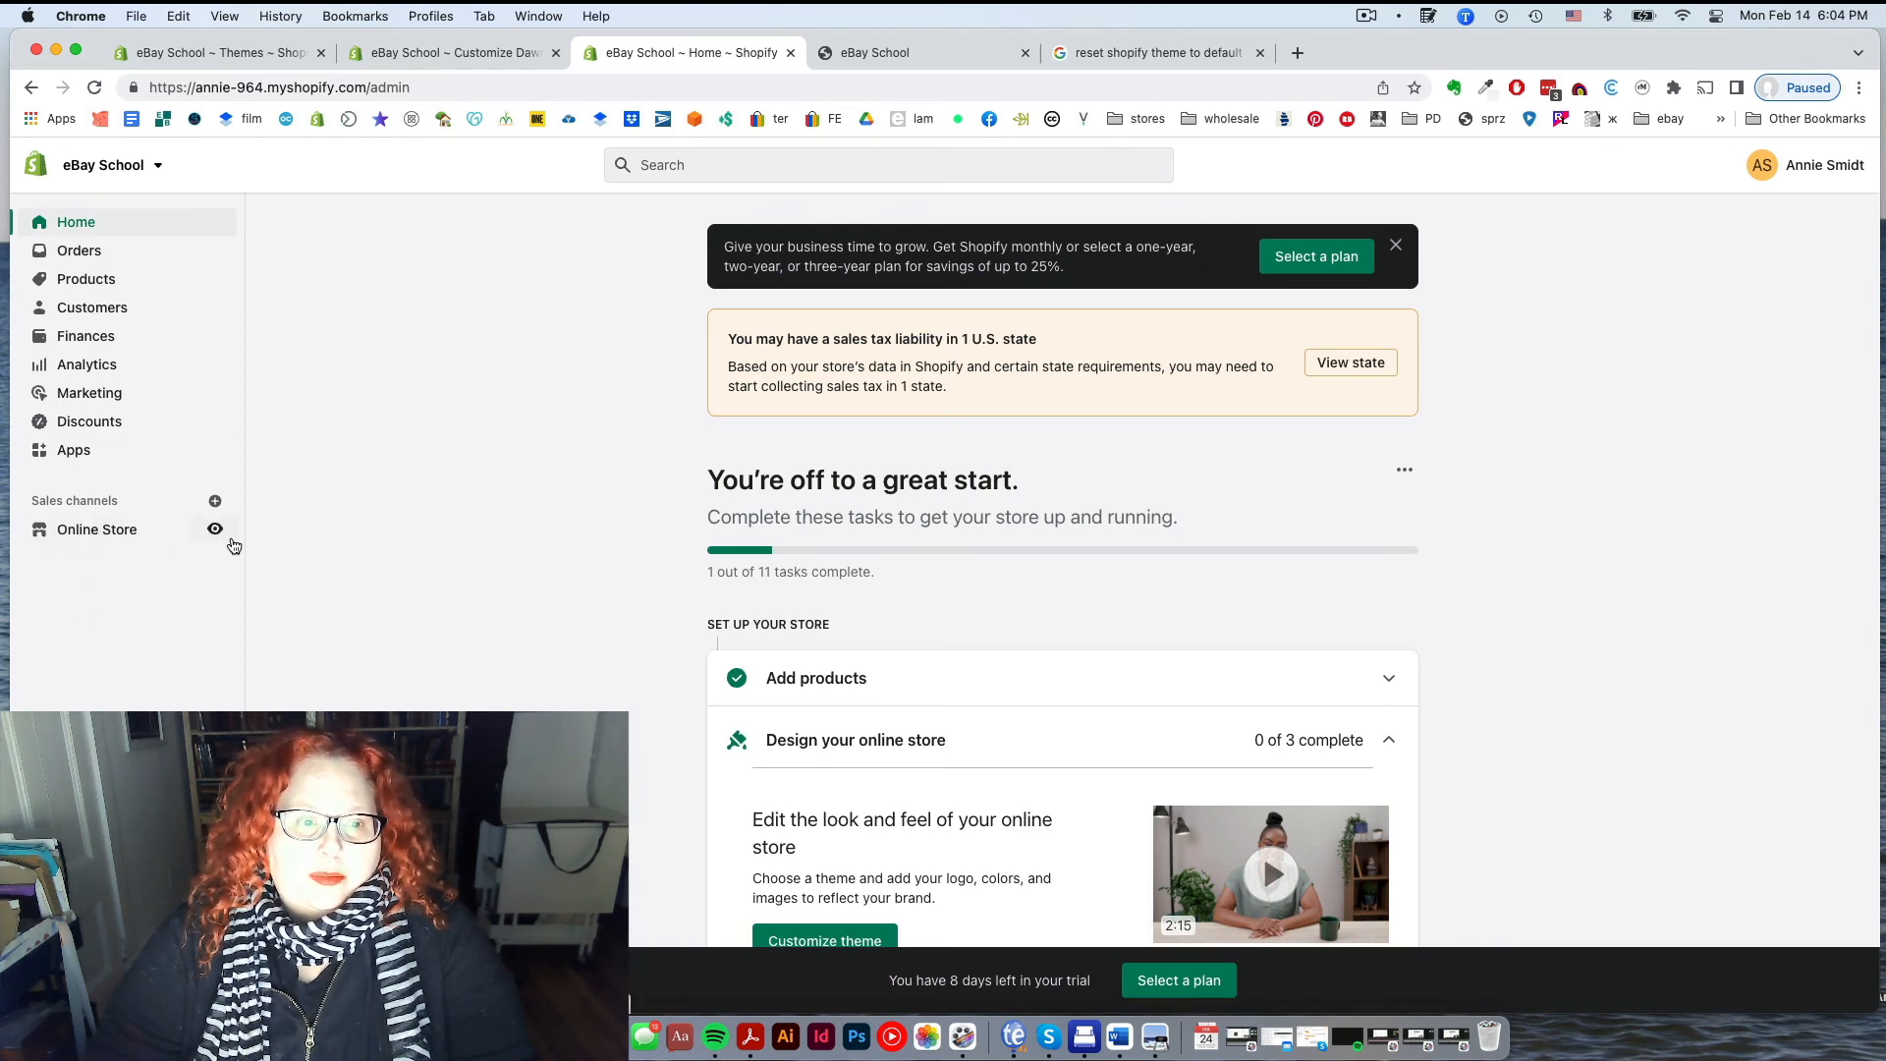
Preview the live storefront, and review the online store's current theme and theme library
click(216, 531)
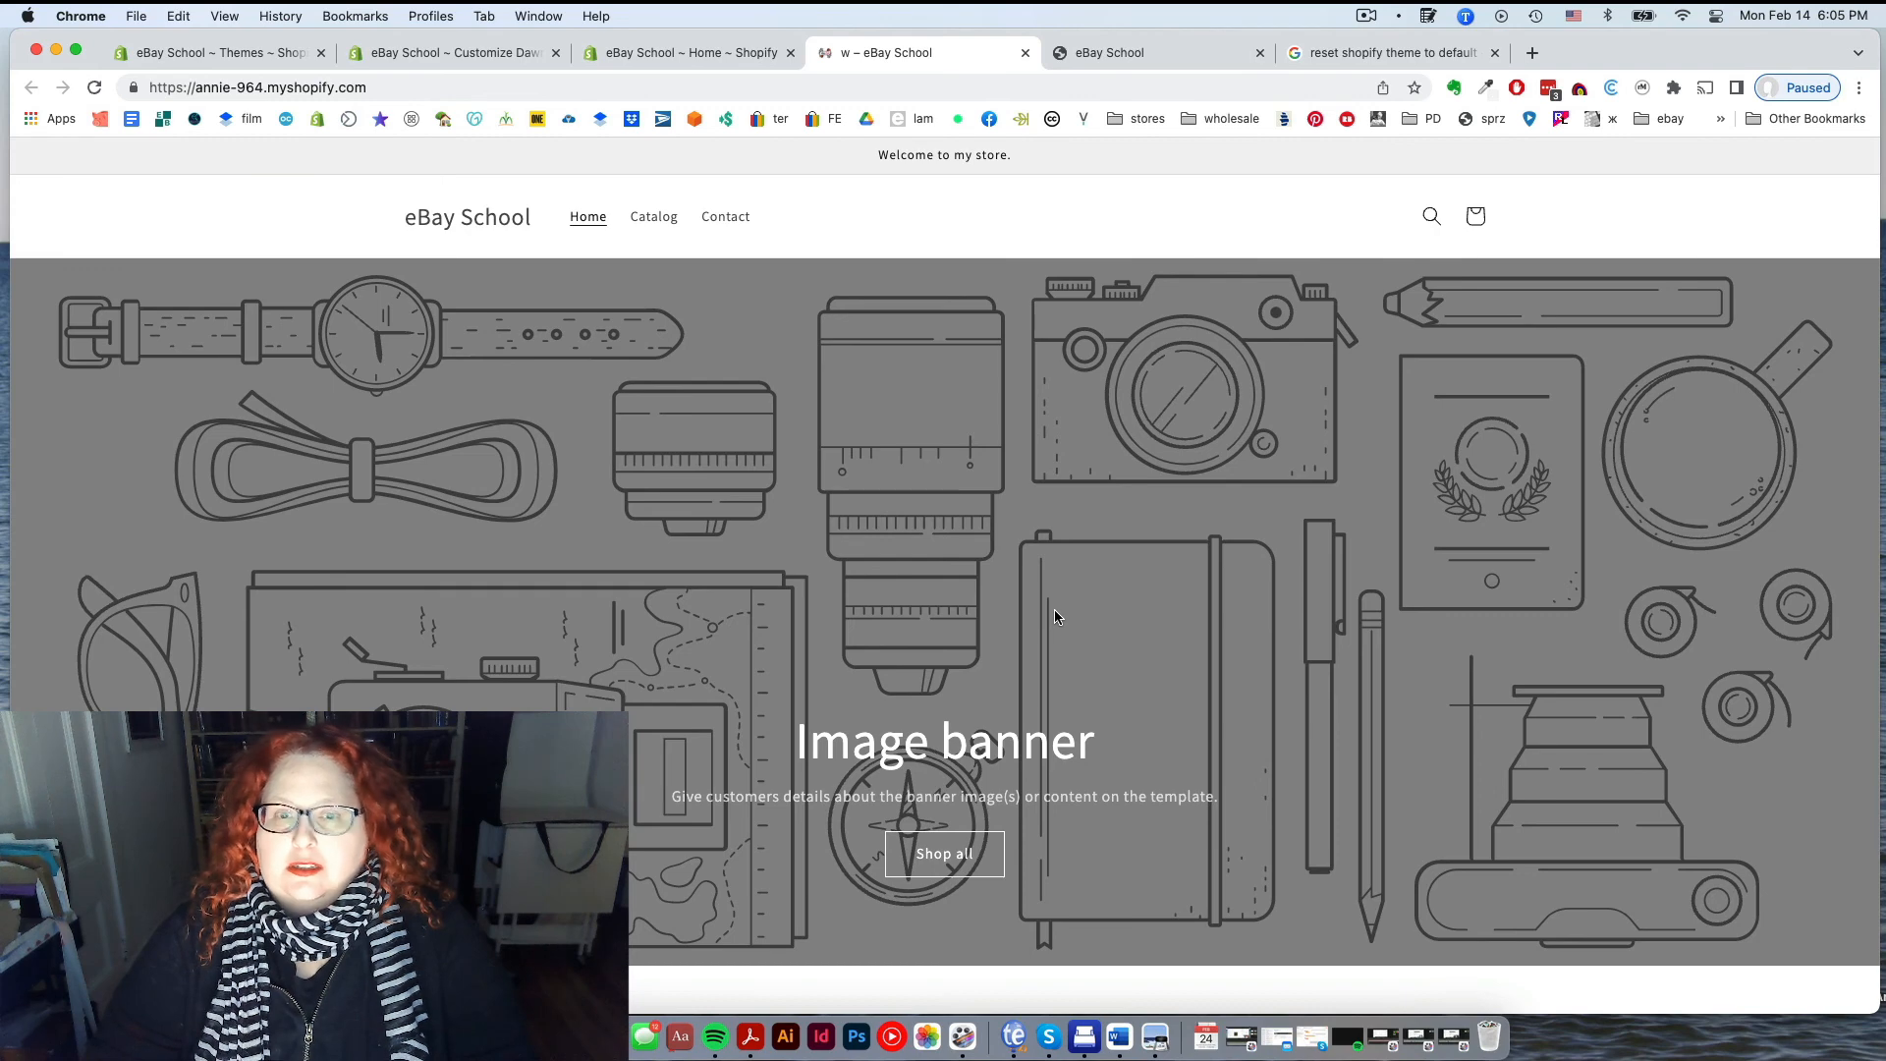
click(1026, 53)
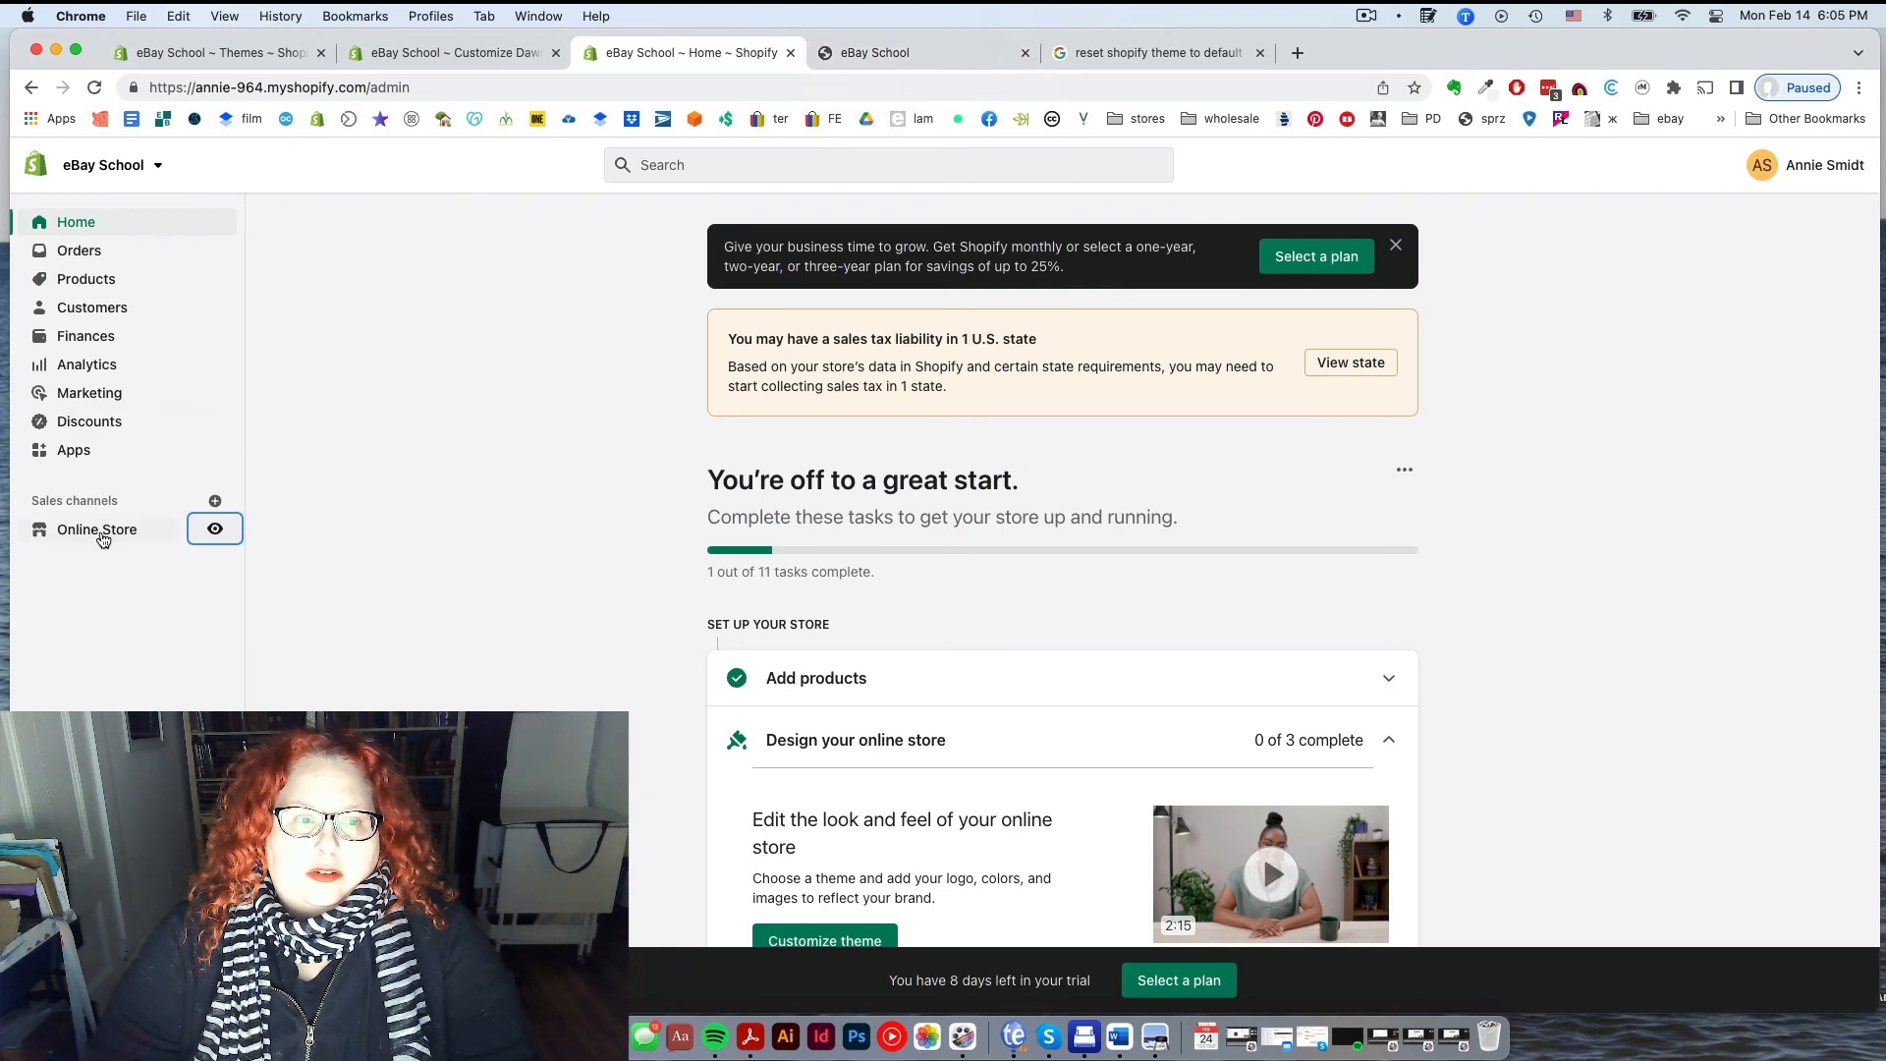
click(98, 535)
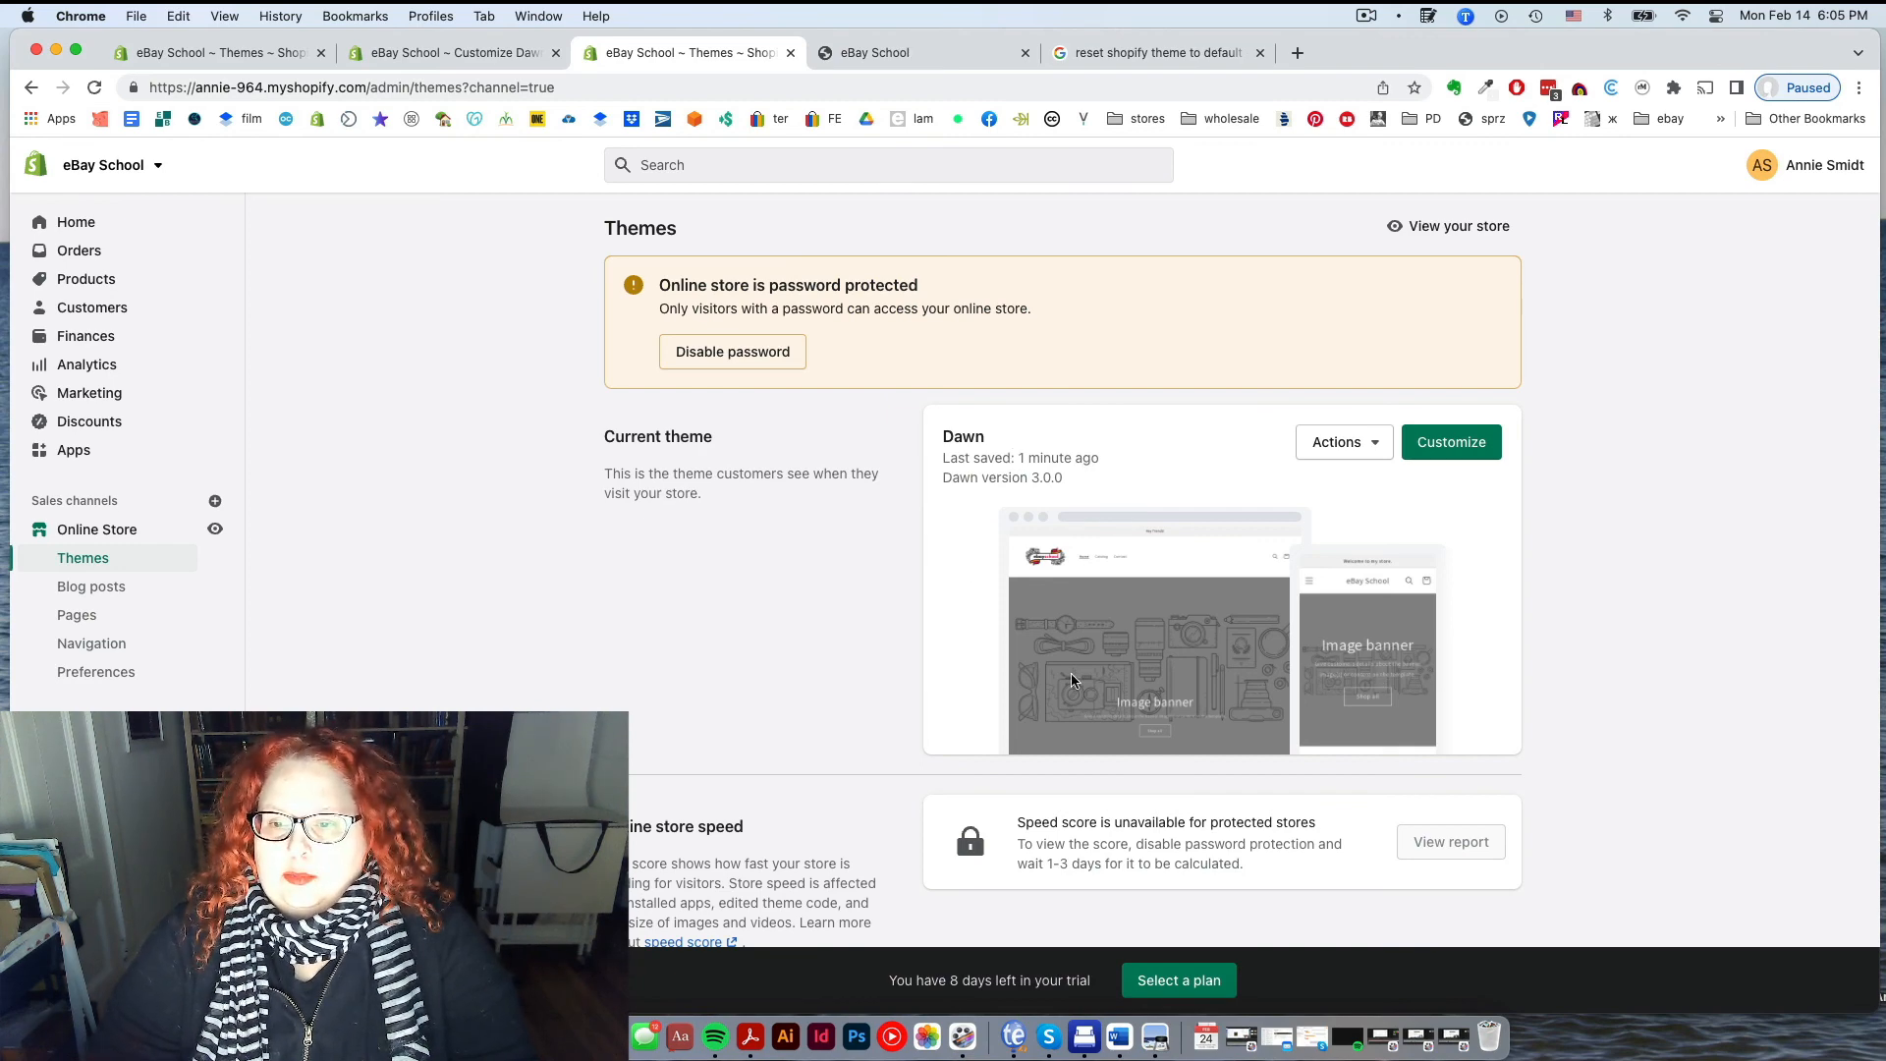
scroll(1072, 679, down, 5)
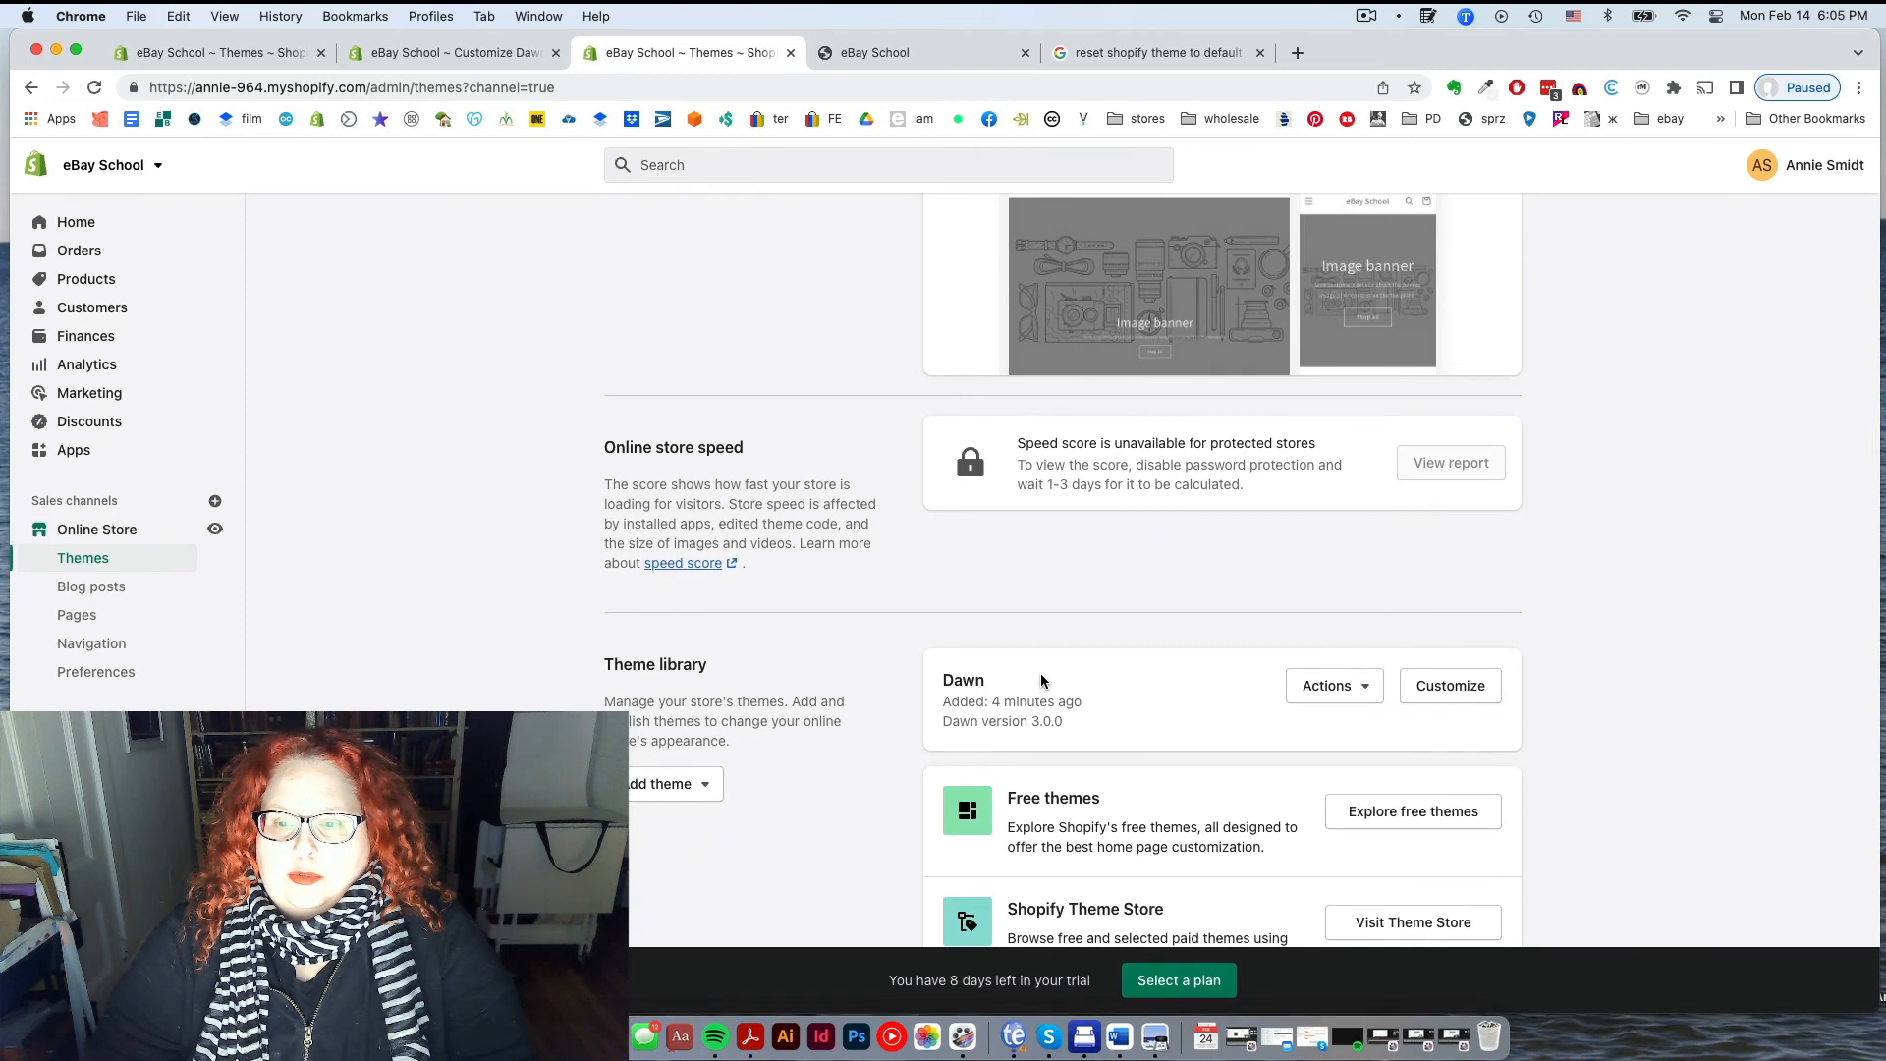
scroll(1040, 674, down, 2)
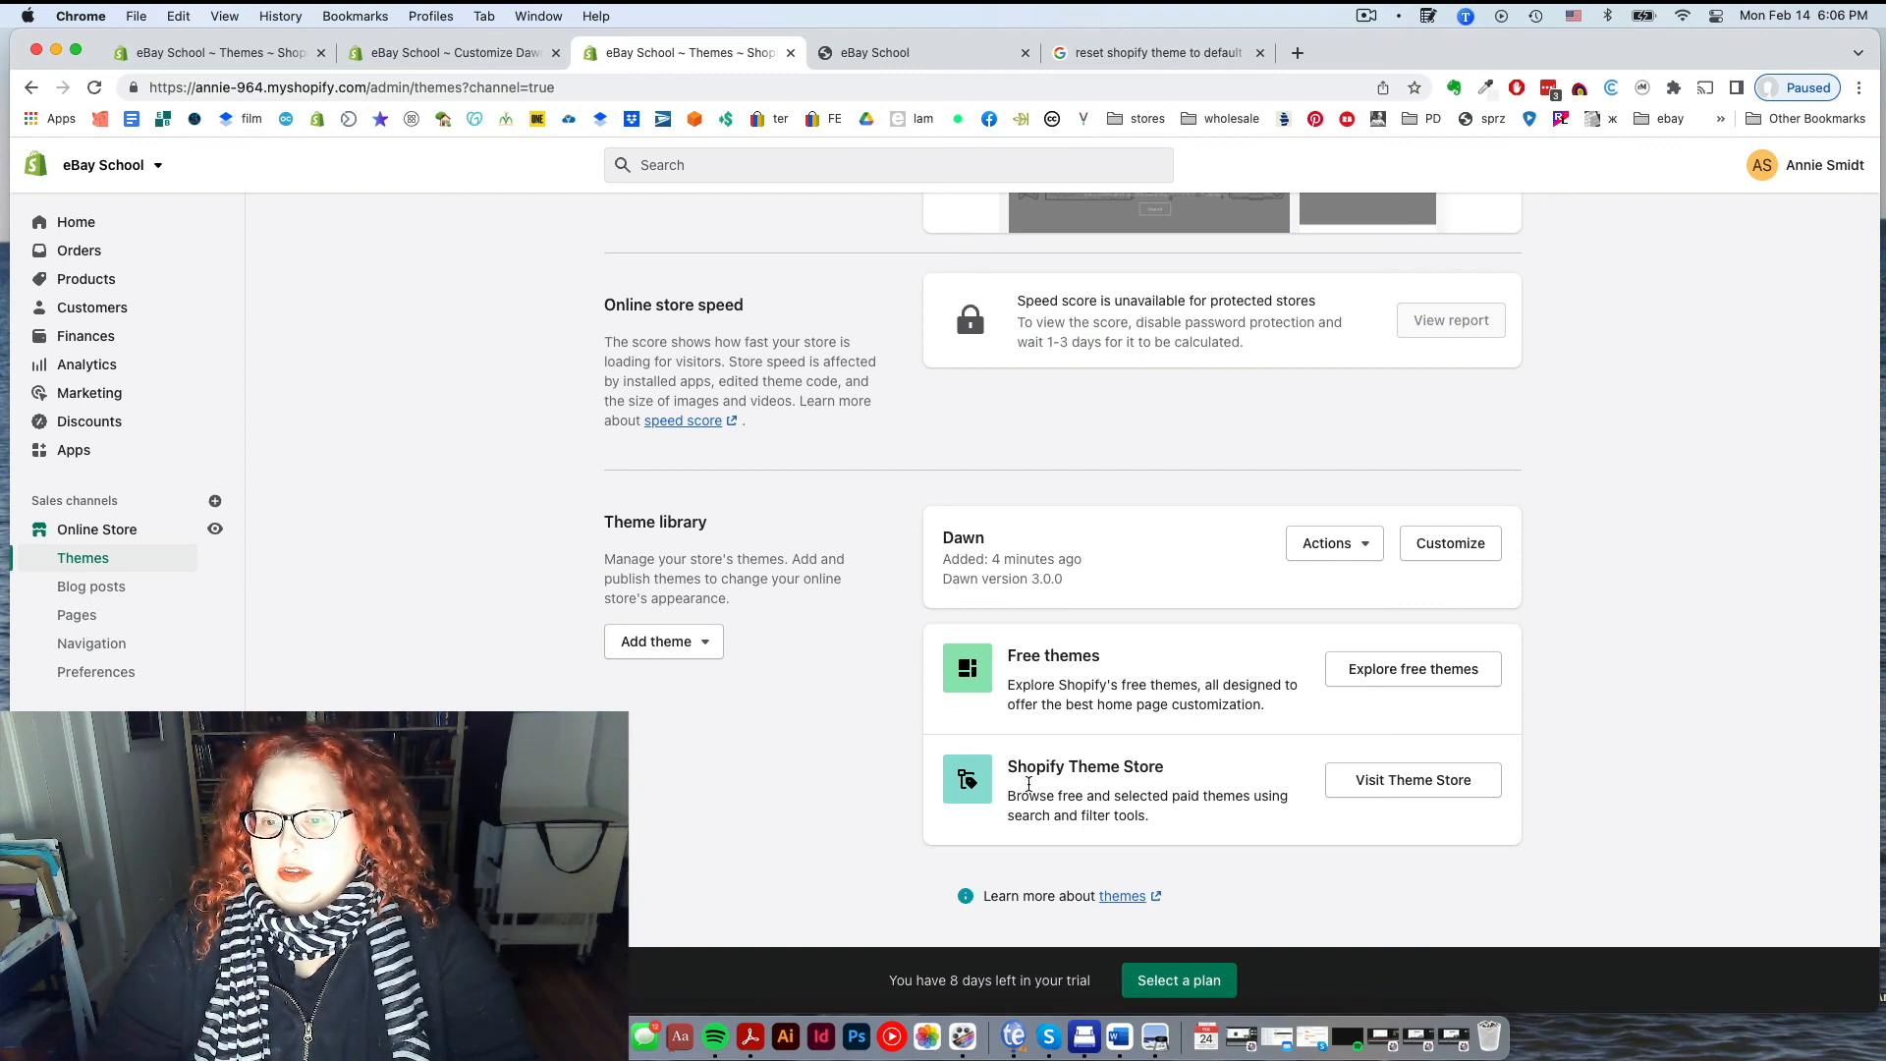
Open the full theme catalogue in the Shopify Theme Store and filter it by the Free price option
click(1453, 781)
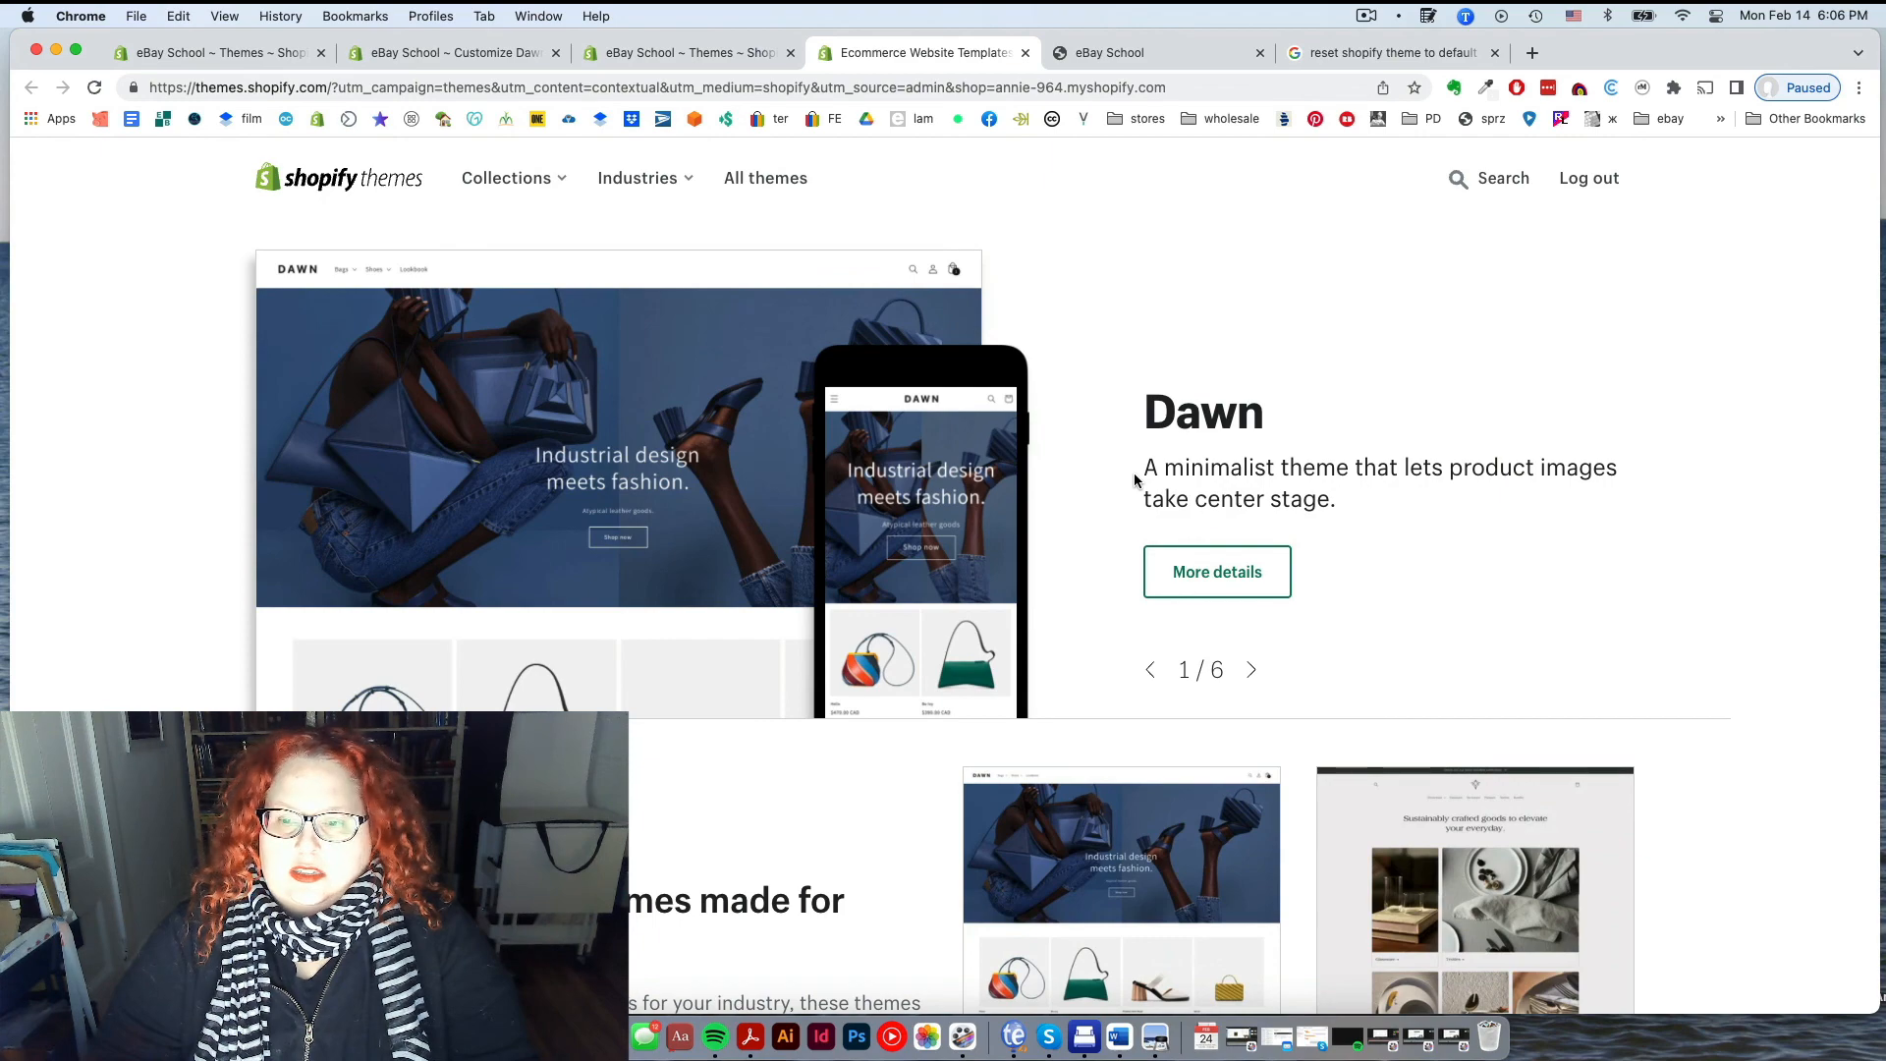
click(800, 182)
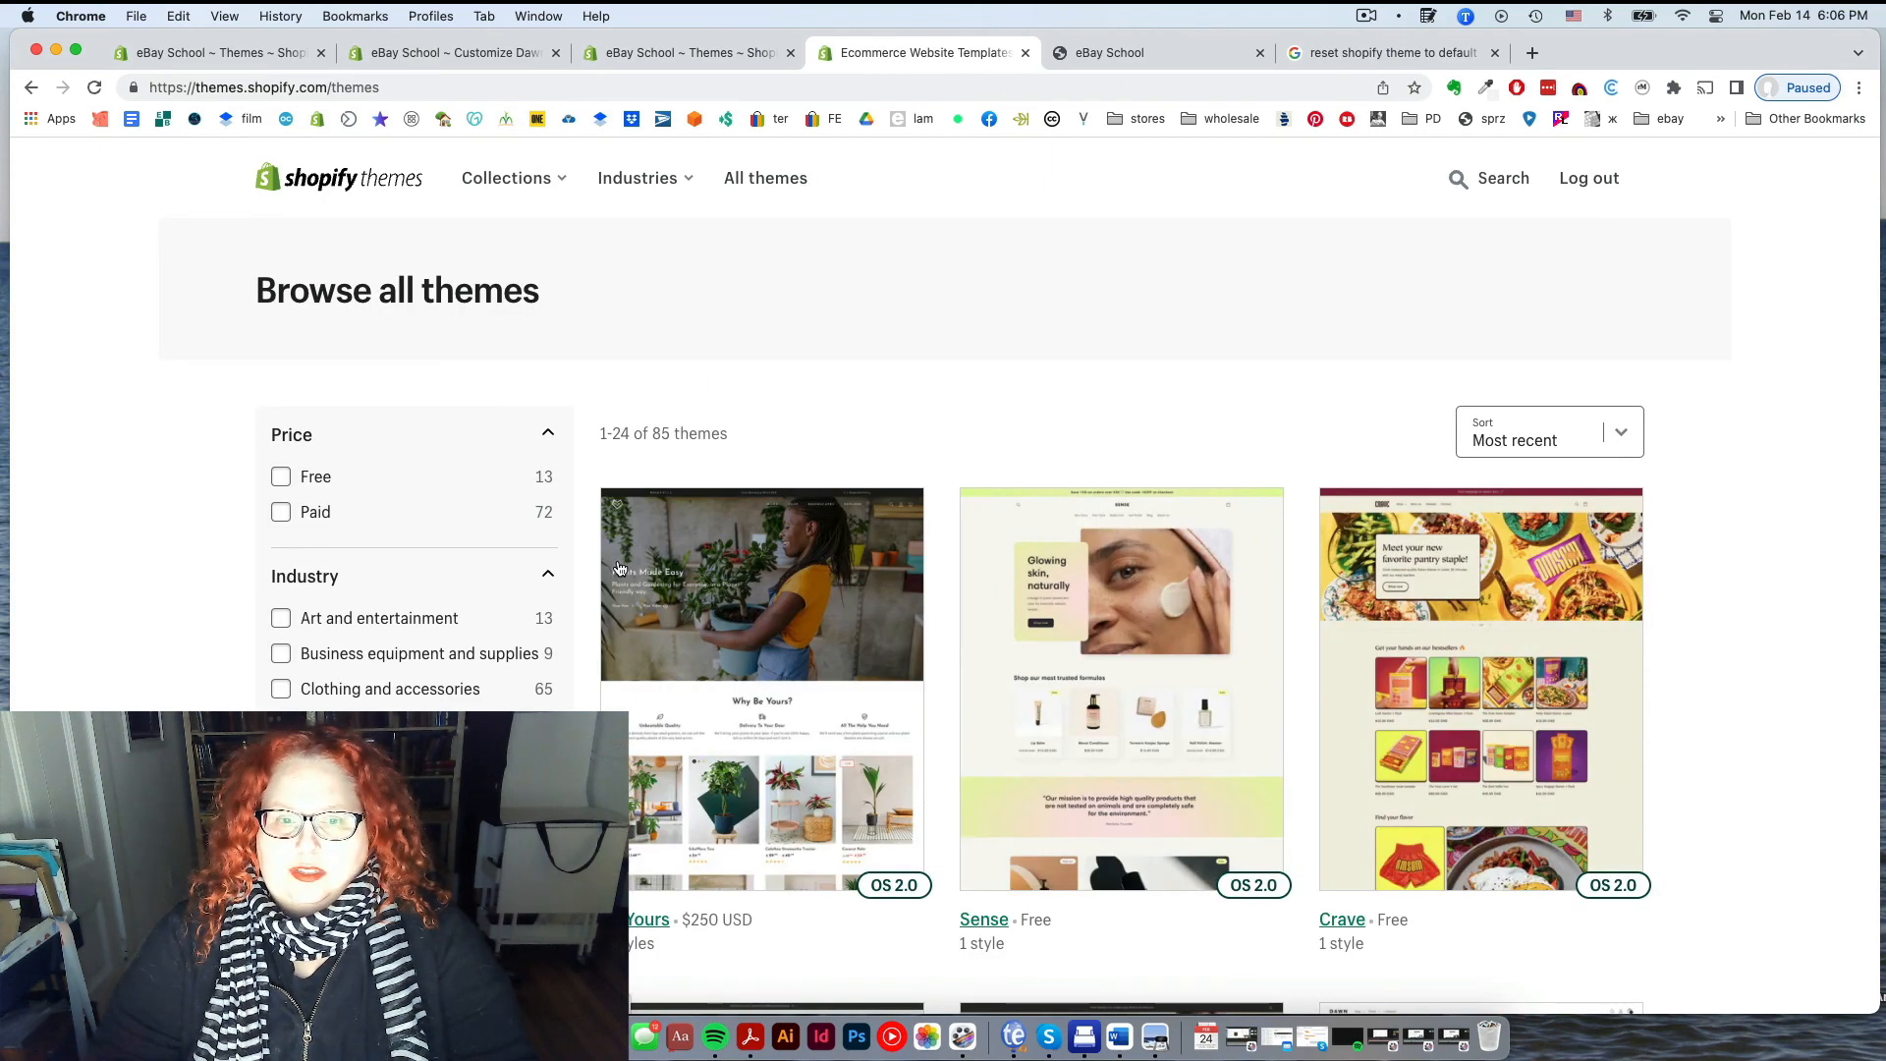
scroll(619, 568, down, 2)
click(316, 378)
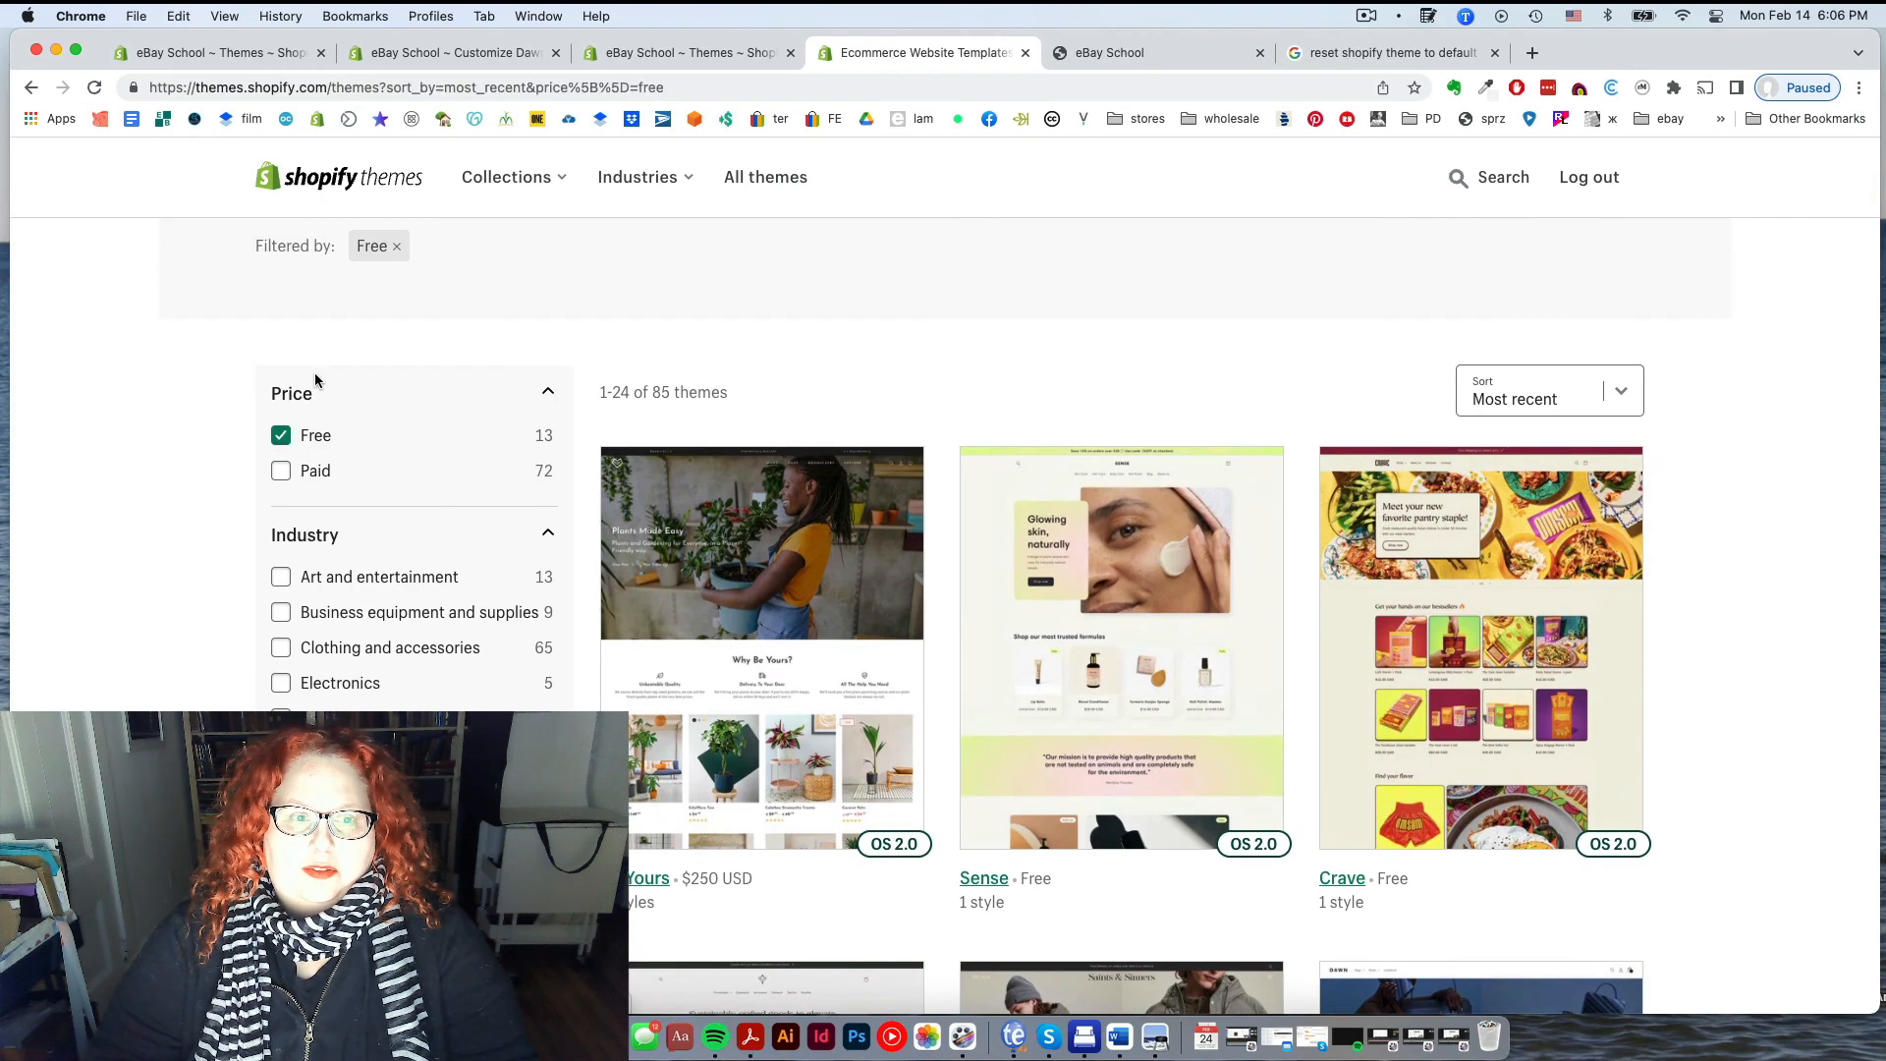
Browse the free themes in the catalogue, comparing their preview layouts, names and number of styles
scroll(894, 550, down, 5)
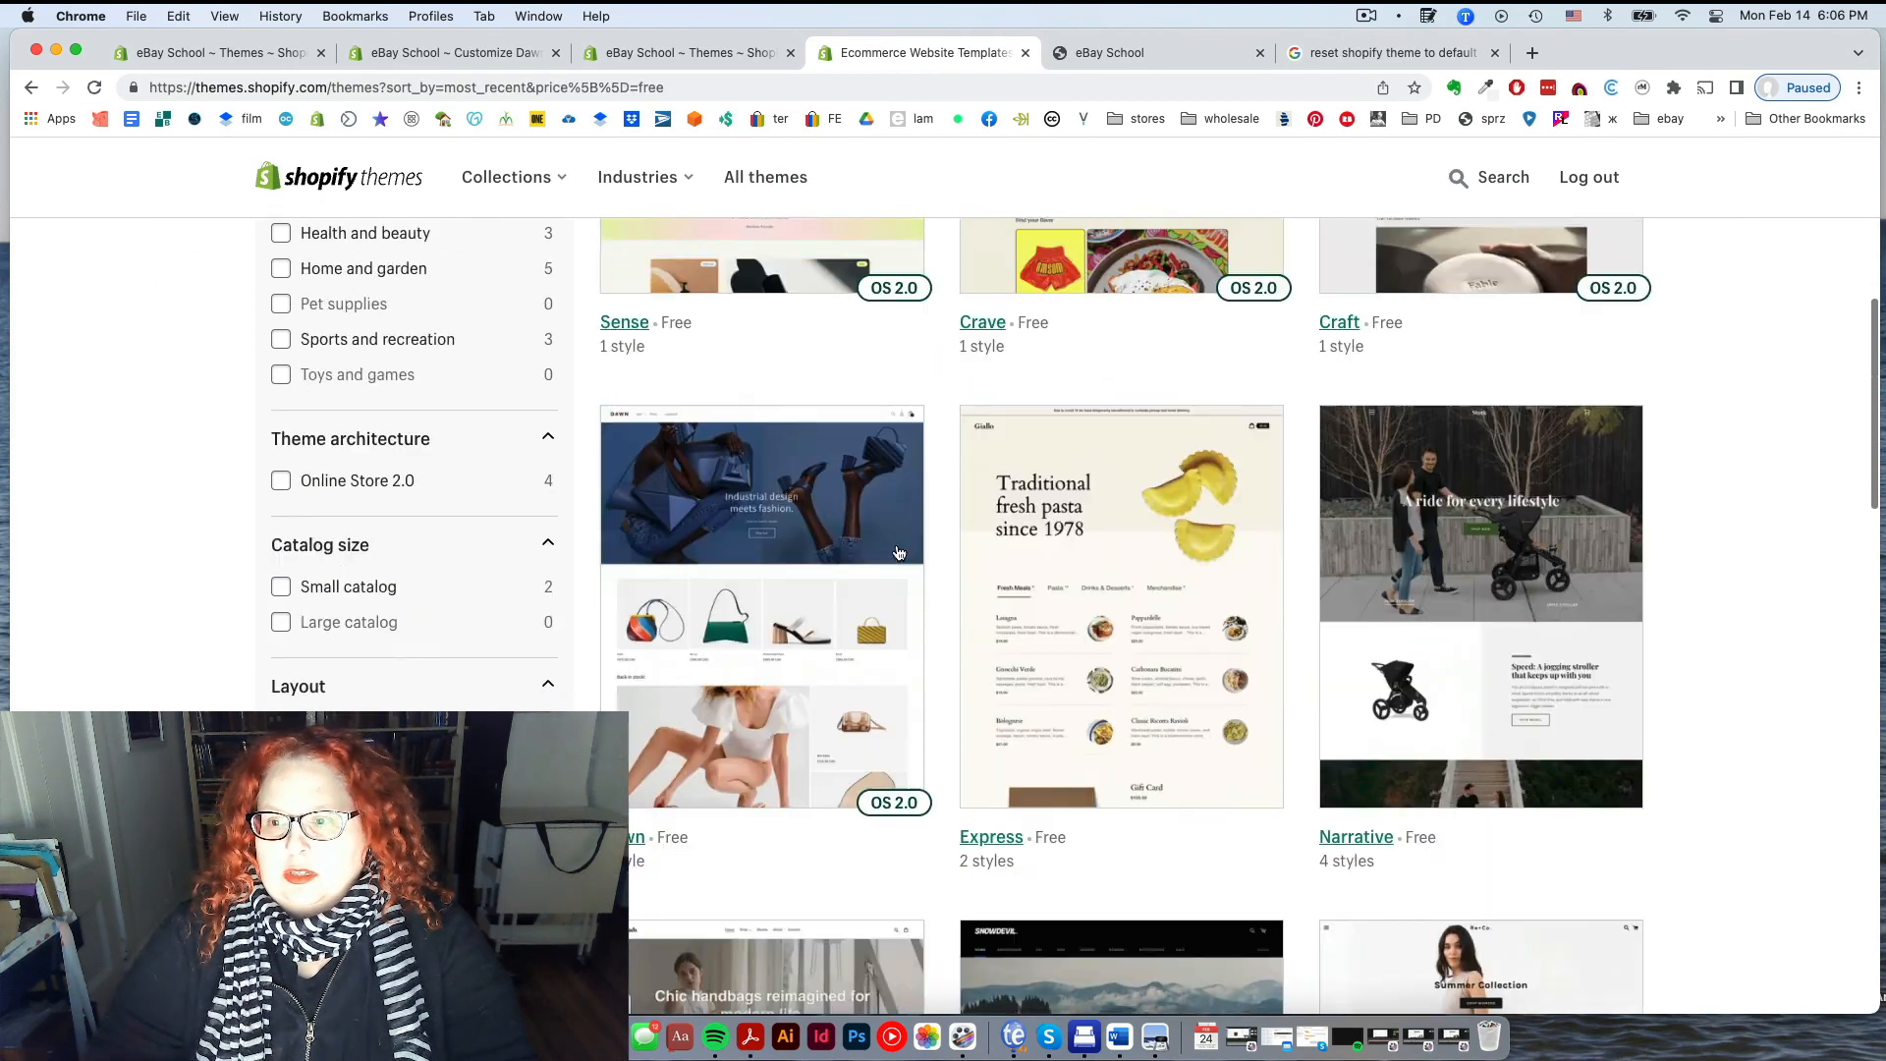
scroll(899, 553, down, 20)
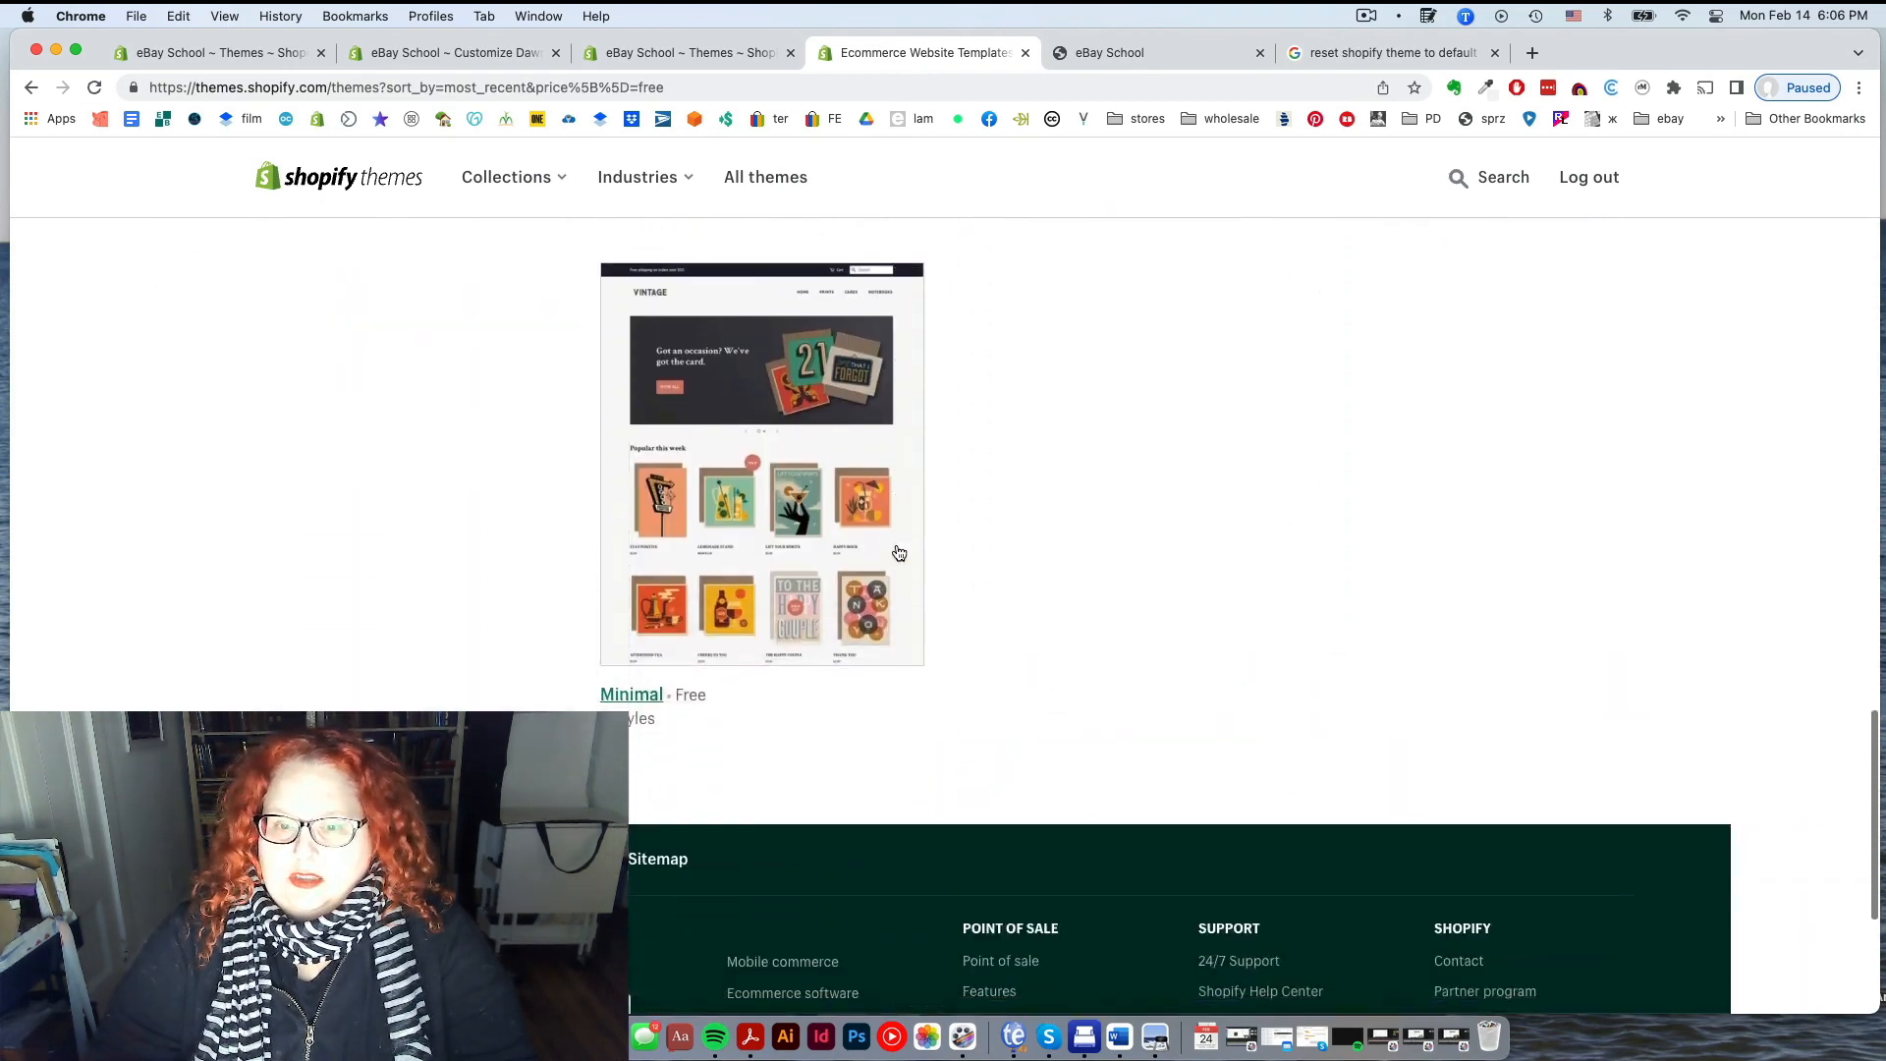
scroll(898, 553, up, 20)
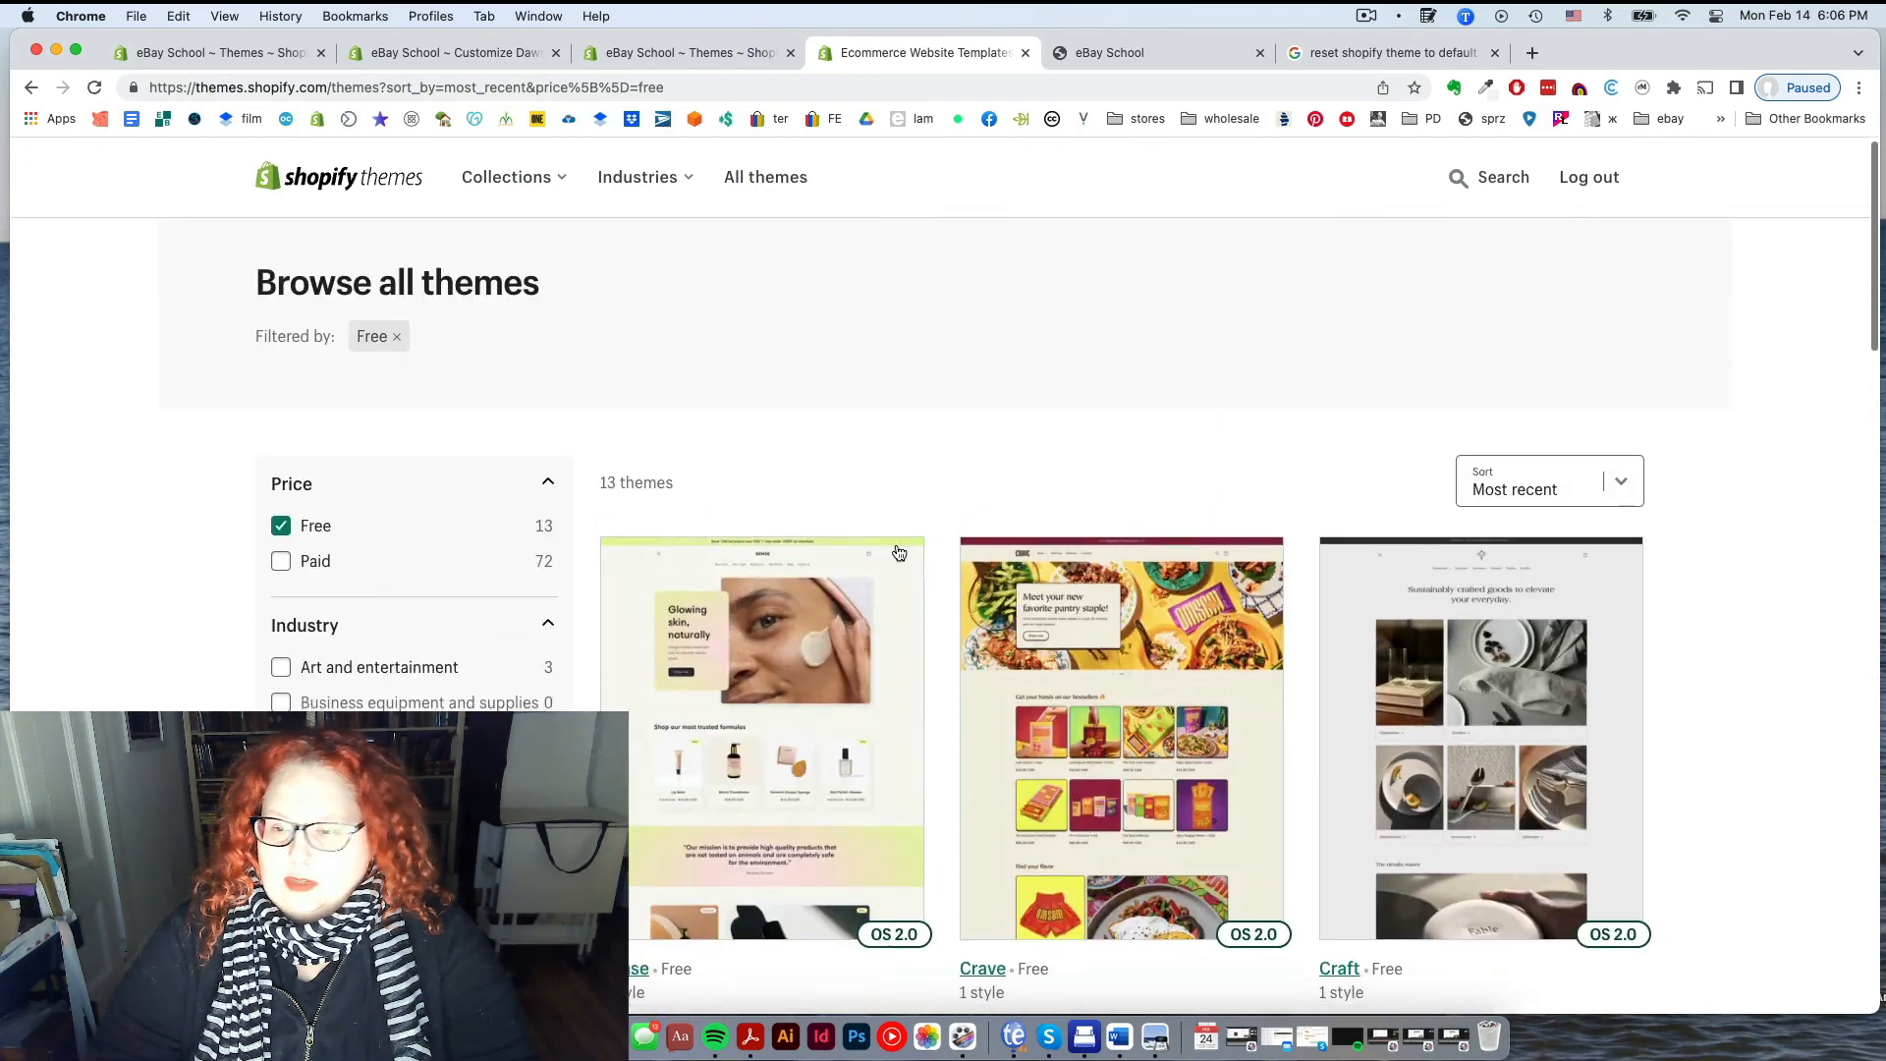
scroll(899, 553, down, 6)
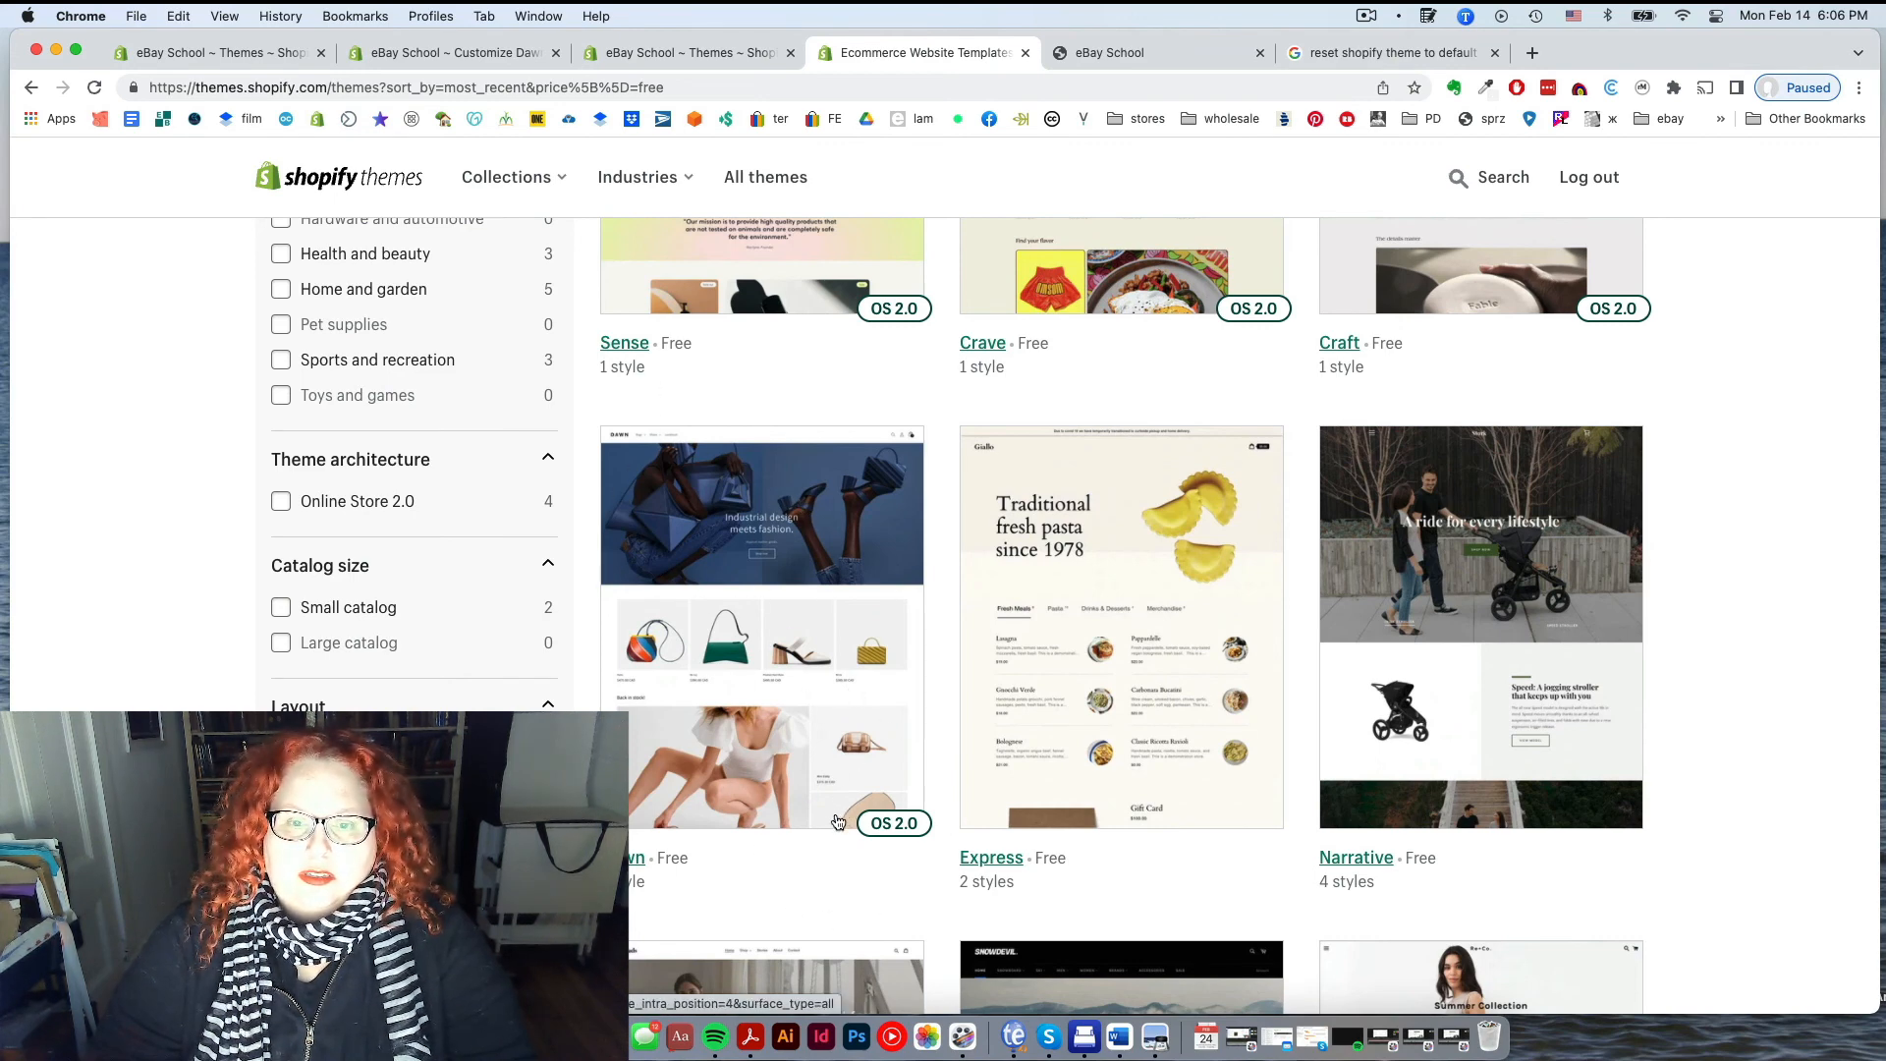
scroll(1434, 722, up, 4)
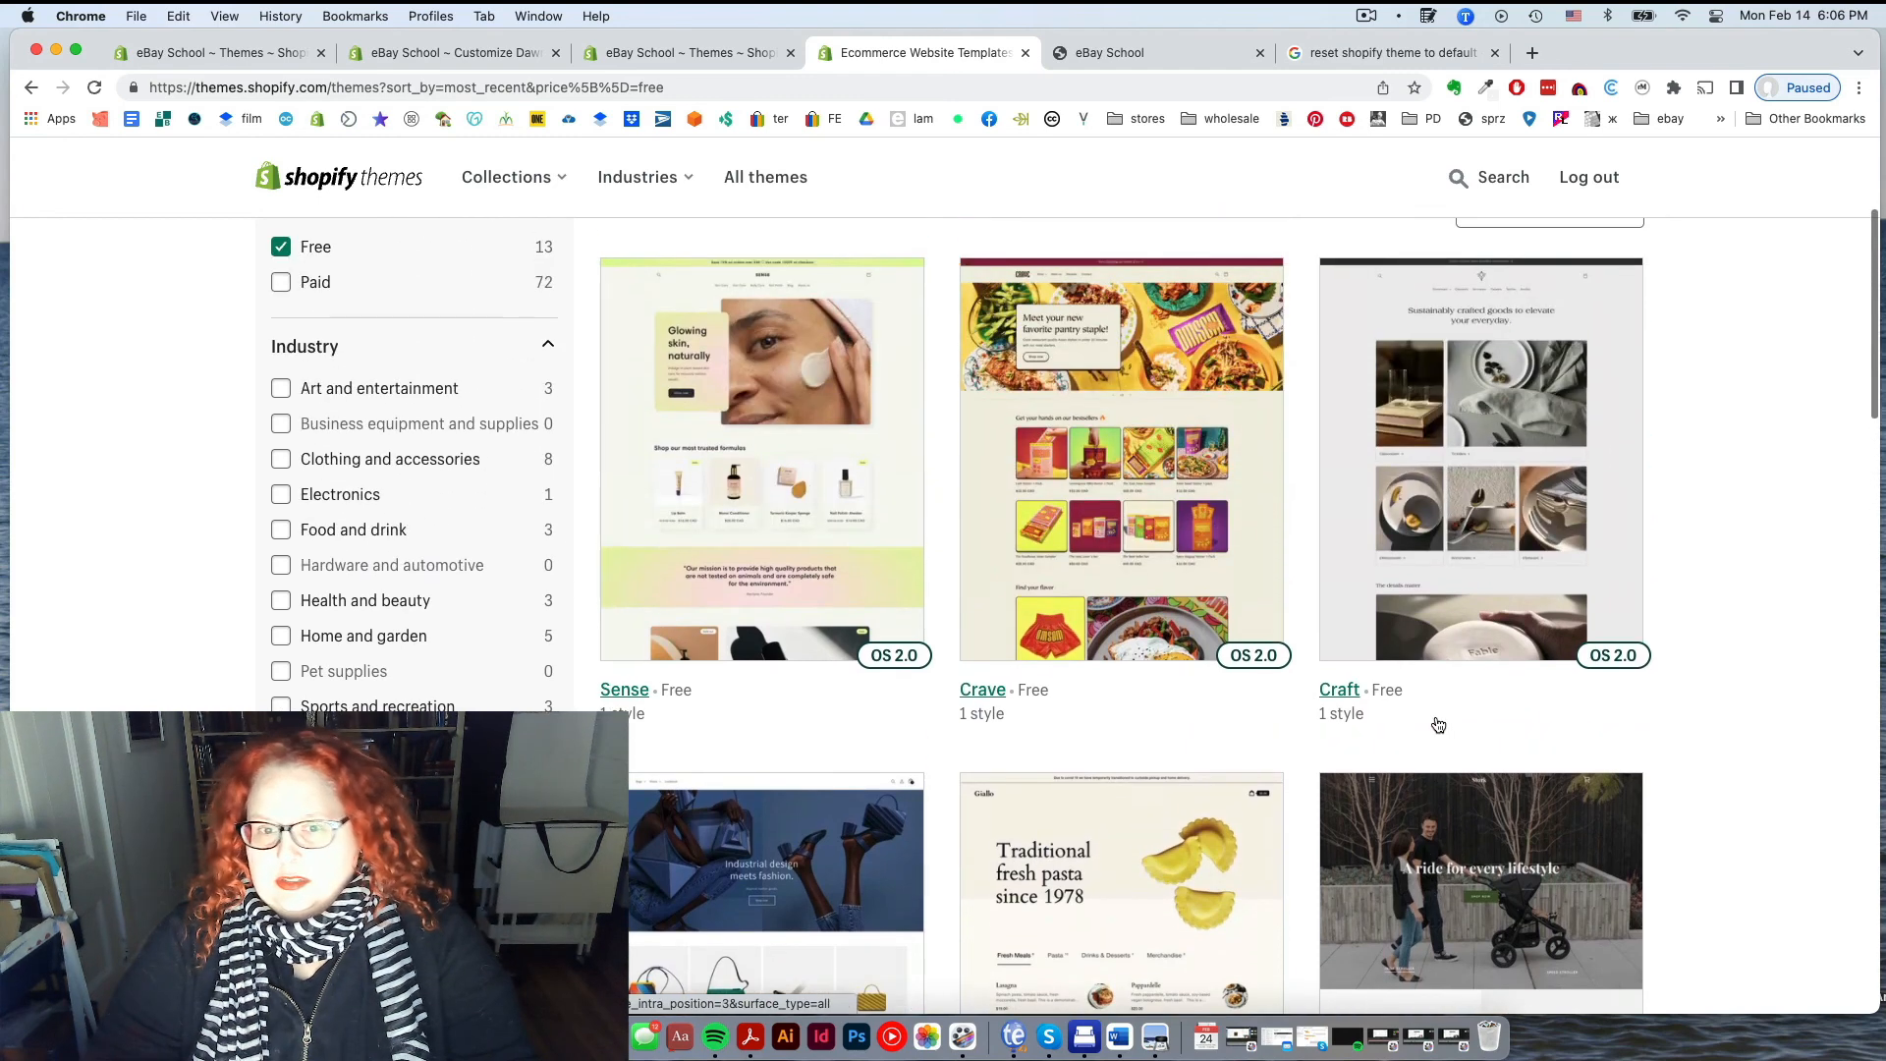
scroll(1437, 725, up, 1)
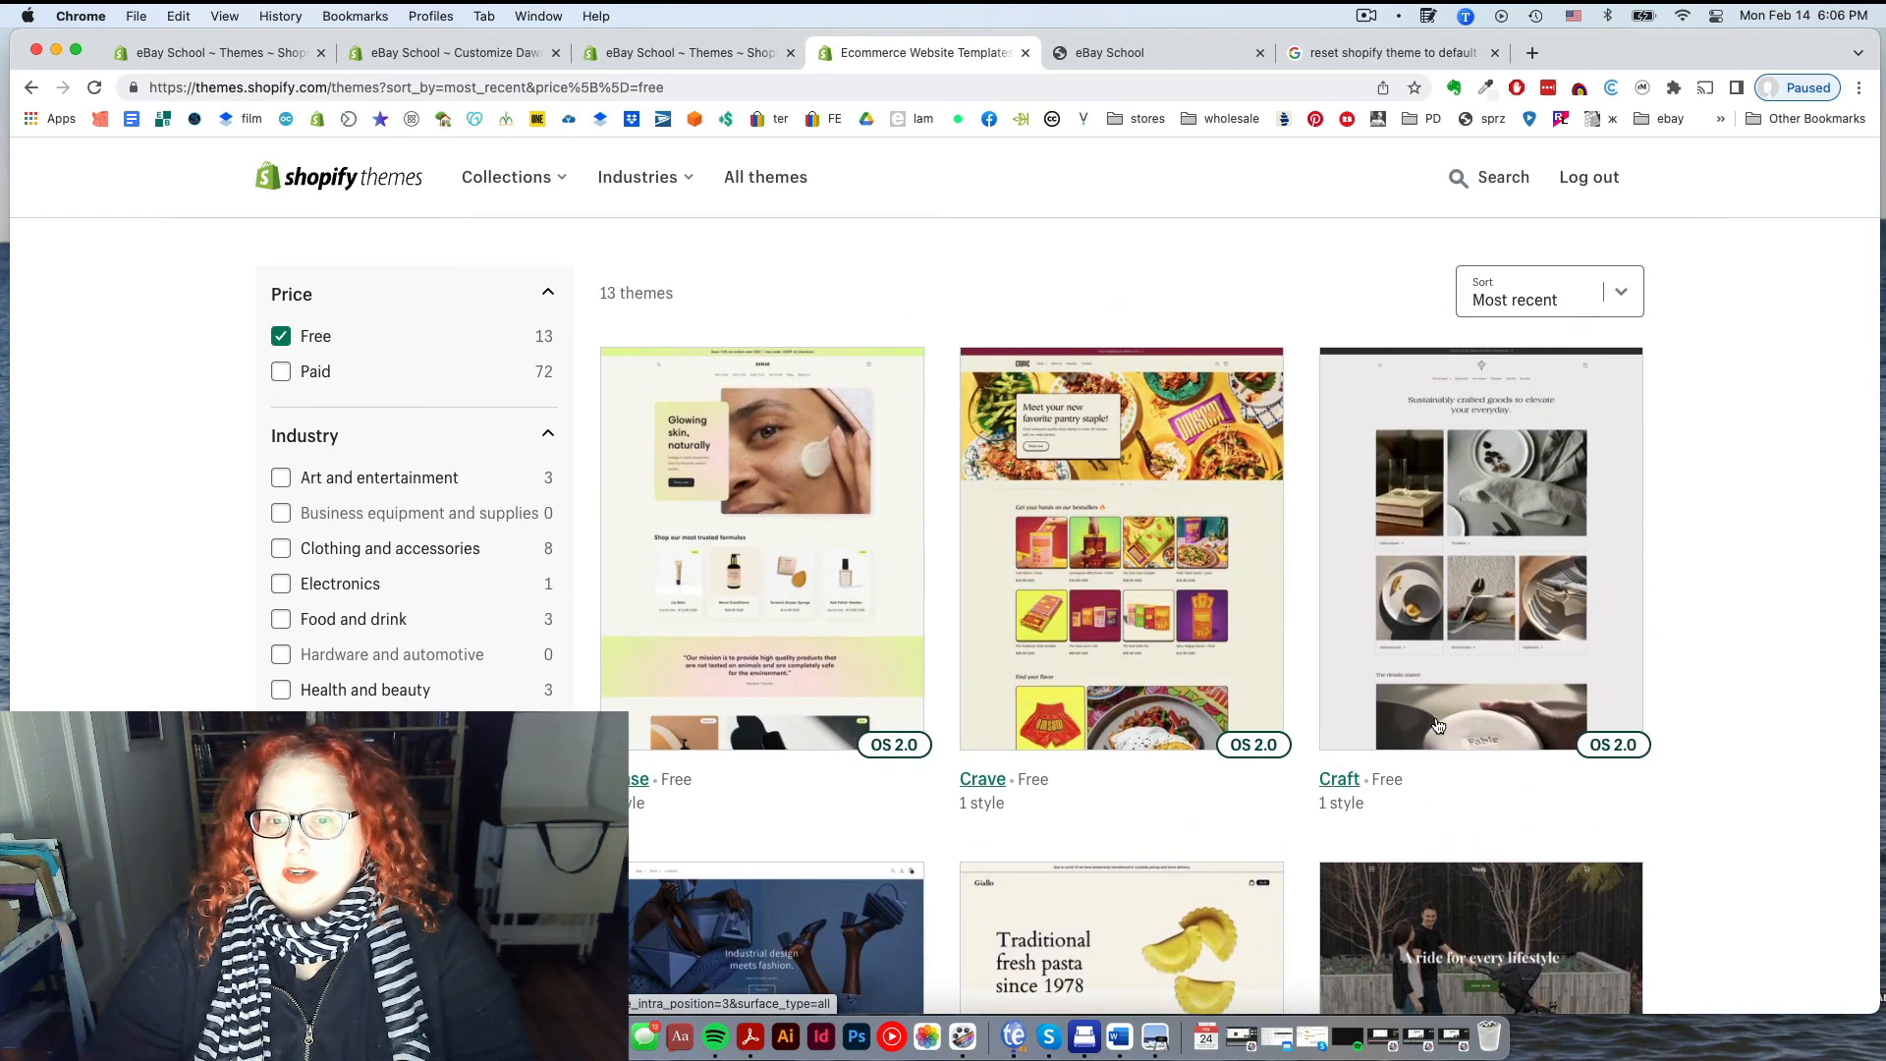
scroll(1436, 725, down, 1)
scroll(1436, 725, up, 2)
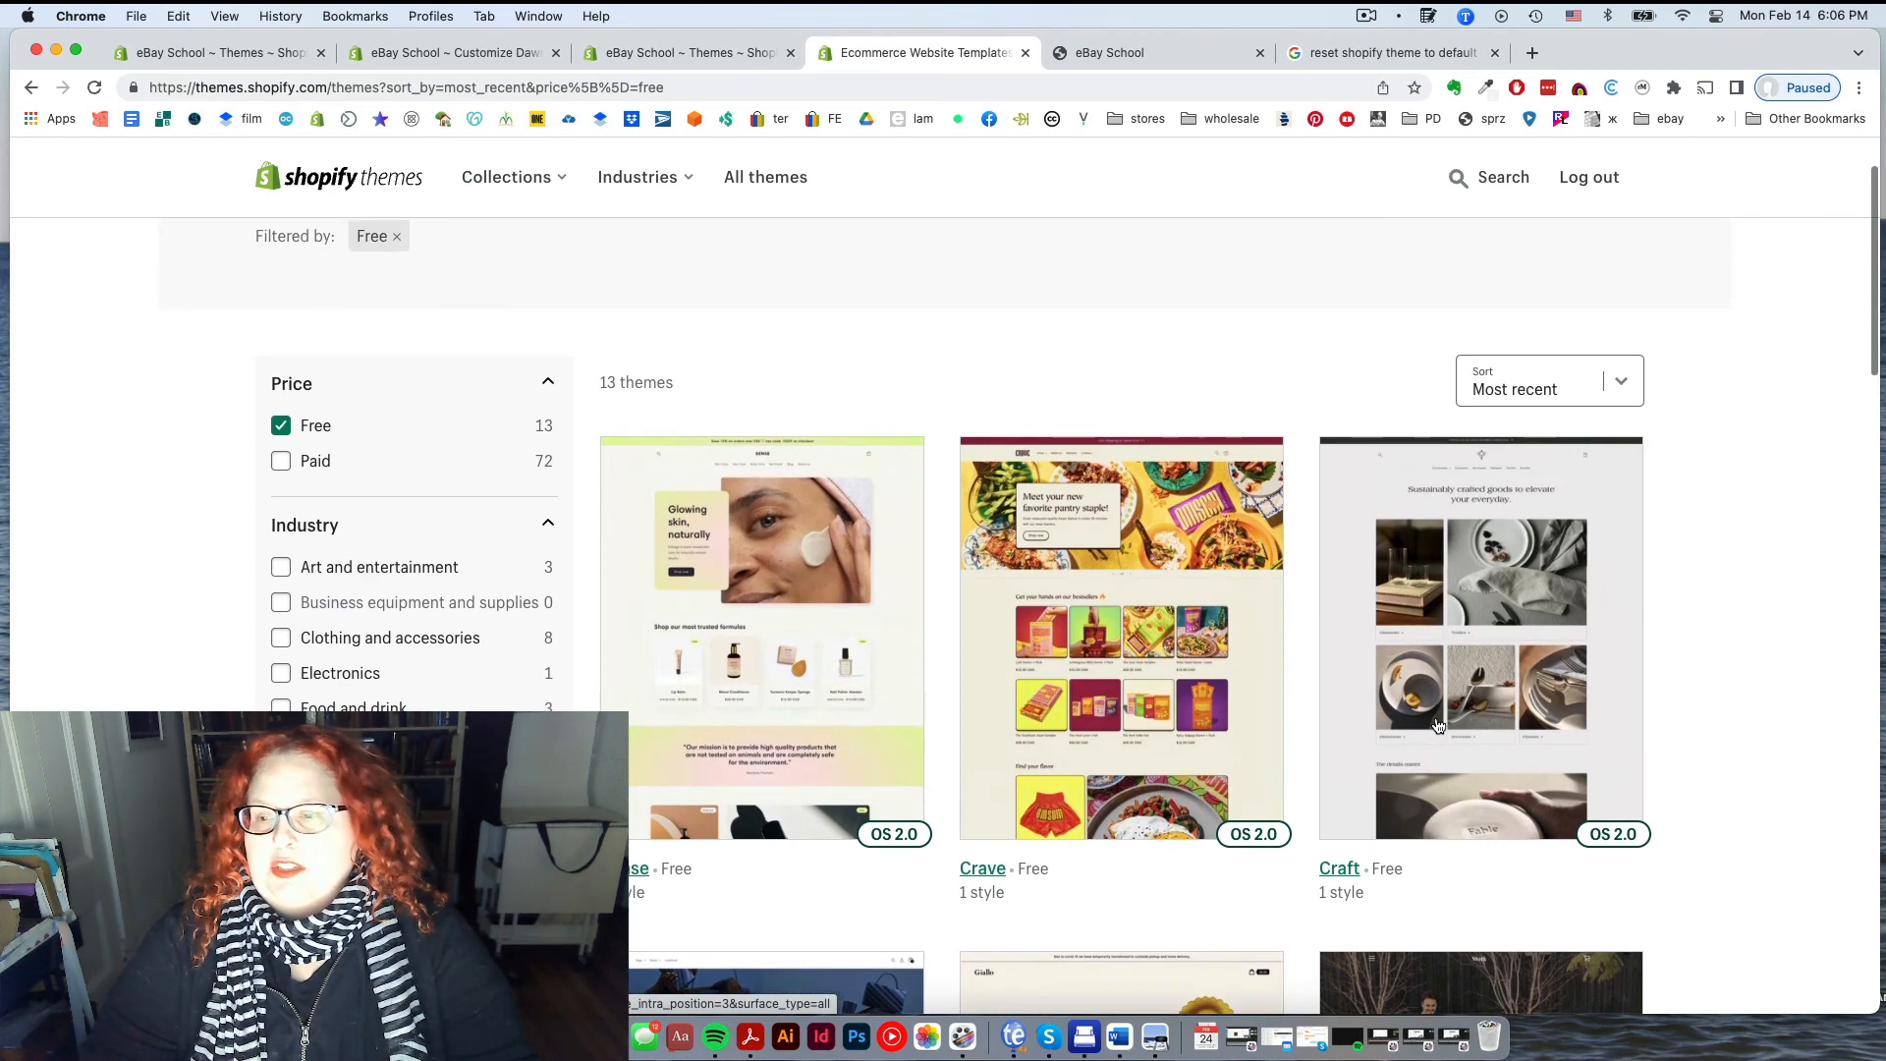
scroll(1436, 724, down, 5)
scroll(1436, 725, up, 1)
scroll(1436, 725, up, 3)
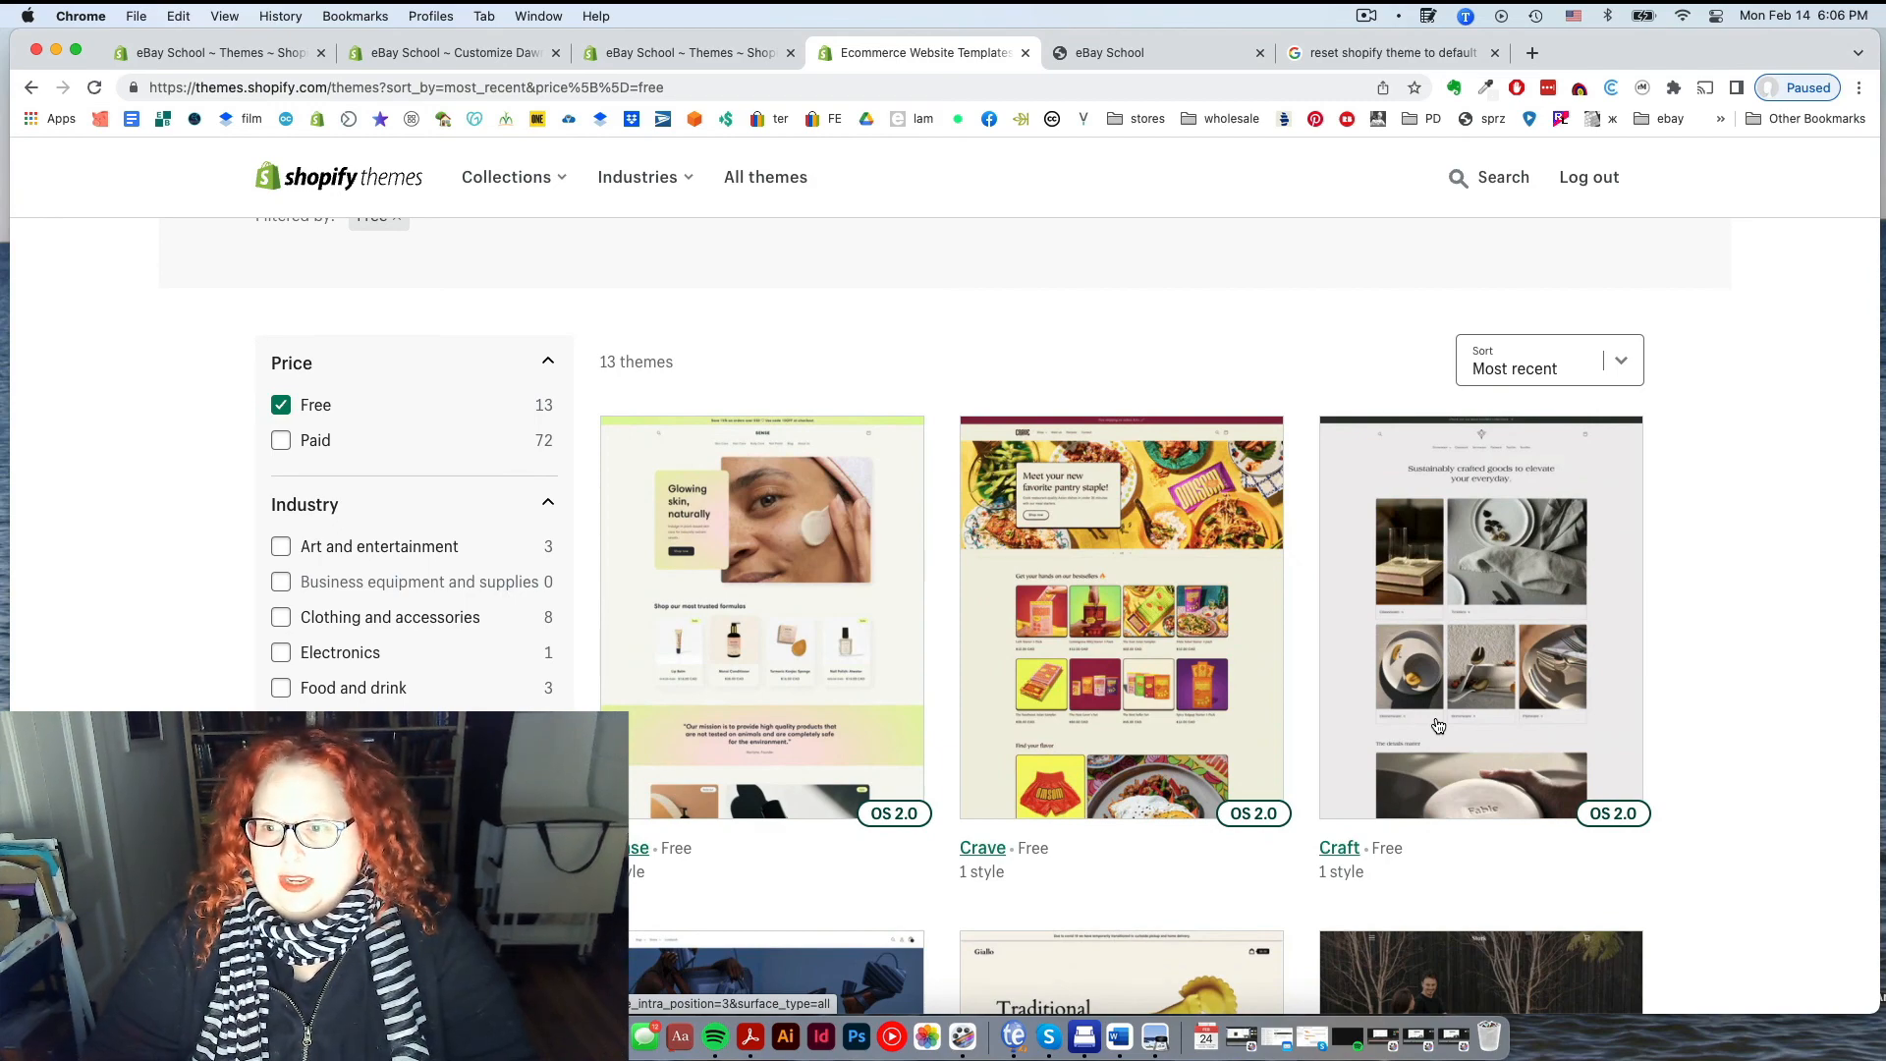
scroll(1434, 502, down, 10)
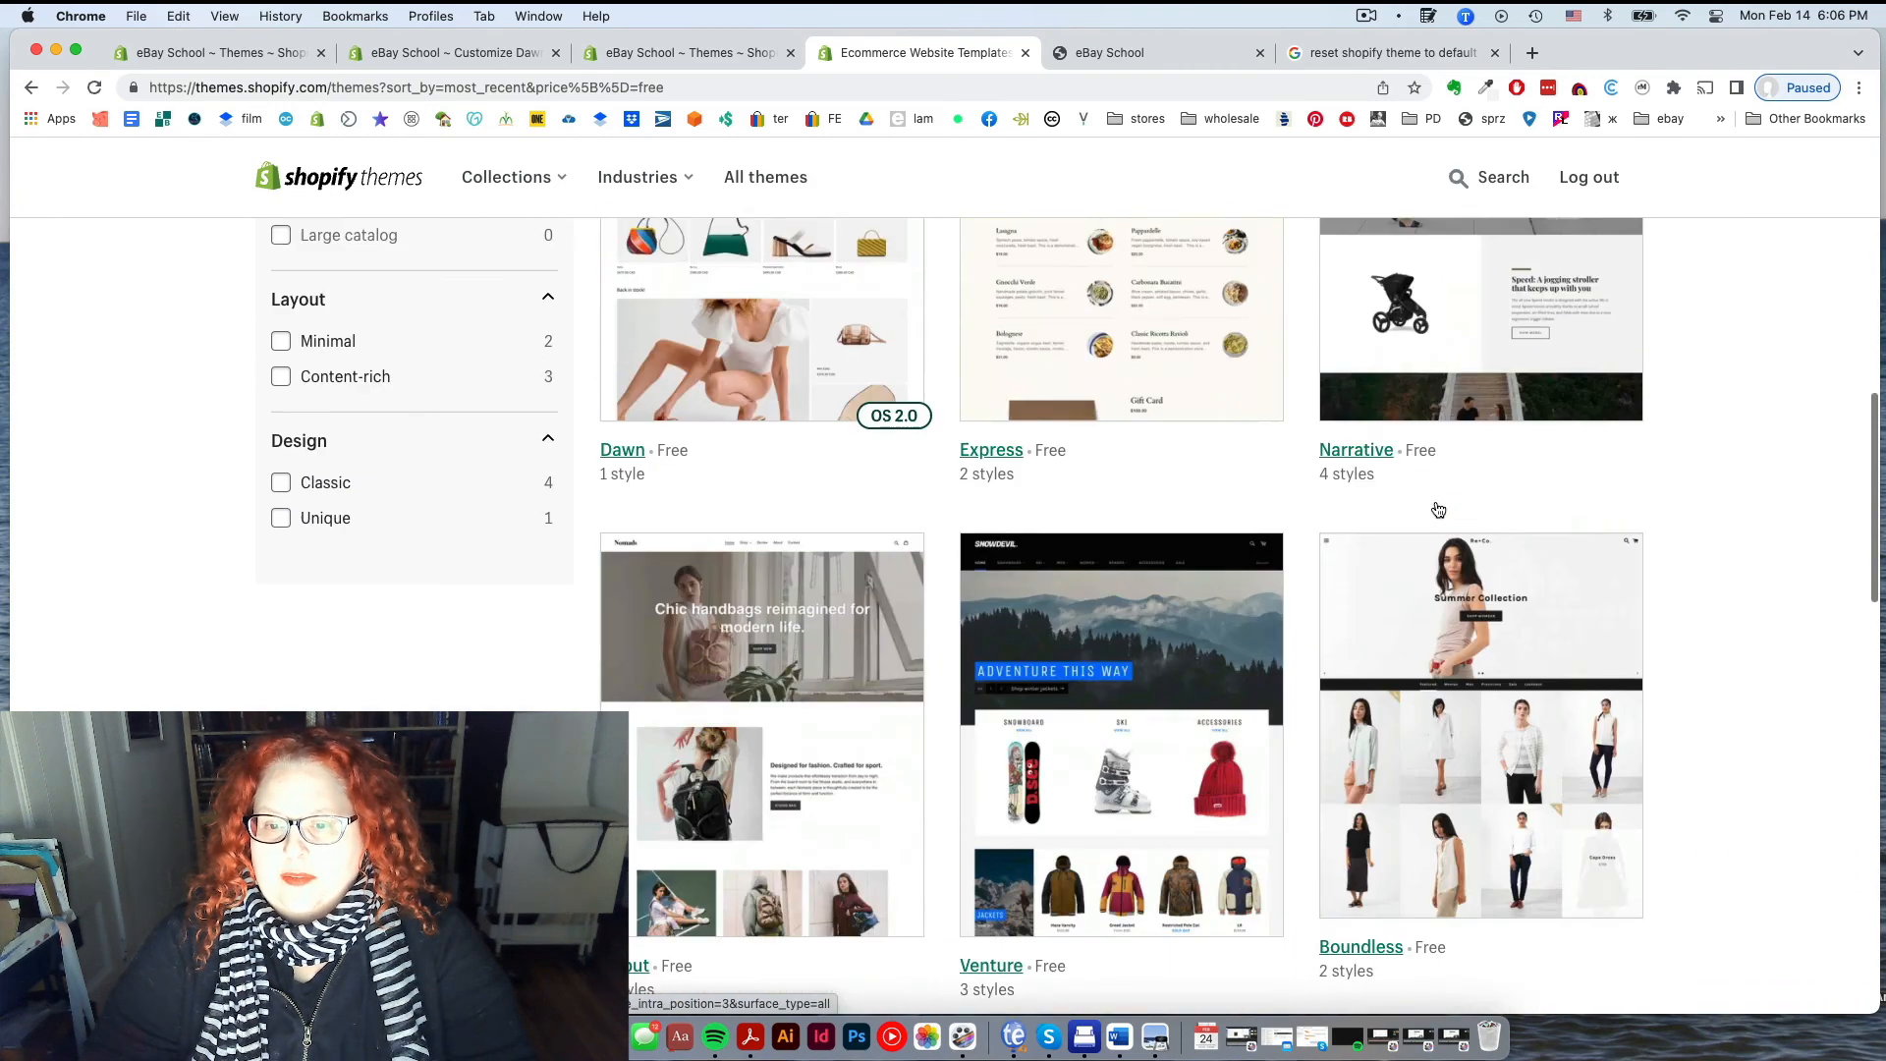
scroll(1434, 502, down, 6)
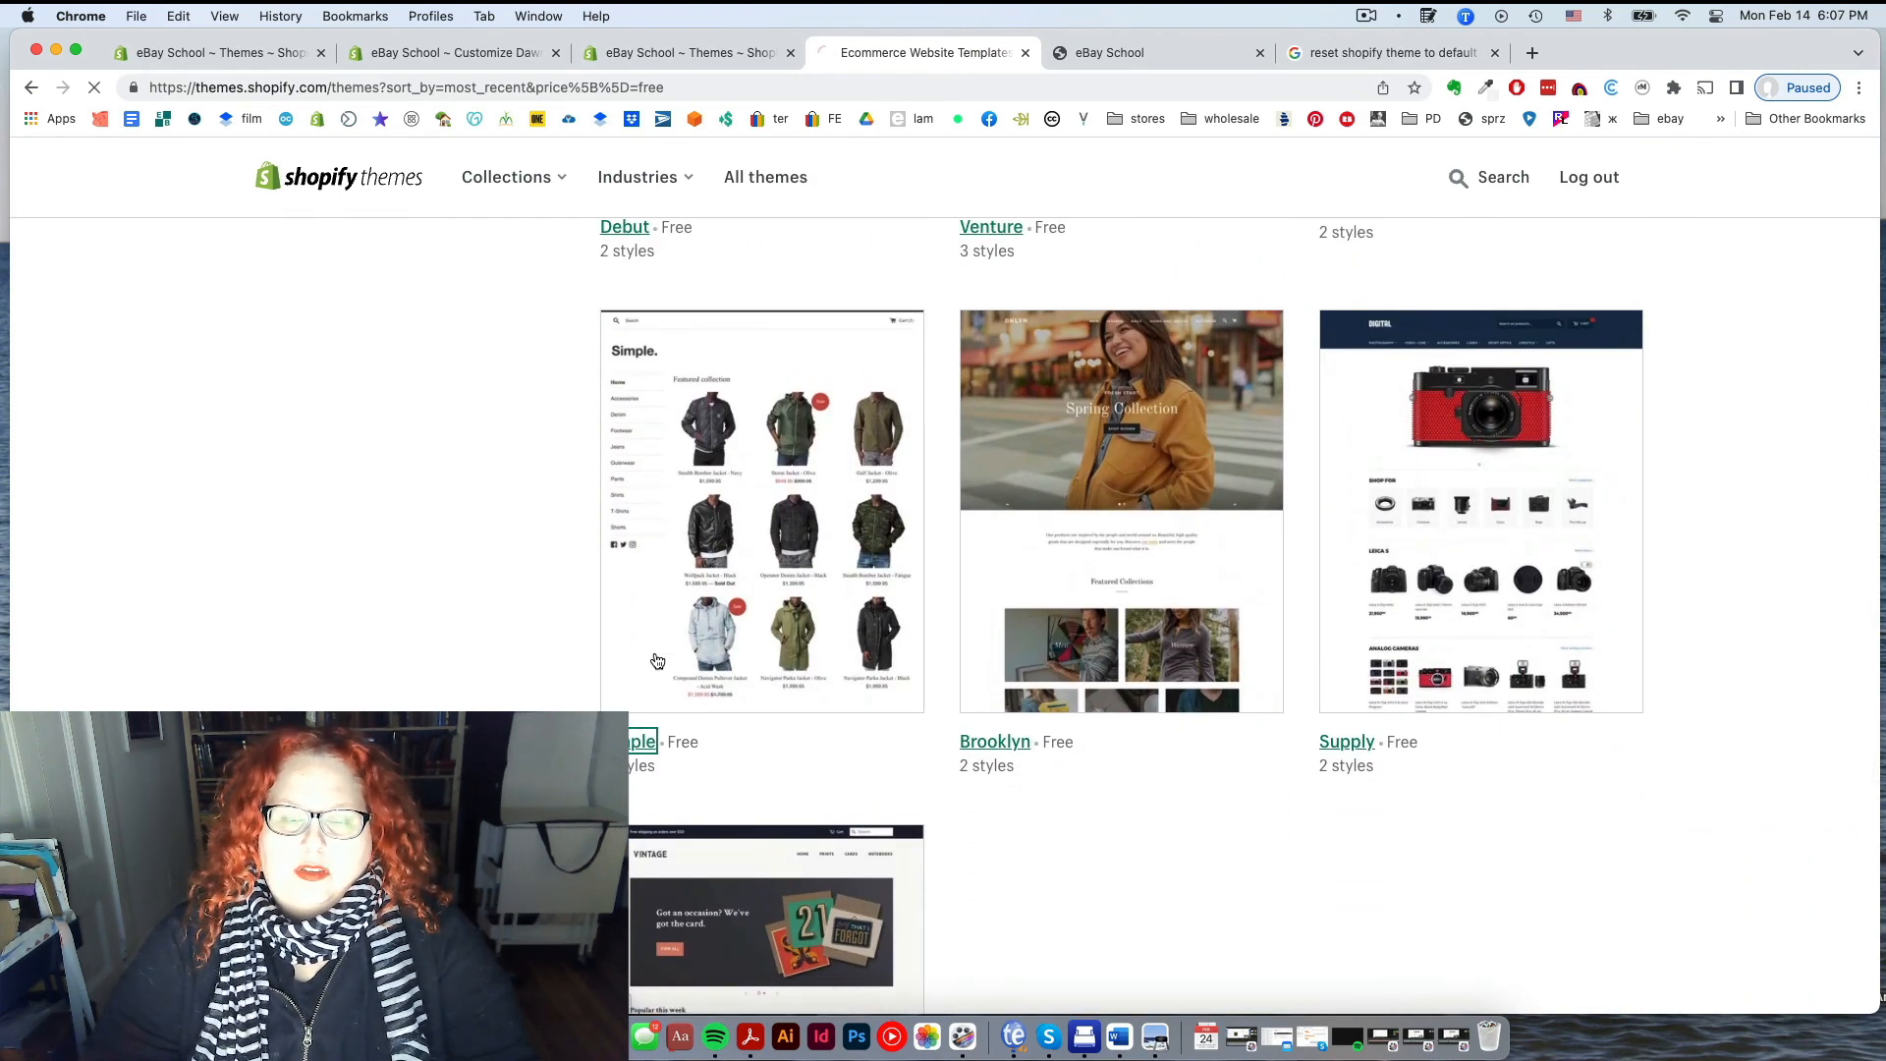
Open the Simple theme's details page, review its preview and features, and close the page
click(655, 660)
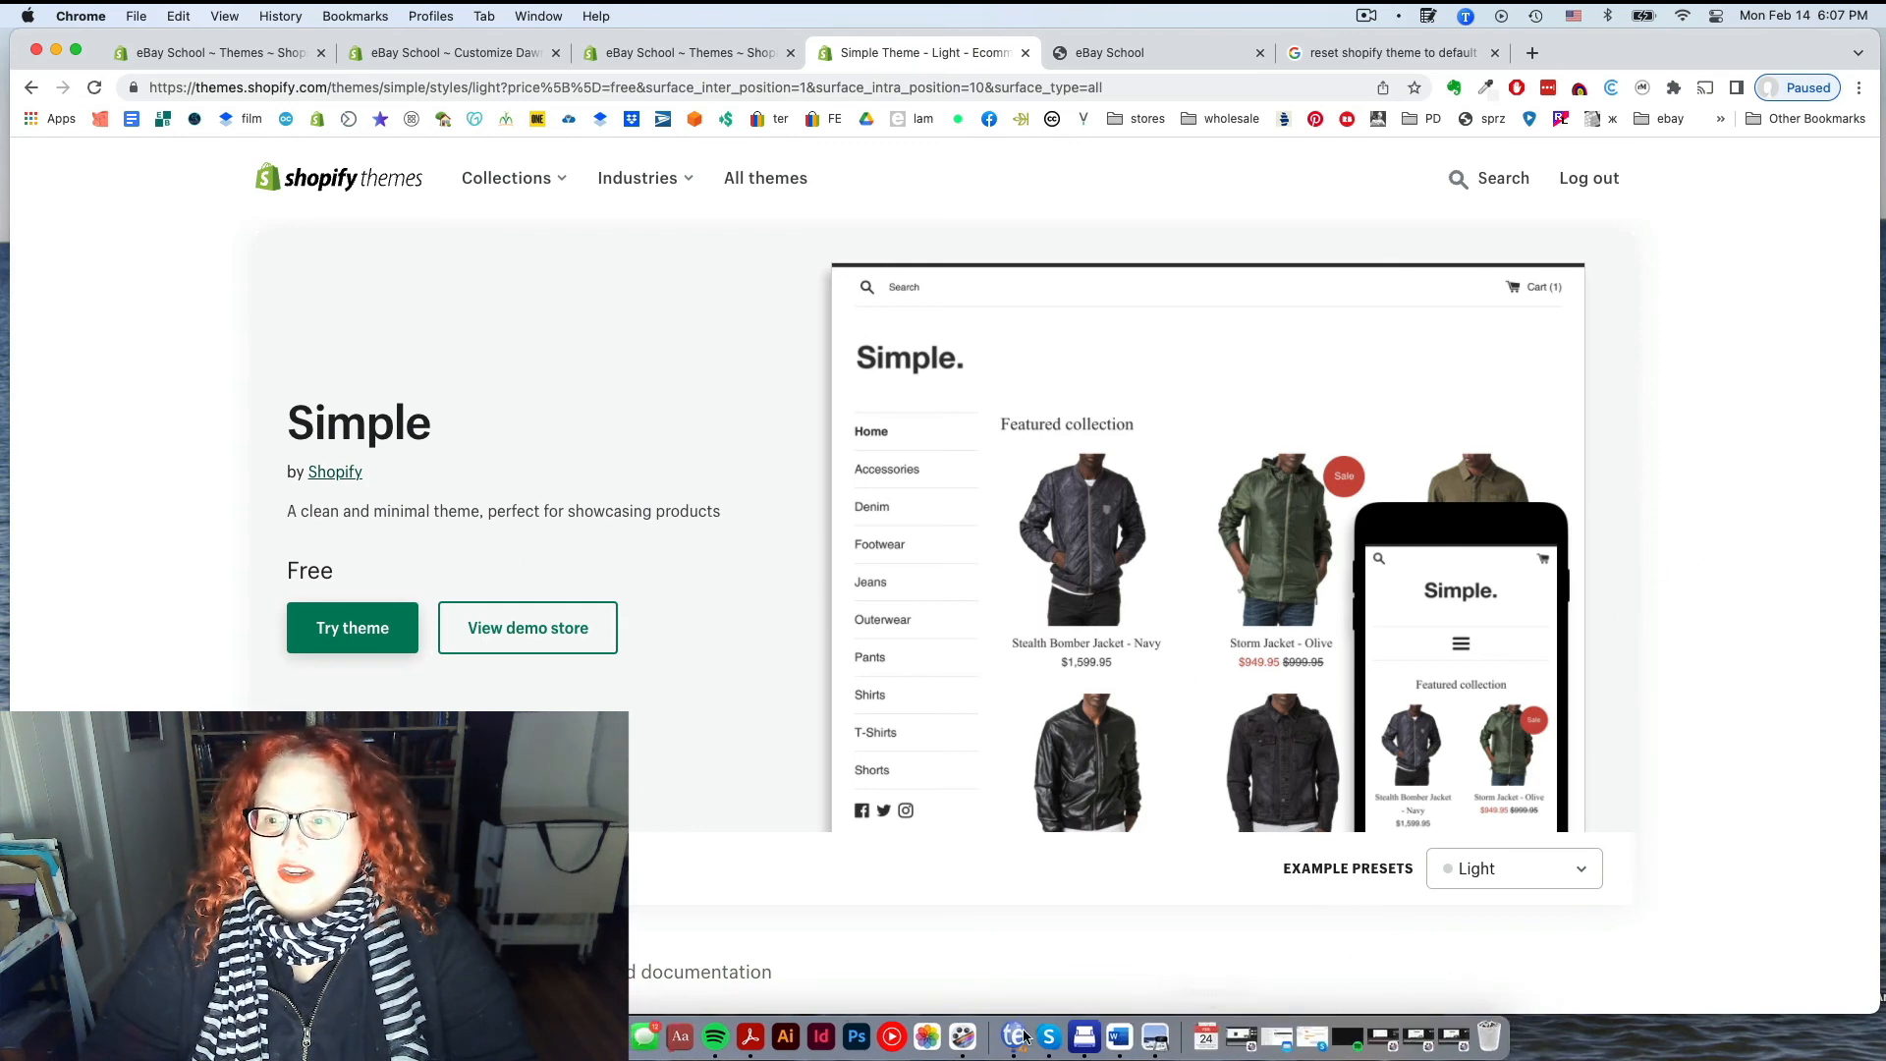
scroll(1028, 568, down, 2)
scroll(1028, 568, down, 10)
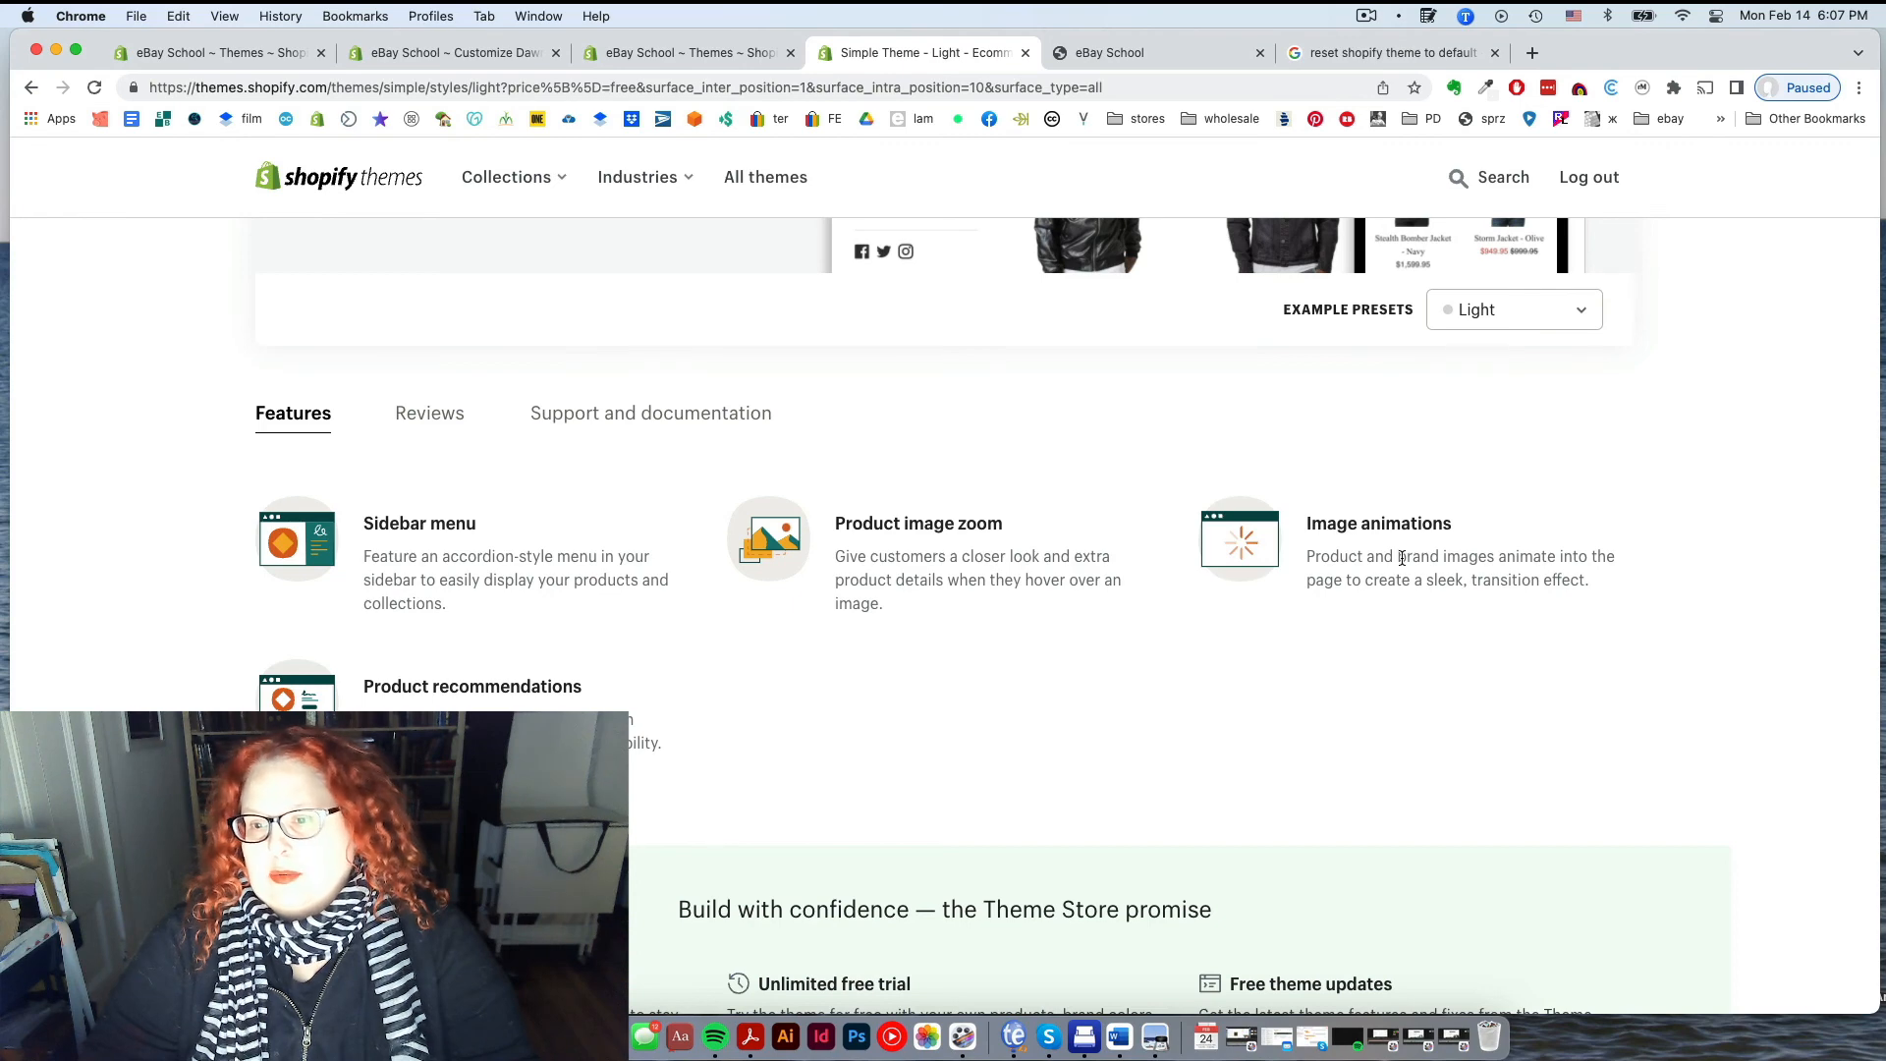
scroll(1399, 579, up, 6)
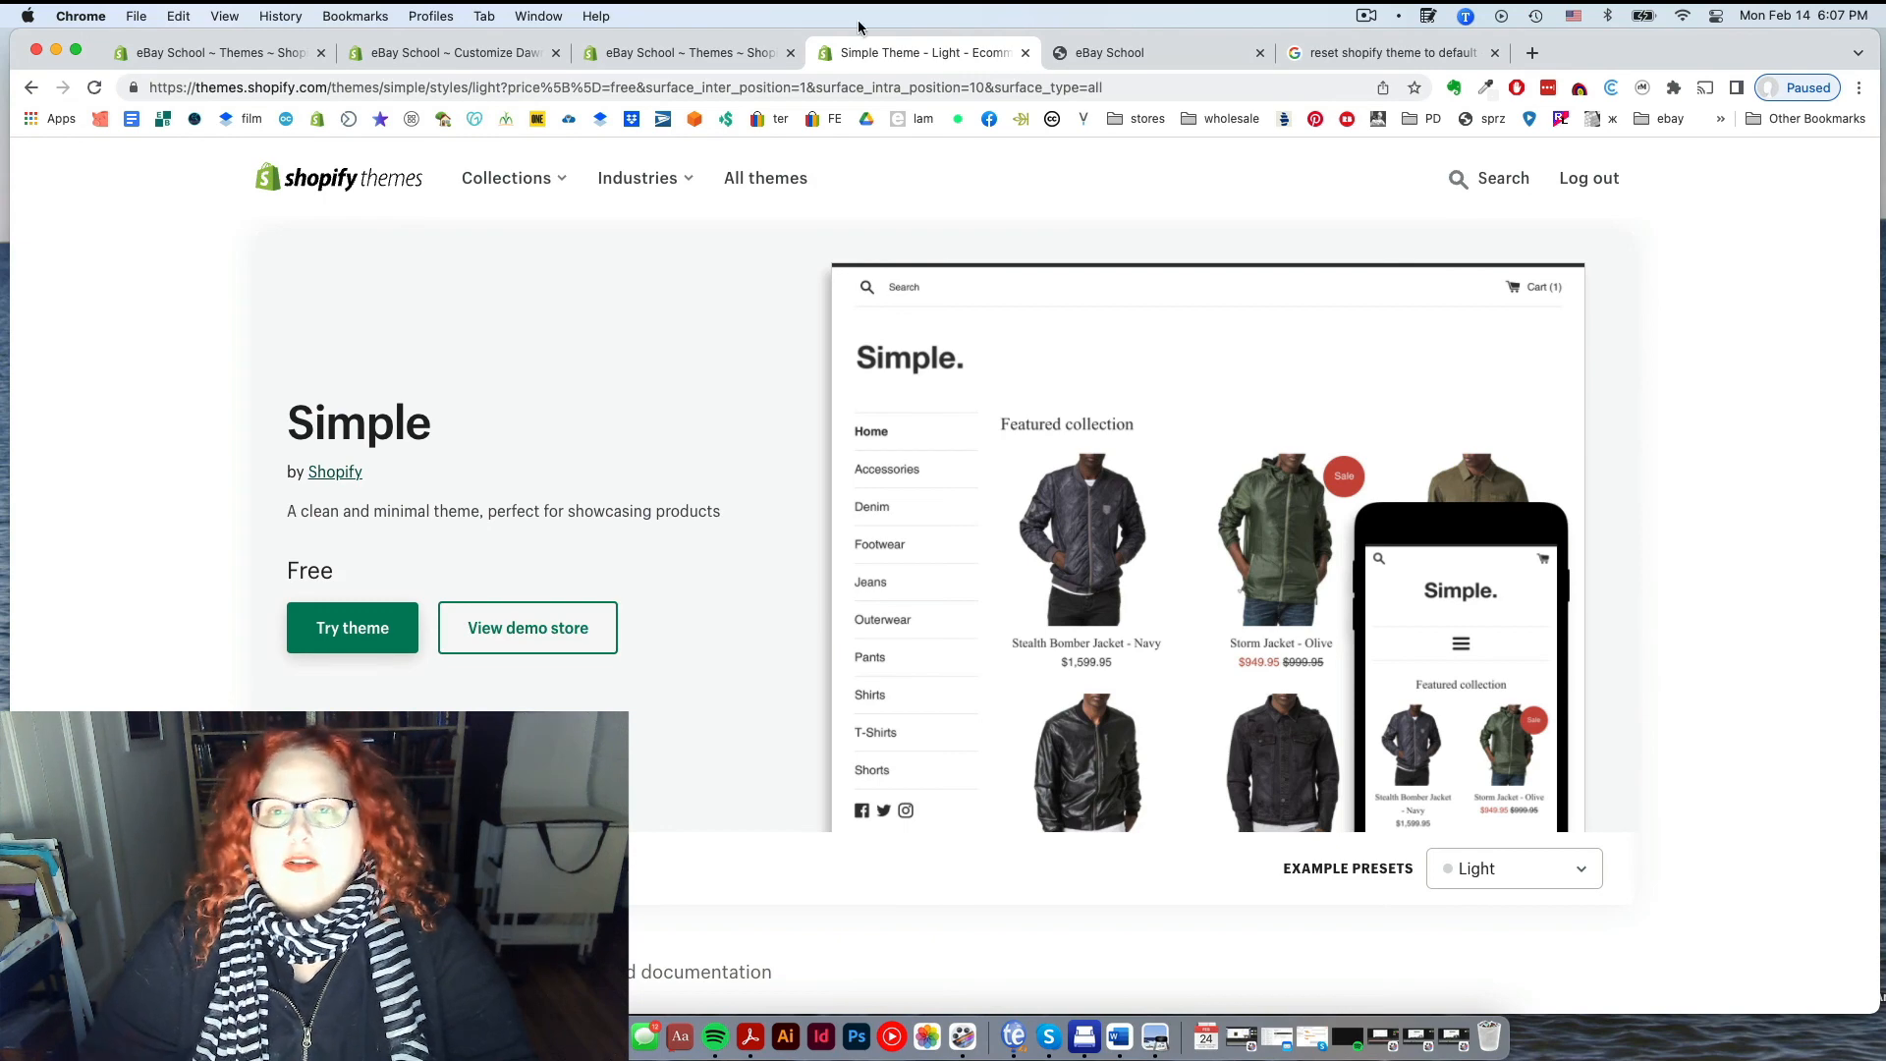
click(1026, 54)
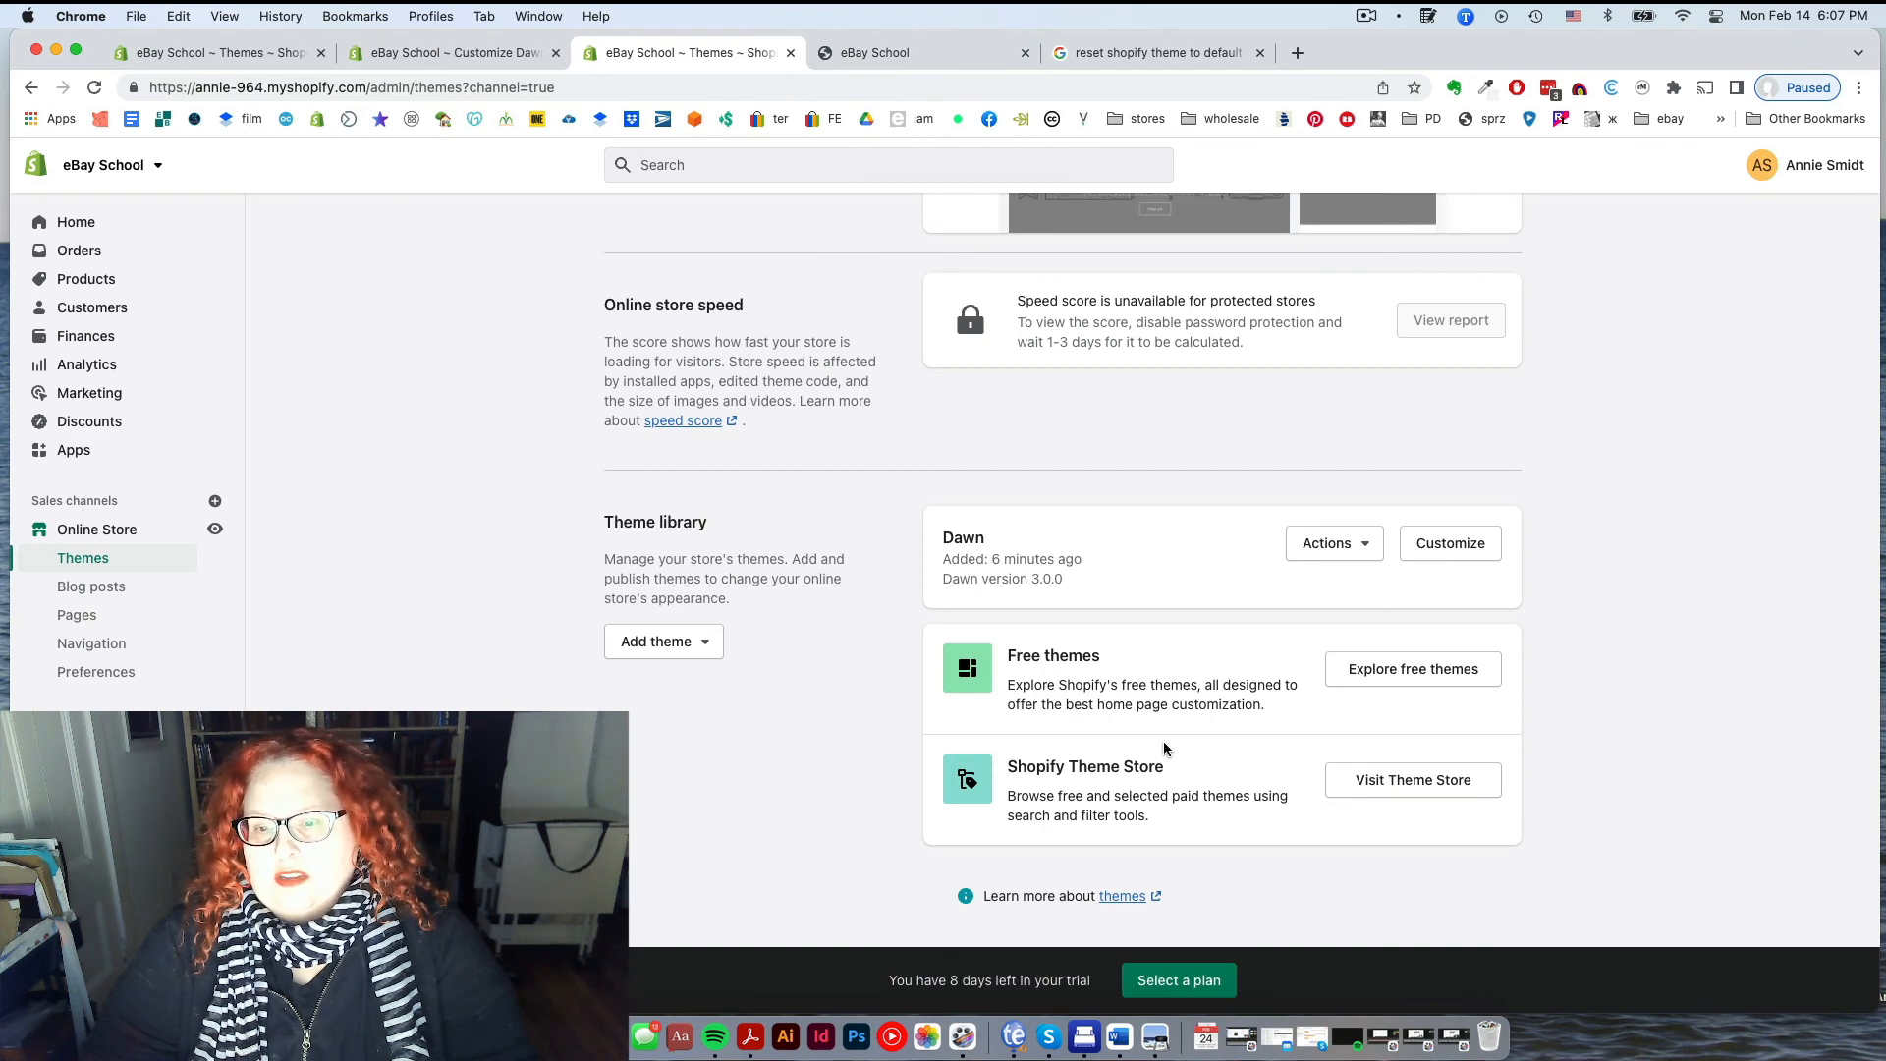
Reopen the Theme Store's full catalogue, view the themes for the Pet supplies industry, and clear that filter
click(1380, 786)
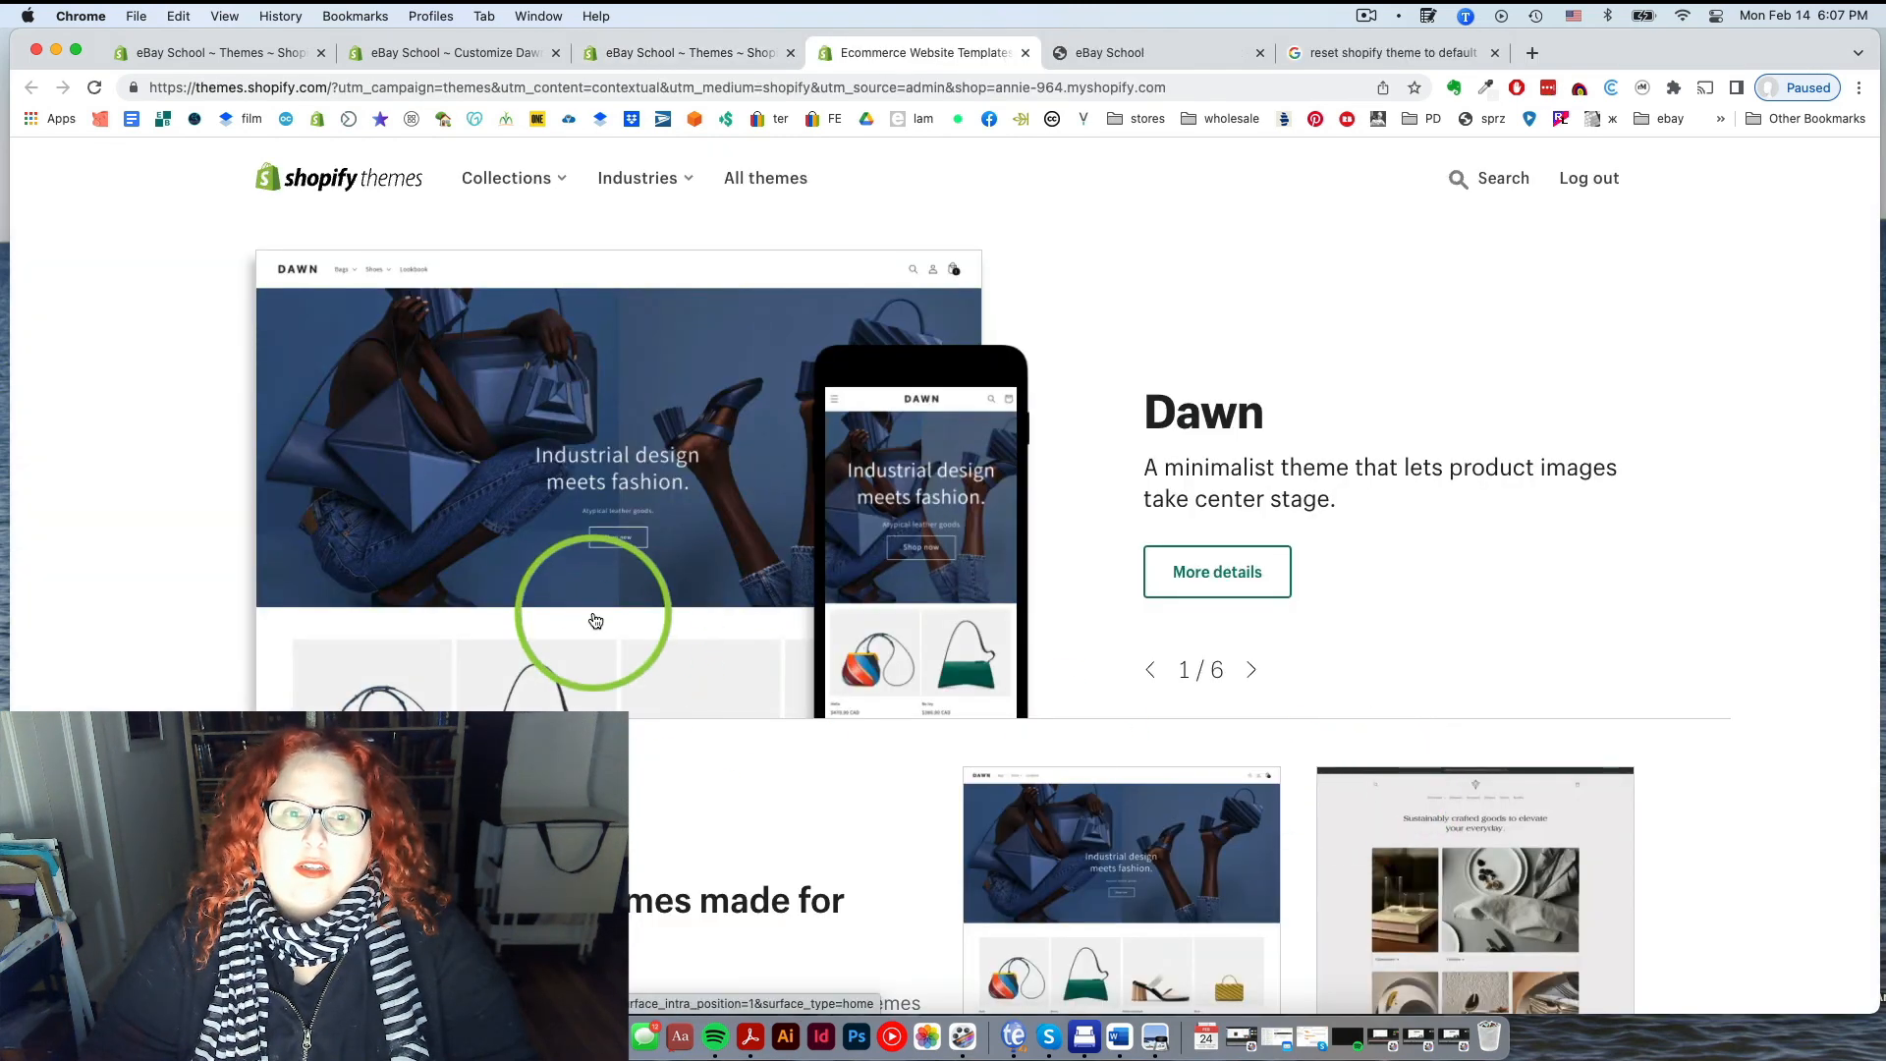
click(766, 182)
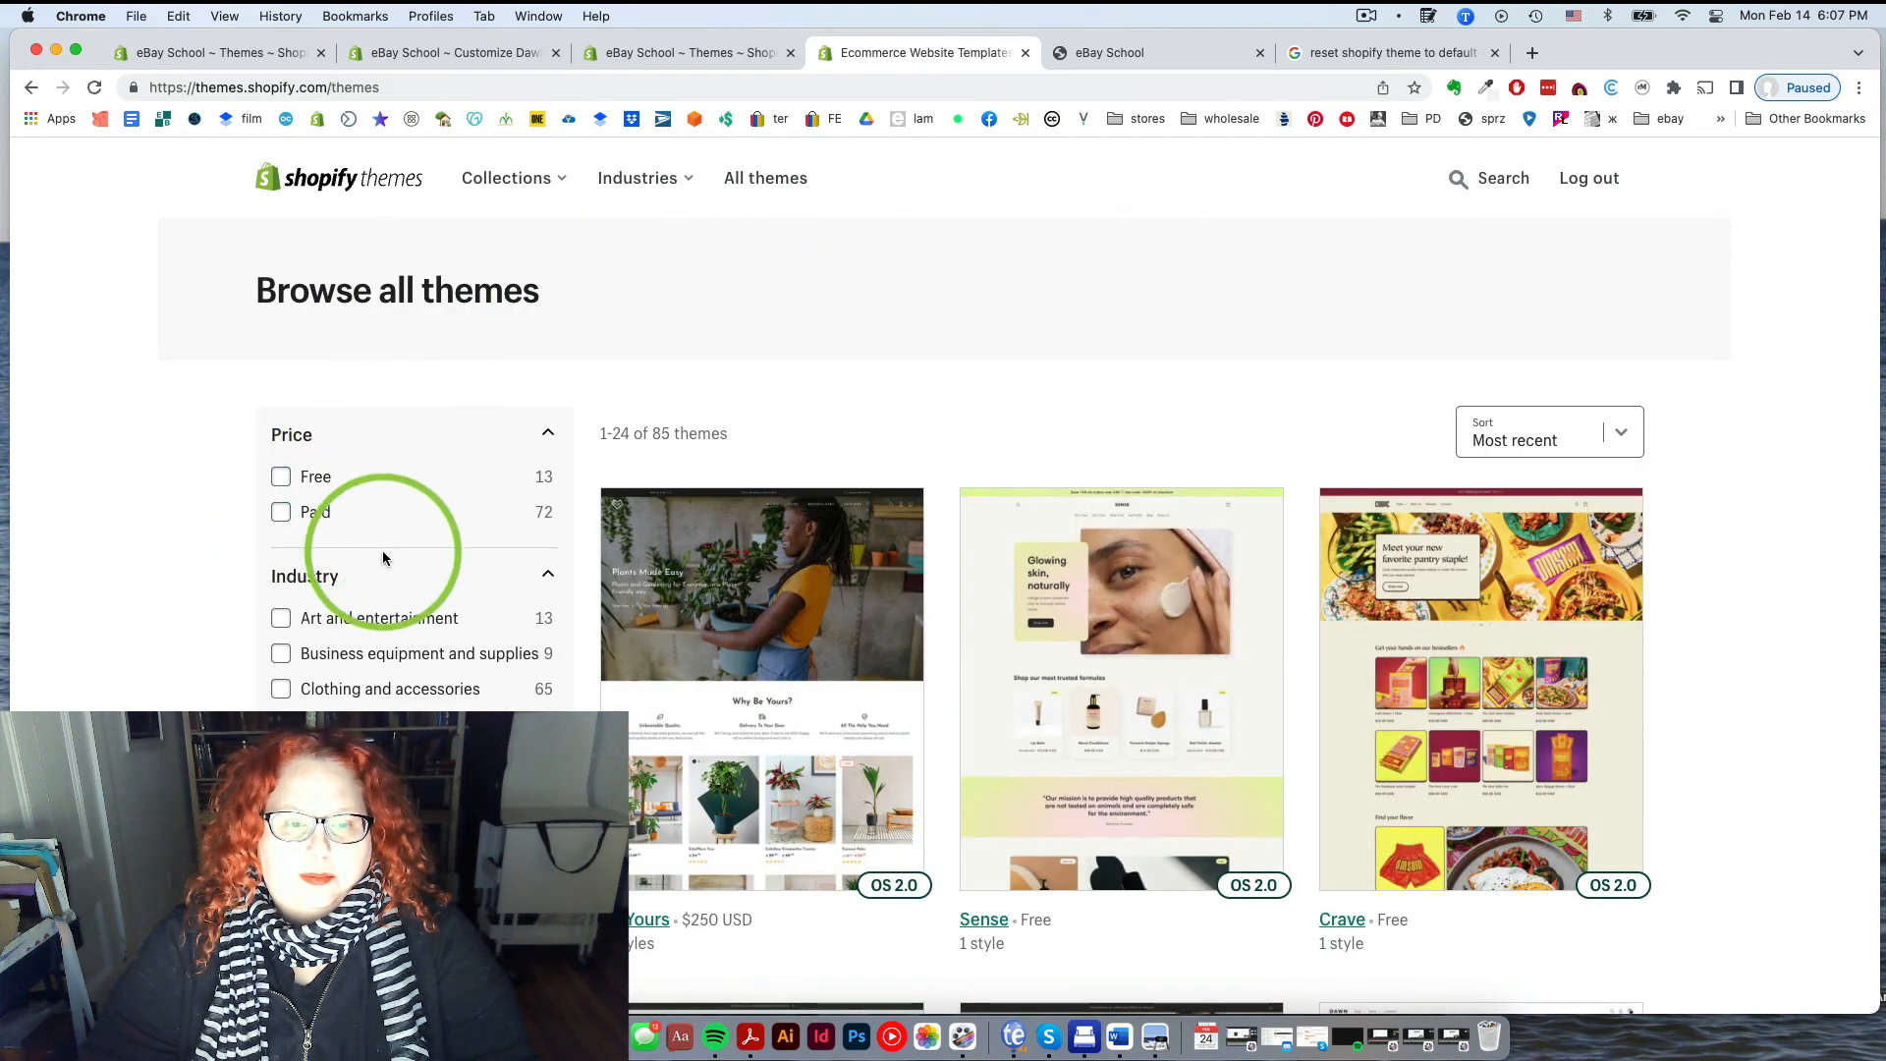
scroll(285, 518, down, 5)
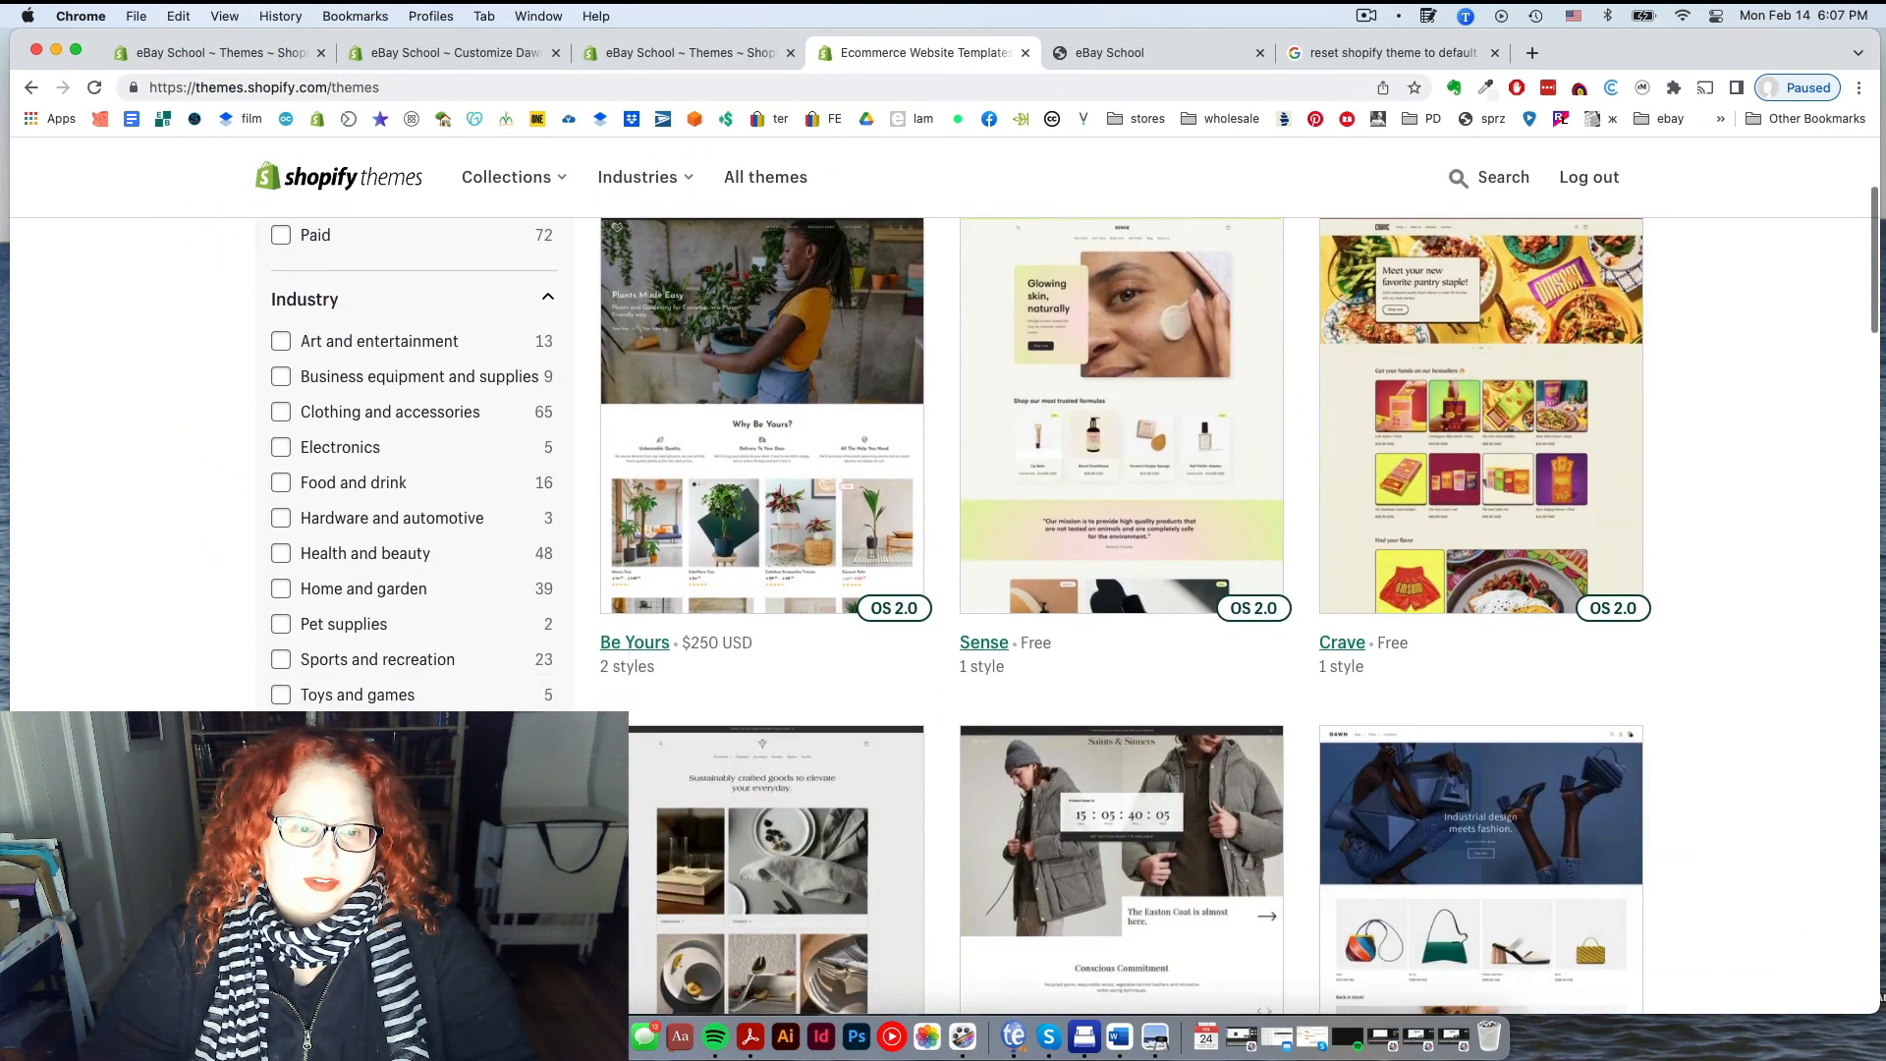
click(281, 606)
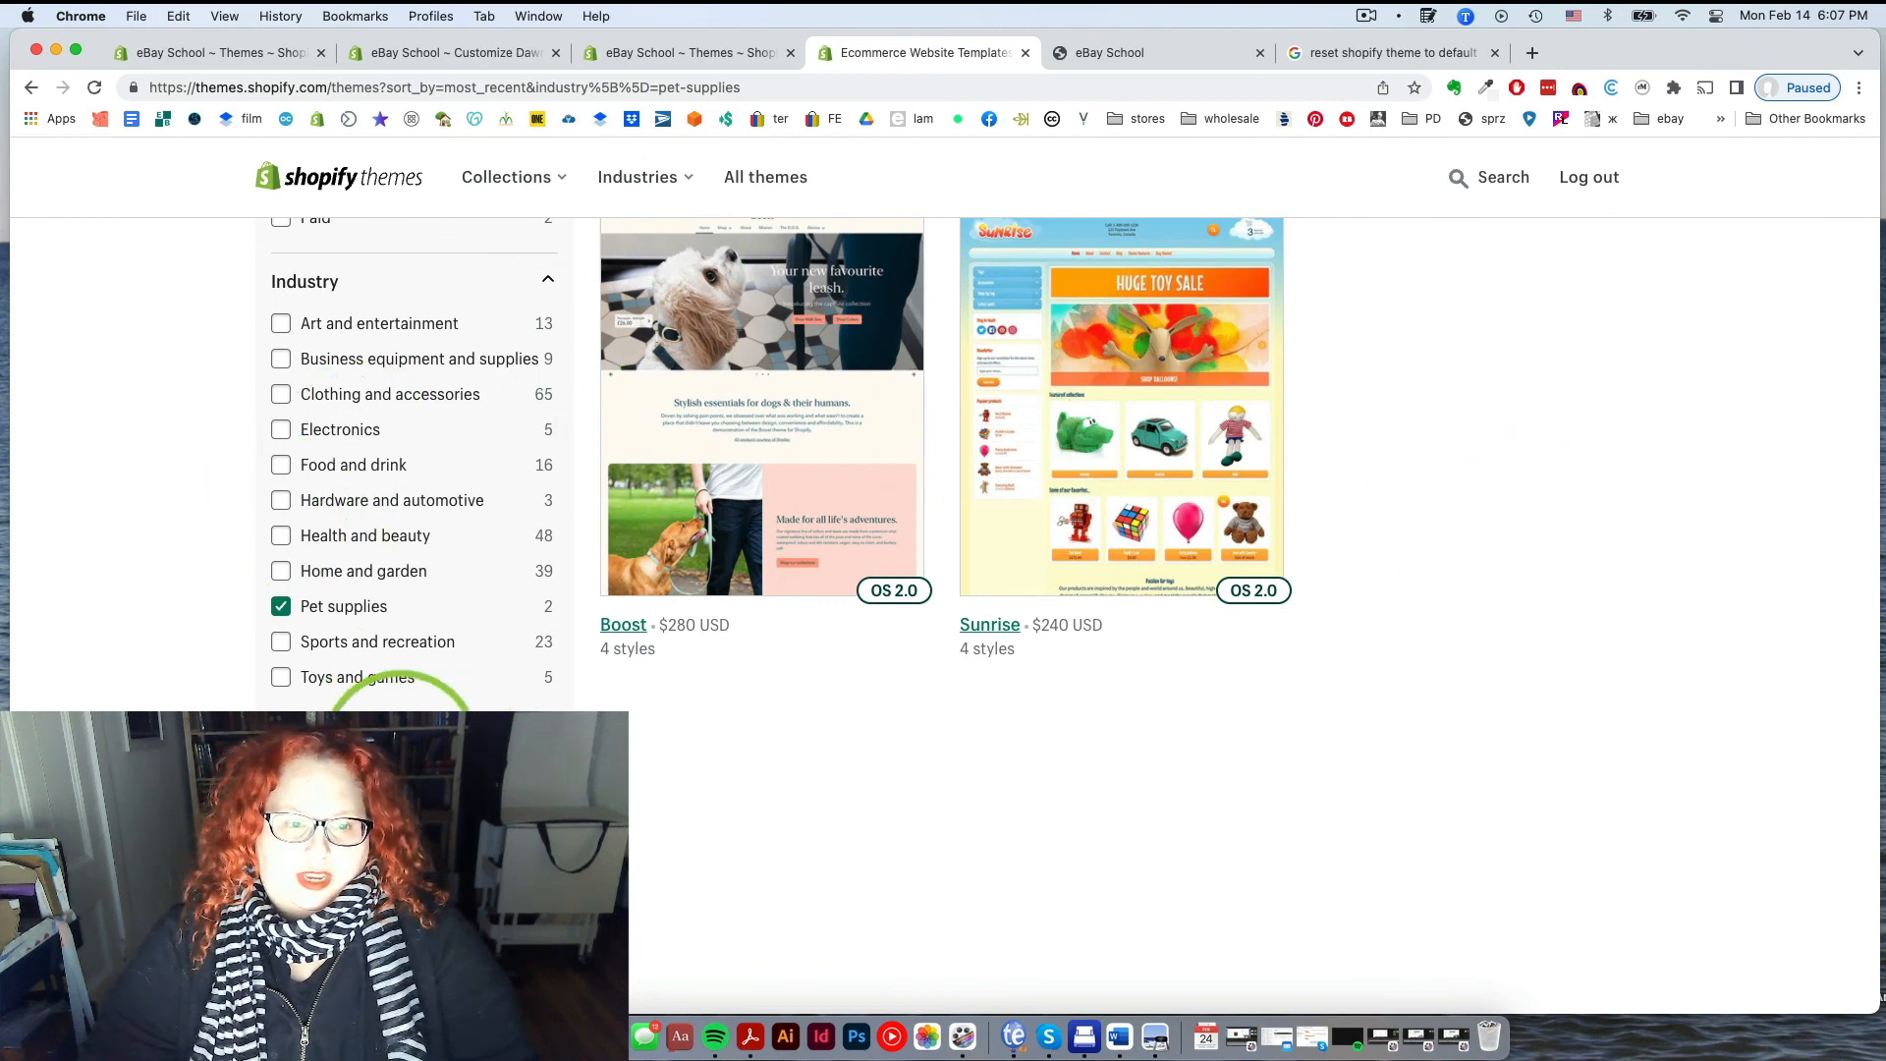
click(281, 606)
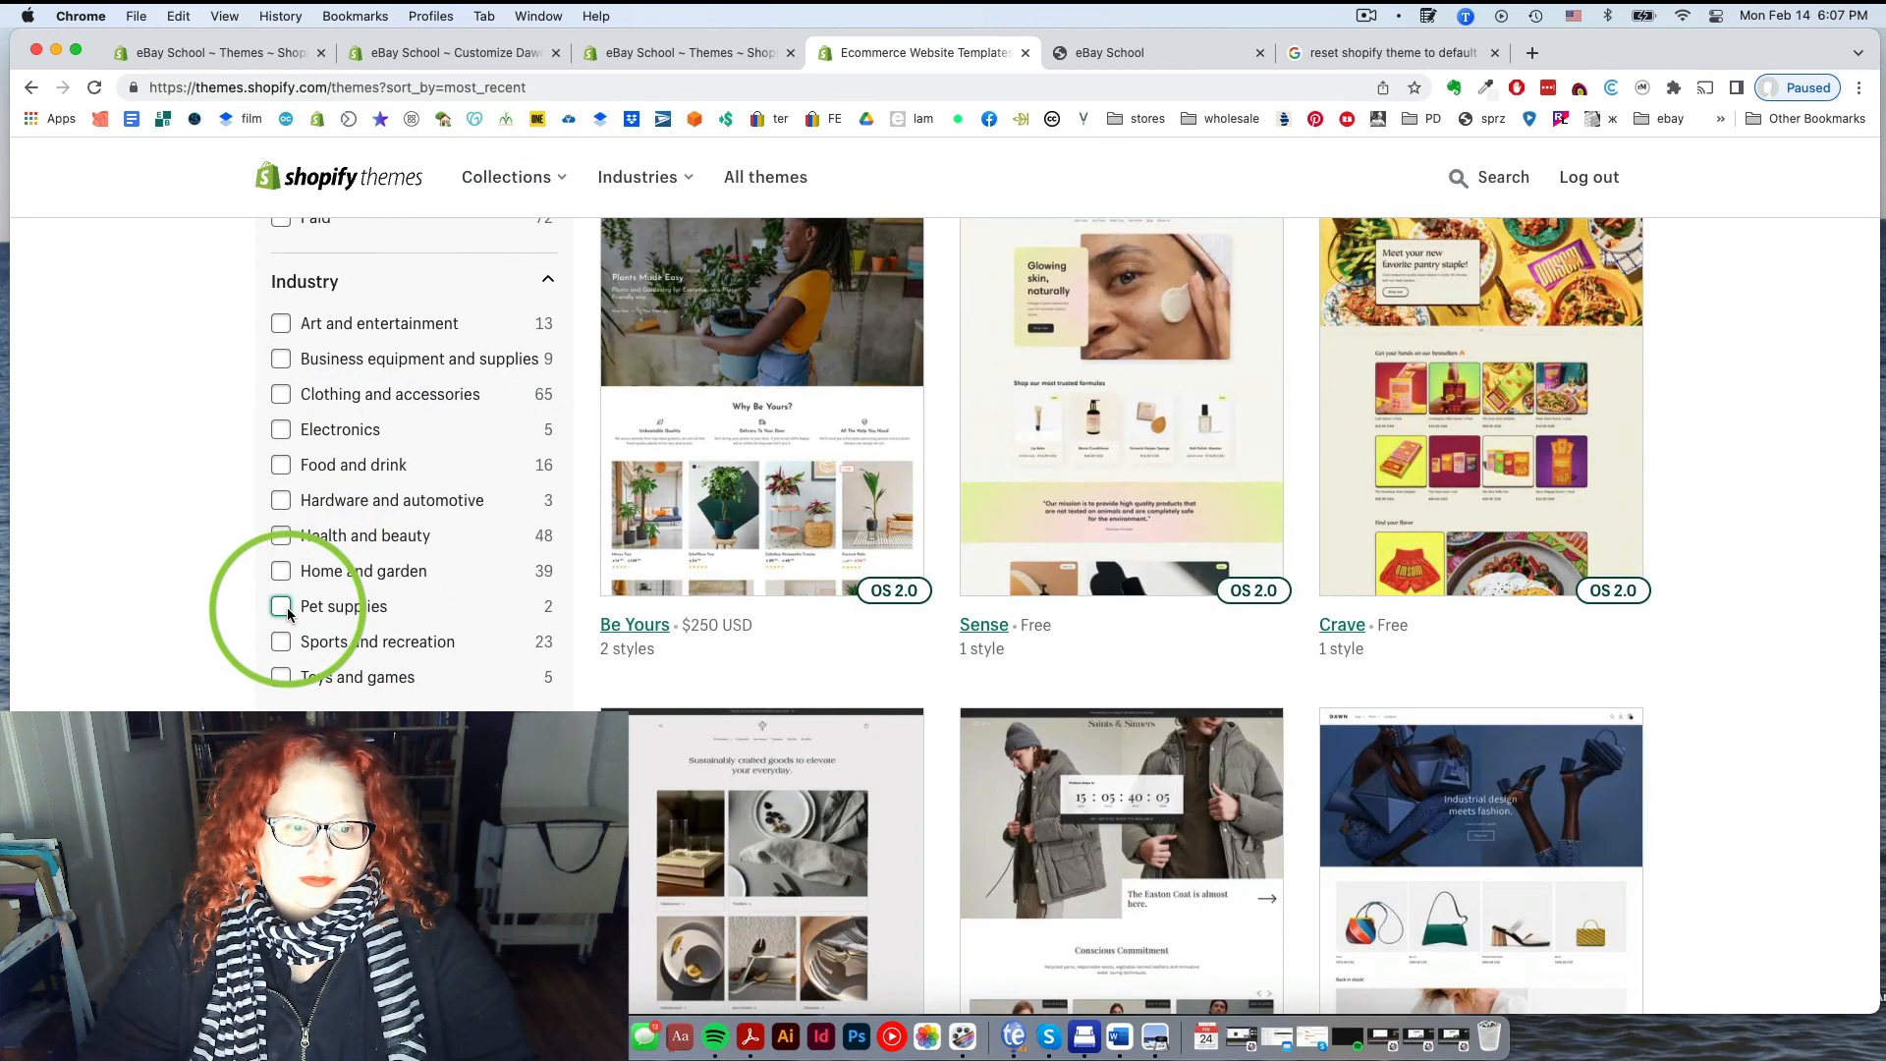
Examine the catalogue's filter categories and browse the unfiltered themes, comparing their layouts and prices
scroll(288, 614, down, 5)
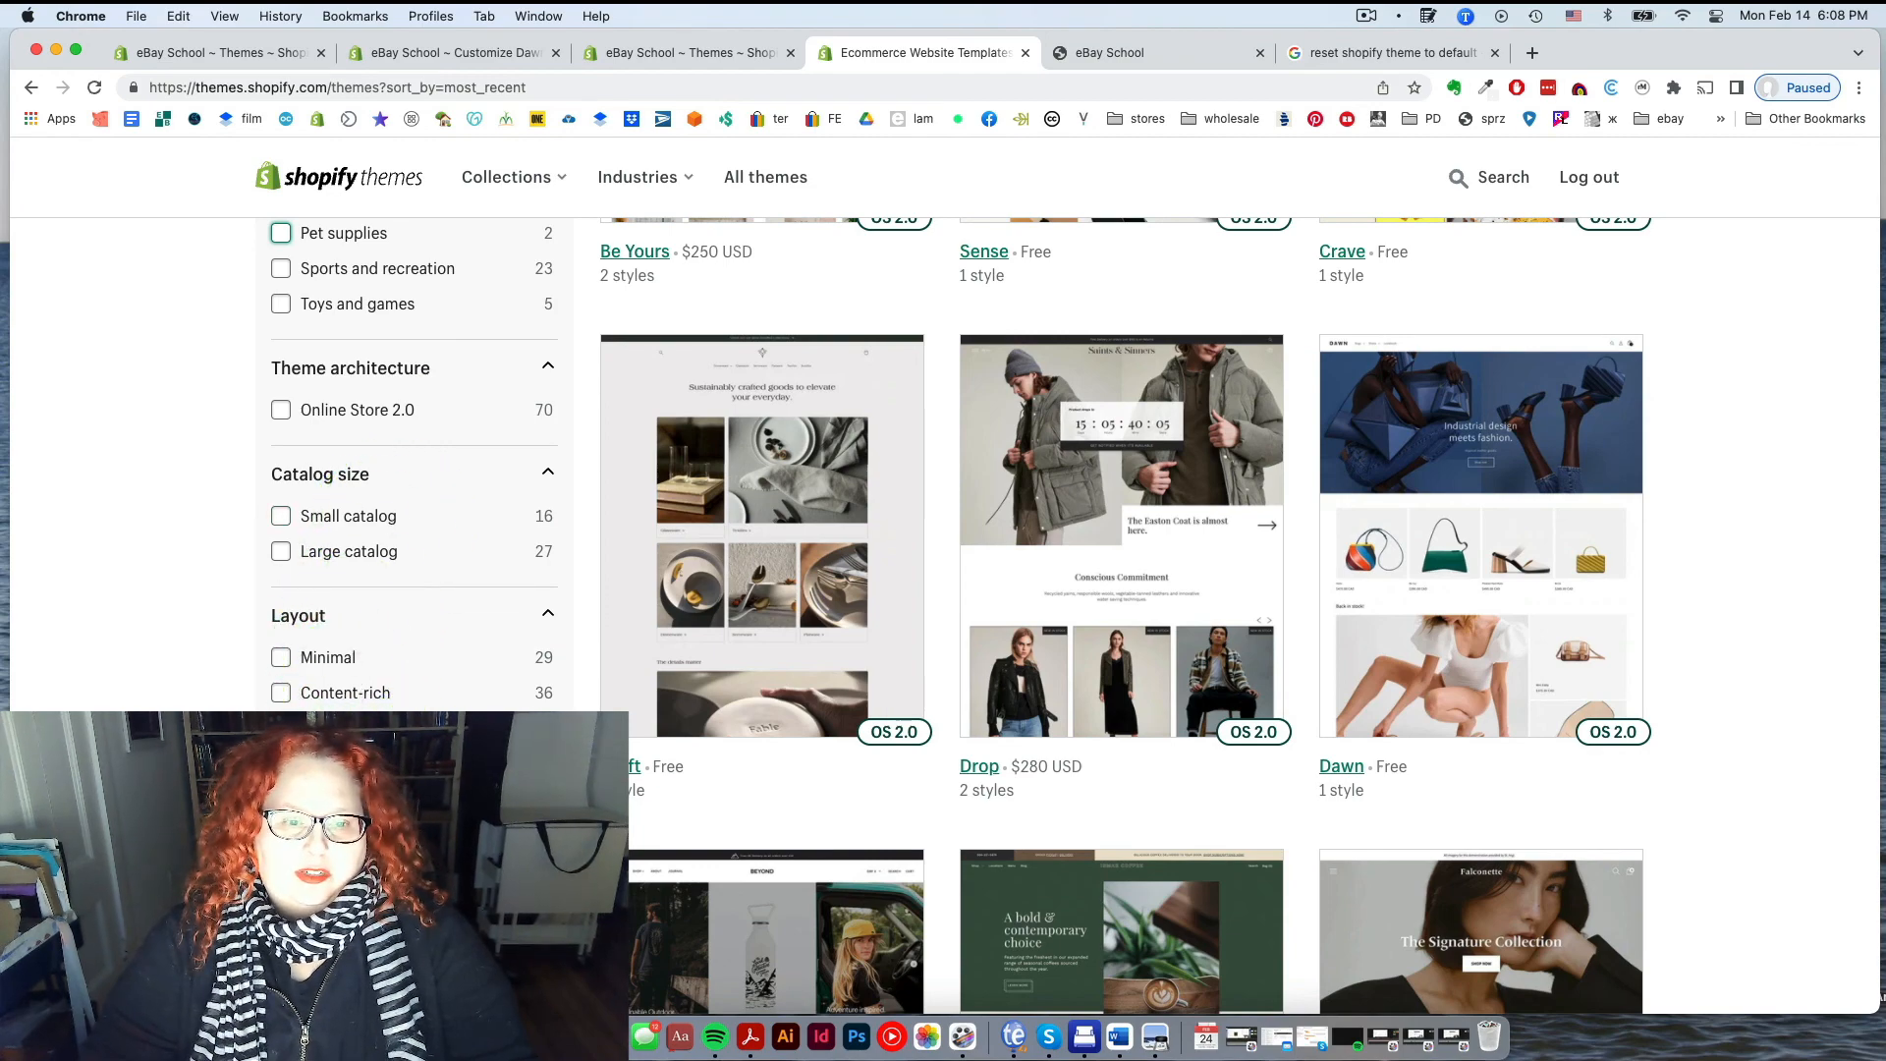
scroll(415, 509, up, 10)
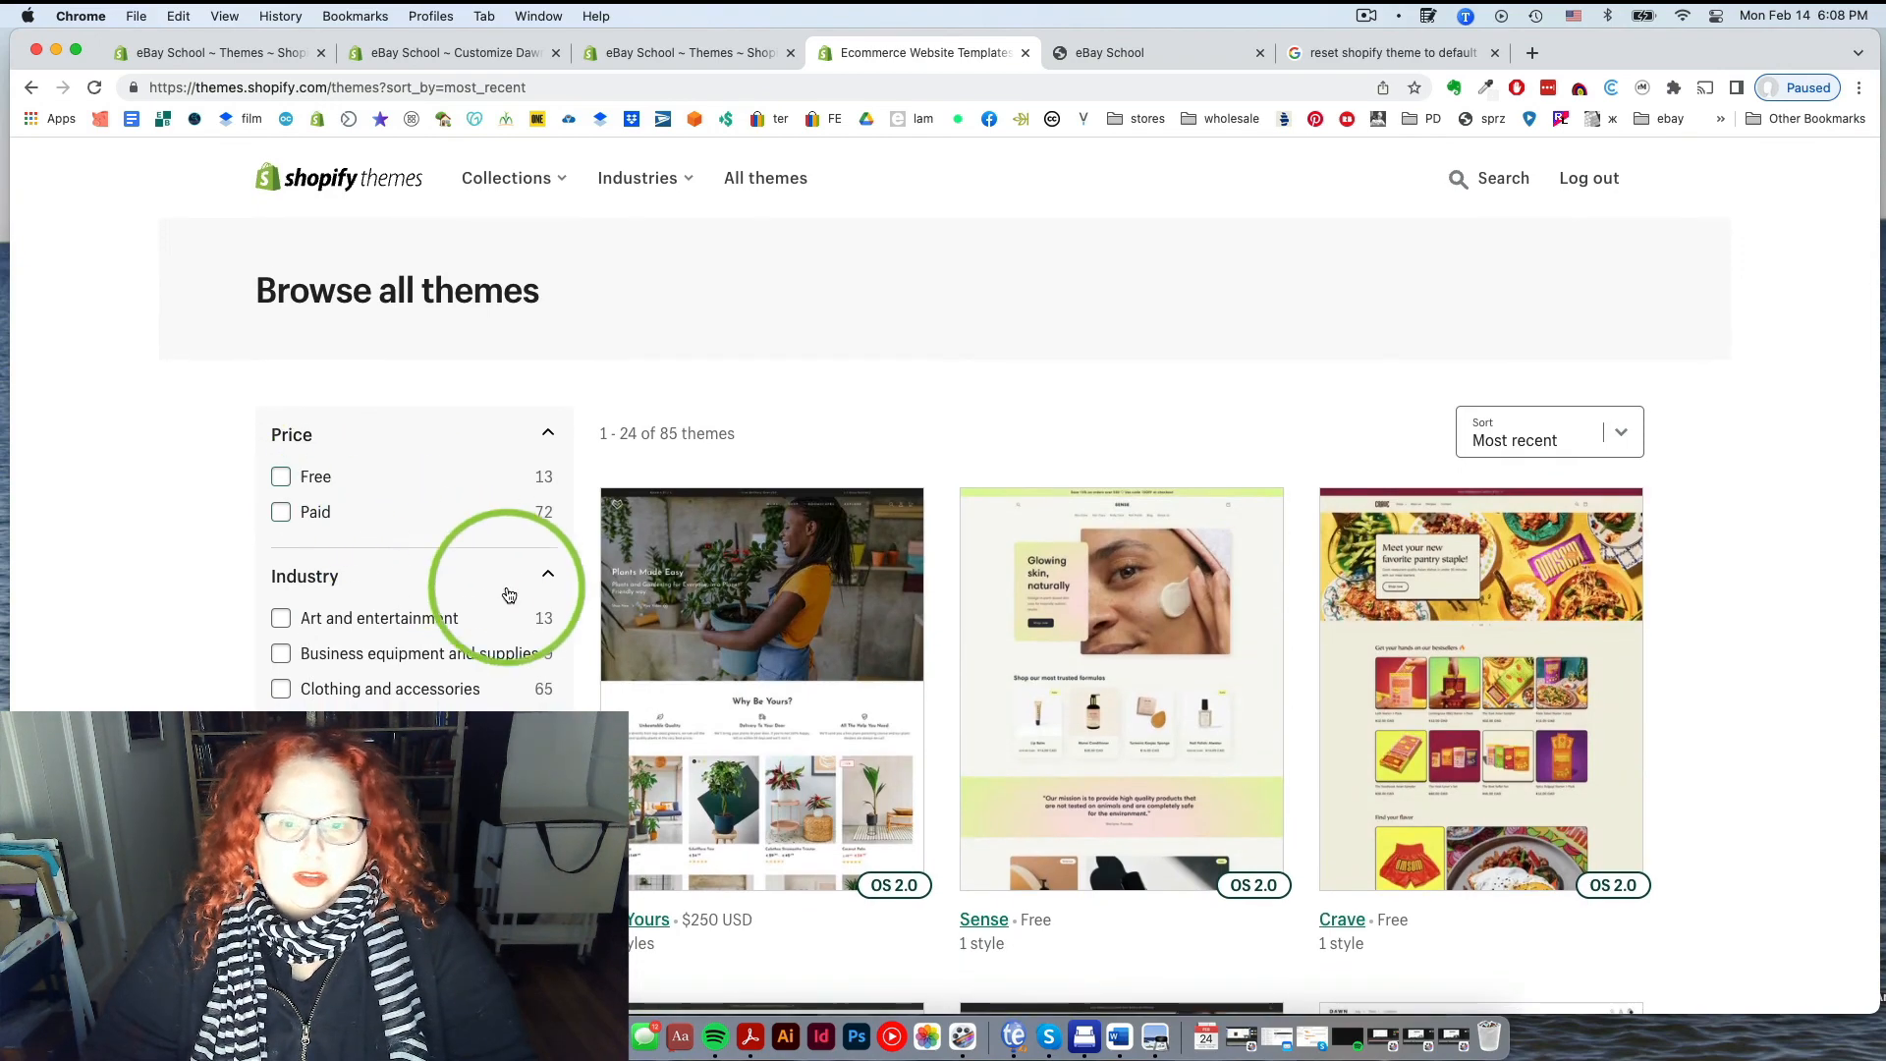
scroll(530, 620, down, 7)
scroll(531, 621, down, 2)
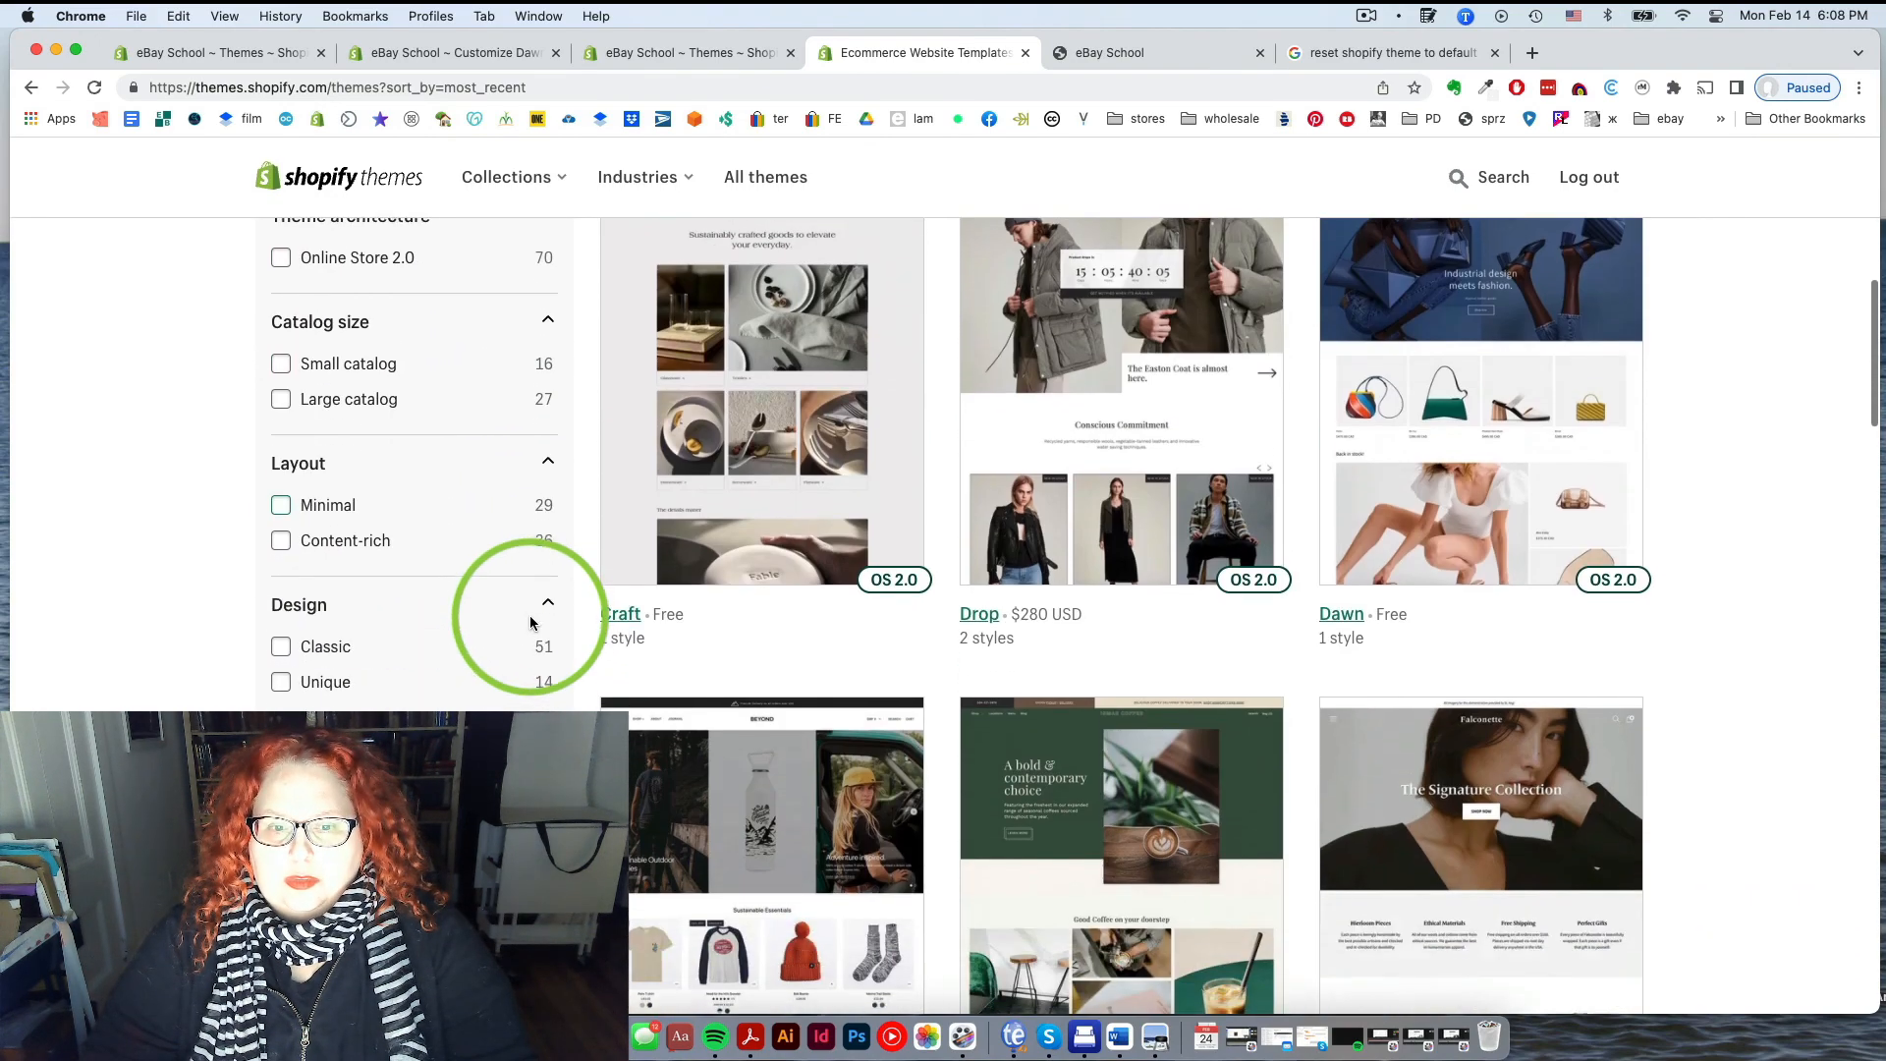
scroll(529, 615, down, 10)
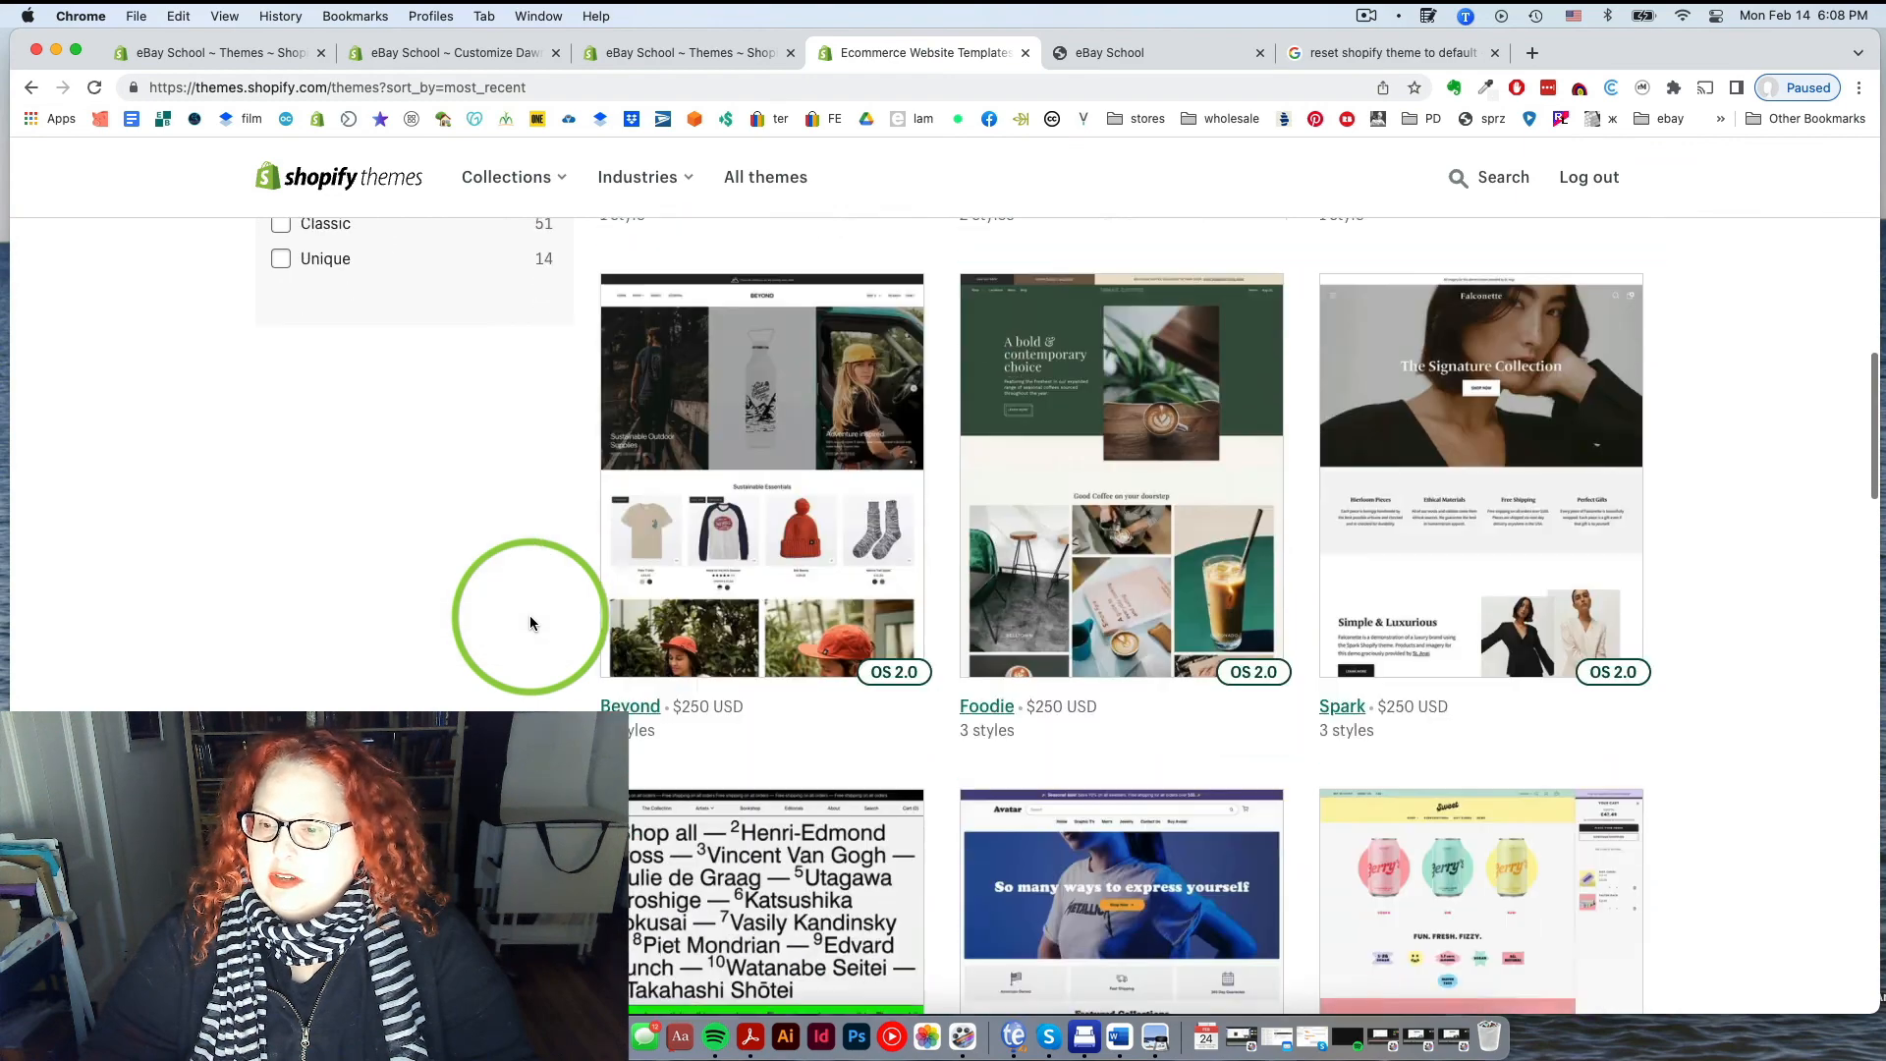
scroll(529, 622, down, 2)
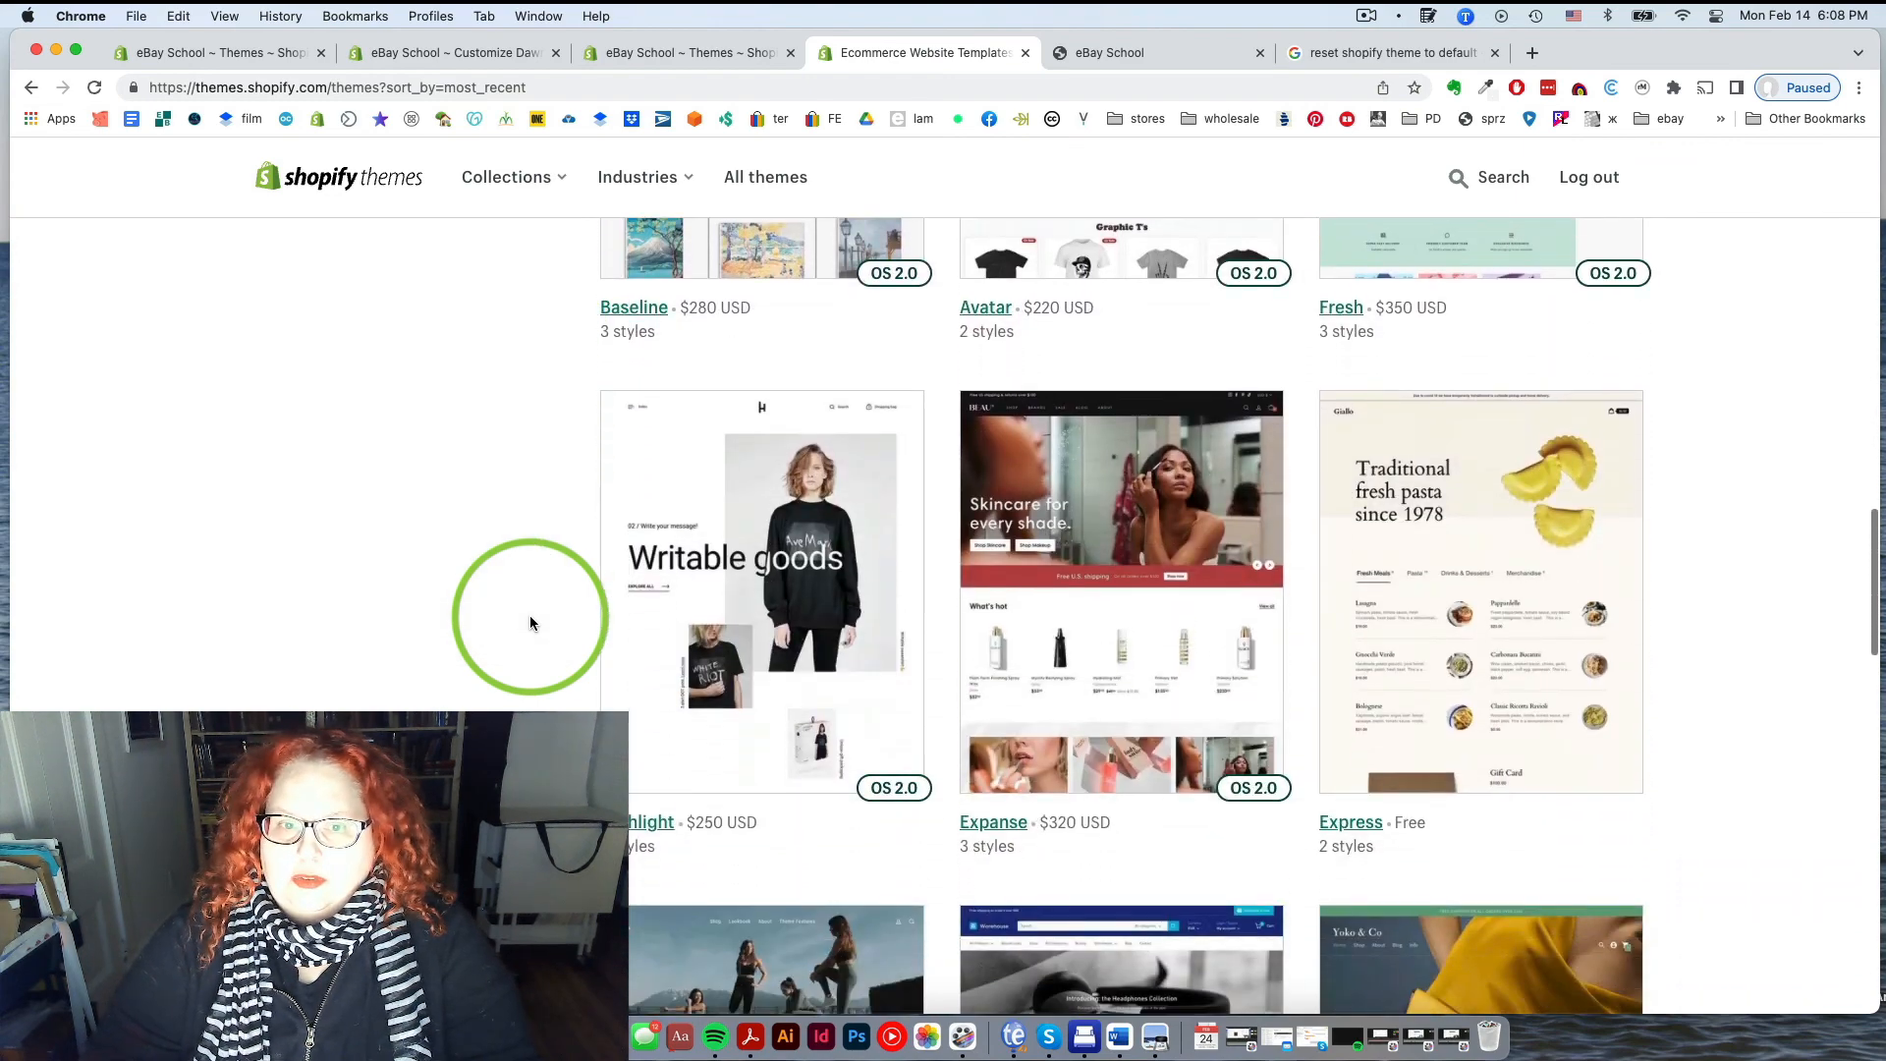
scroll(530, 622, up, 2)
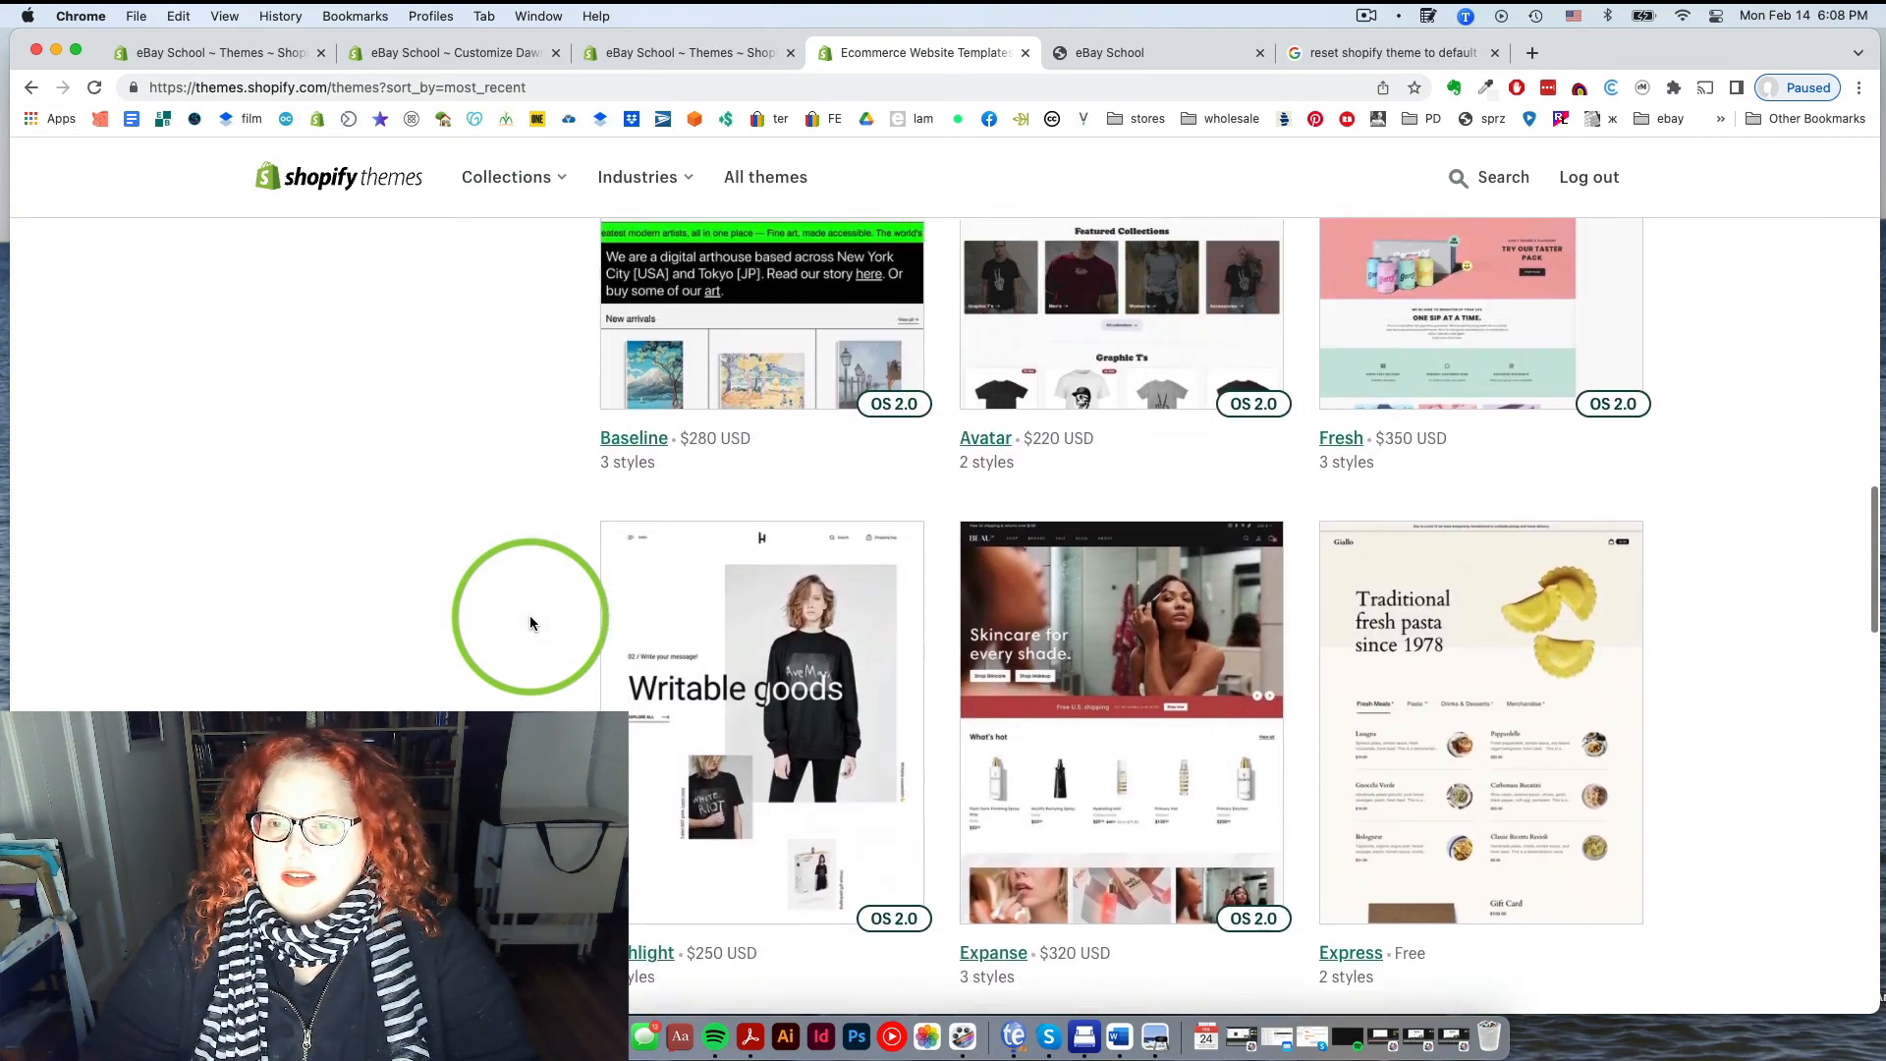
scroll(530, 622, down, 3)
scroll(529, 622, up, 1)
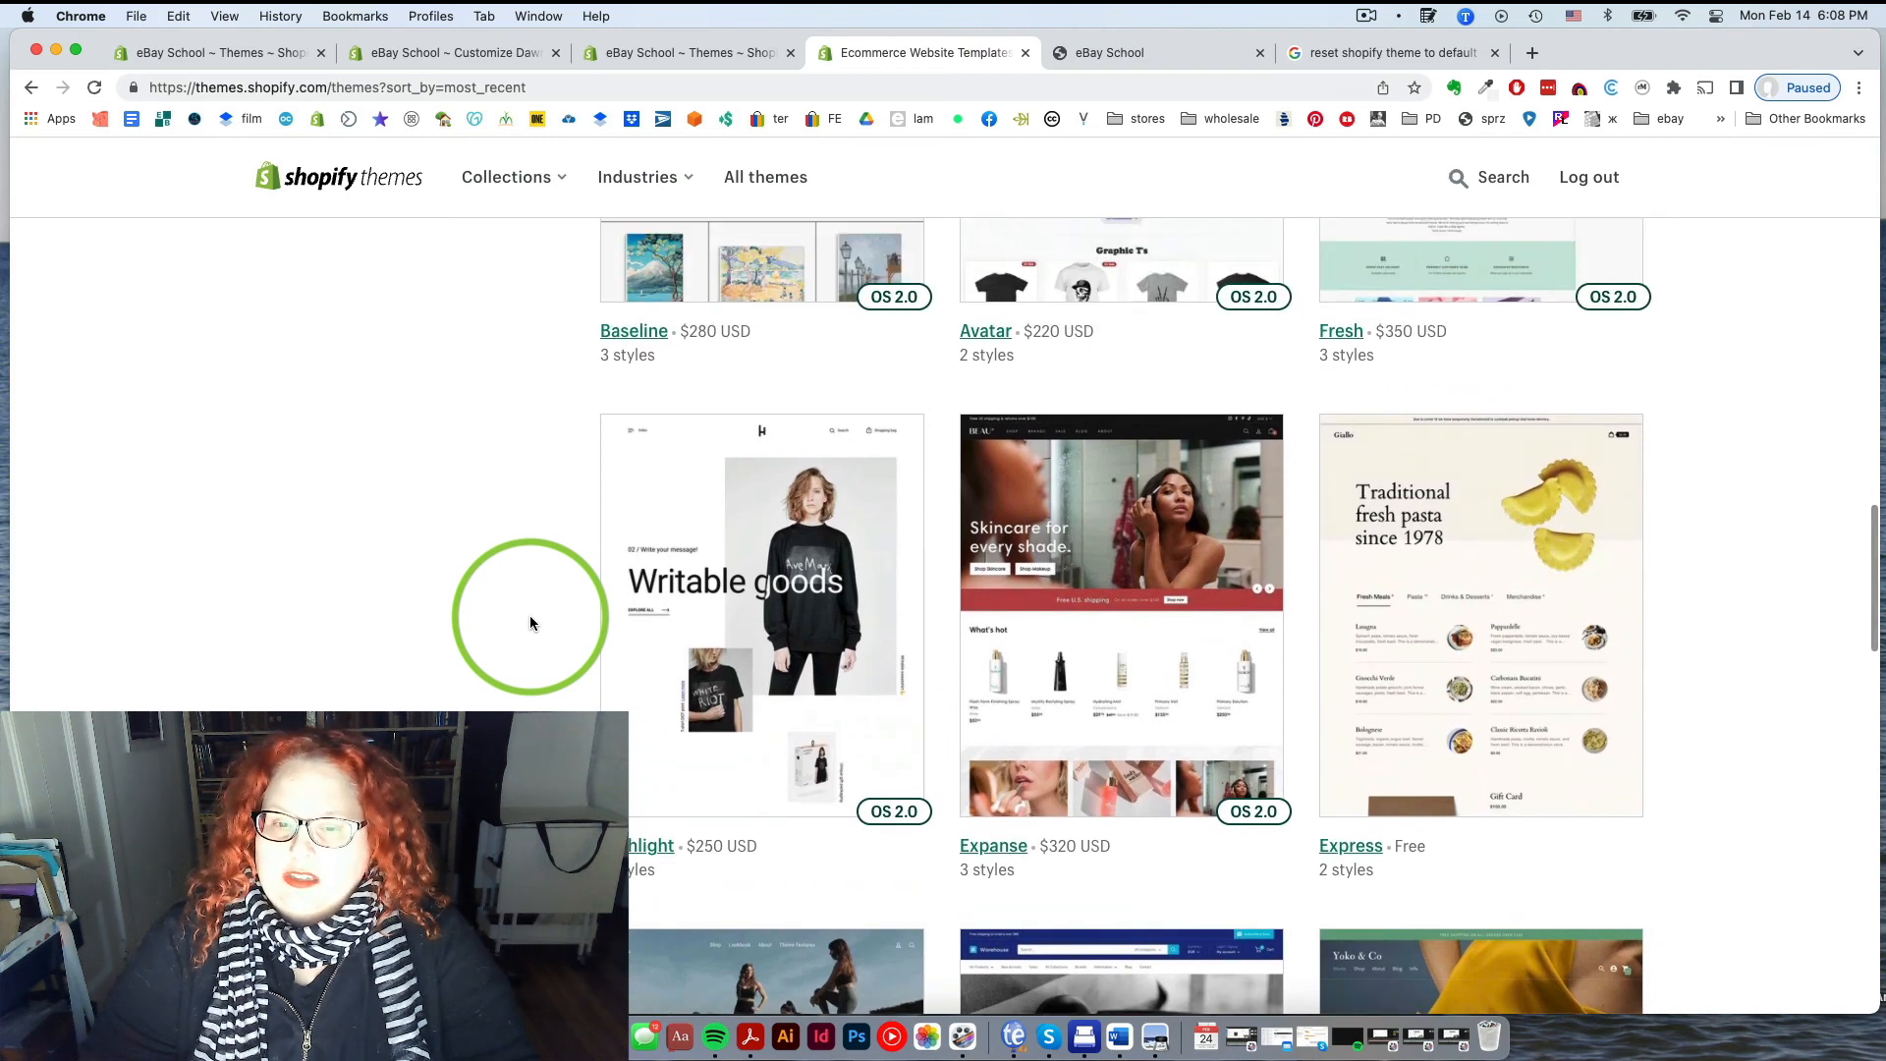
scroll(534, 695, up, 4)
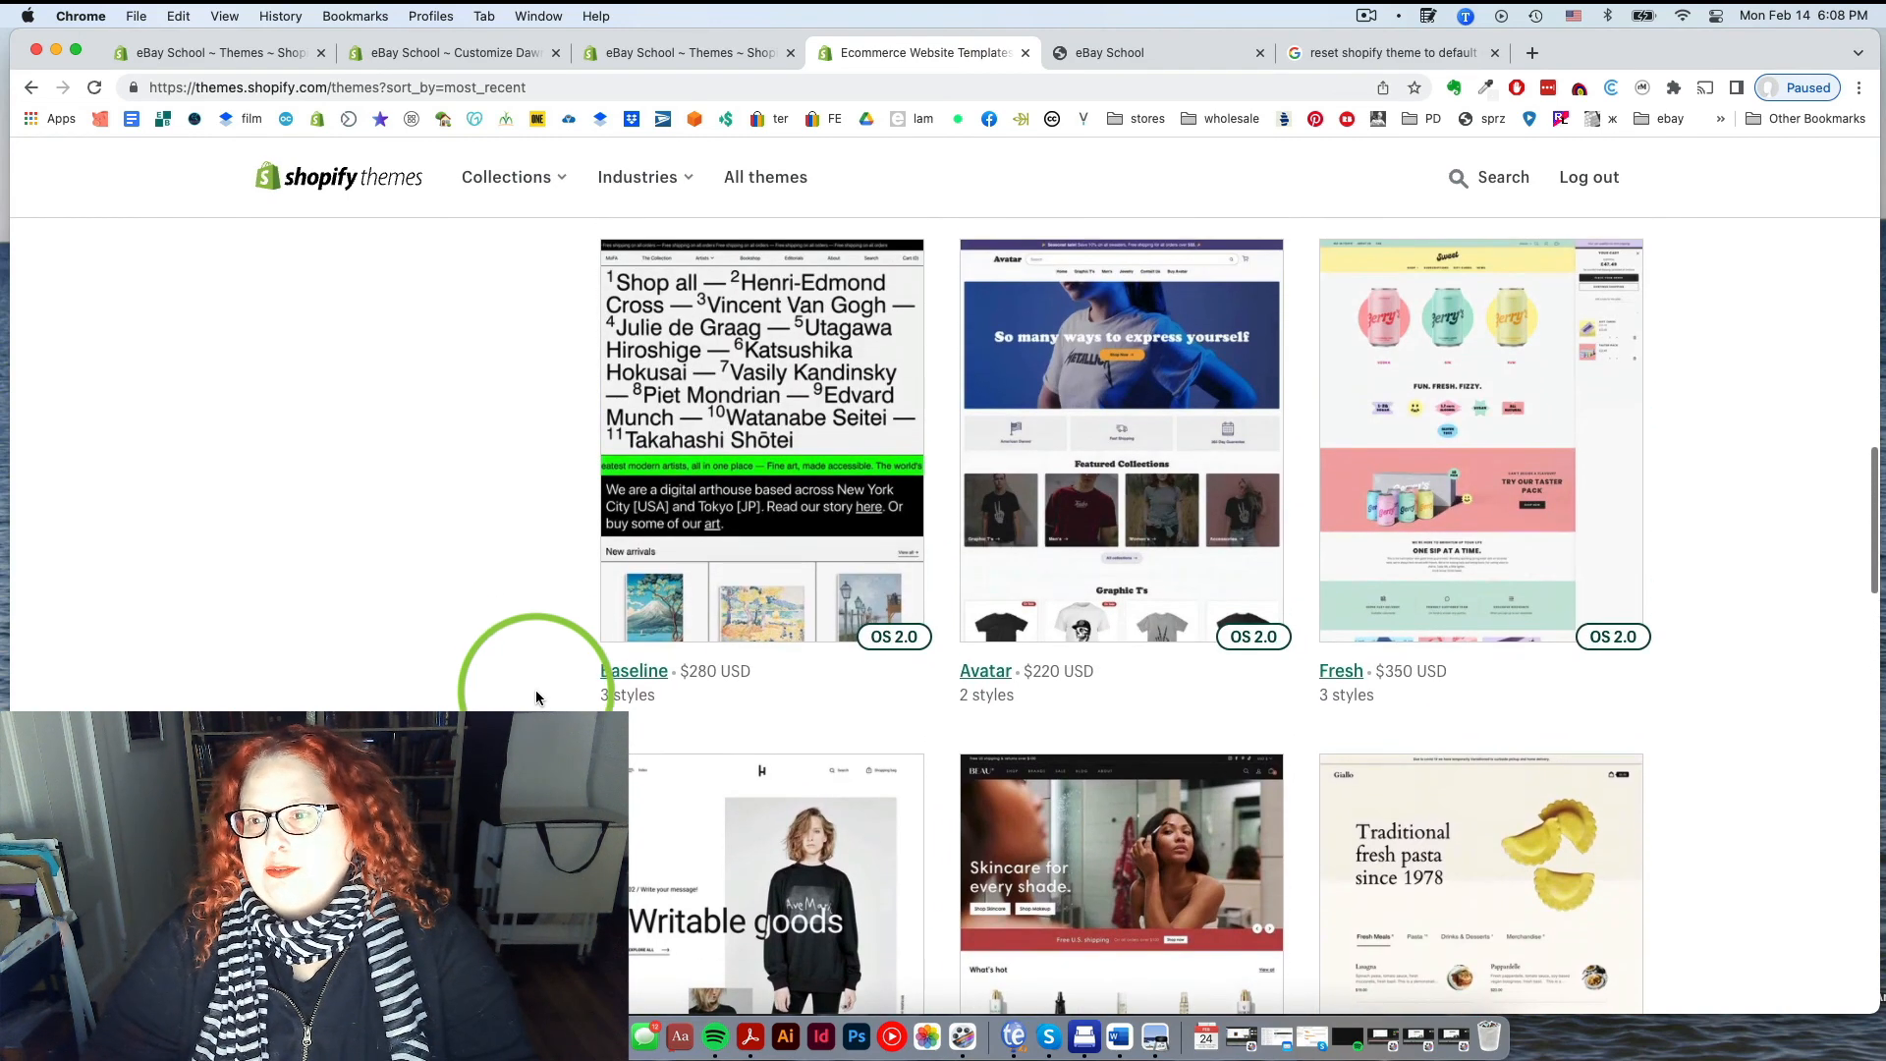
Browse further through the full theme catalogue, comparing preview layouts, prices and styles, and close the Theme Store
scroll(535, 698, down, 6)
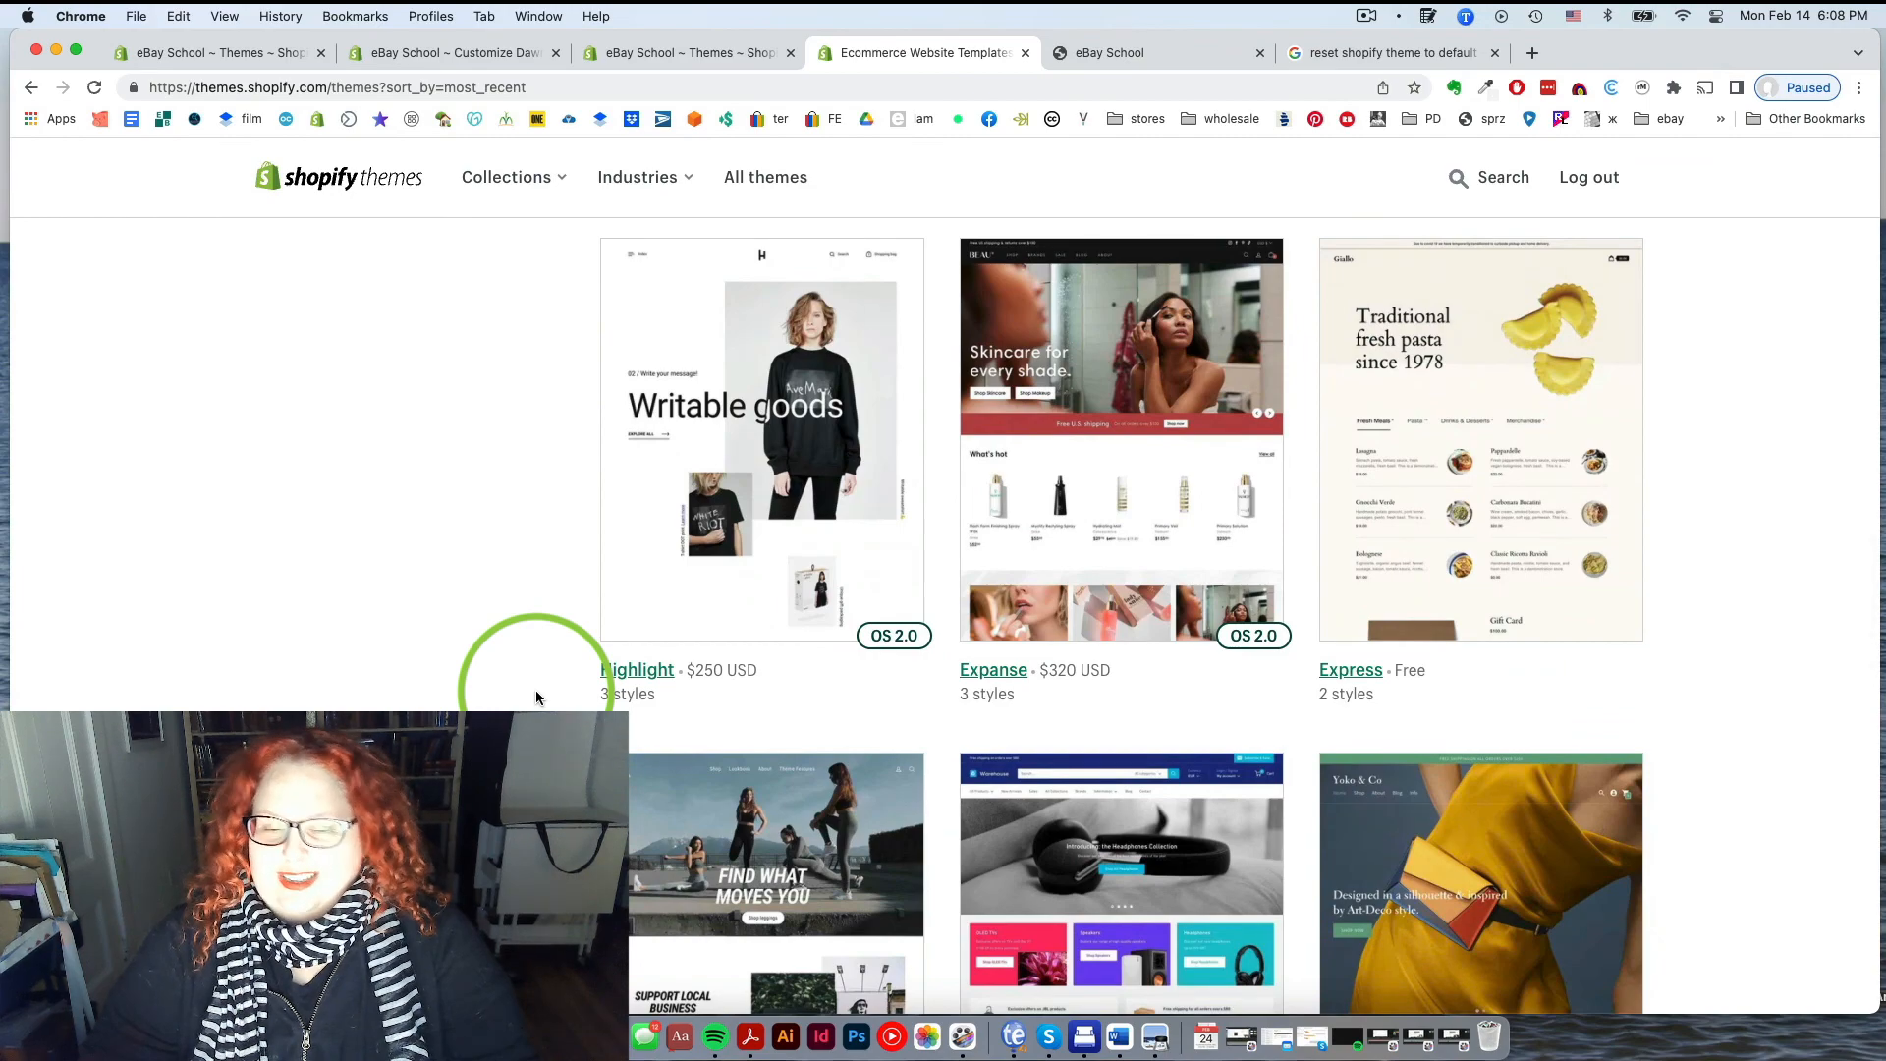
scroll(535, 698, down, 10)
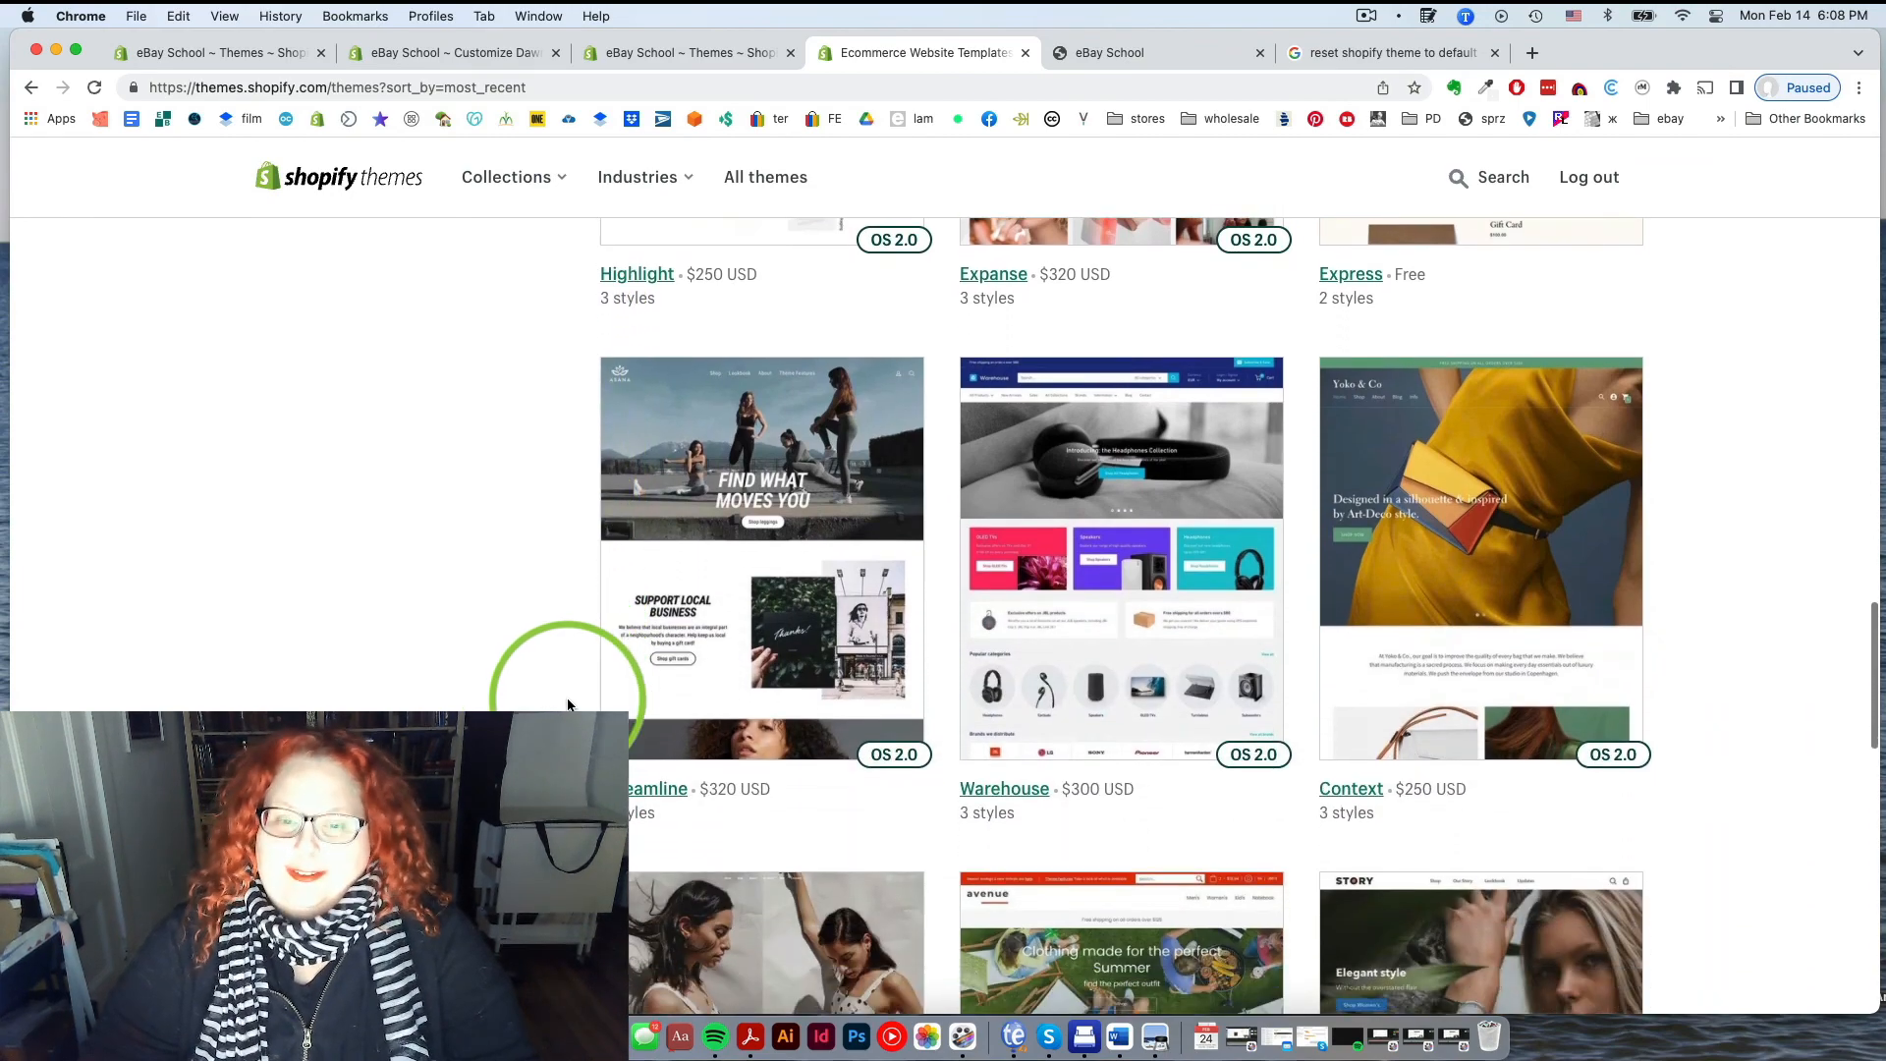
scroll(567, 704, up, 15)
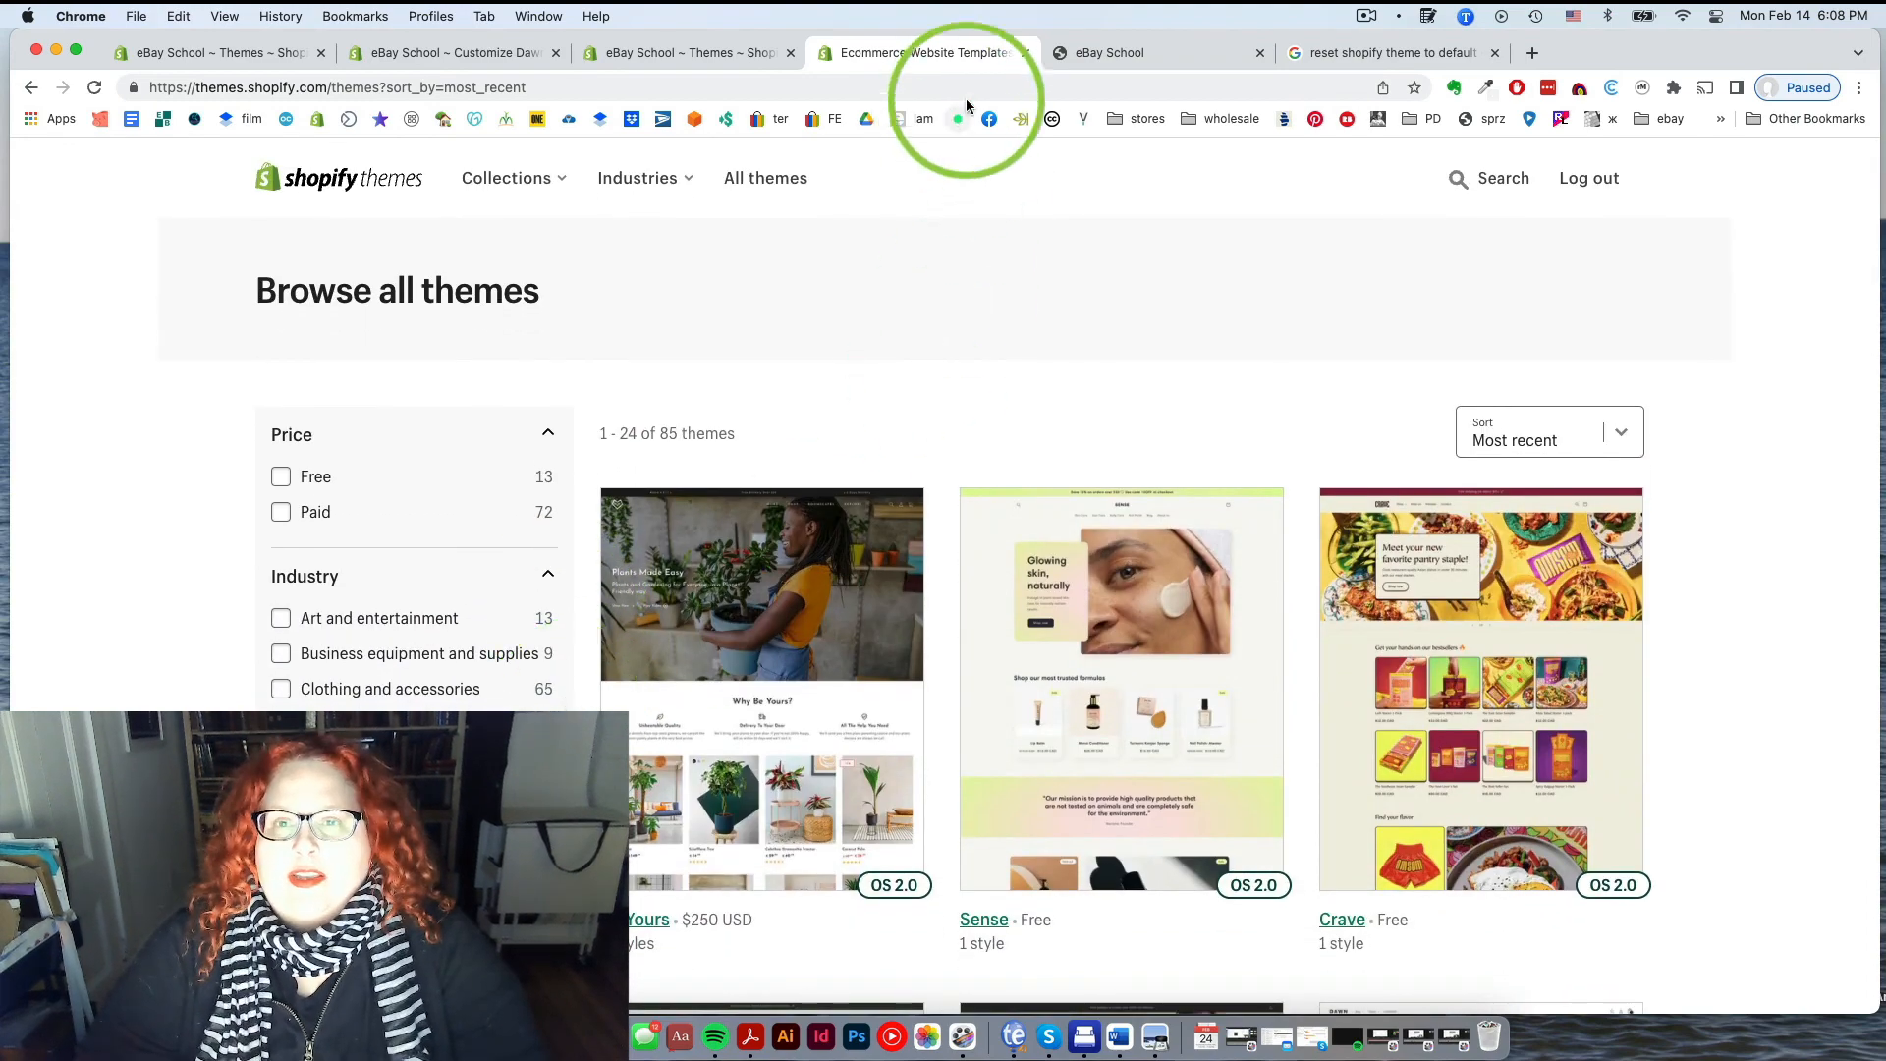
click(1025, 54)
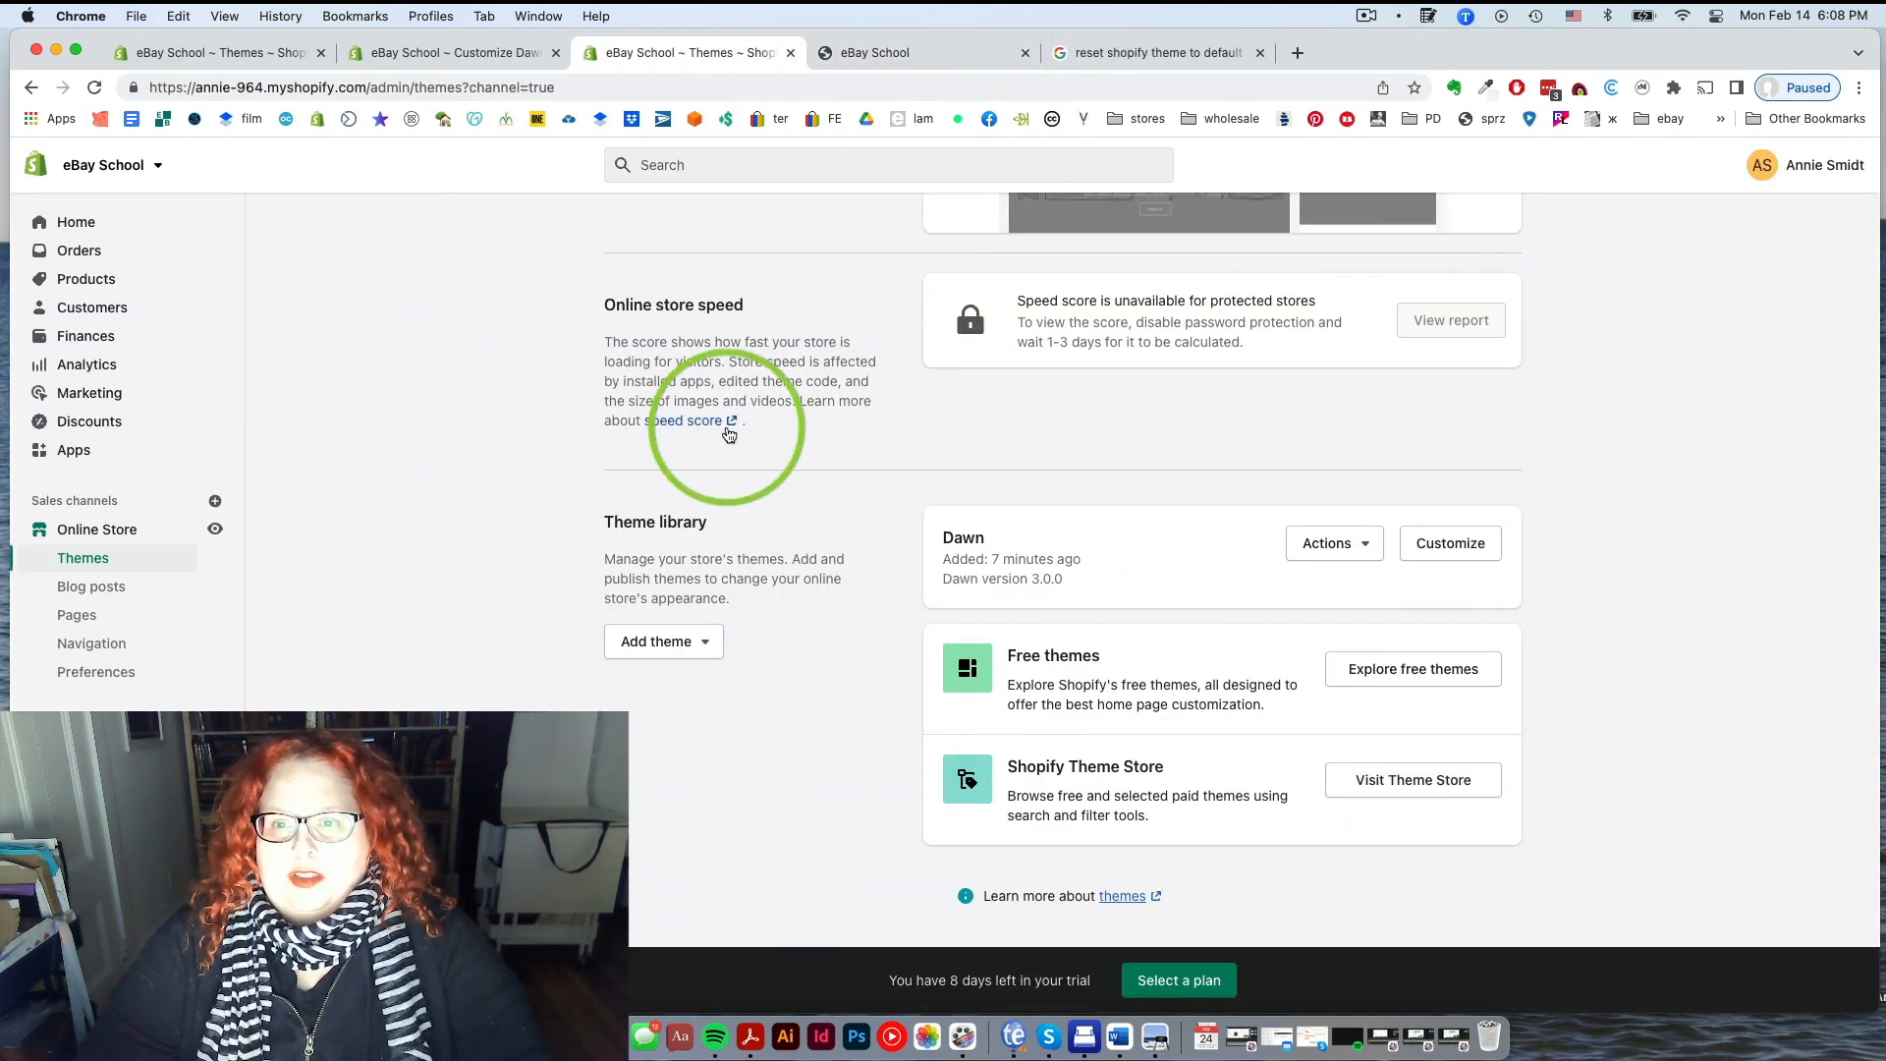
Open the current Dawn theme for customization and preview the home page in the Mobile, Fullscreen and Desktop views
scroll(728, 432, up, 5)
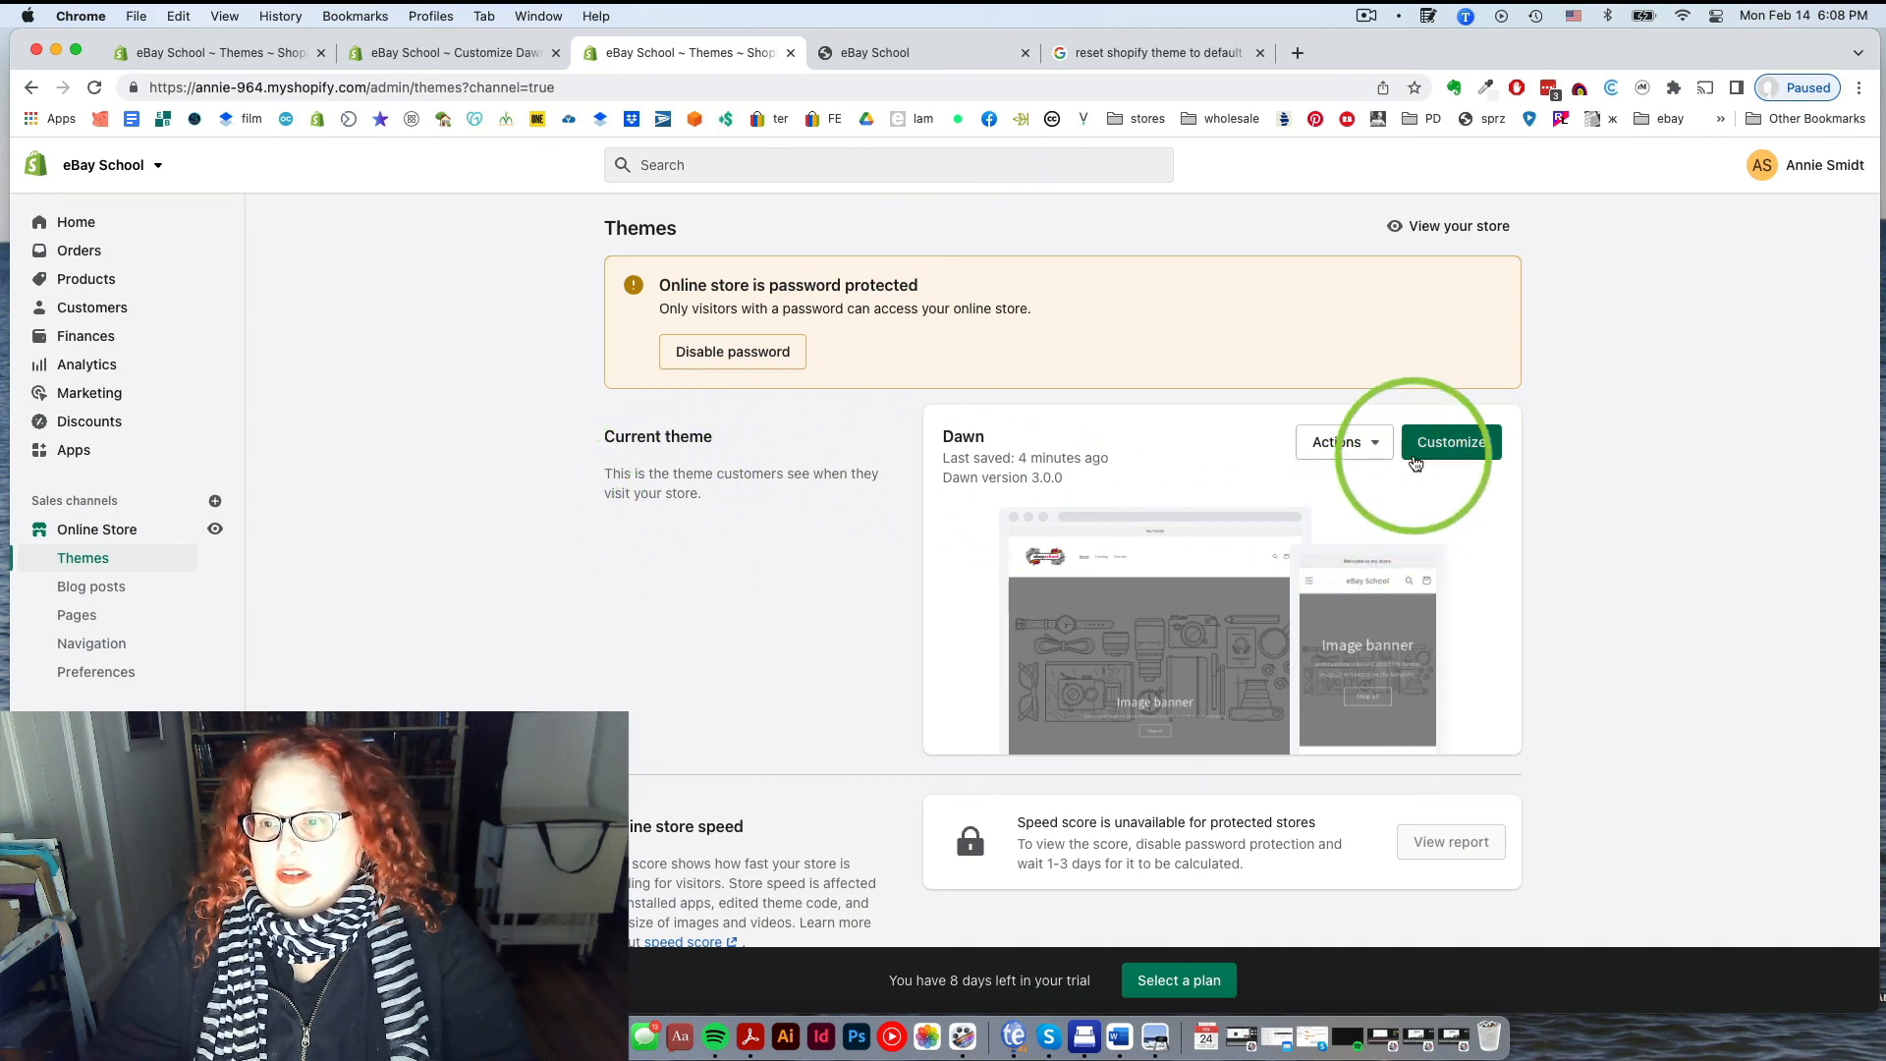
click(1447, 442)
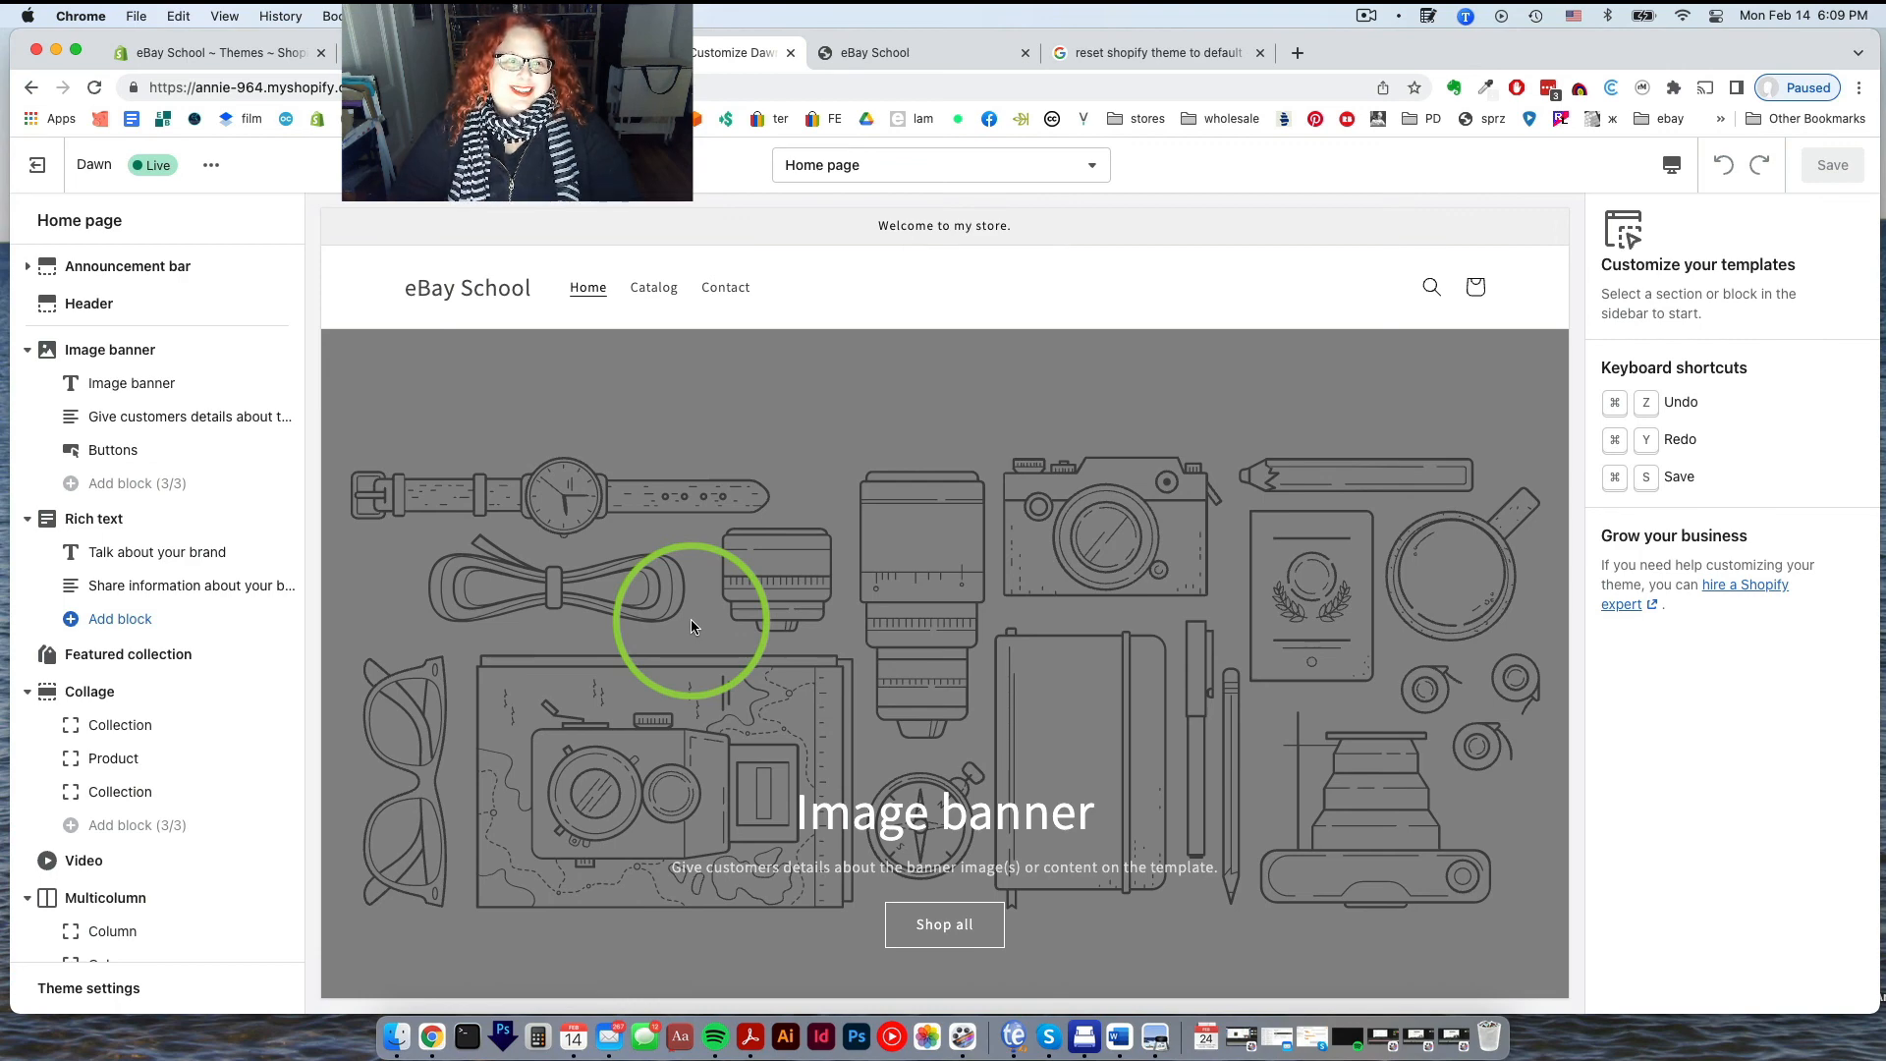
click(1680, 177)
click(1690, 217)
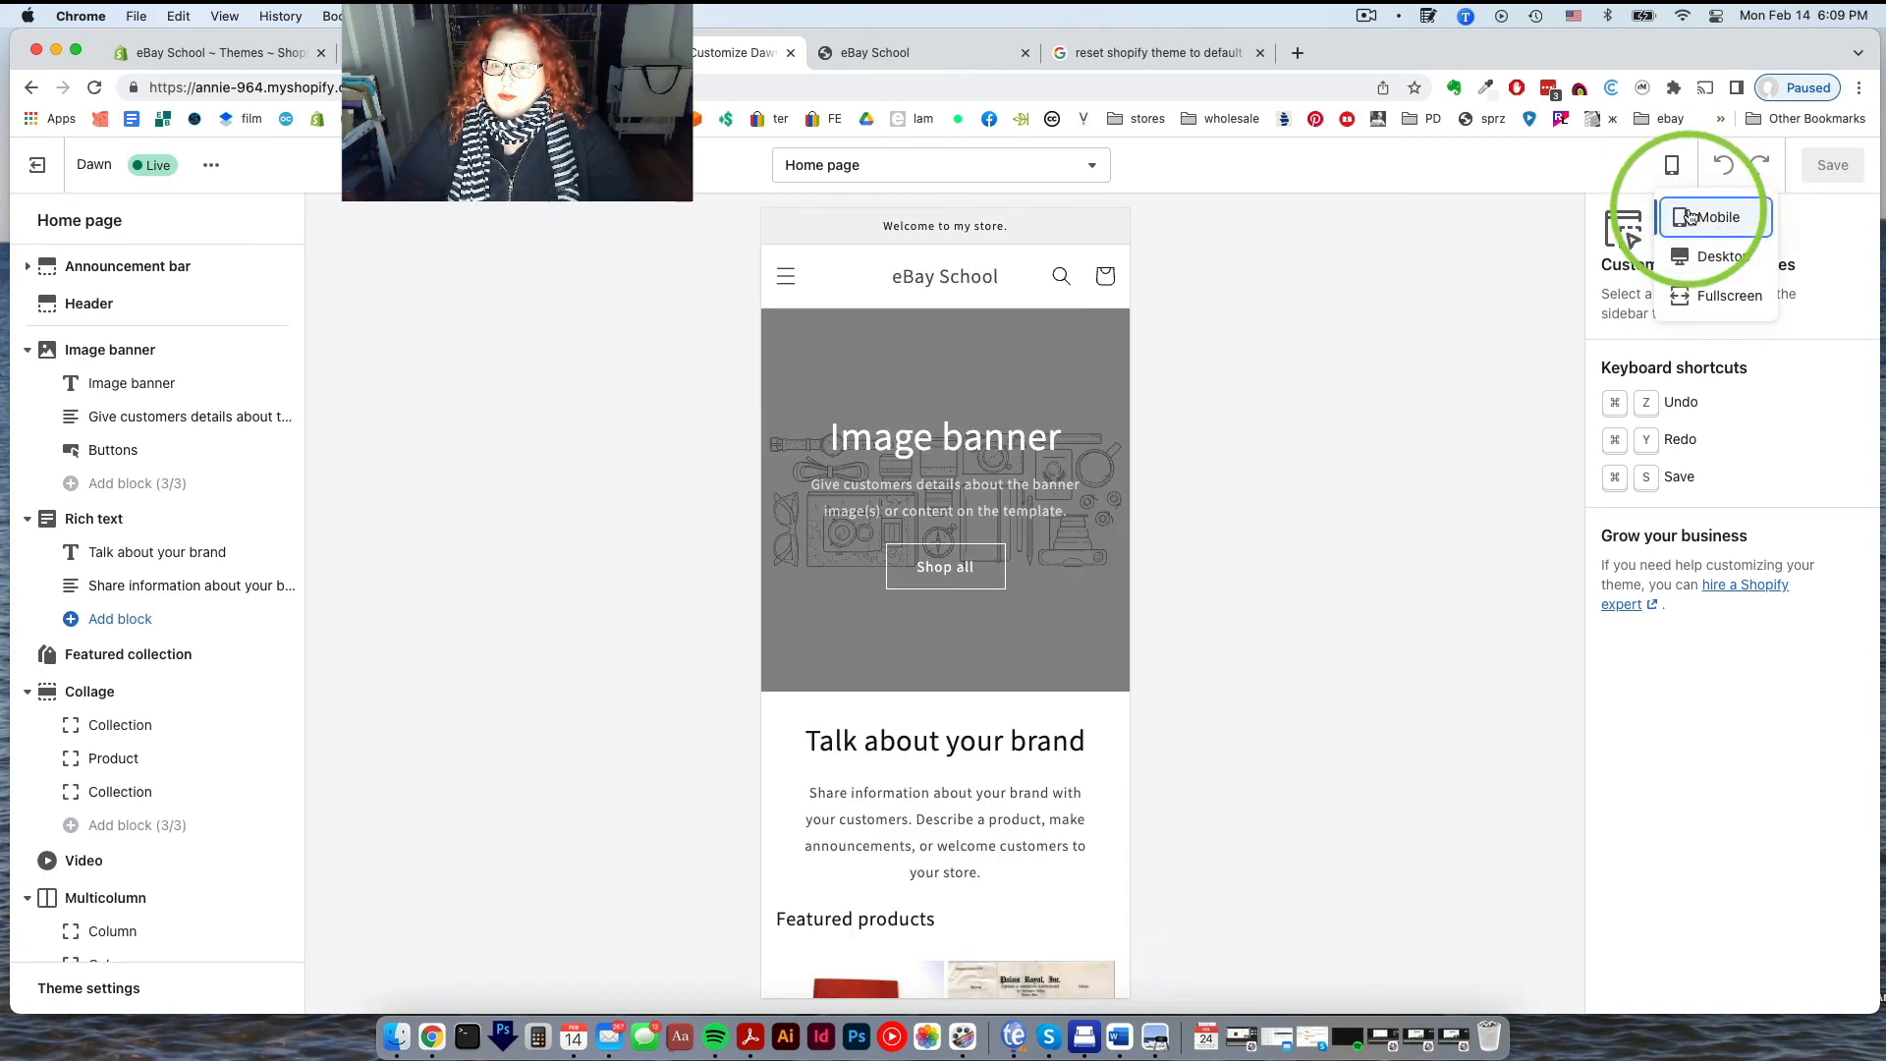
click(1673, 177)
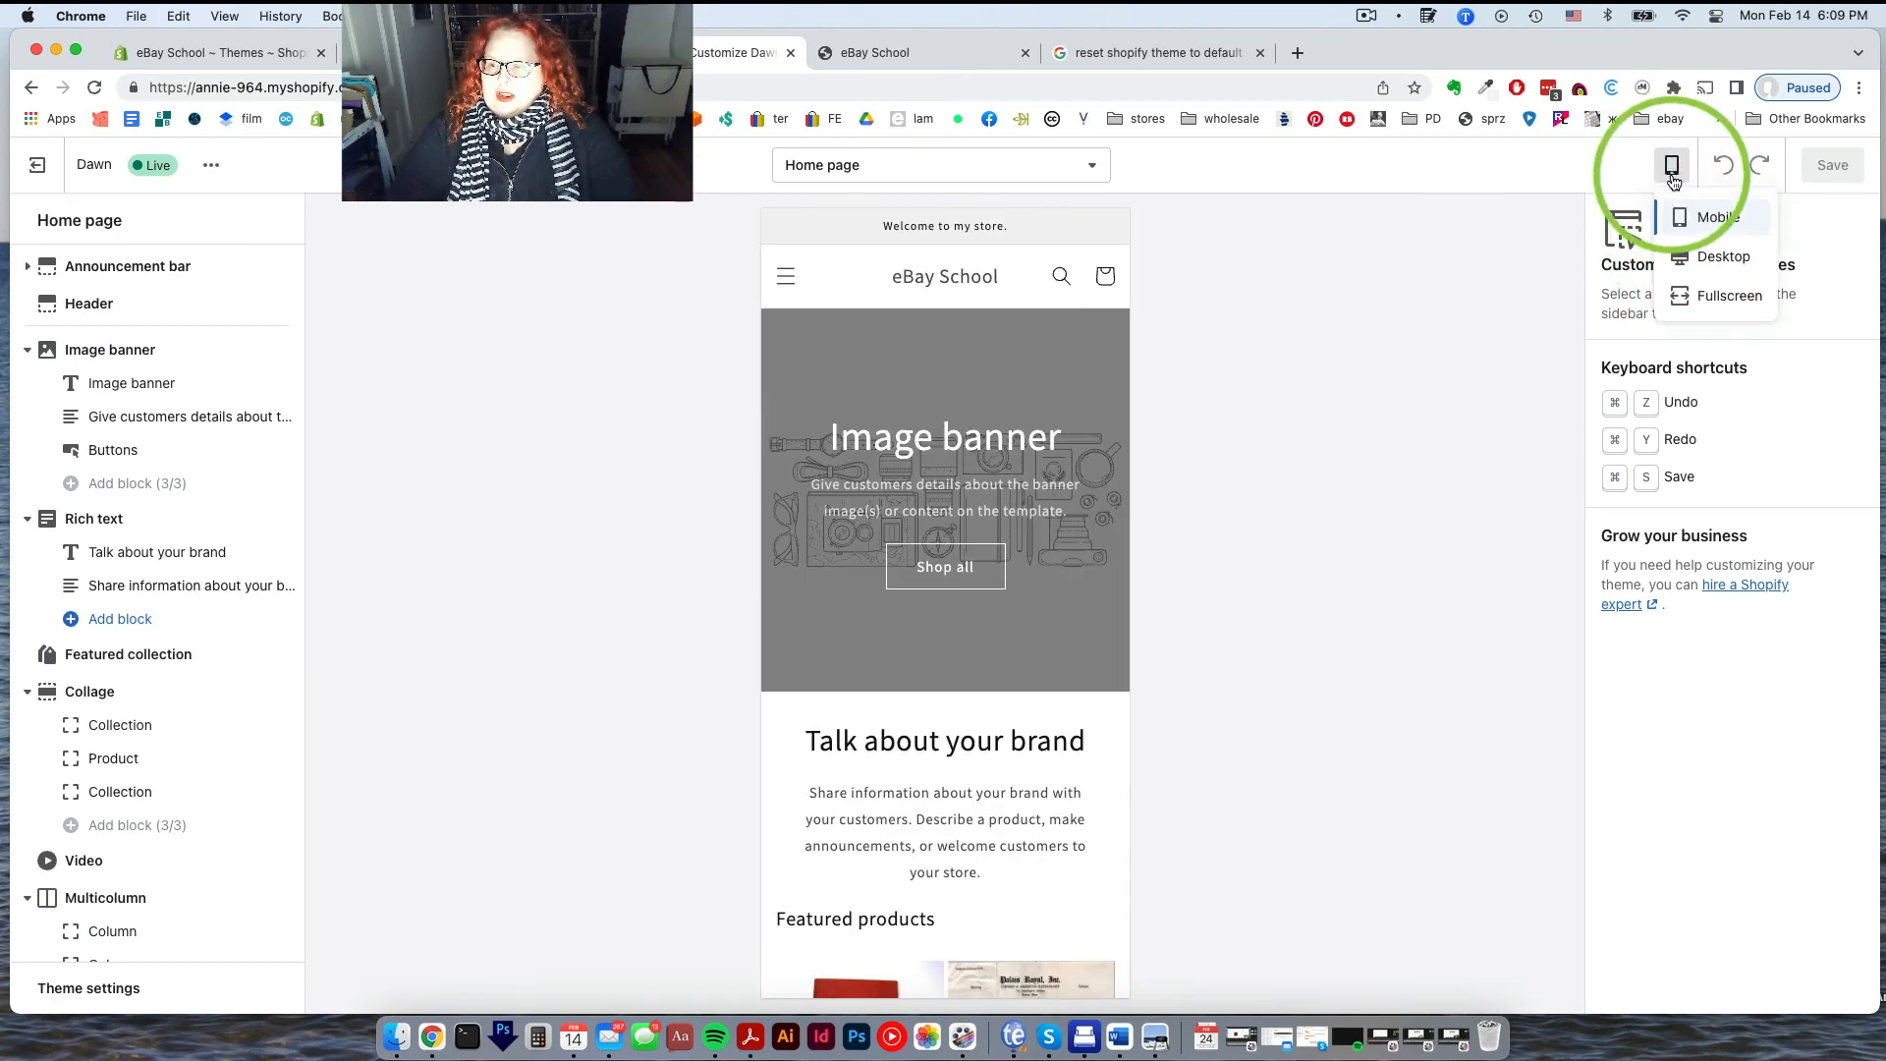
click(1690, 294)
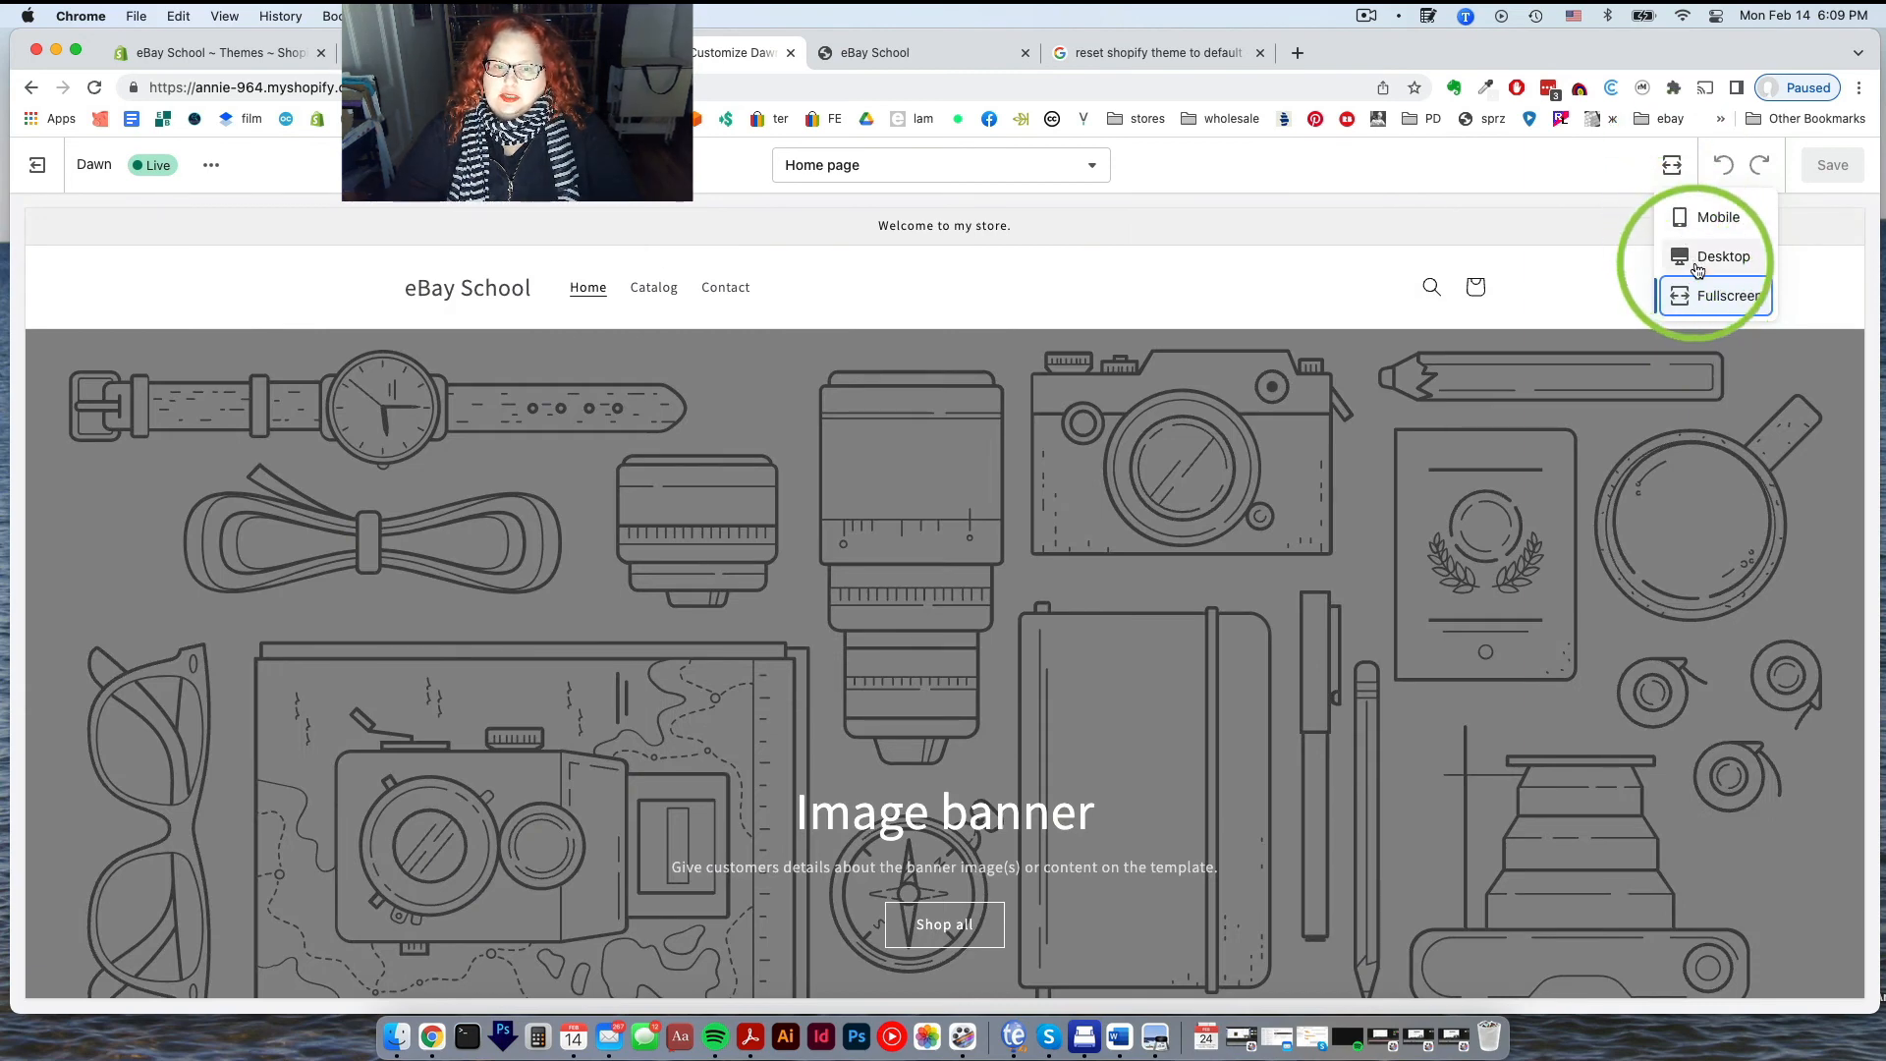
click(1696, 260)
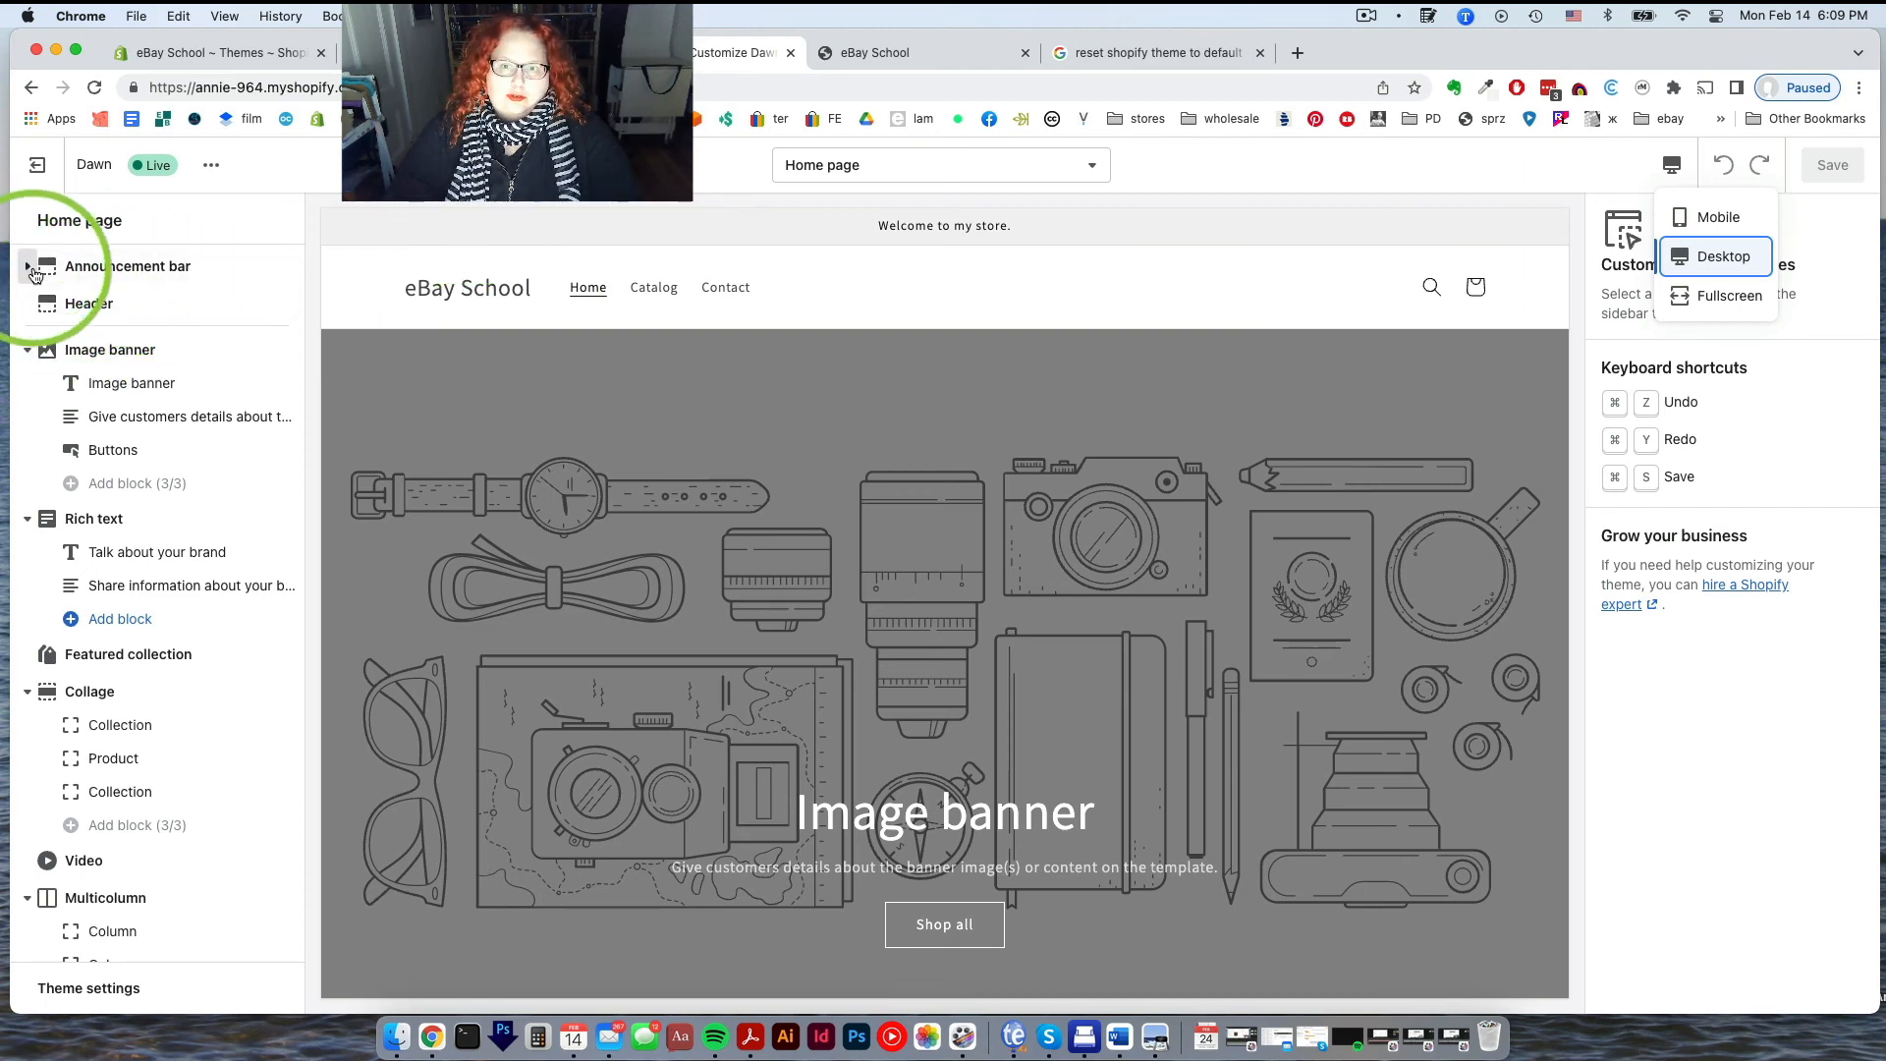
Expand the home page's Announcement bar and open the text of its "Welcome to my store." announcement
click(115, 273)
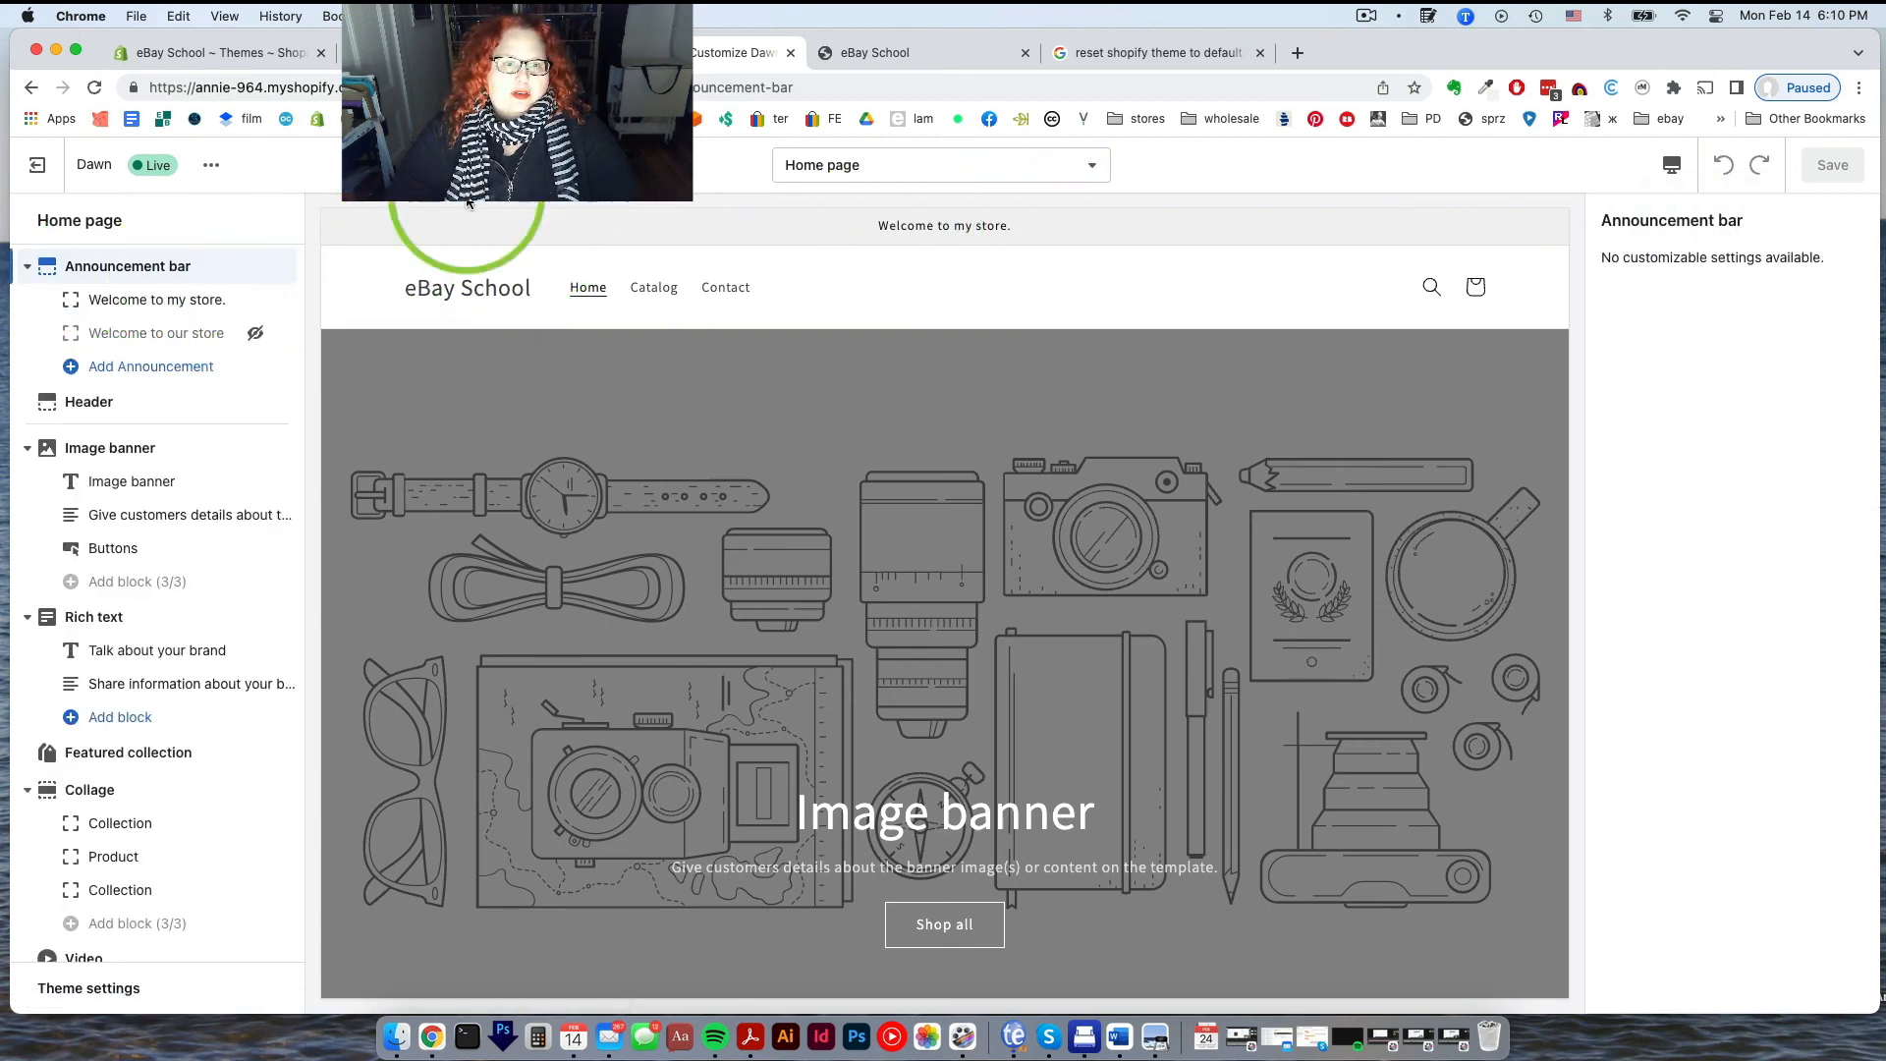
click(142, 308)
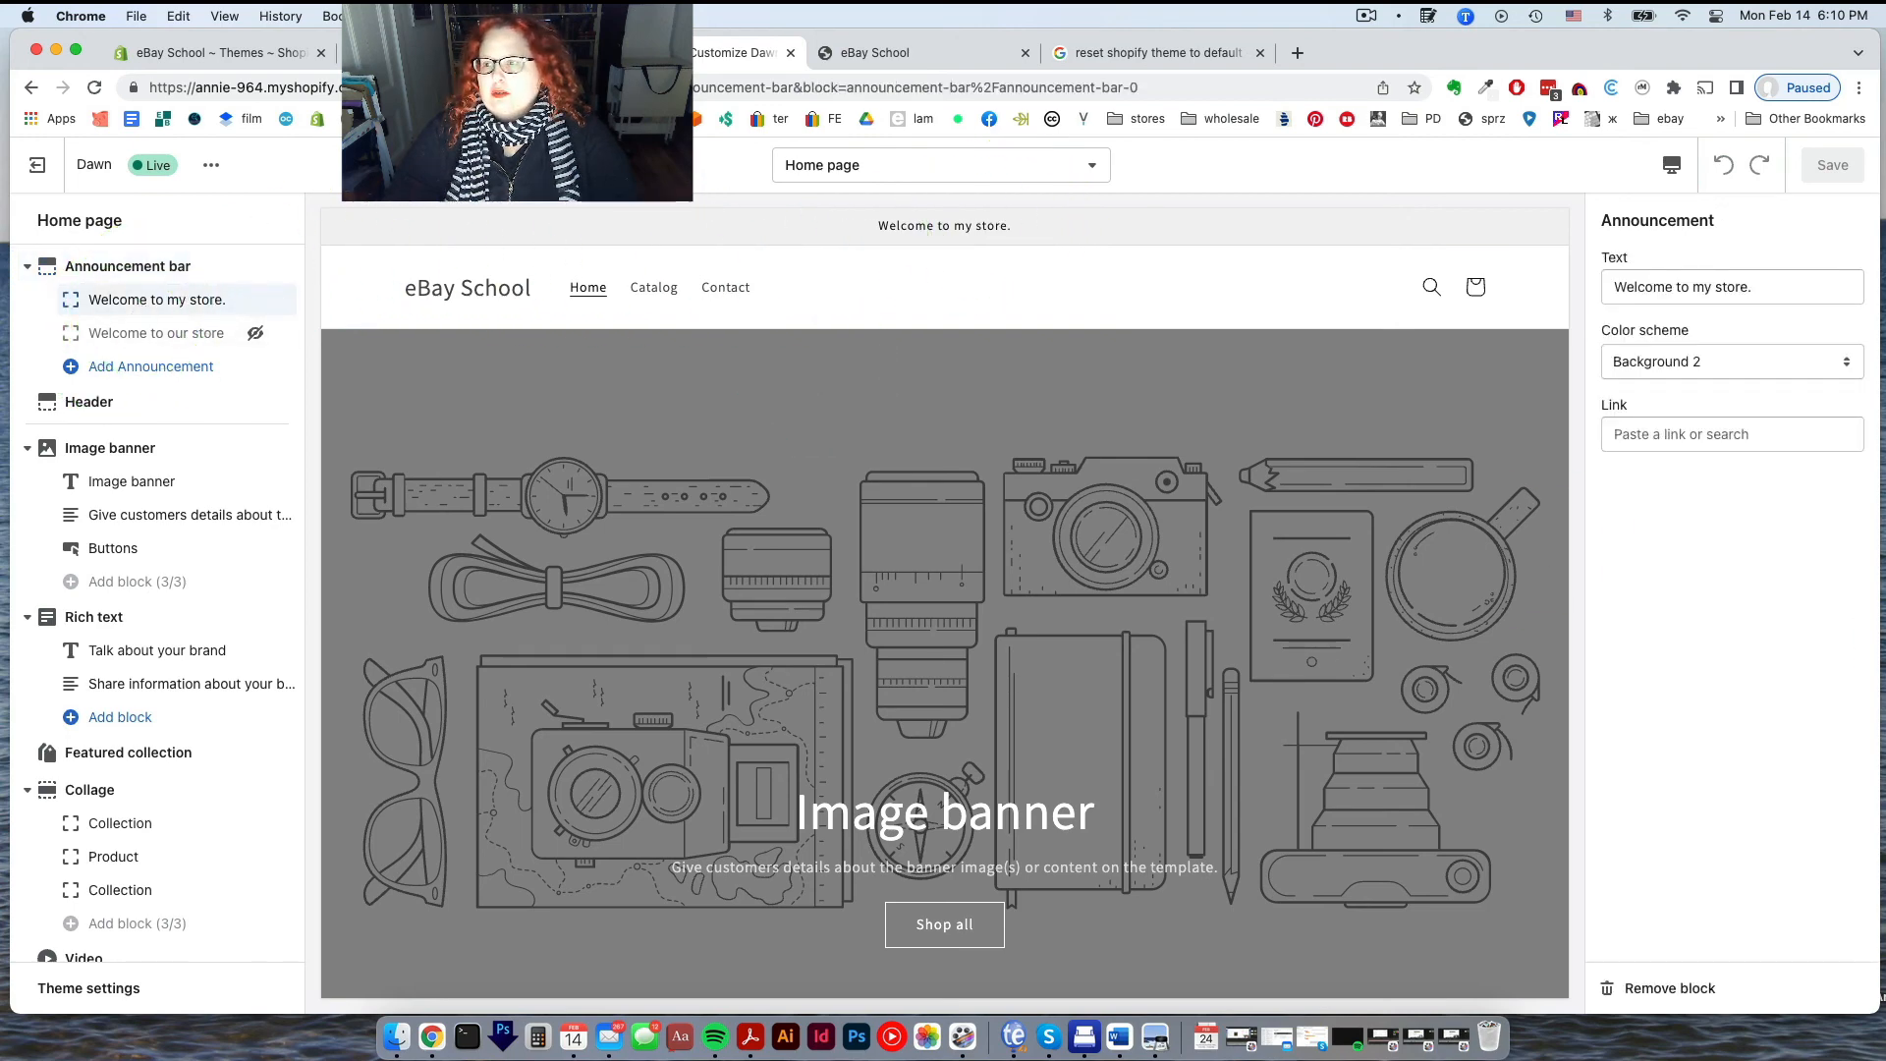
click(1760, 285)
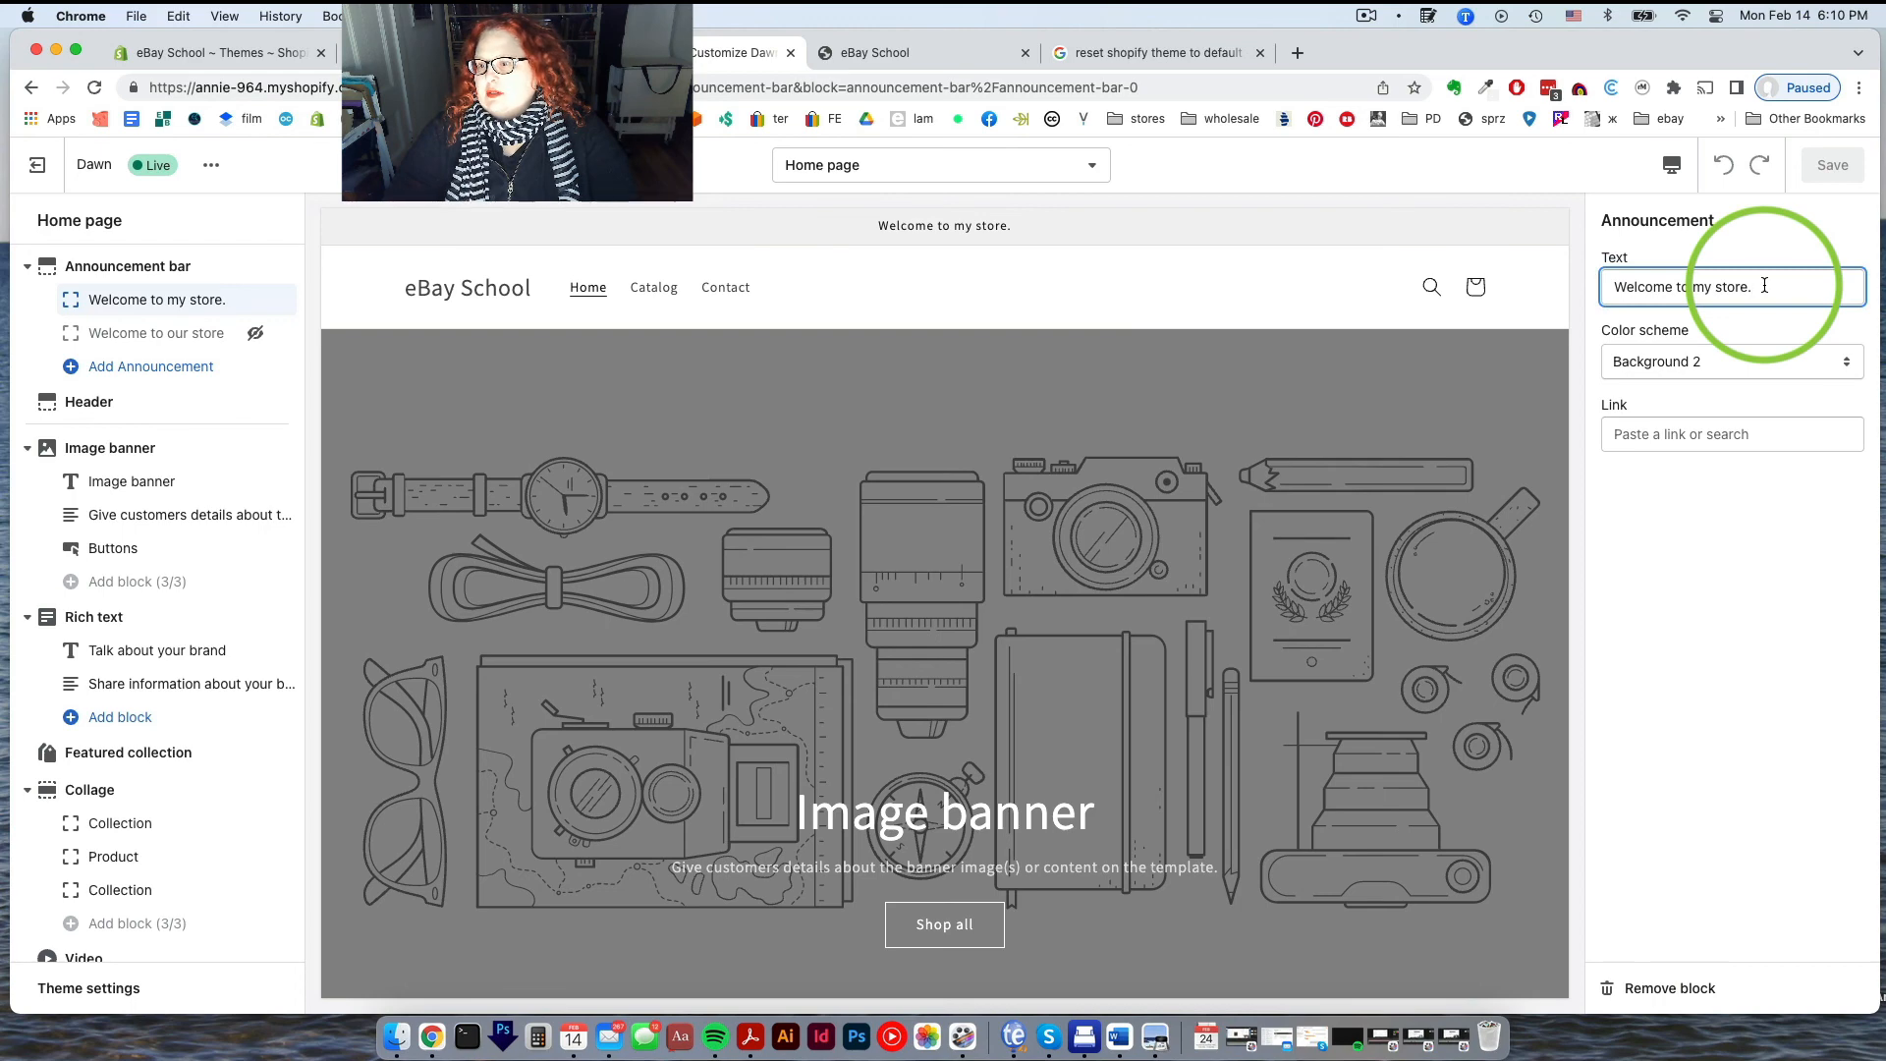
Try the Background 1, Inverse, Accent 2 and Accent 1 color schemes on the announcement, and restore Background 2
click(1731, 362)
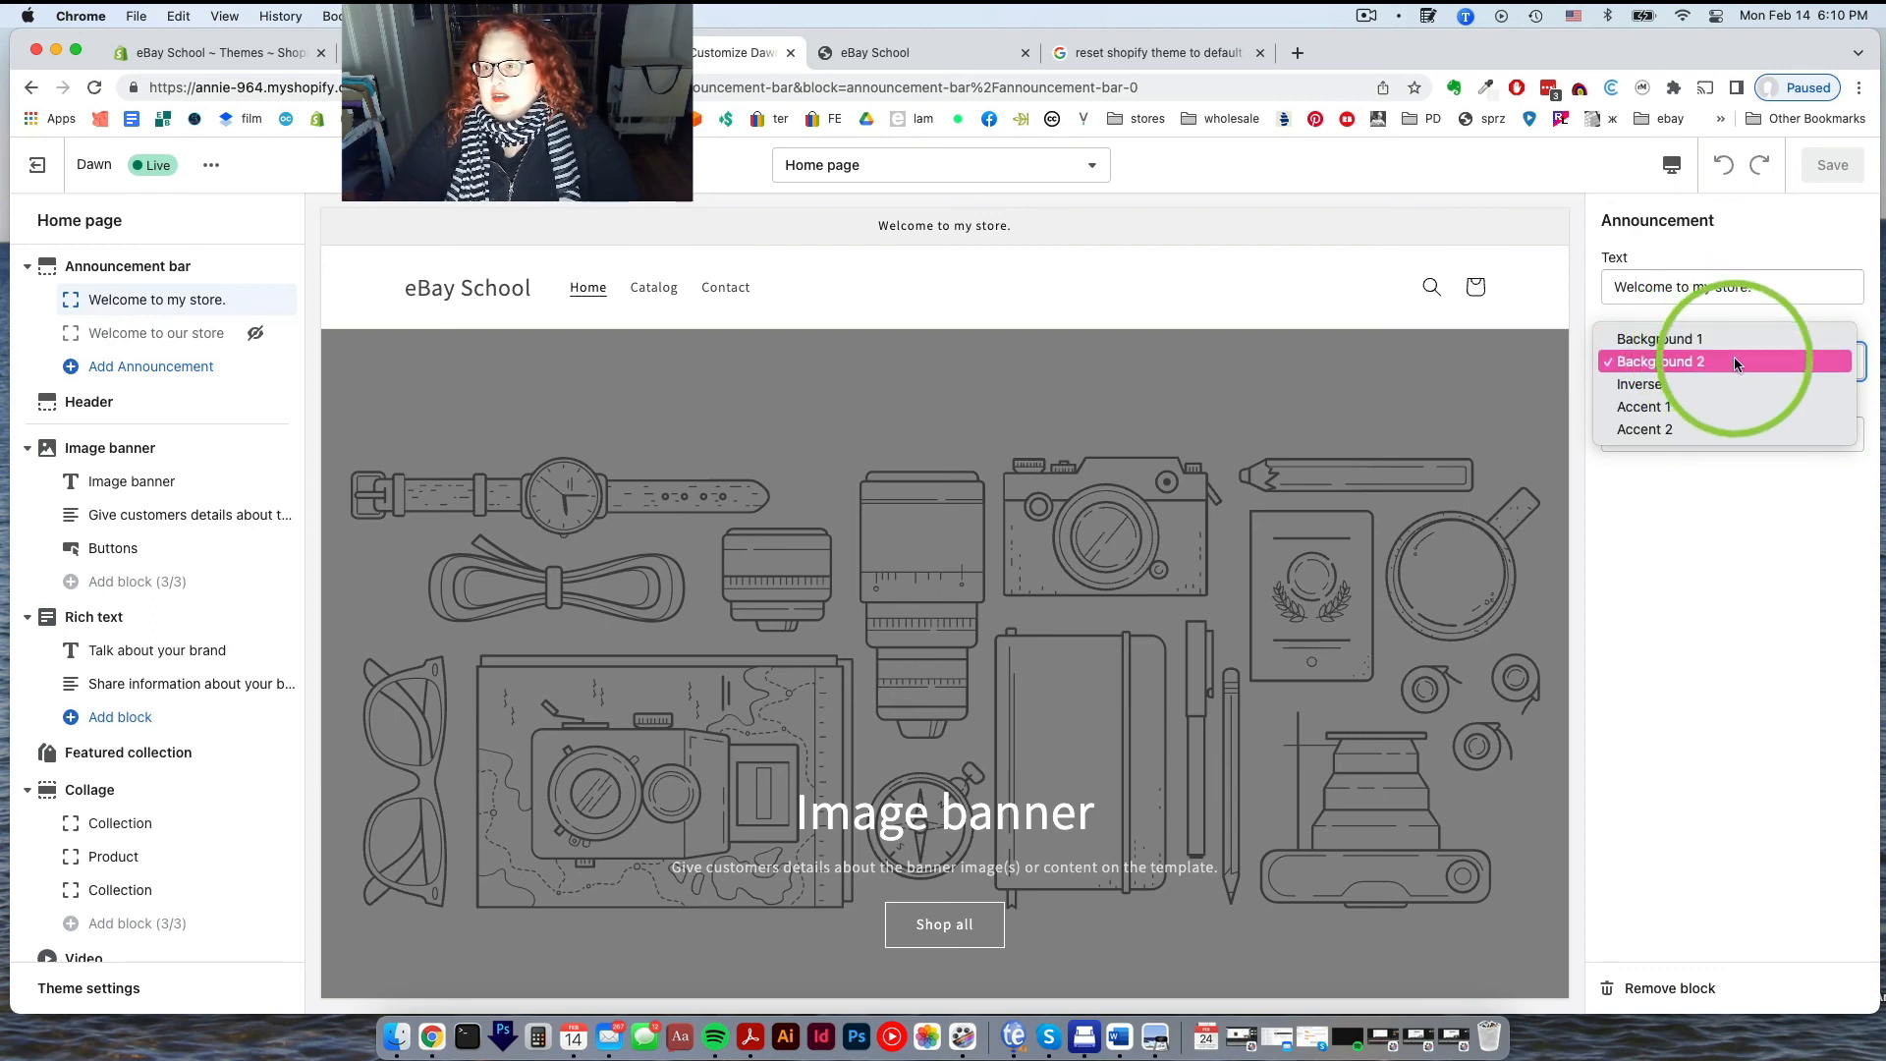
click(1726, 339)
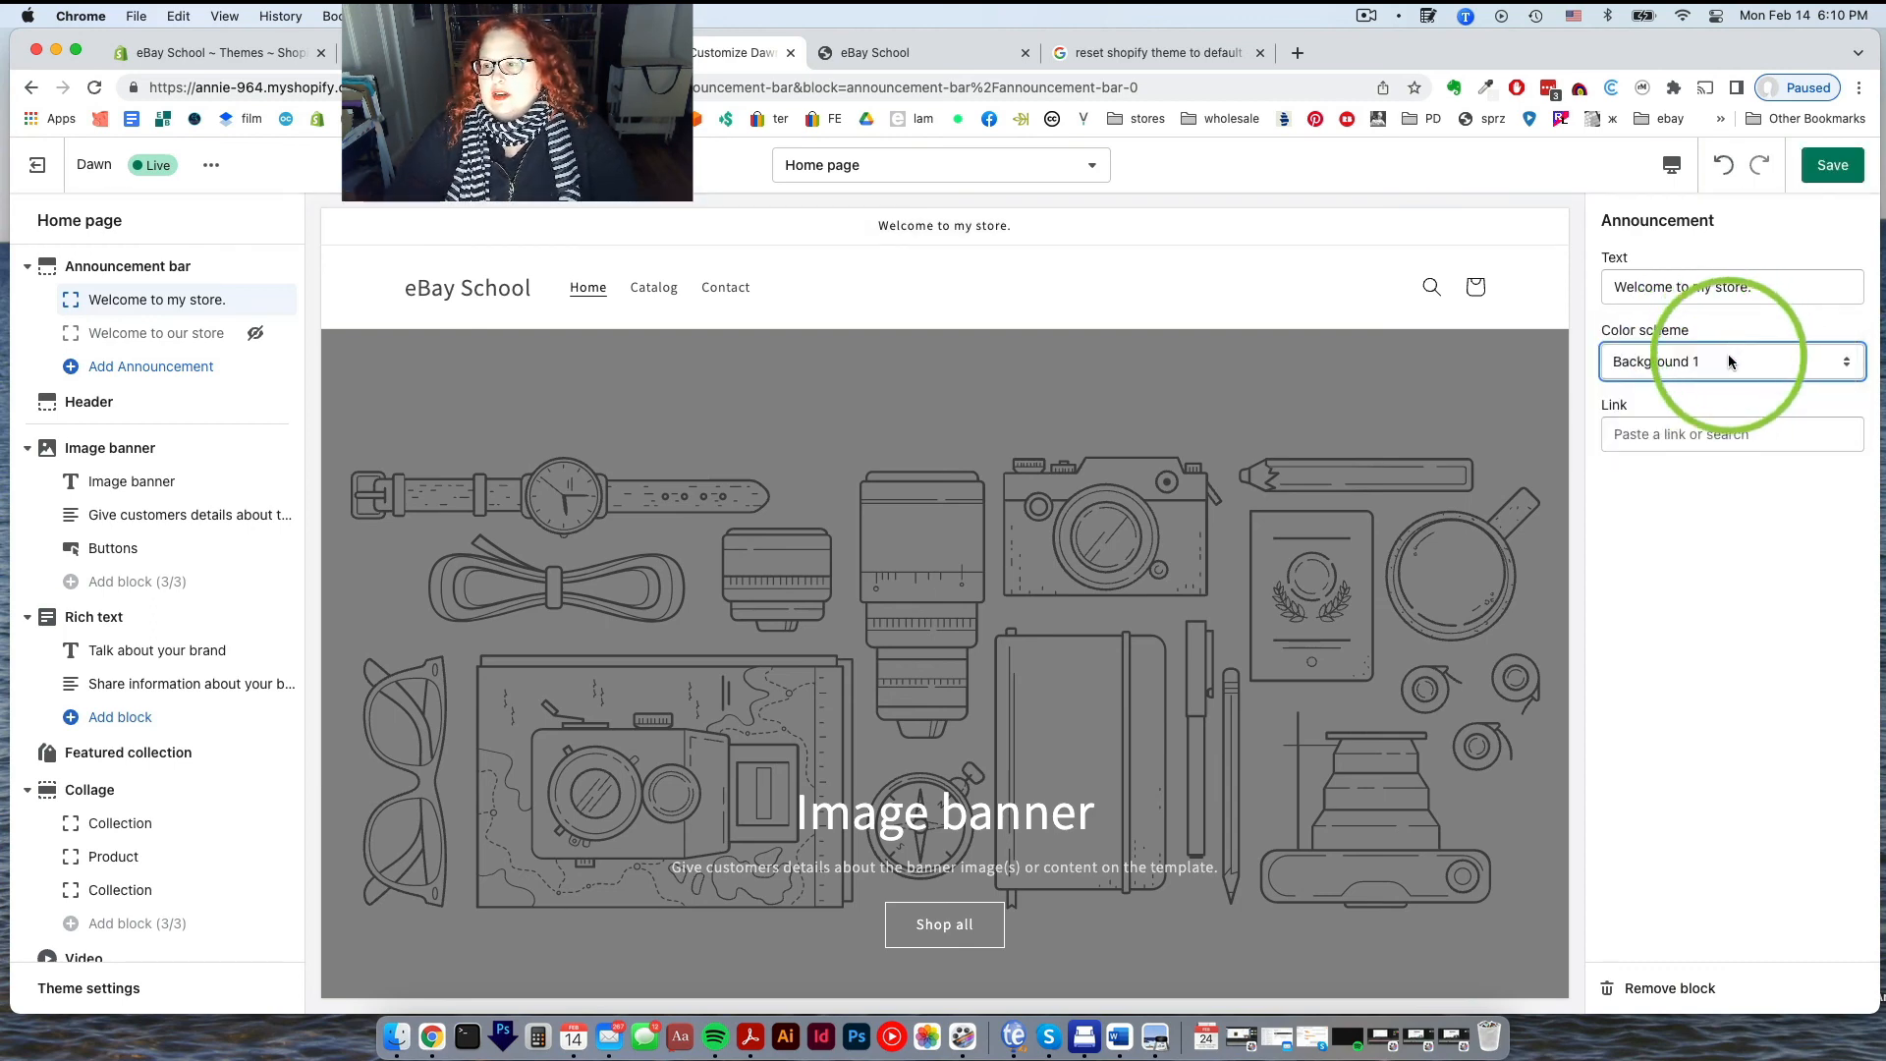
click(1729, 363)
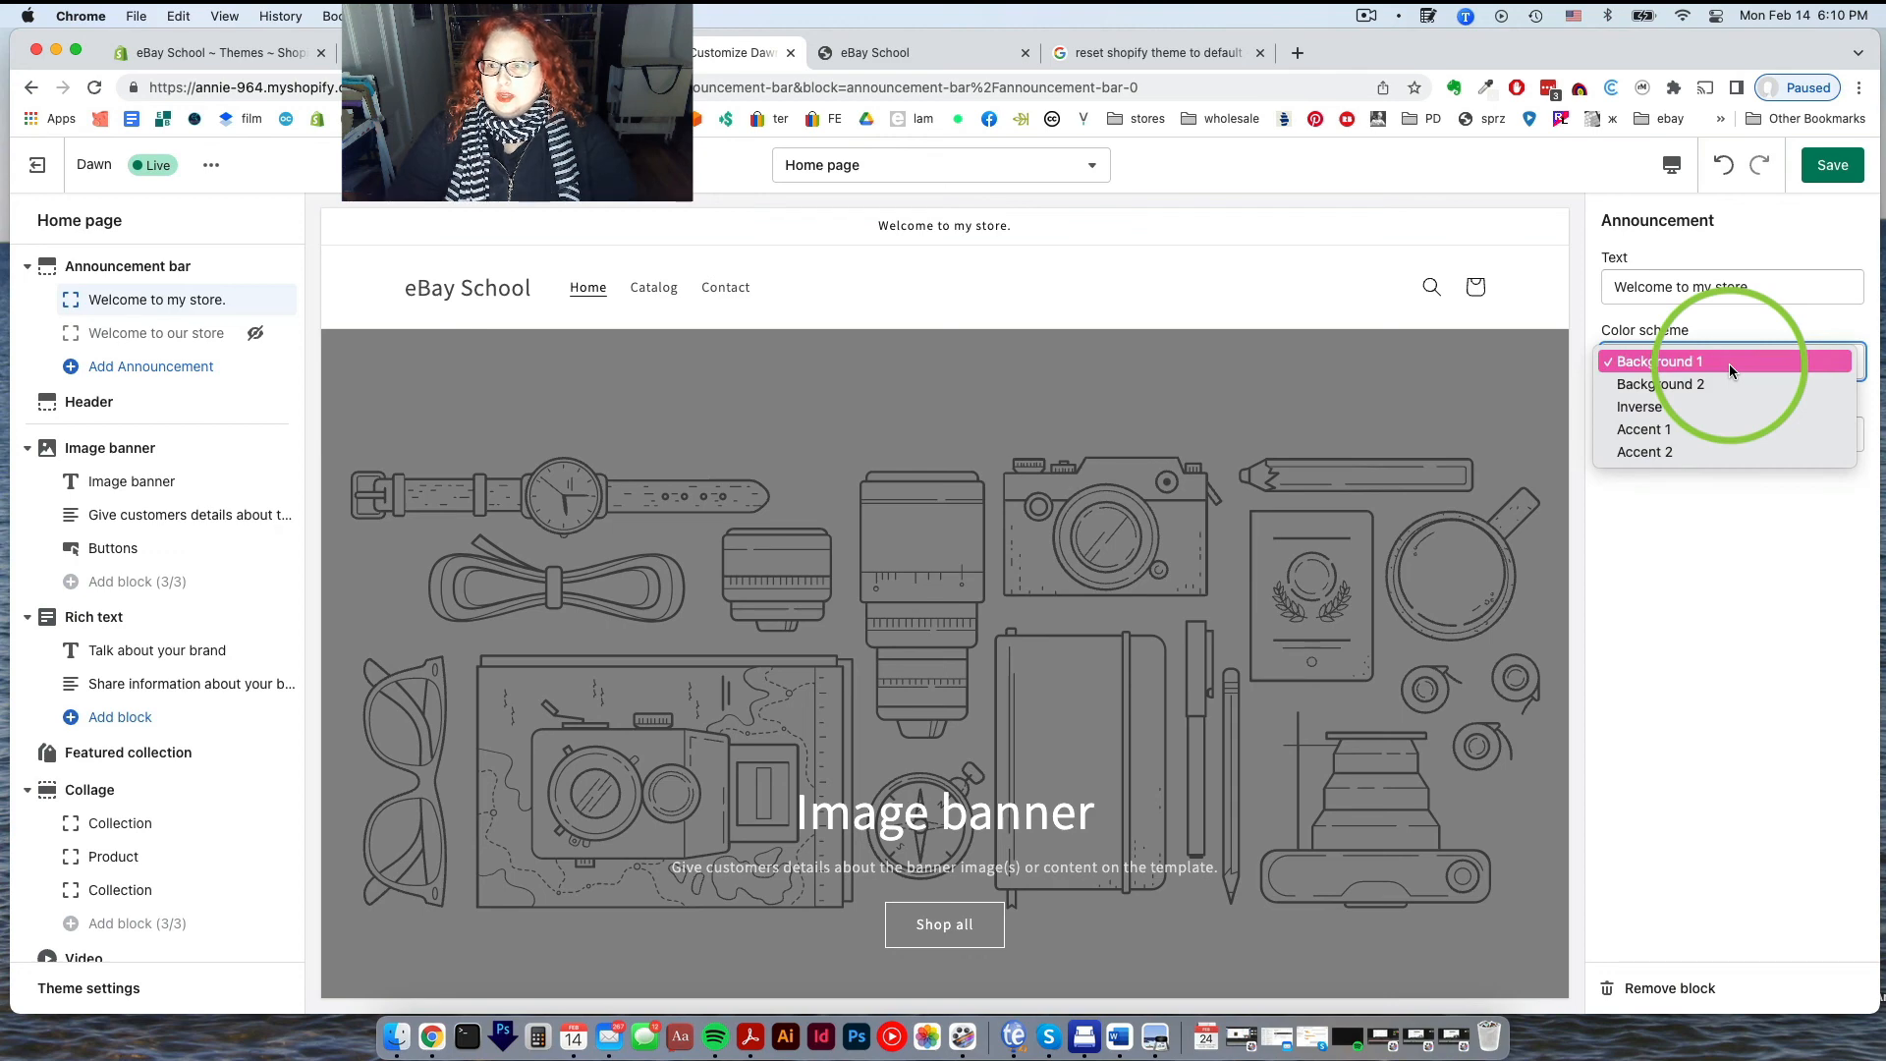
click(1729, 406)
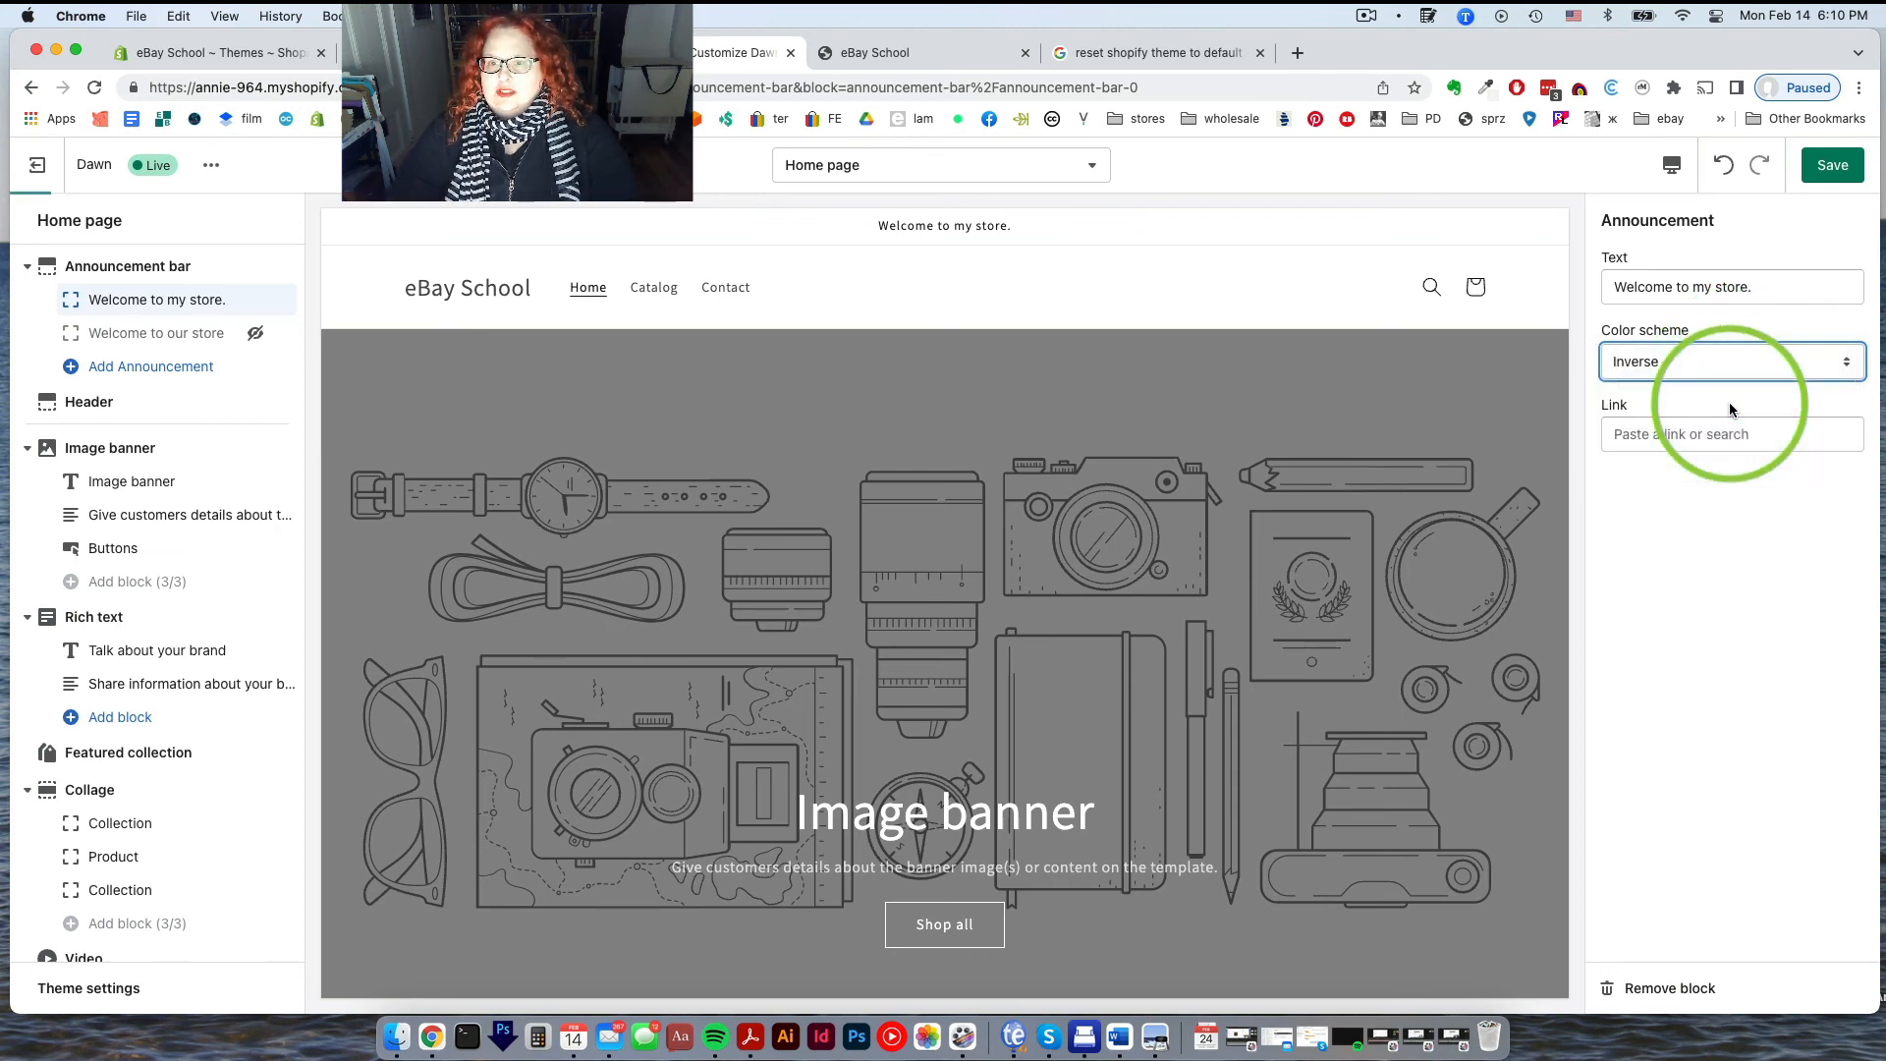
click(1719, 360)
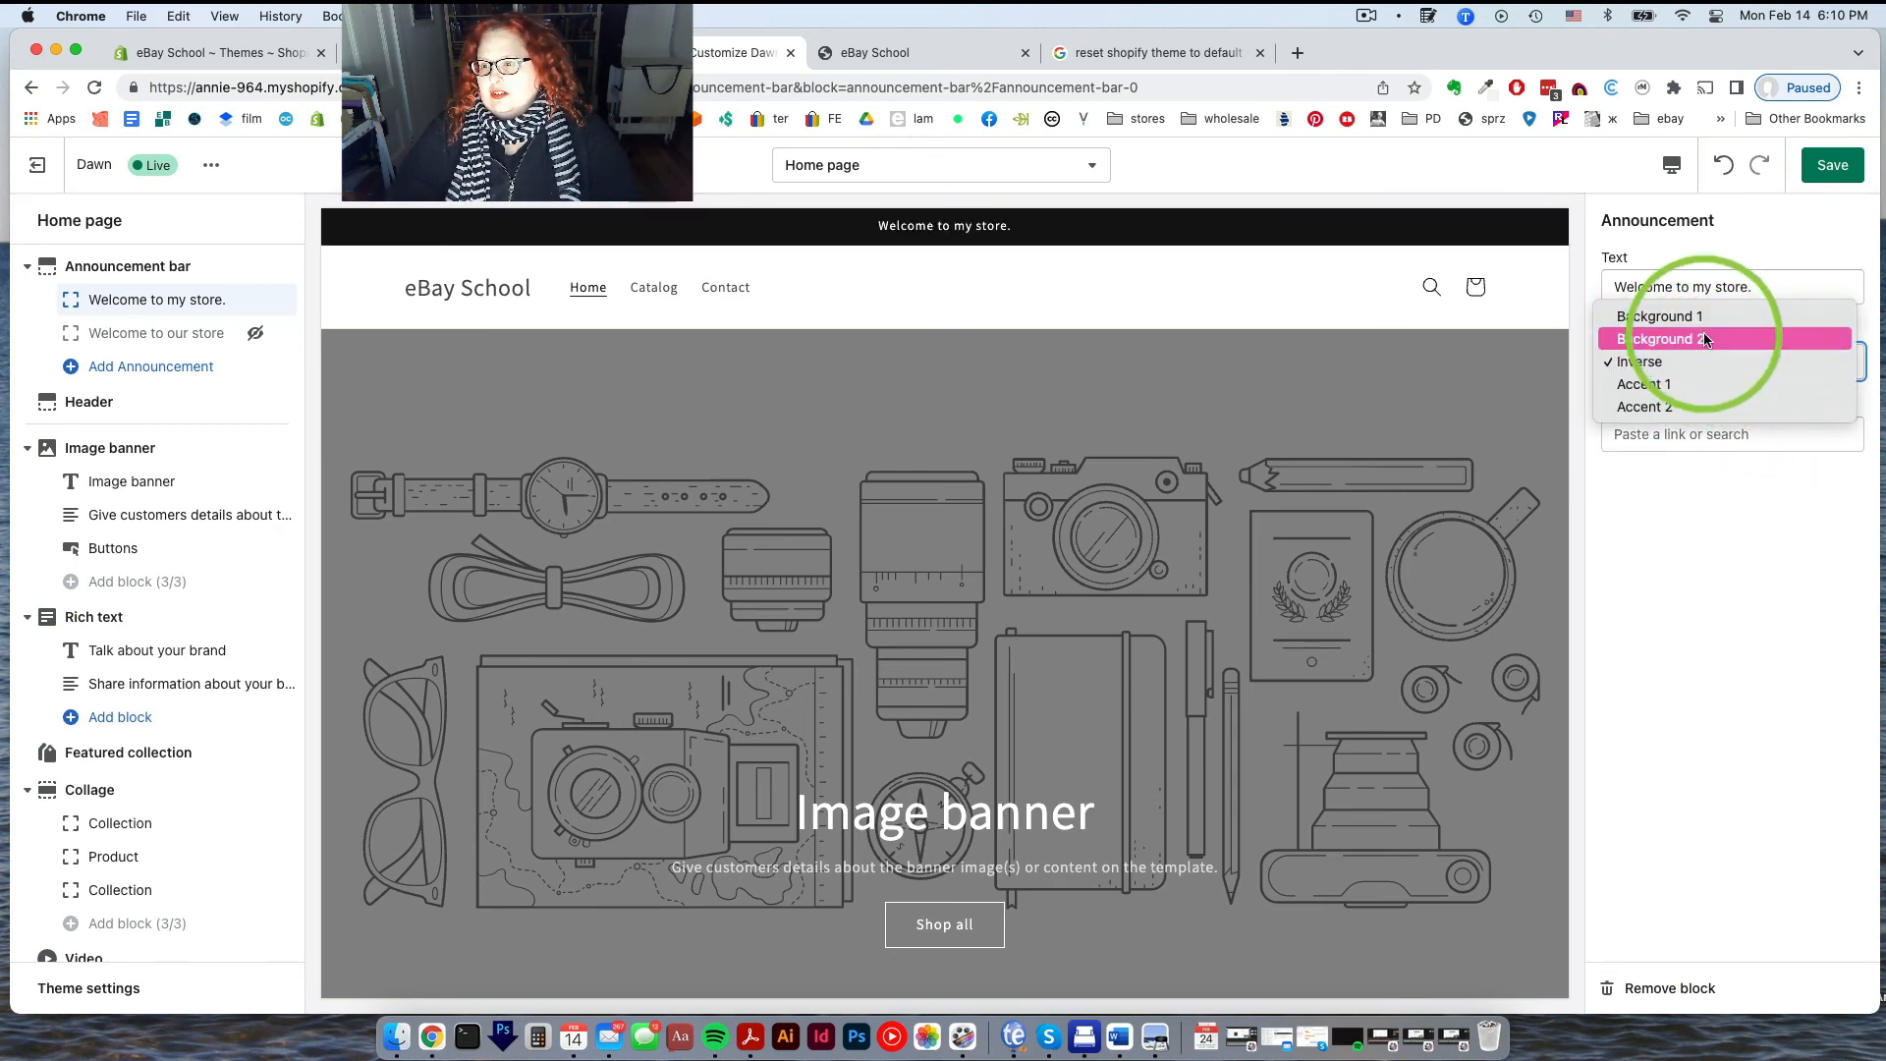
click(1718, 405)
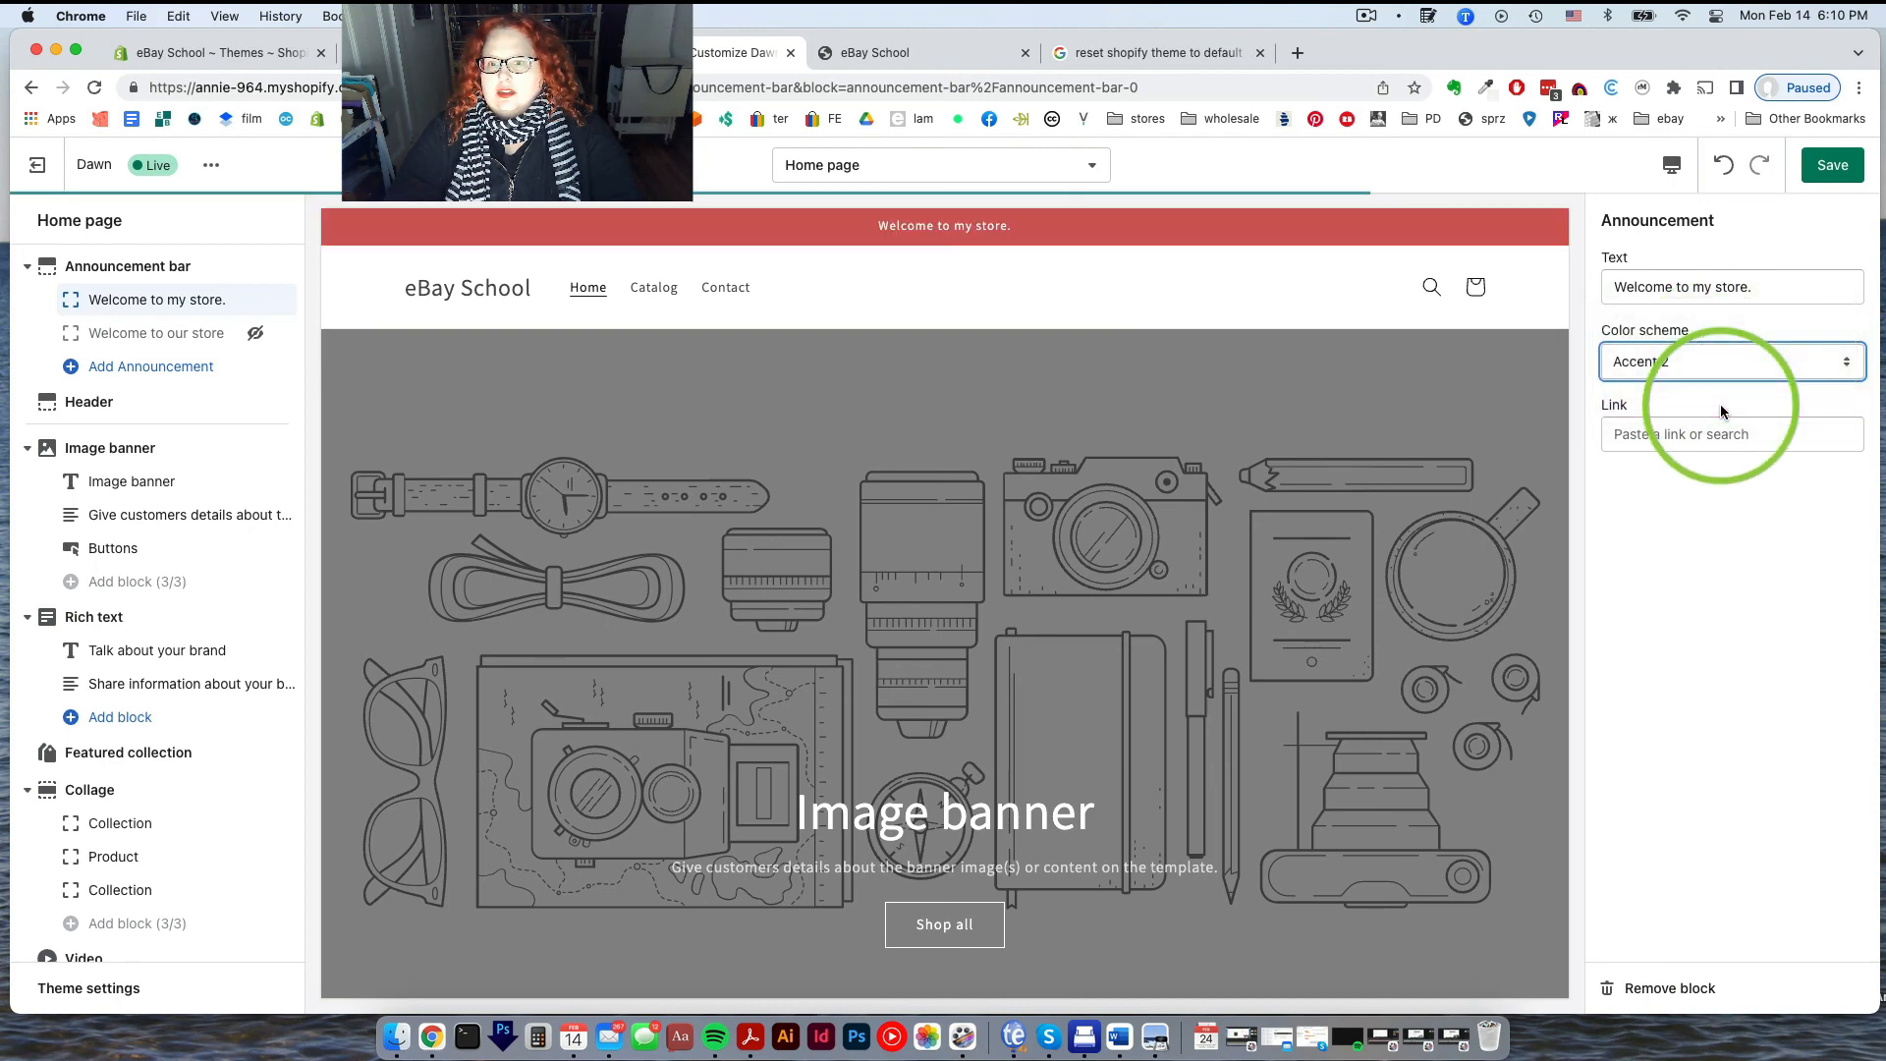
click(1702, 363)
click(1699, 334)
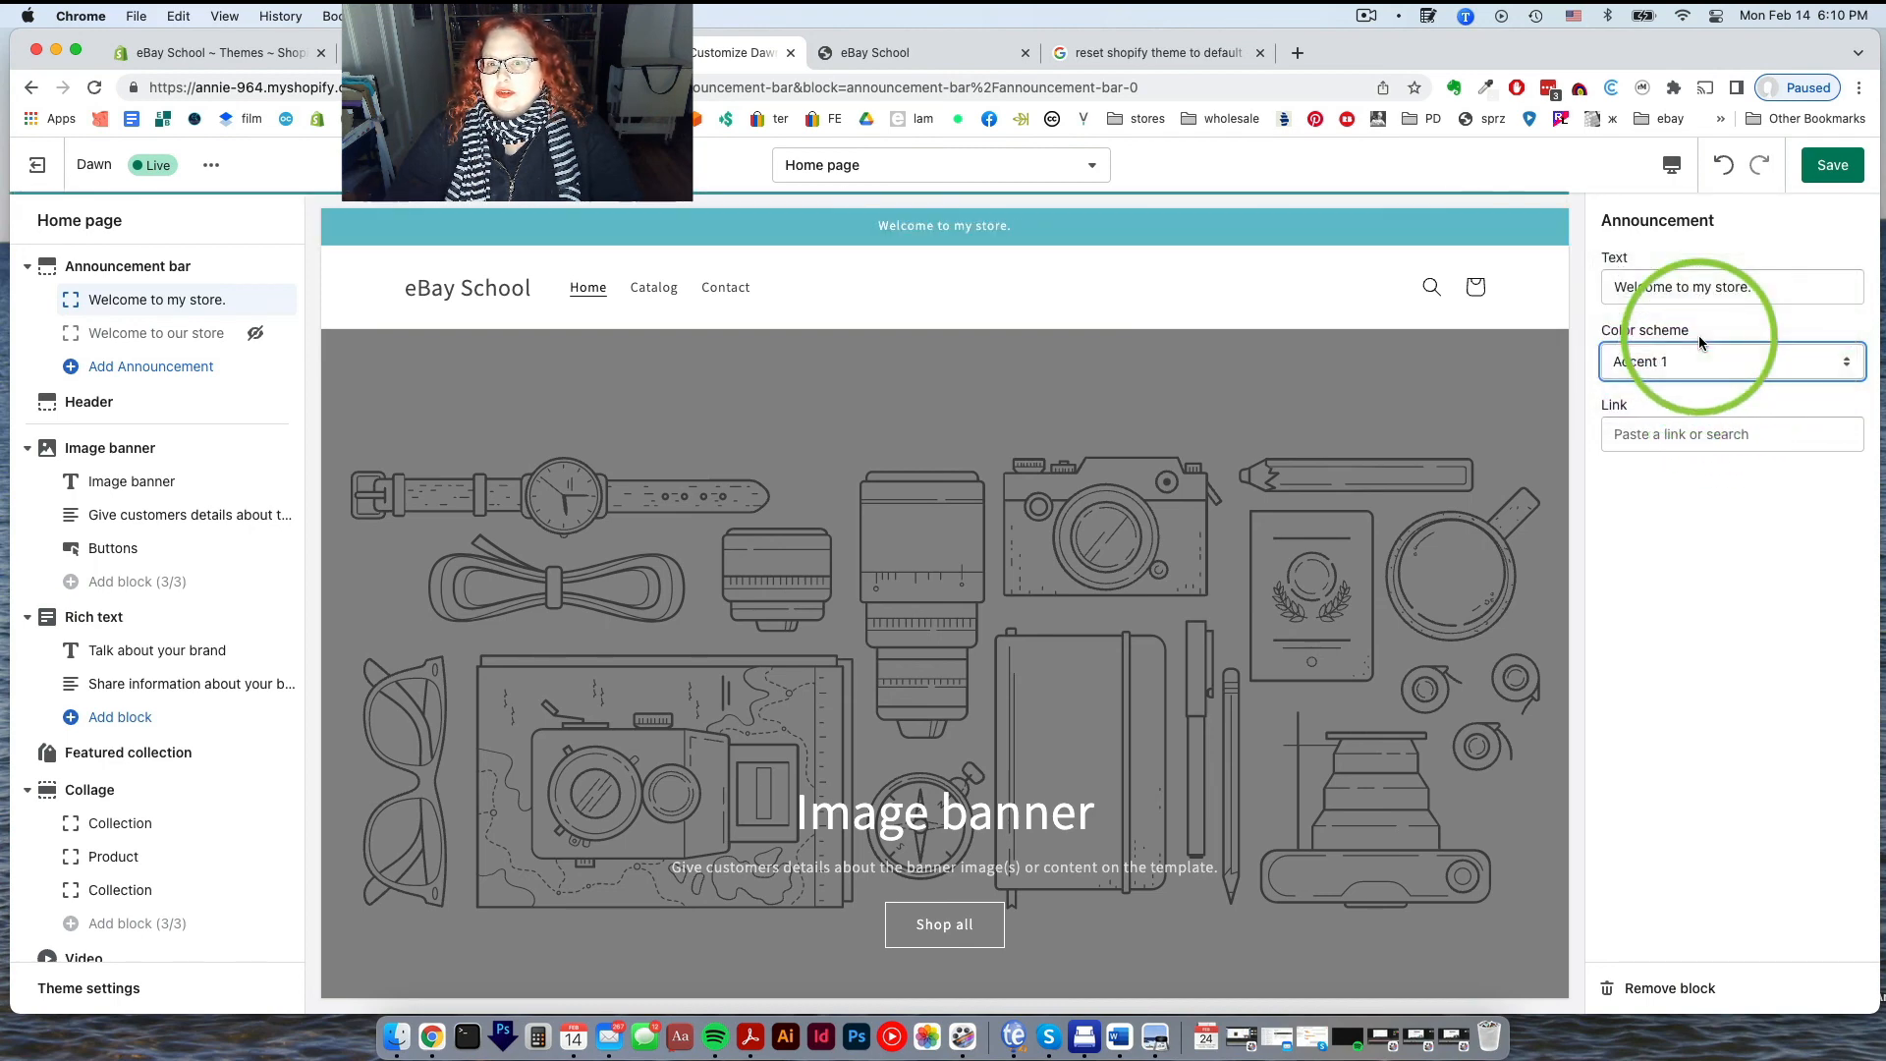
click(1695, 350)
click(1692, 287)
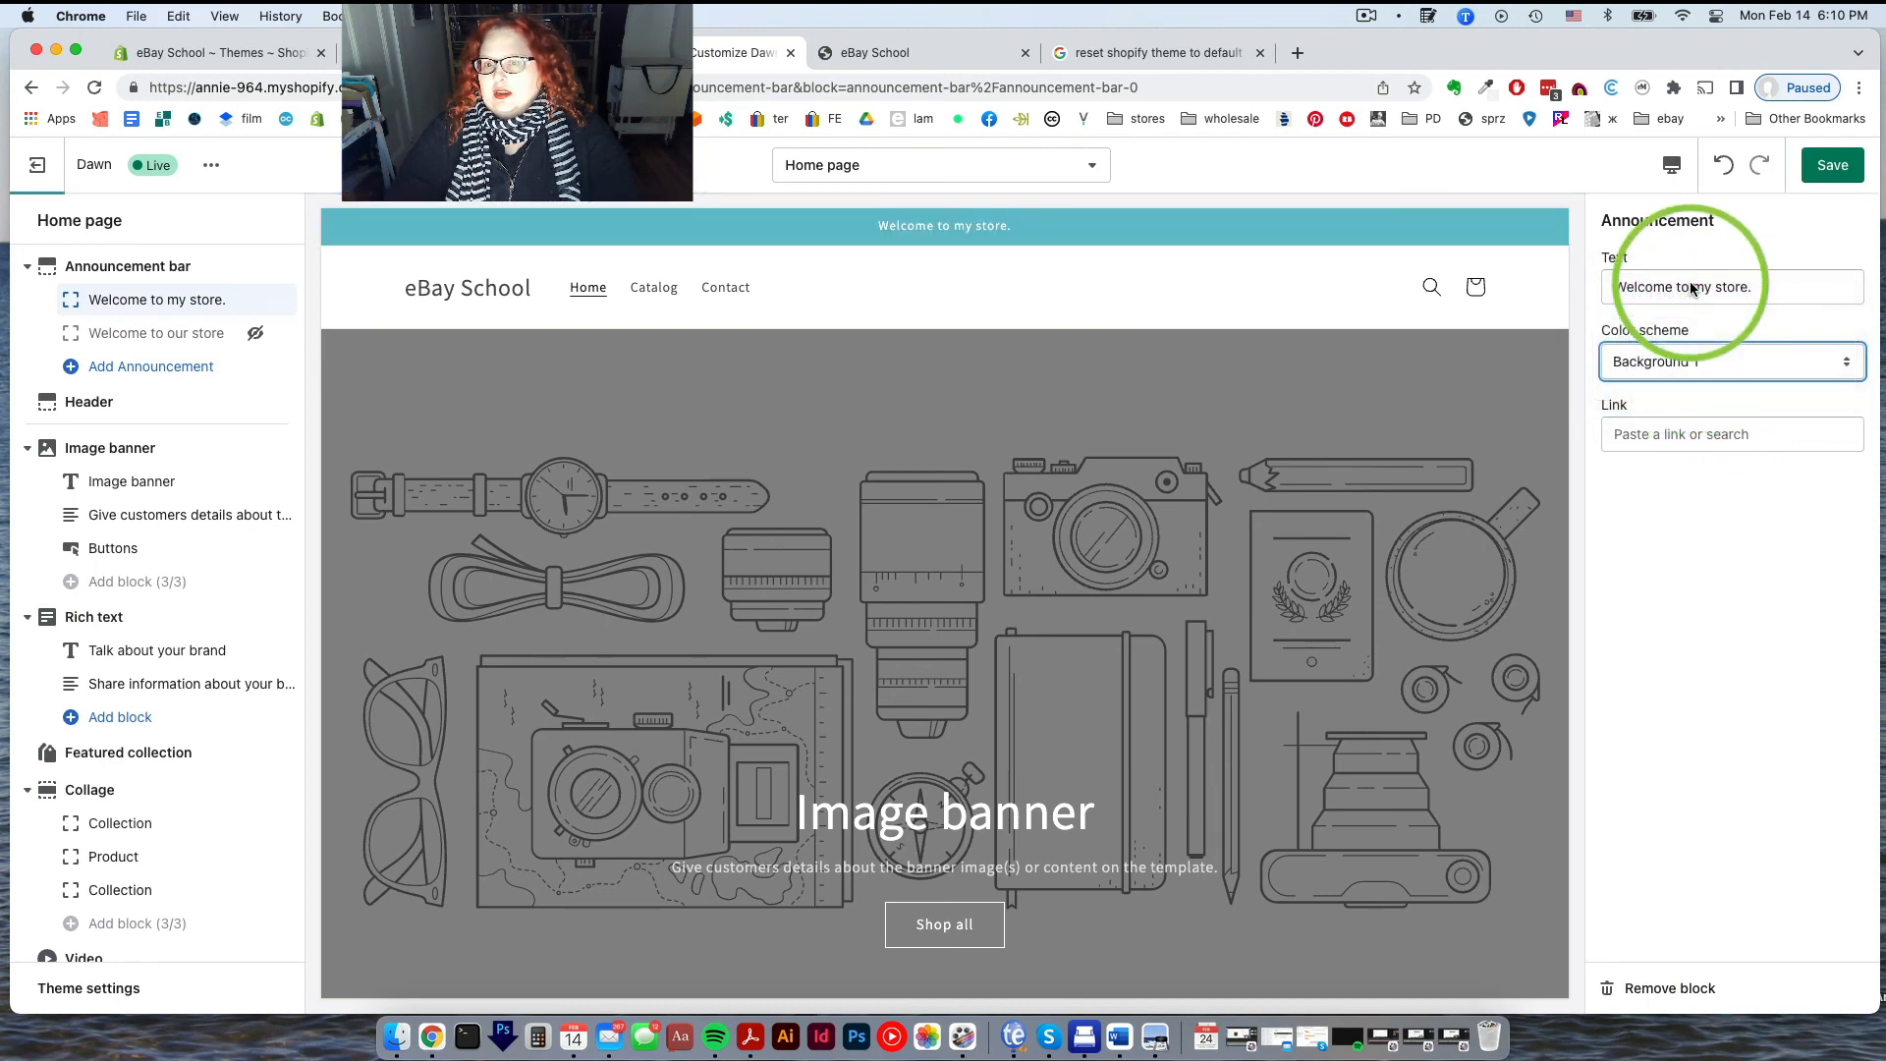
click(1695, 361)
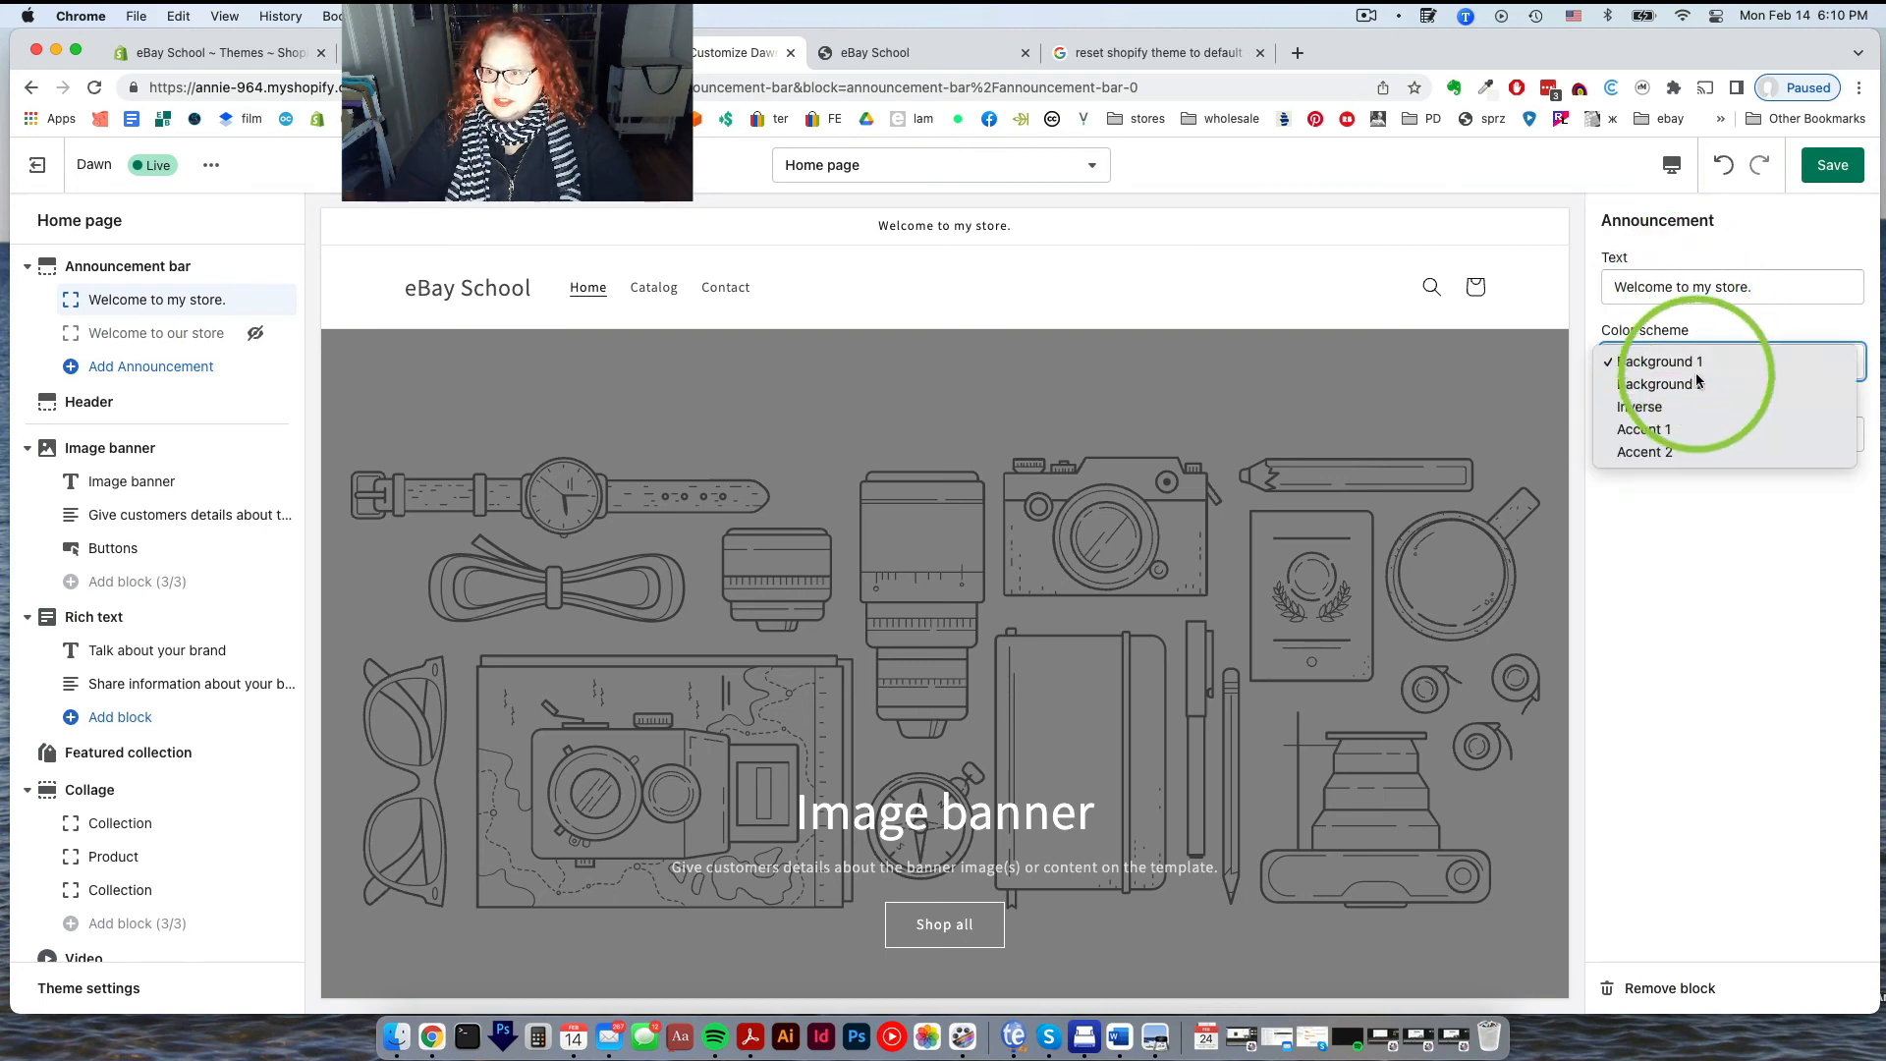
click(1697, 380)
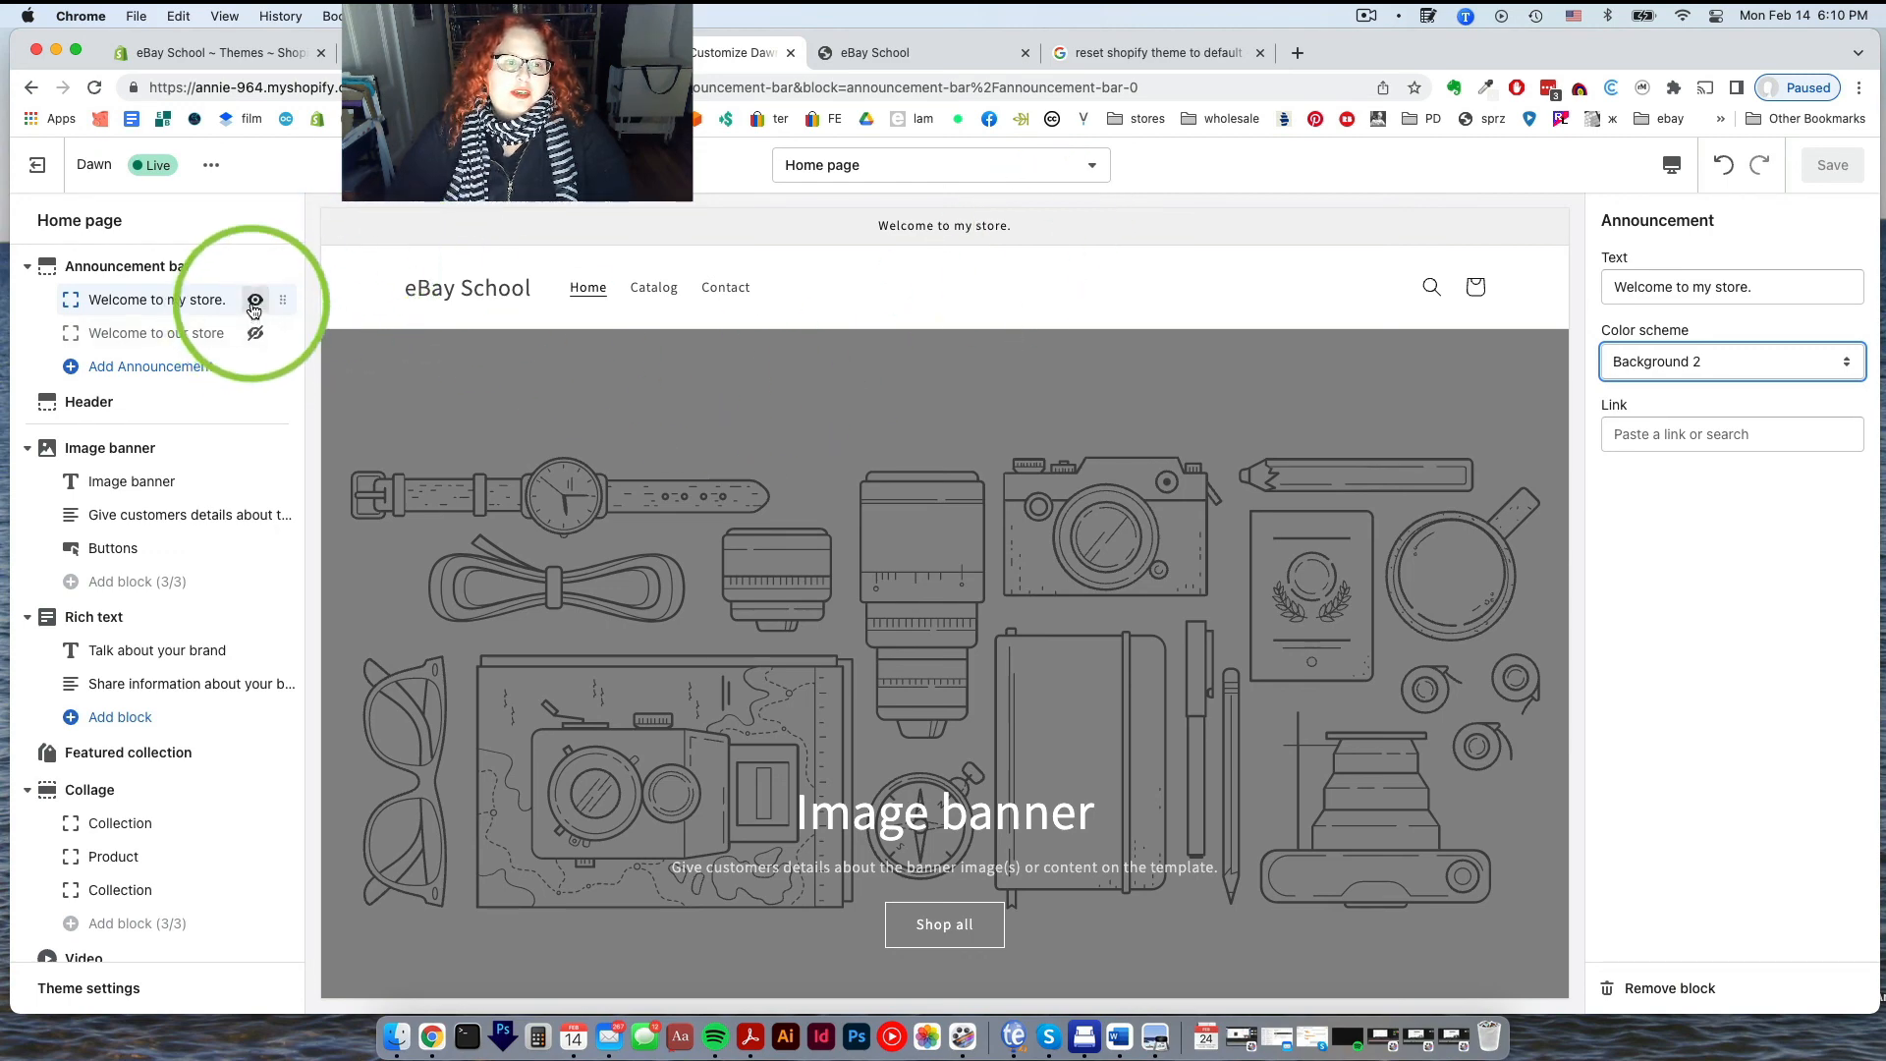
Try hiding and showing the two announcements separately and together, and restore "Welcome to my store." as the only visible one
click(254, 301)
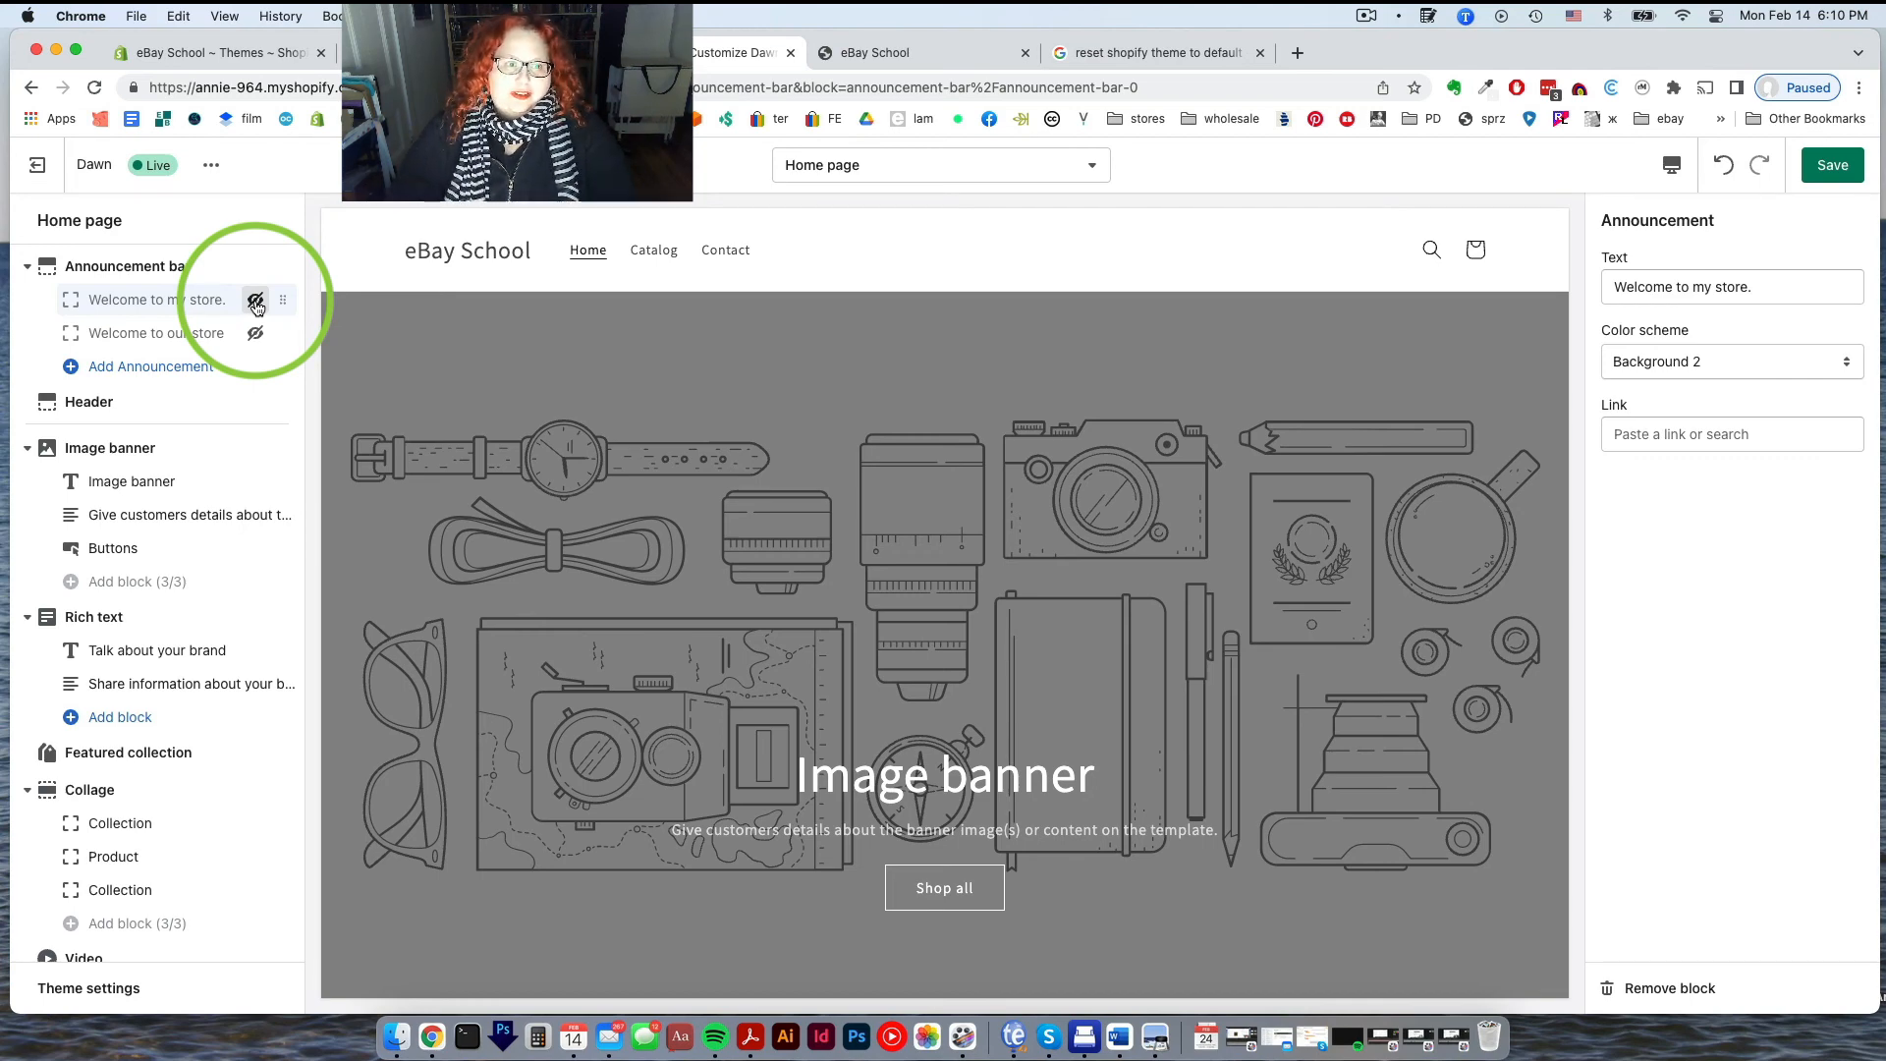
click(254, 300)
click(255, 334)
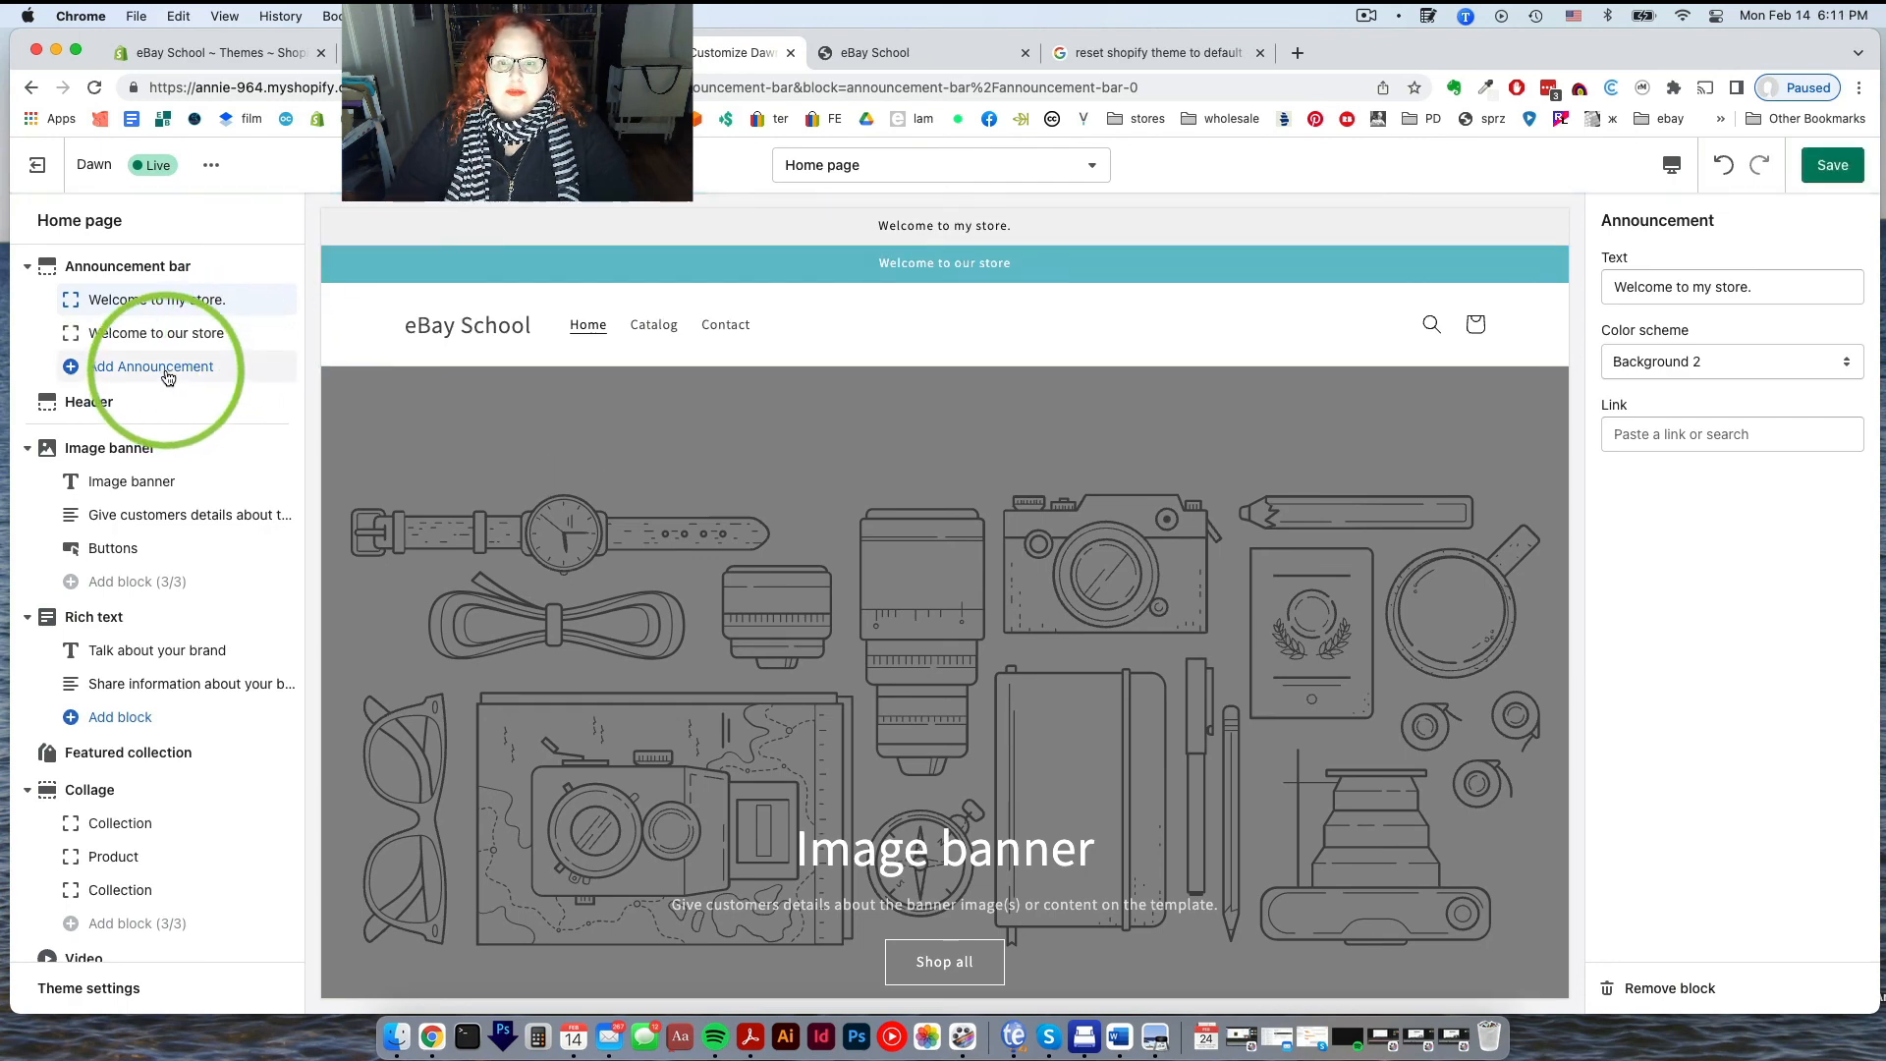
click(255, 332)
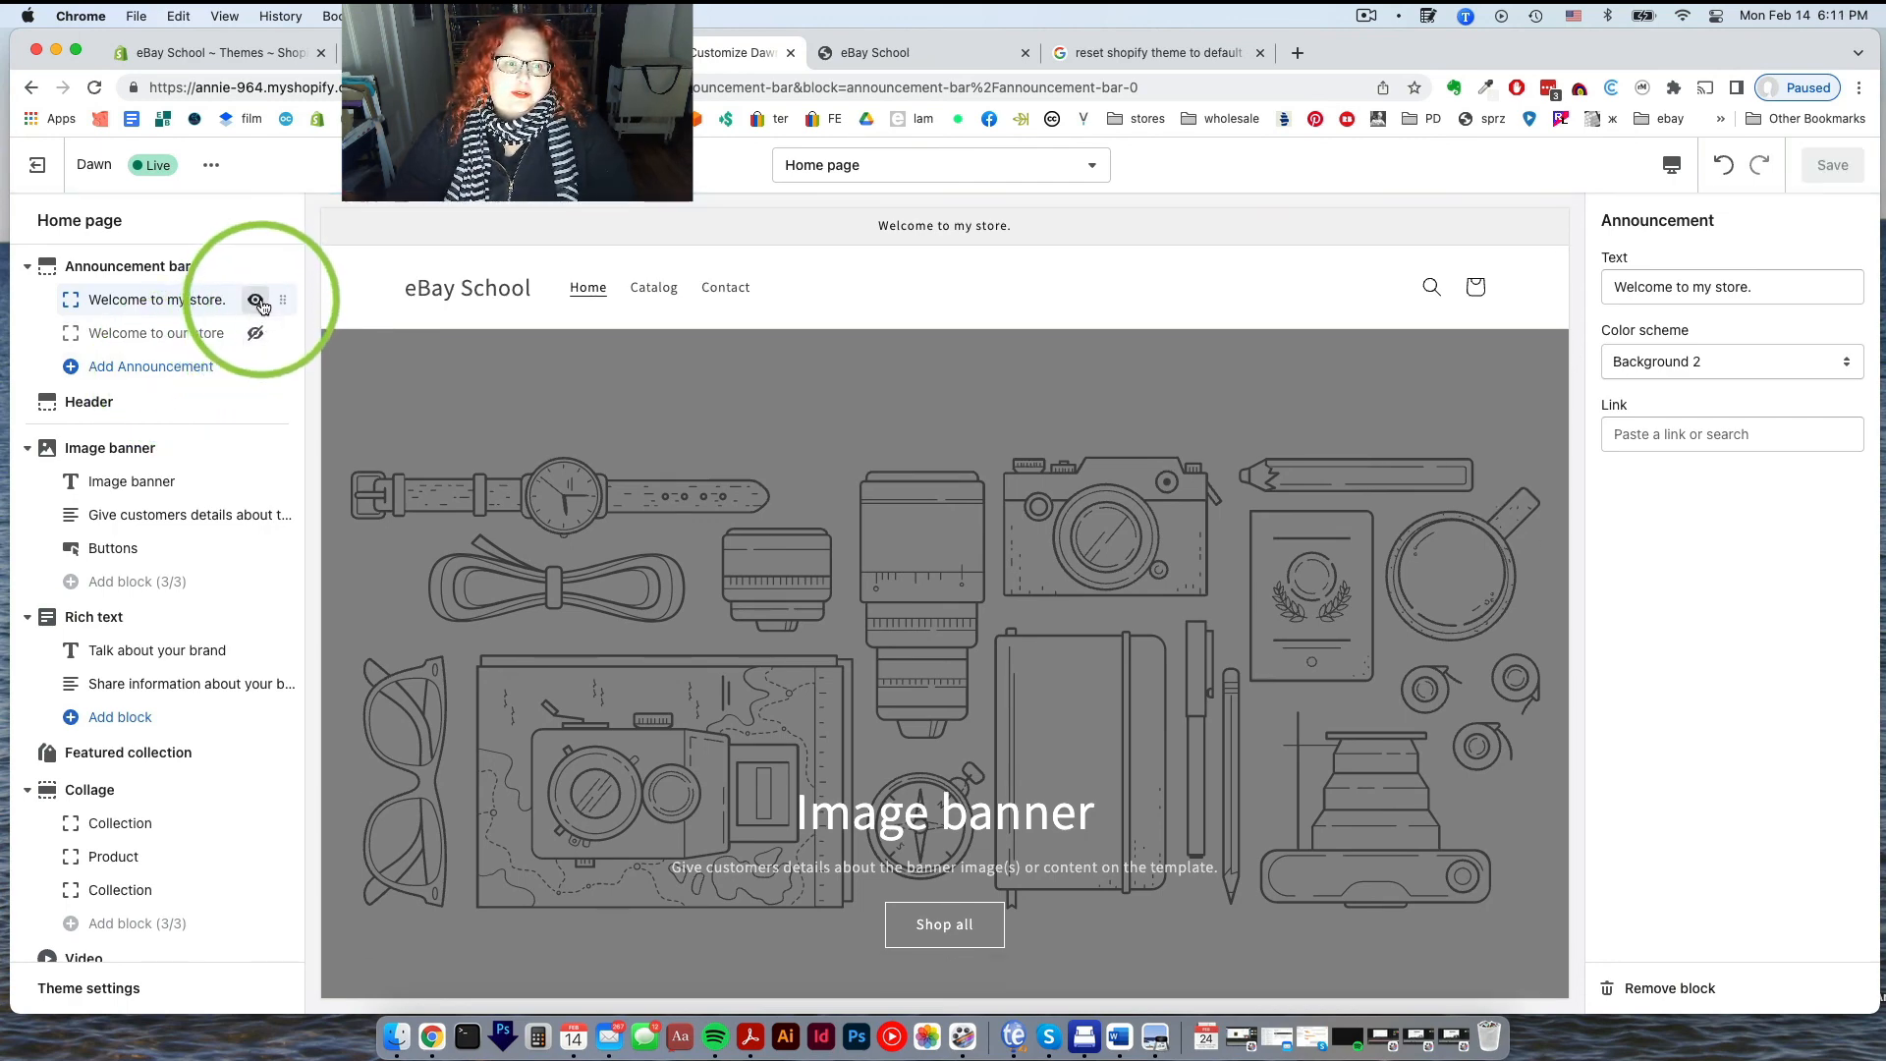
click(255, 300)
click(258, 333)
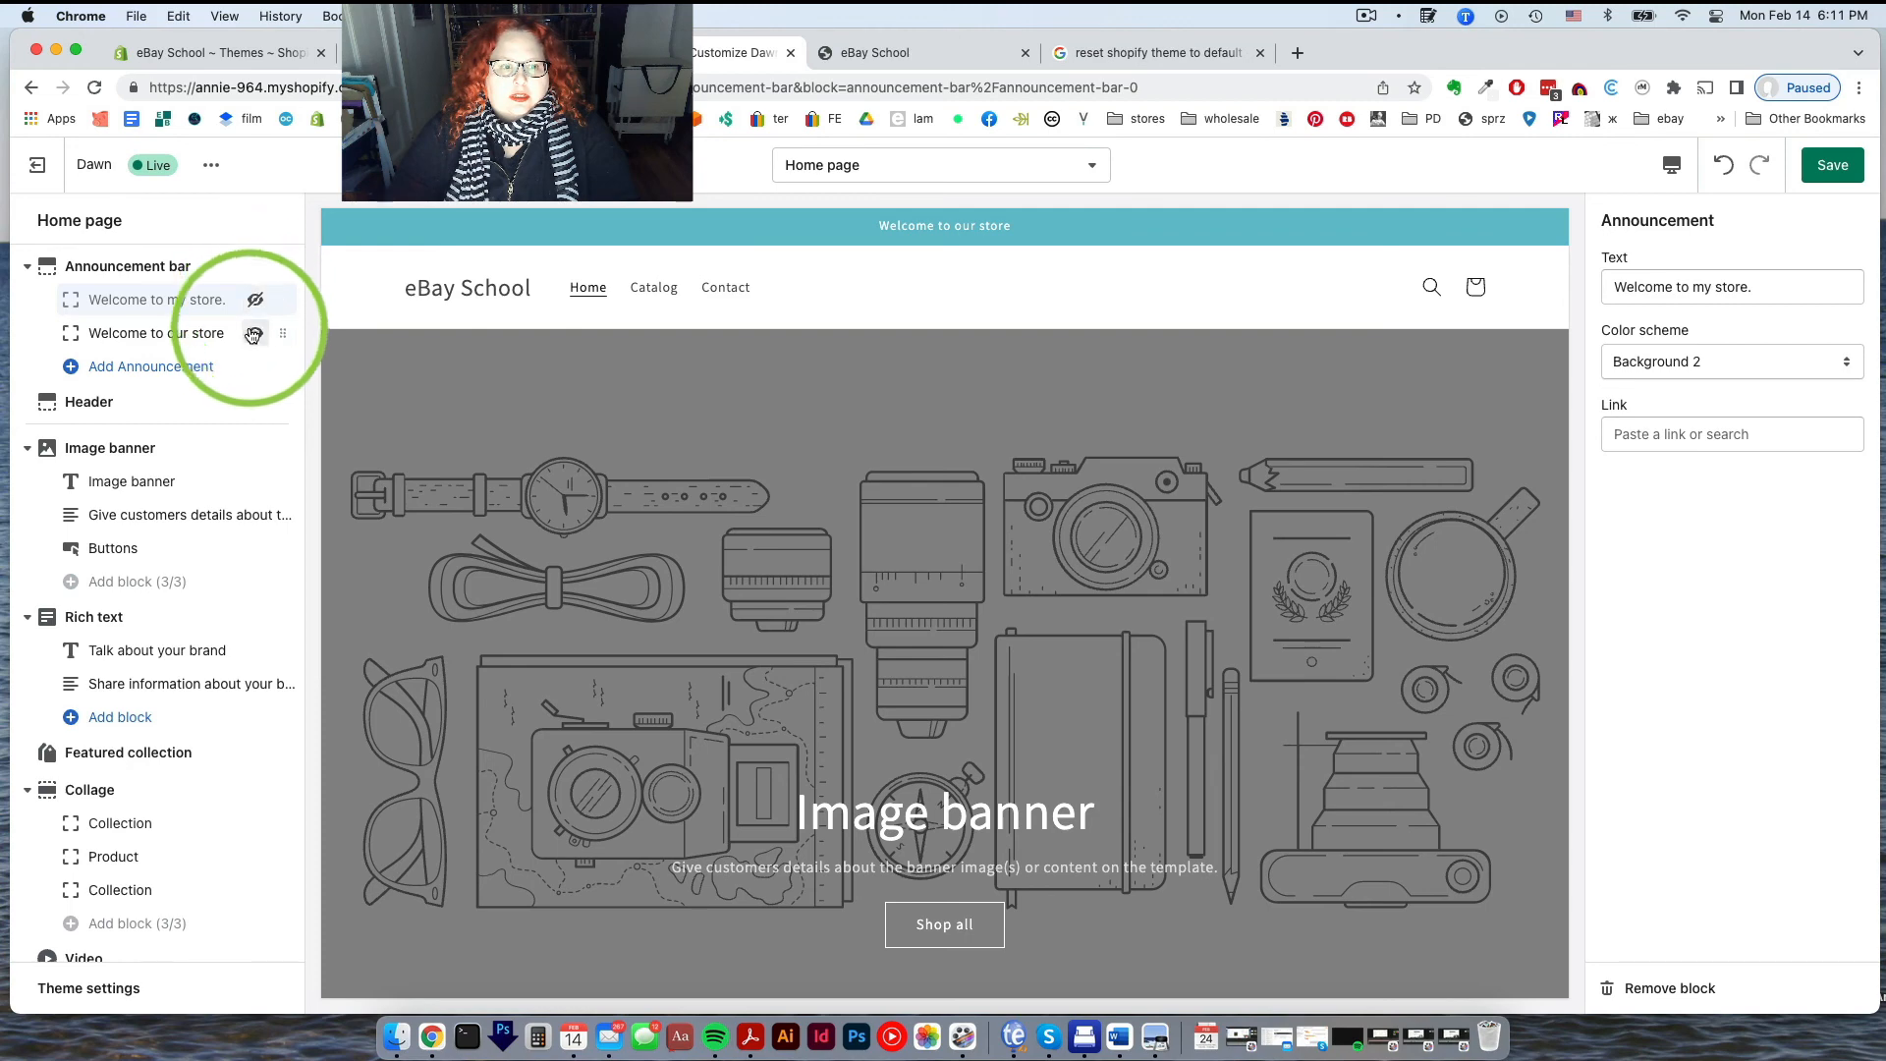
click(255, 333)
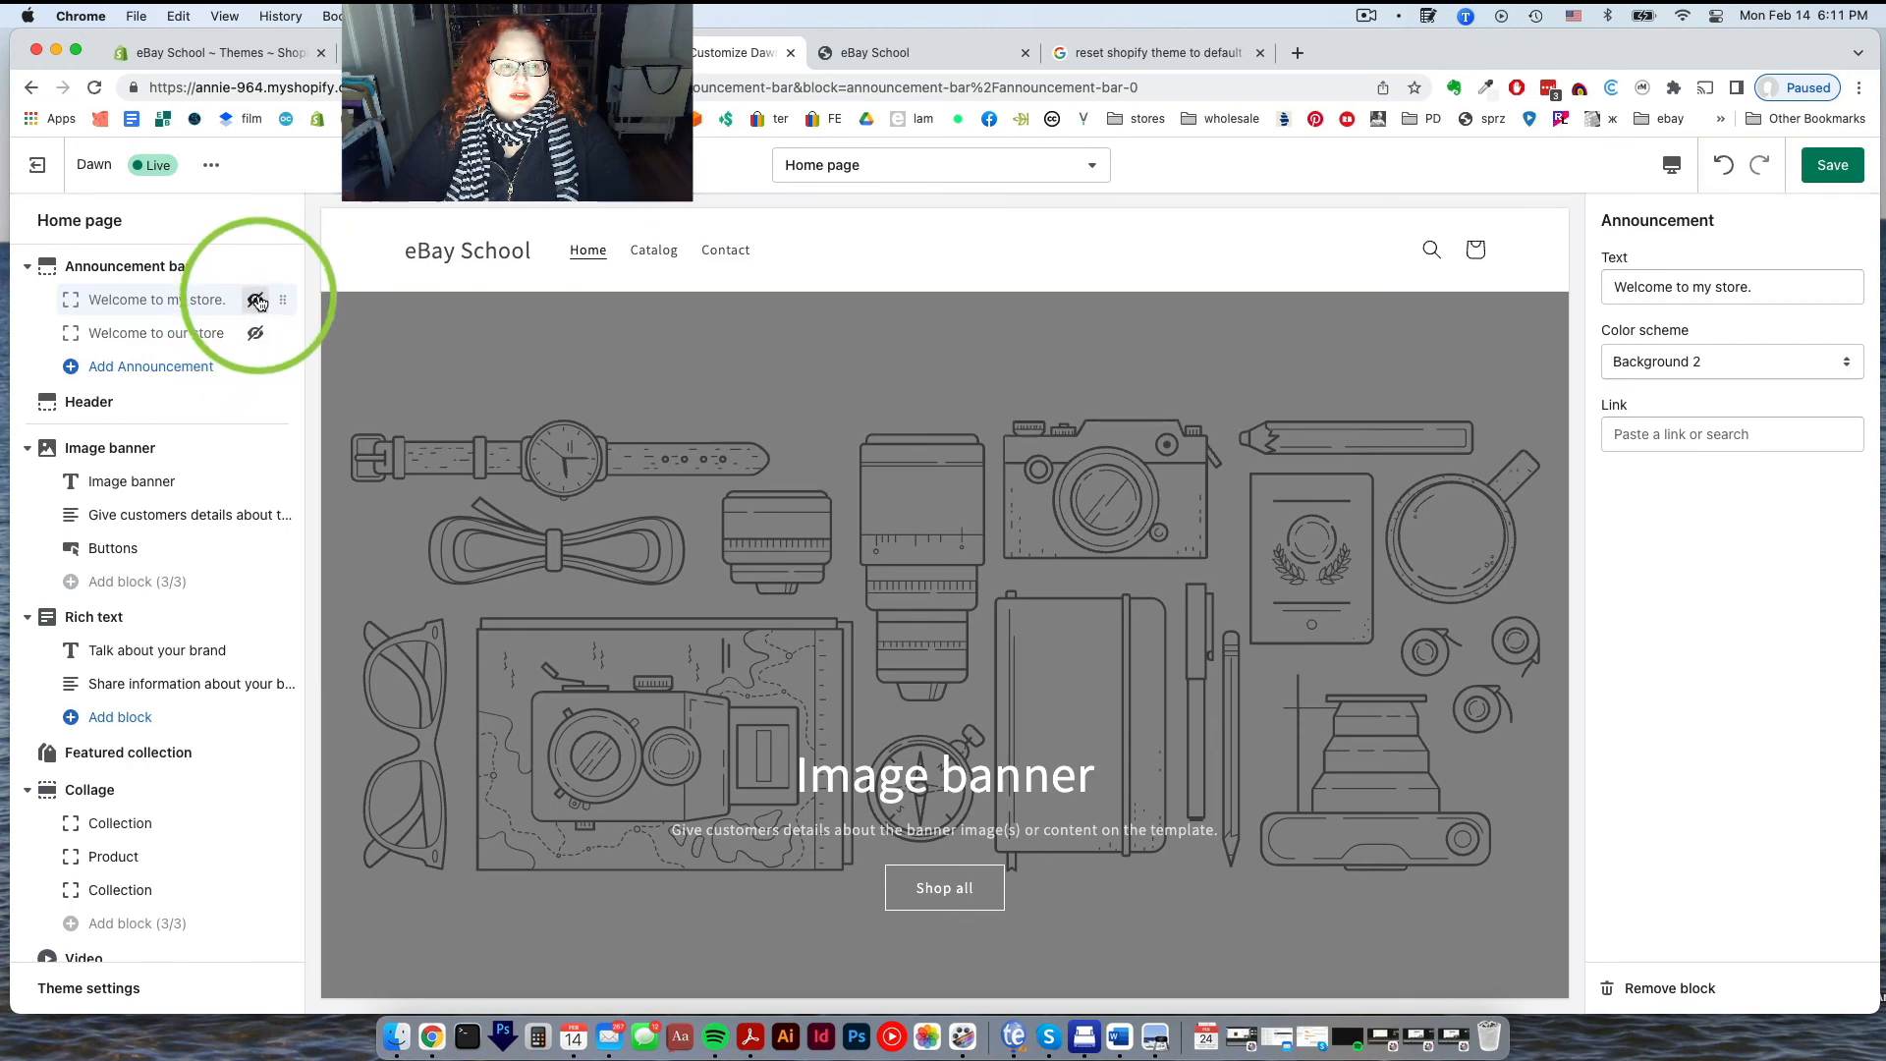
click(257, 300)
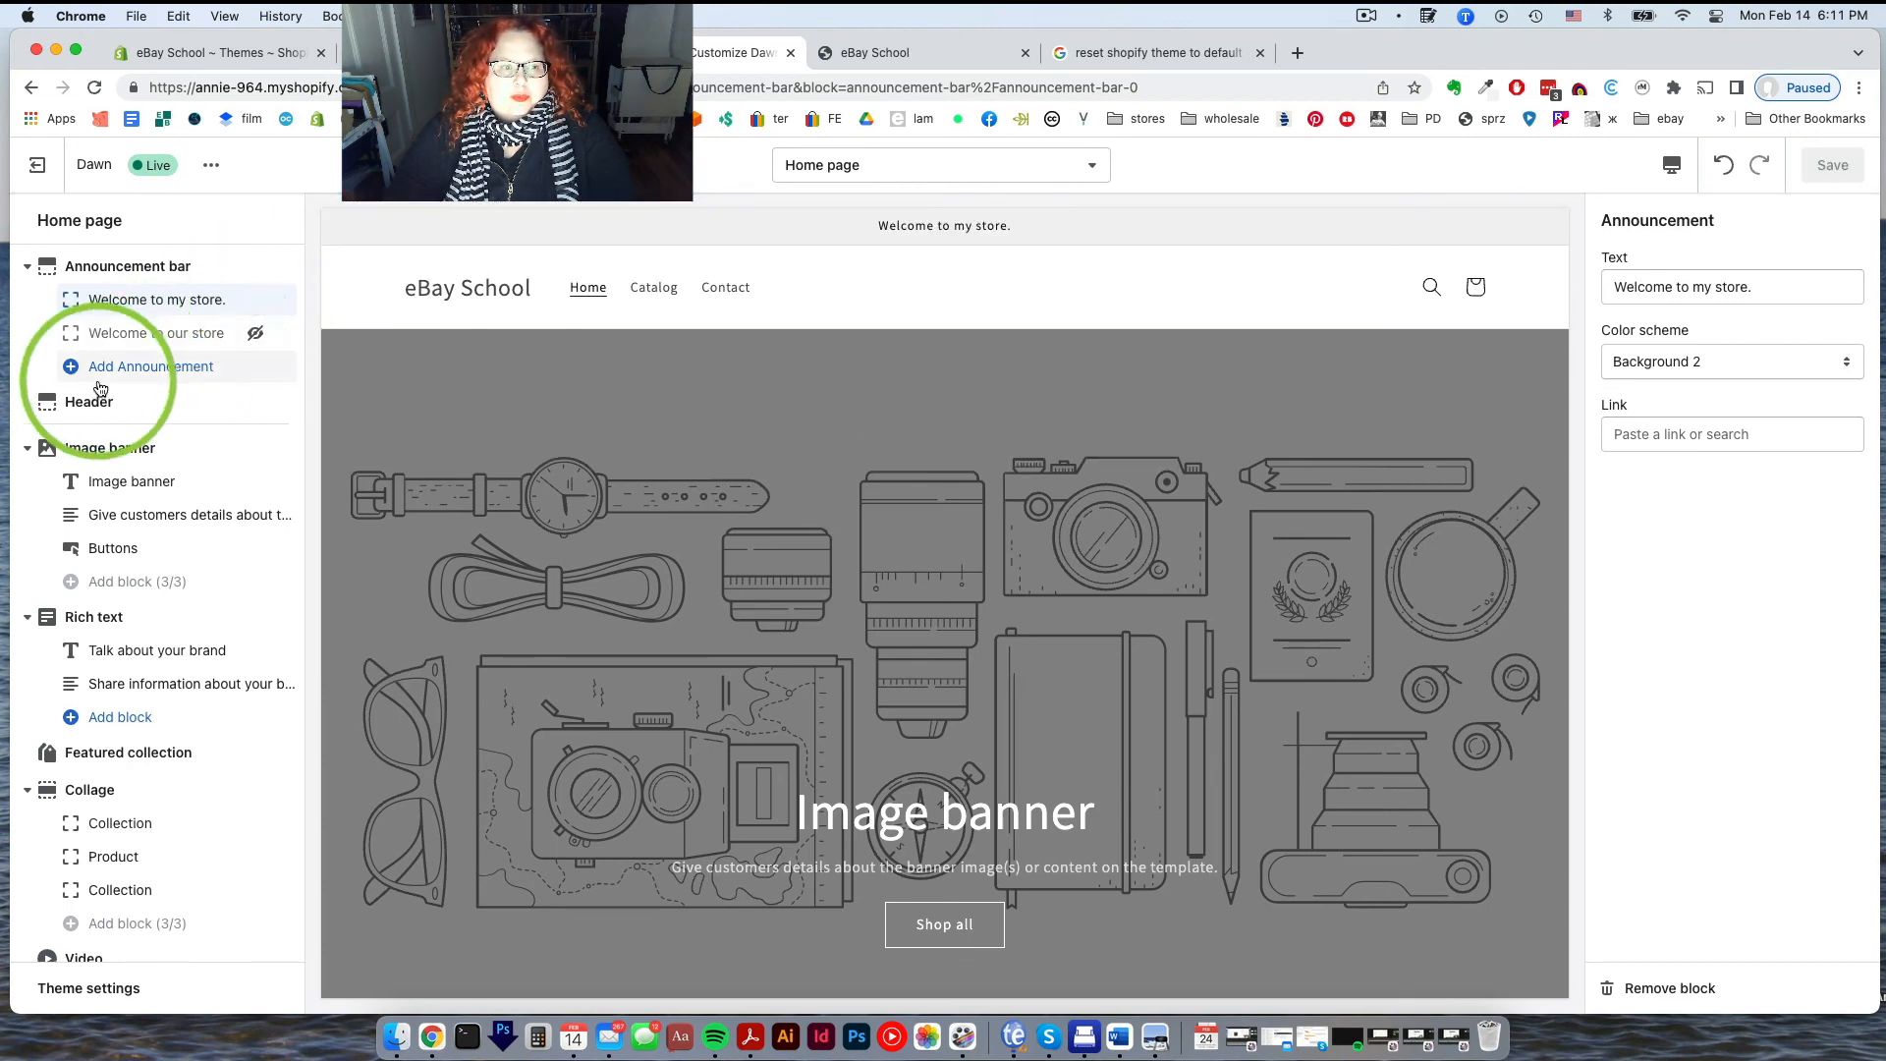
Collapse the Announcement bar section, and open the theme settings to review their categories
click(28, 268)
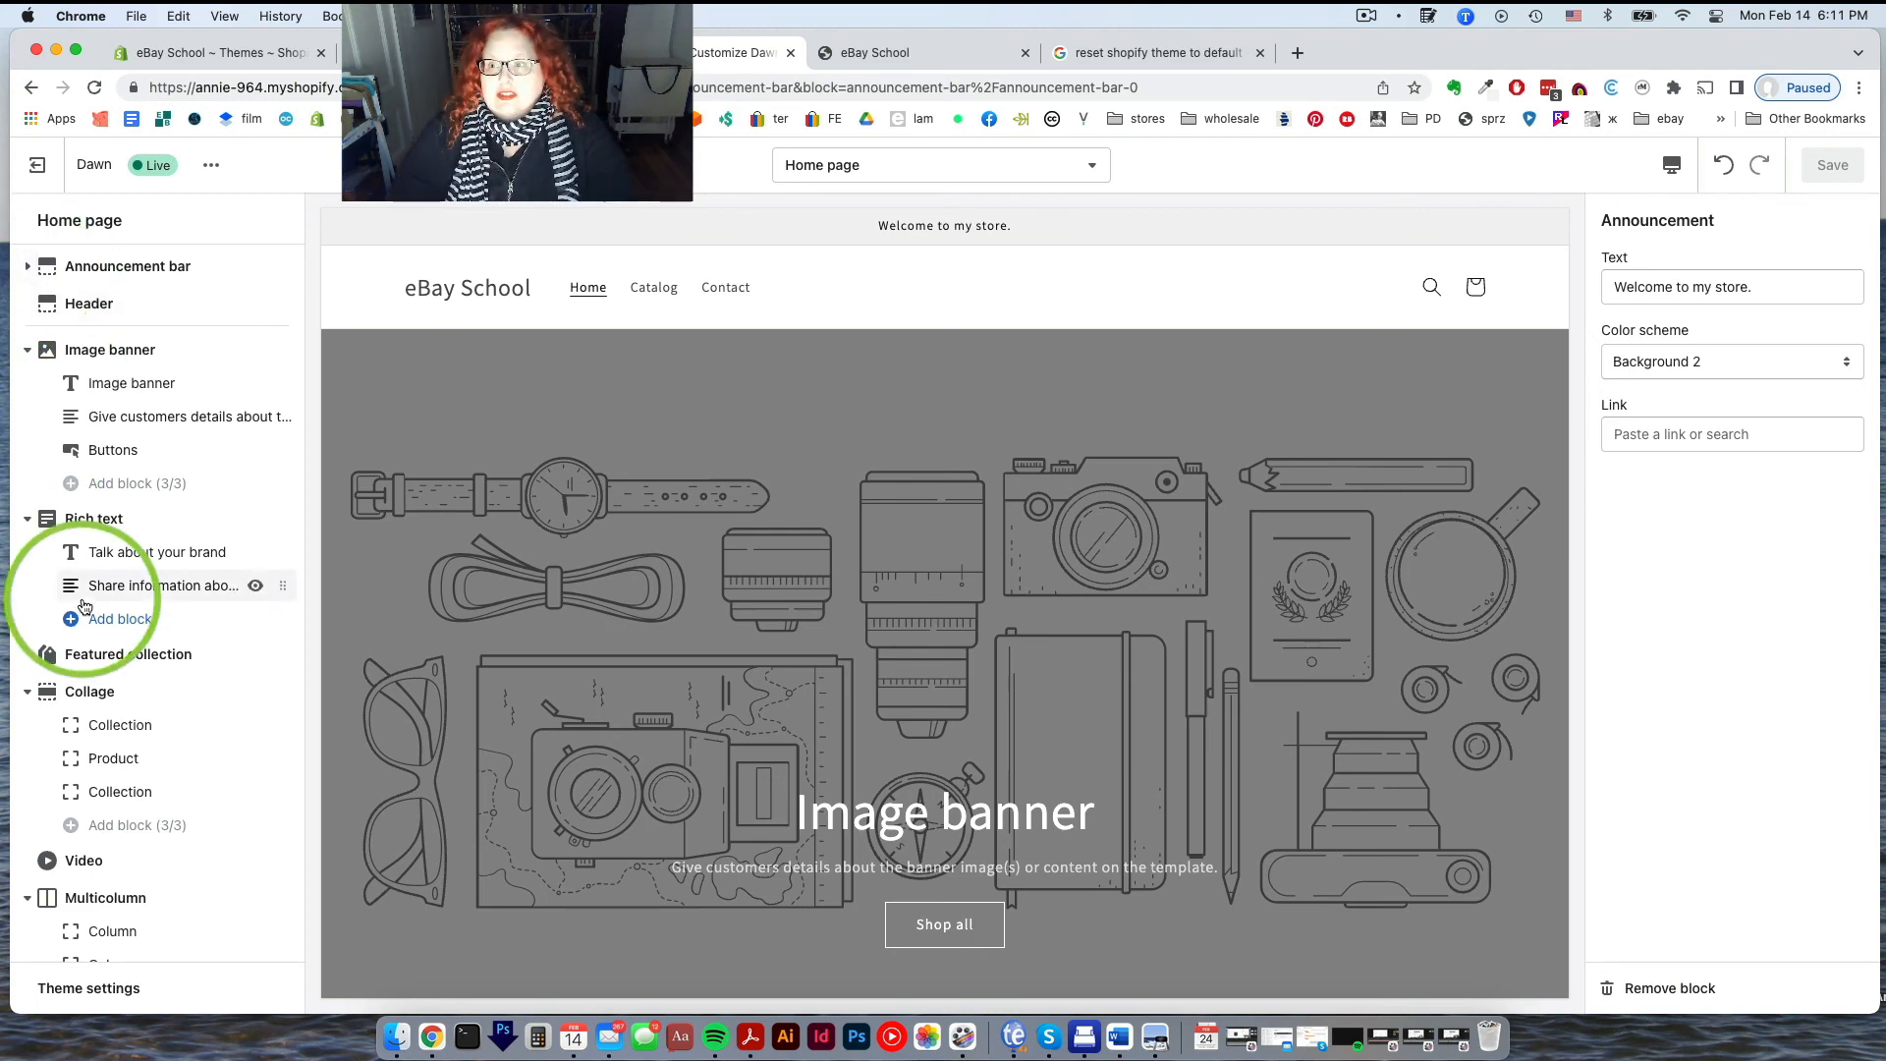
scroll(83, 604, down, 4)
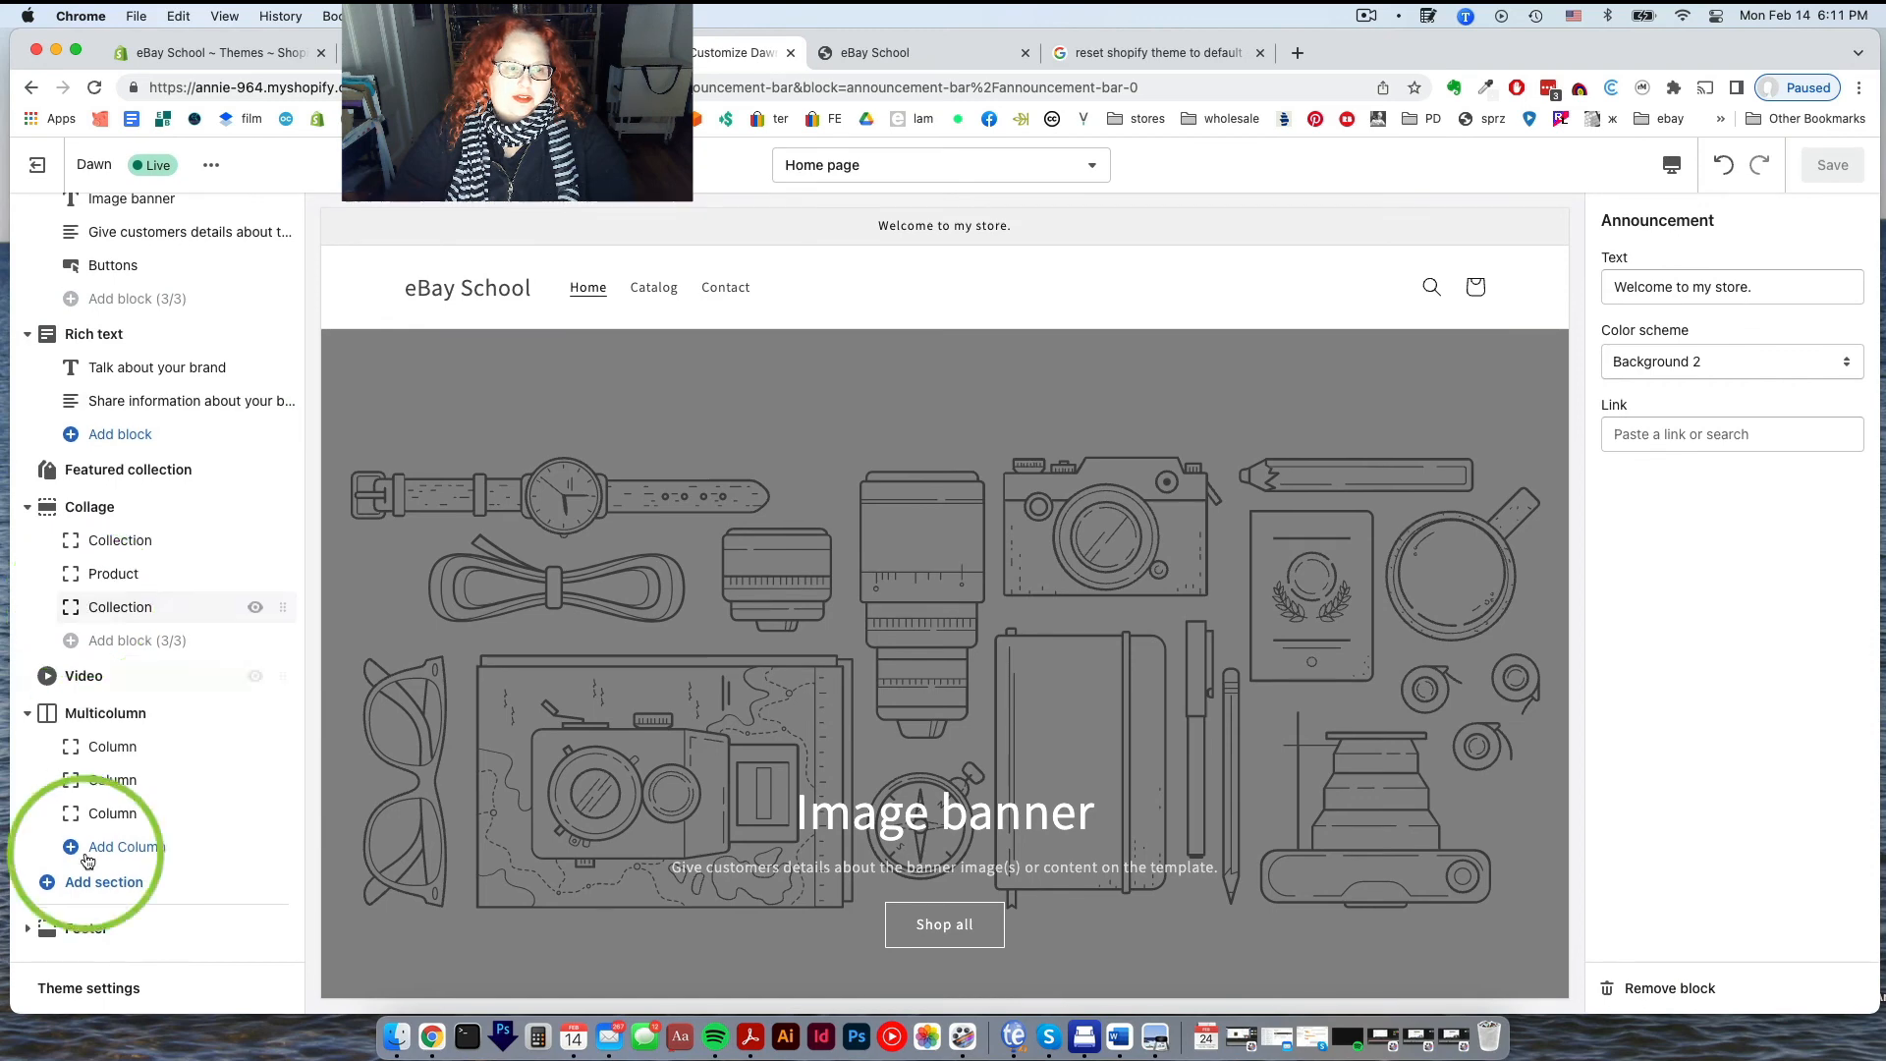
click(69, 990)
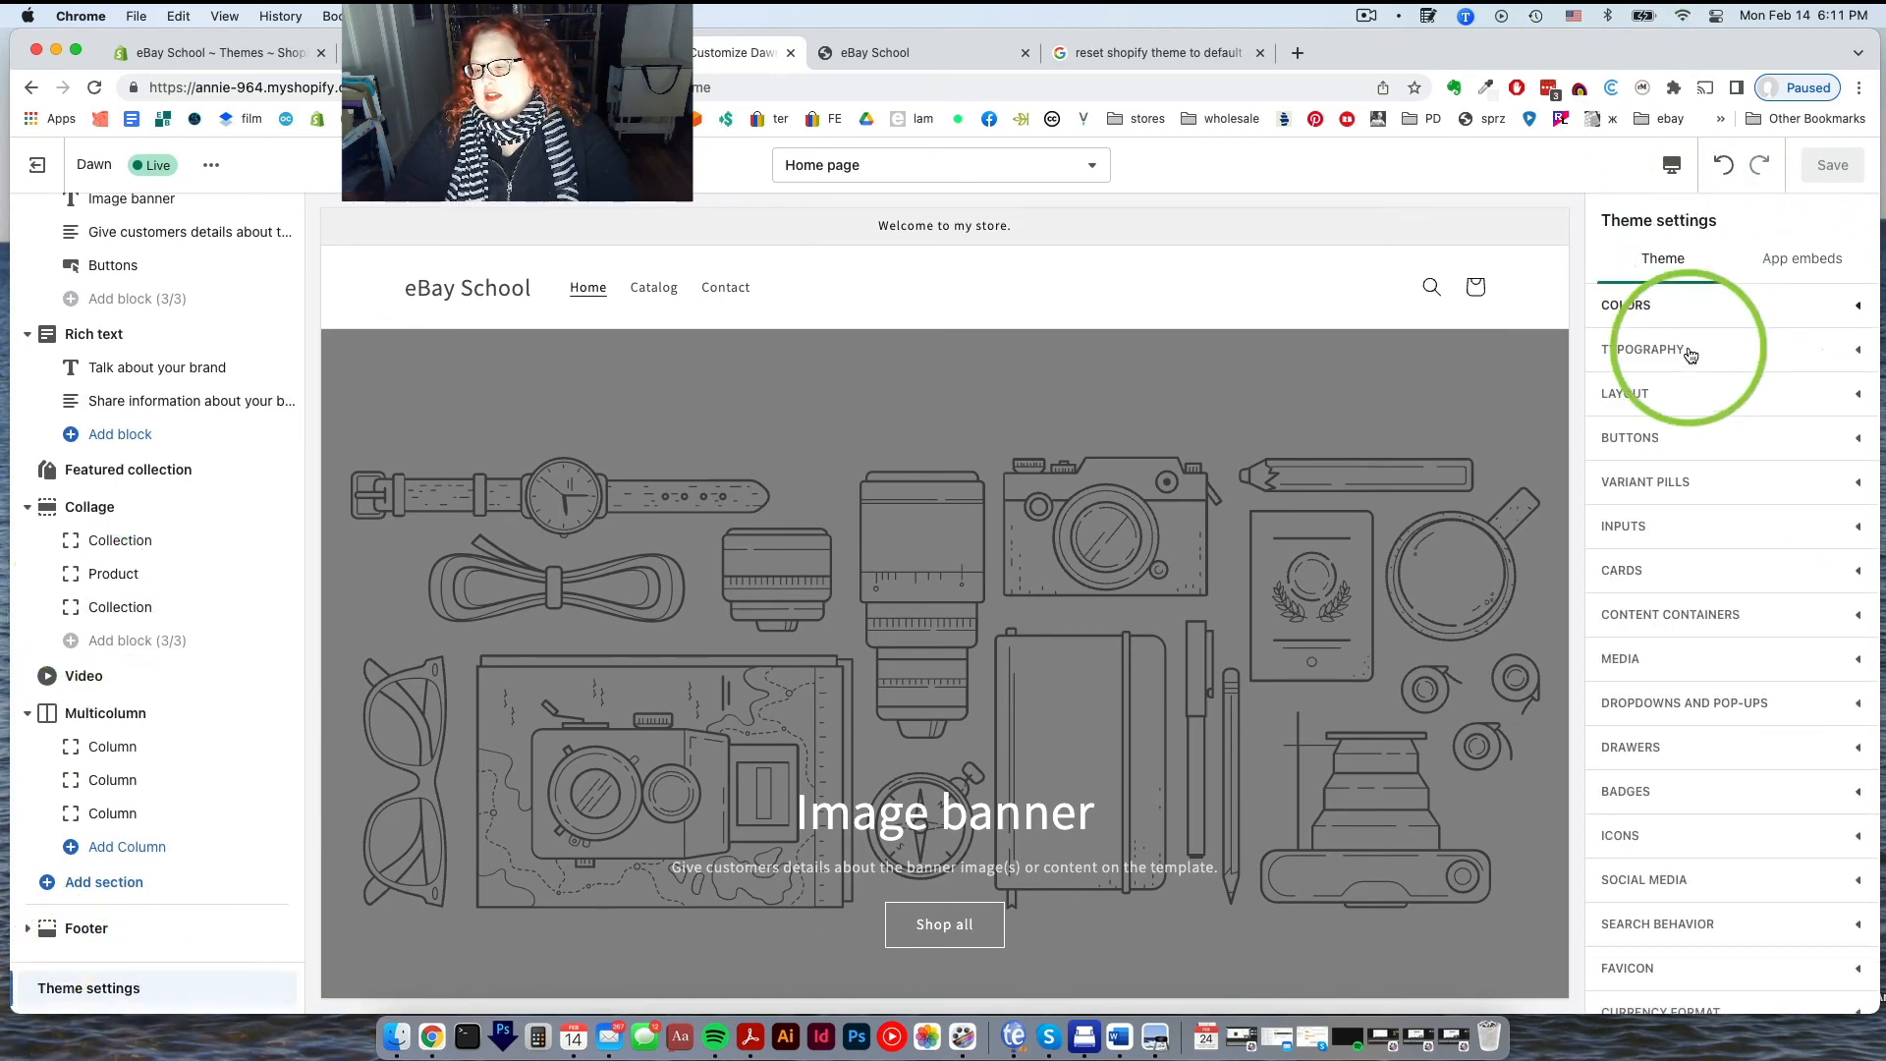
scroll(1748, 896, down, 2)
scroll(1747, 897, up, 2)
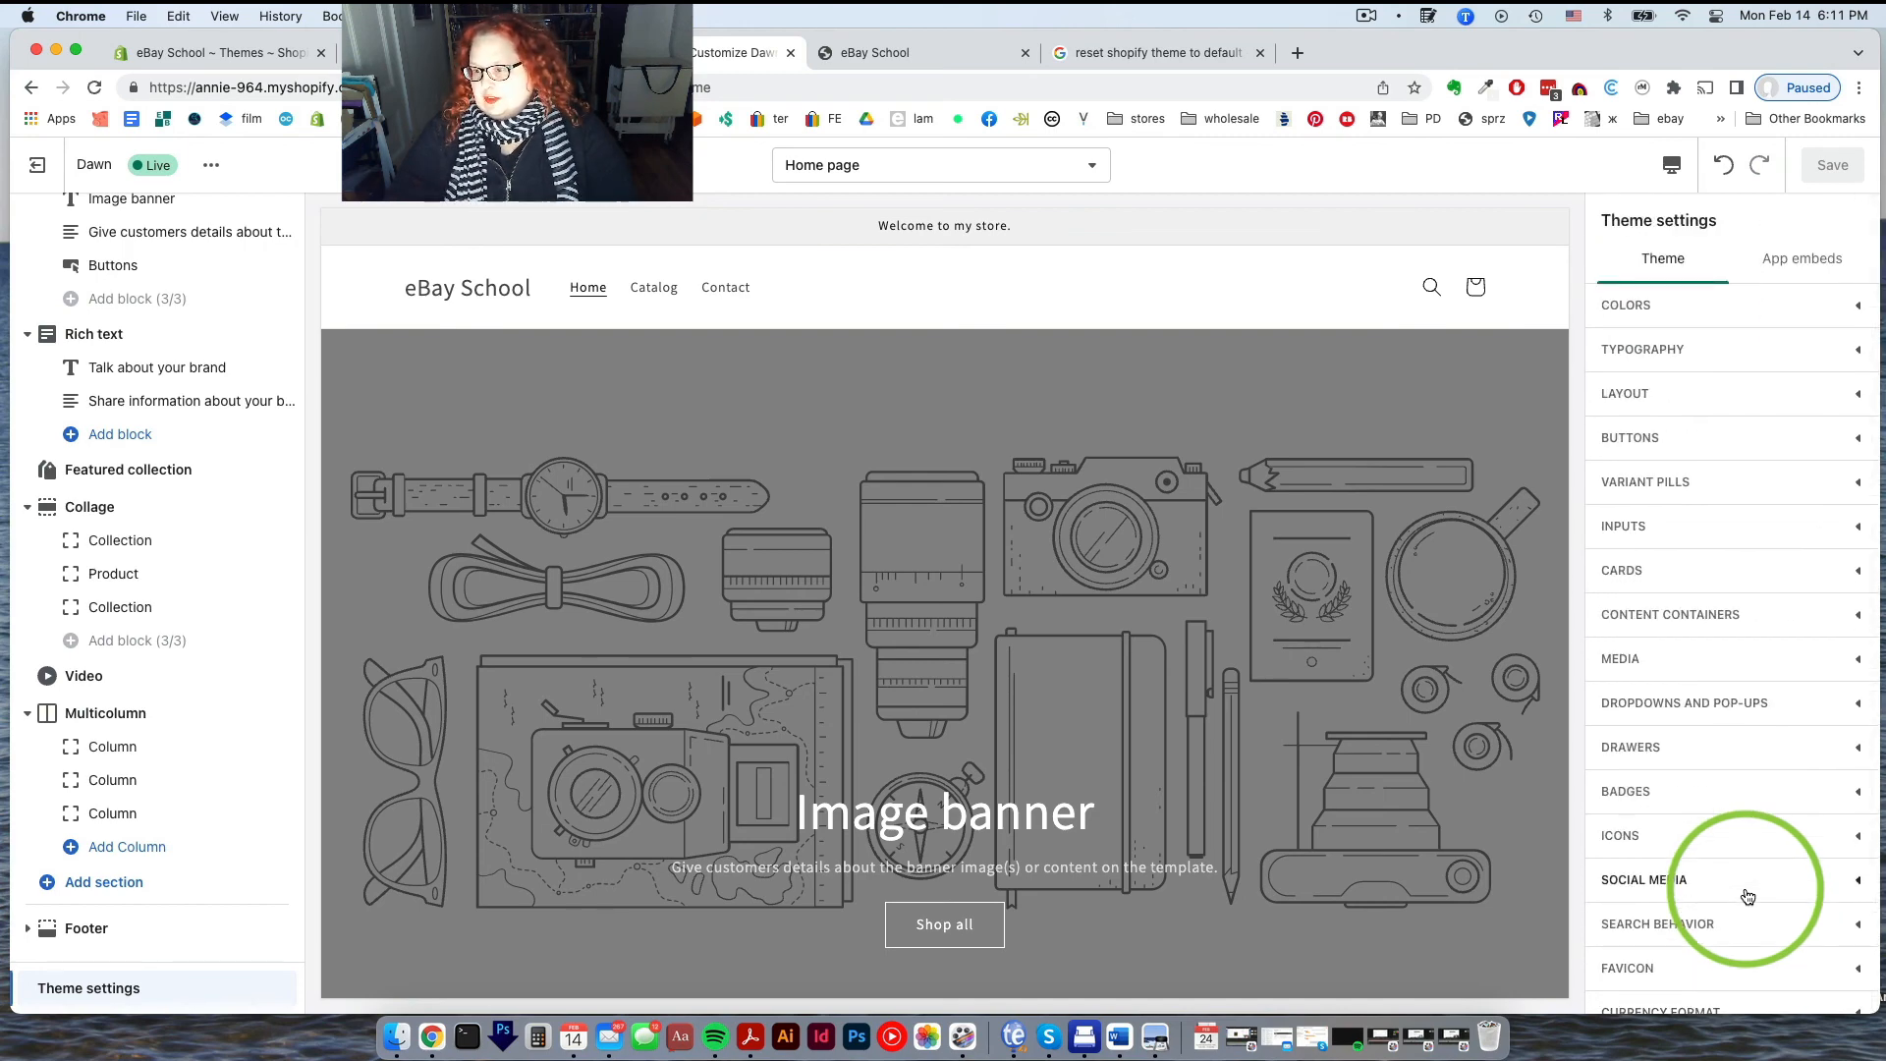
Expand the theme's Colors settings and examine the primary and secondary colors
click(1633, 310)
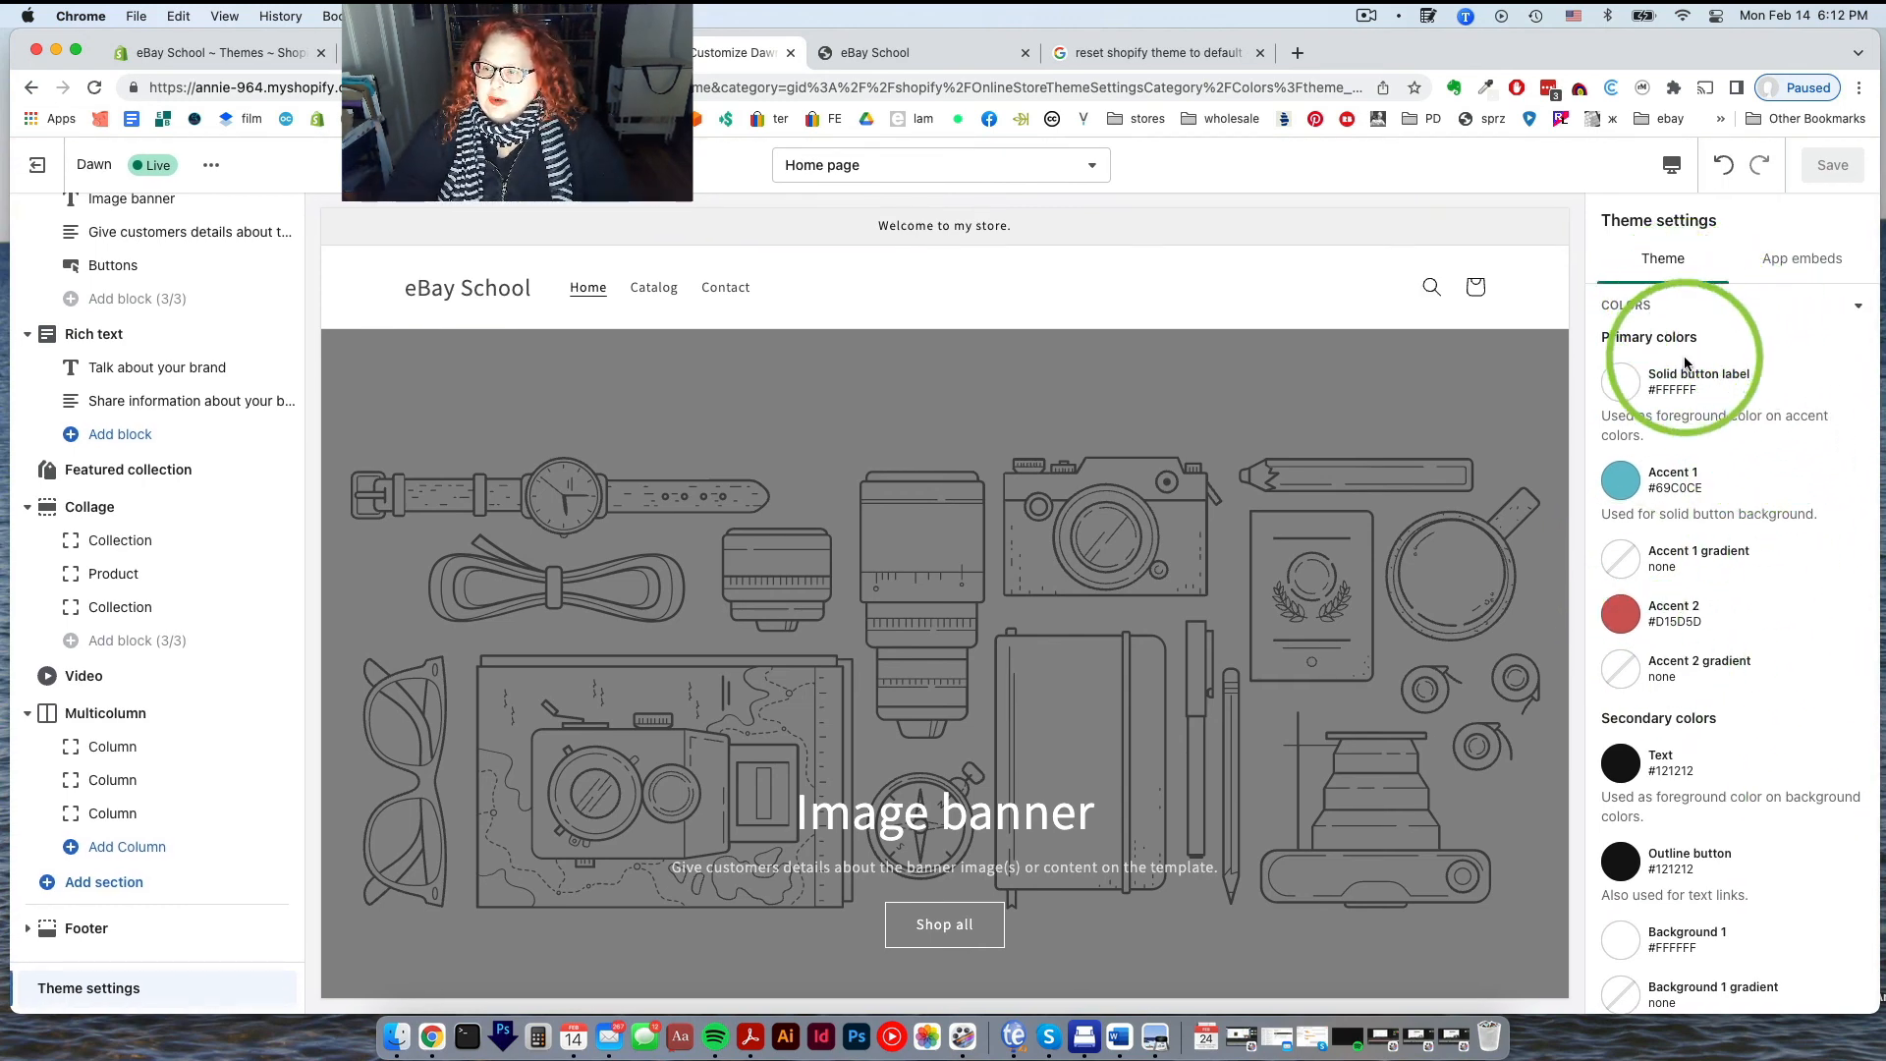
scroll(1652, 717, down, 5)
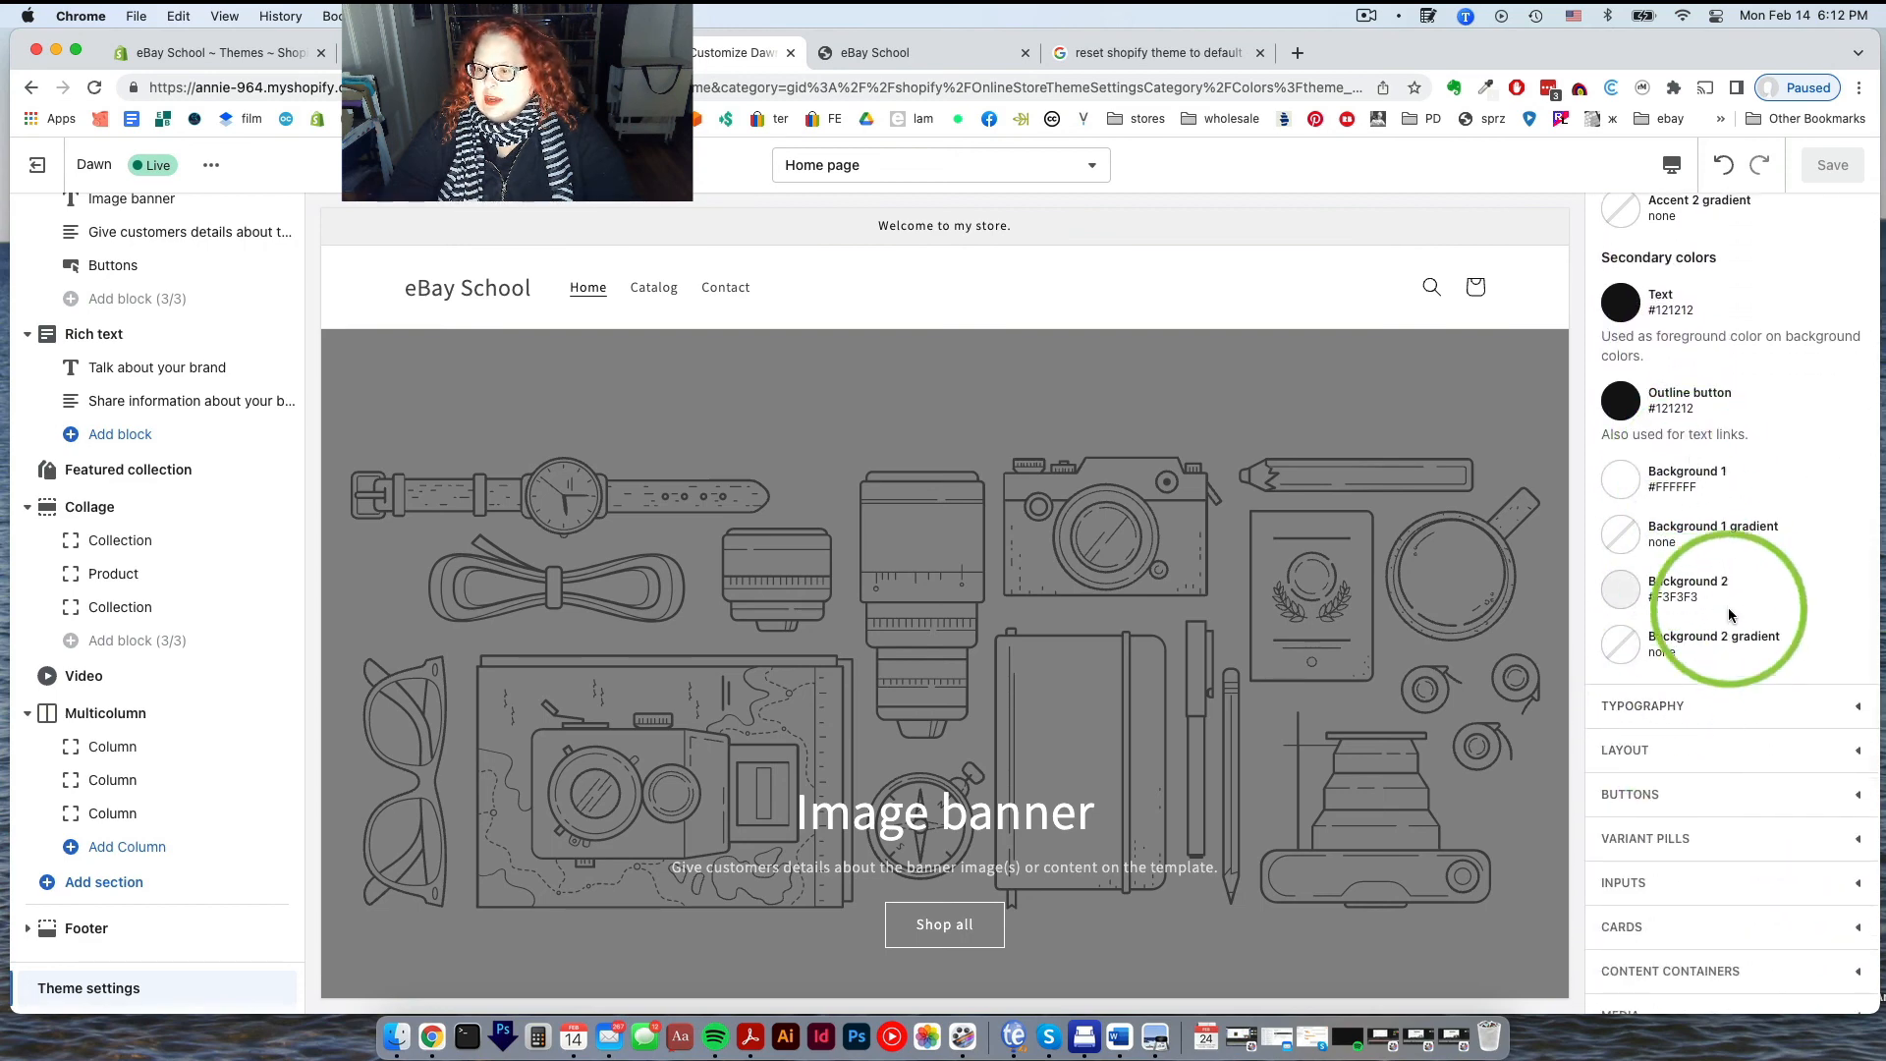
Try blue and green shades for the Accent 1 primary color, and set it to #5DC8D9
scroll(1729, 617, up, 5)
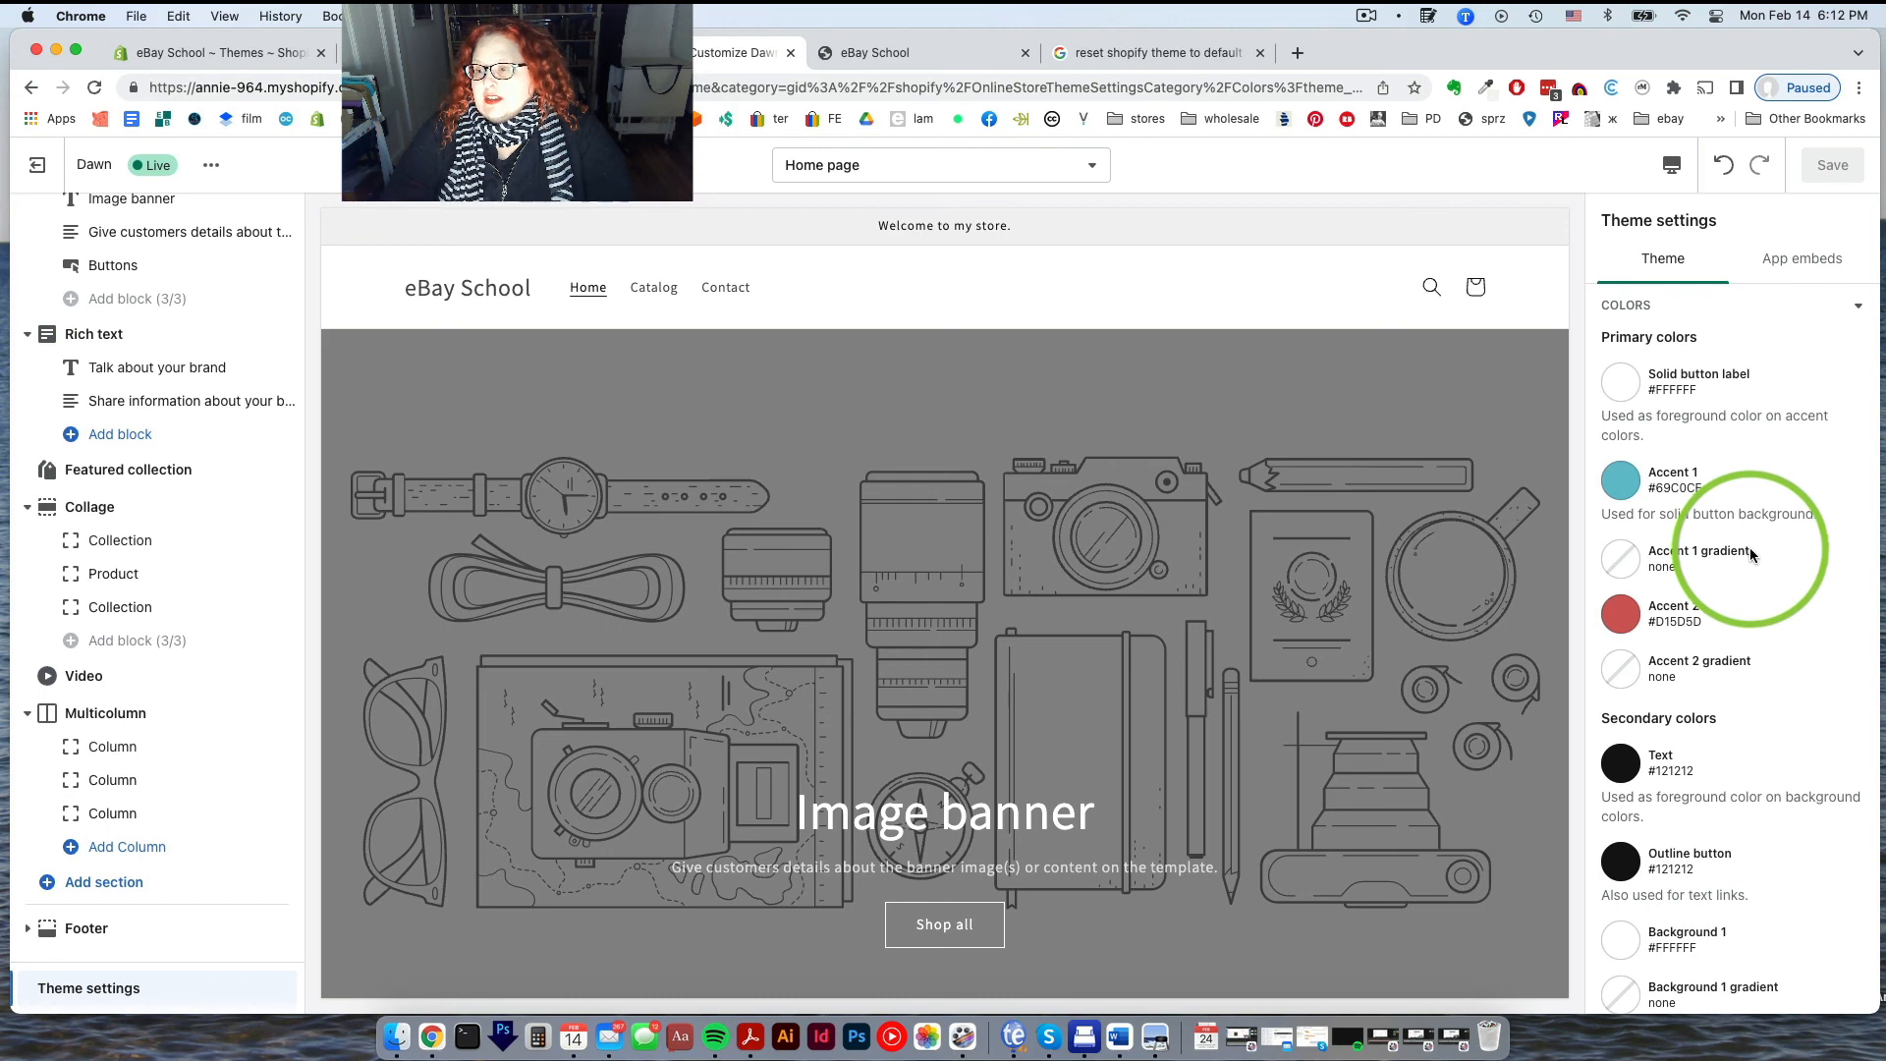
click(1621, 481)
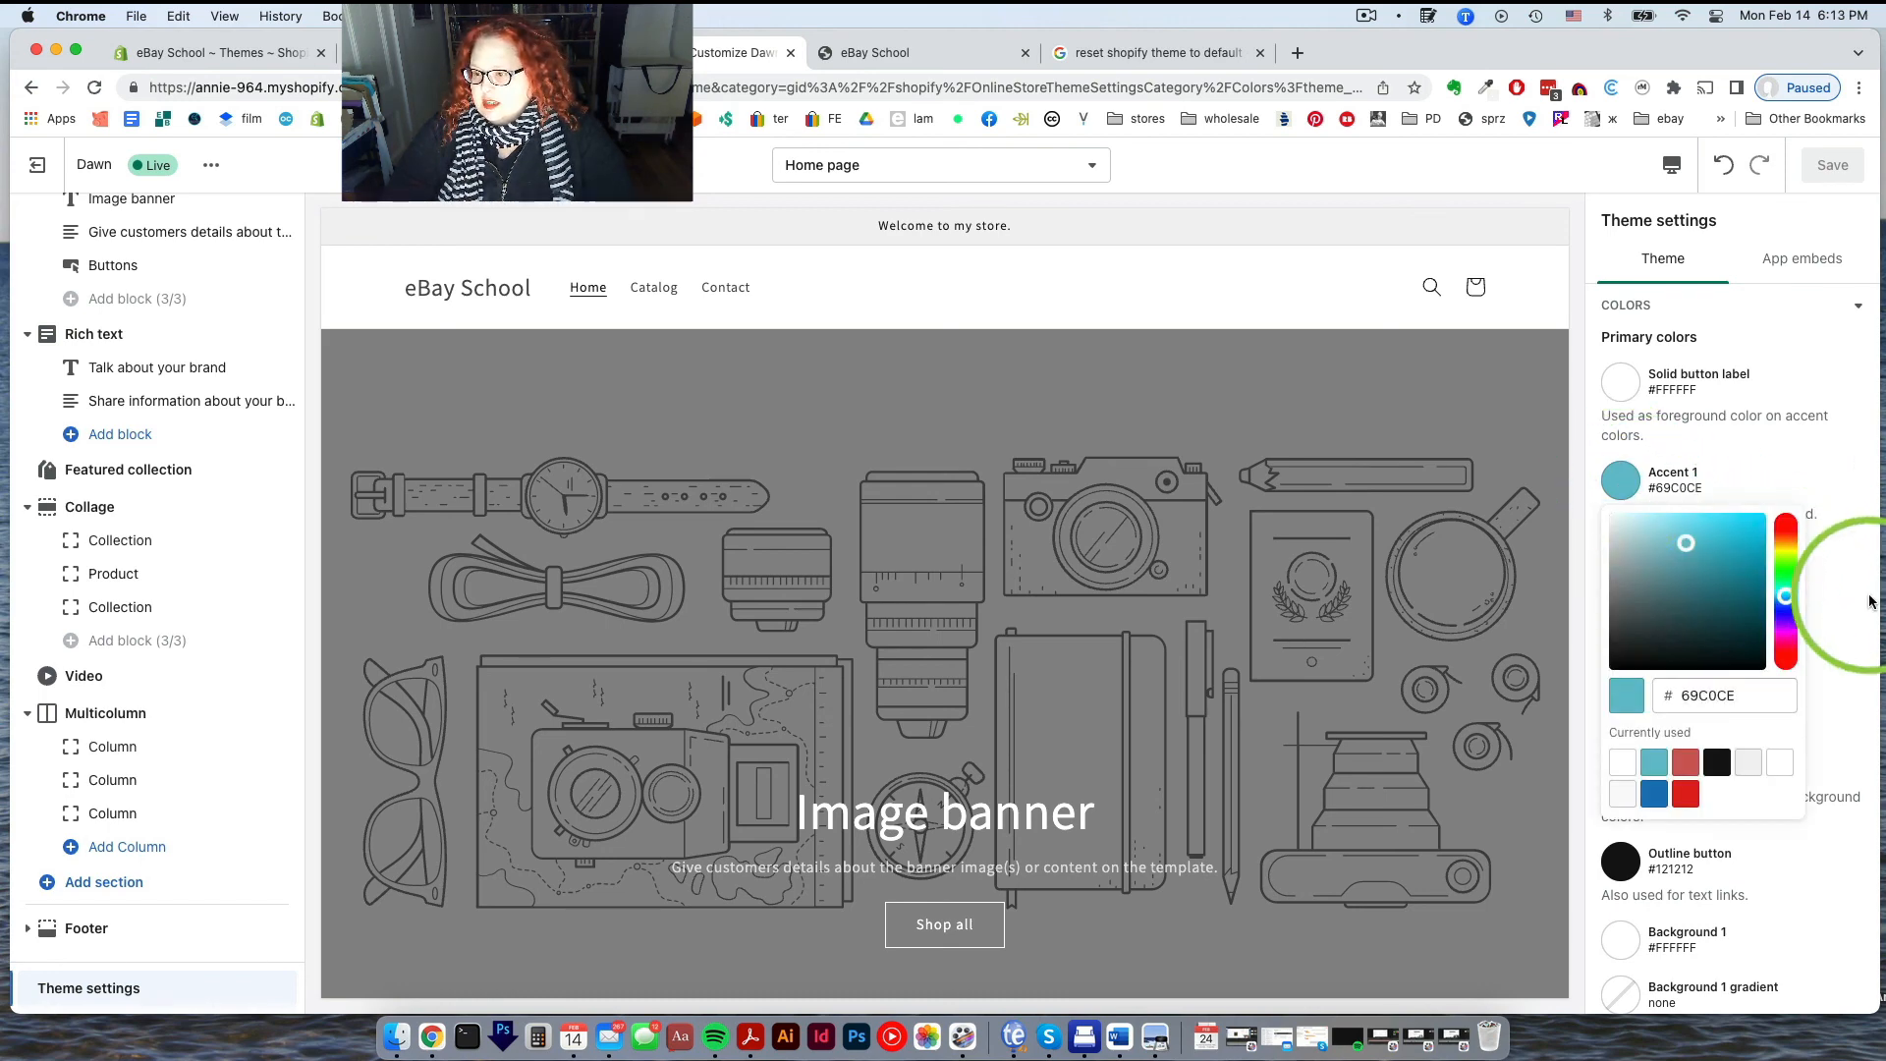
click(1685, 558)
click(1697, 536)
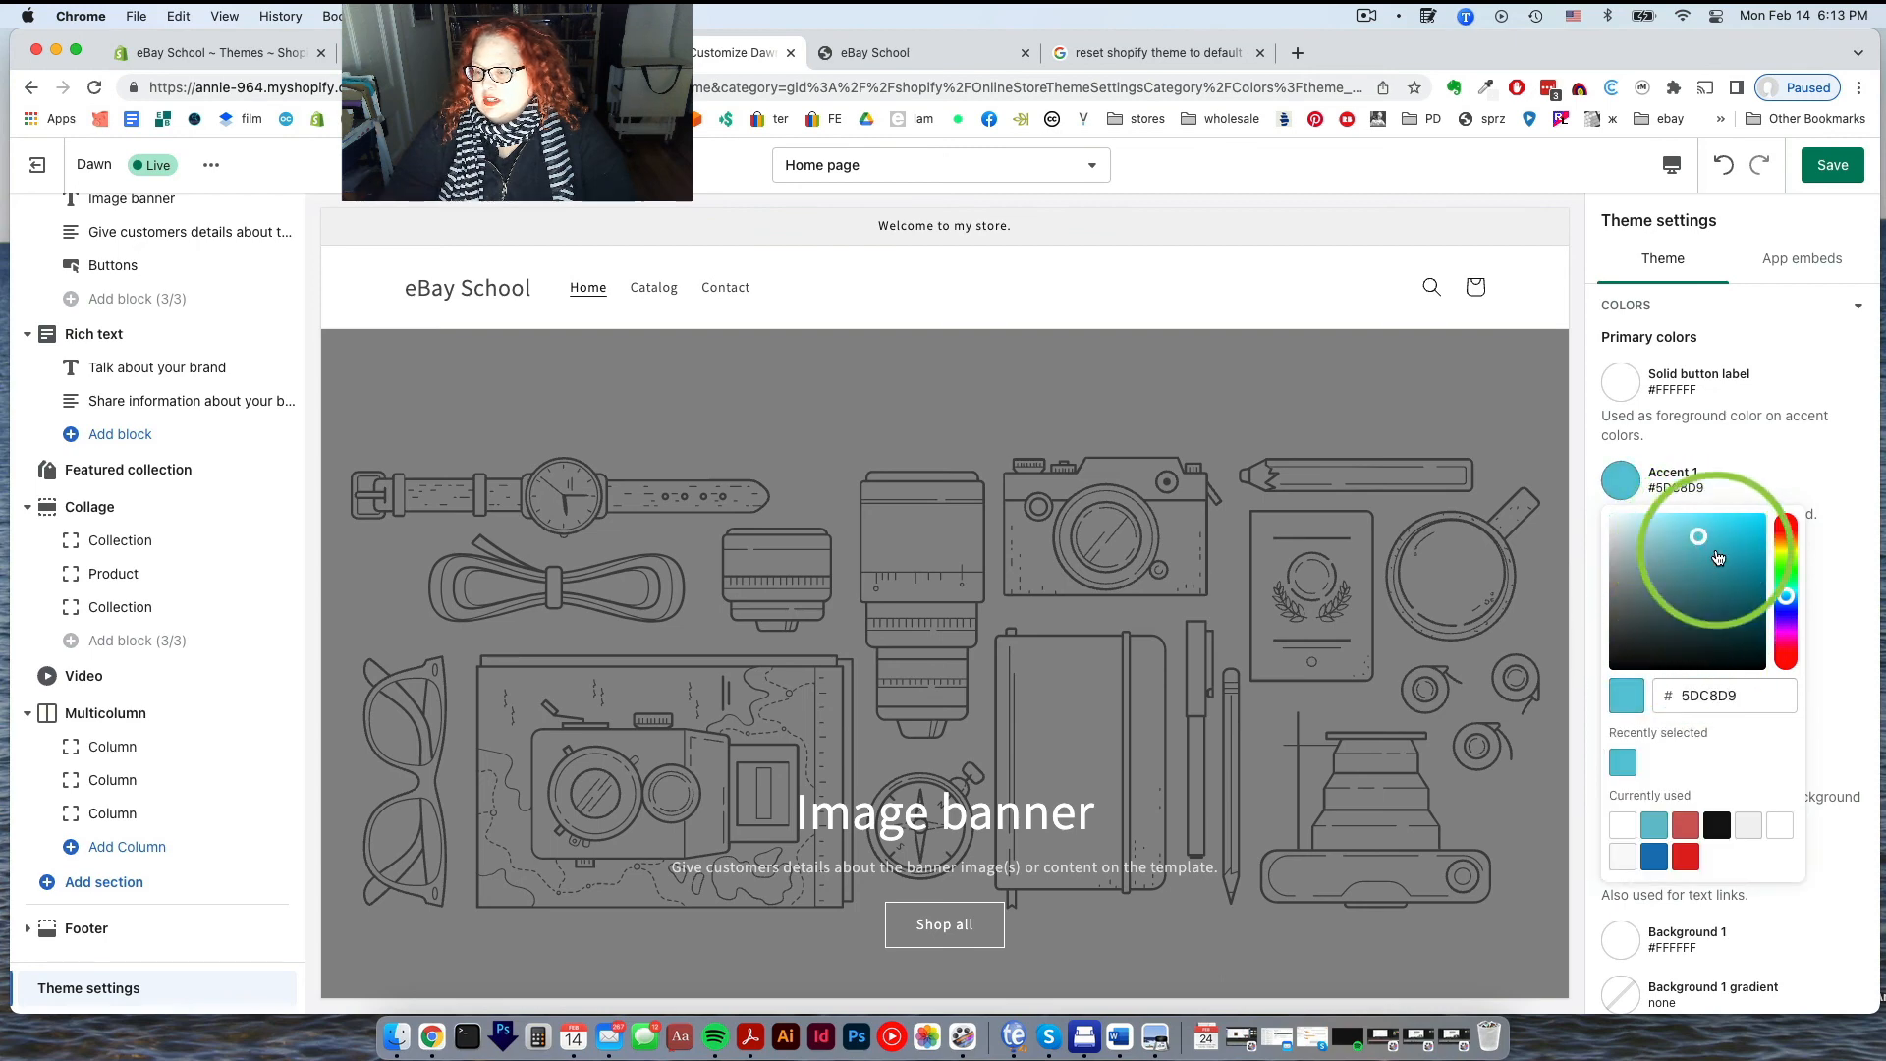
click(1783, 558)
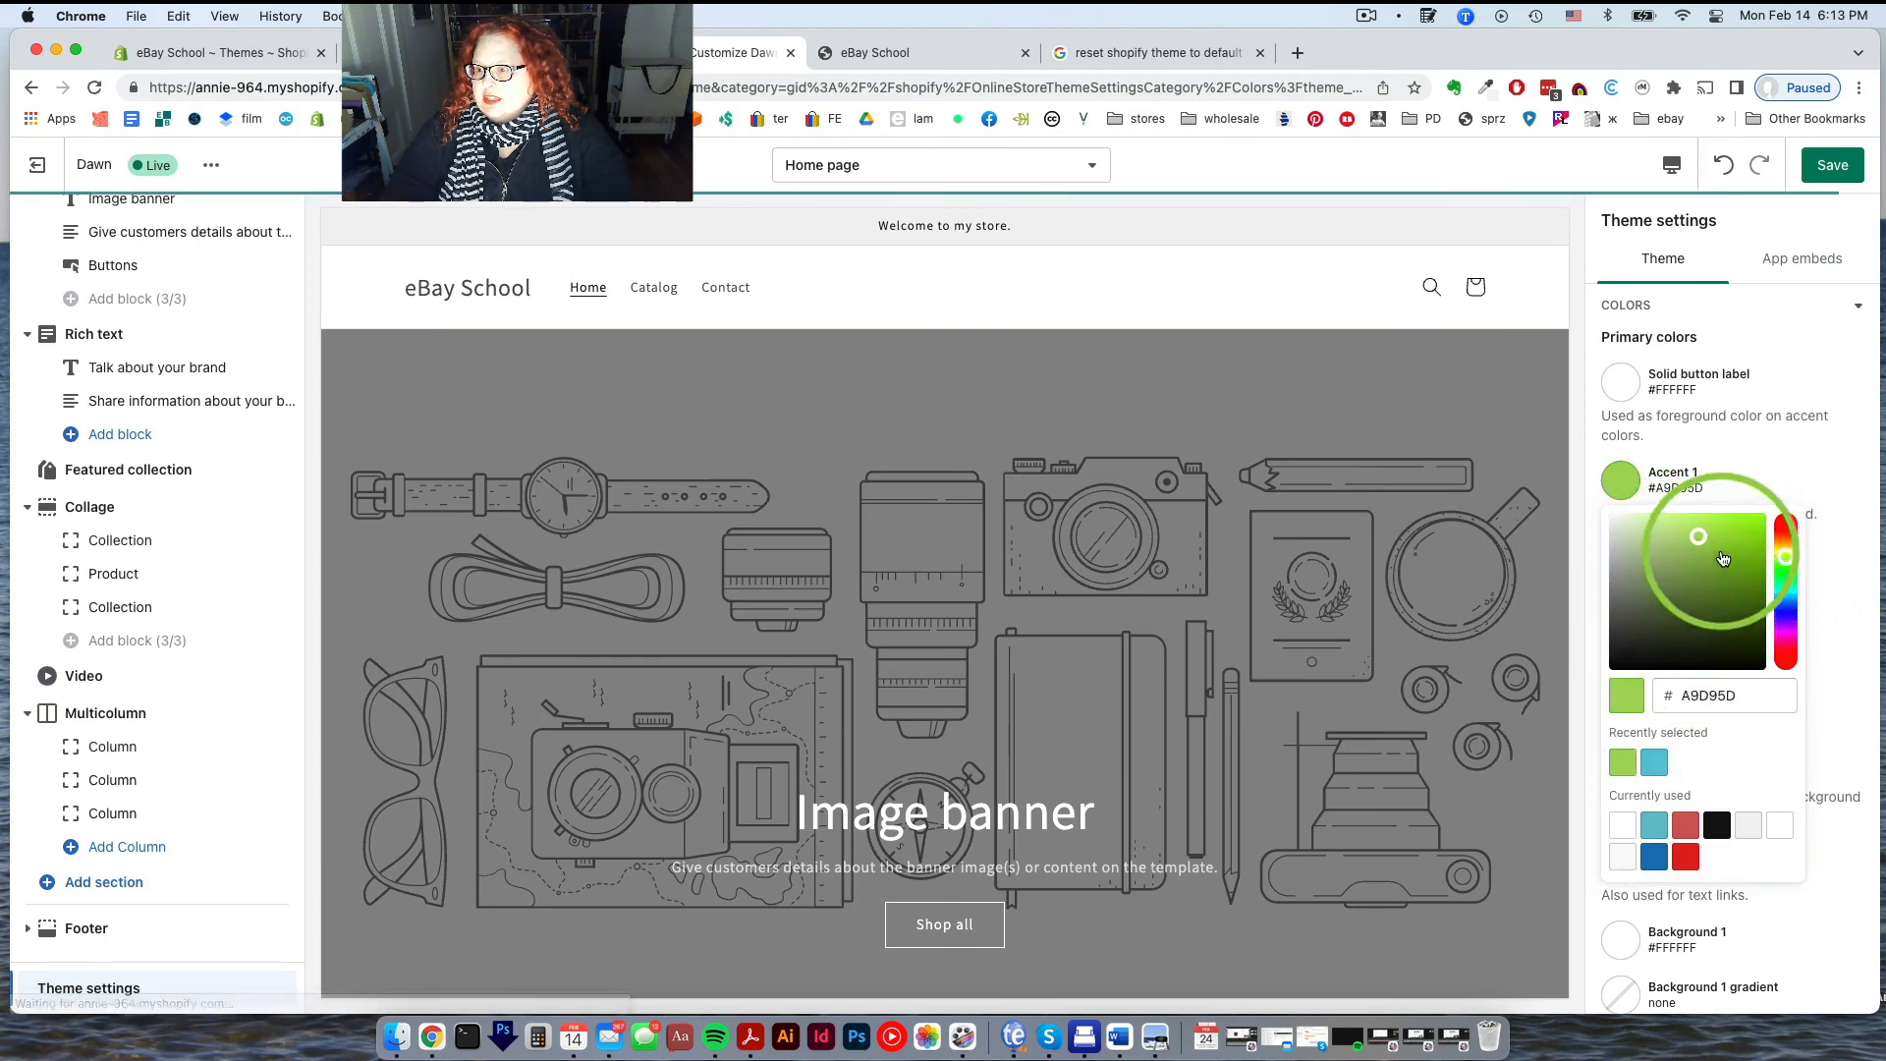
mouse_move(1718, 552)
mouse_down()
mouse_move(1688, 576)
mouse_move(1725, 527)
mouse_move(1702, 538)
mouse_up()
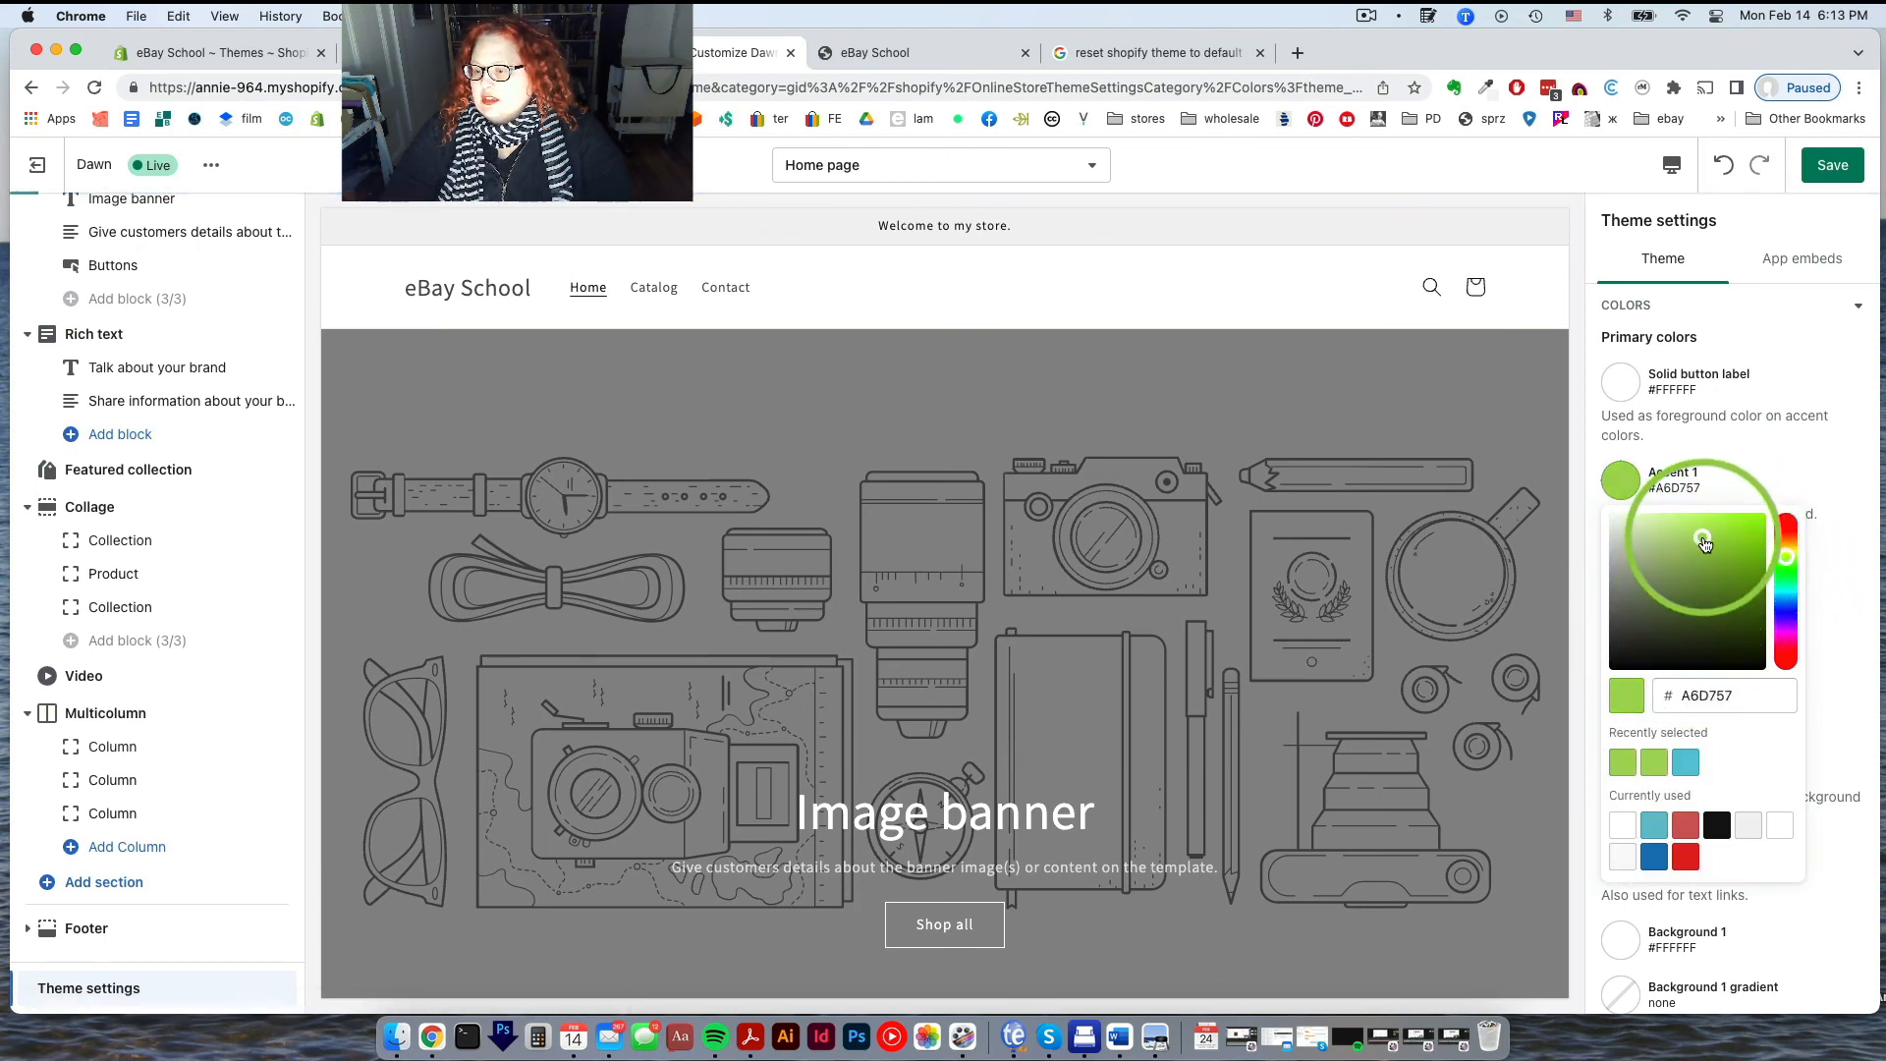
click(1682, 766)
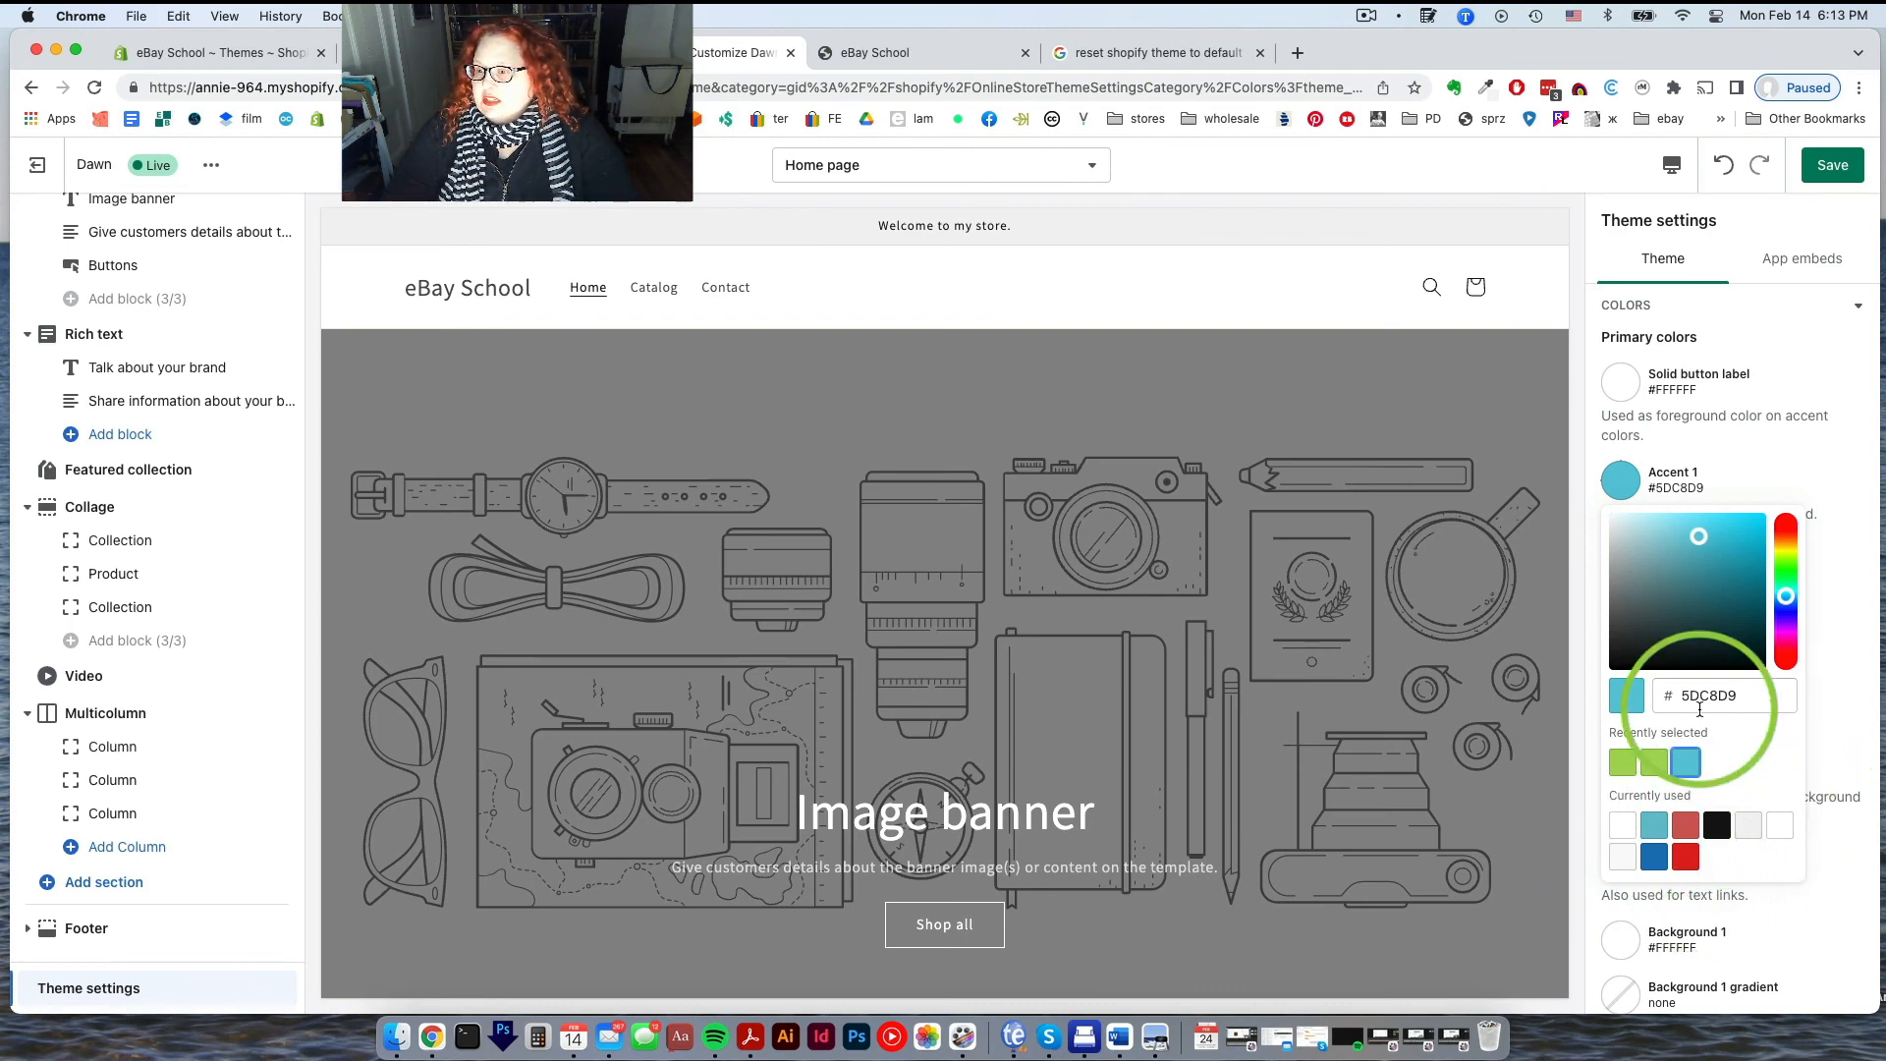
drag(1742, 695, 1653, 693)
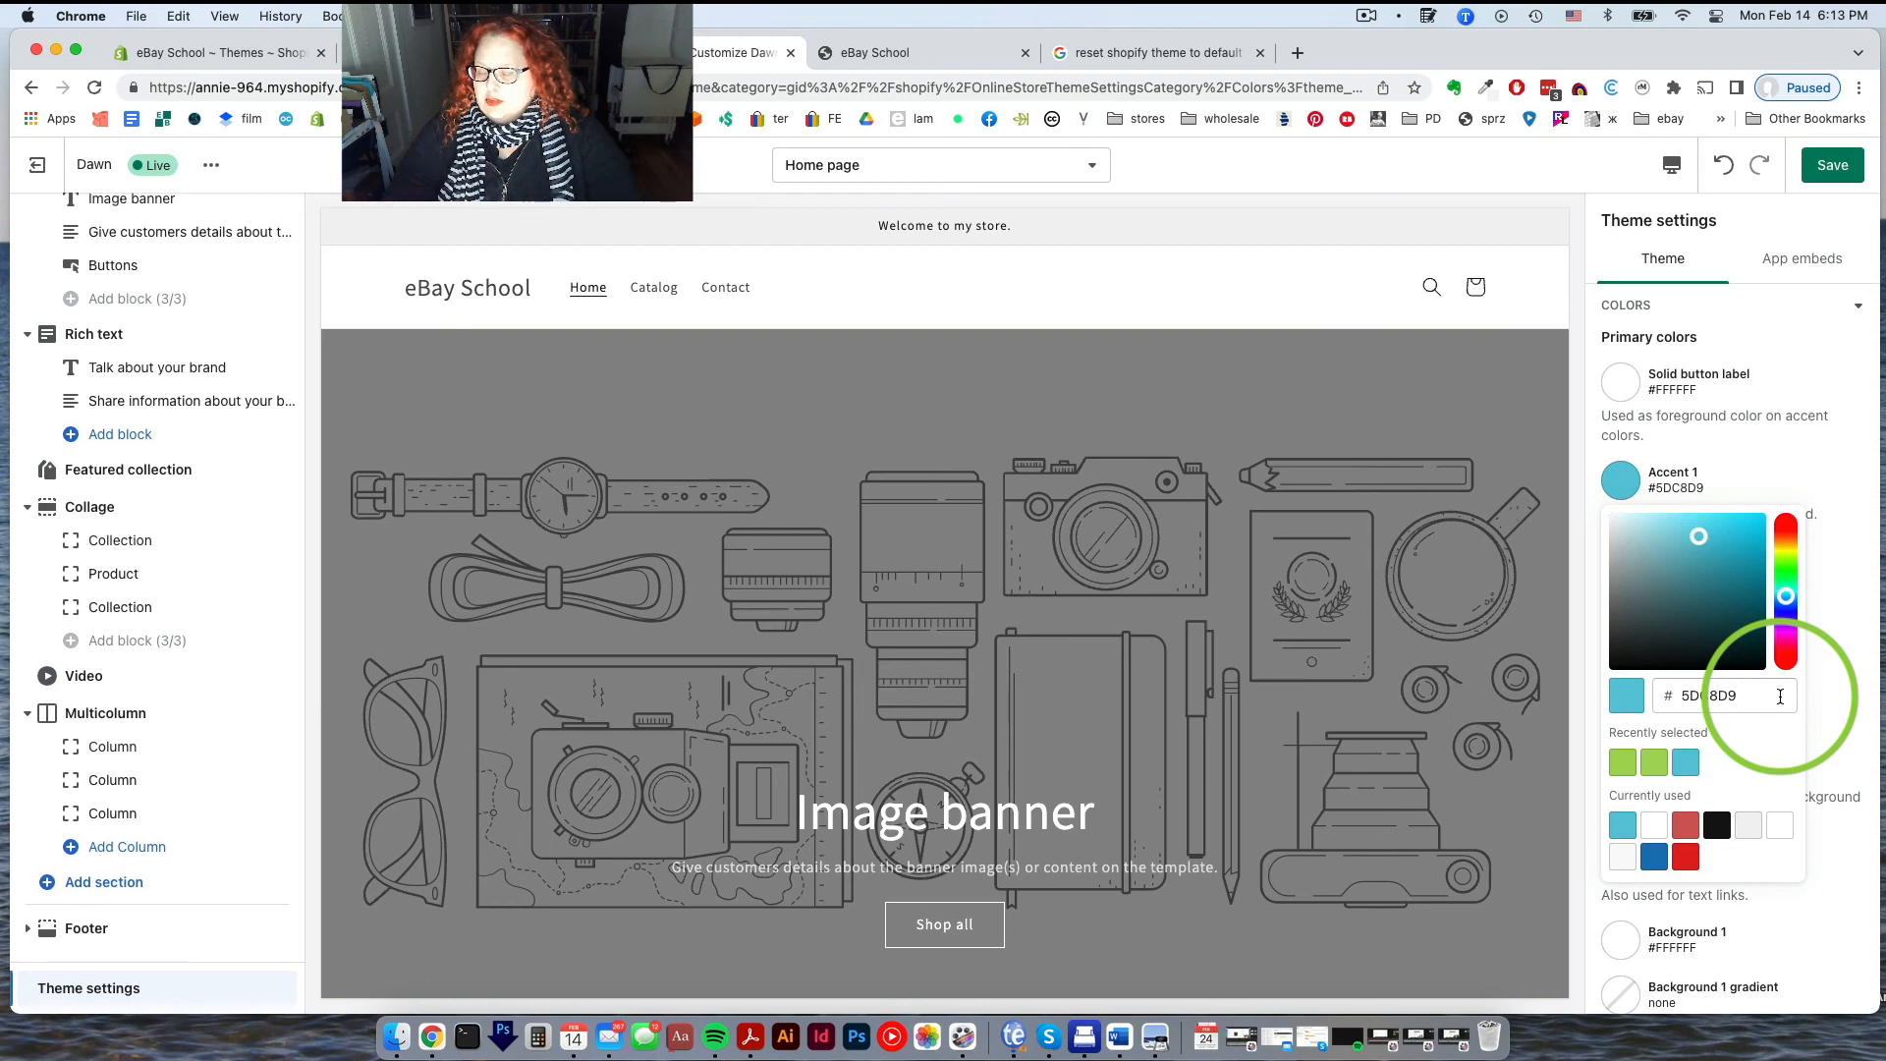
click(1833, 536)
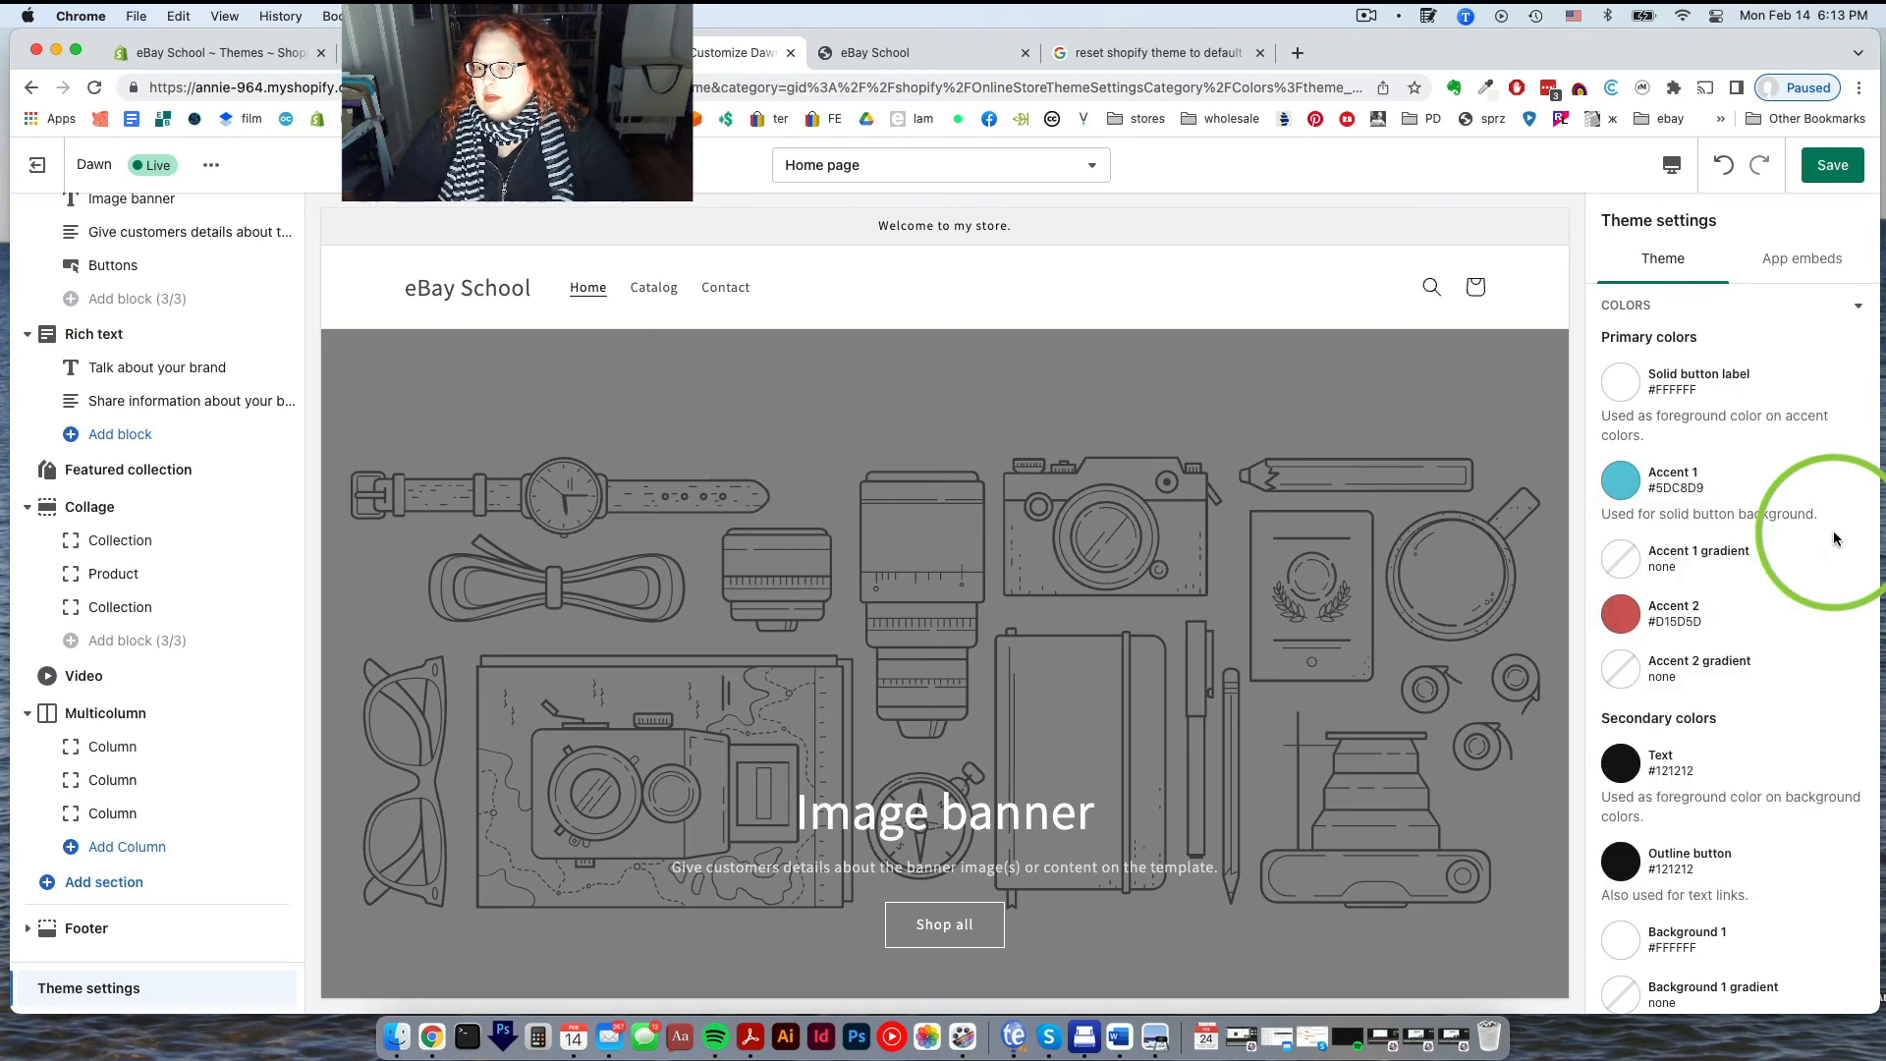
Apply the orange radial gradient preset to the Accent 1 gradient
click(1622, 559)
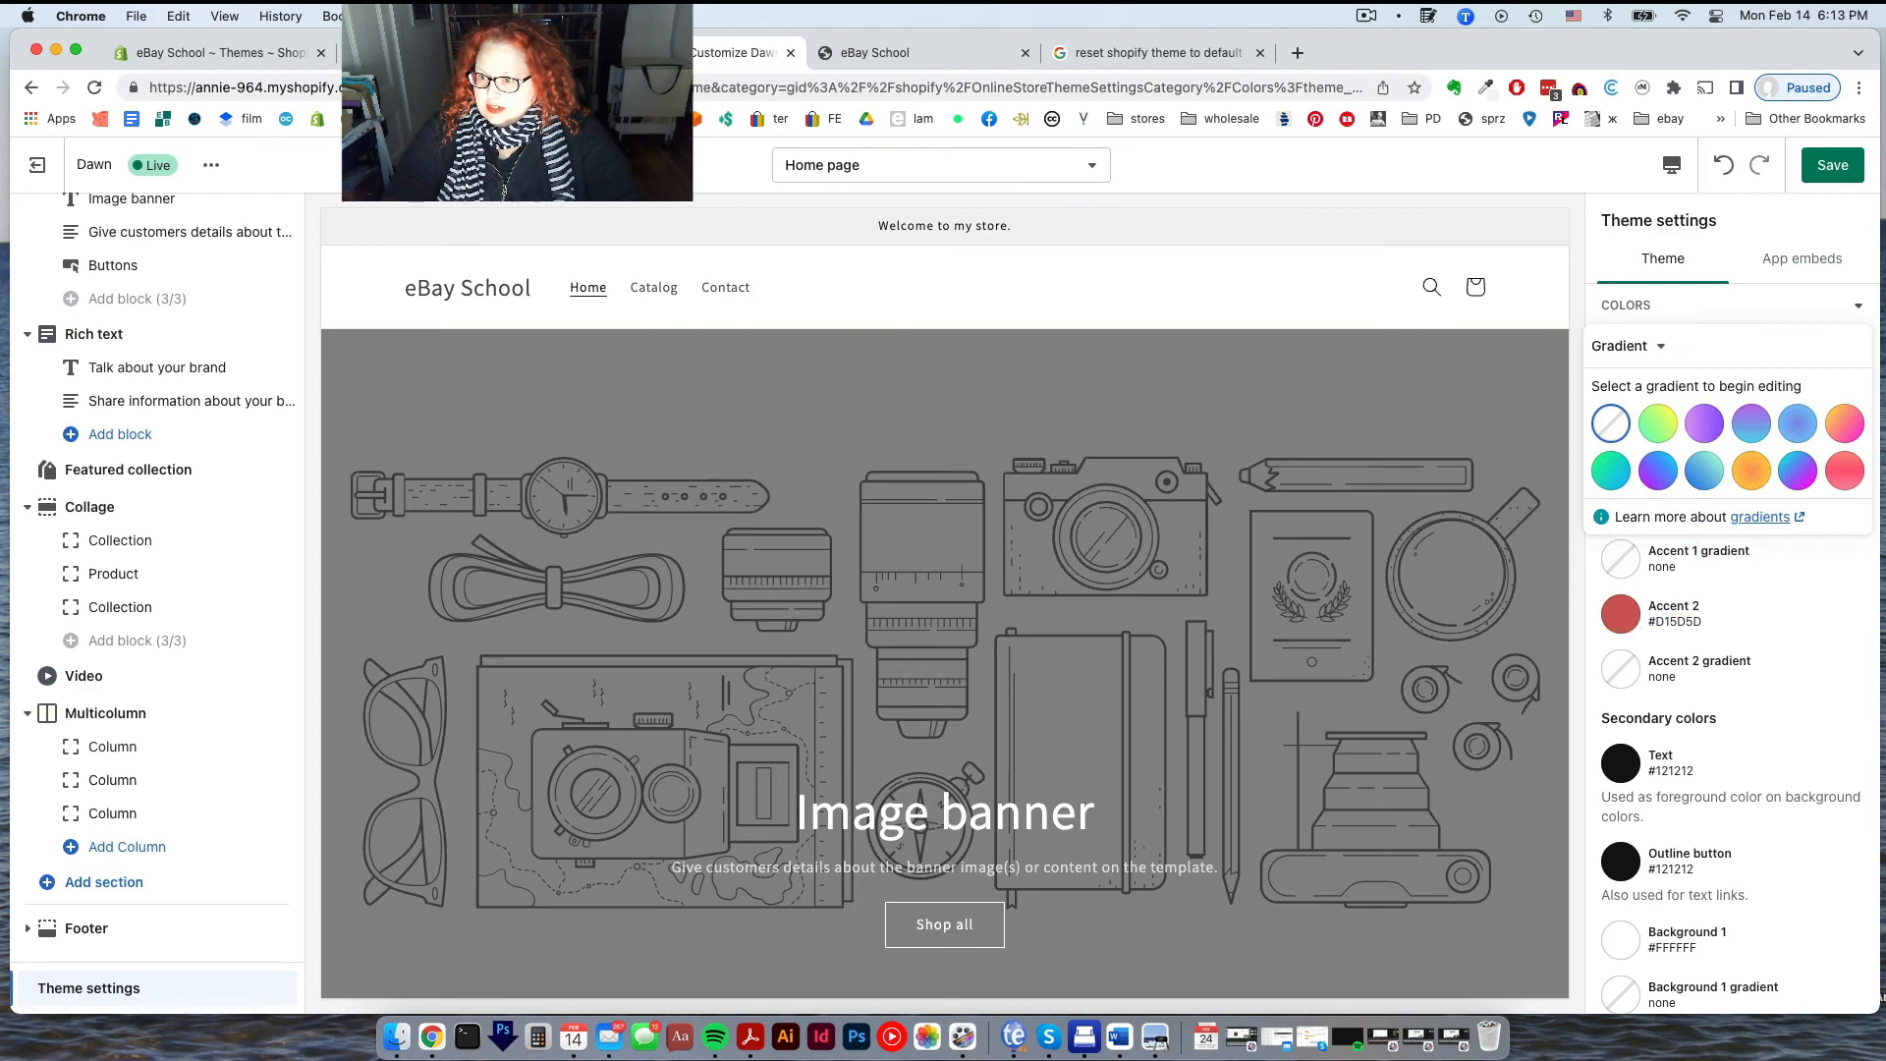
click(1751, 469)
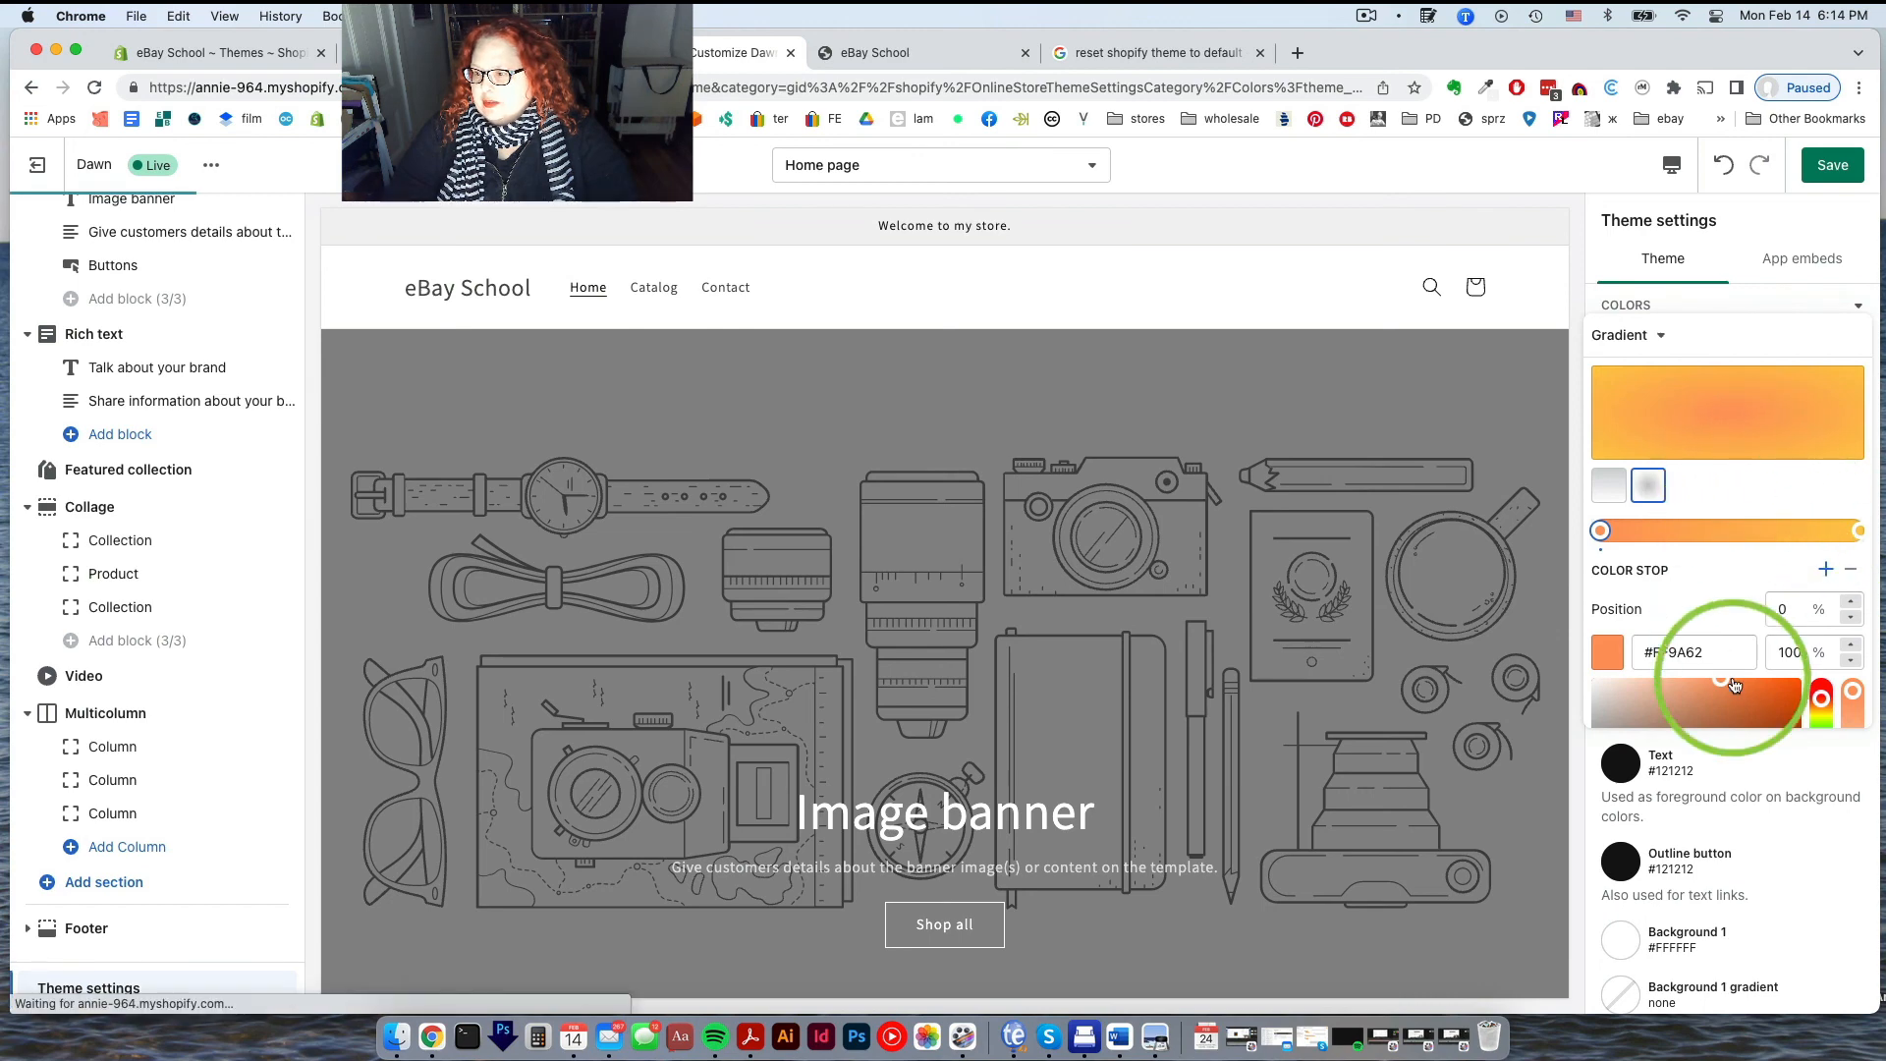
scroll(1731, 676, down, 3)
scroll(1732, 678, up, 3)
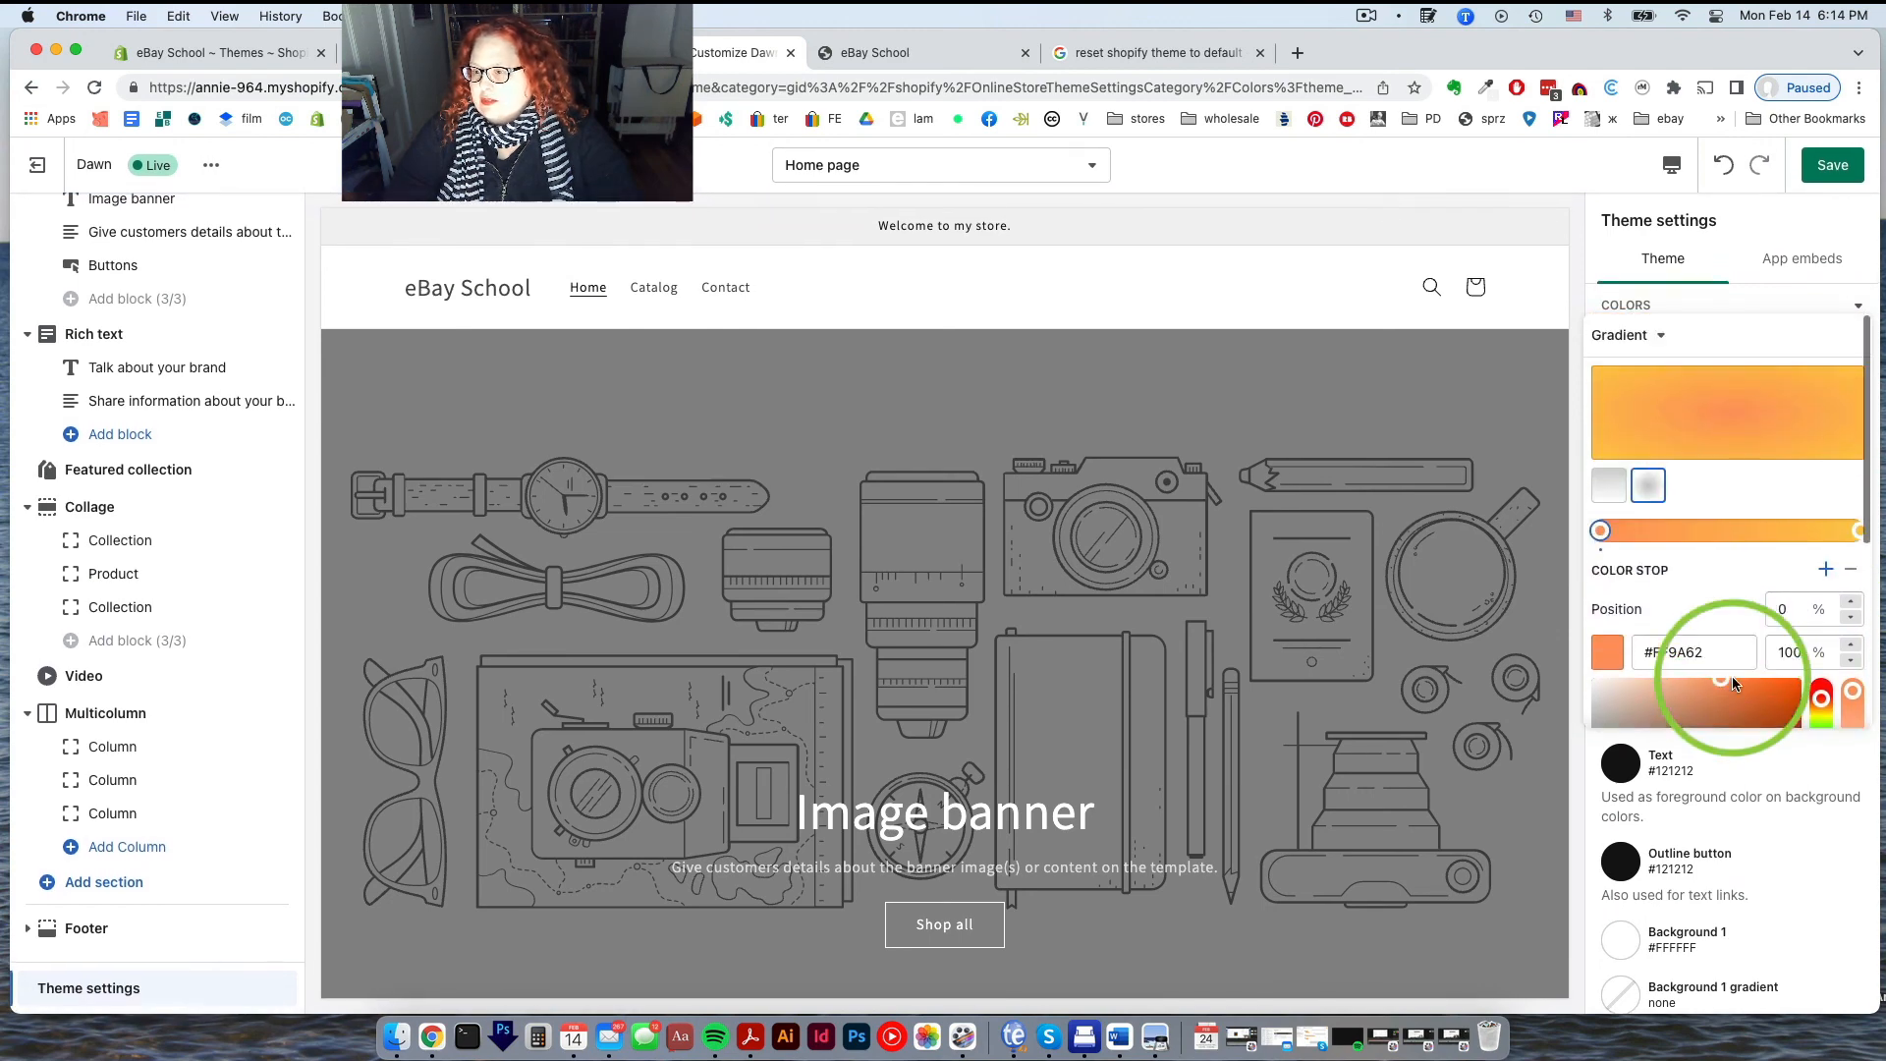
click(1660, 337)
click(1758, 813)
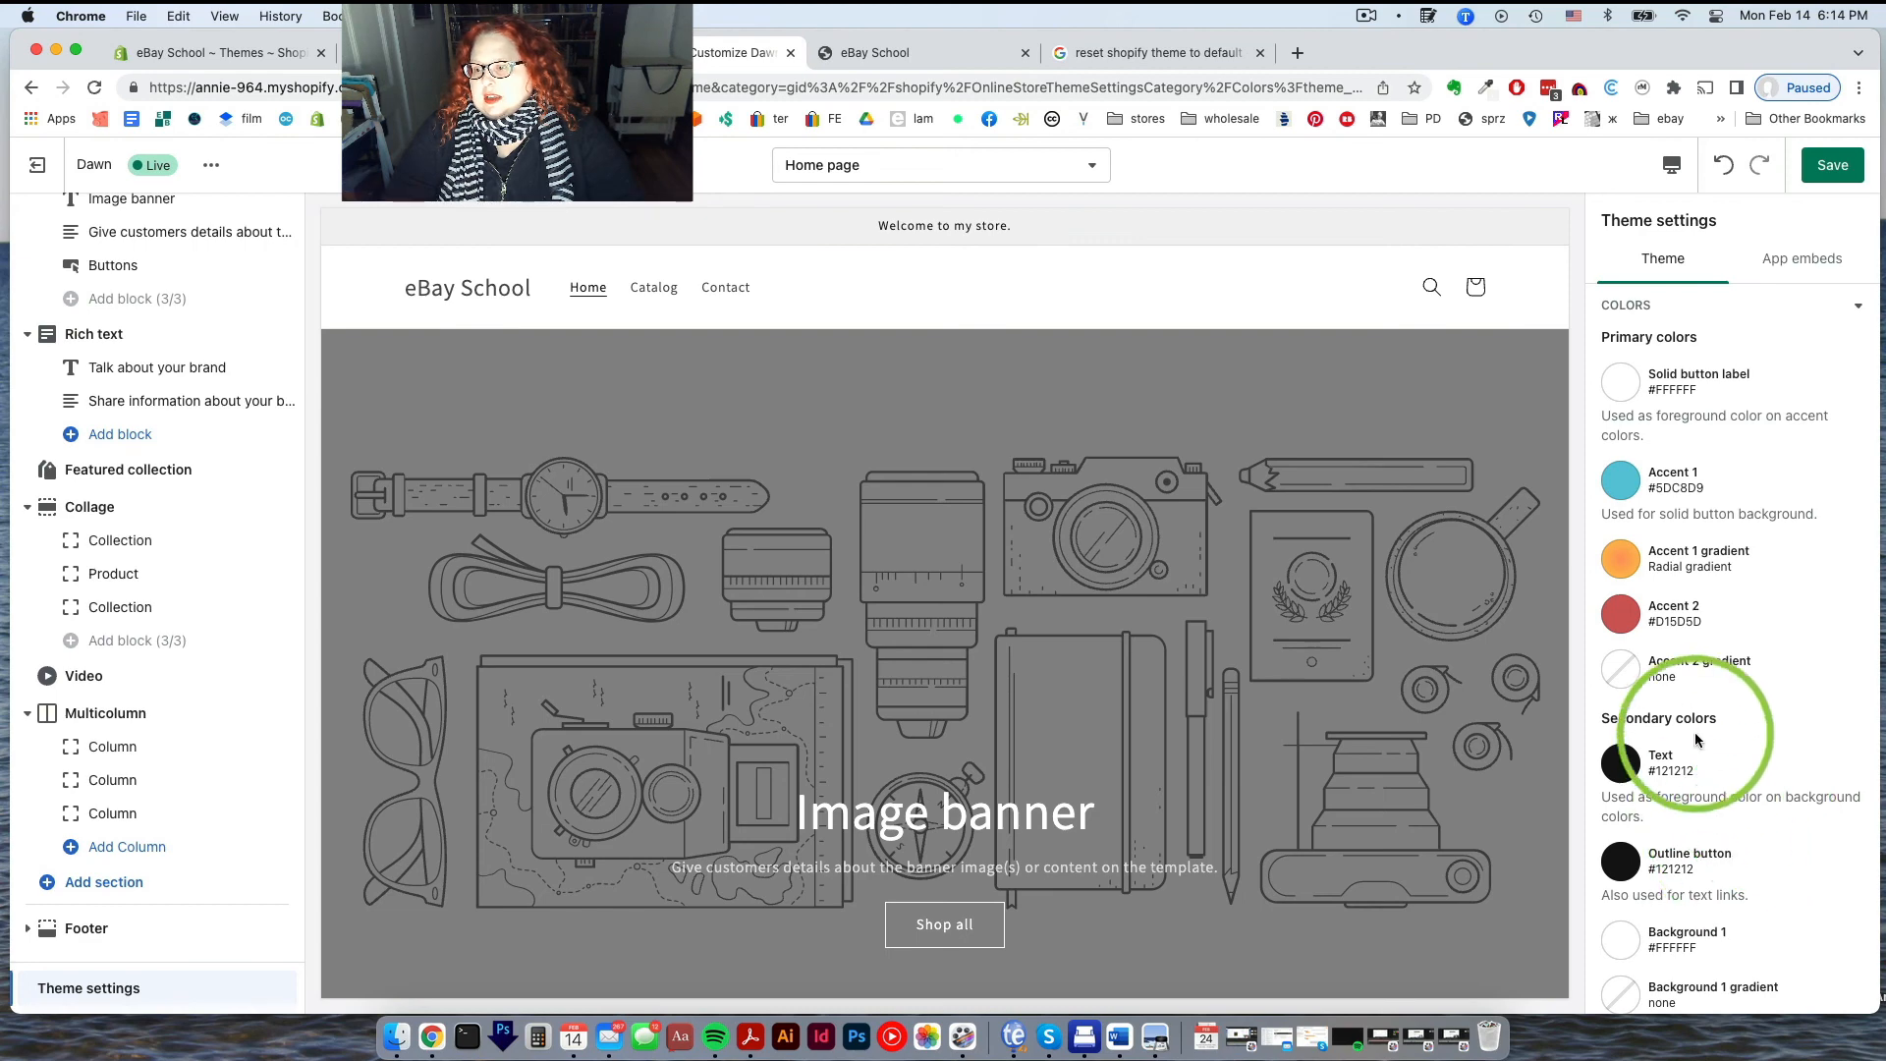
Review the remaining color settings, and switch from the Colors category to Typography
scroll(1754, 668, down, 10)
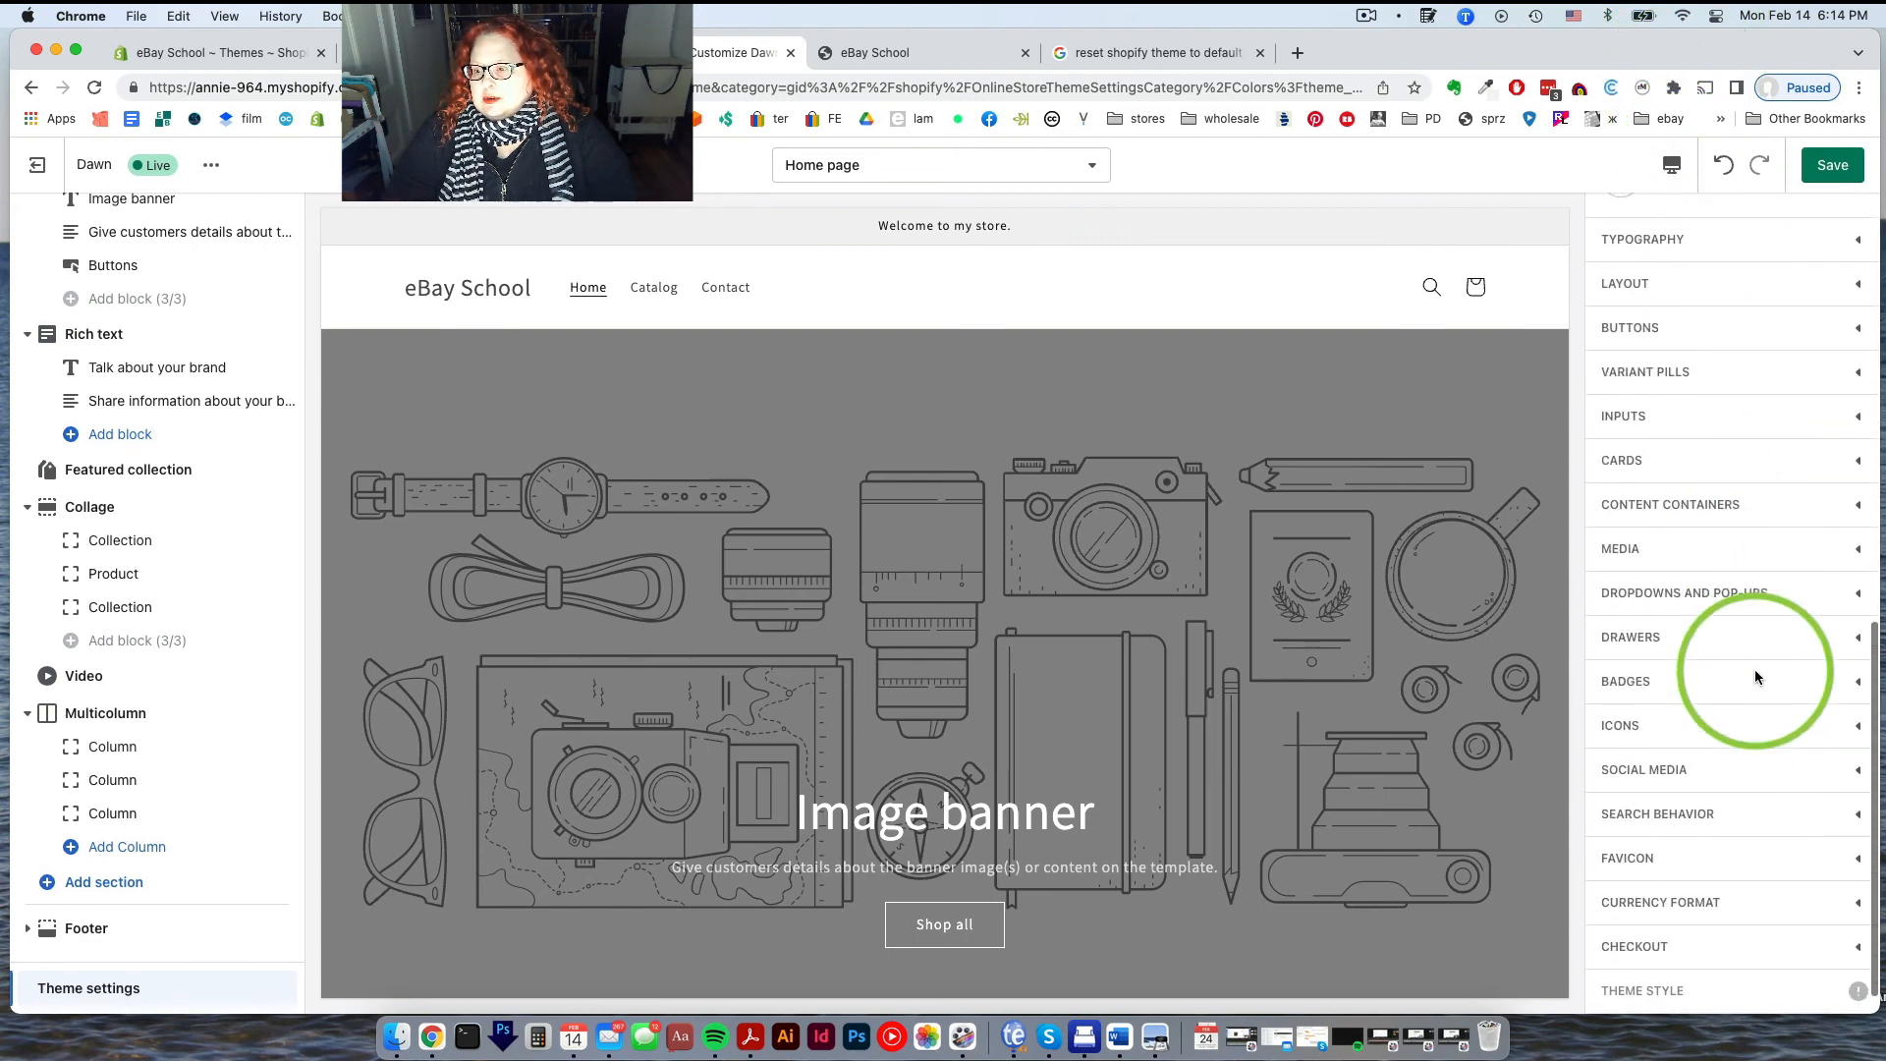
scroll(1754, 669, up, 8)
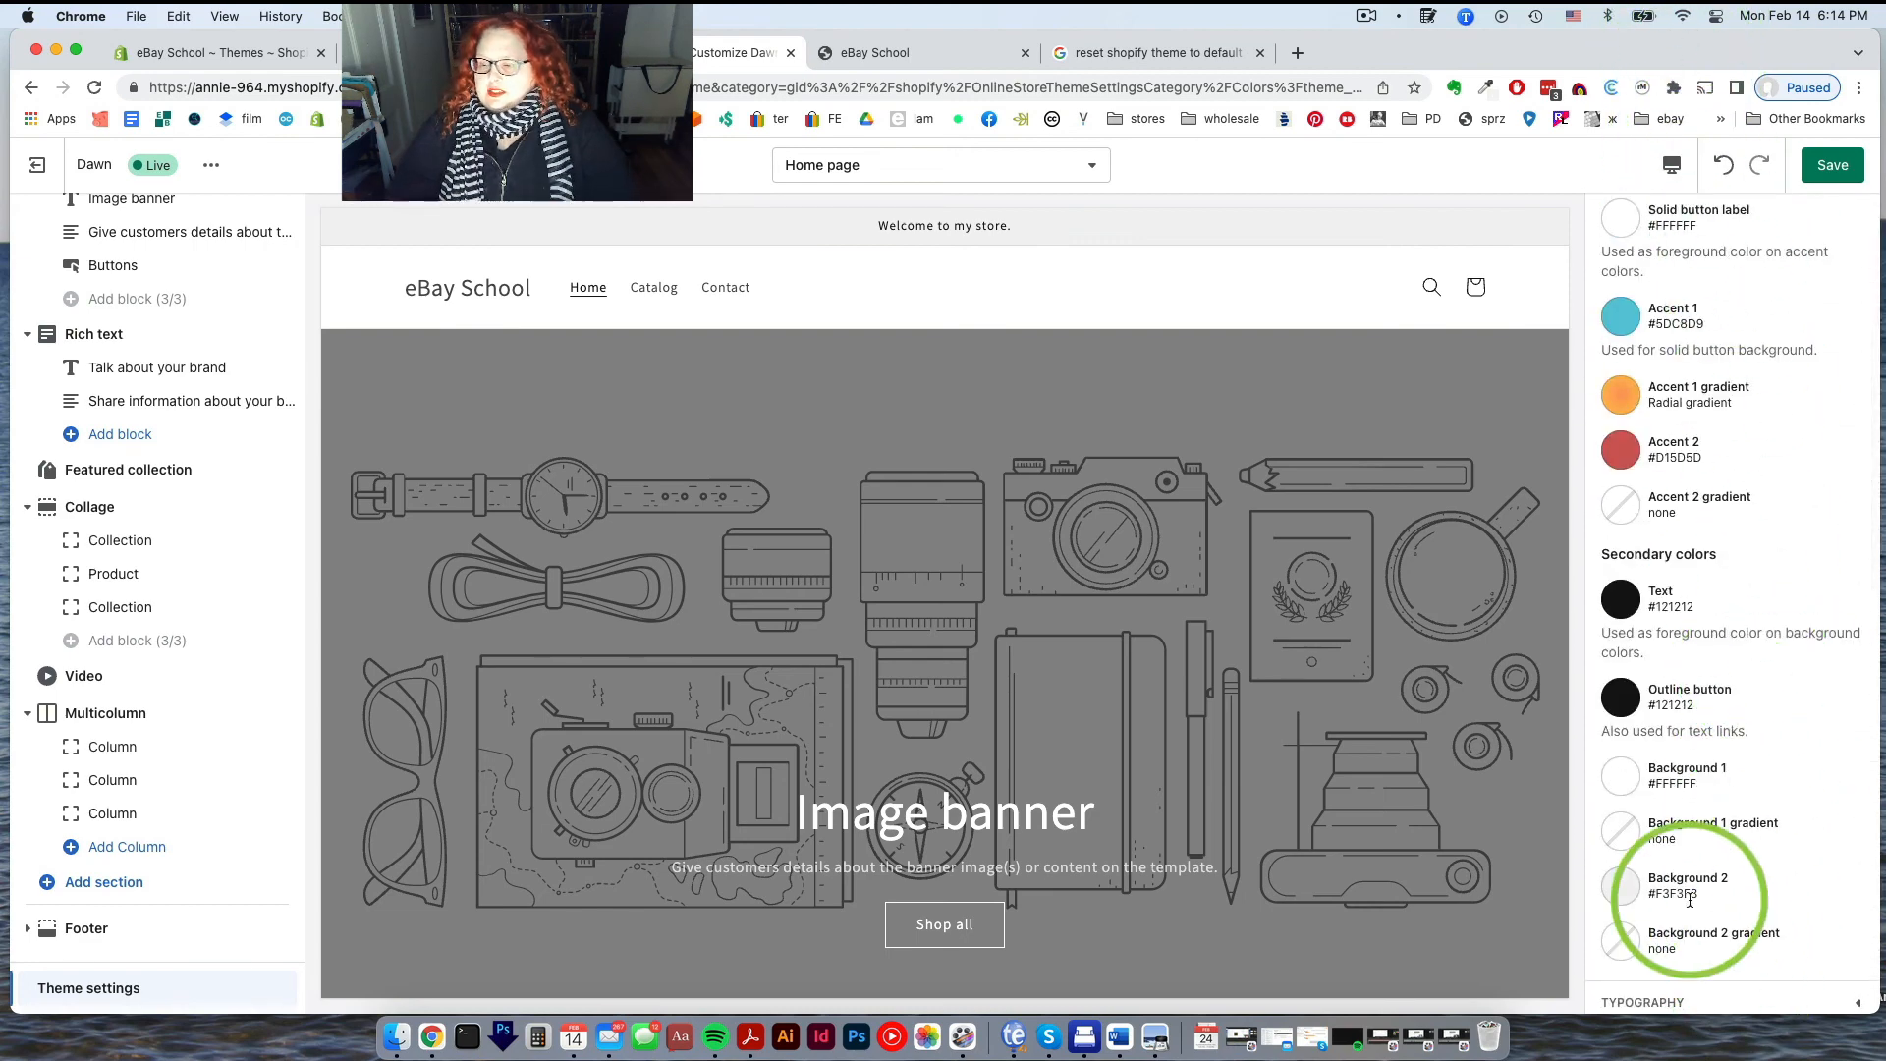
scroll(1689, 900, down, 2)
scroll(1690, 900, up, 4)
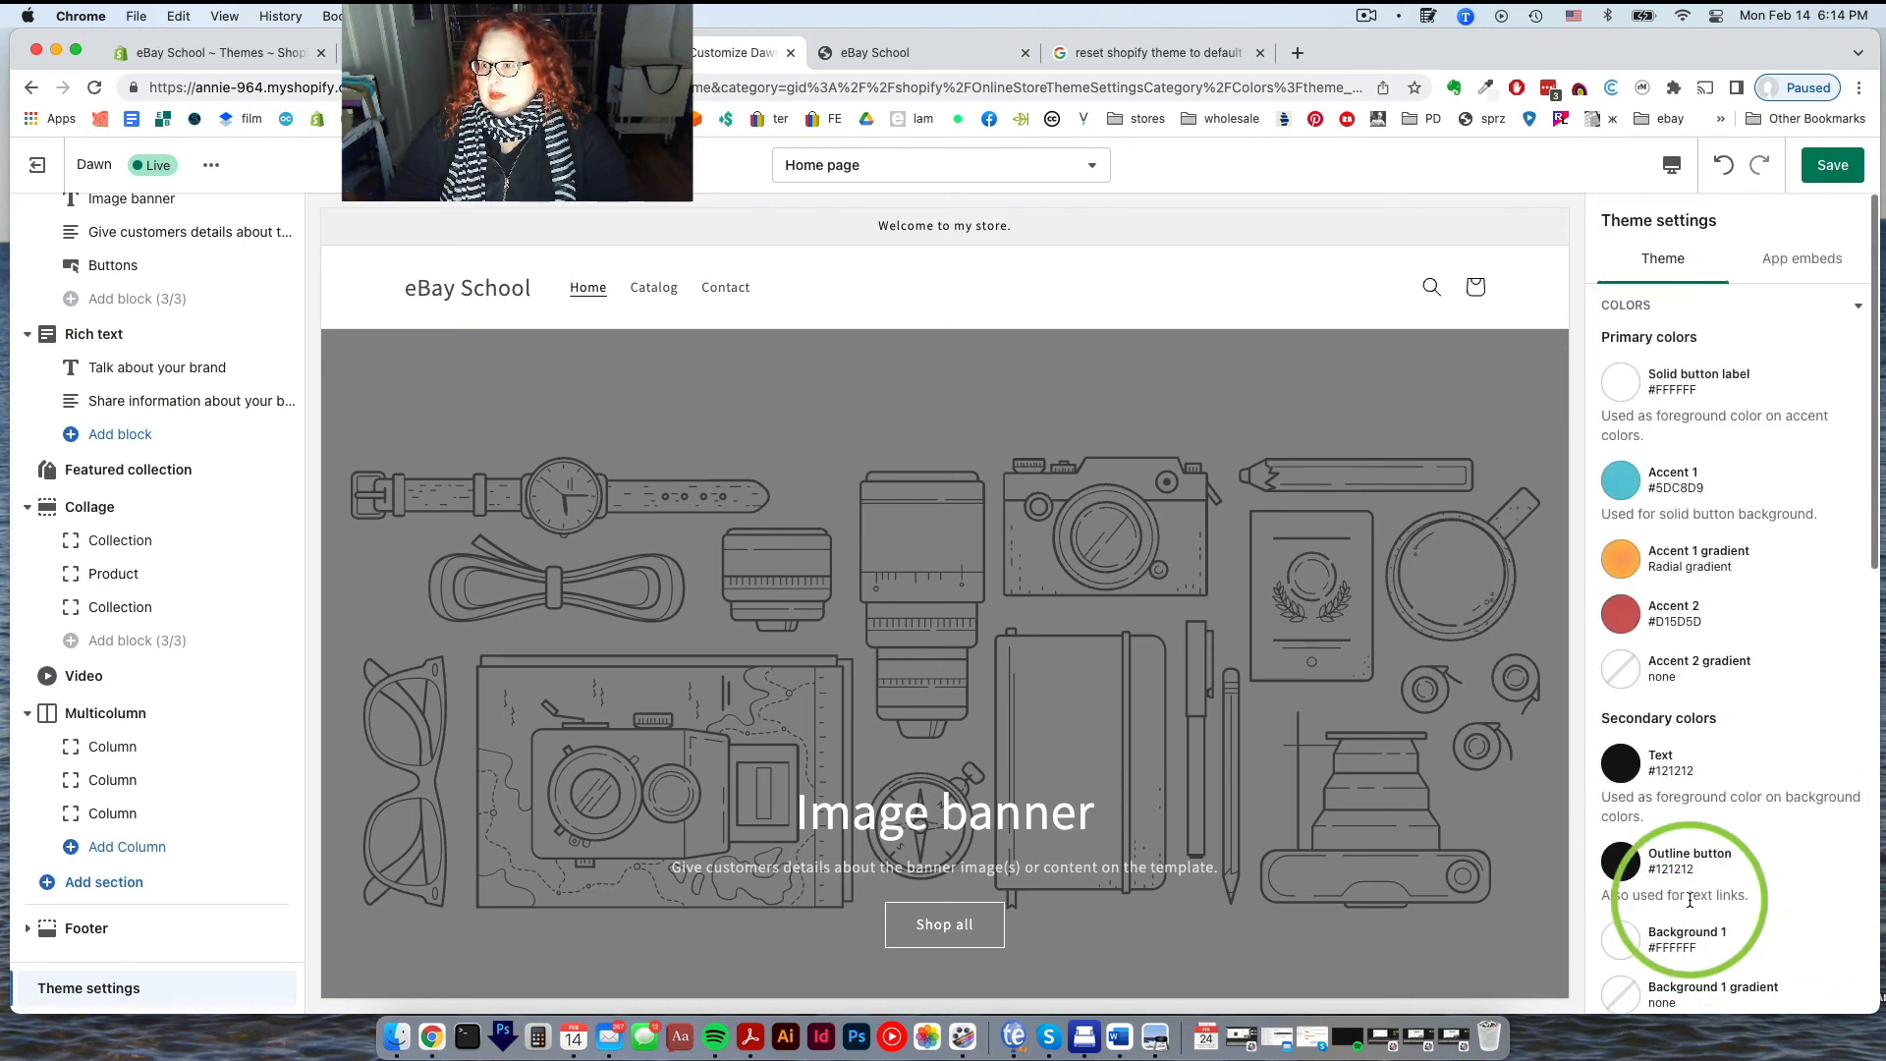
click(1851, 306)
click(1754, 349)
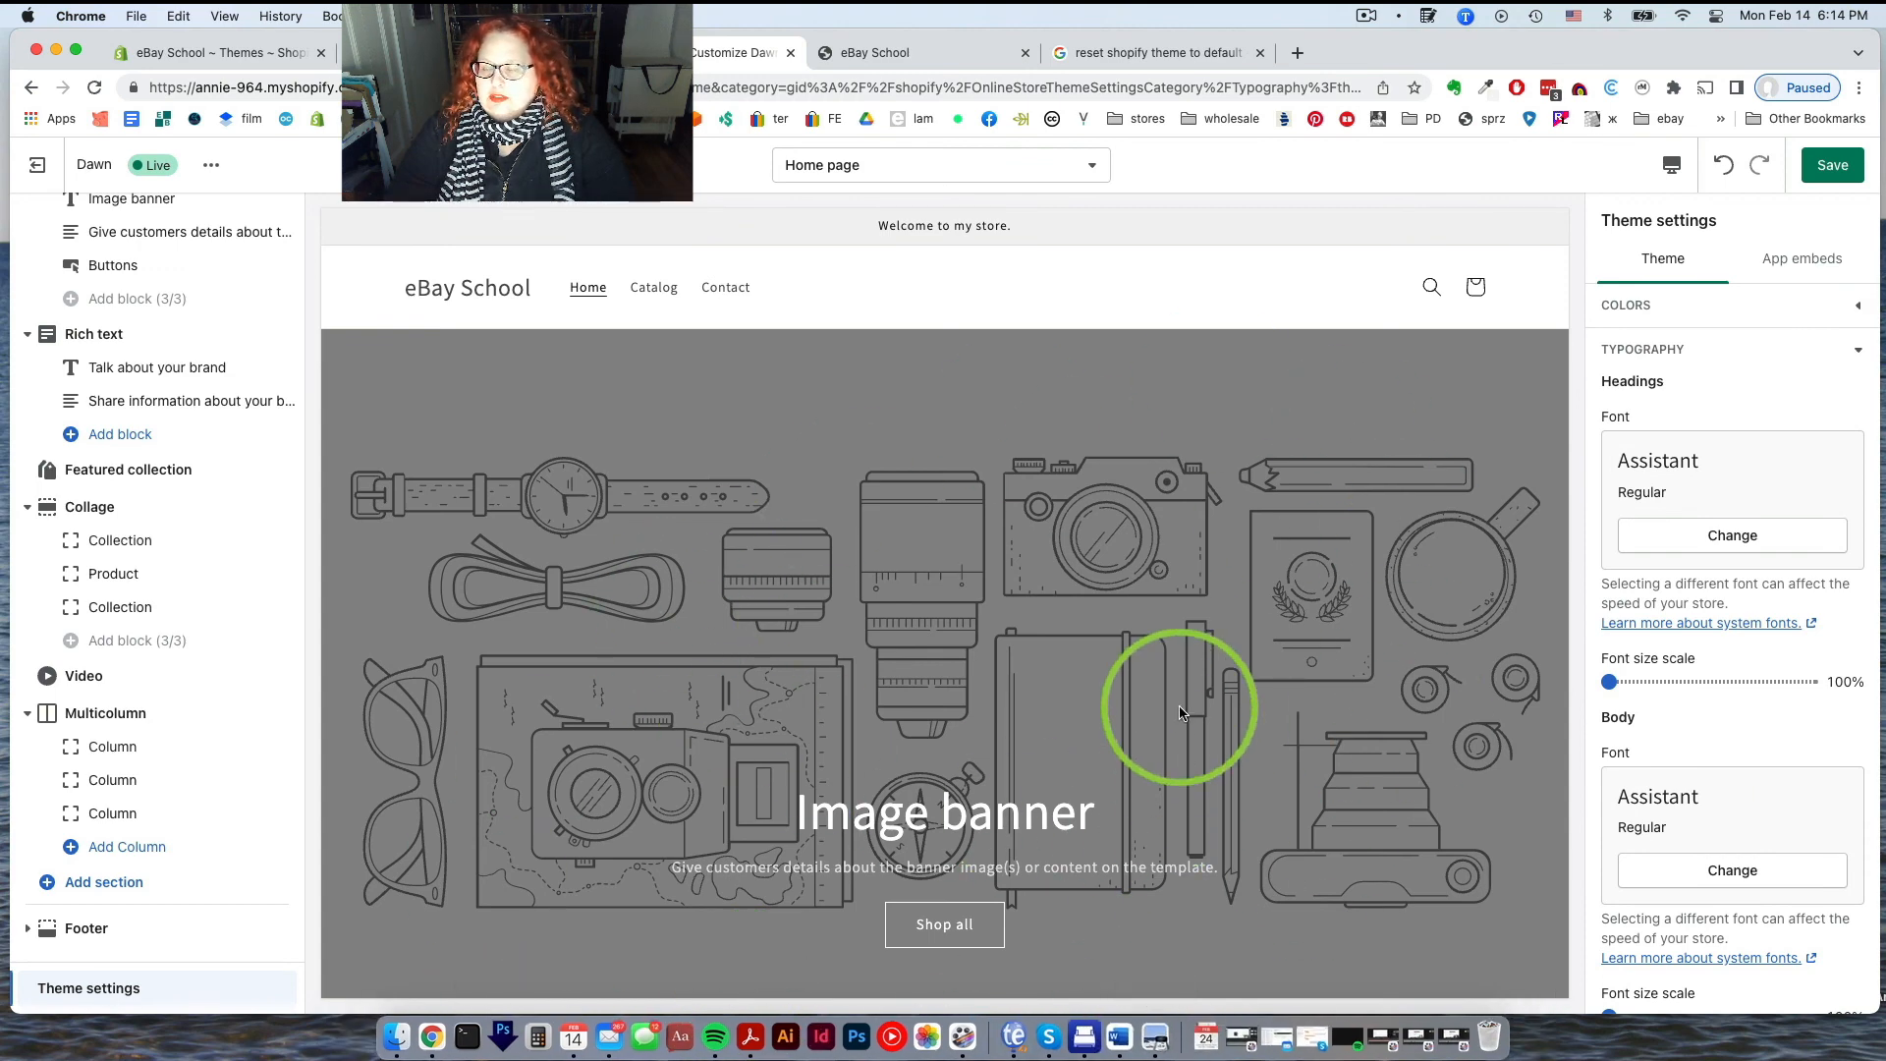
Browse the fonts available for headings without choosing one, and examine the heading and body font settings
click(1762, 535)
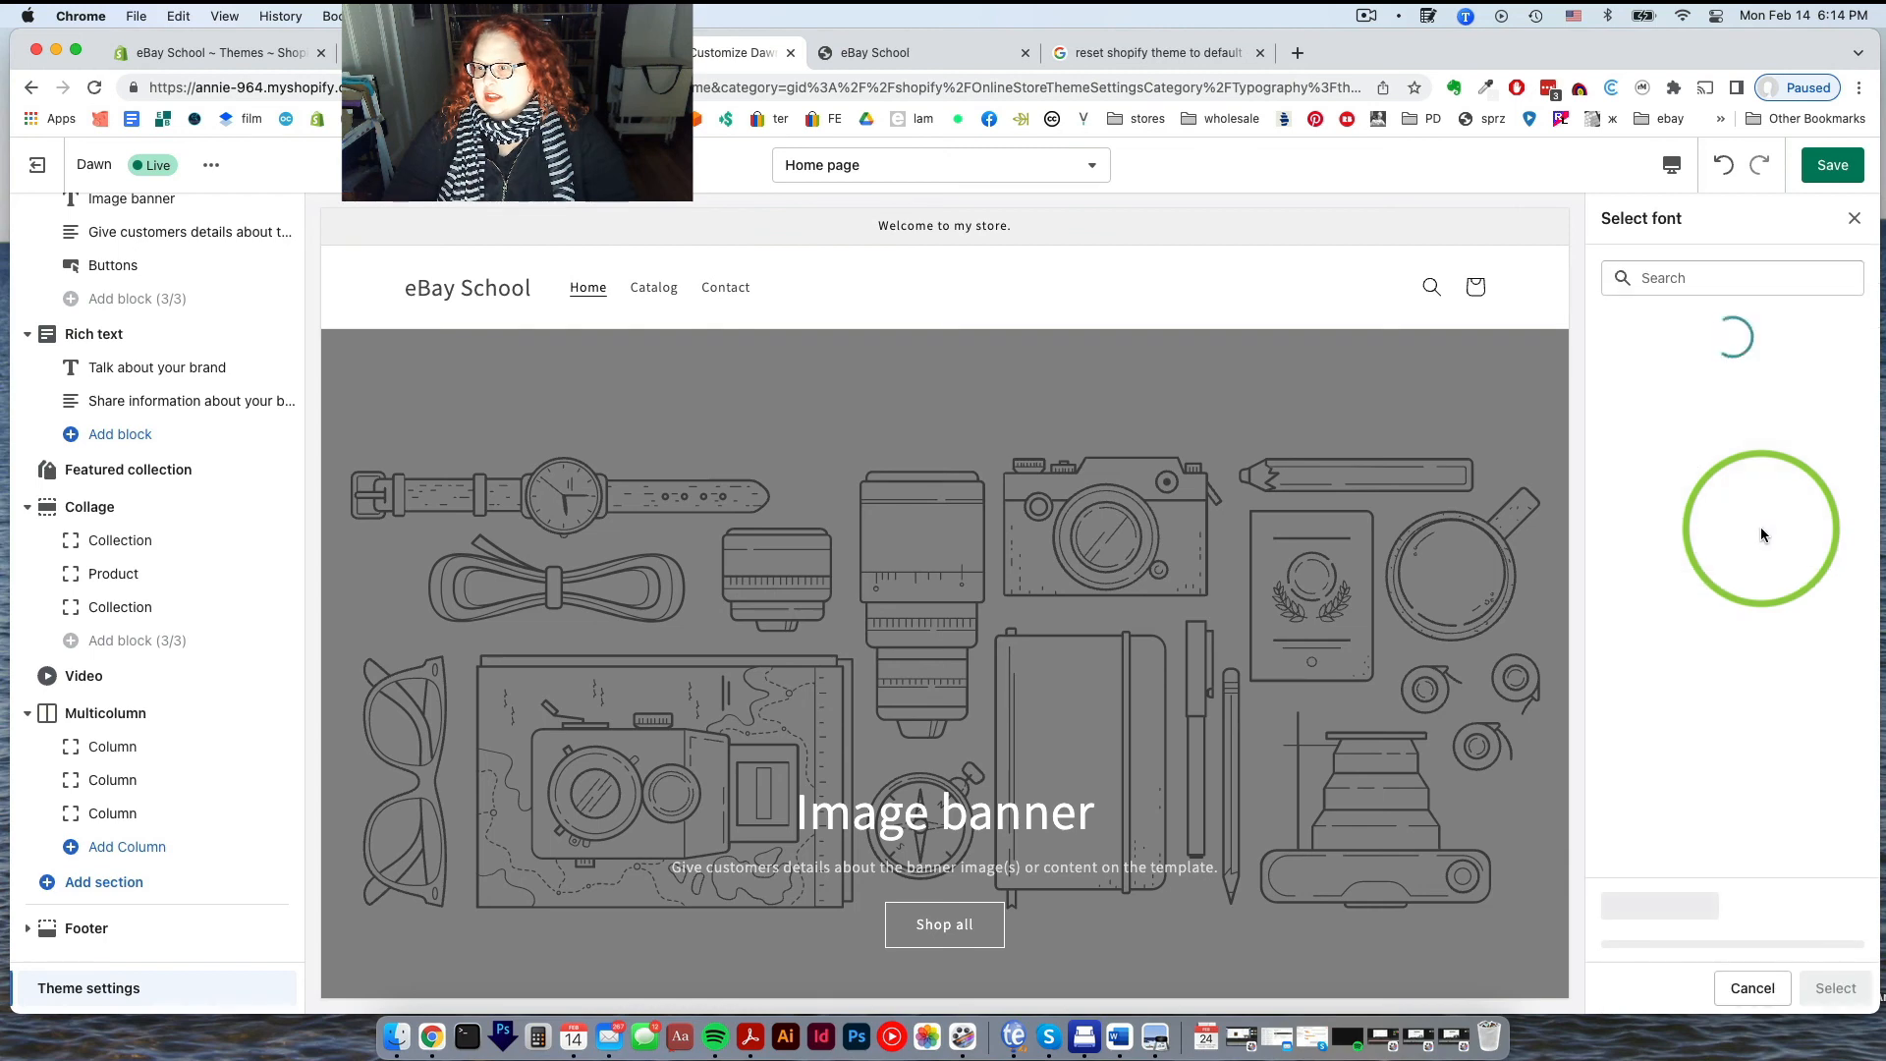
scroll(1763, 537, down, 5)
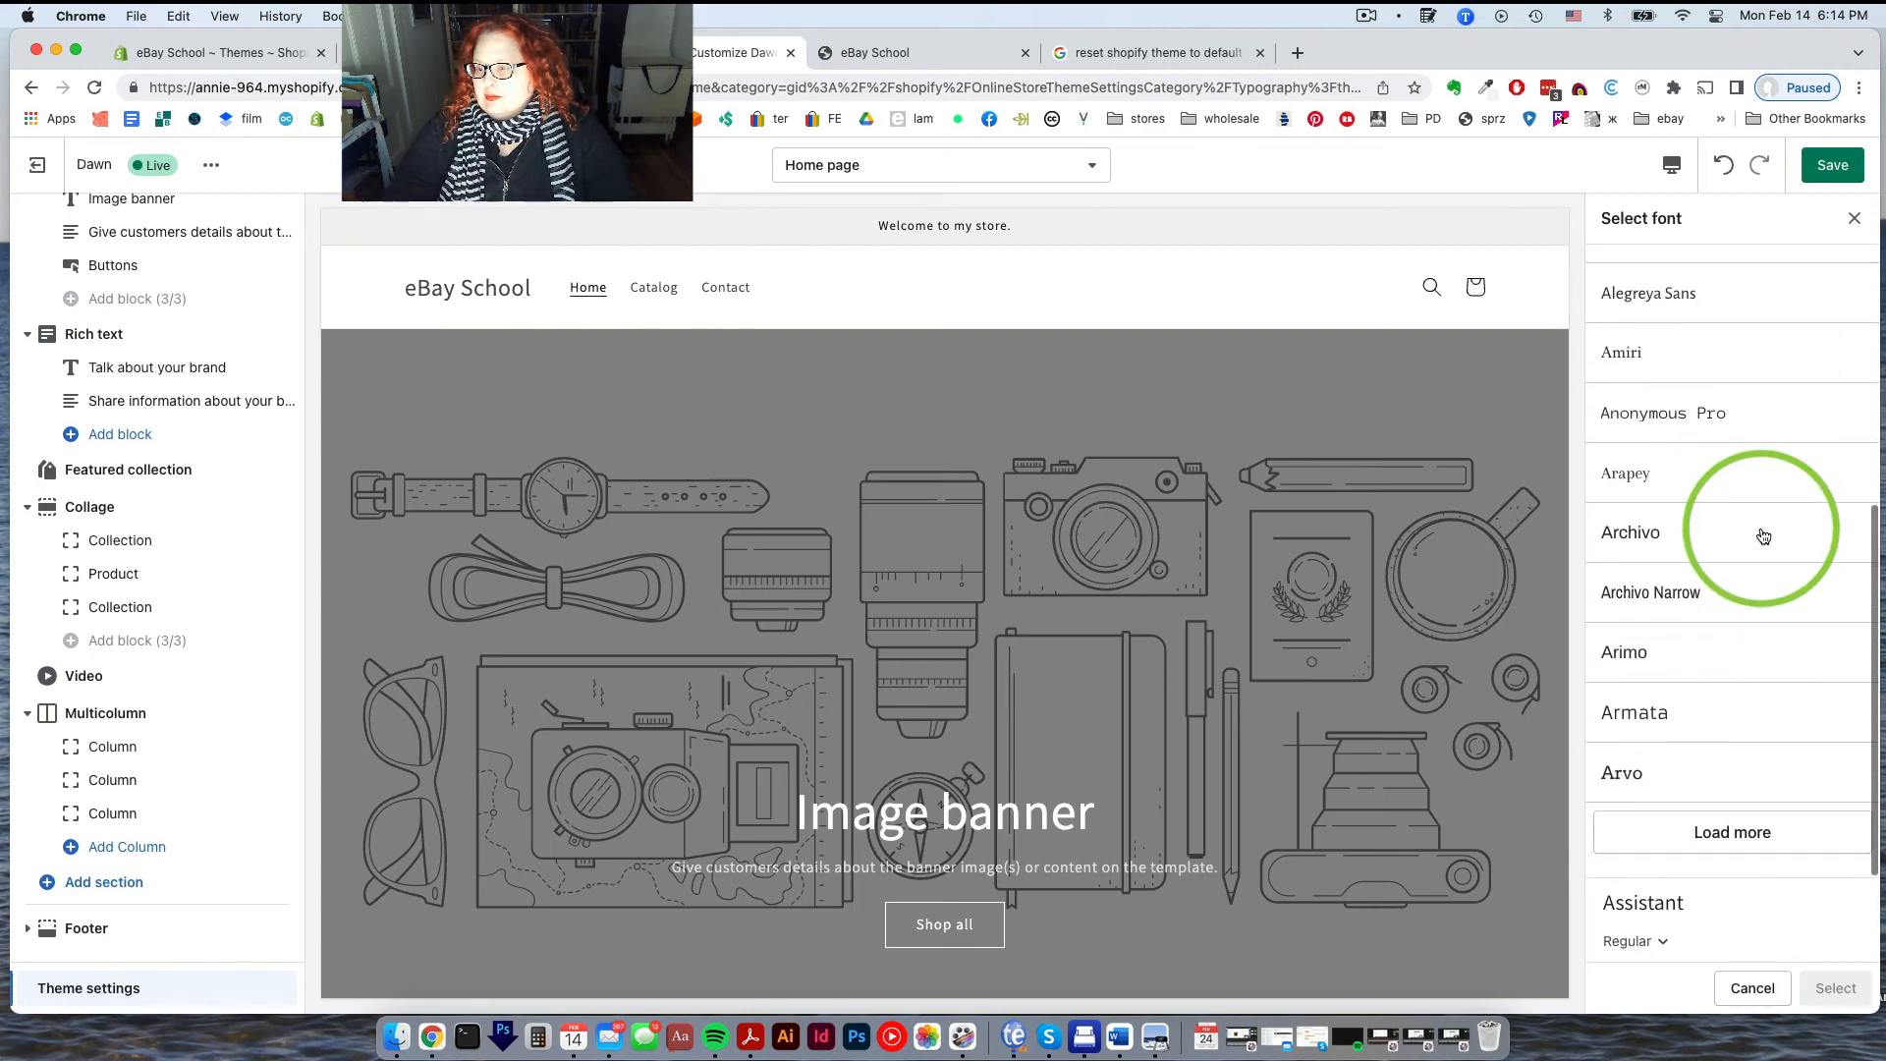
scroll(1763, 535, up, 5)
click(1854, 219)
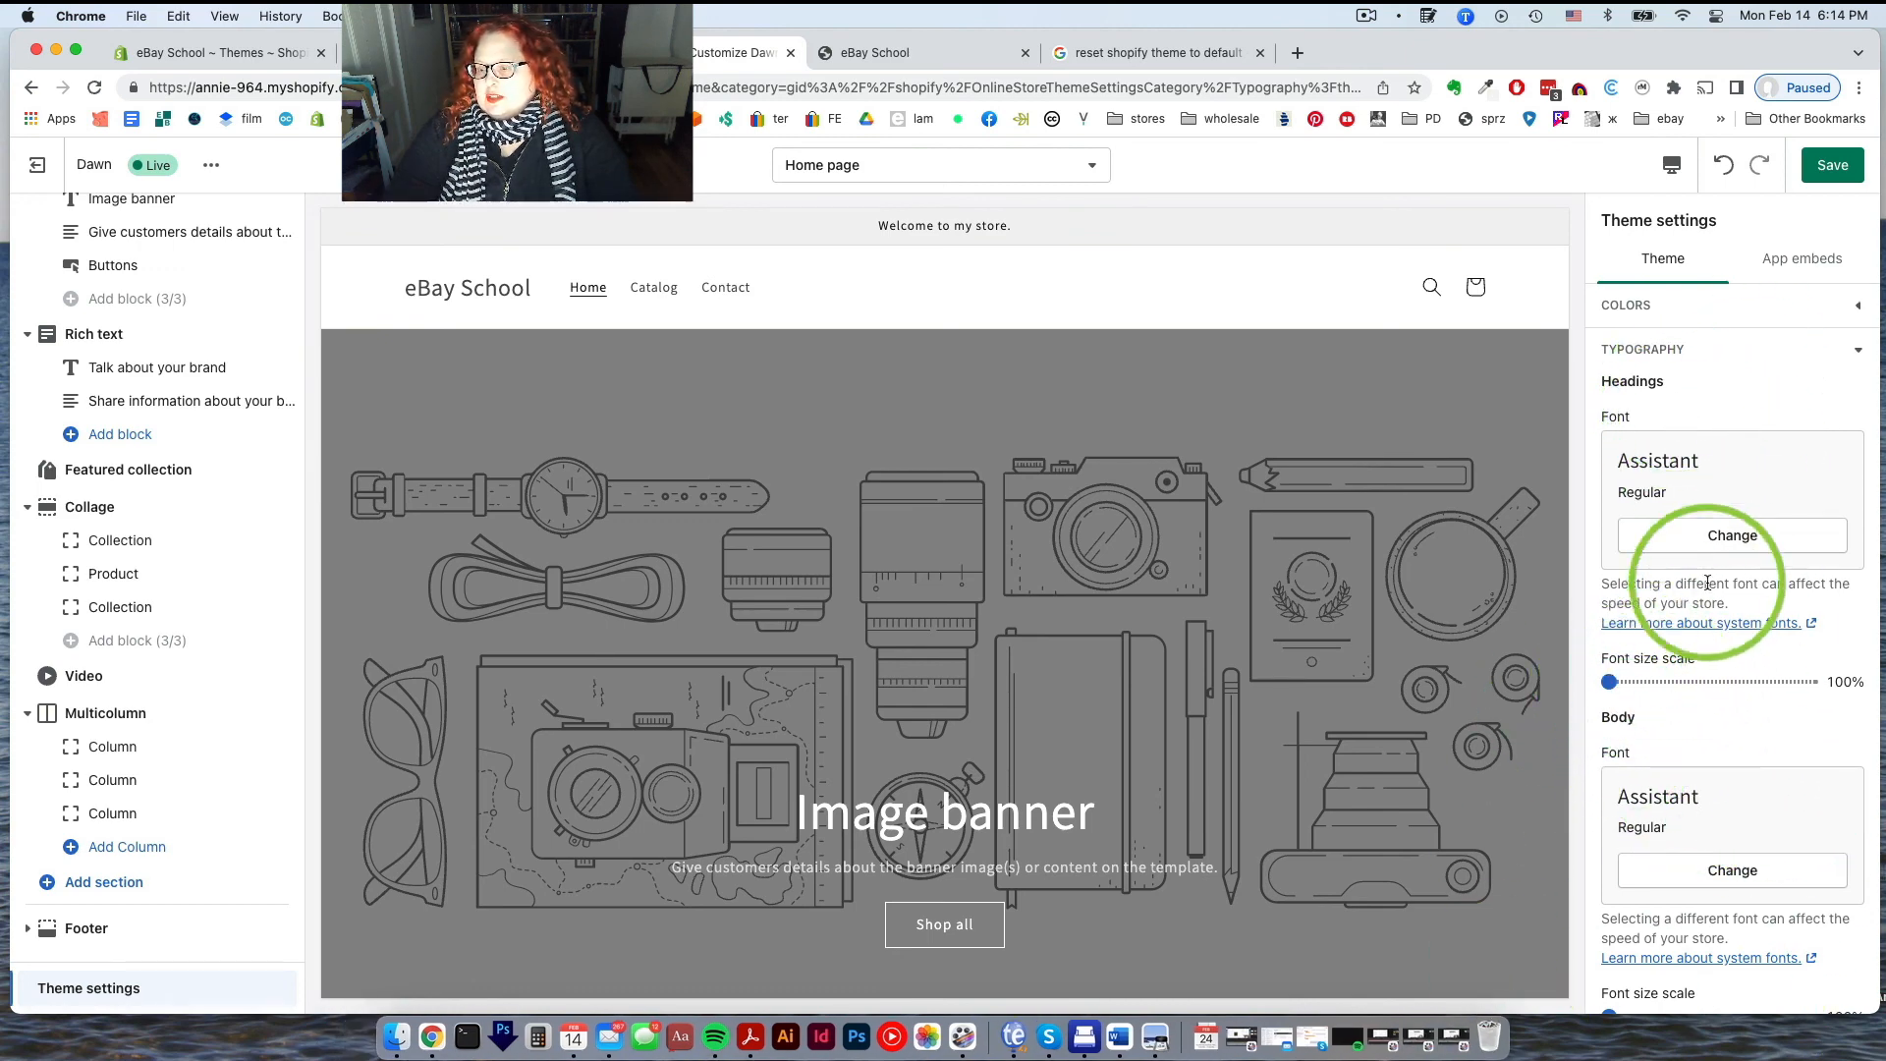
scroll(1690, 756, down, 3)
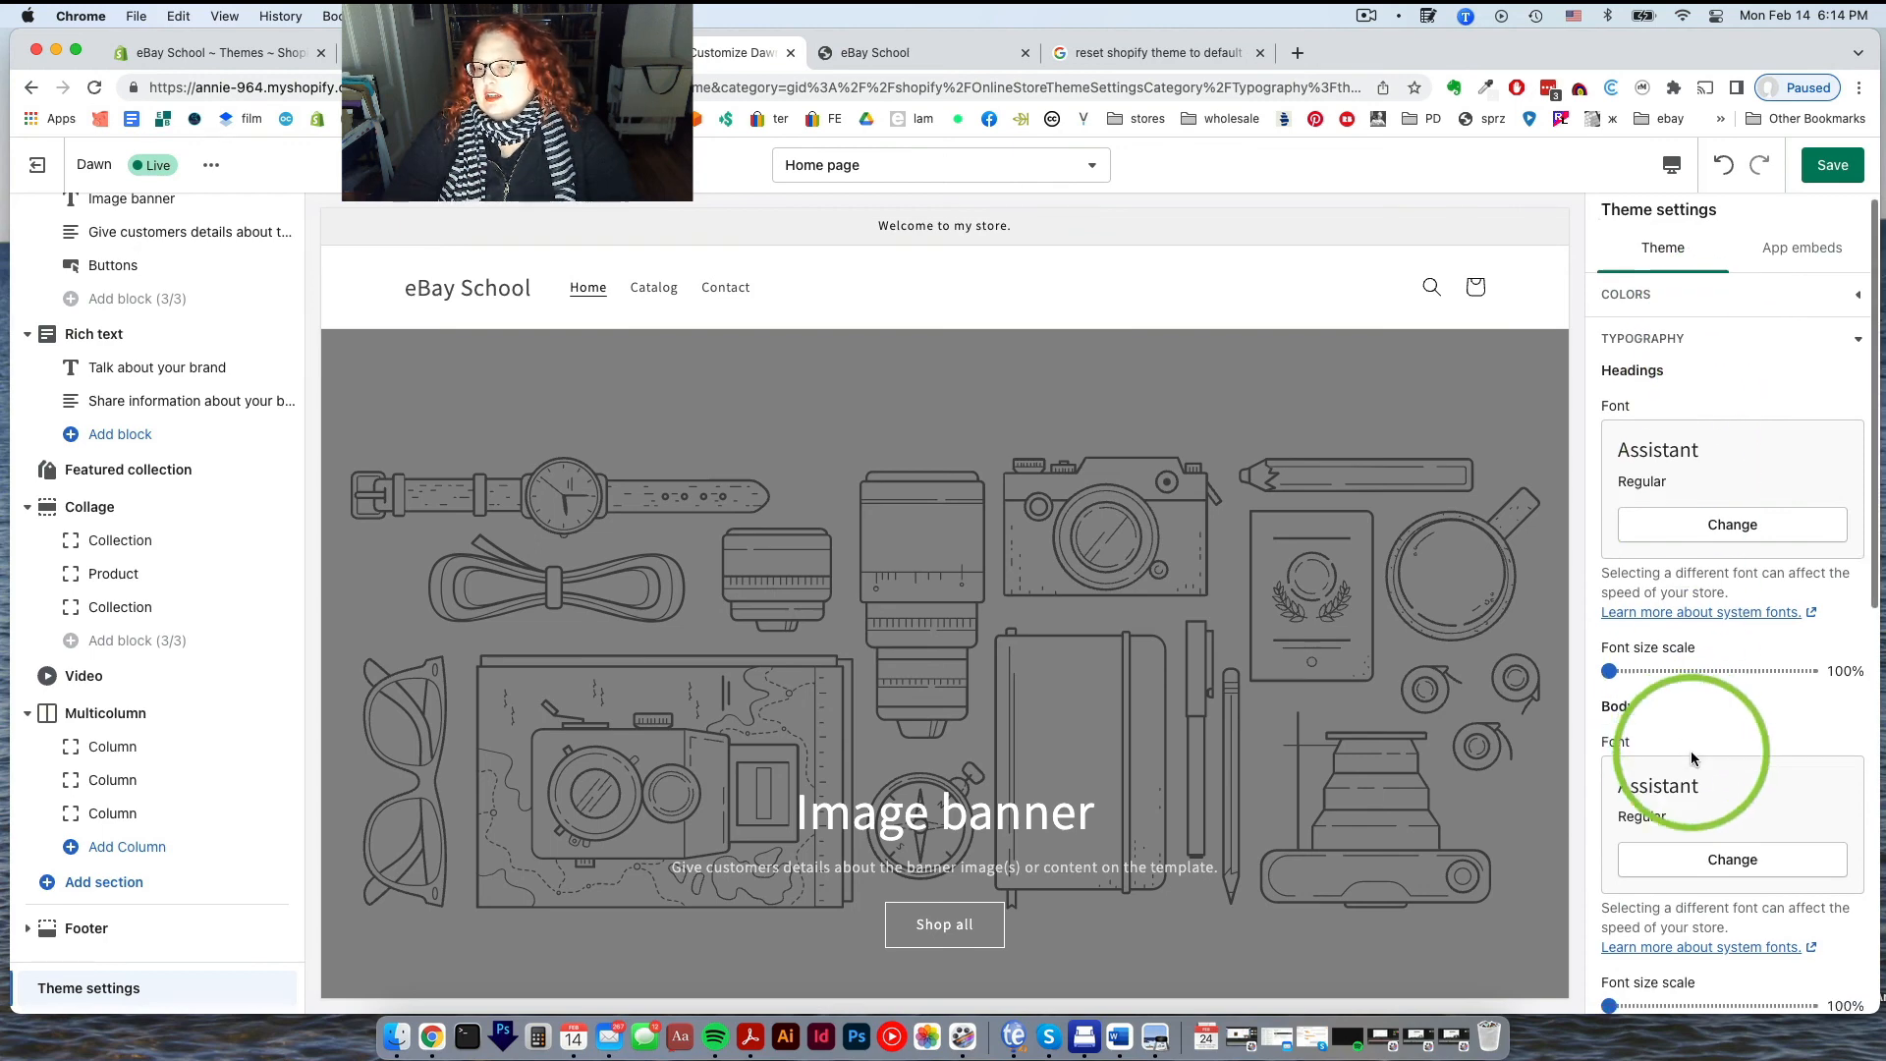
scroll(1691, 756, down, 1)
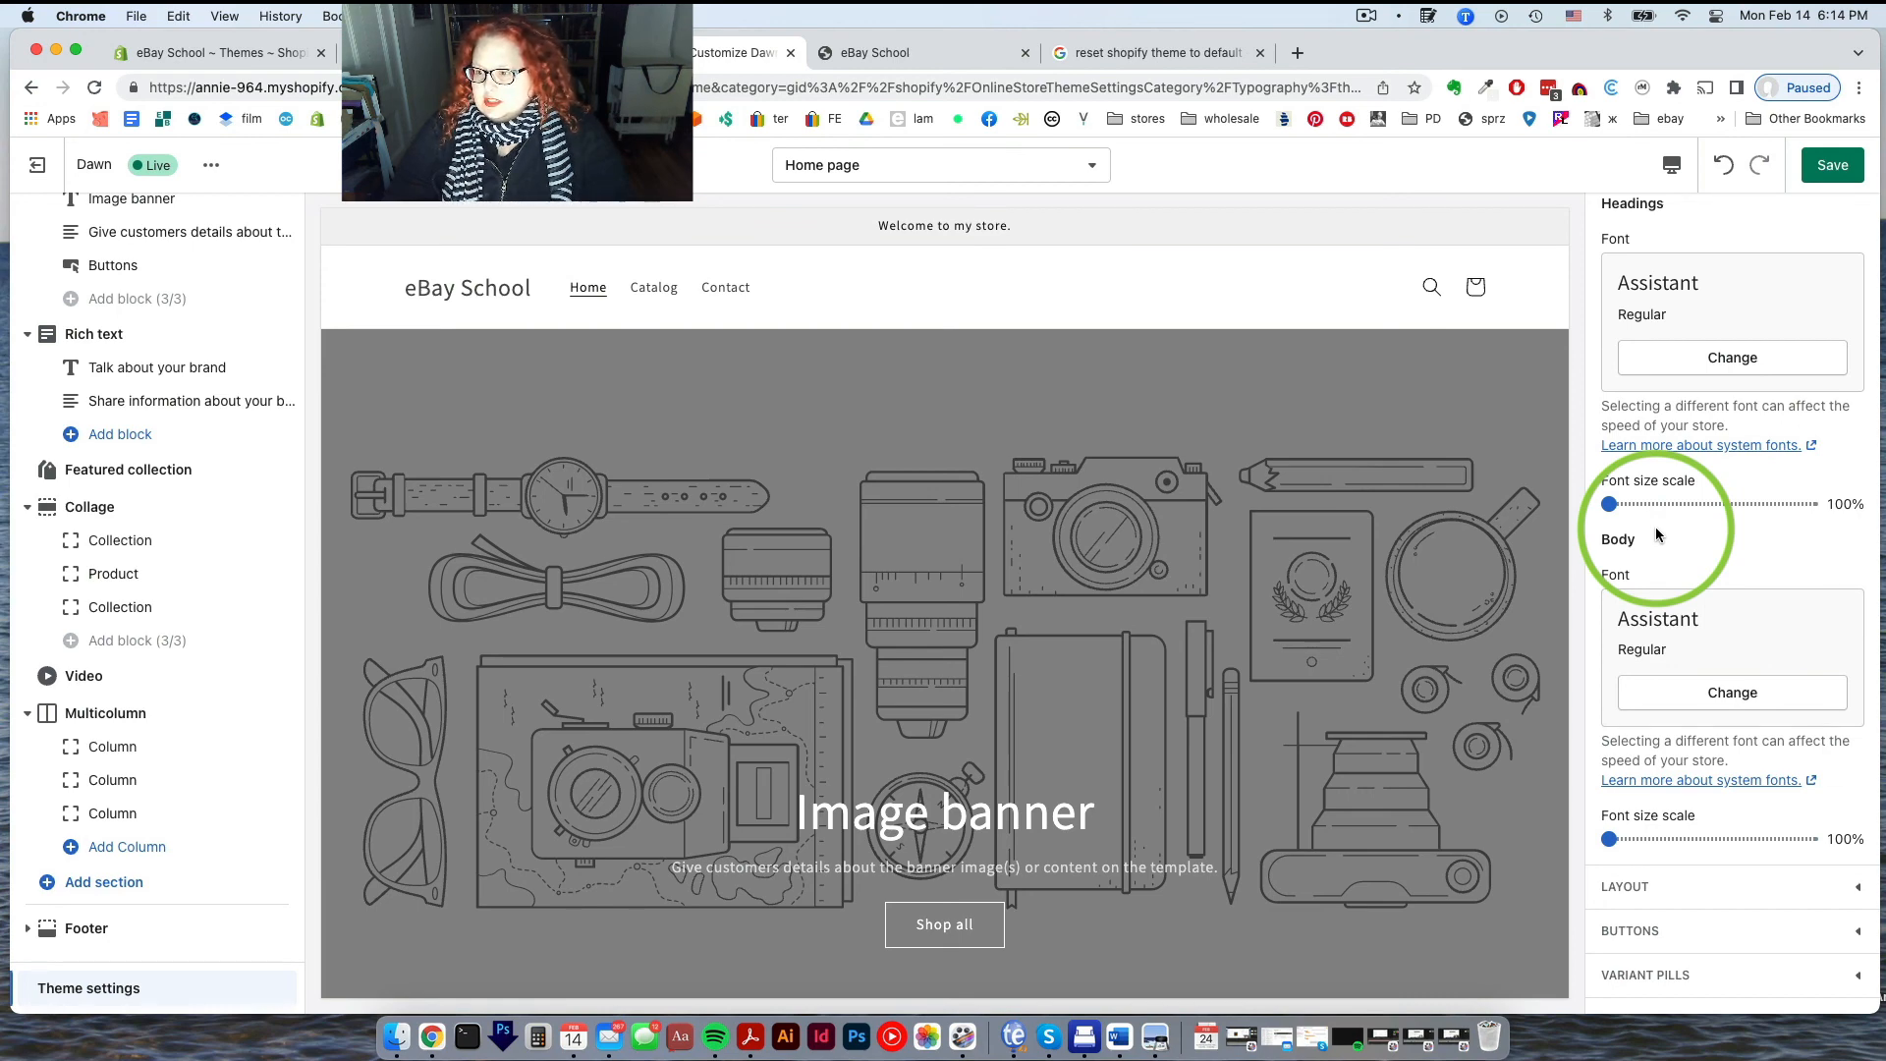
Expand the Social media settings, examine the social account link fields, and collapse the category
scroll(1657, 533, down, 5)
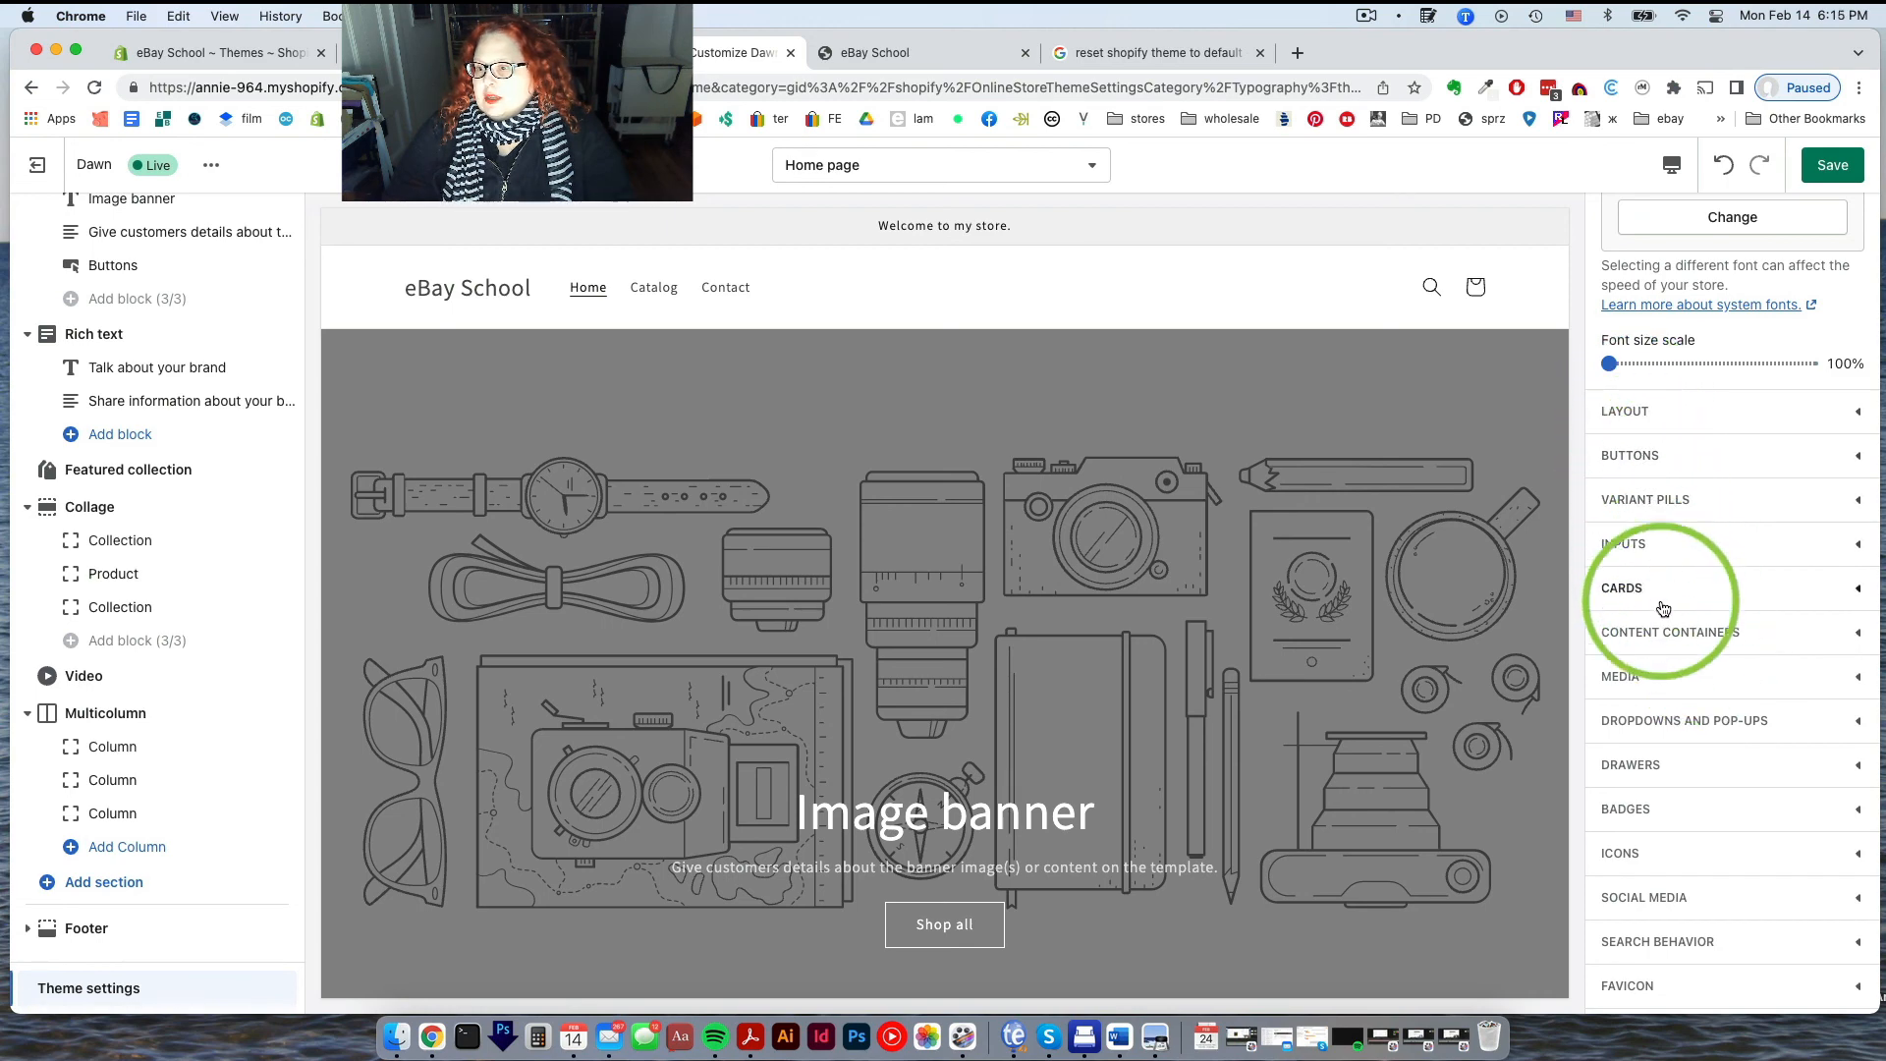
scroll(1681, 771, down, 2)
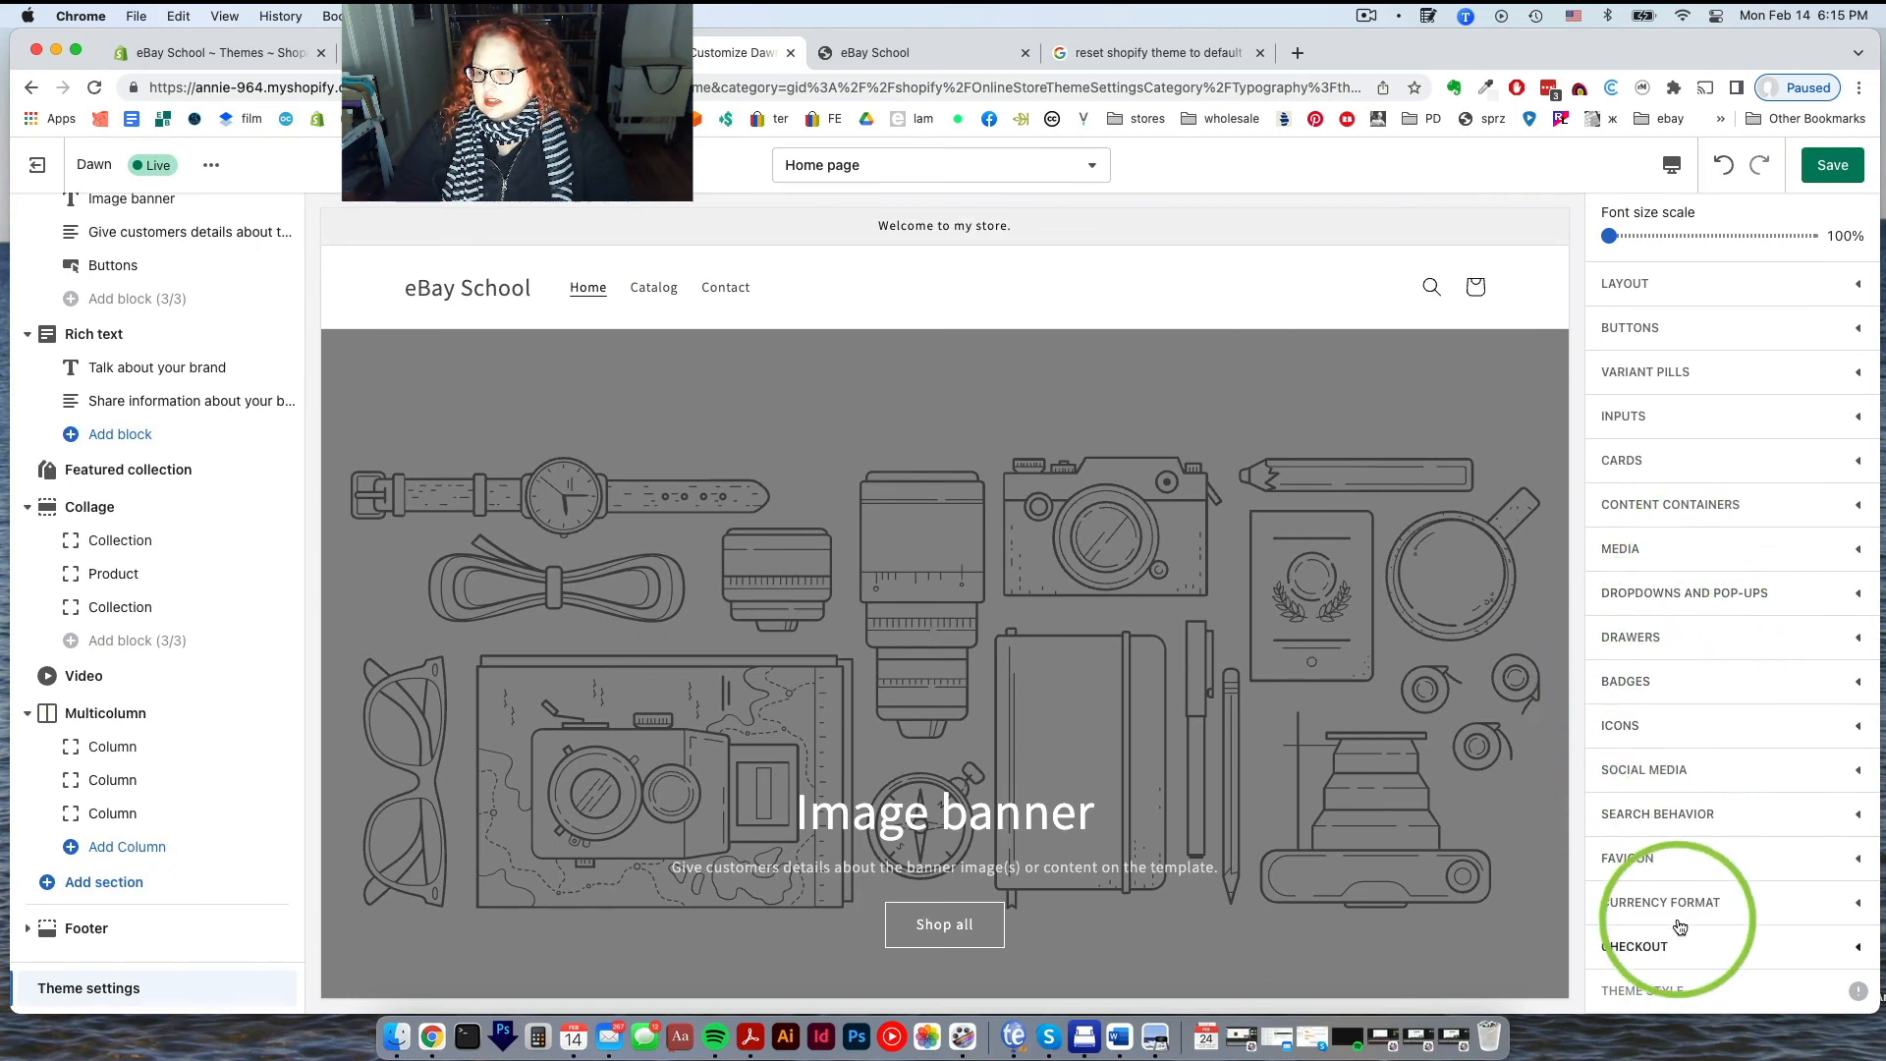
click(1665, 786)
scroll(1664, 776, down, 5)
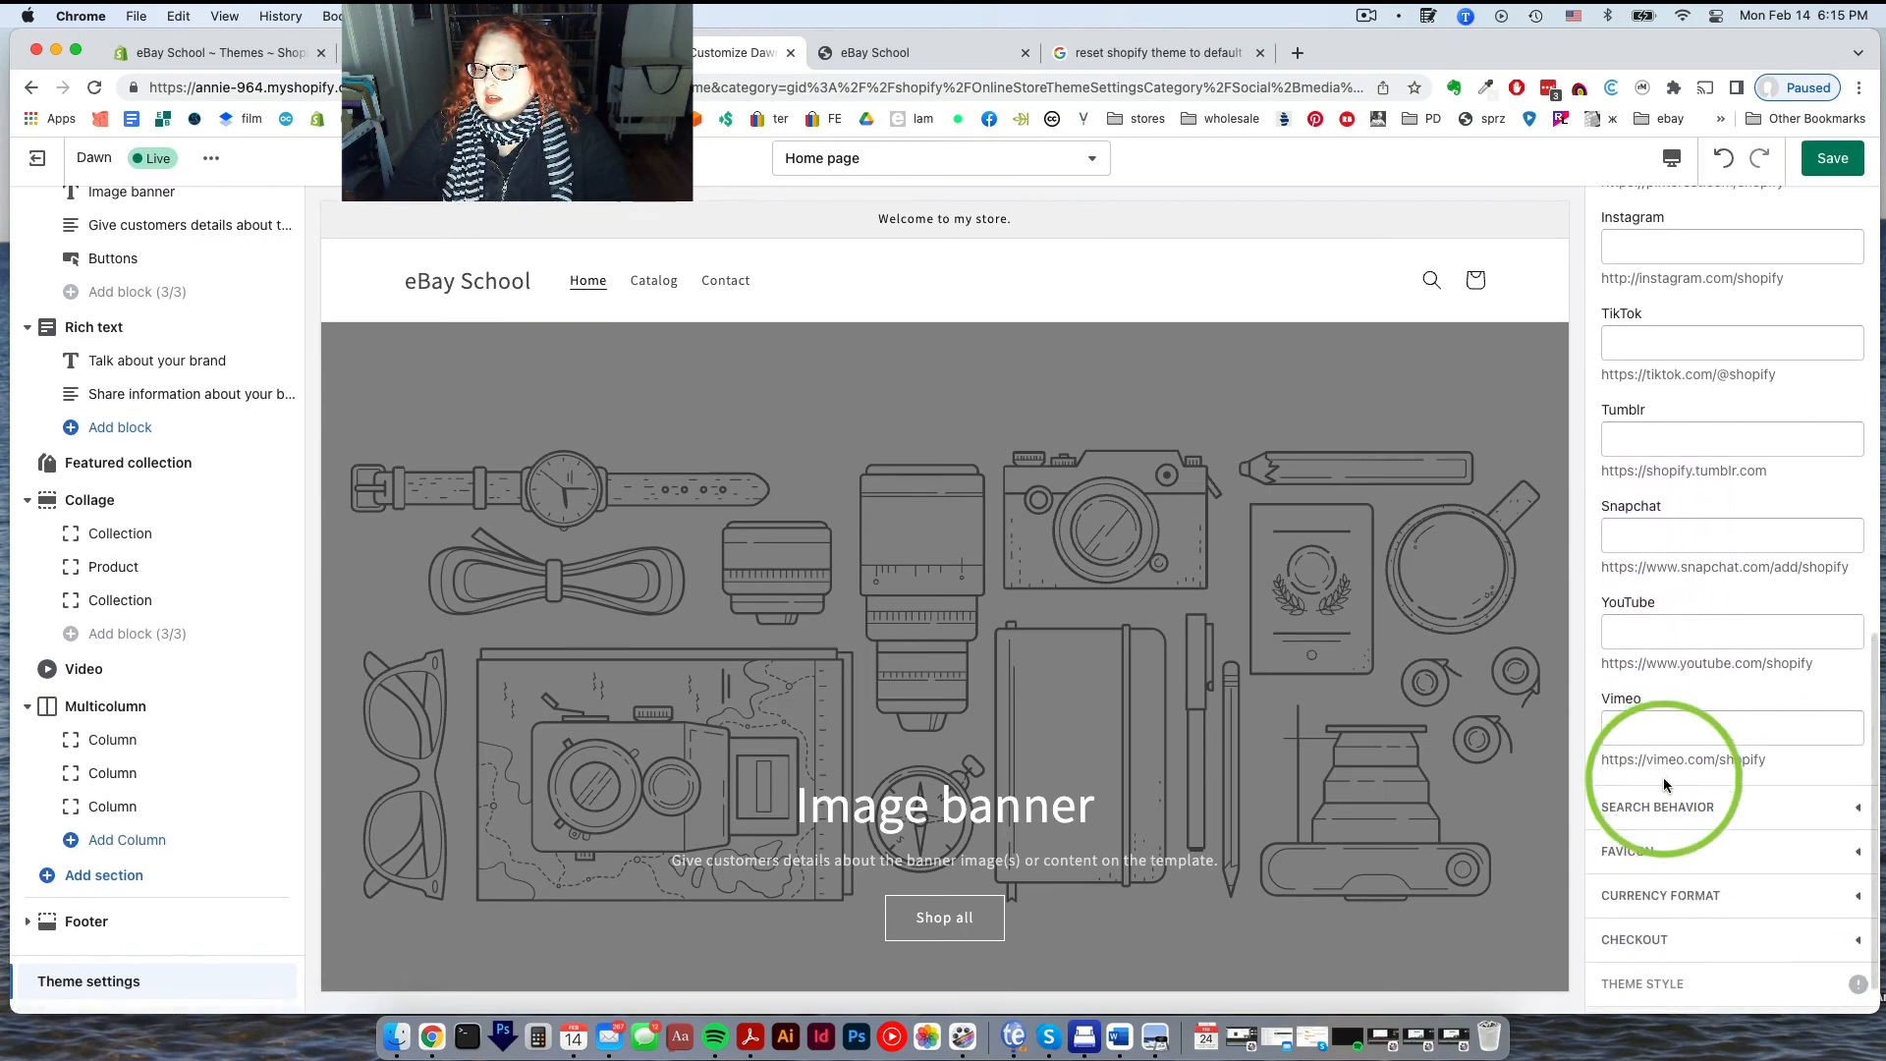
scroll(1664, 776, up, 6)
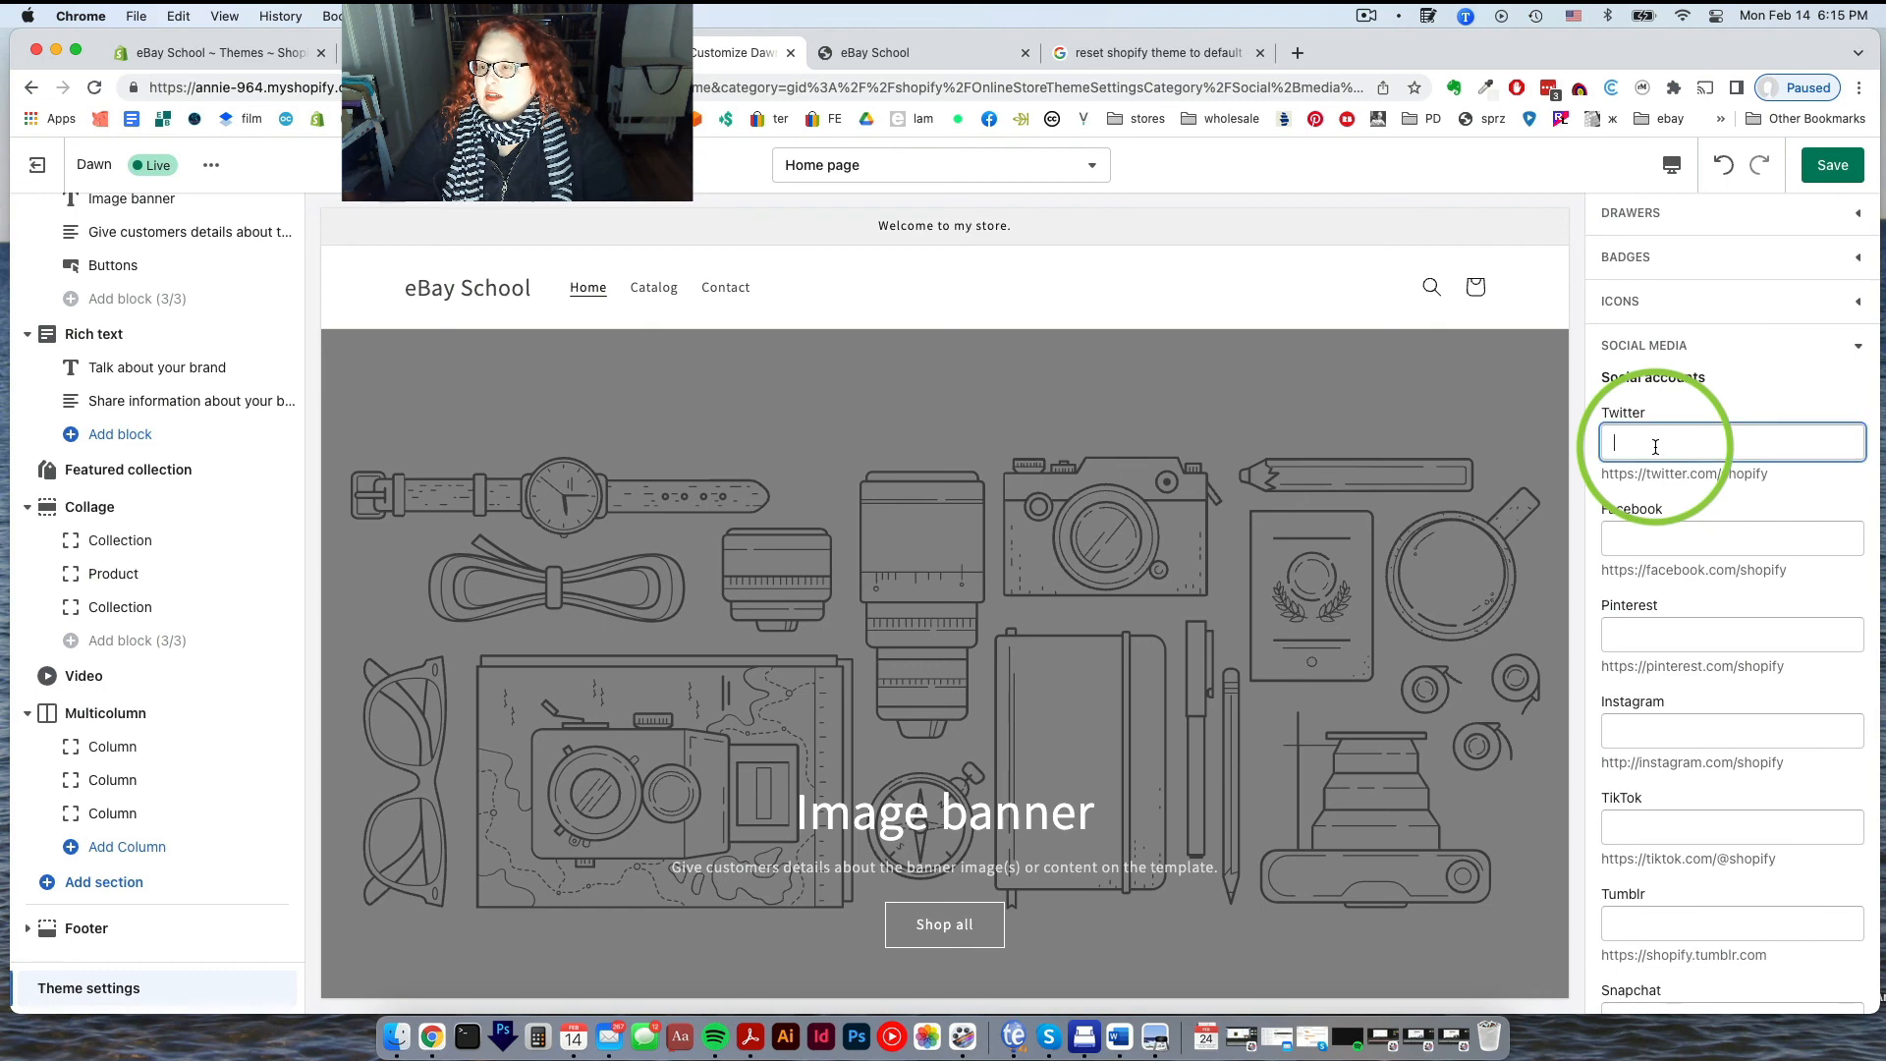
click(1660, 537)
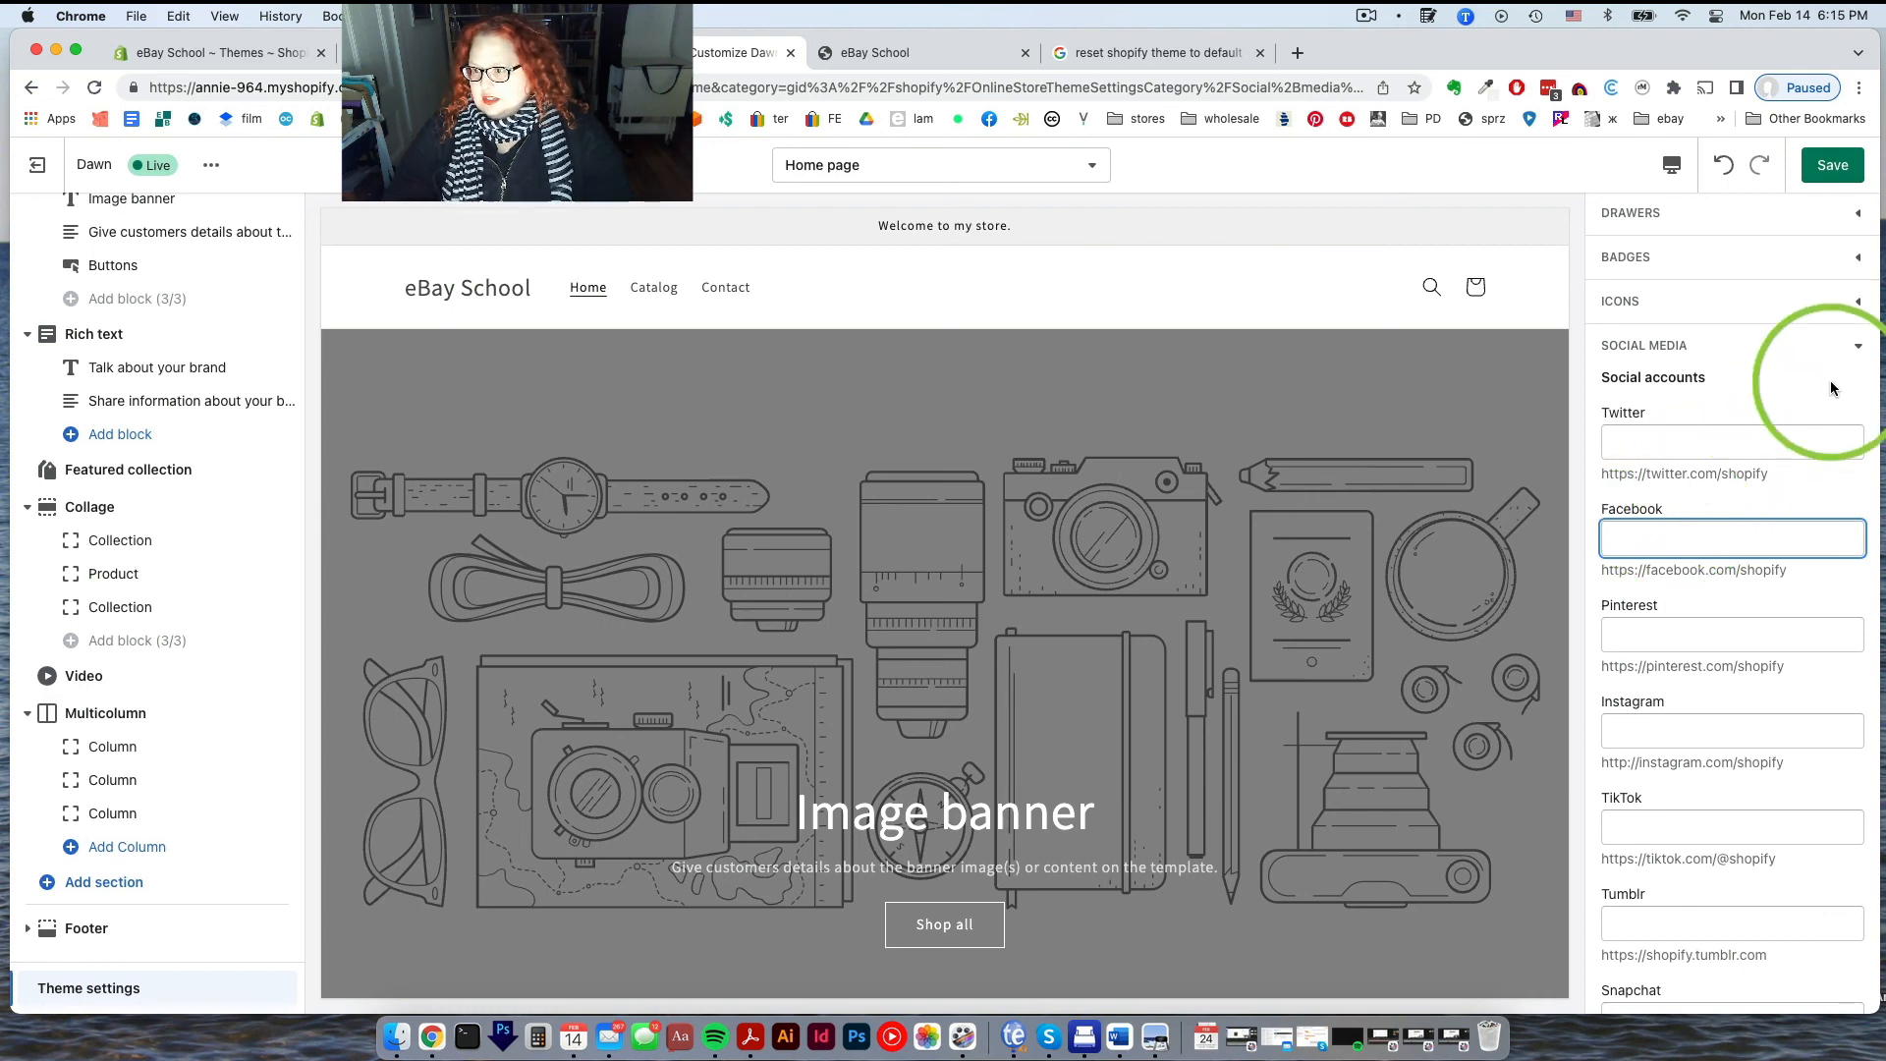
click(1860, 348)
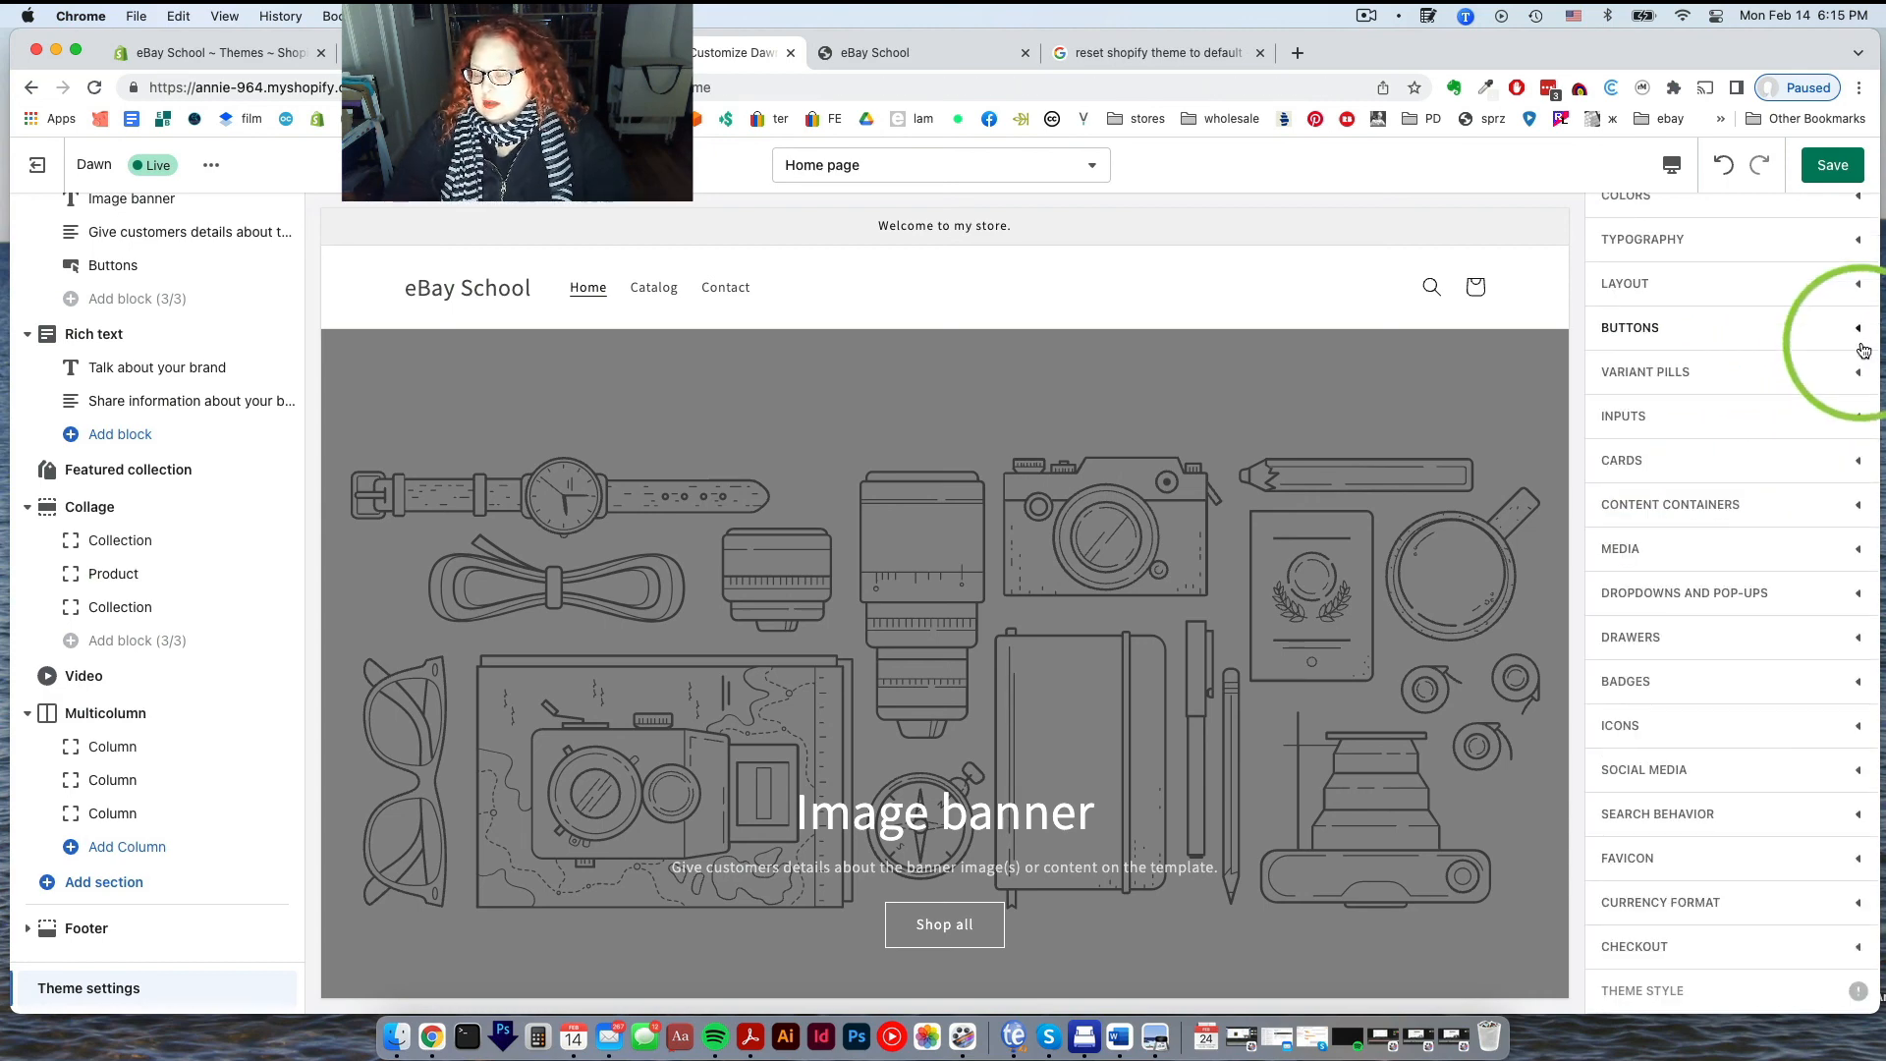
Expand the Favicon settings to examine the favicon image options, and collapse the category
scroll(1741, 823, down, 1)
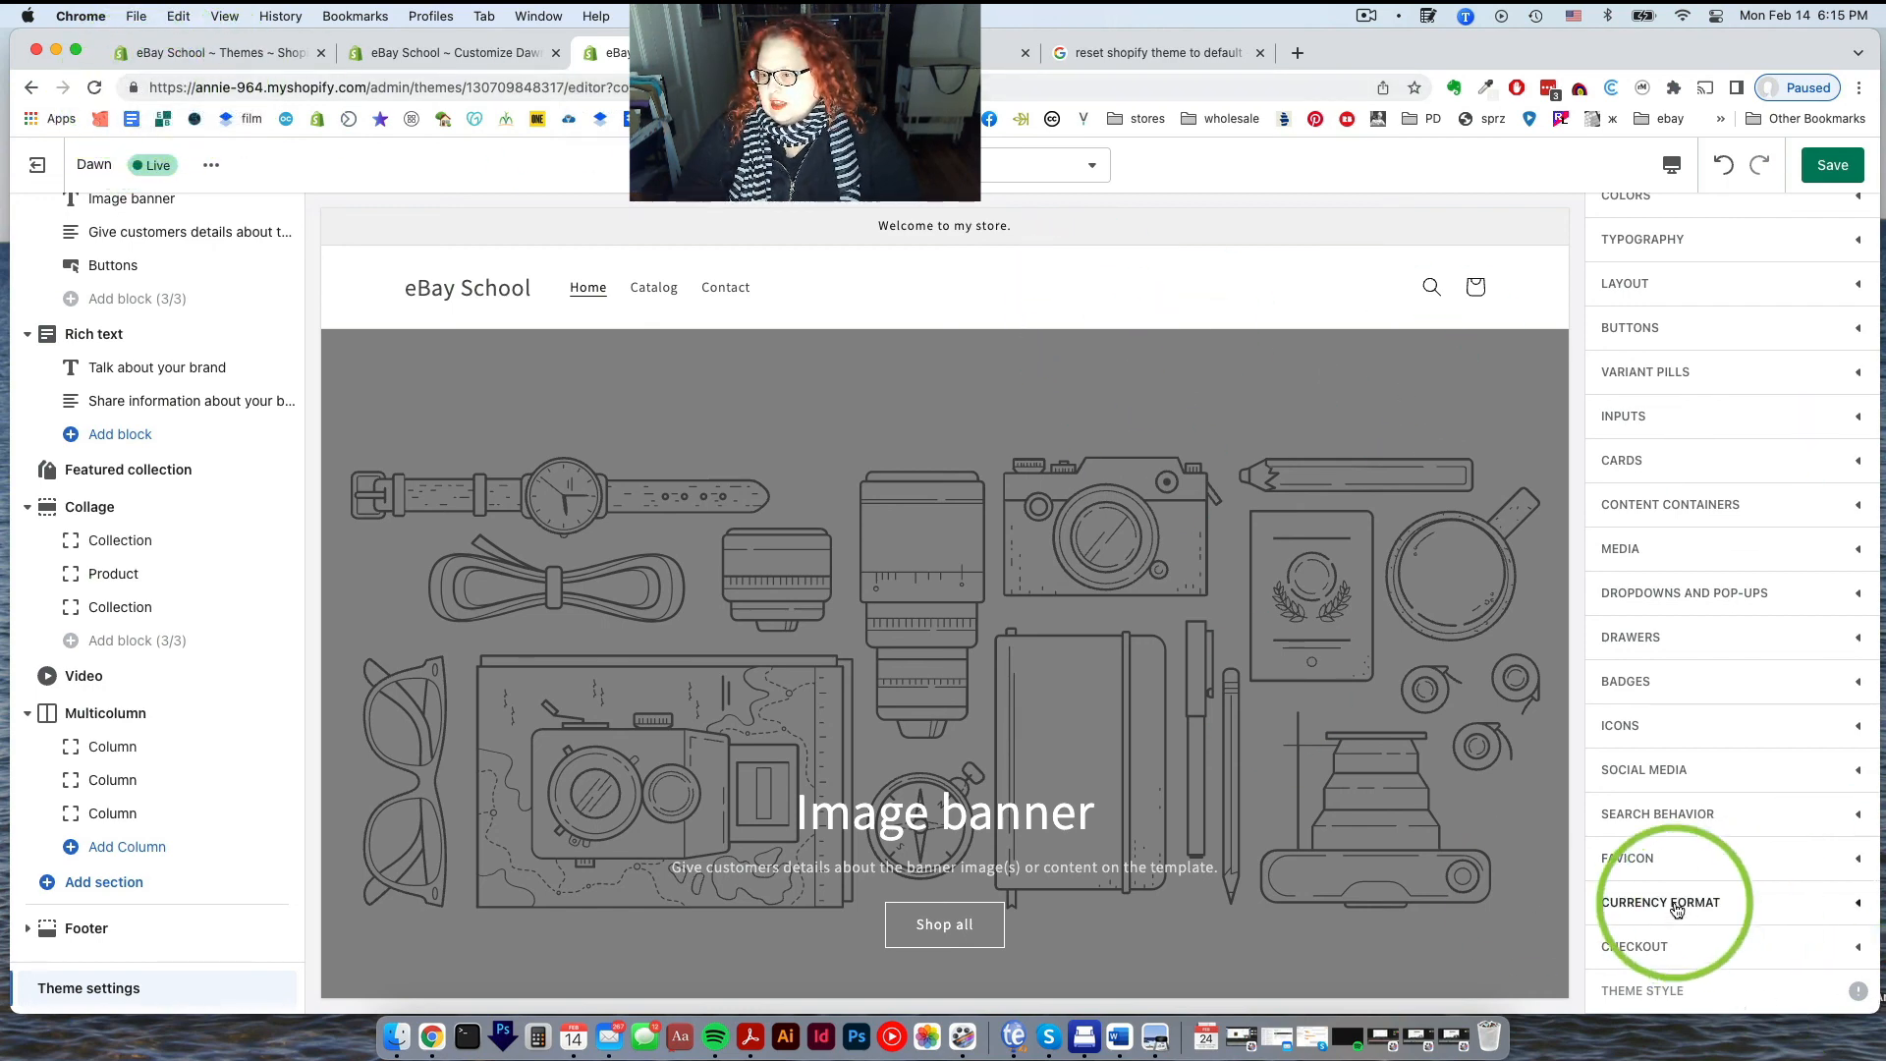
click(1660, 860)
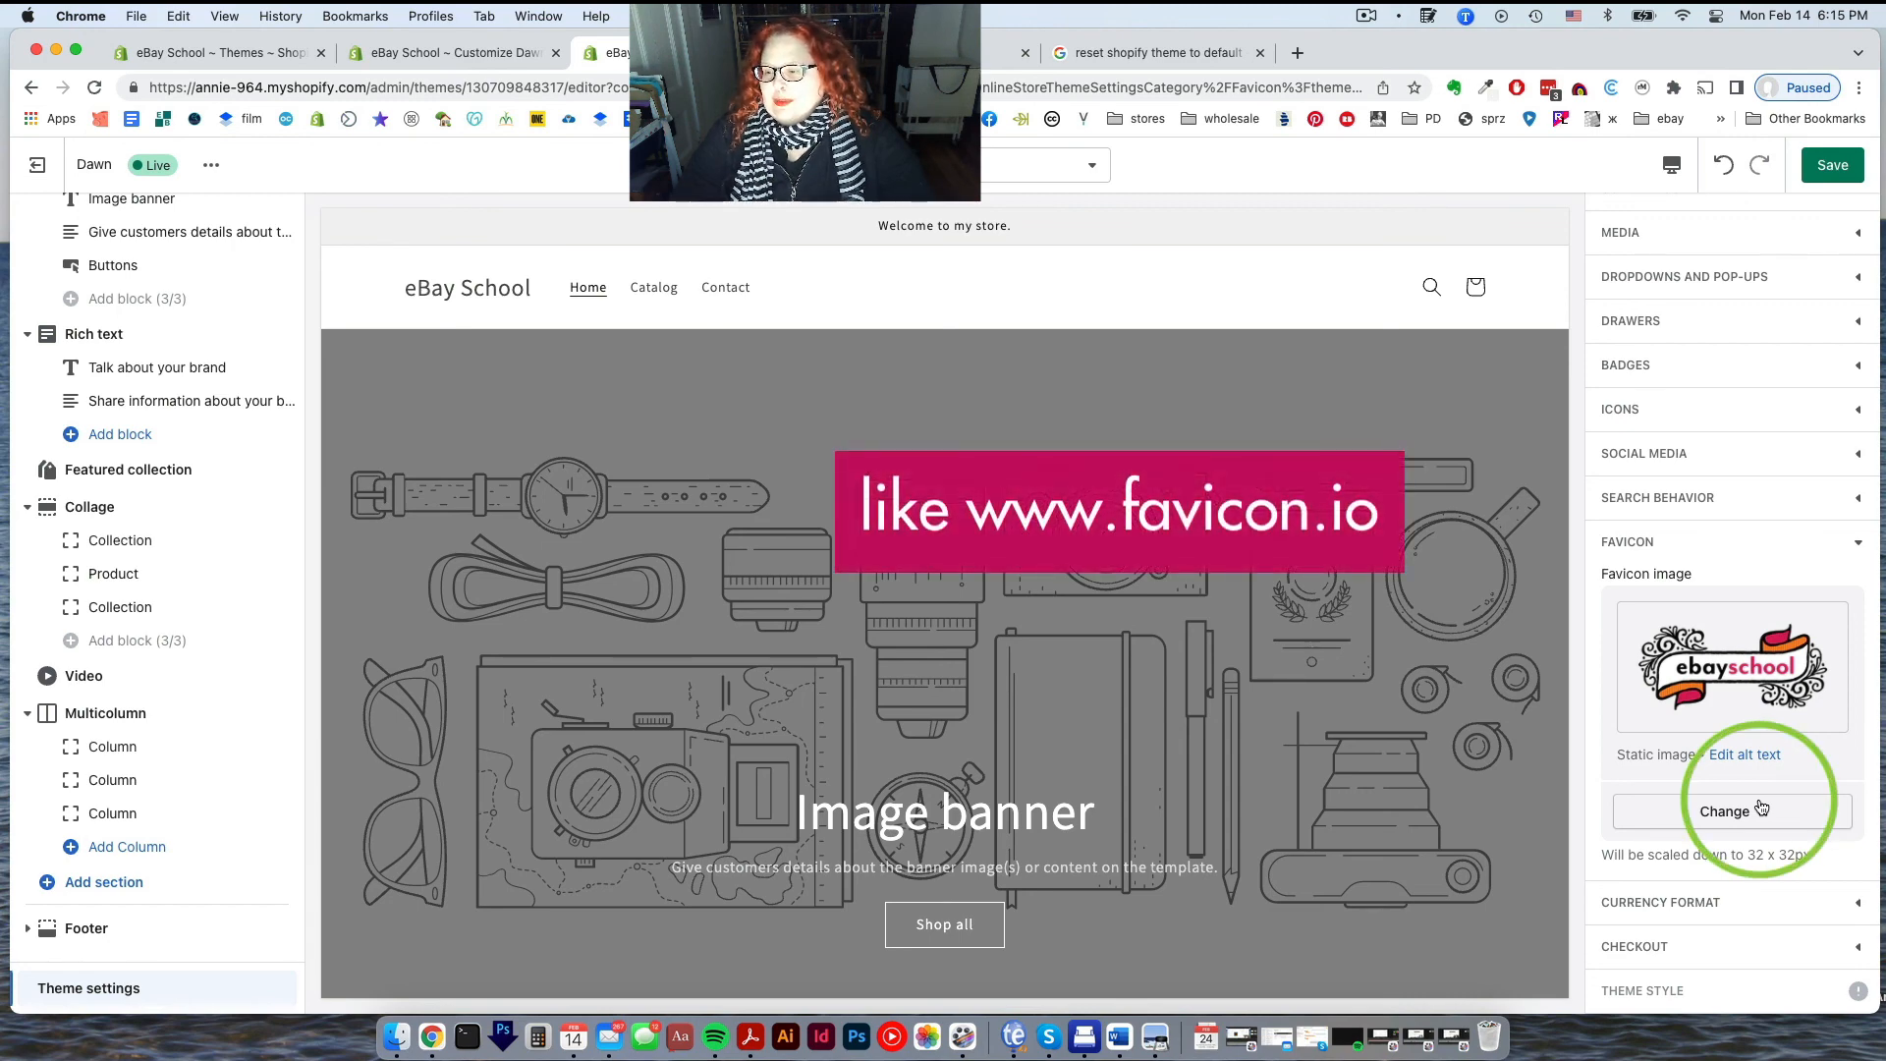
click(1859, 545)
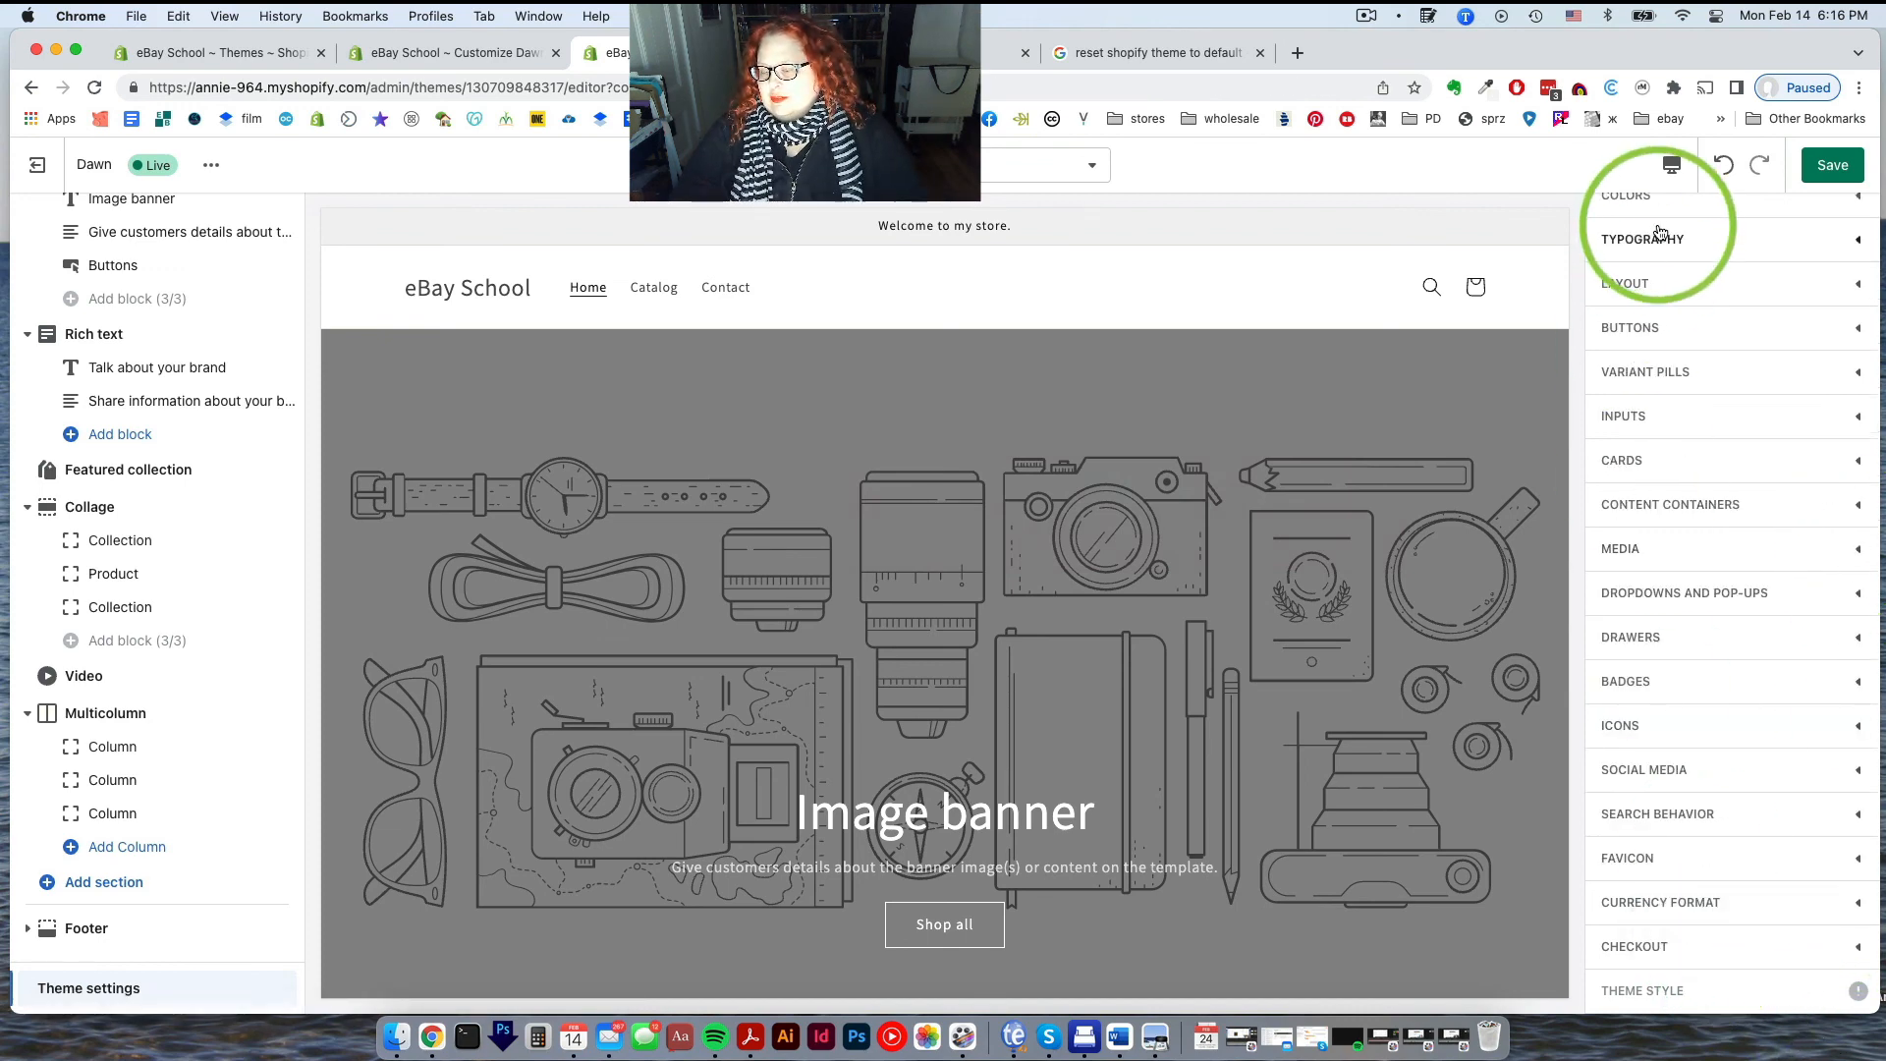
Save the theme changes
scroll(1683, 575, up, 2)
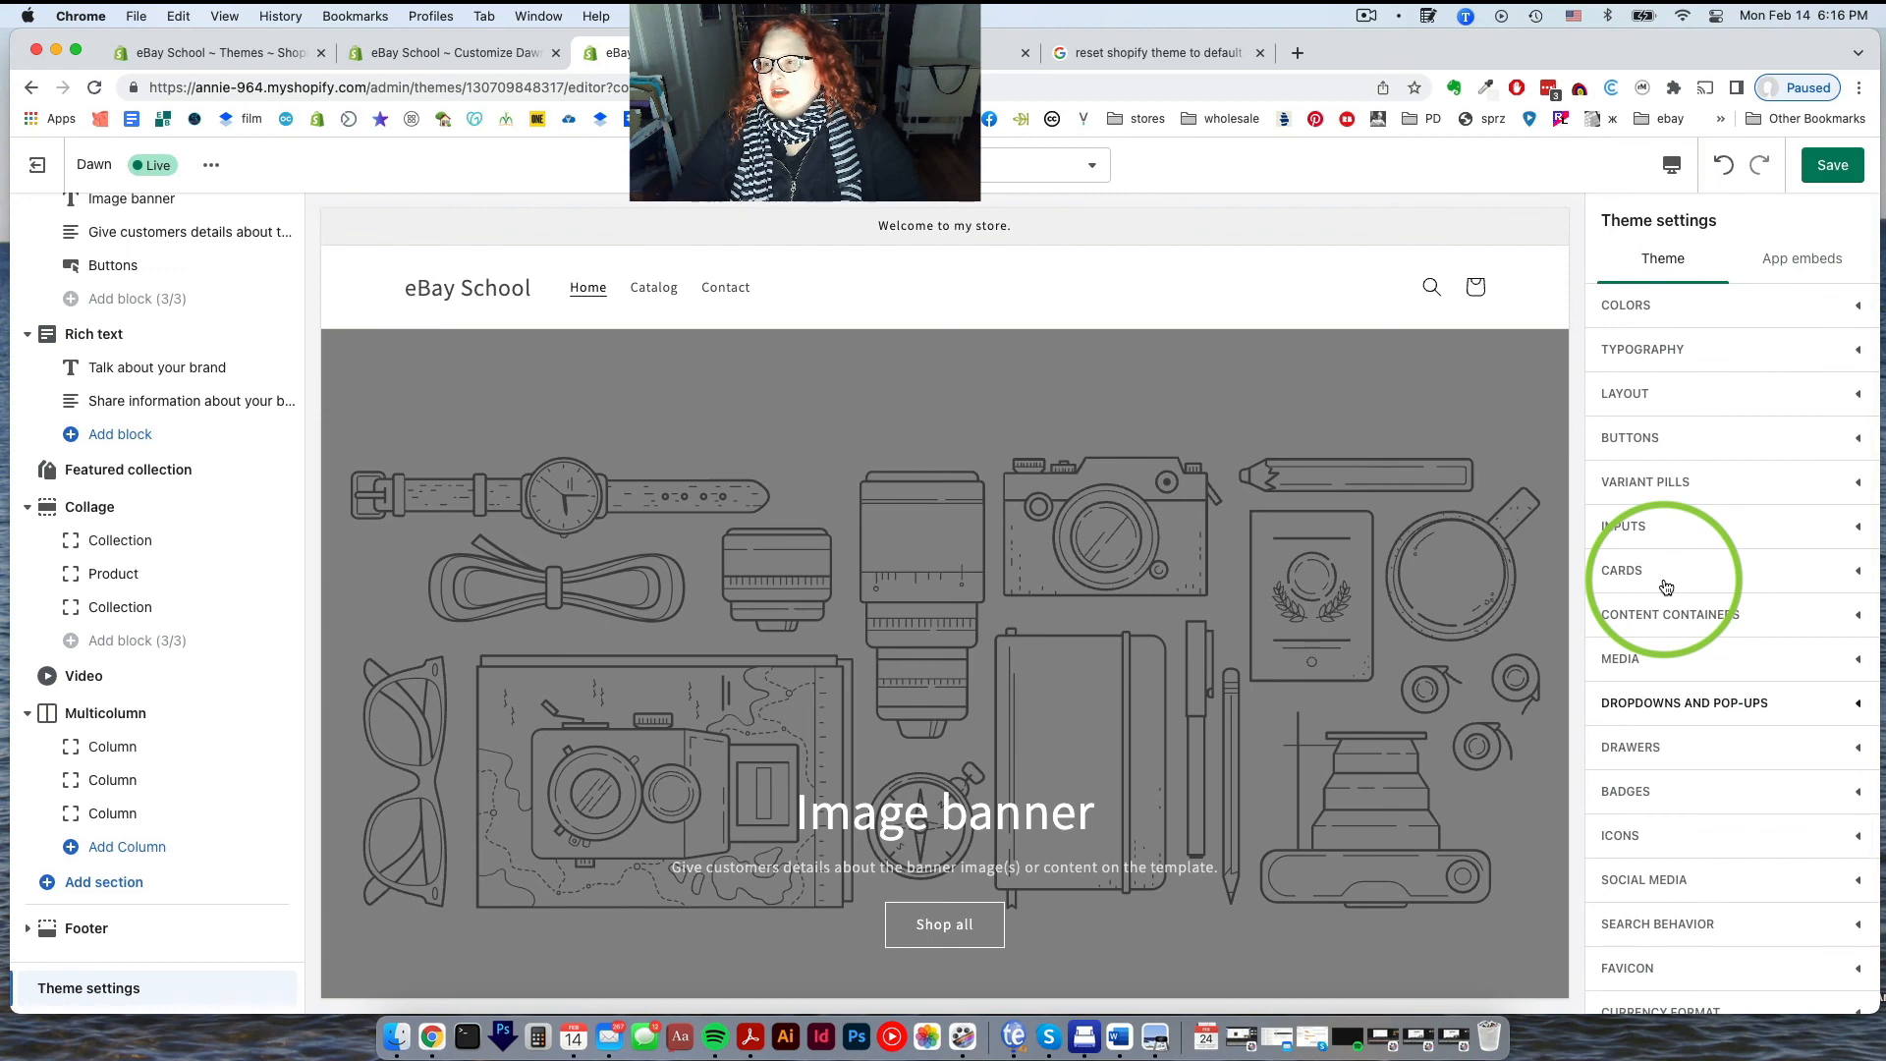
click(1830, 166)
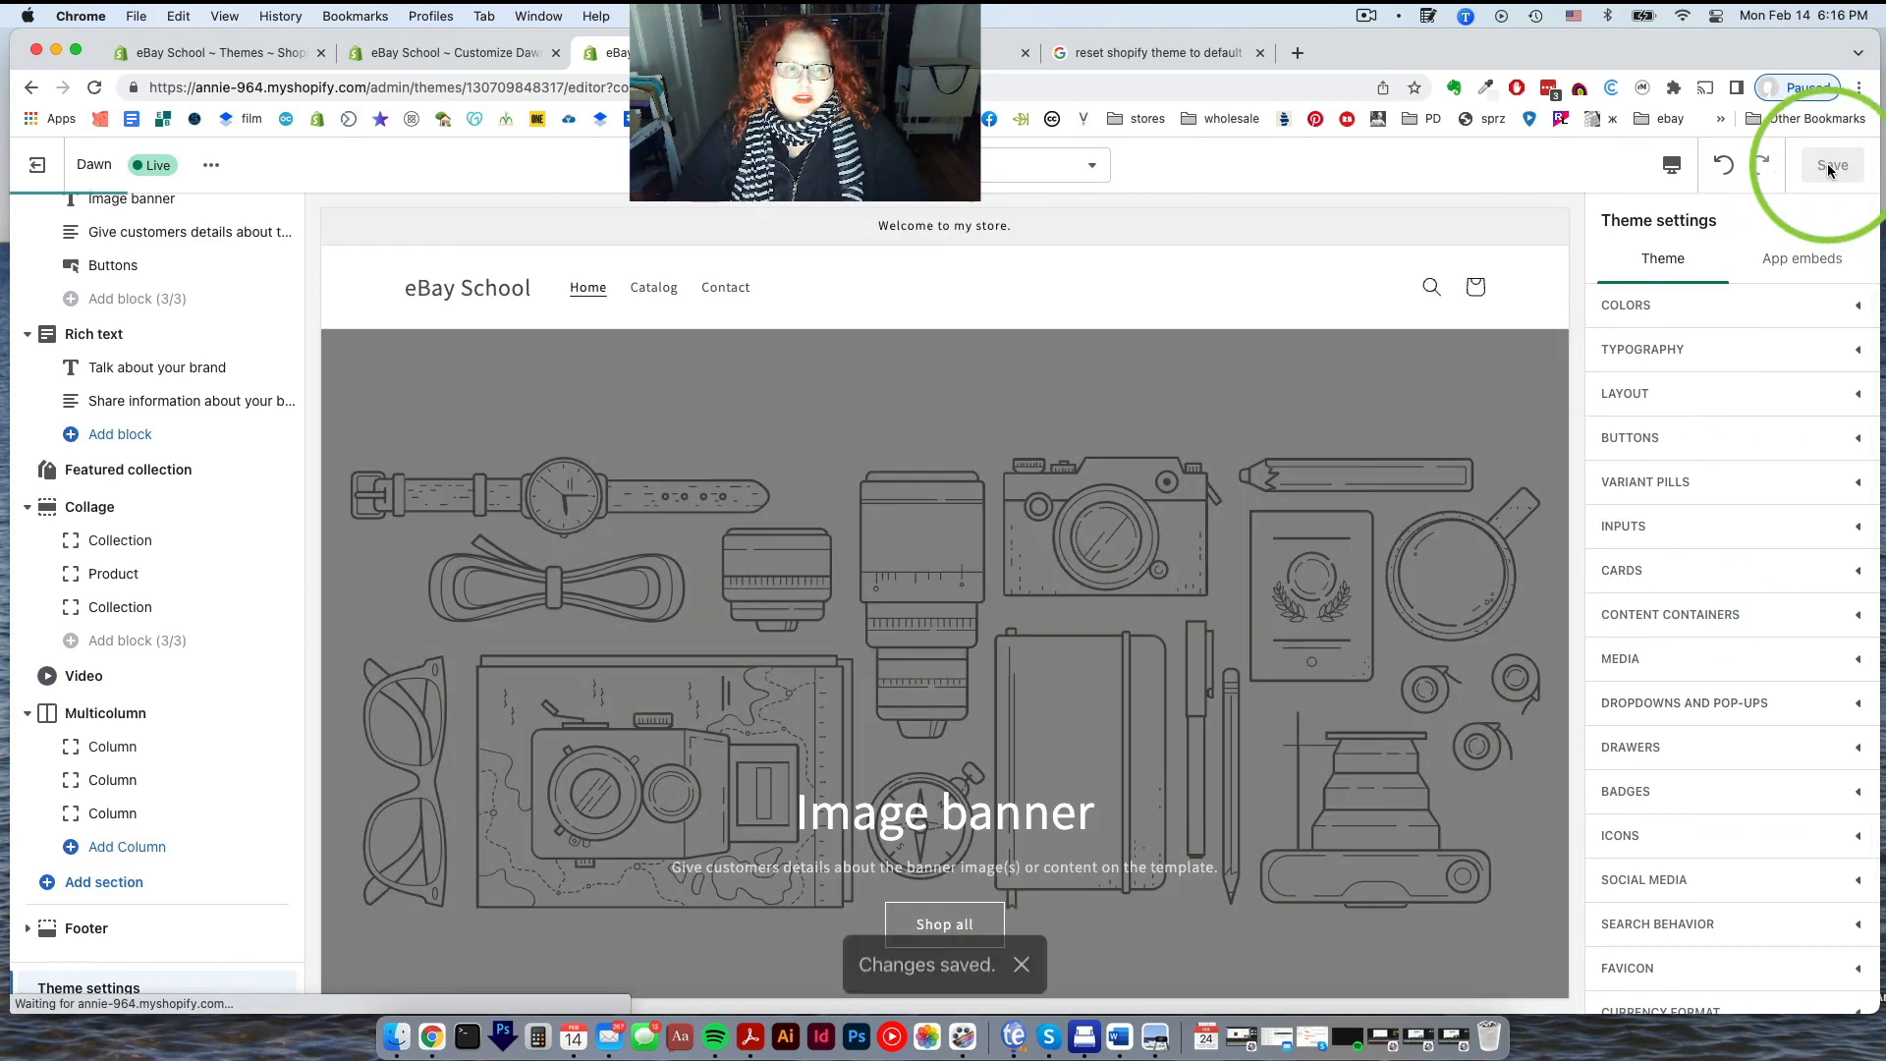
Open the Header section's settings and try the Accent 2 and Accent 1 color schemes on the header, ending with Accent 1
scroll(256, 245, up, 3)
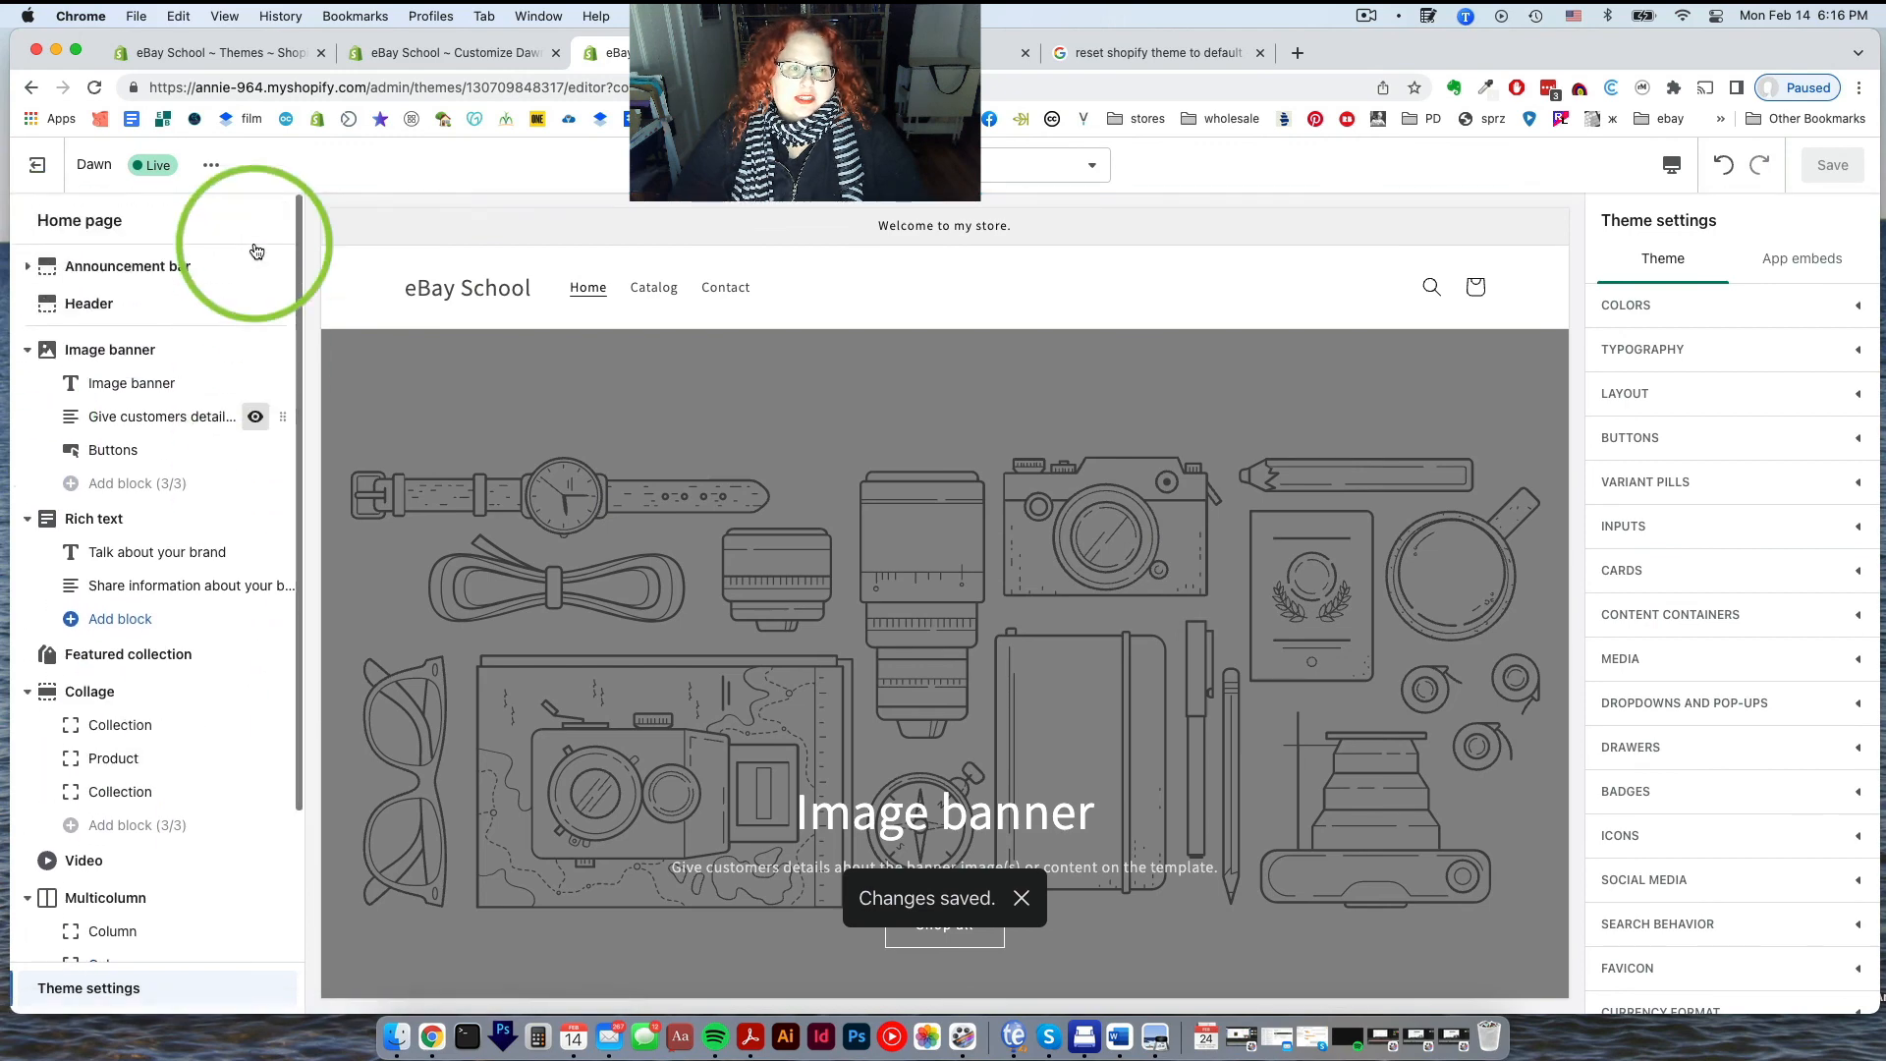
click(115, 306)
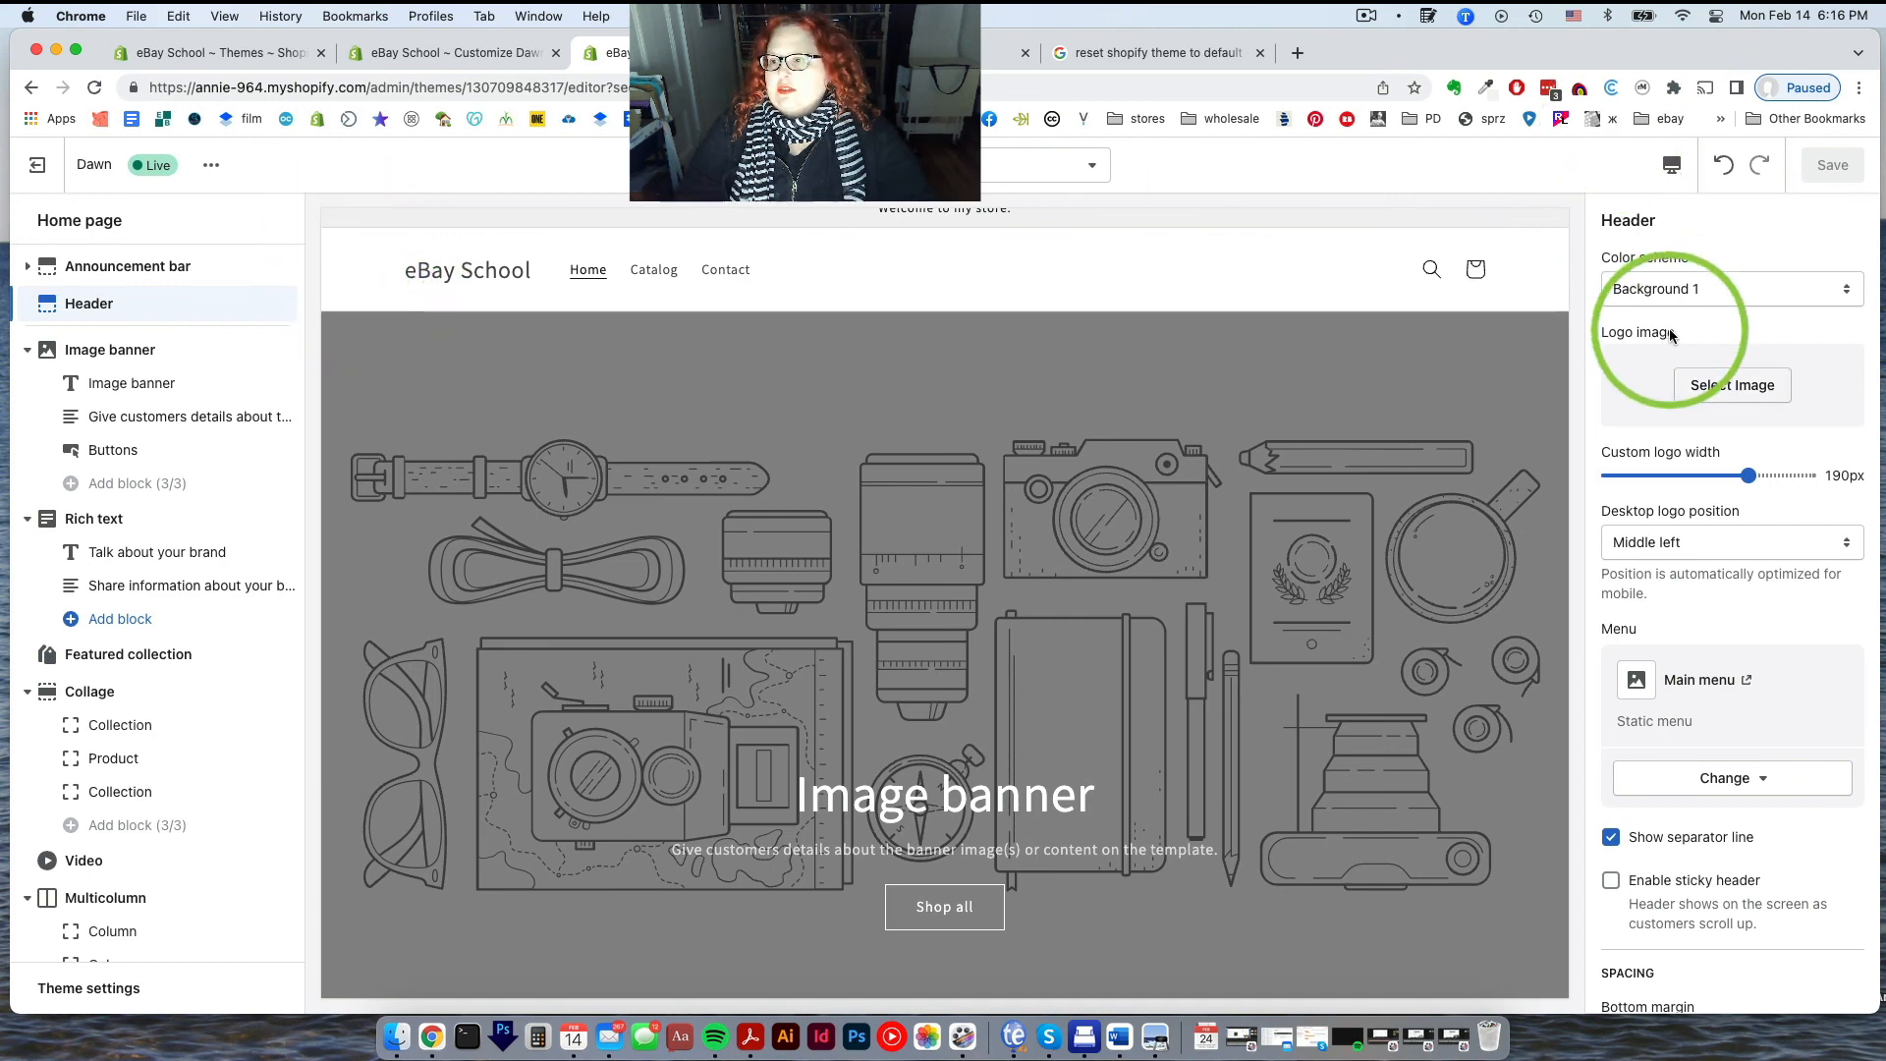
click(1667, 290)
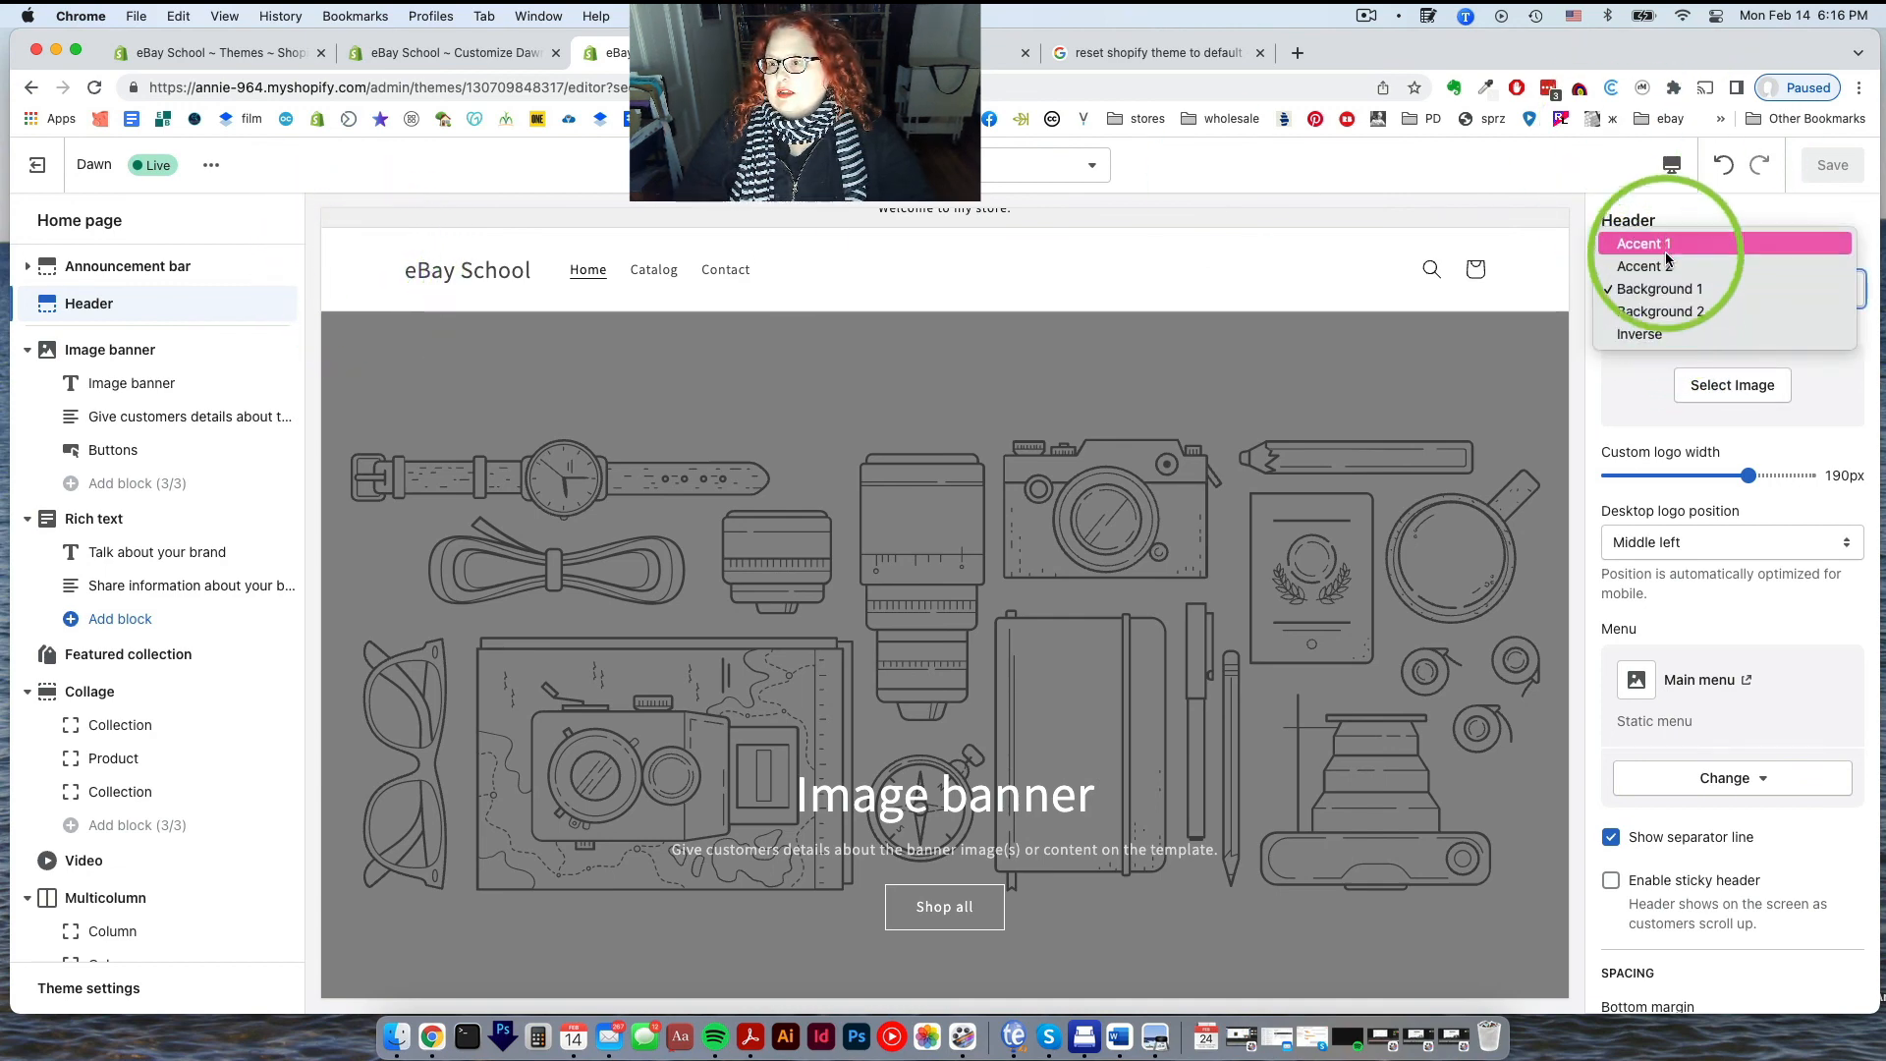
click(1665, 267)
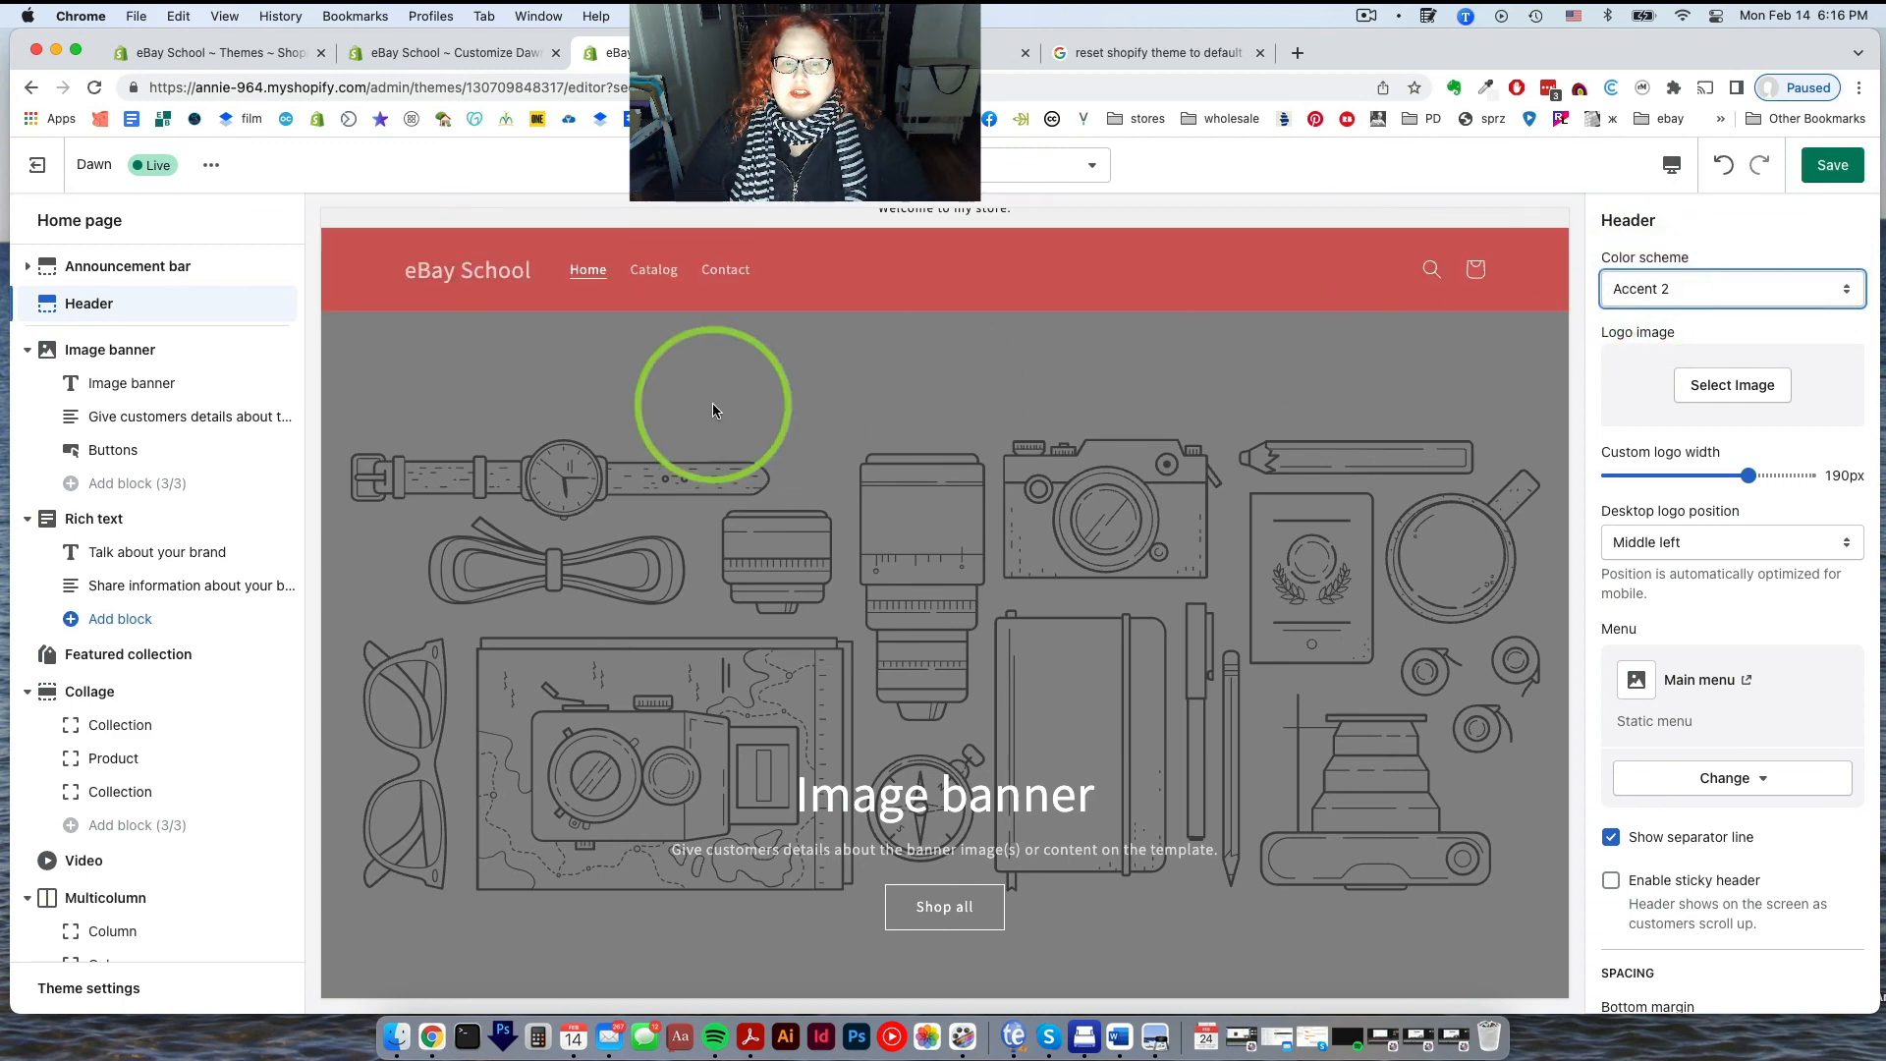
scroll(713, 410, up, 1)
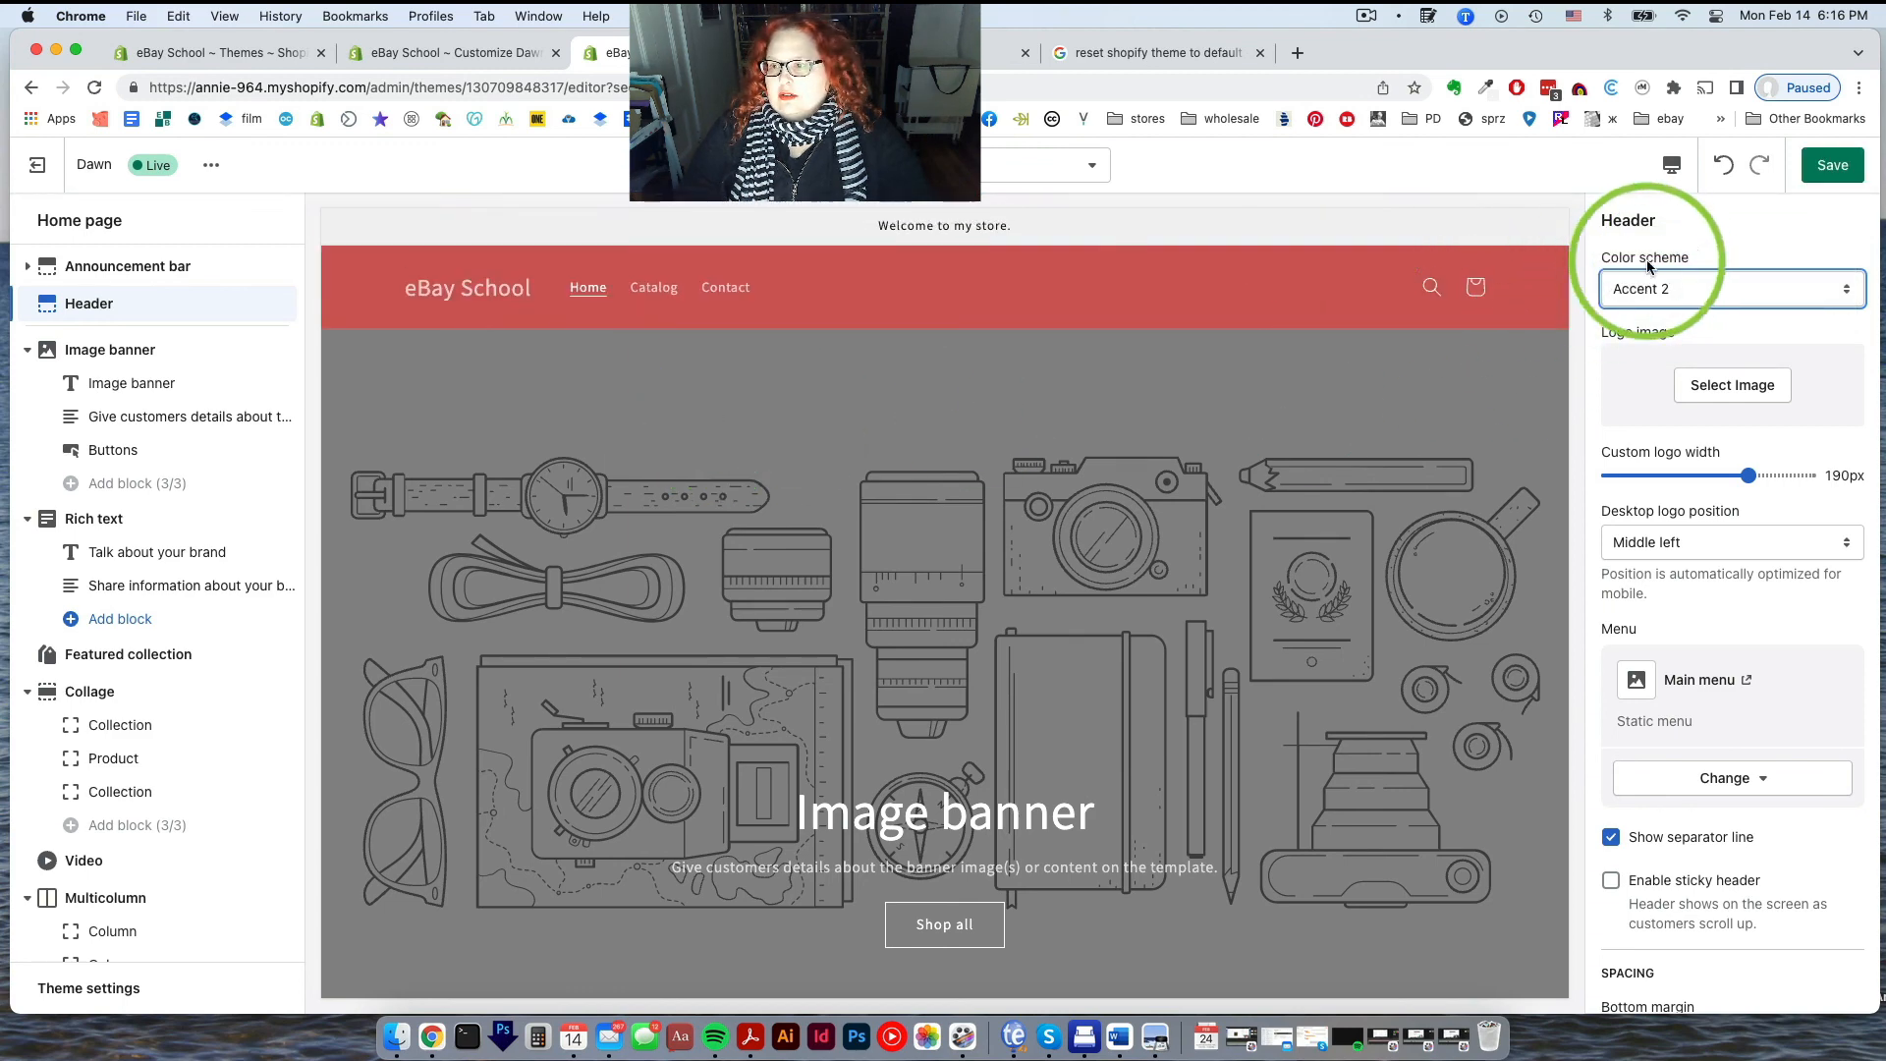
click(1668, 298)
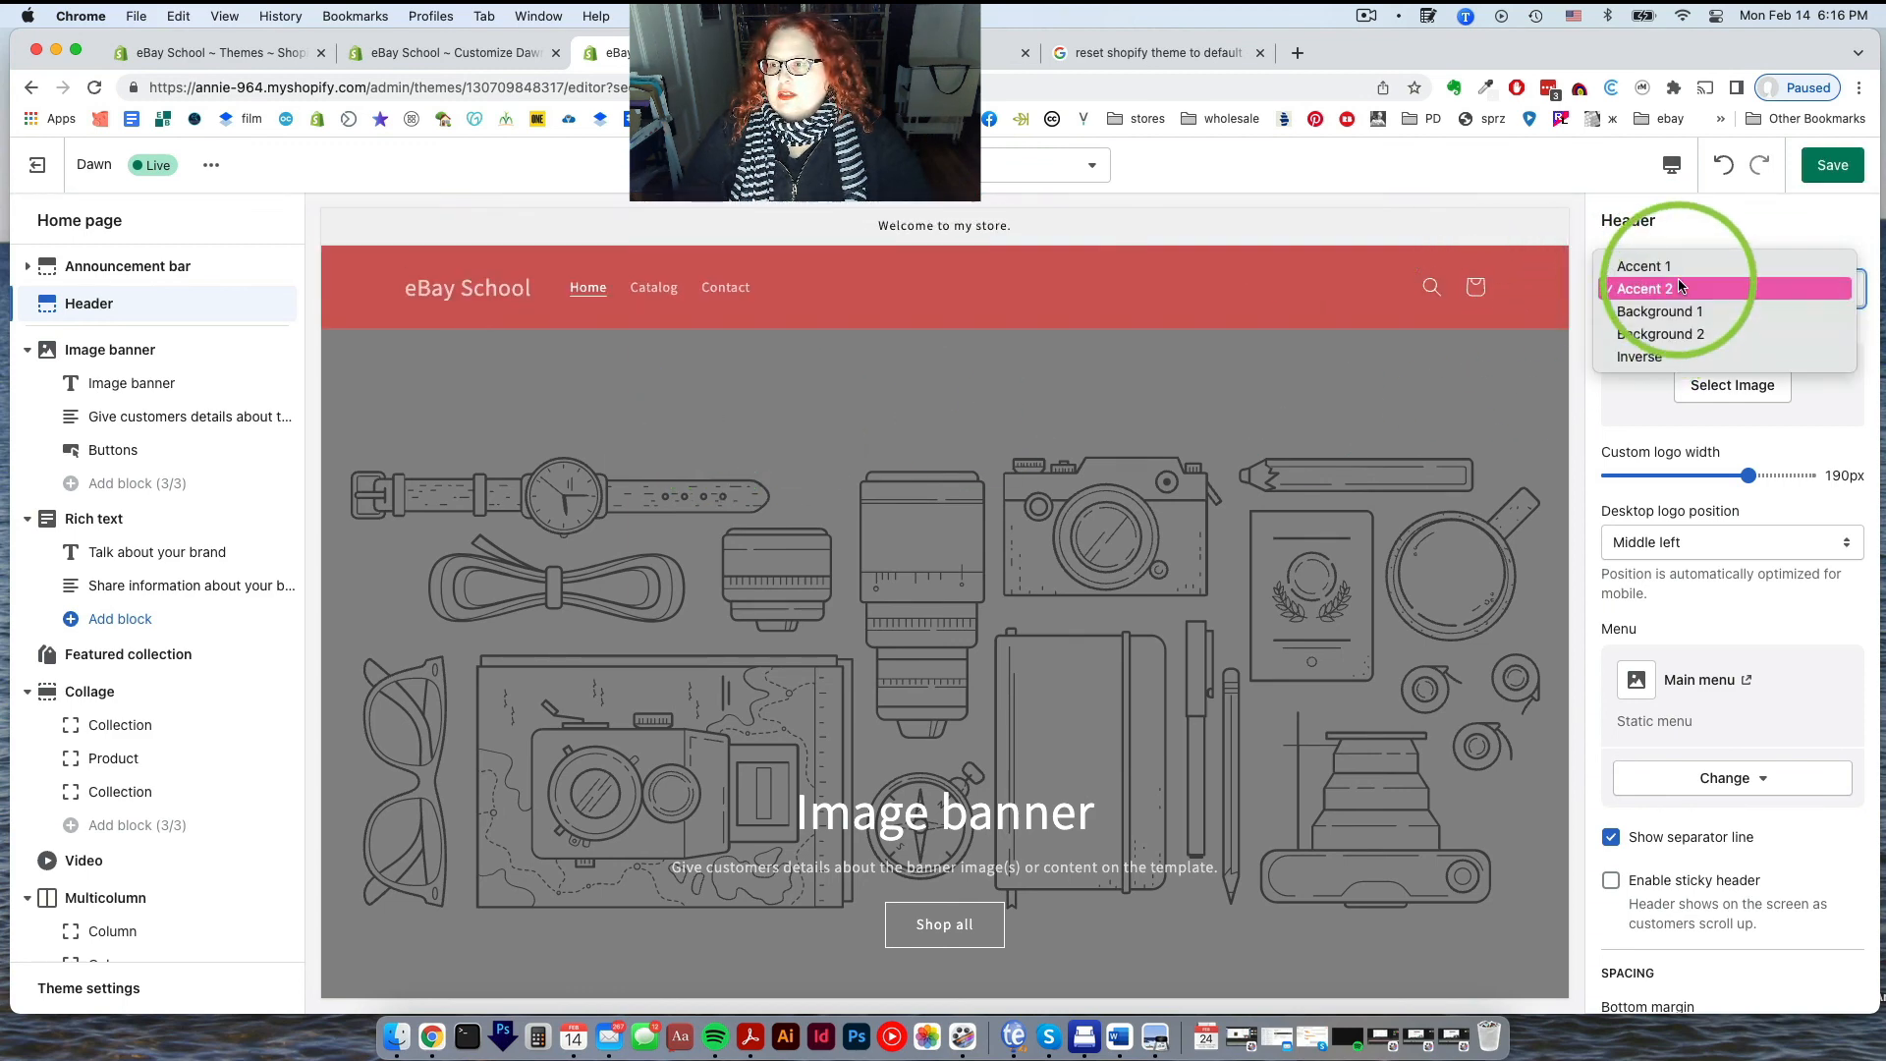
click(1676, 267)
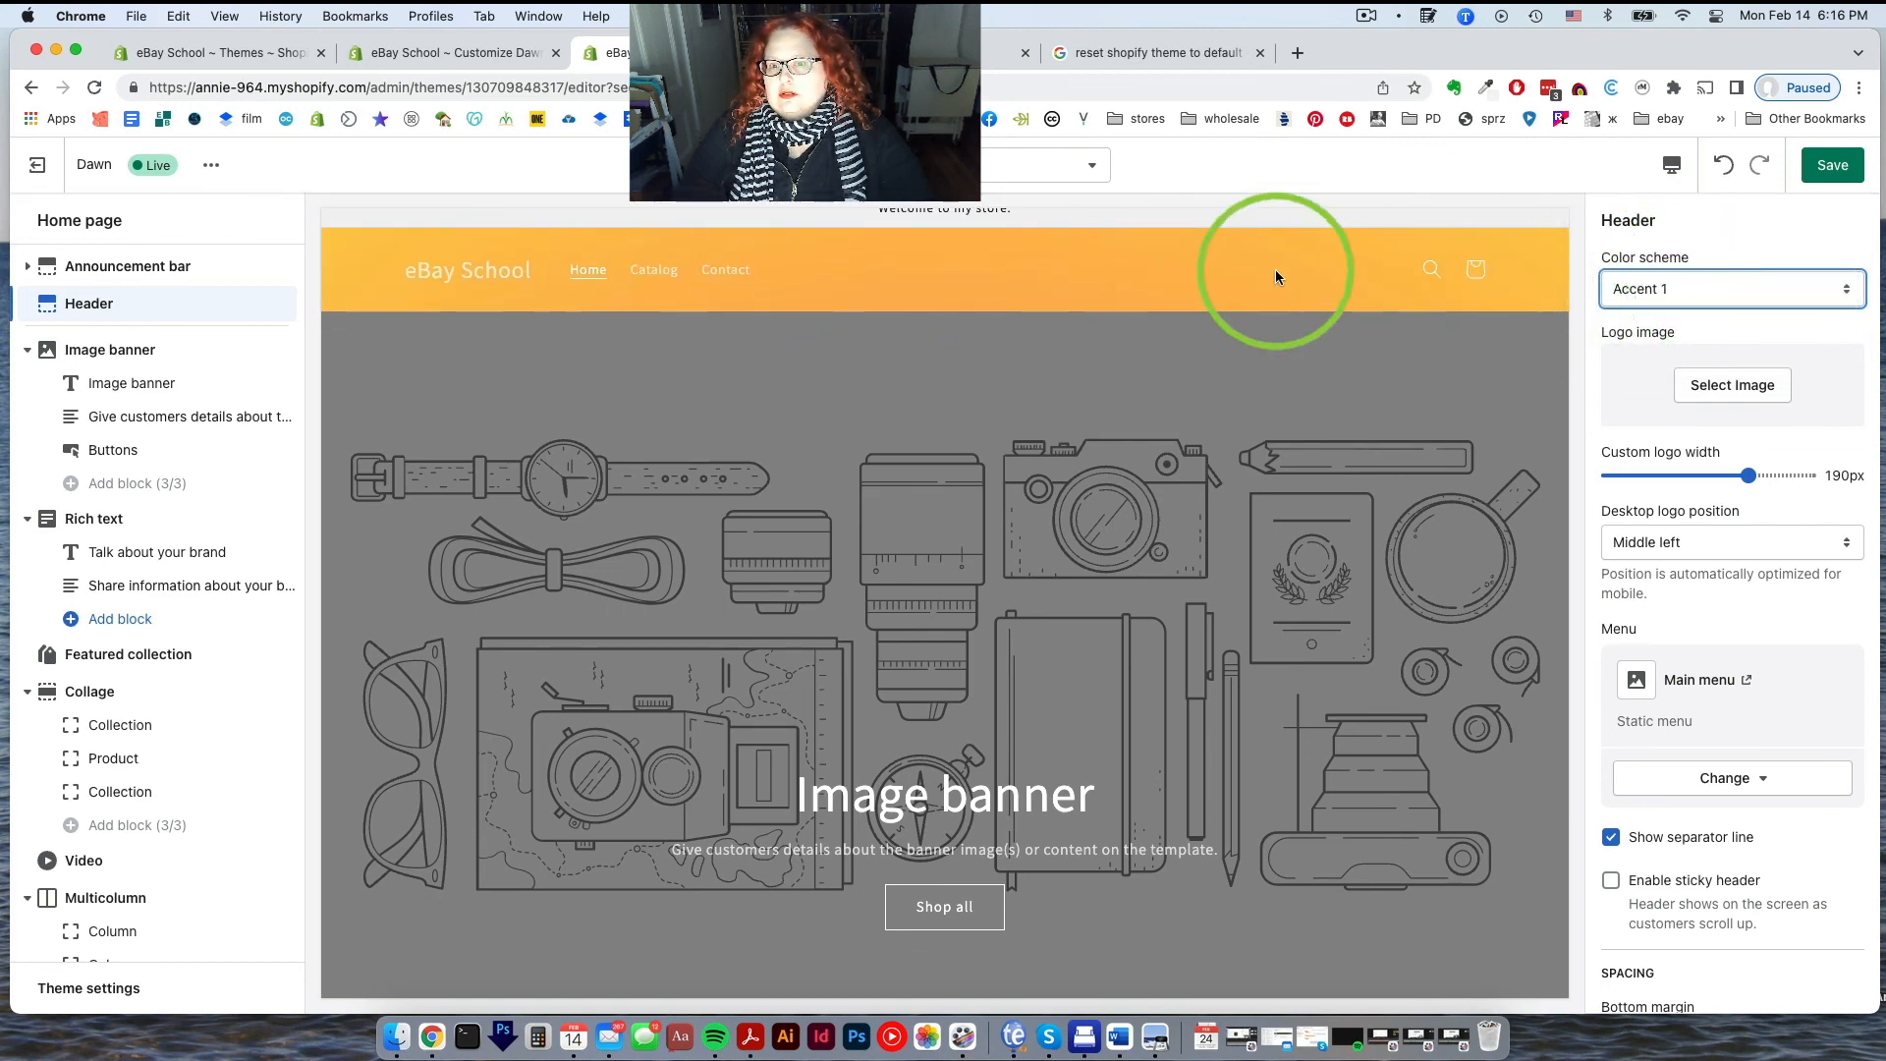
scroll(742, 454, up, 1)
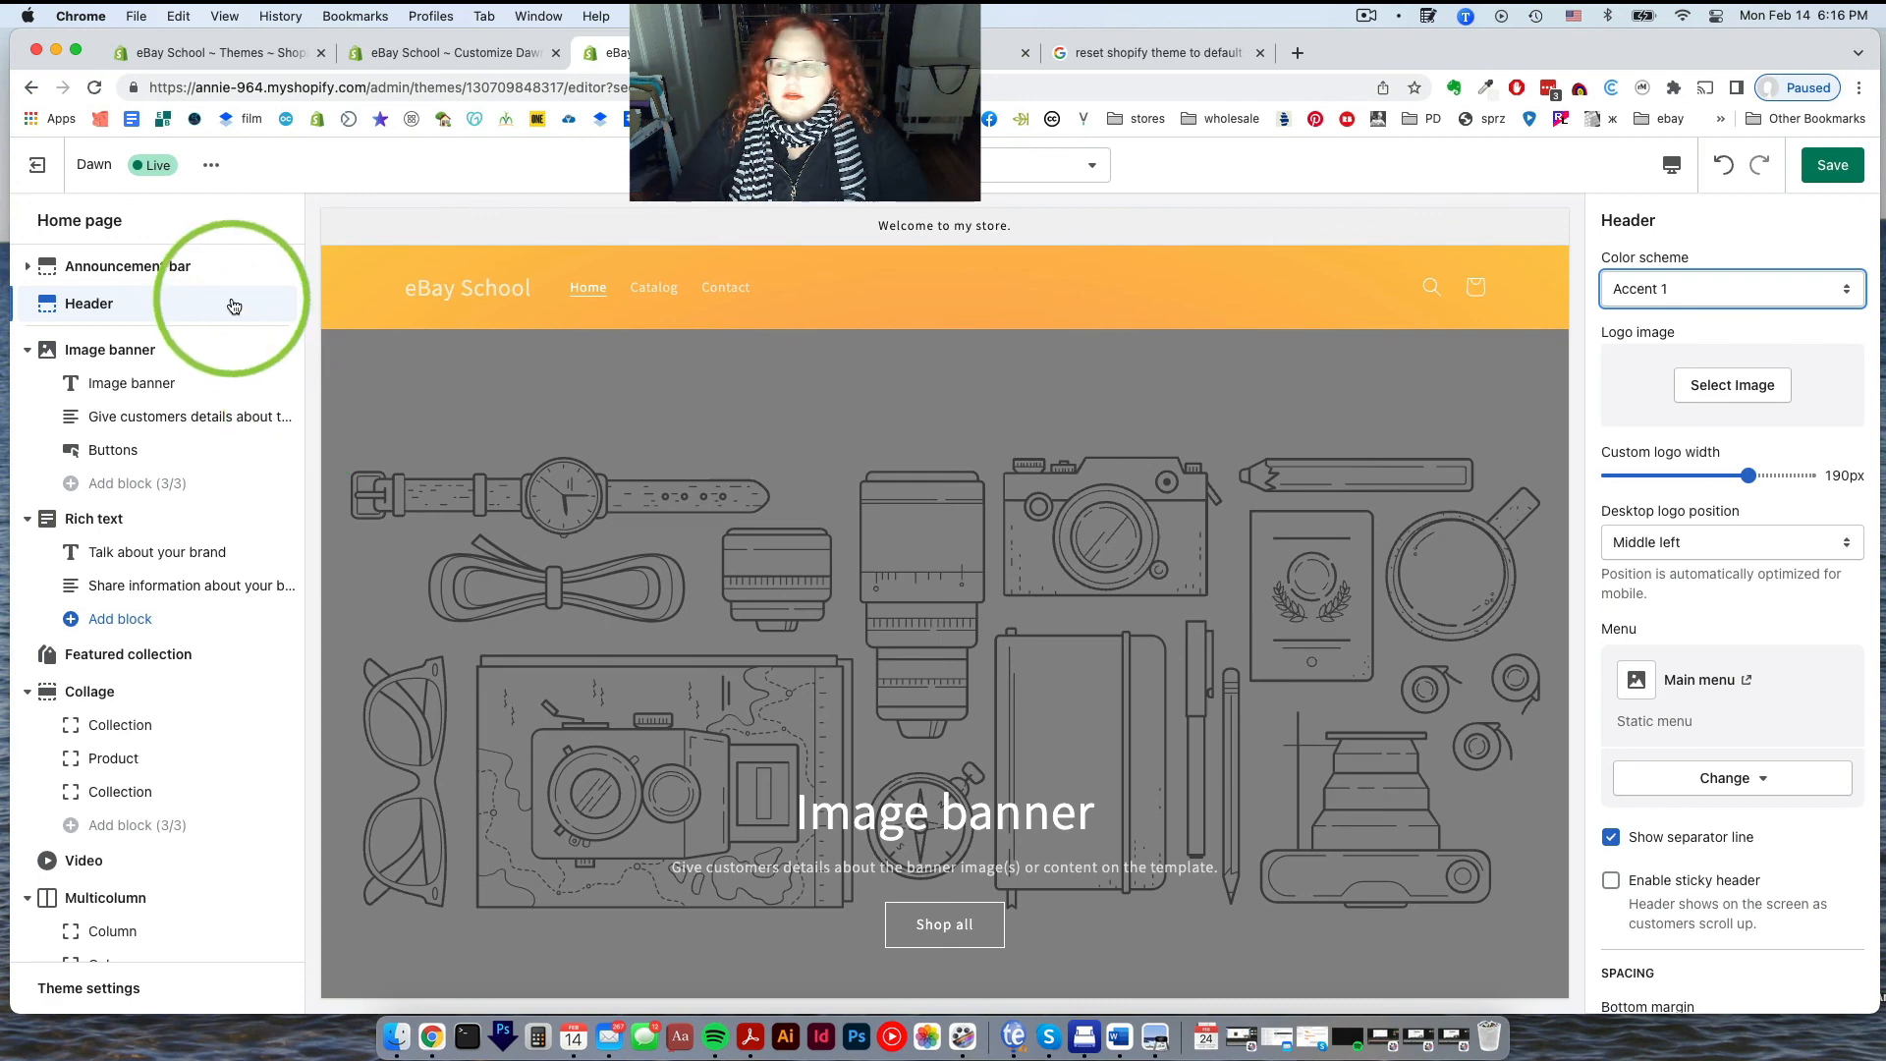
Set the ebayschool image from the image library as the header's logo
click(1729, 388)
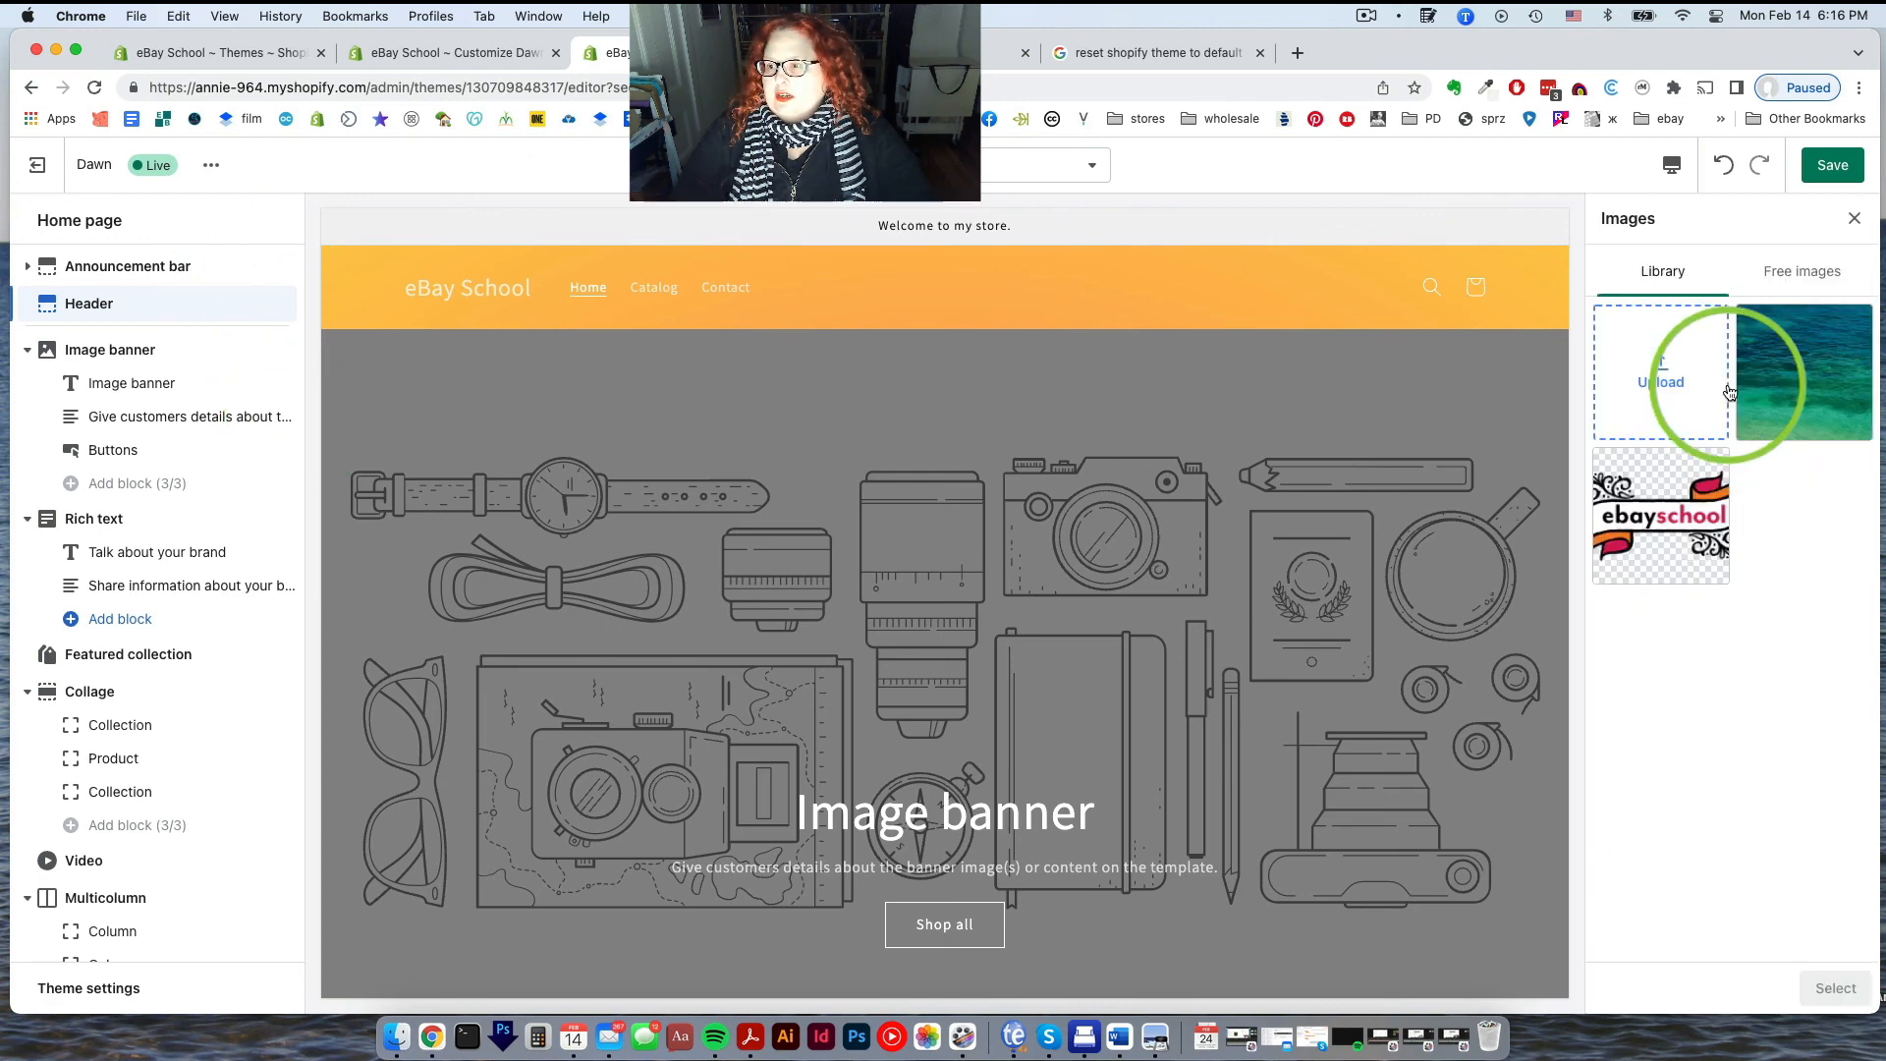
click(1642, 493)
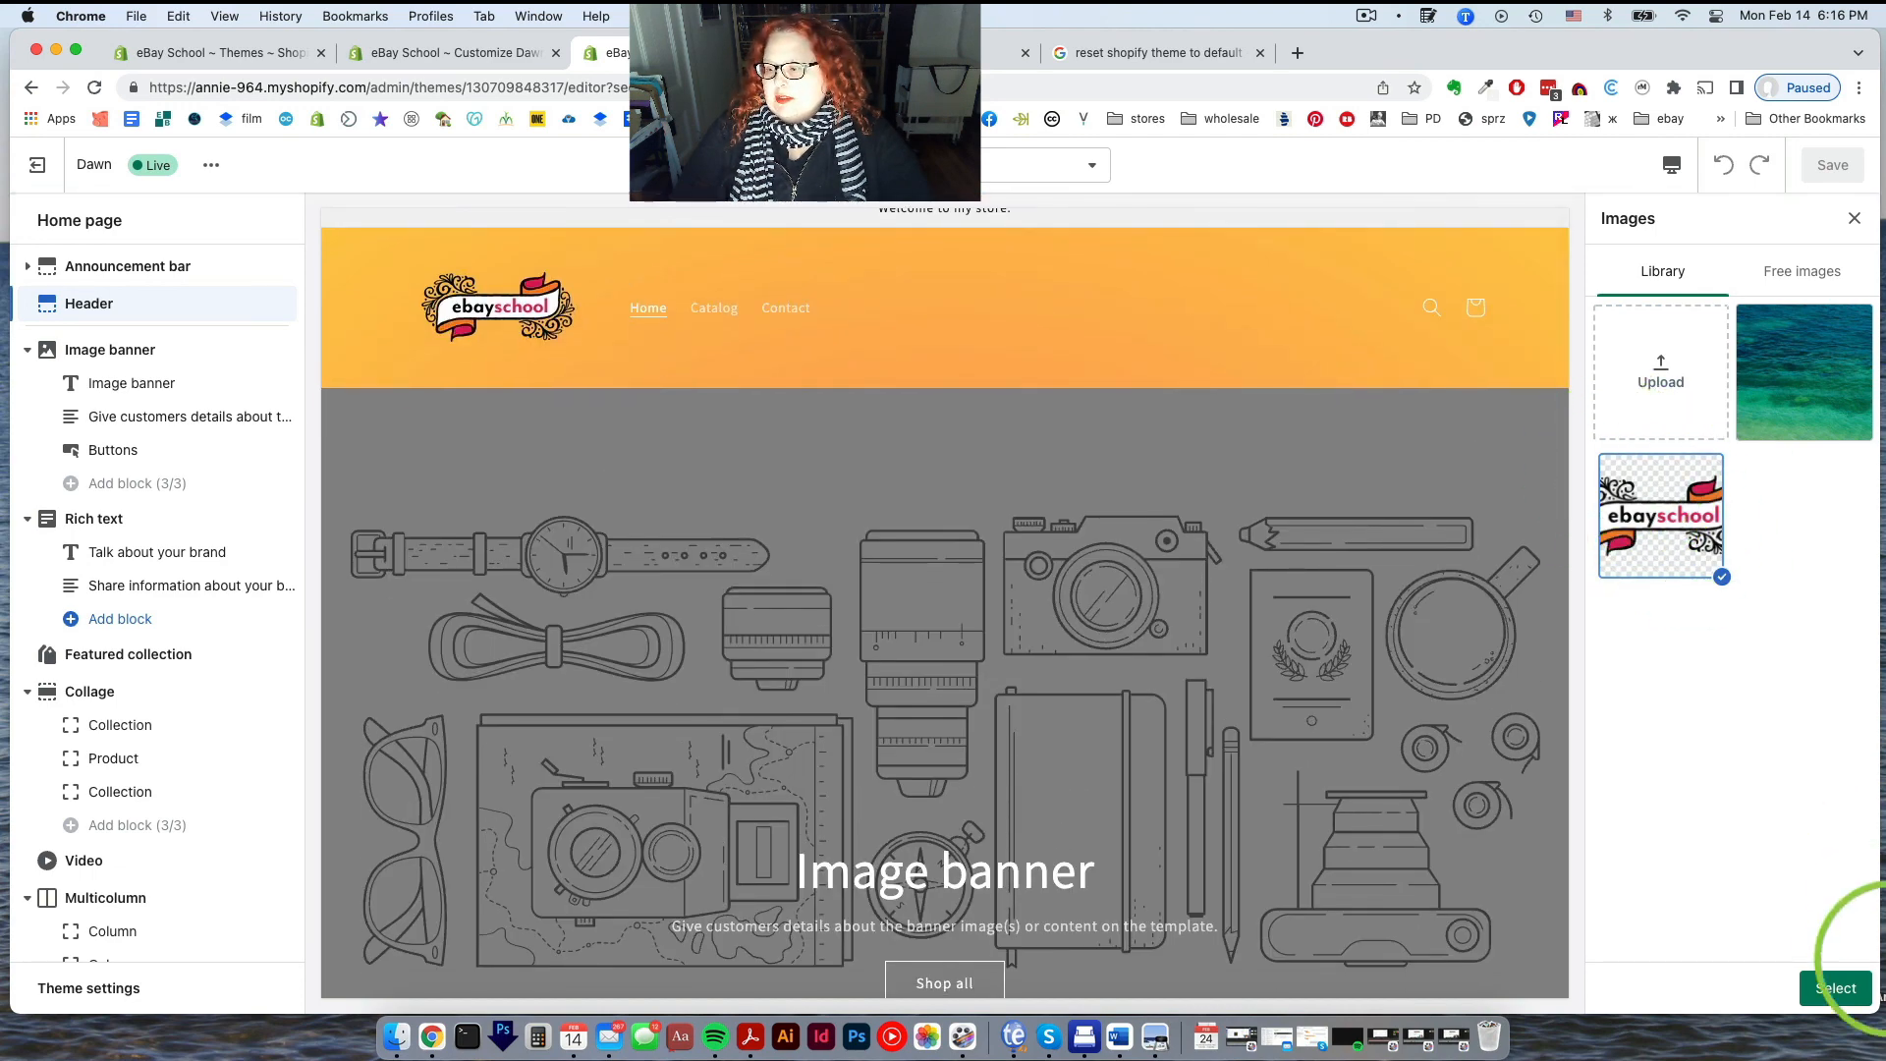
click(1836, 987)
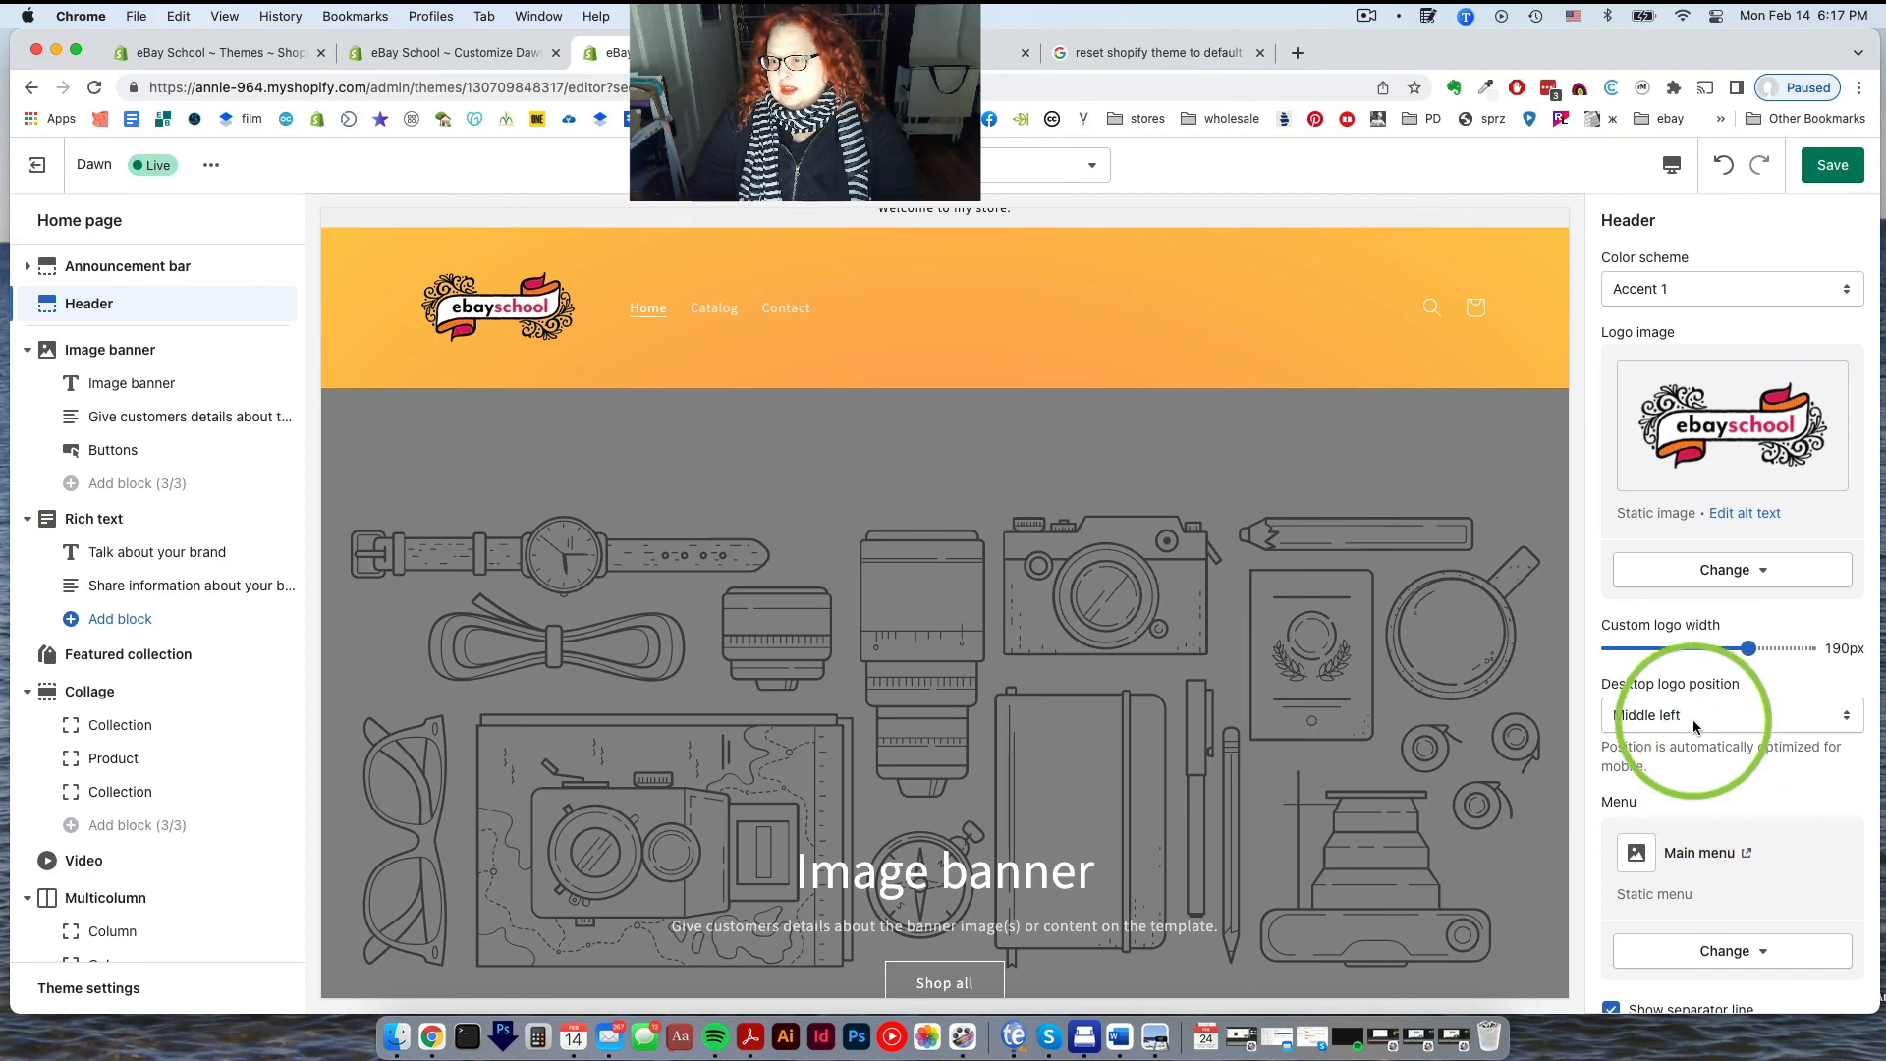
Try the Top left desktop logo position in the header, and set it to Top center
click(1689, 717)
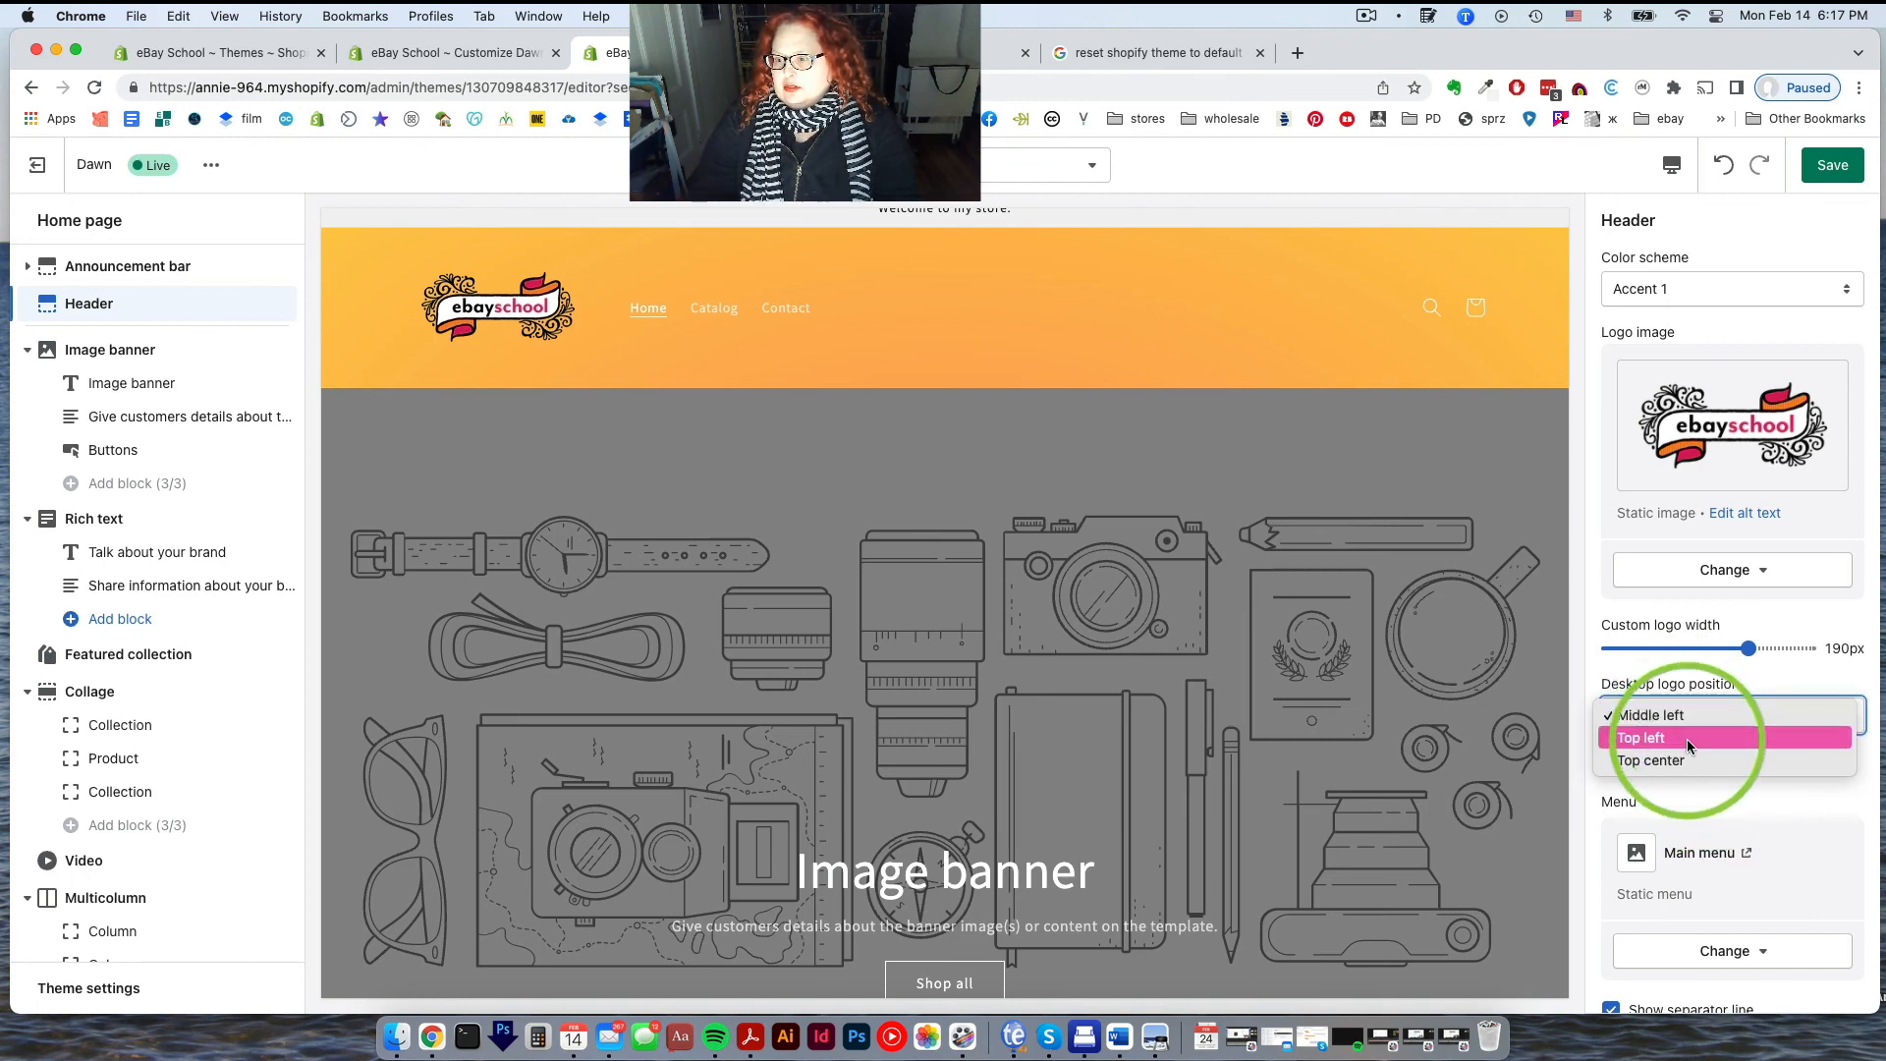
click(1688, 738)
click(1682, 727)
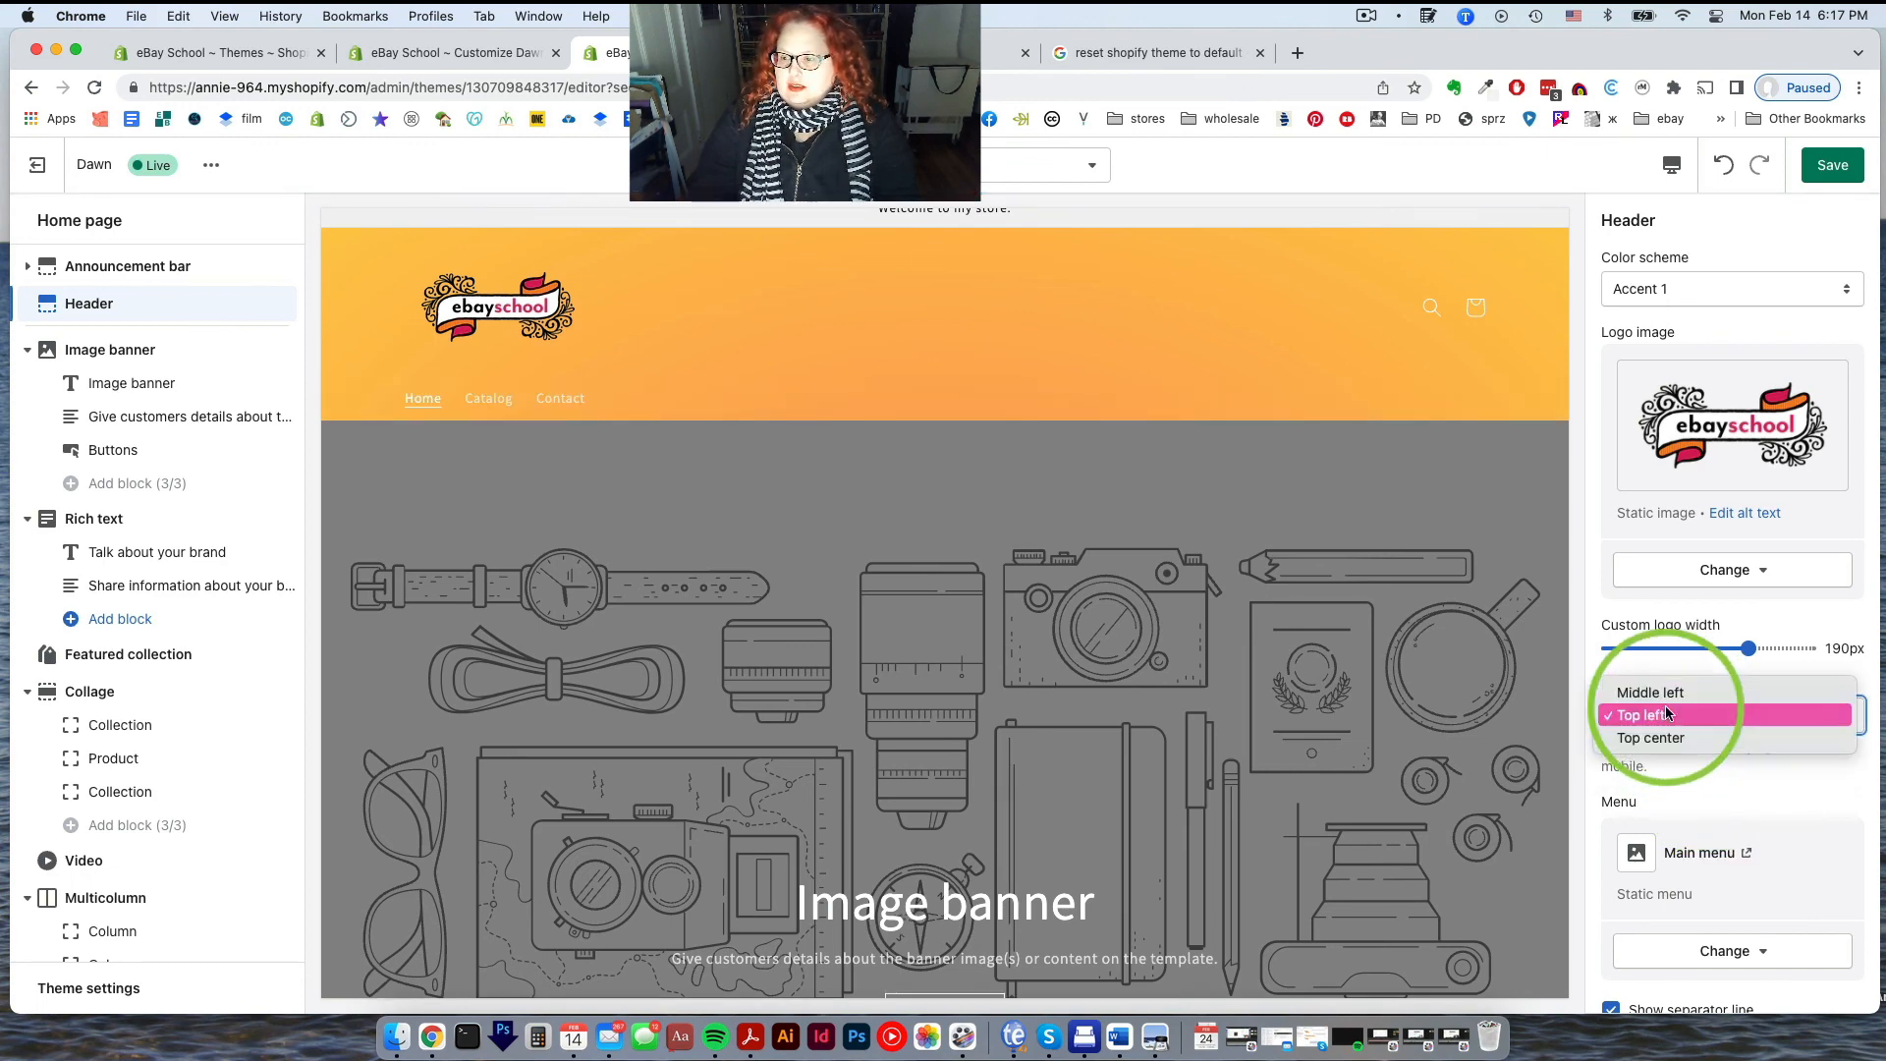
click(1665, 737)
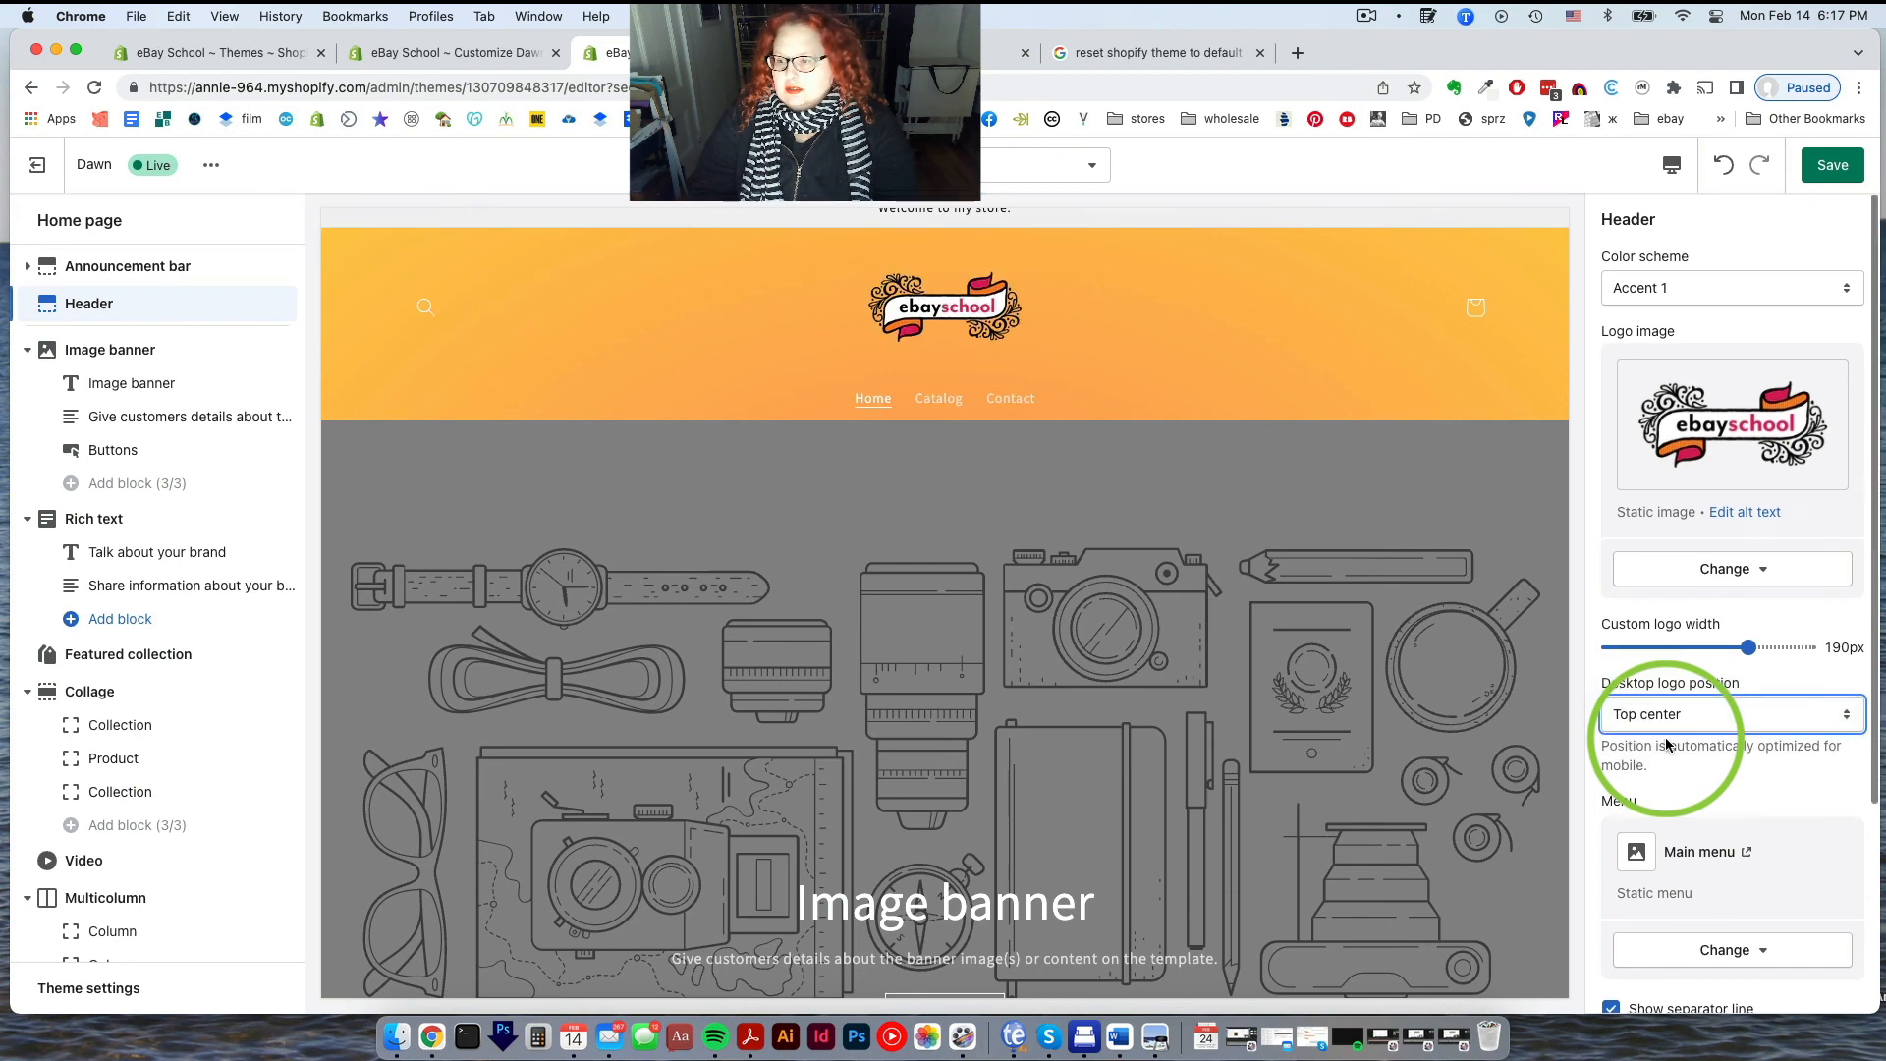
Examine the options for changing the header's menu, and switch the separator line off and on again
scroll(1690, 722, down, 3)
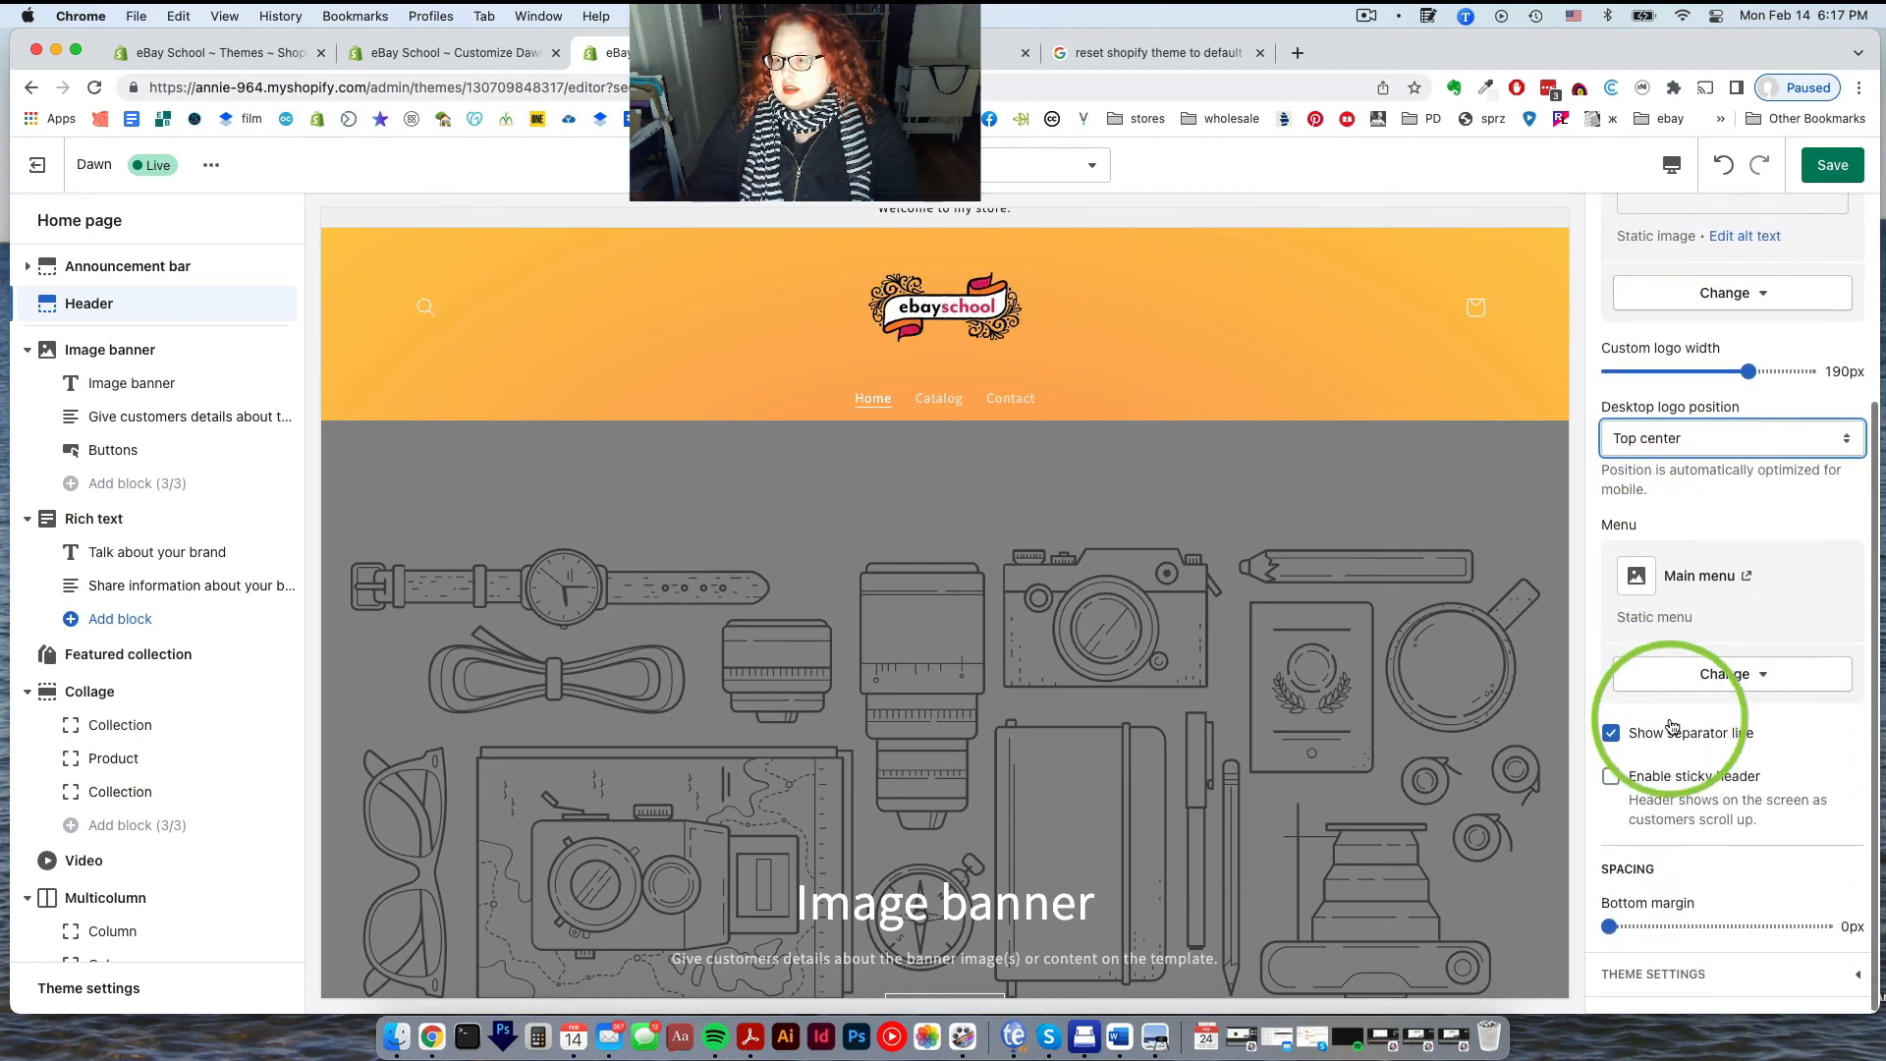
click(1714, 677)
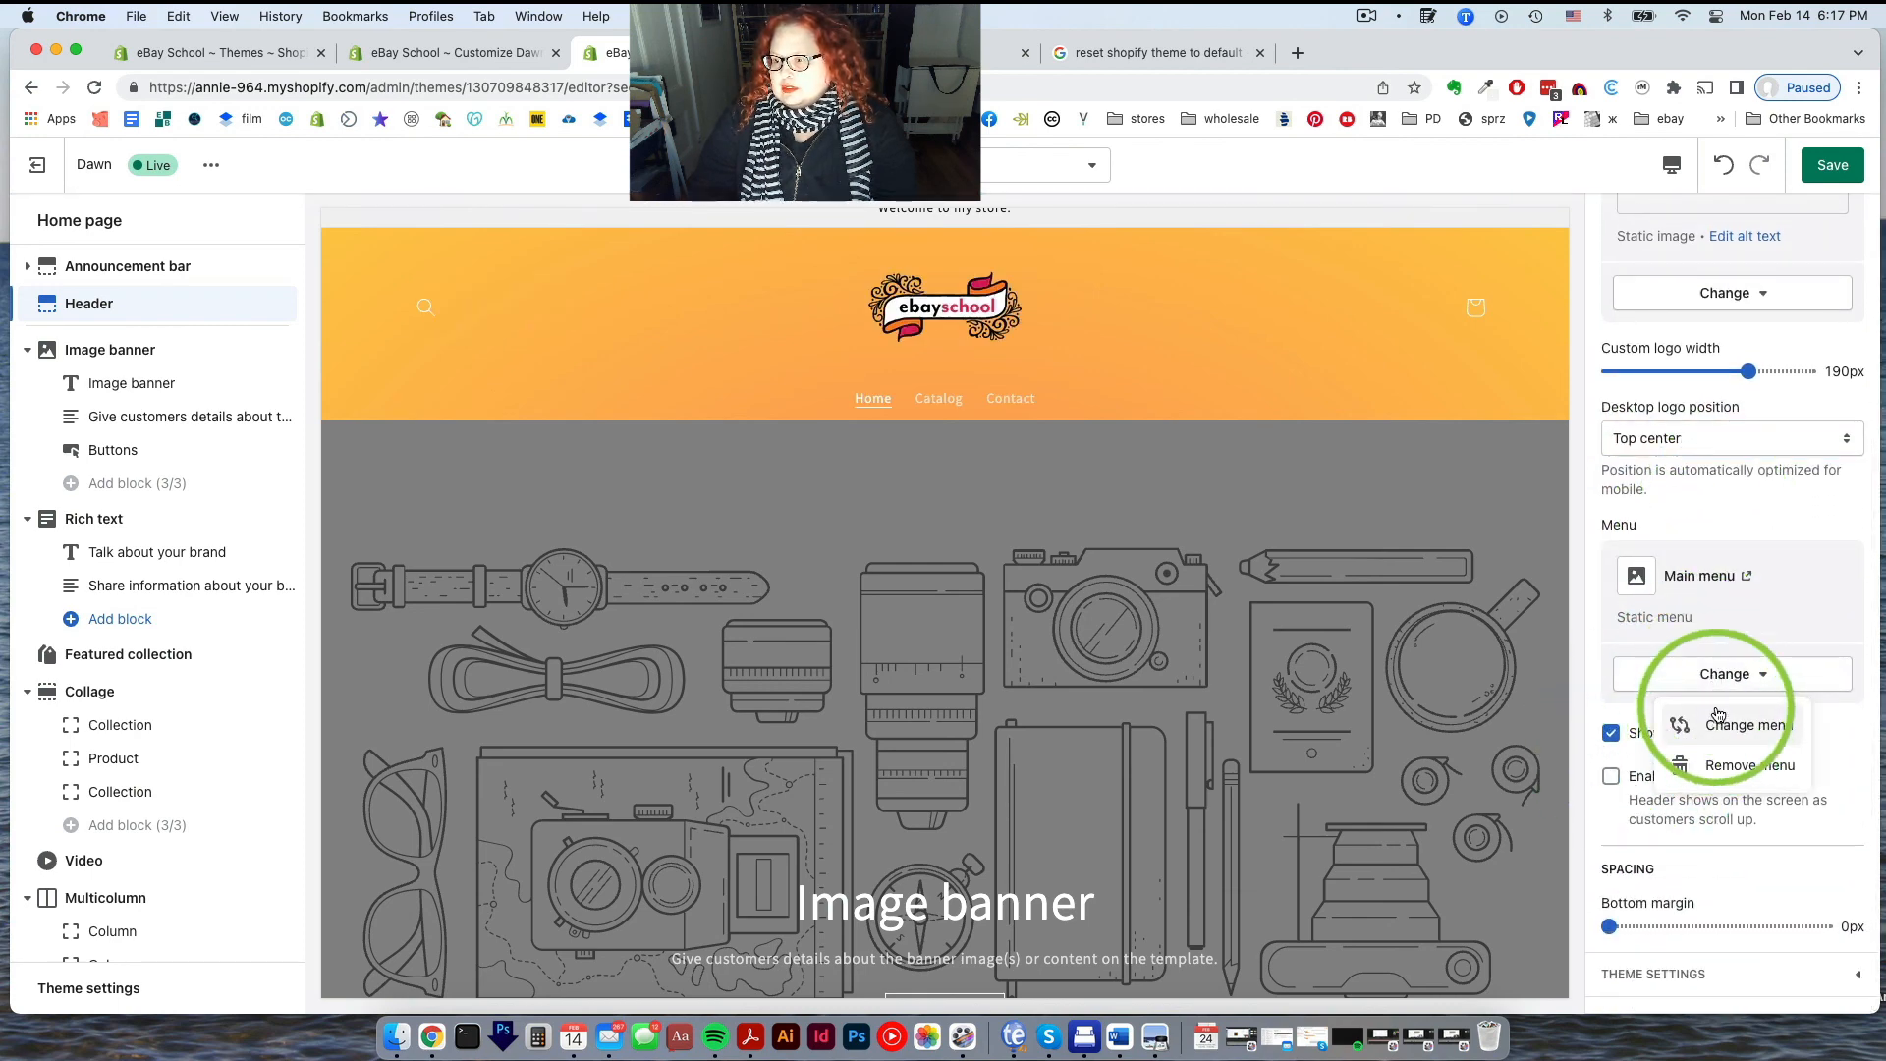
click(1589, 690)
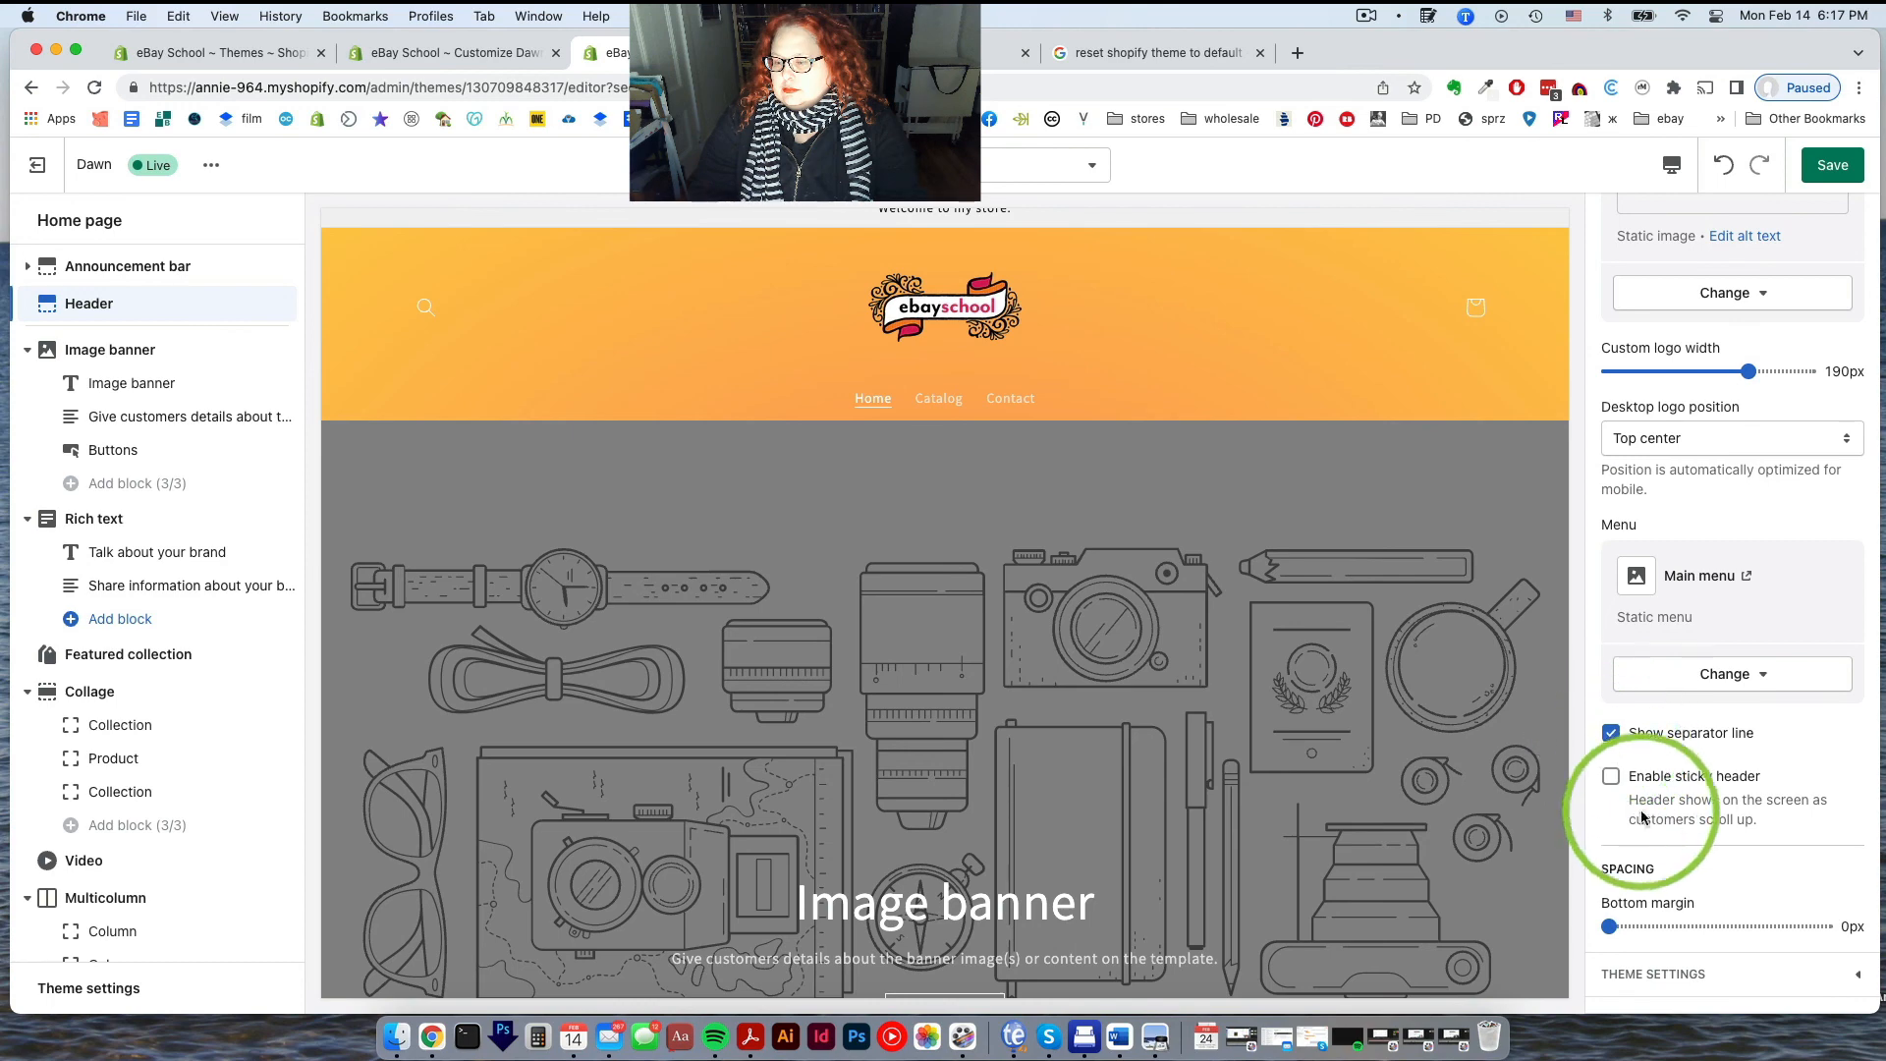
click(1611, 733)
click(1611, 733)
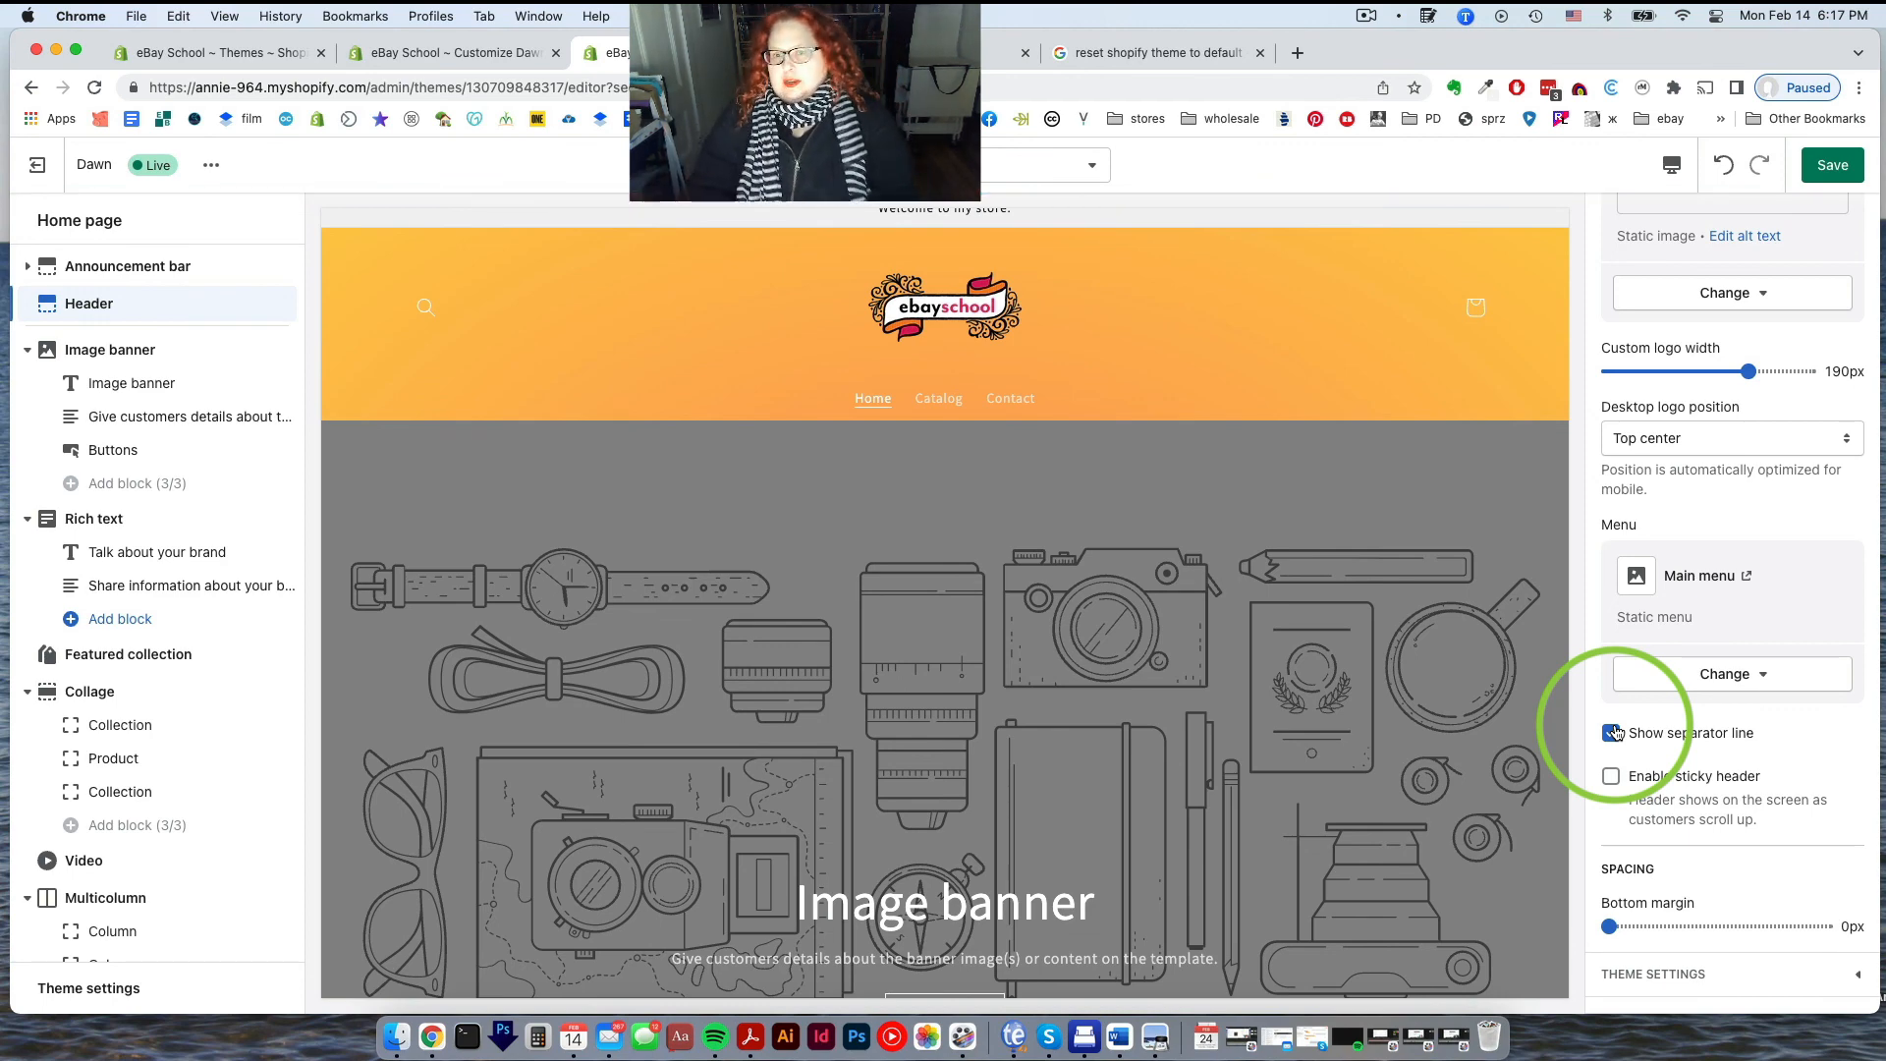
Set the header's color scheme to Background 1 and check the header in the preview
scroll(1046, 324, up, 1)
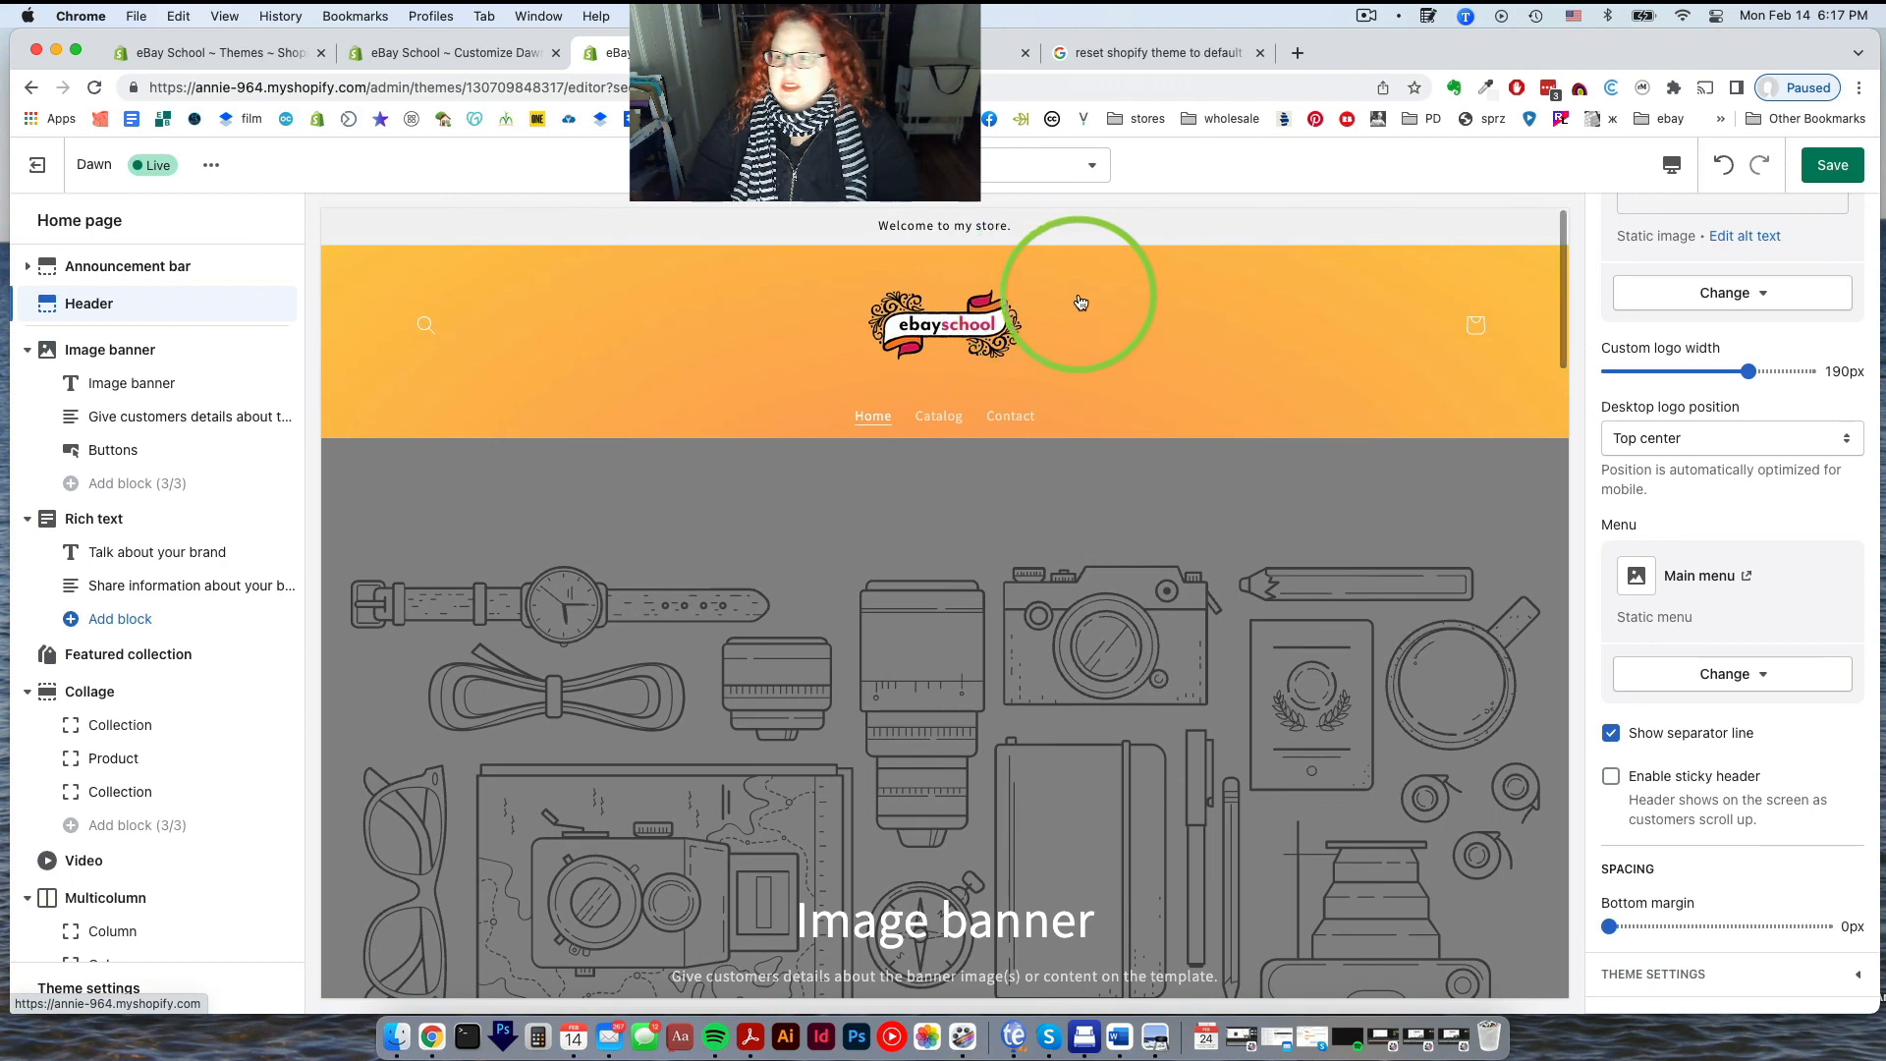
scroll(1601, 295, up, 5)
click(1631, 295)
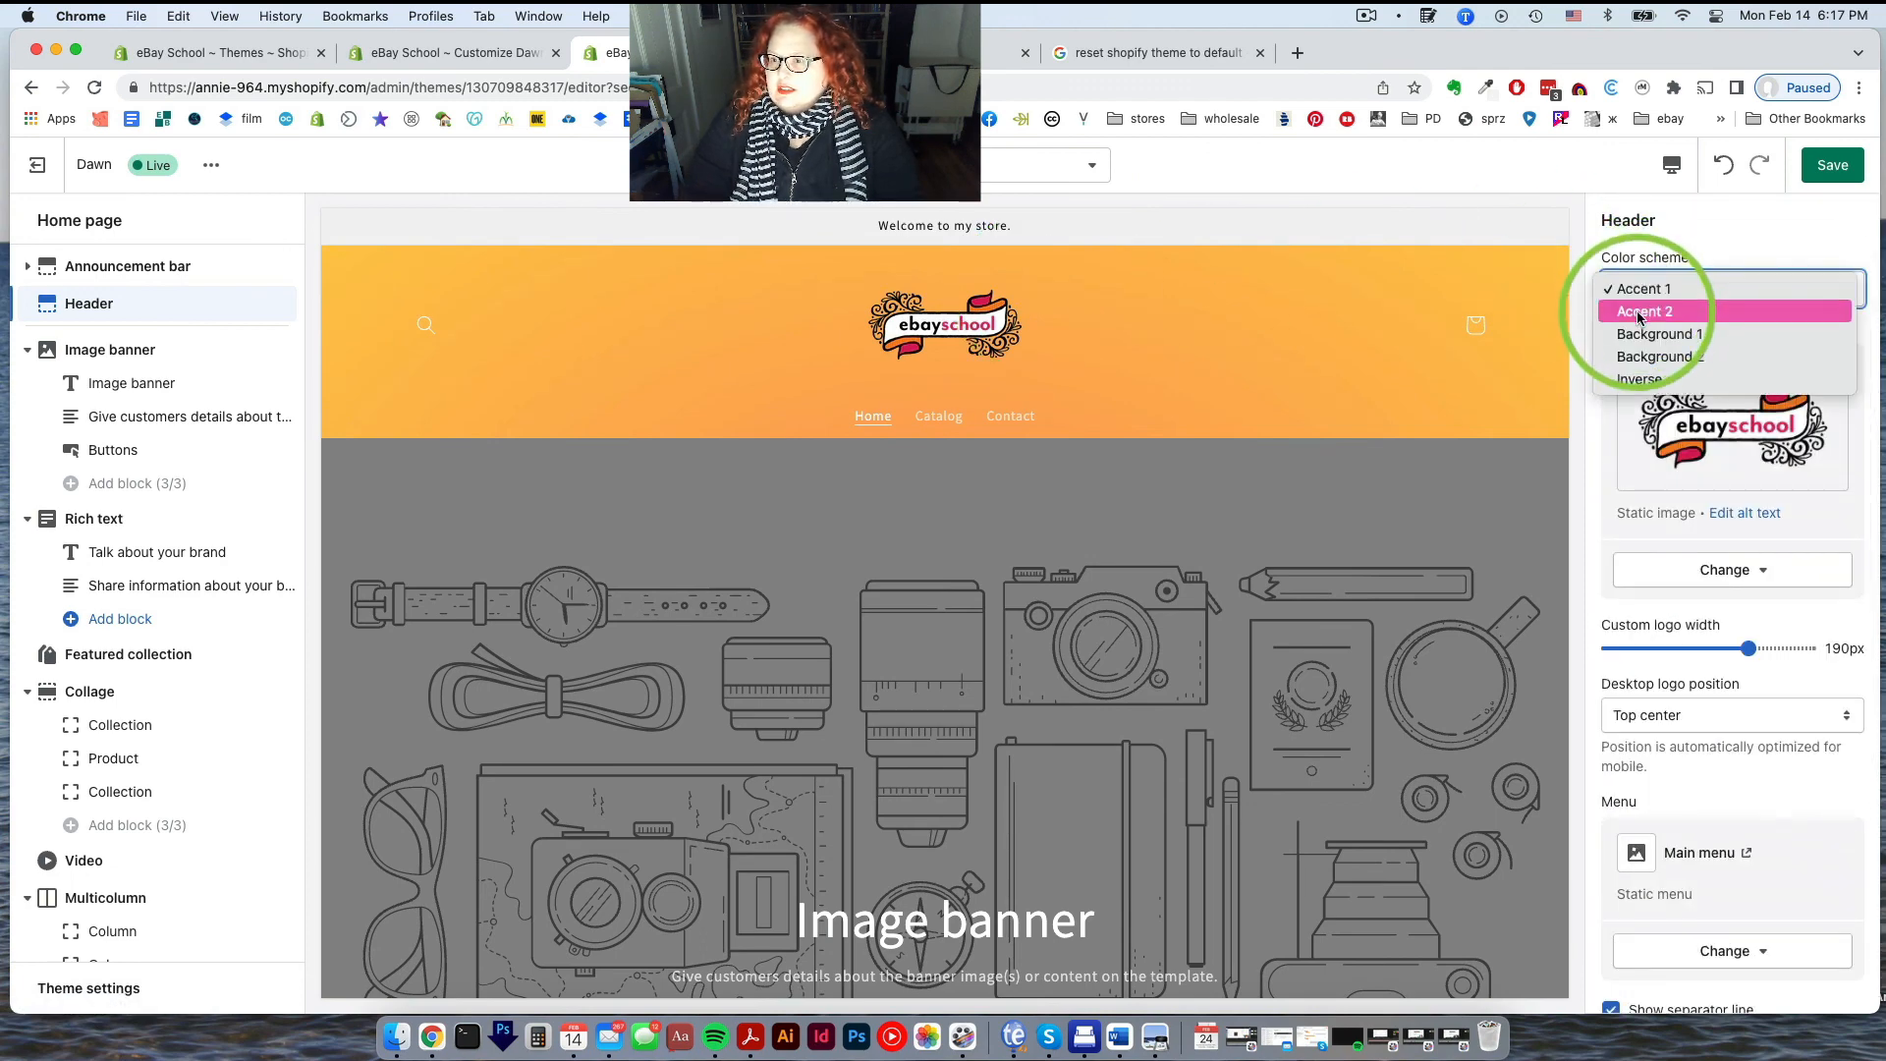
click(1635, 334)
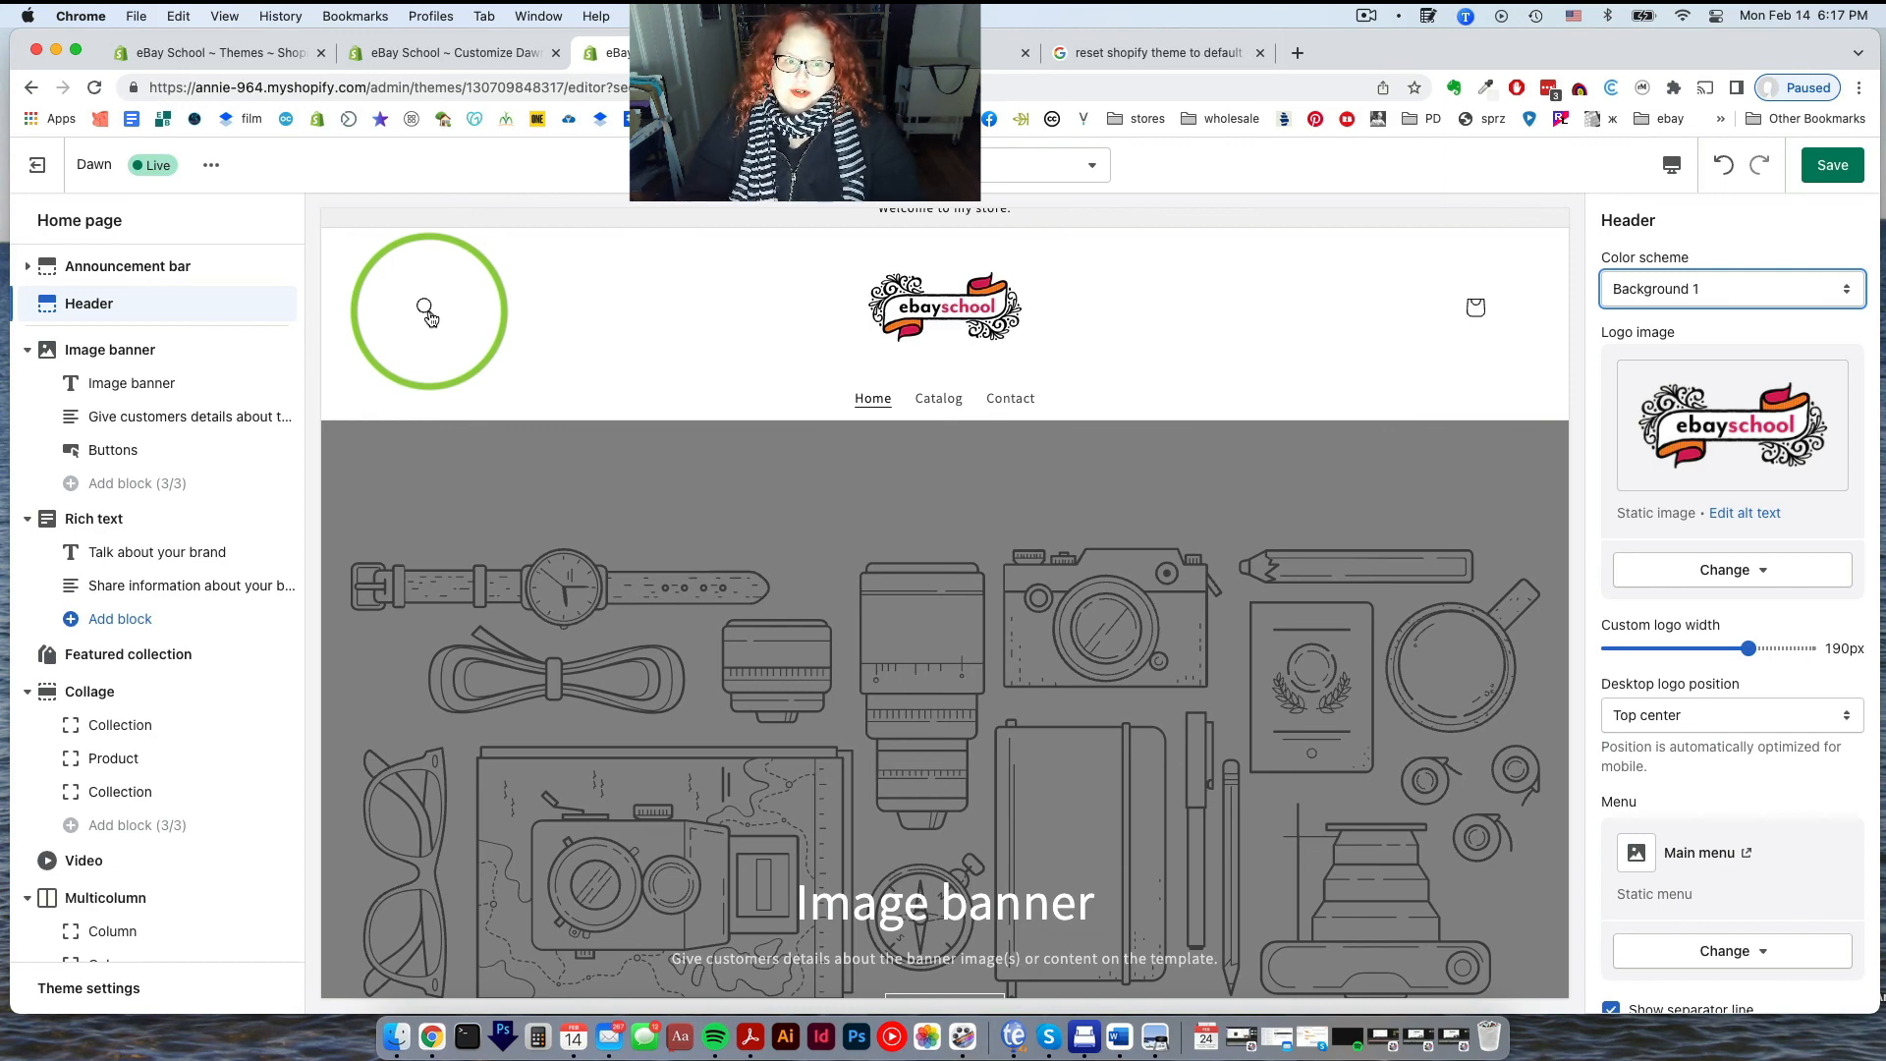
scroll(426, 308, down, 1)
scroll(423, 294, up, 2)
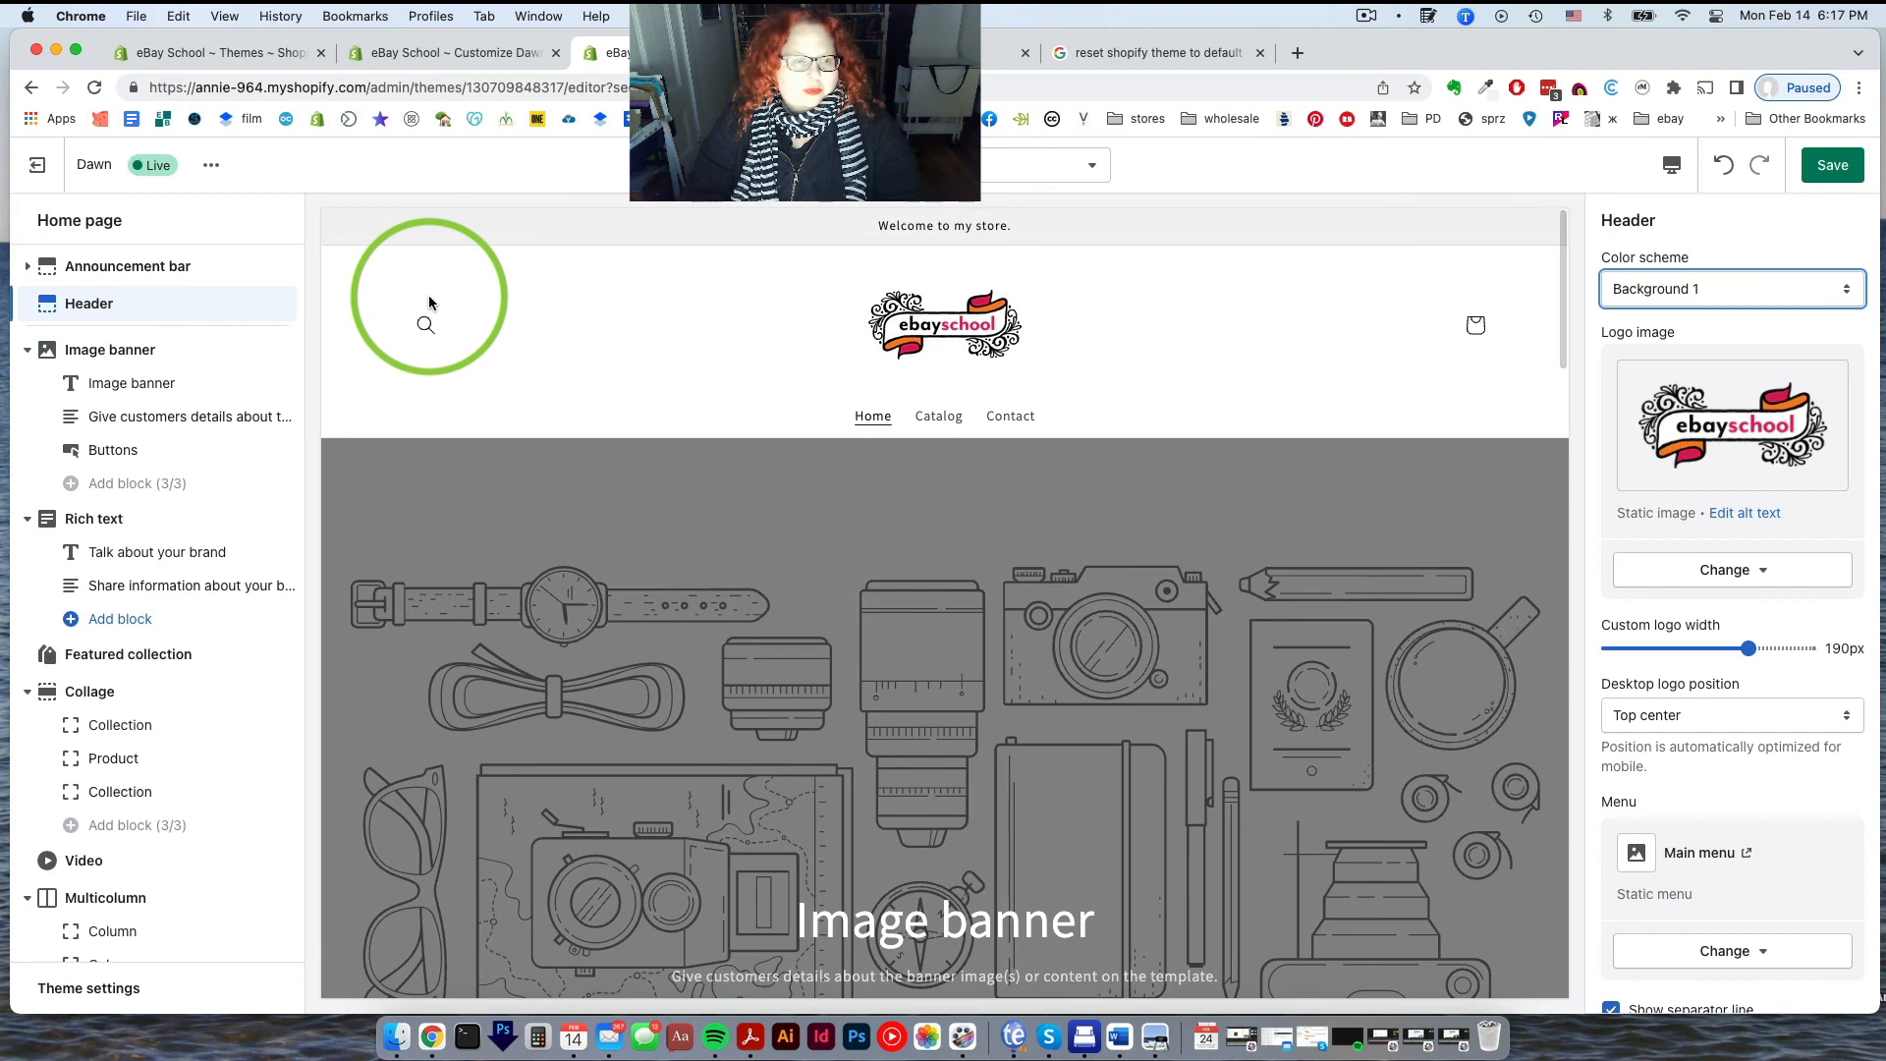
Collapse the Image banner, Rich text and Collage sections in the home page's section list
click(33, 354)
click(31, 387)
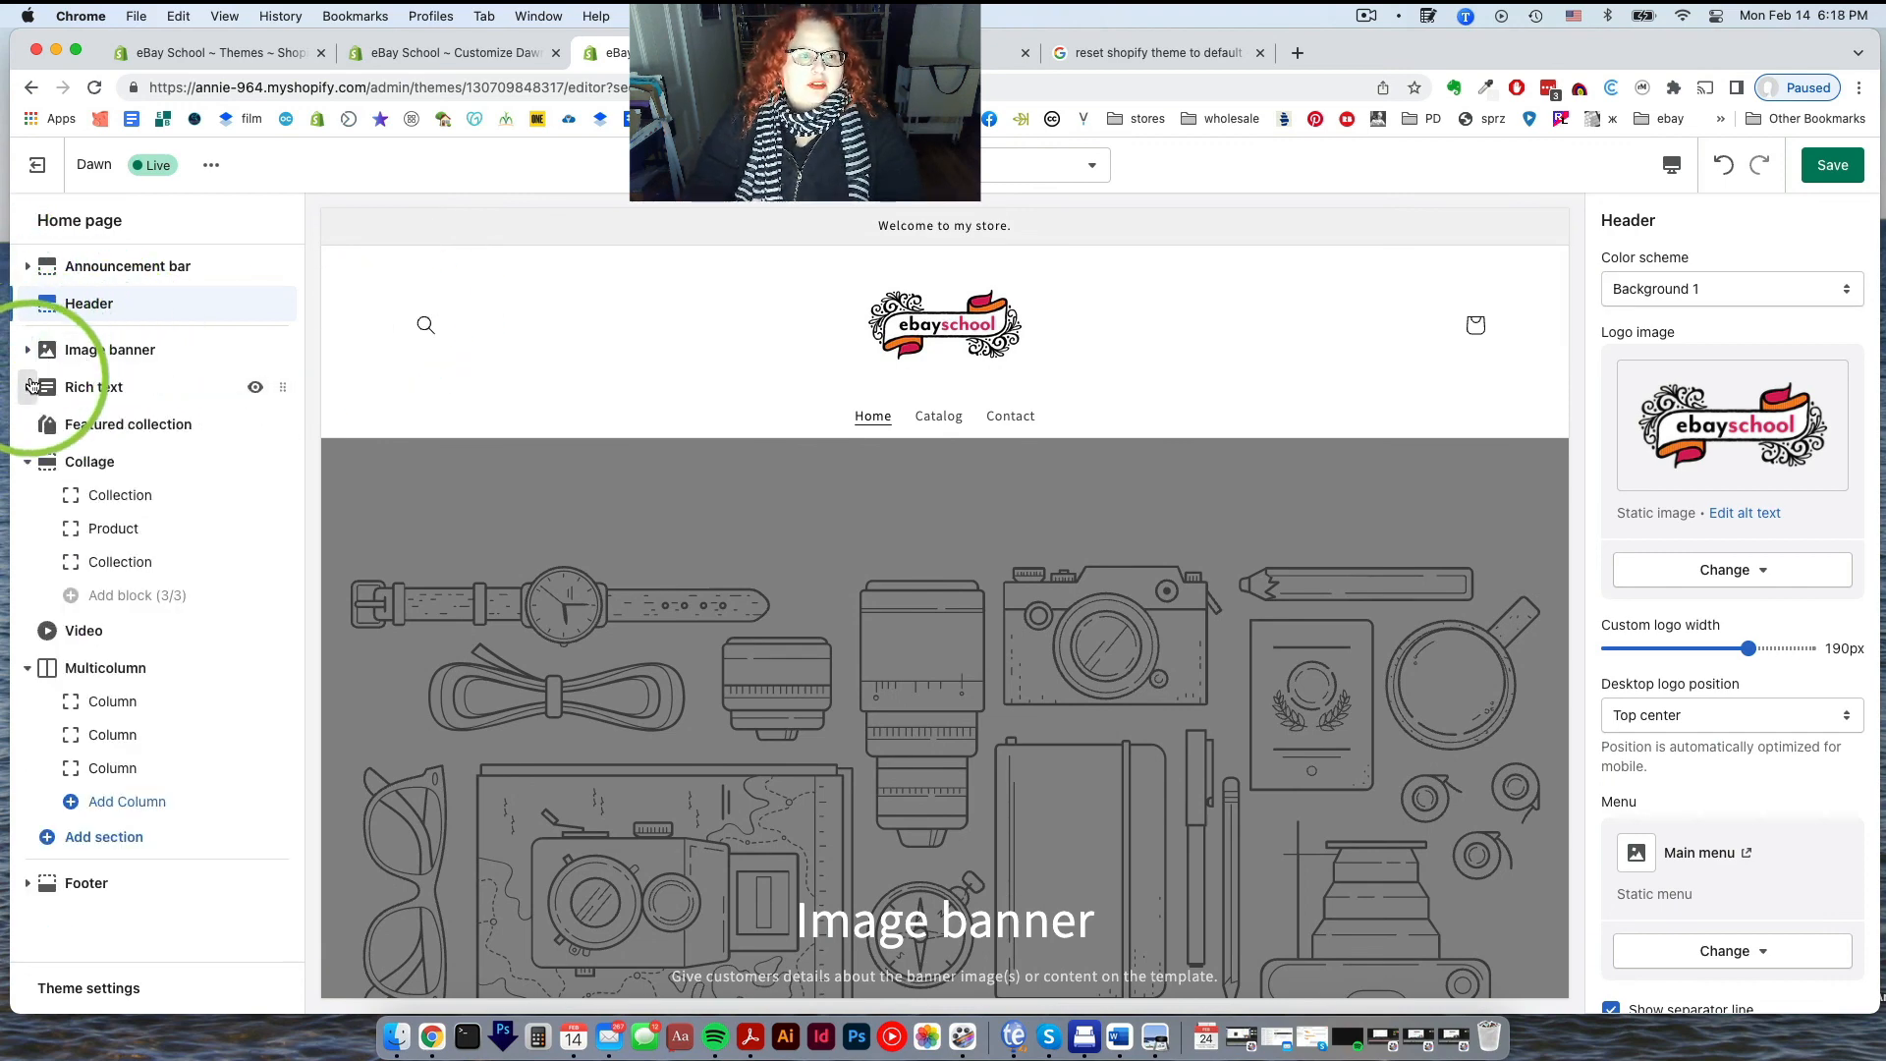
click(31, 461)
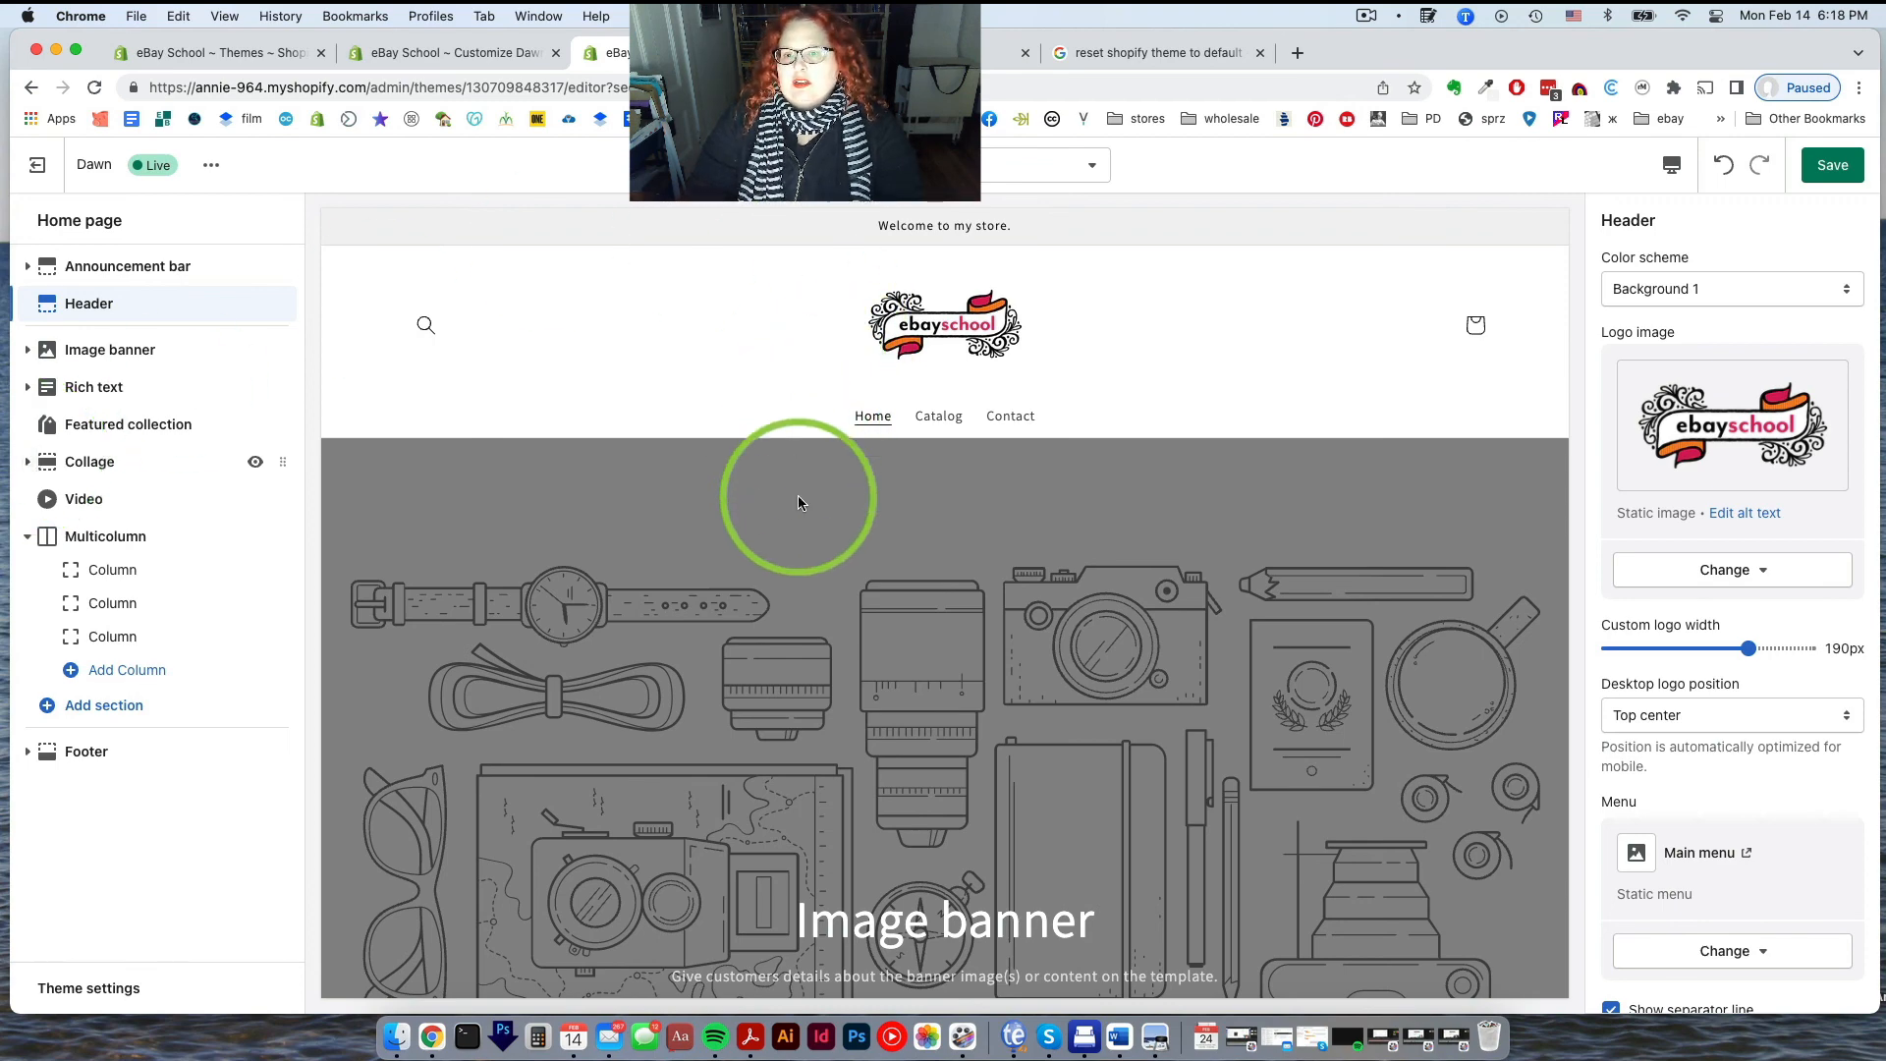
Examine the image banner in the preview, highlighting its heading and the description text beneath it
scroll(807, 534, down, 1)
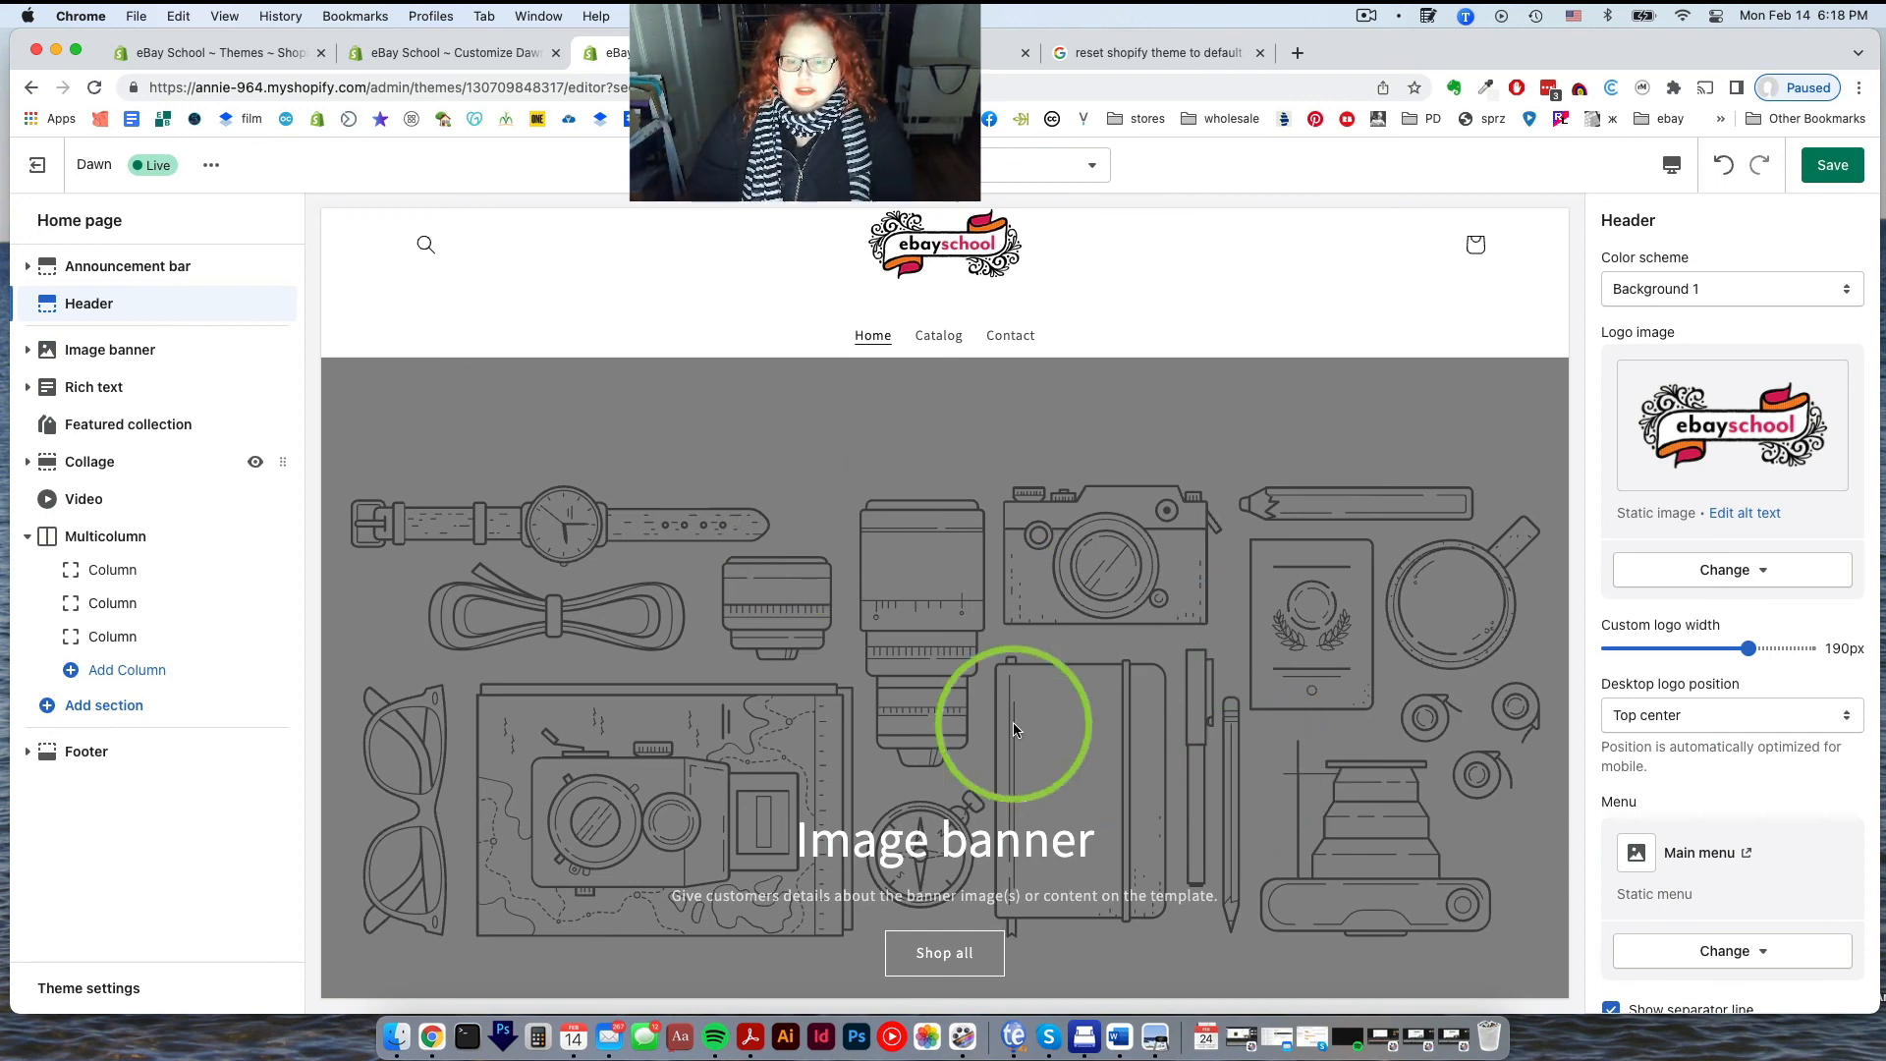
scroll(716, 735, down, 2)
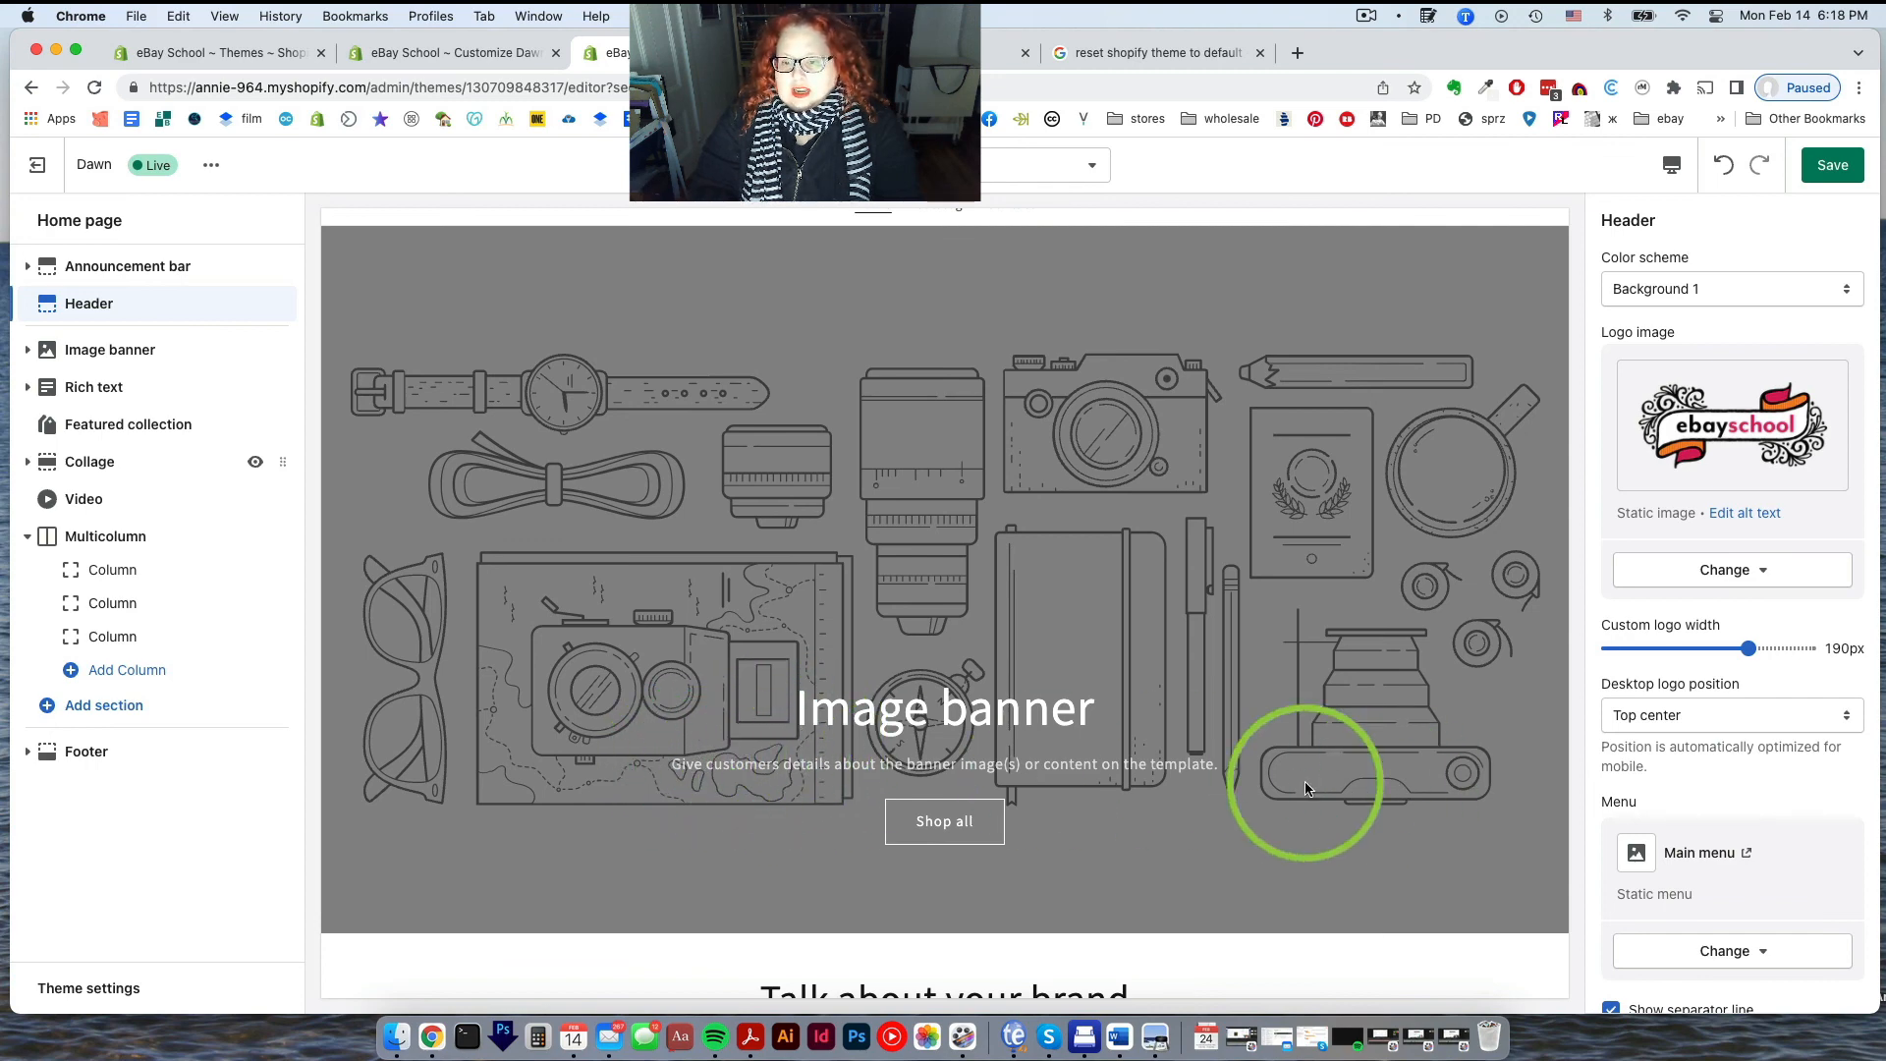
drag(802, 707, 1100, 706)
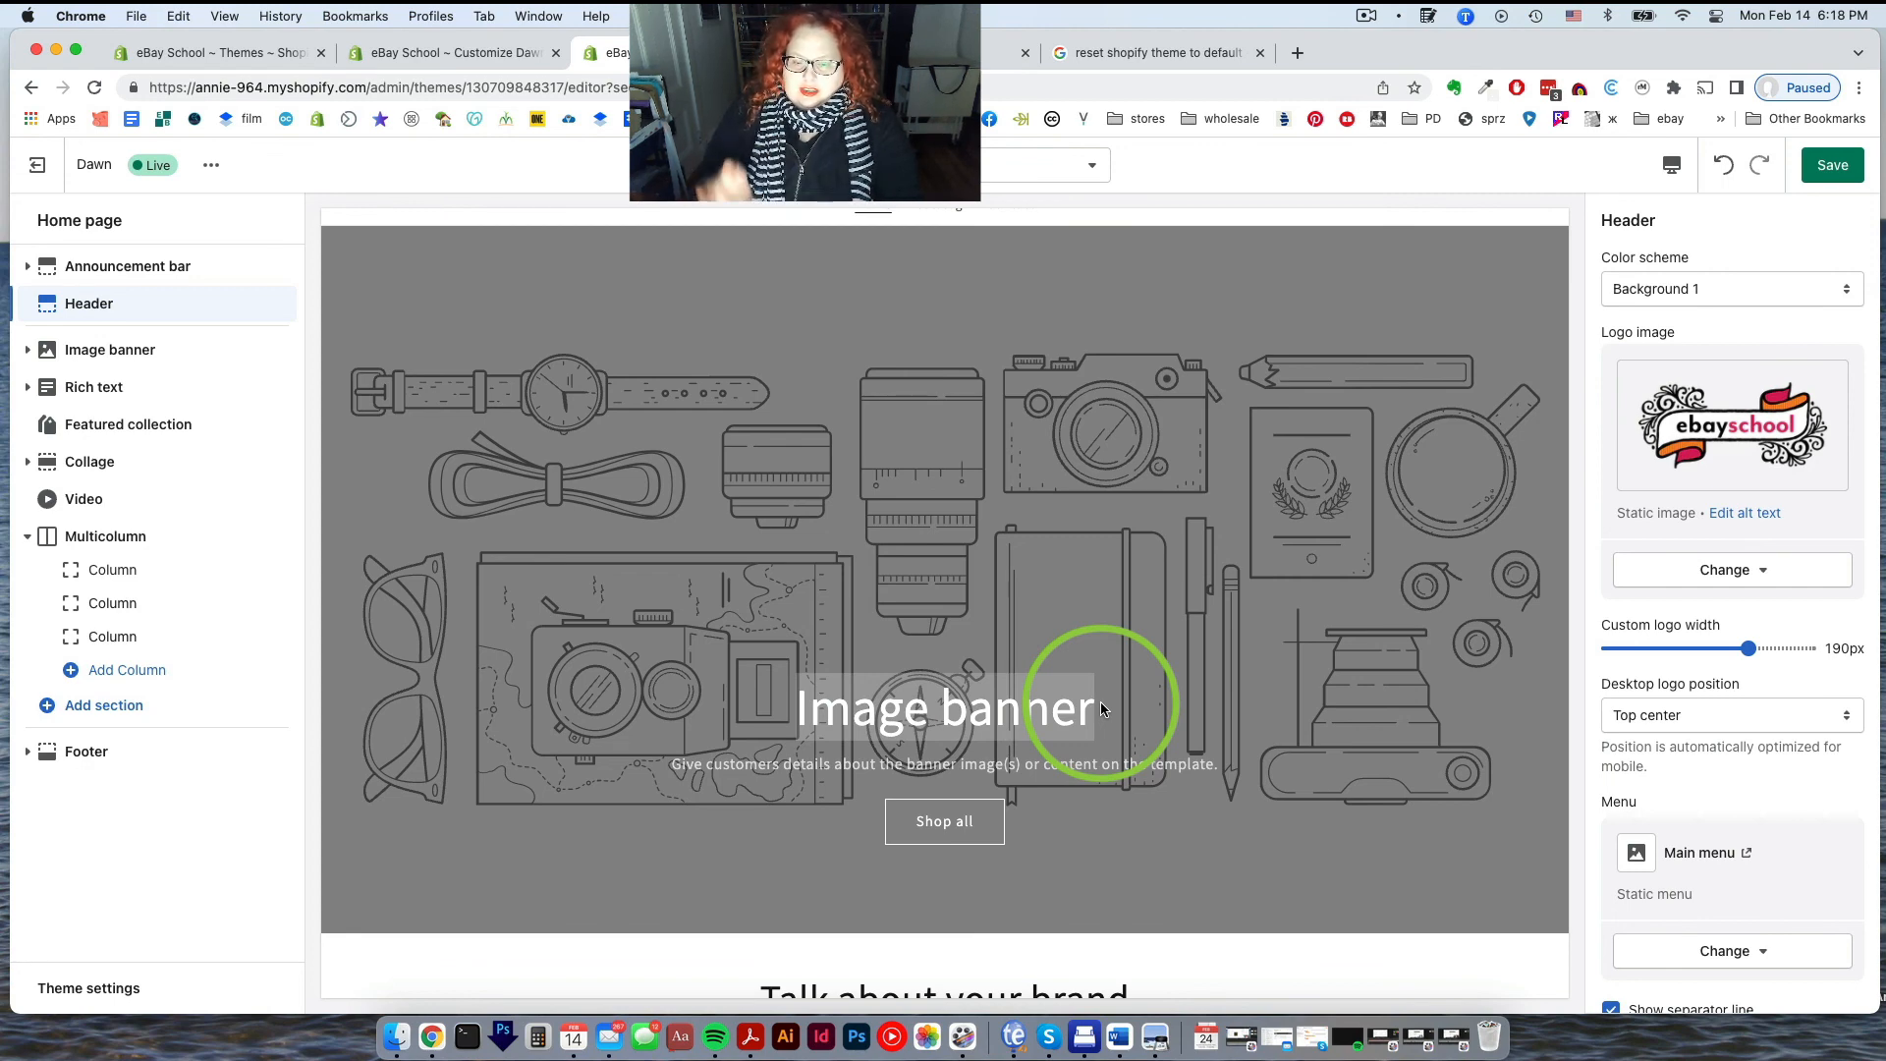
drag(1100, 706, 1166, 785)
drag(789, 677, 693, 755)
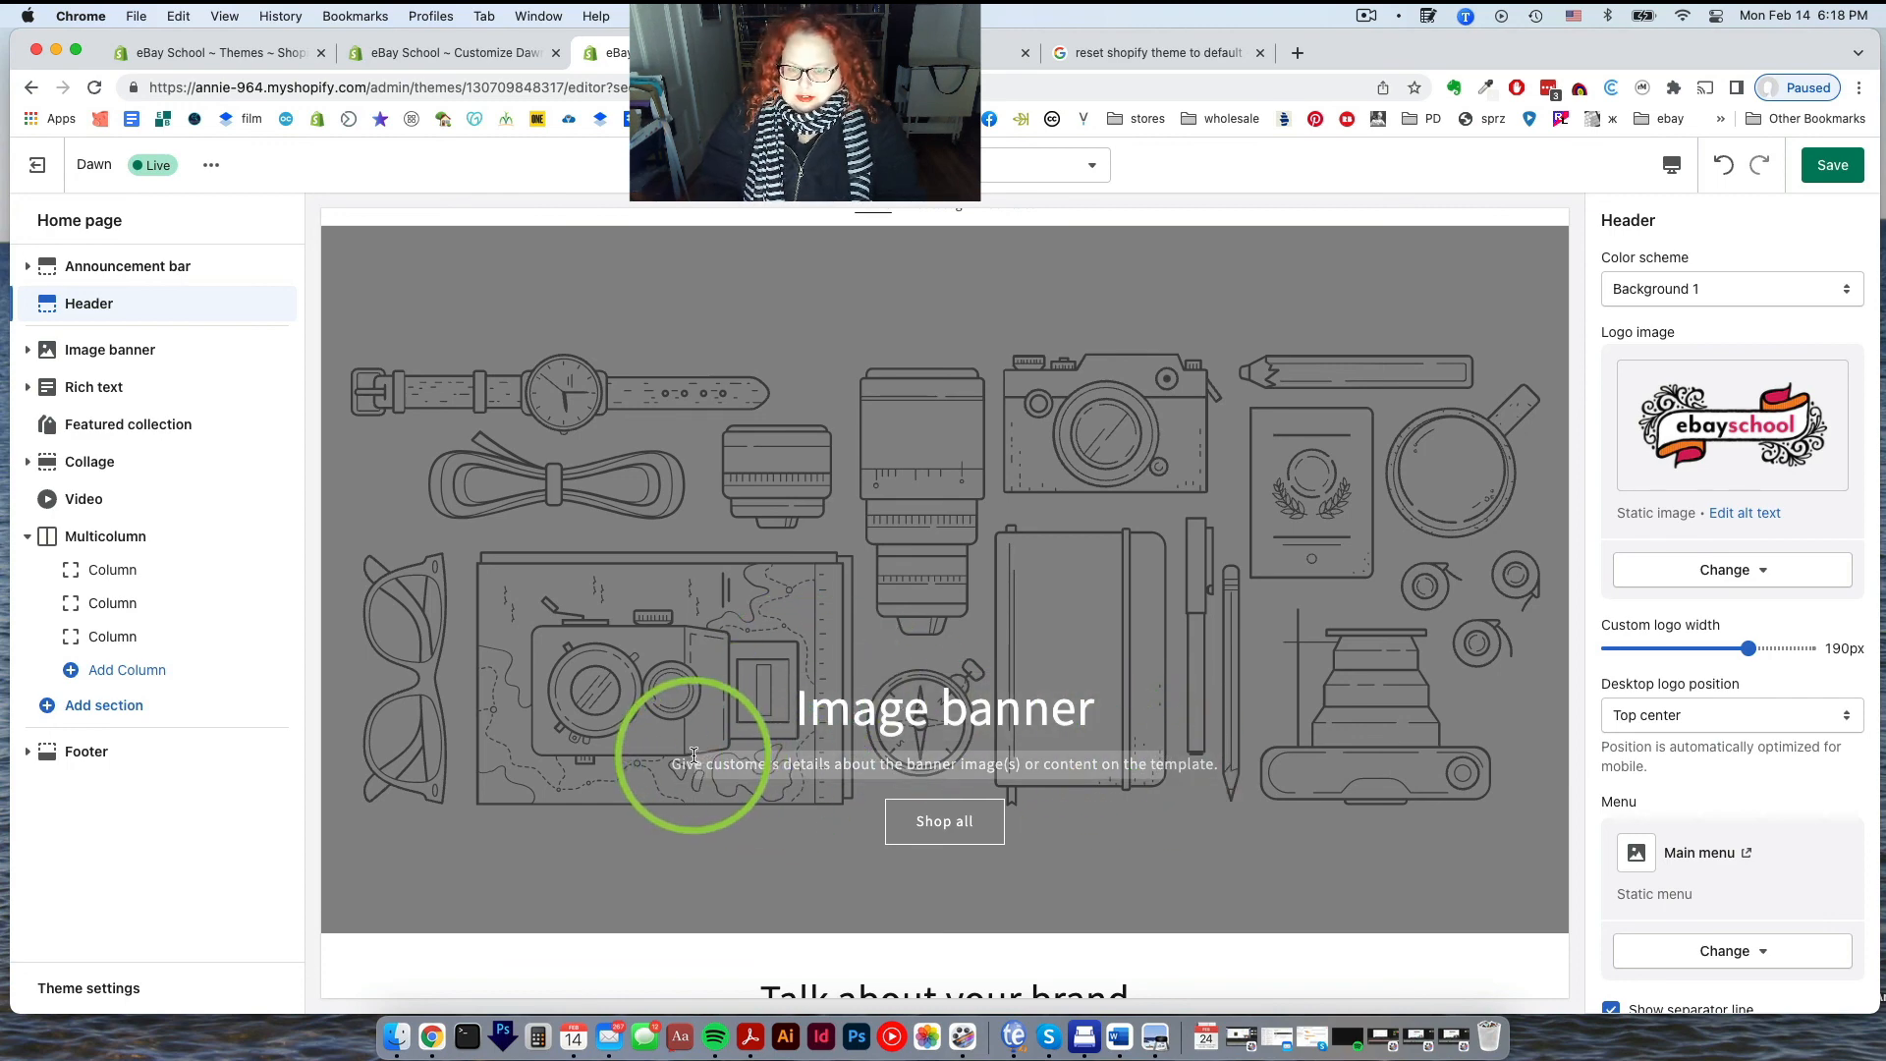
Follow the banner's Shop all link to the products page, return to the home page and view the banner again
click(949, 825)
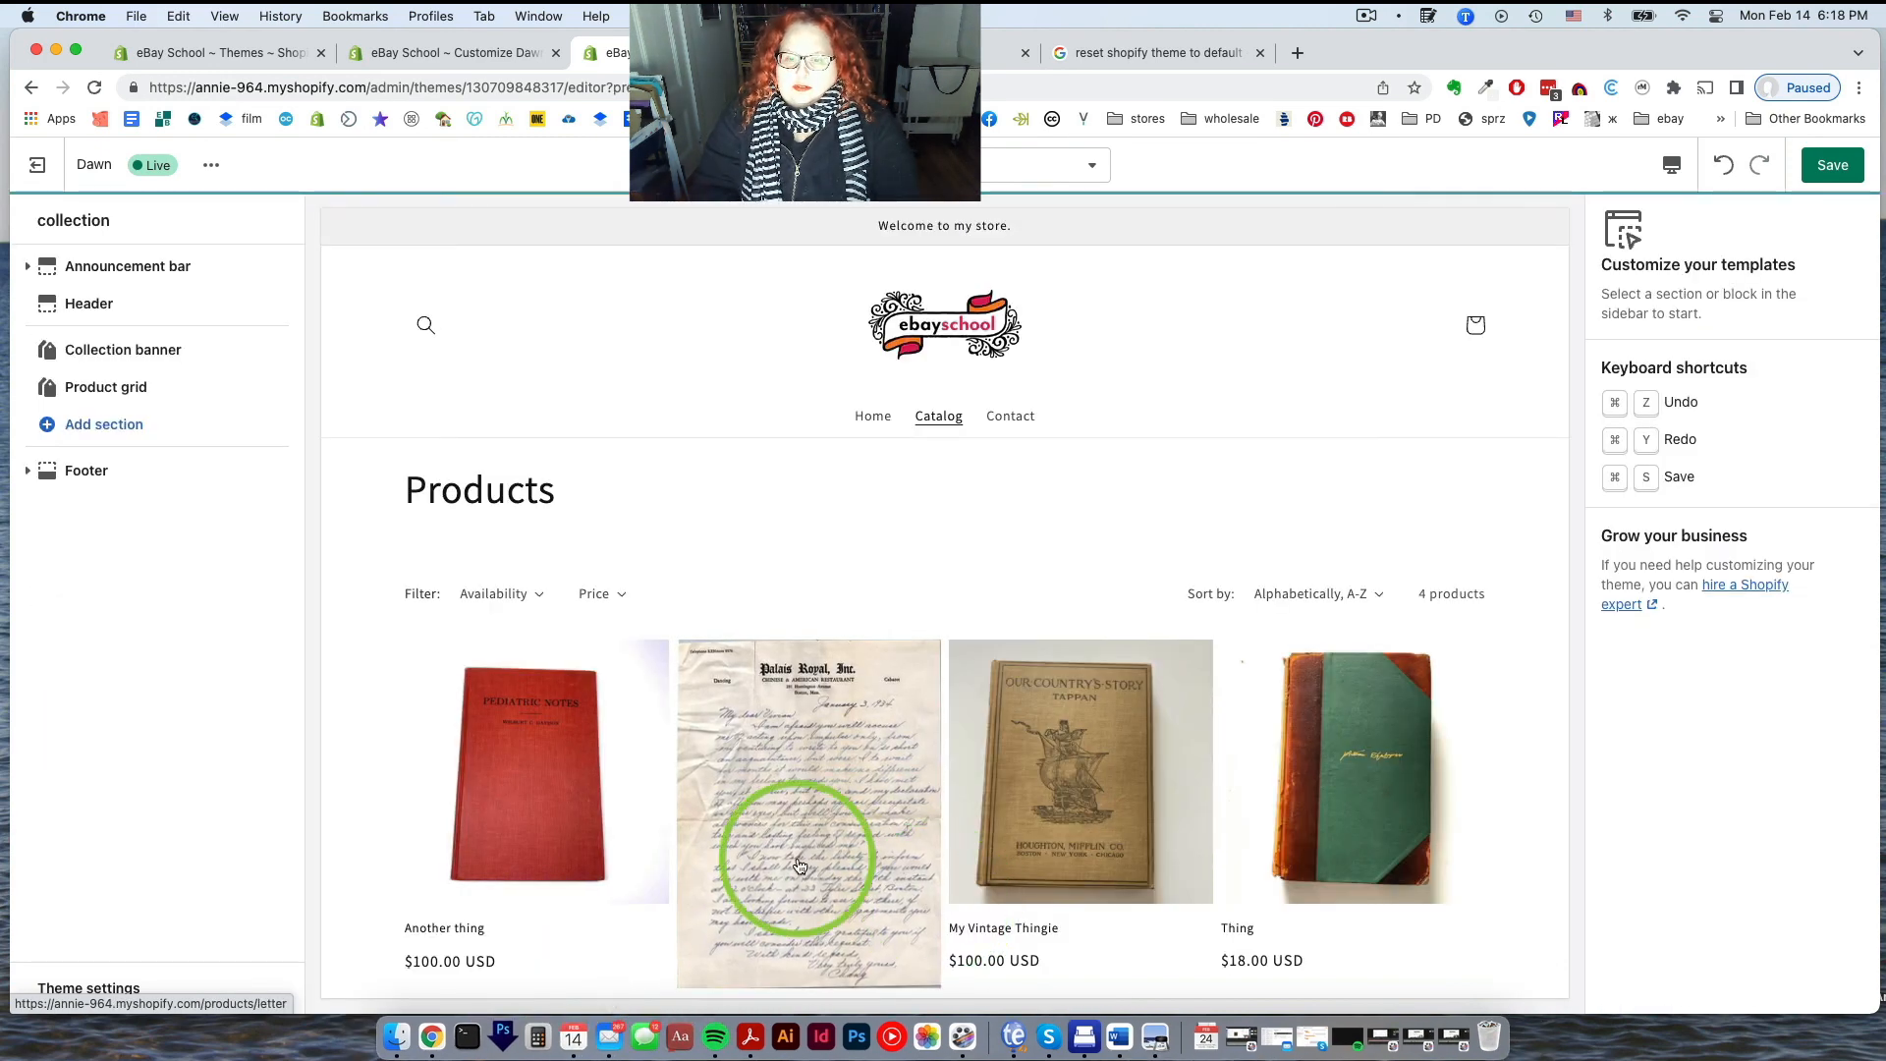
click(31, 88)
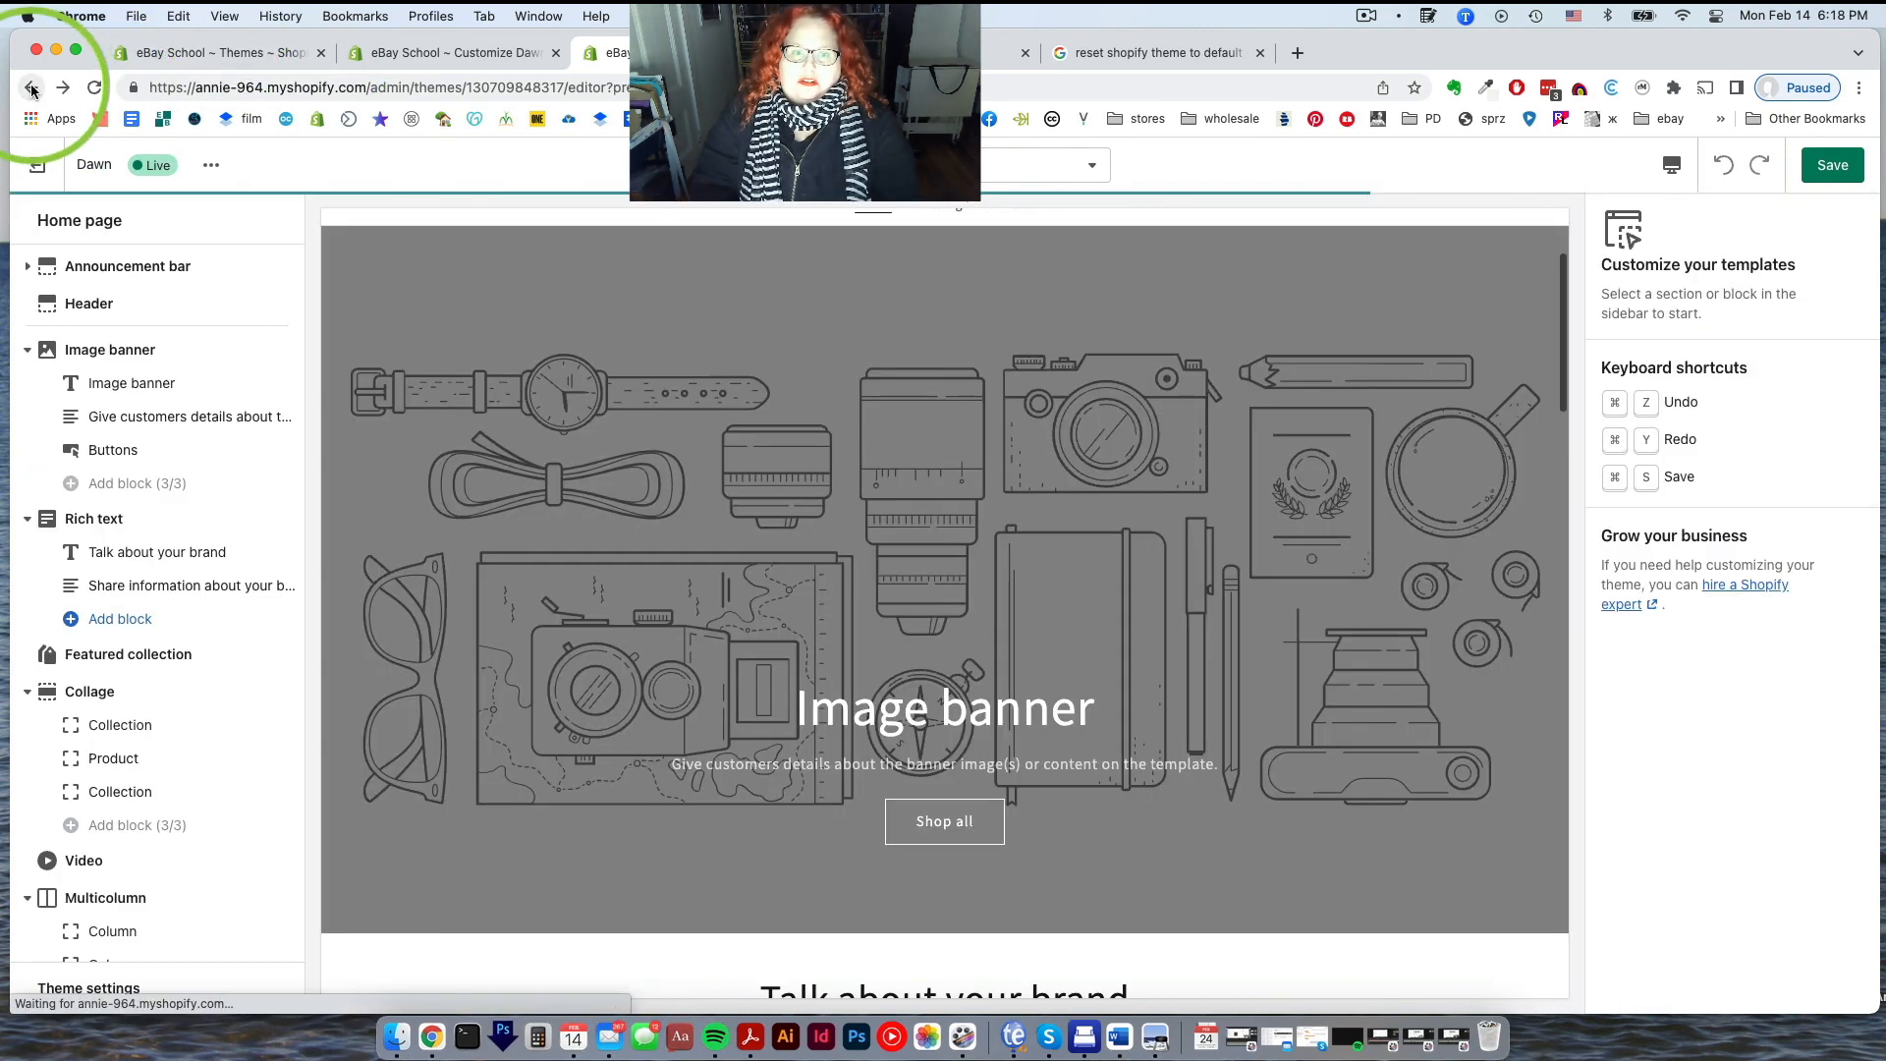
scroll(812, 569, up, 3)
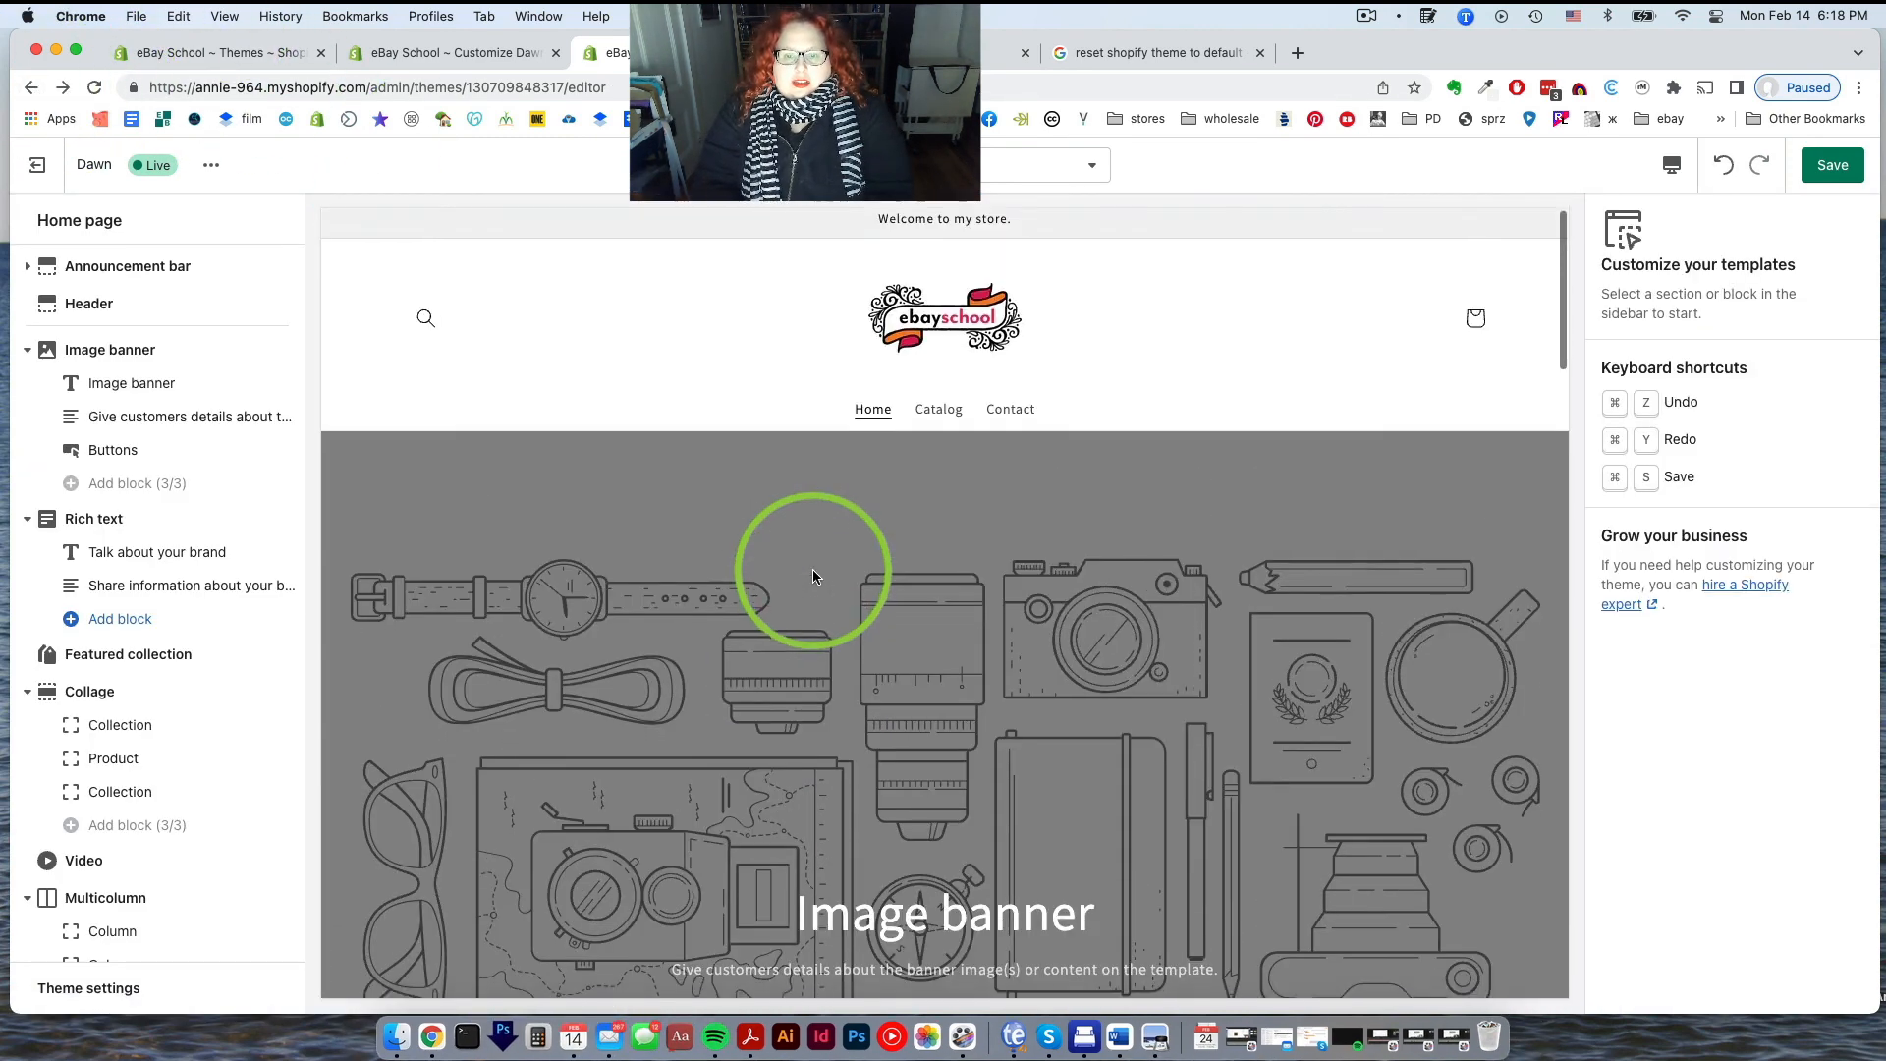
scroll(811, 568, down, 3)
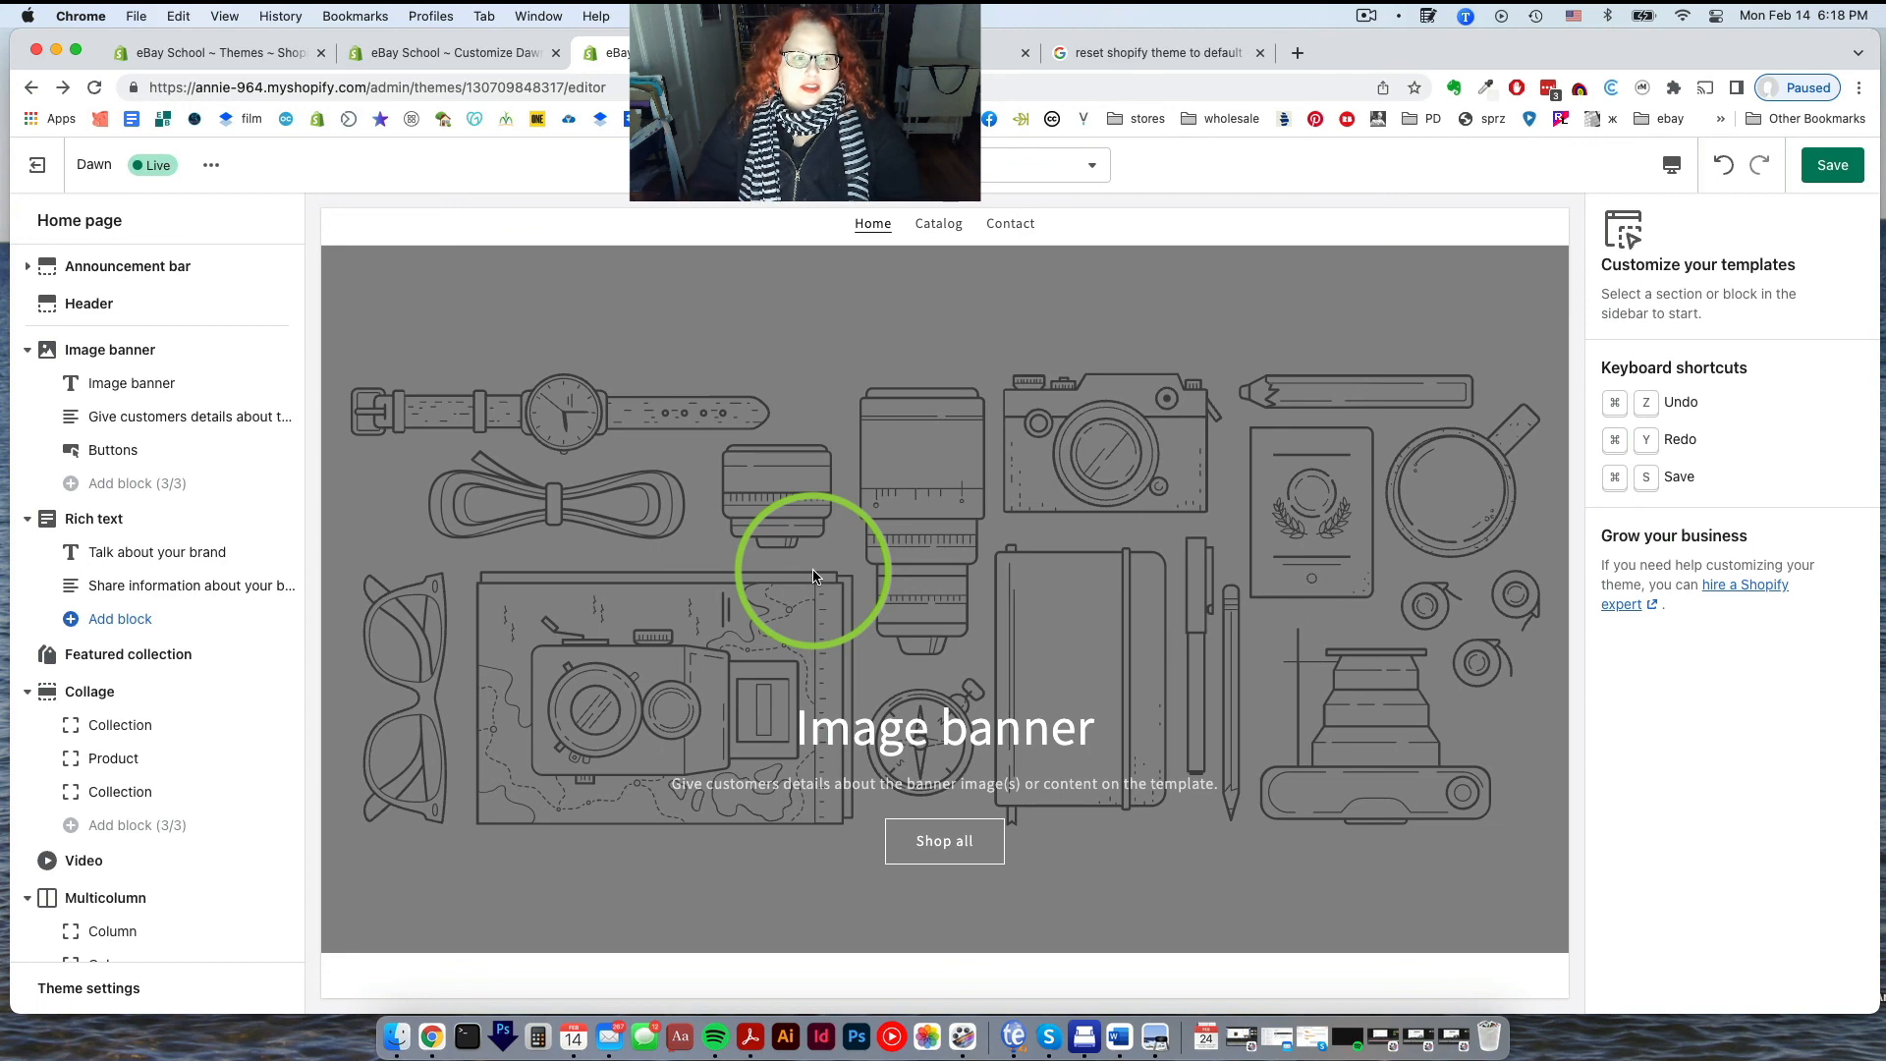
Set the Image banner's first image to the free Coffee collection photo of coffee being poured from a glass carafe into a tan cup
click(126, 360)
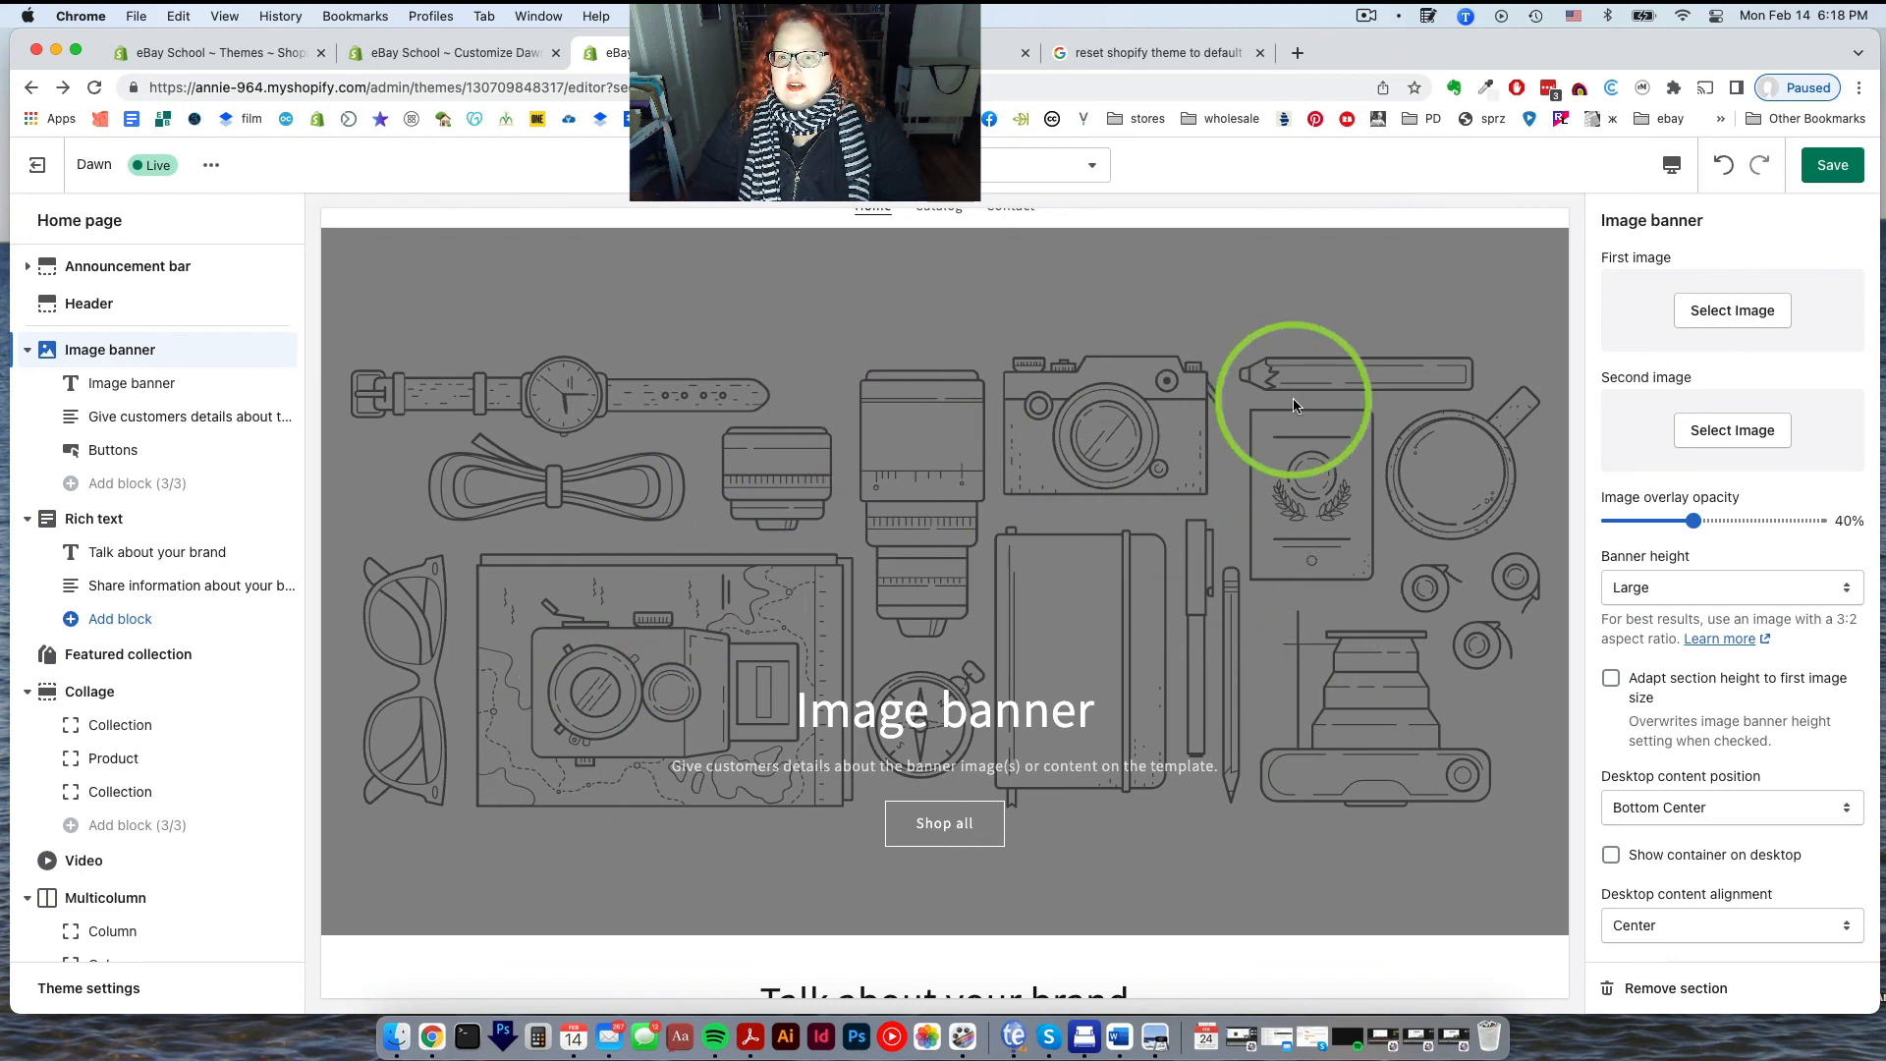
click(1835, 306)
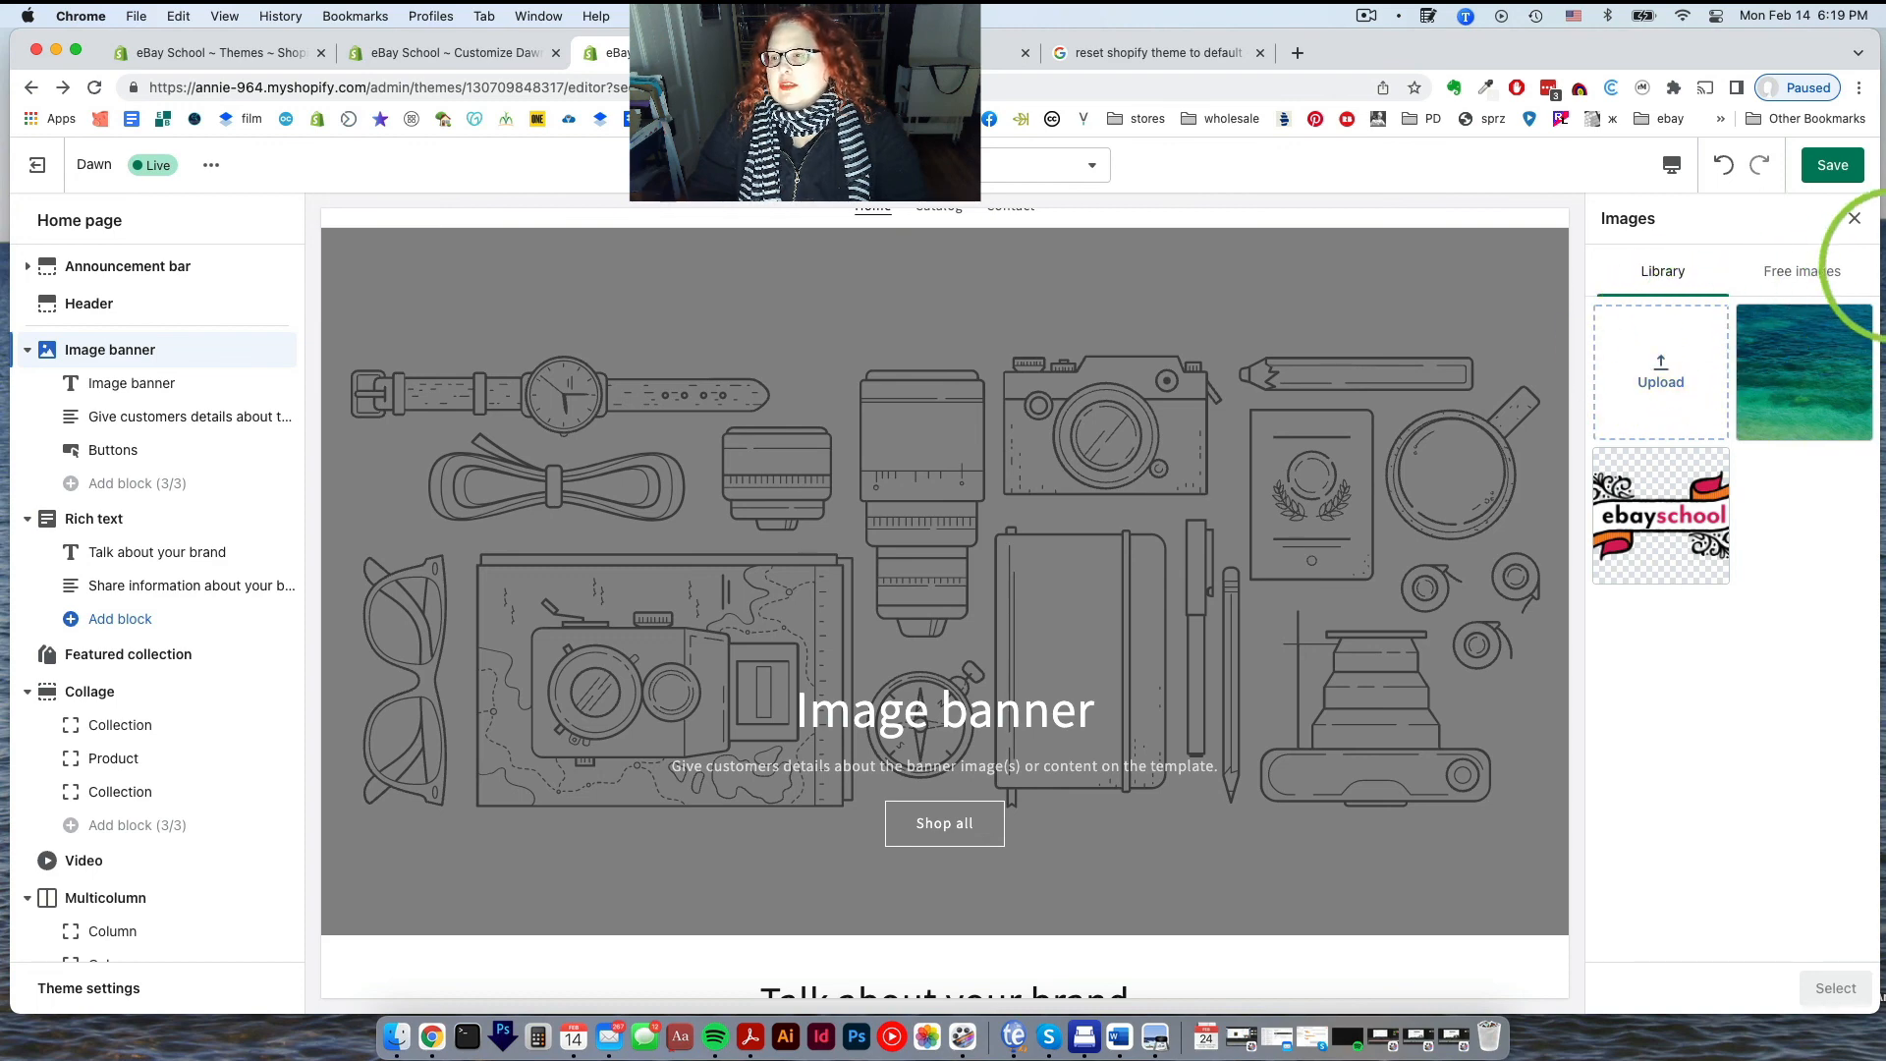
click(1803, 273)
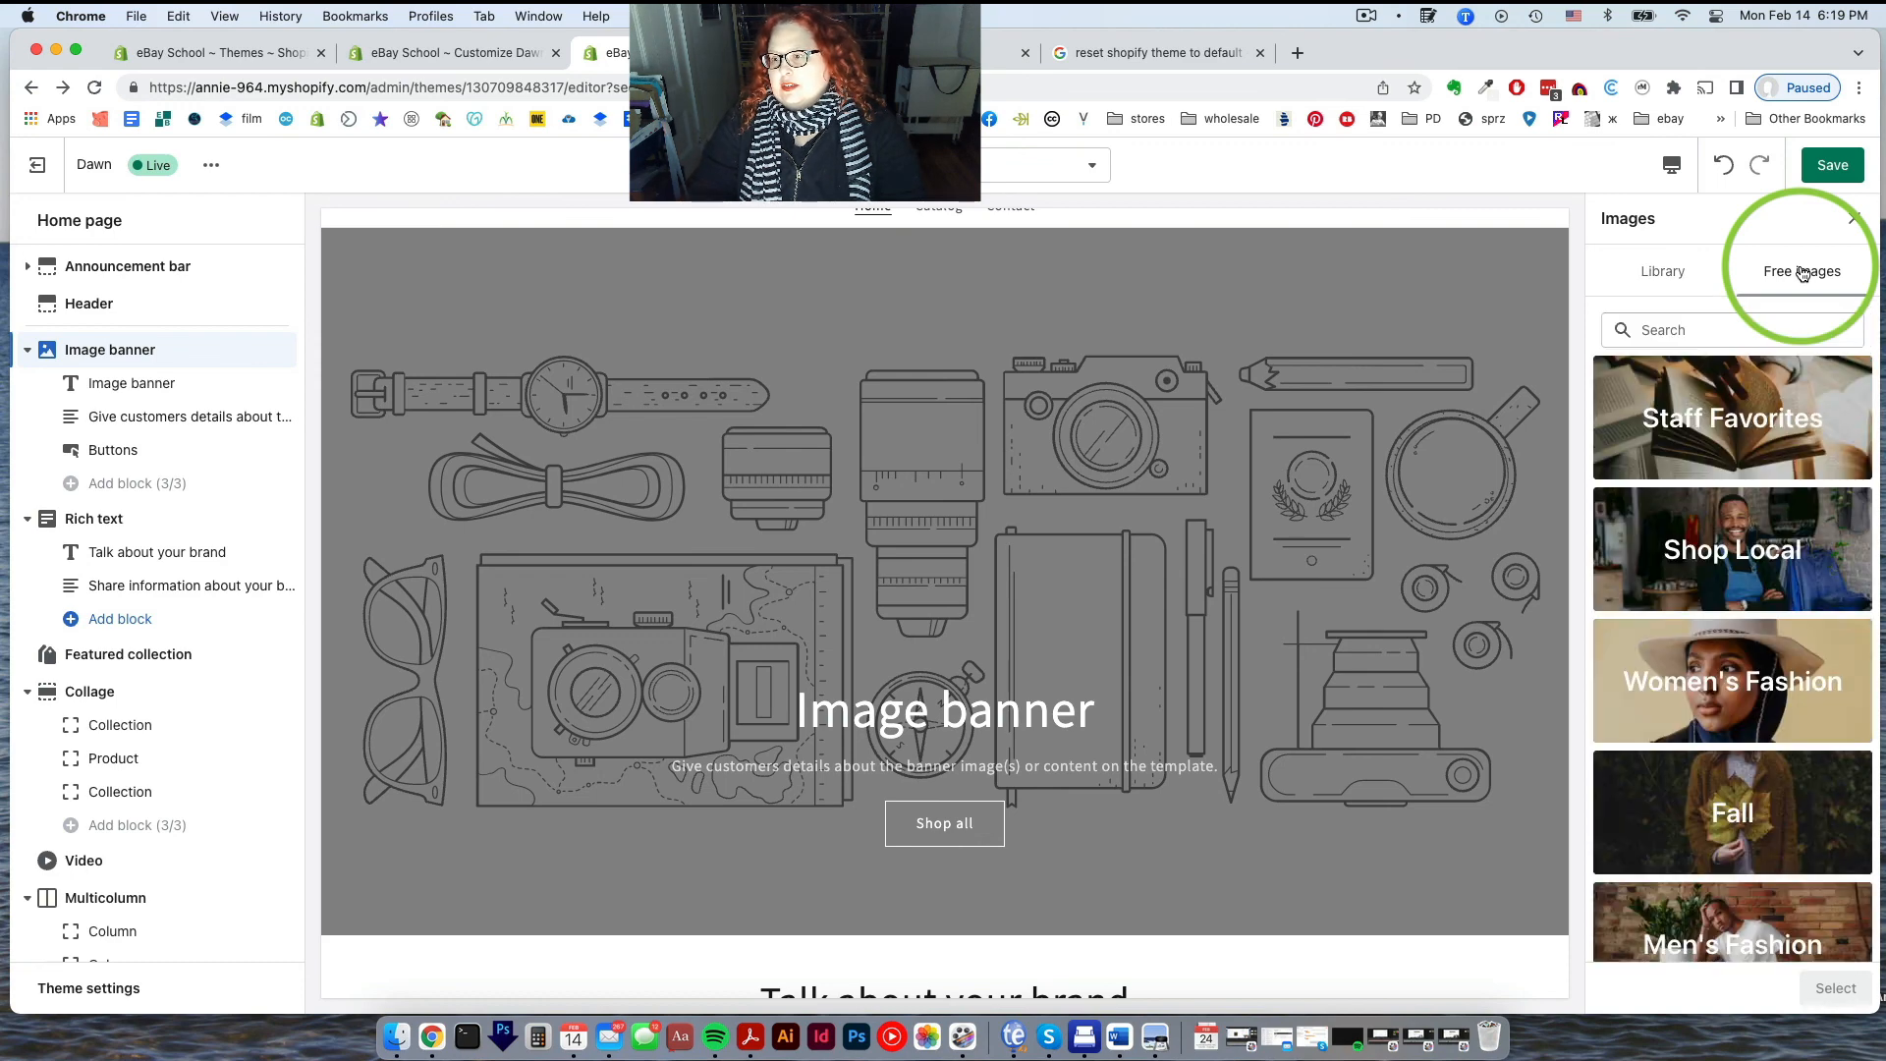
scroll(1738, 702, down, 10)
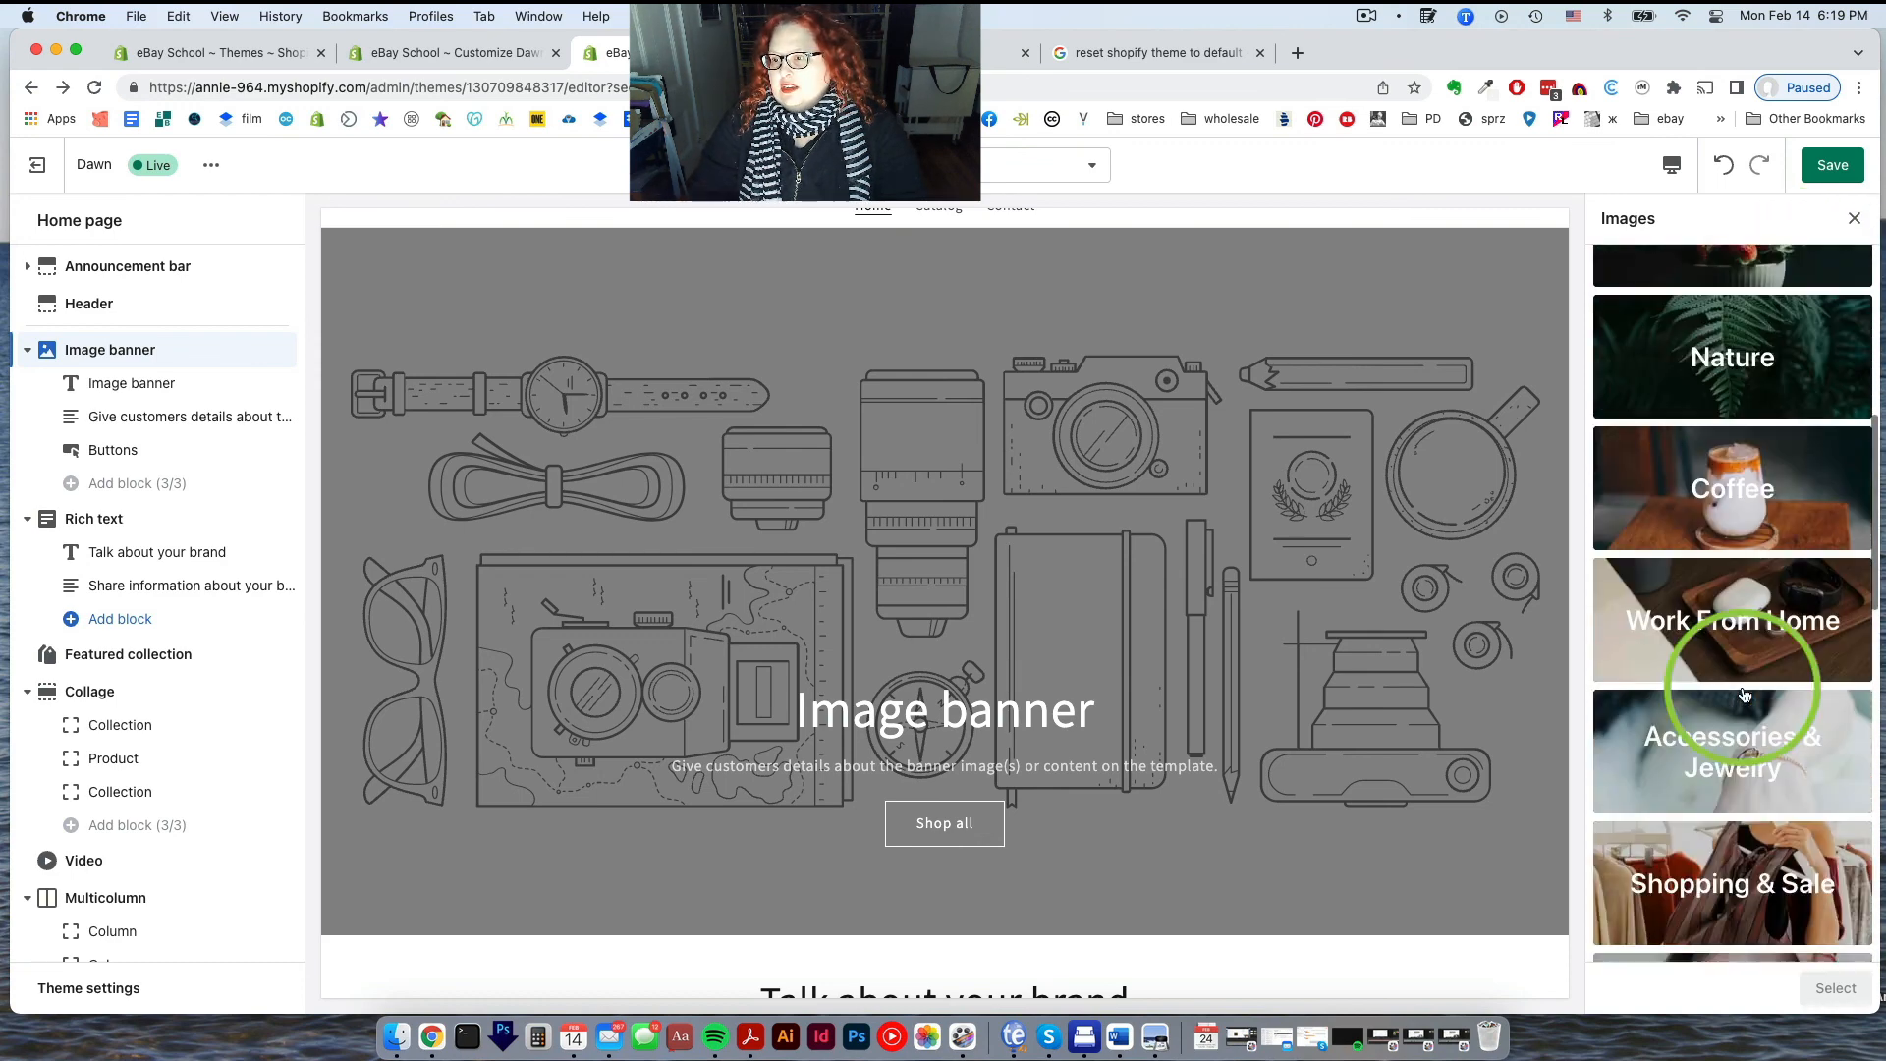
scroll(1758, 703, up, 1)
click(1721, 599)
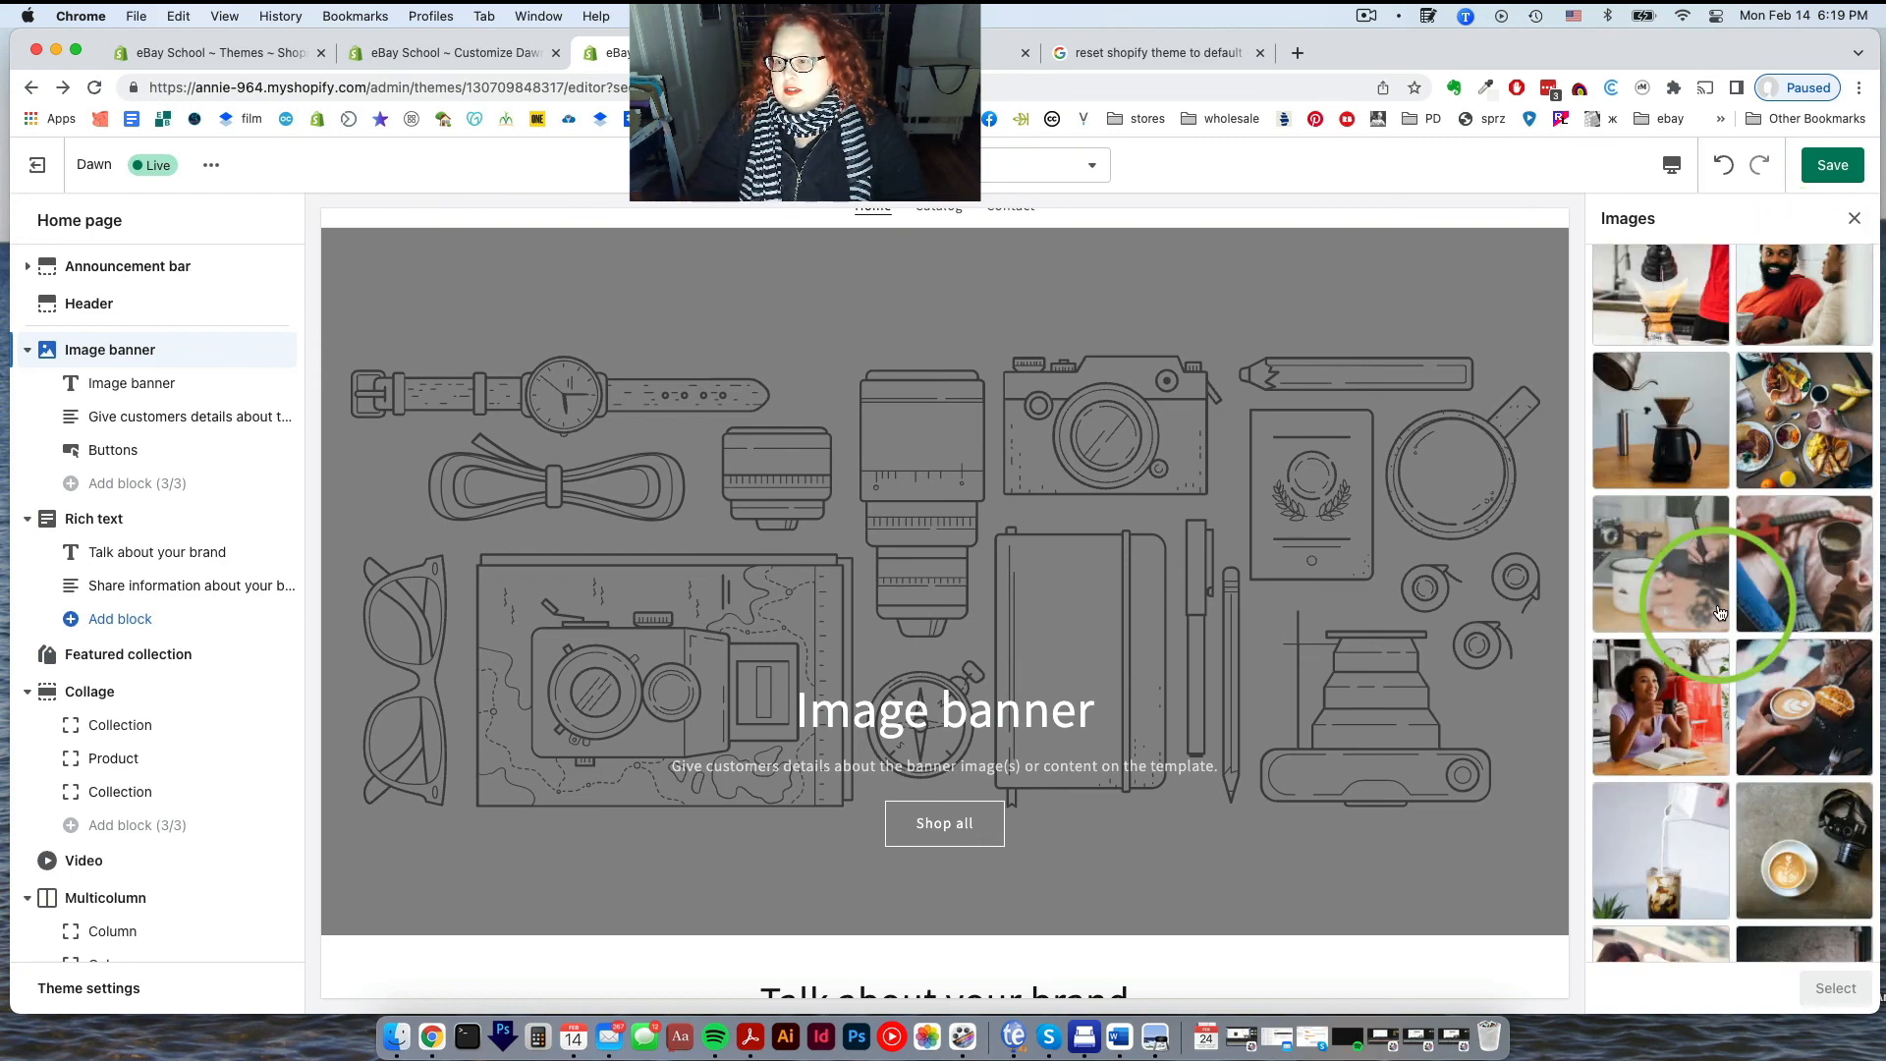
scroll(1719, 612, down, 5)
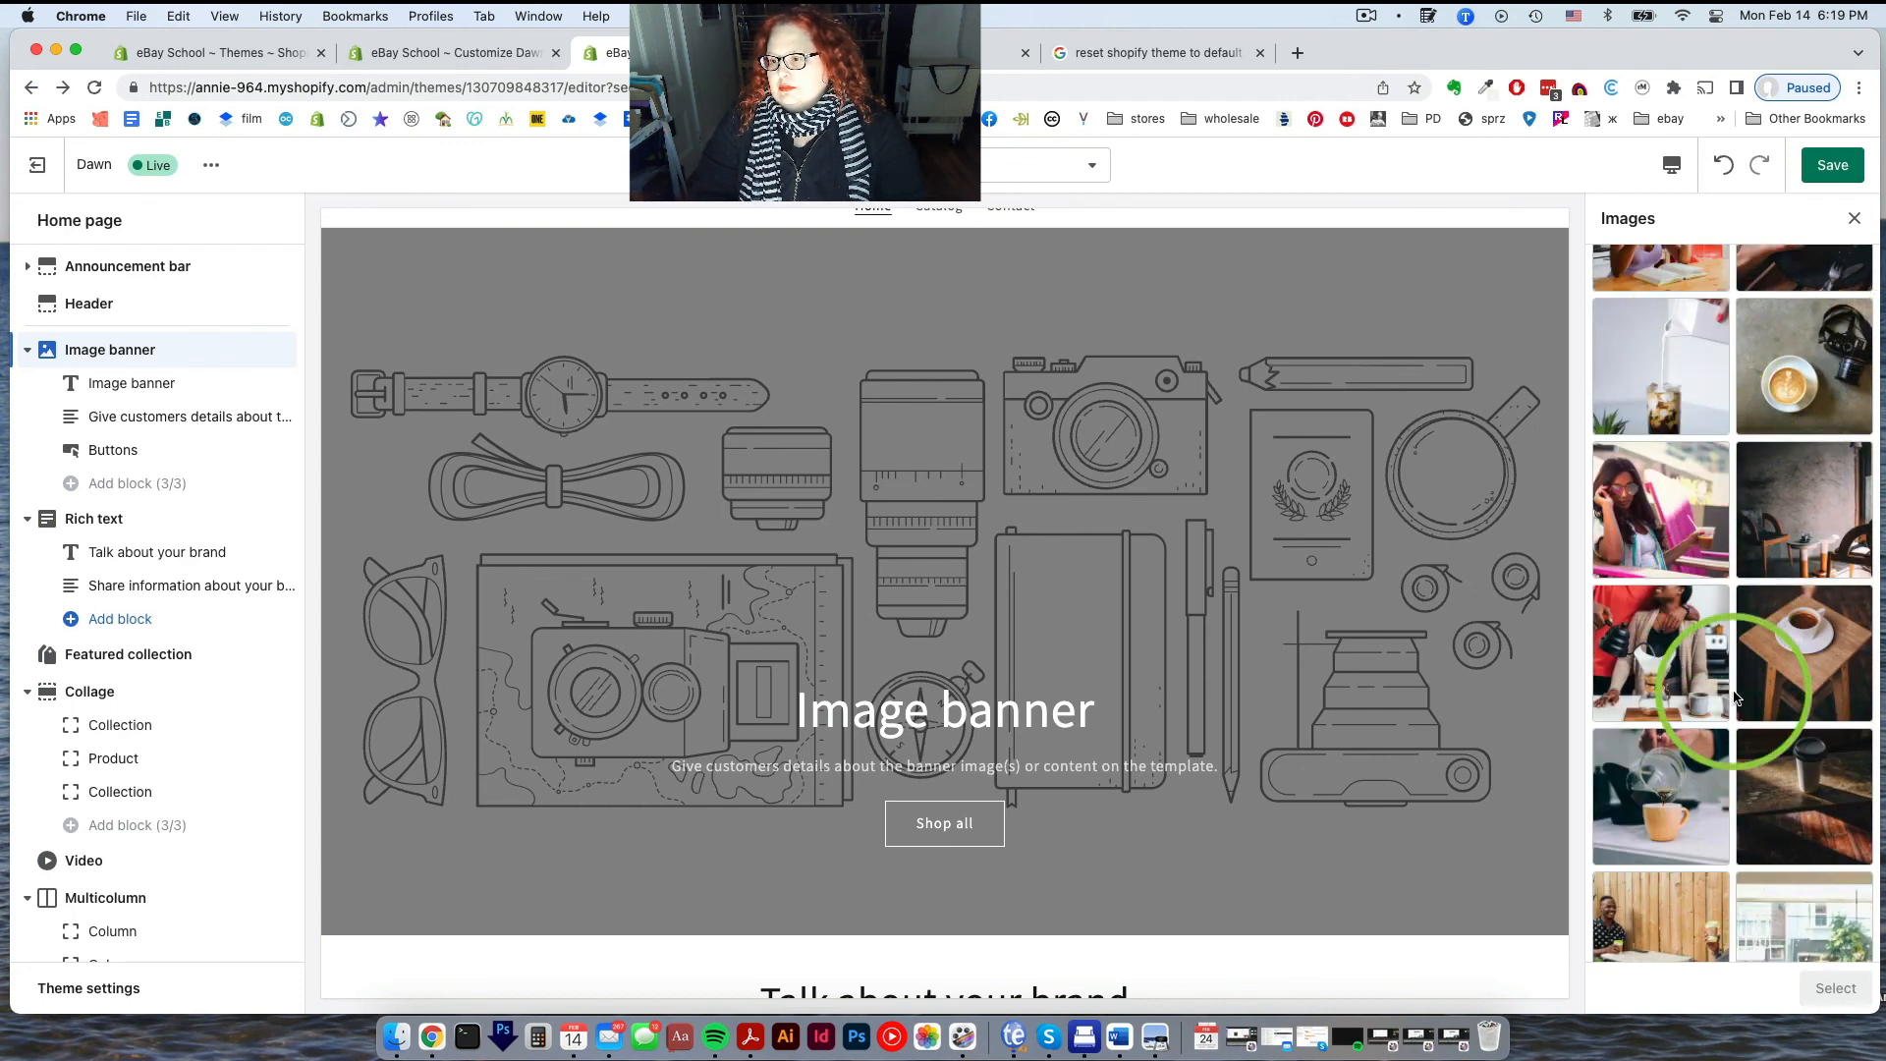
scroll(1734, 695, down, 1)
scroll(1734, 695, down, 1)
click(1703, 732)
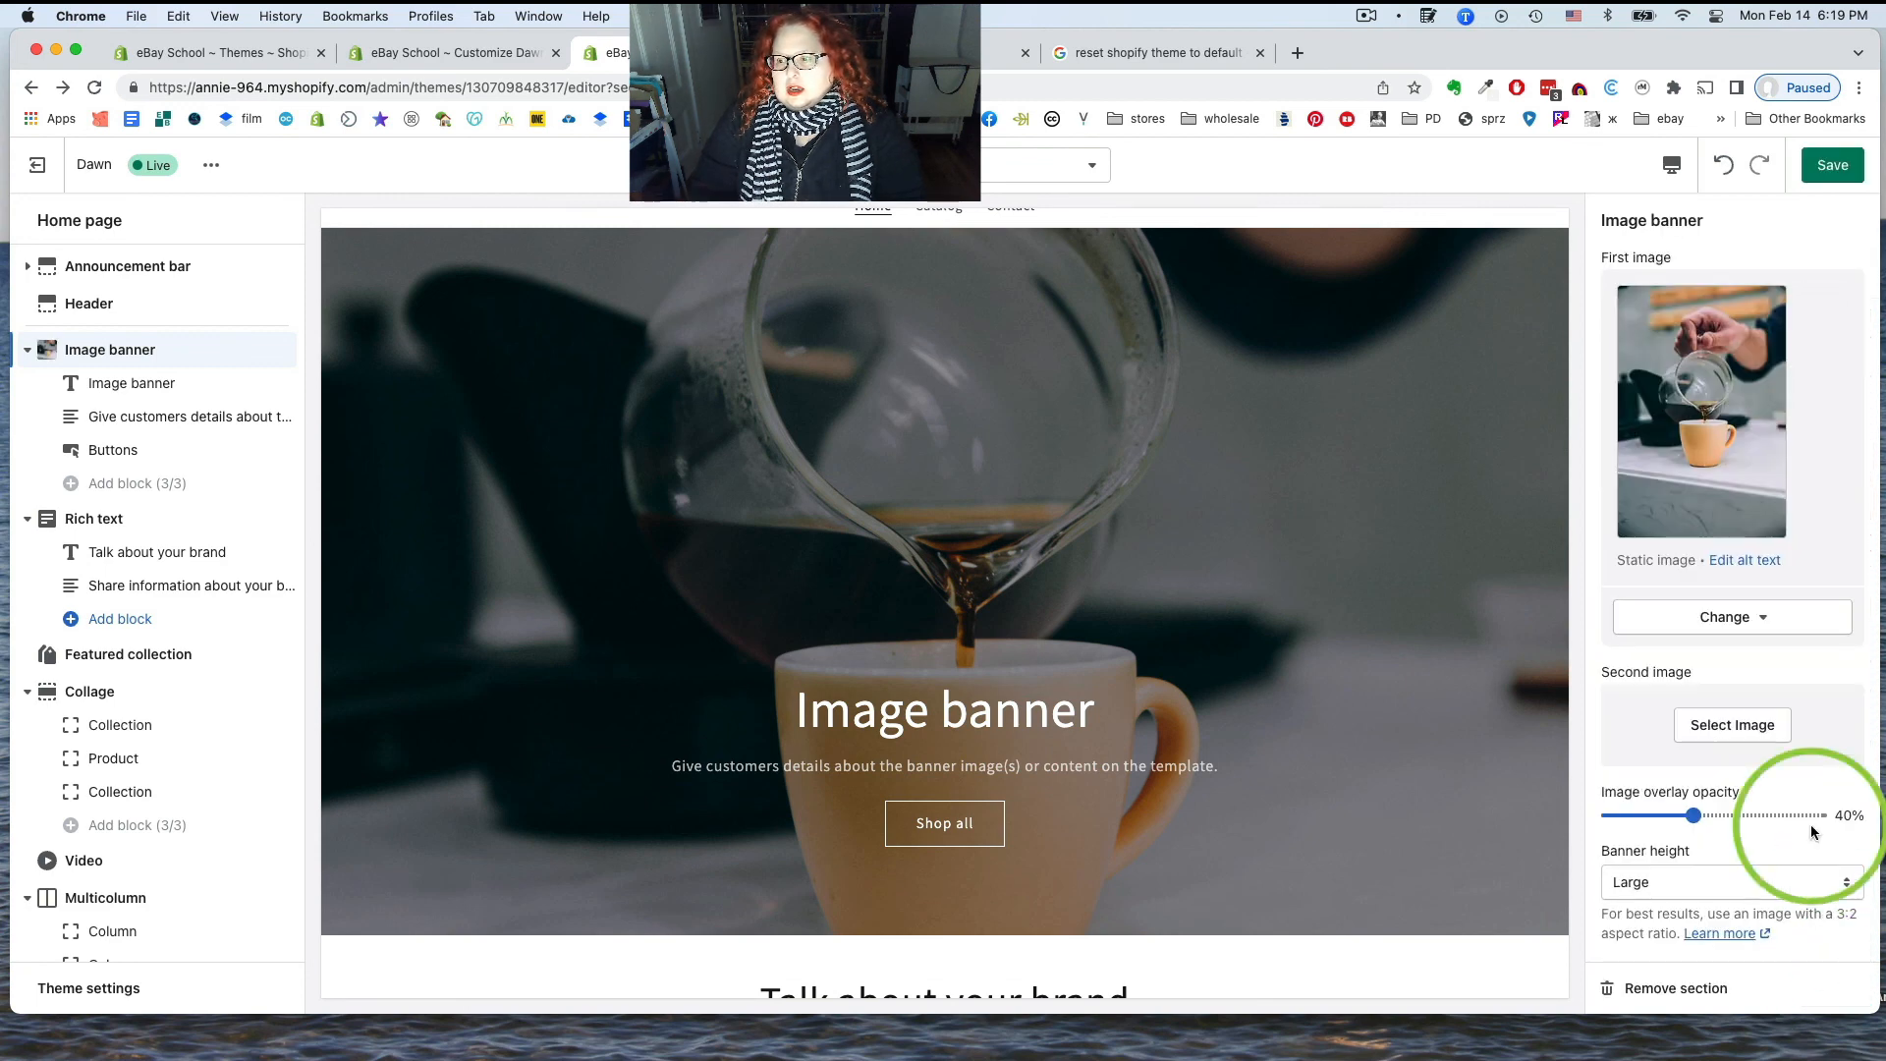
Try the banner's image overlay opacity at 0% and 100%, and settle on 30%
scroll(1815, 699, down, 2)
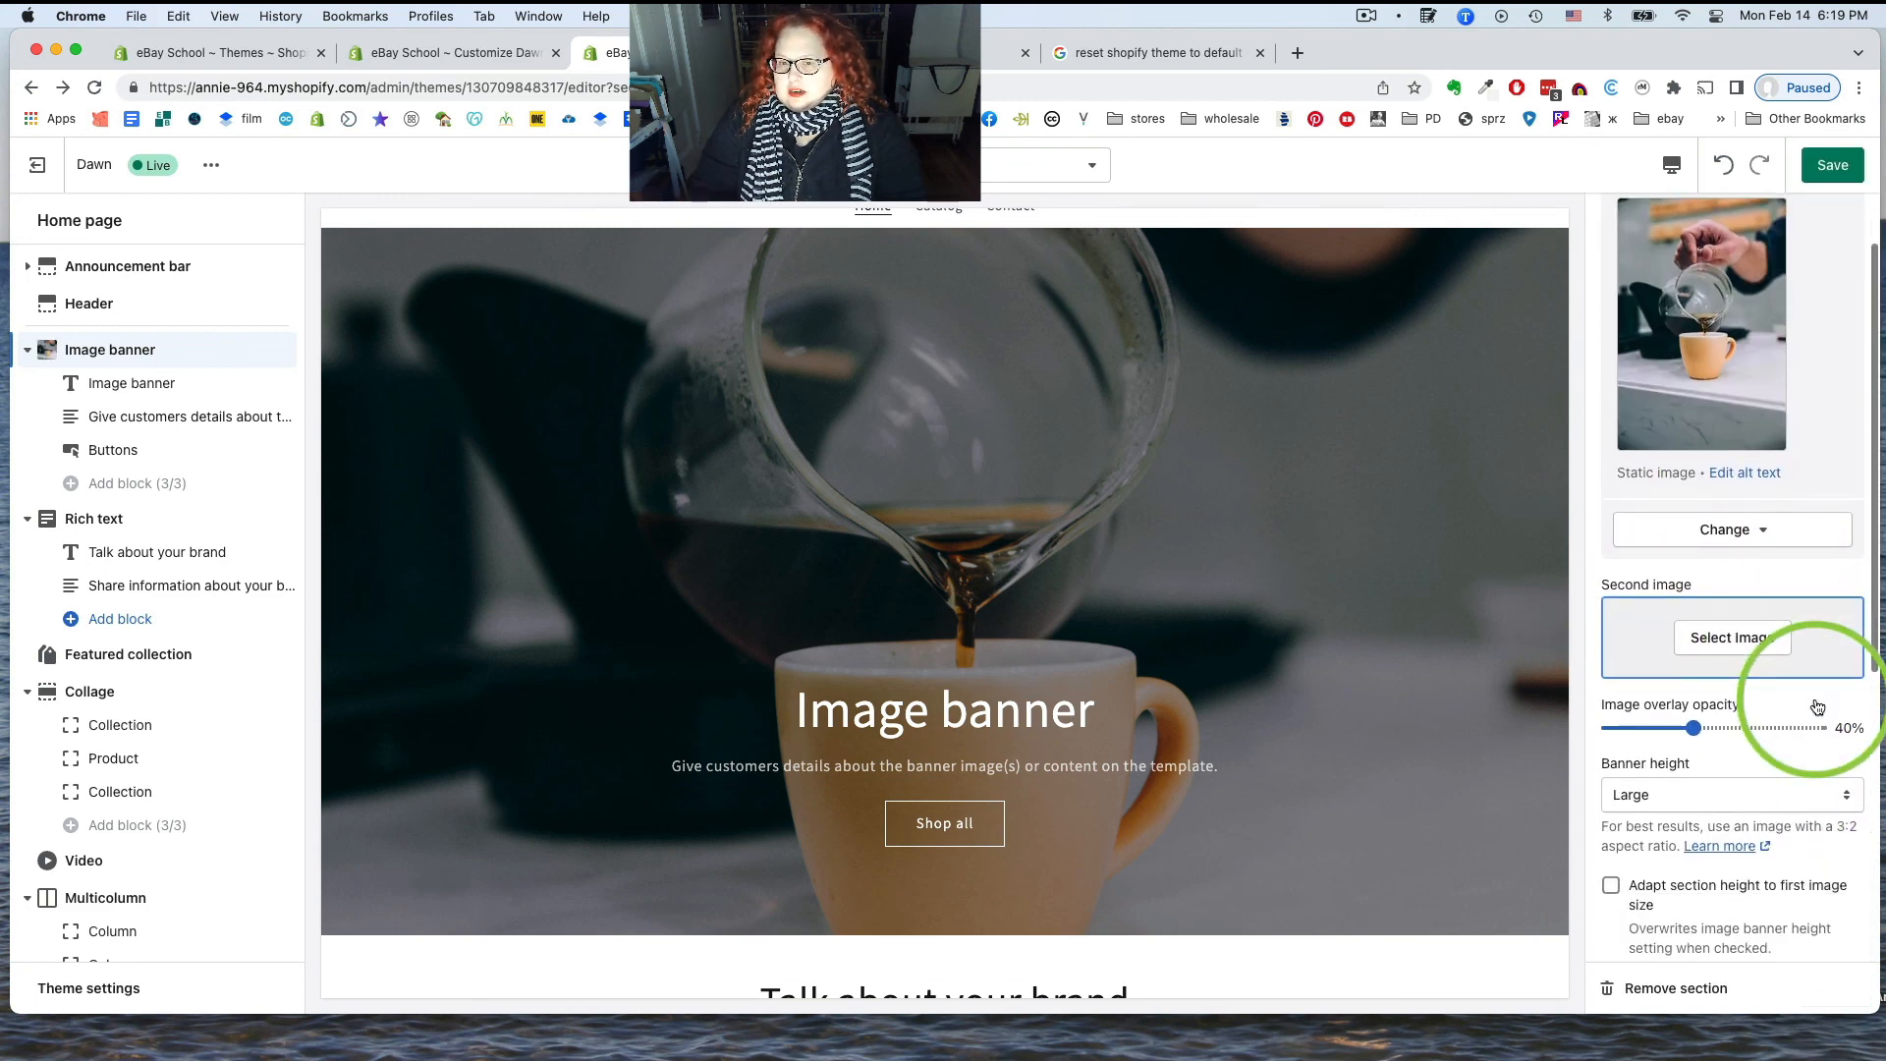
scroll(1772, 704, down, 6)
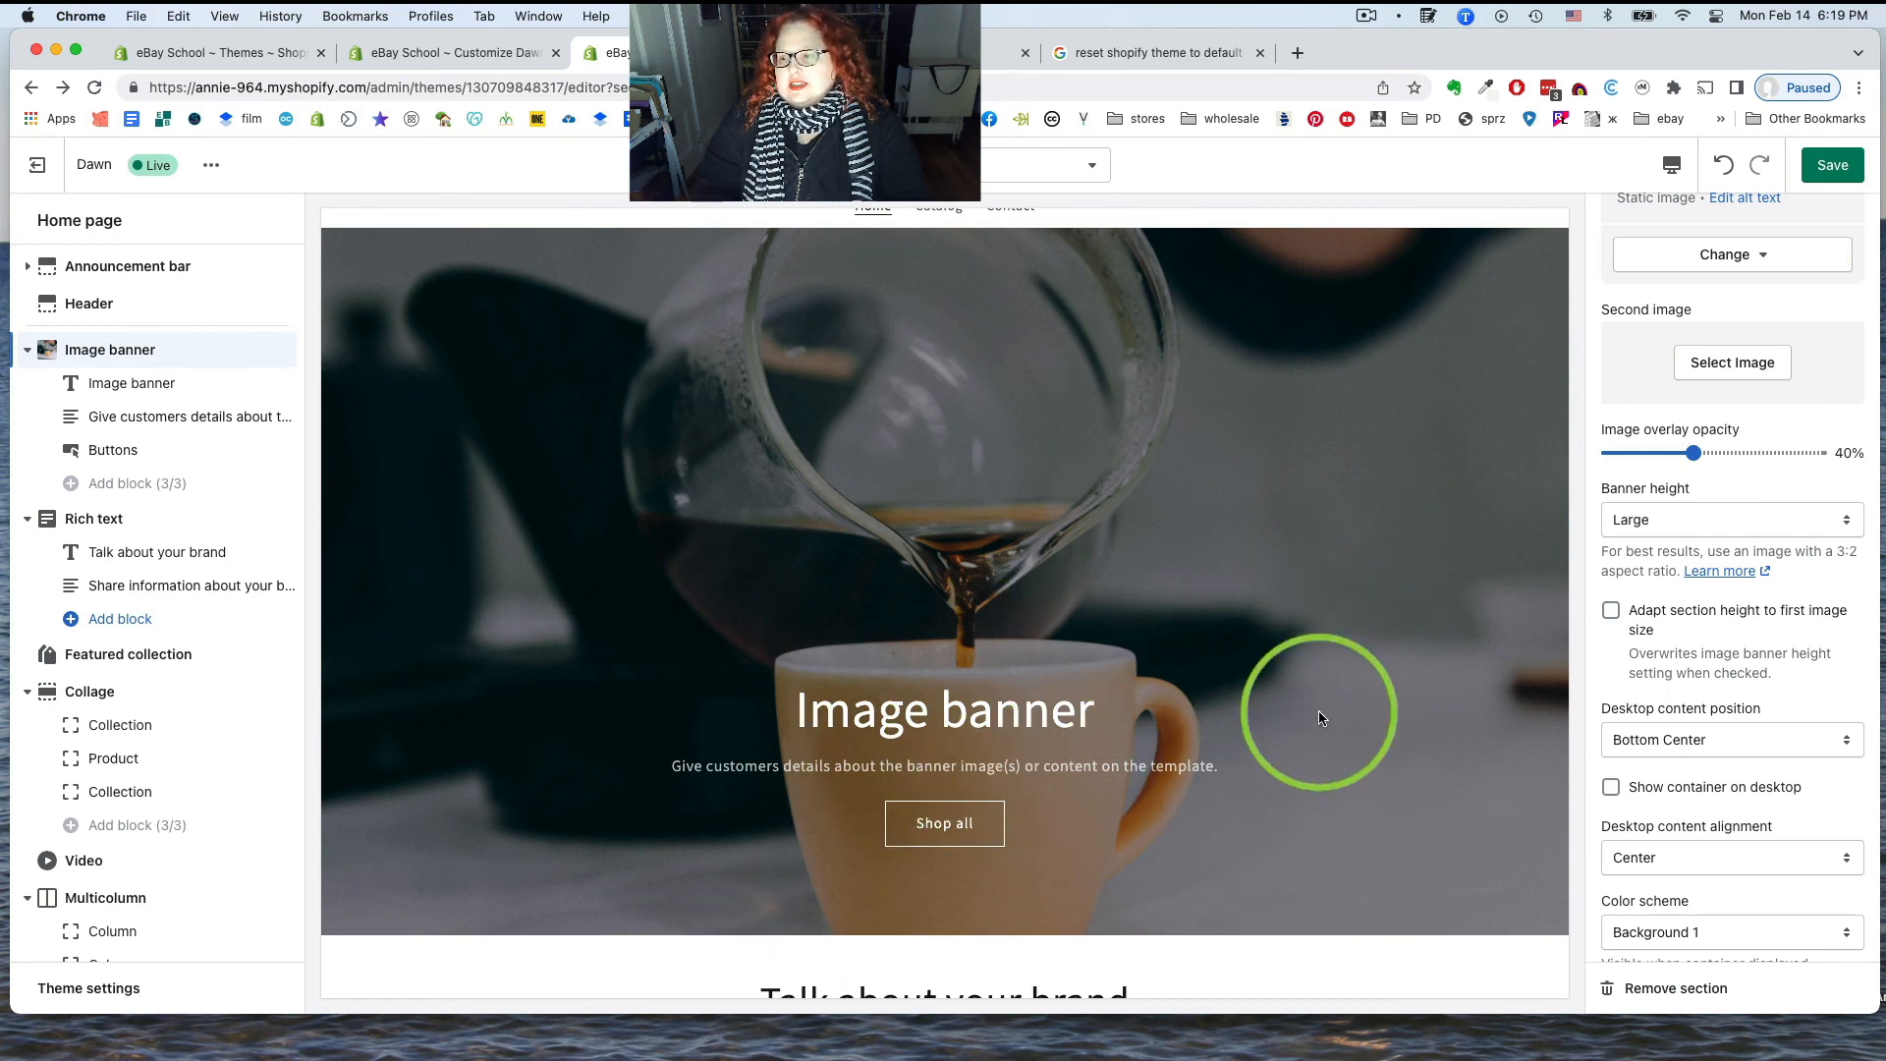
drag(1706, 465, 1617, 460)
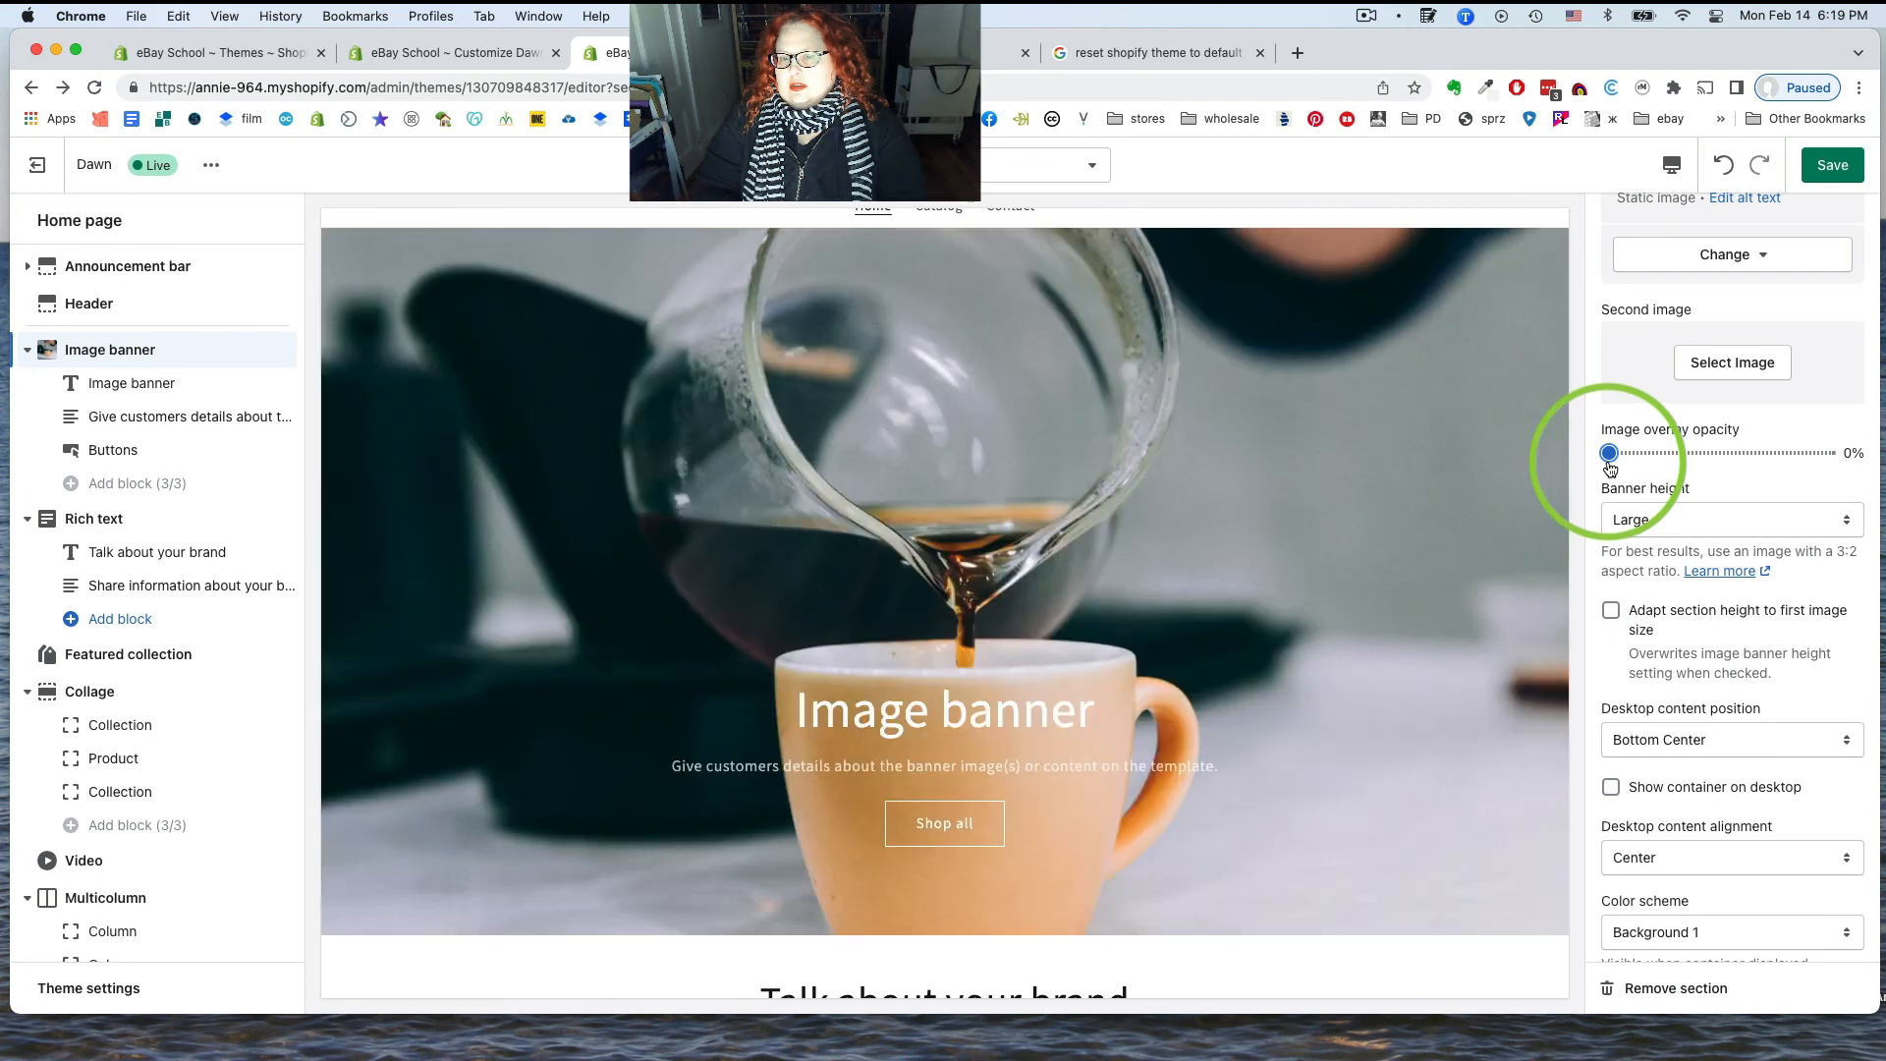
drag(1608, 459, 1878, 467)
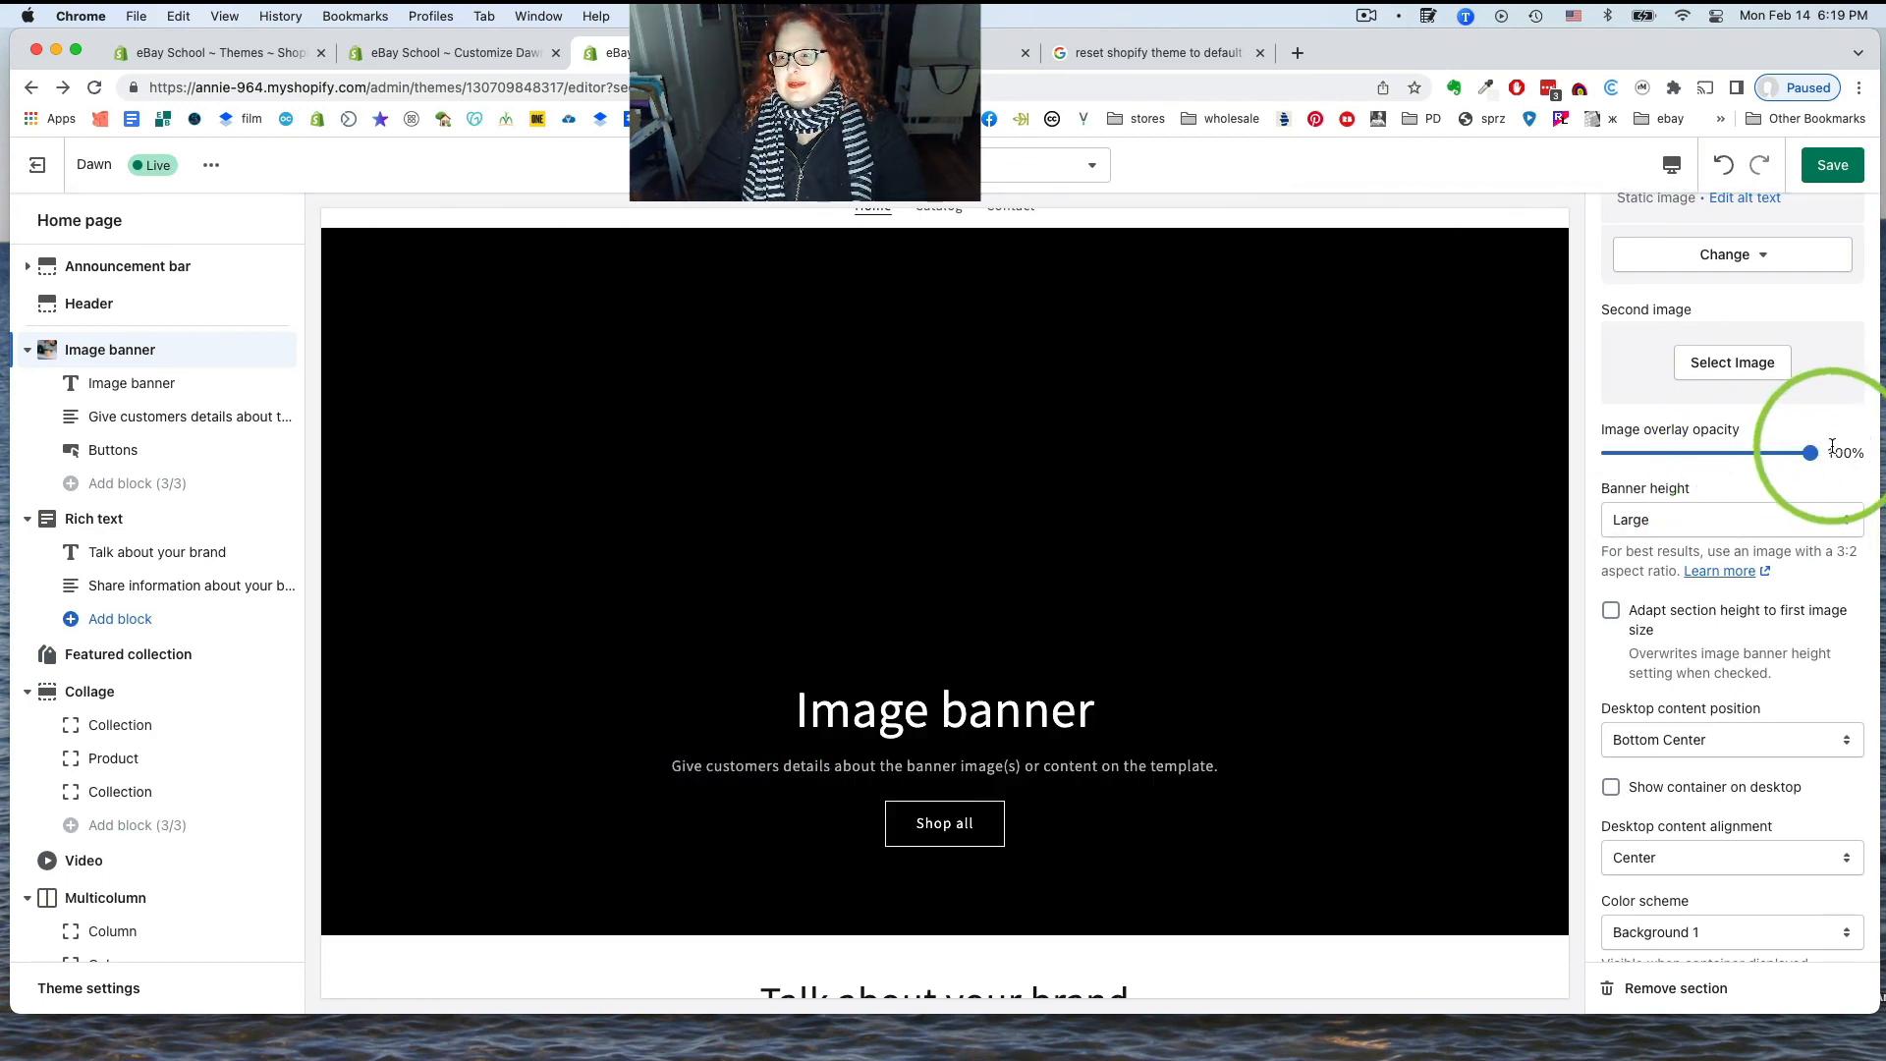
drag(1815, 452, 1670, 456)
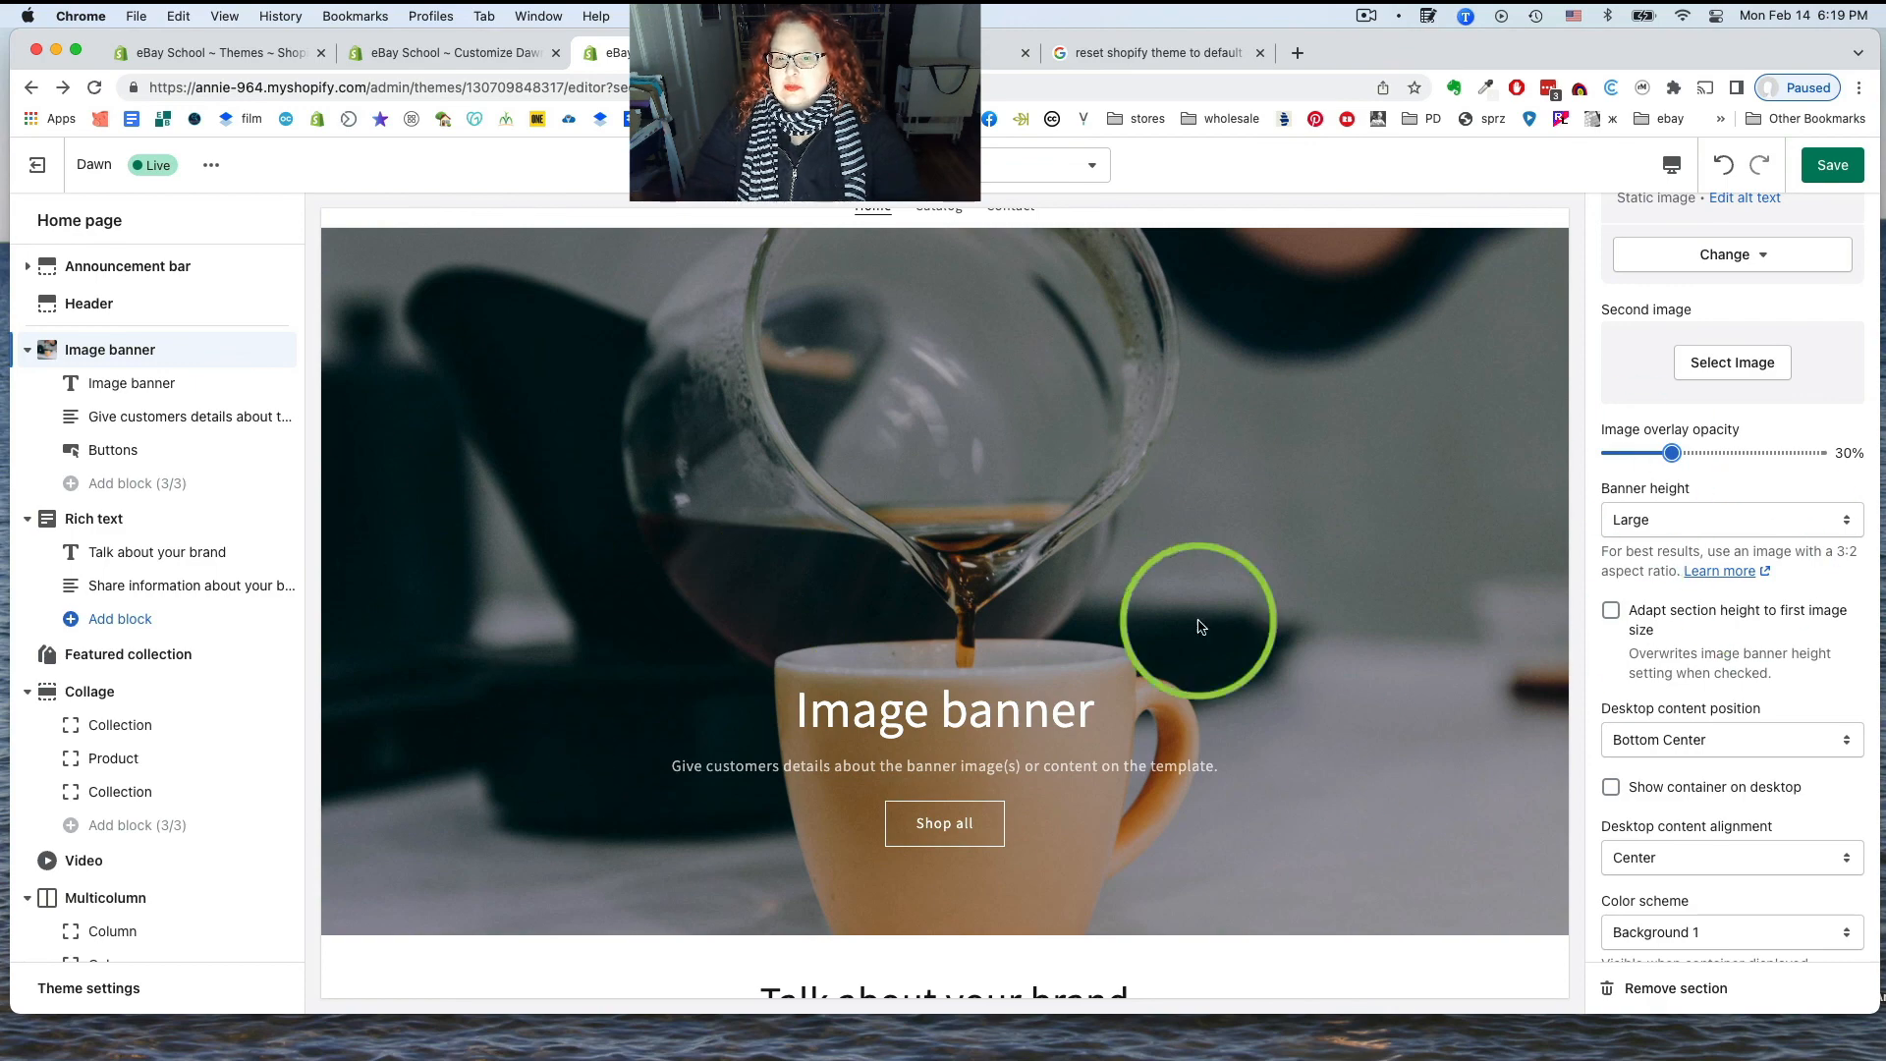
Set the banner height to Small and check the banner beneath the header in the preview
click(1780, 520)
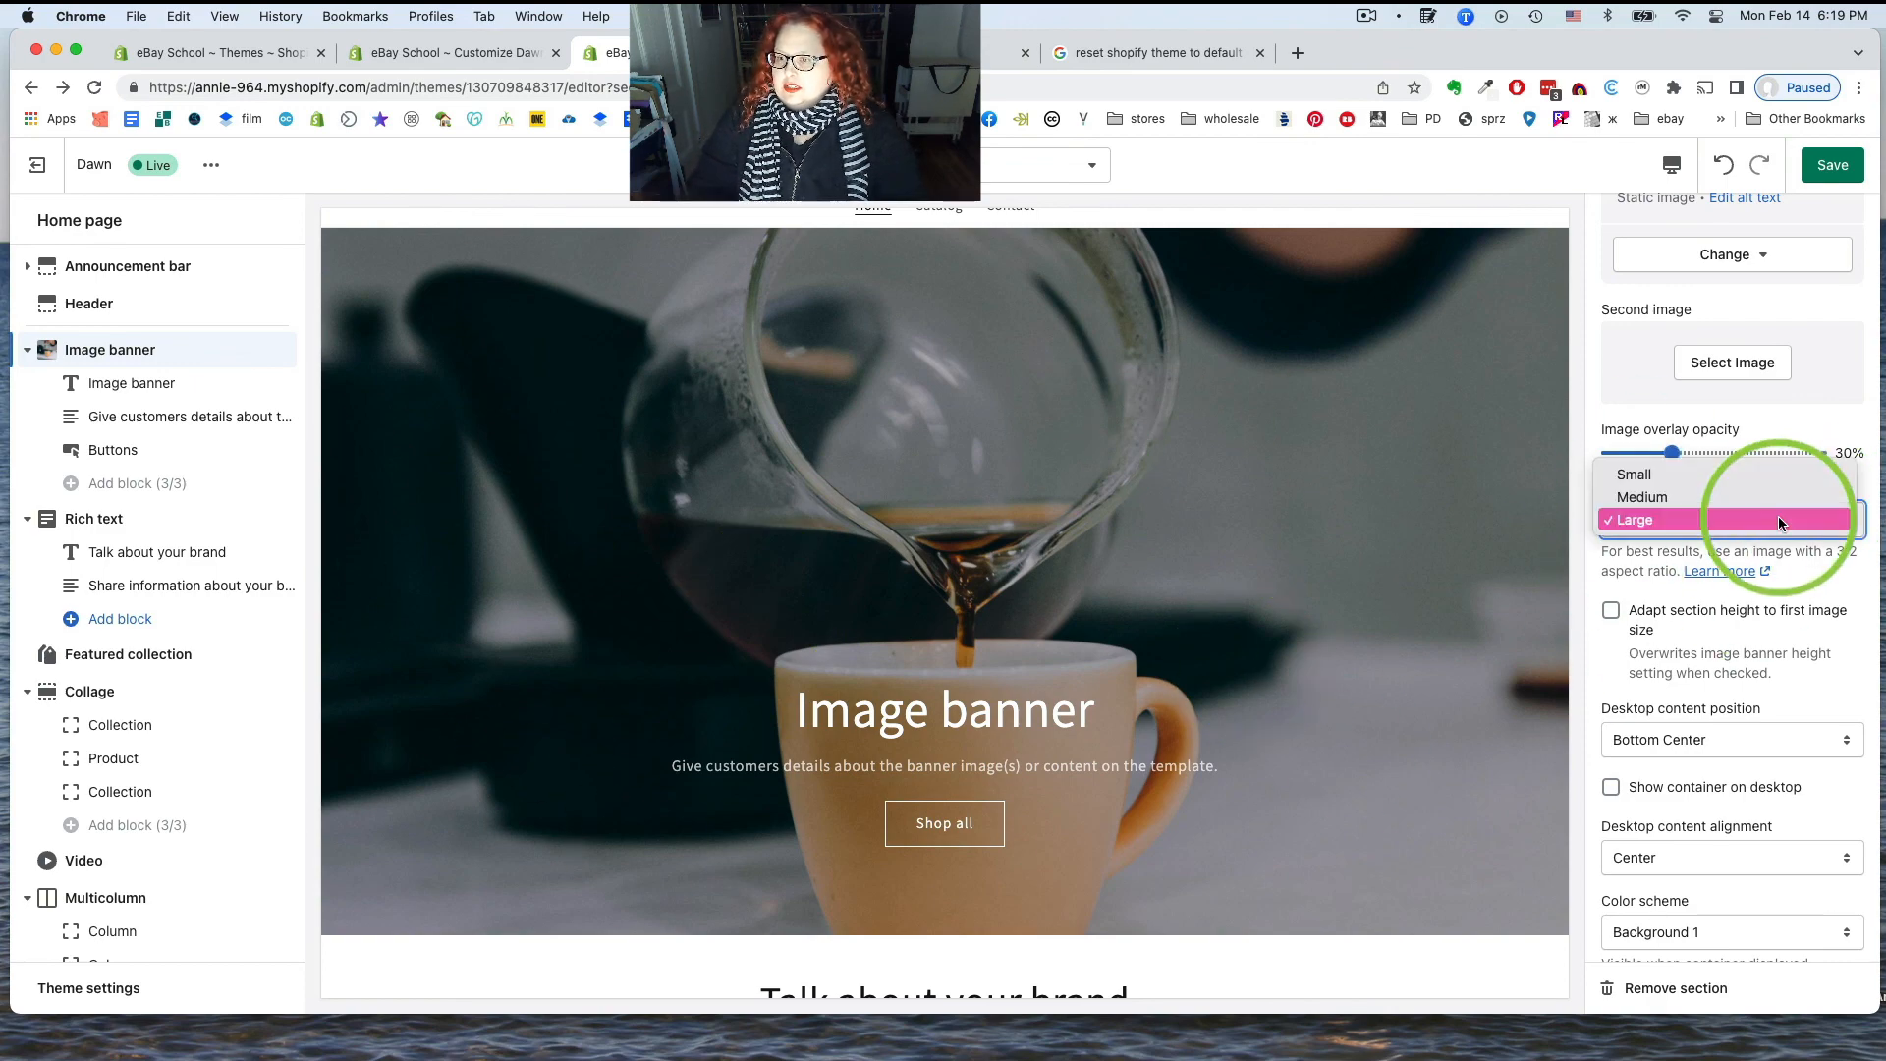
click(1763, 474)
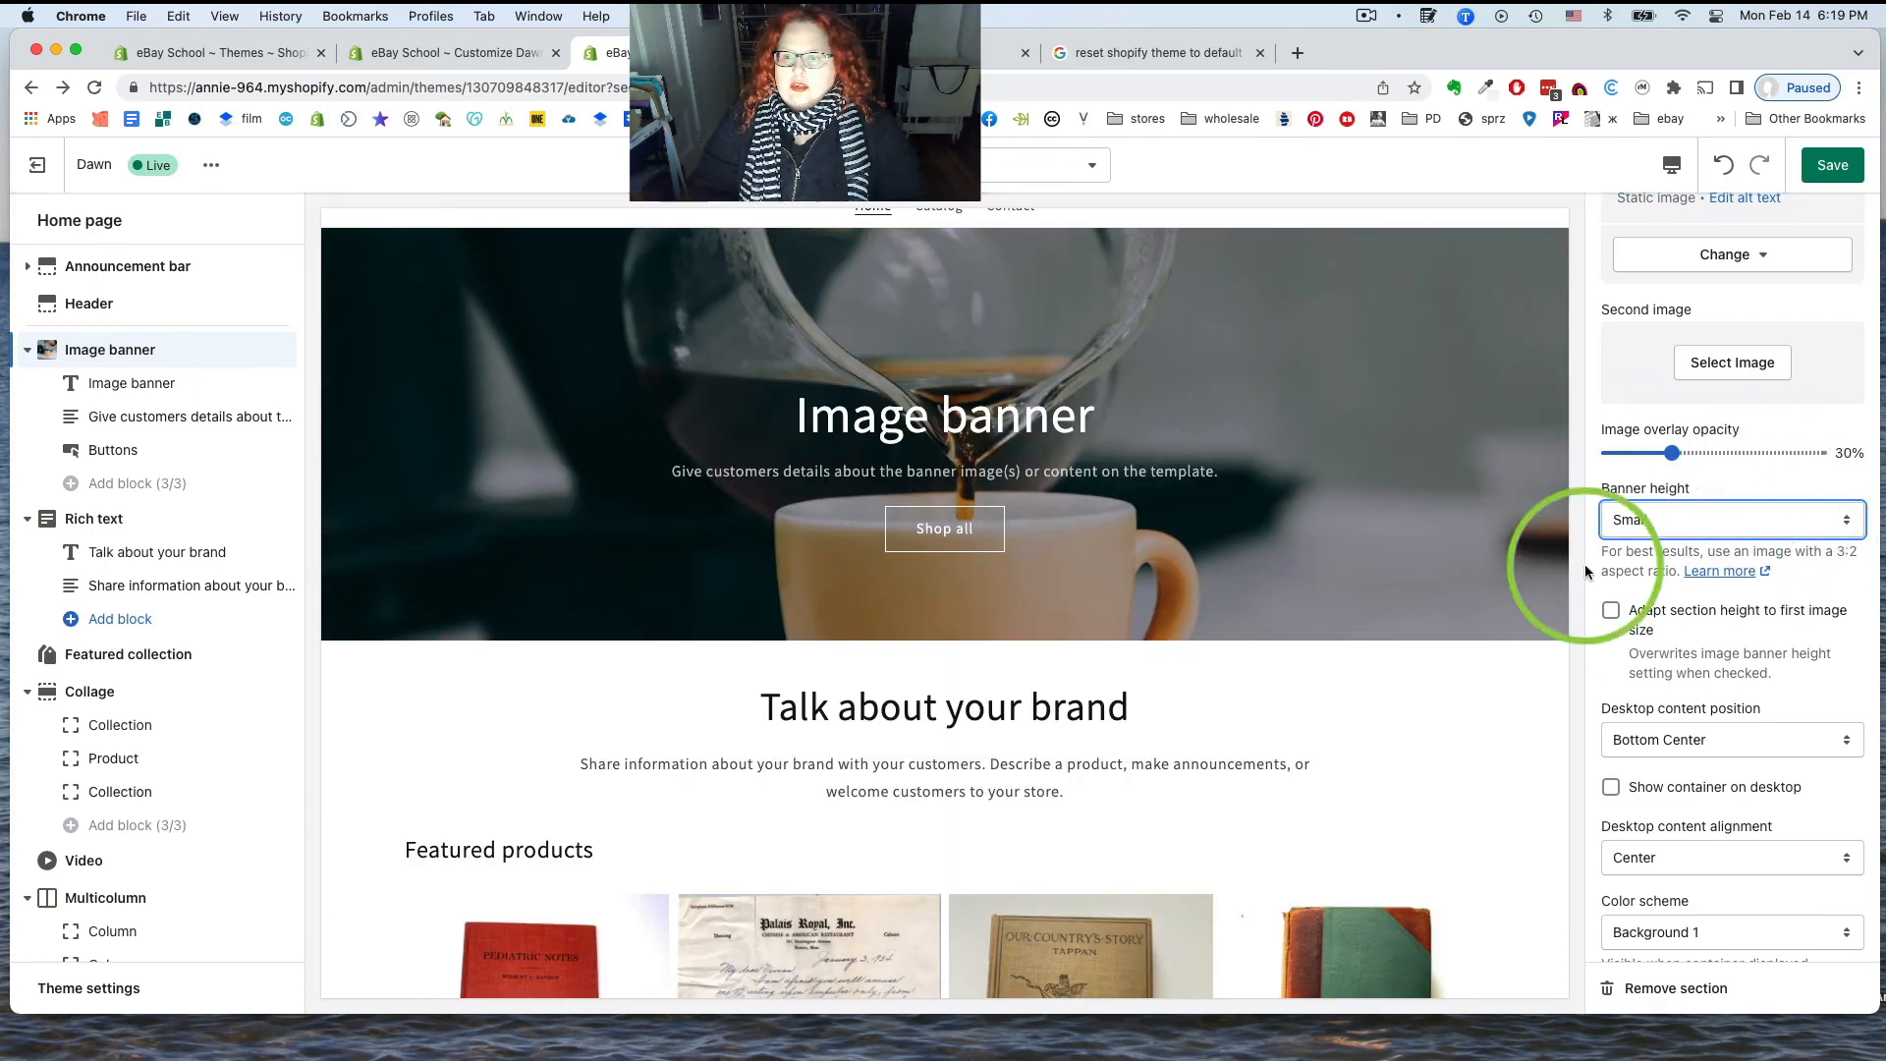
scroll(1122, 590, up, 2)
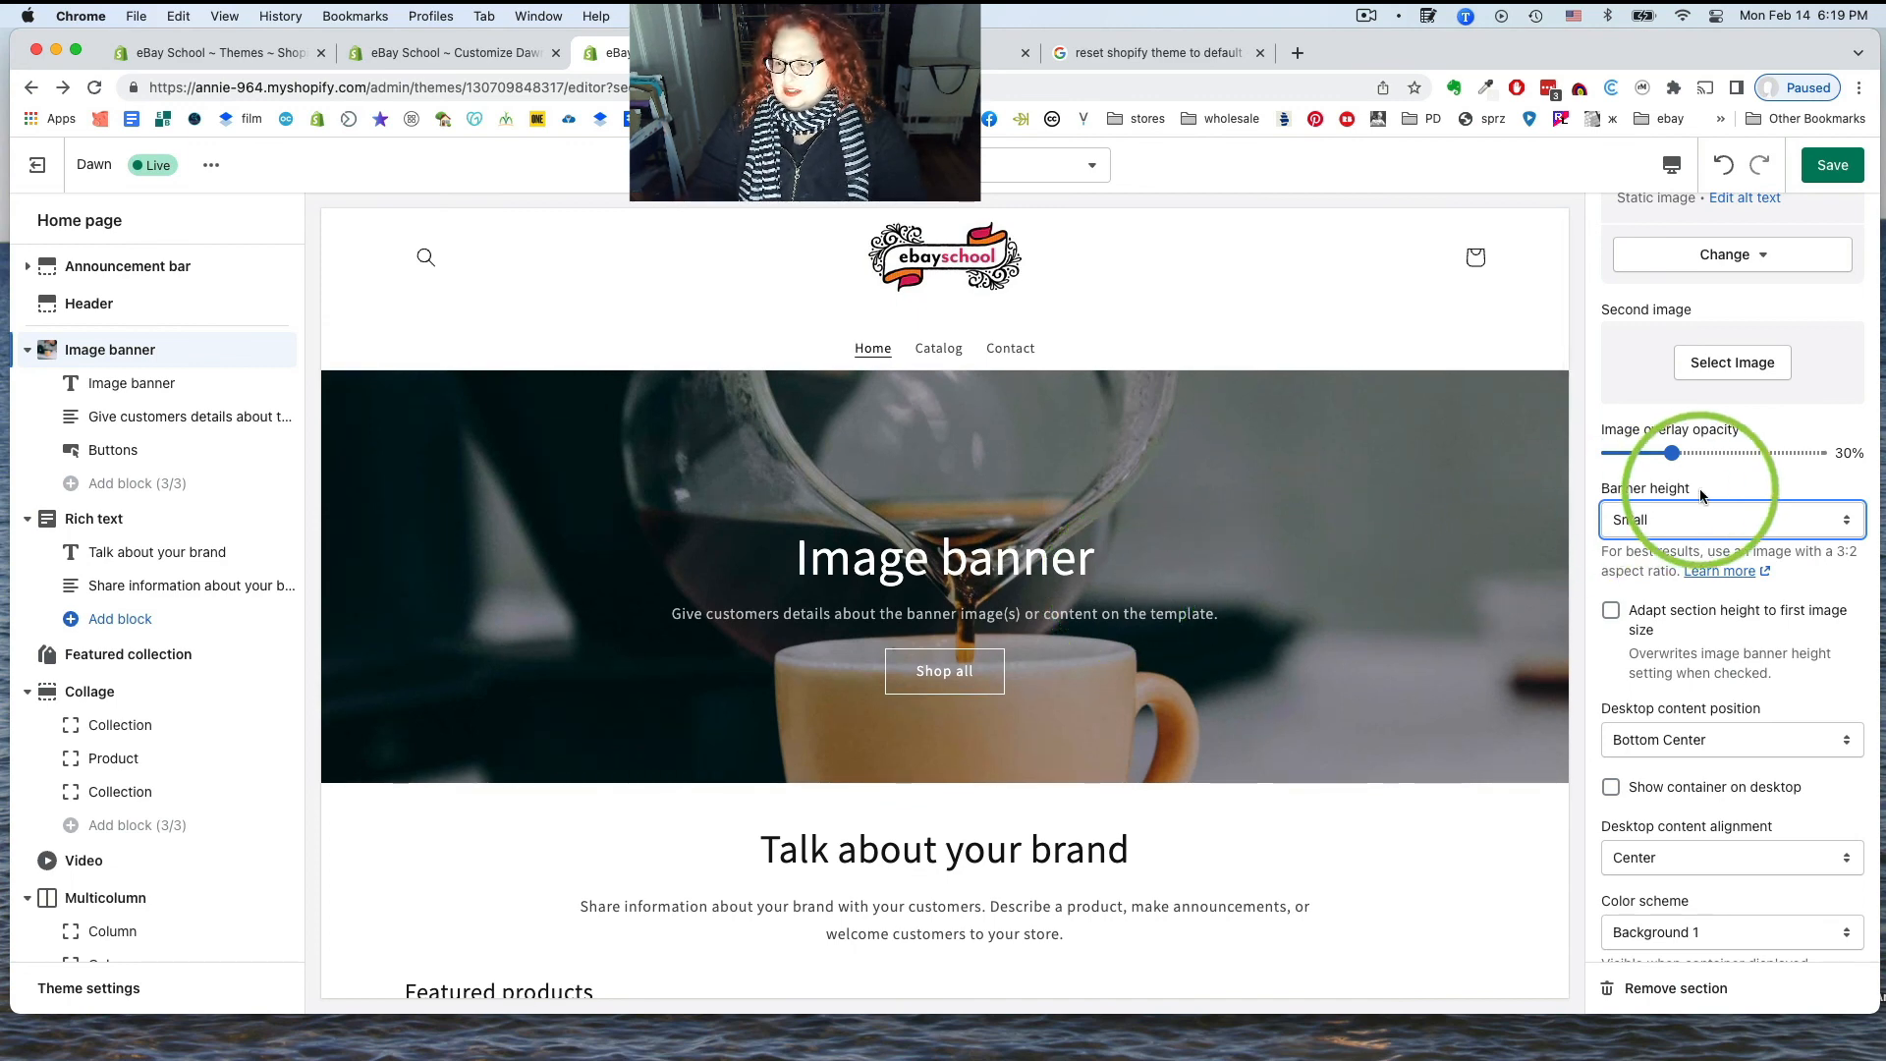
Try the banner's desktop content position at Middle Left and Middle Right, and set it to Middle Center
scroll(1714, 589, down, 3)
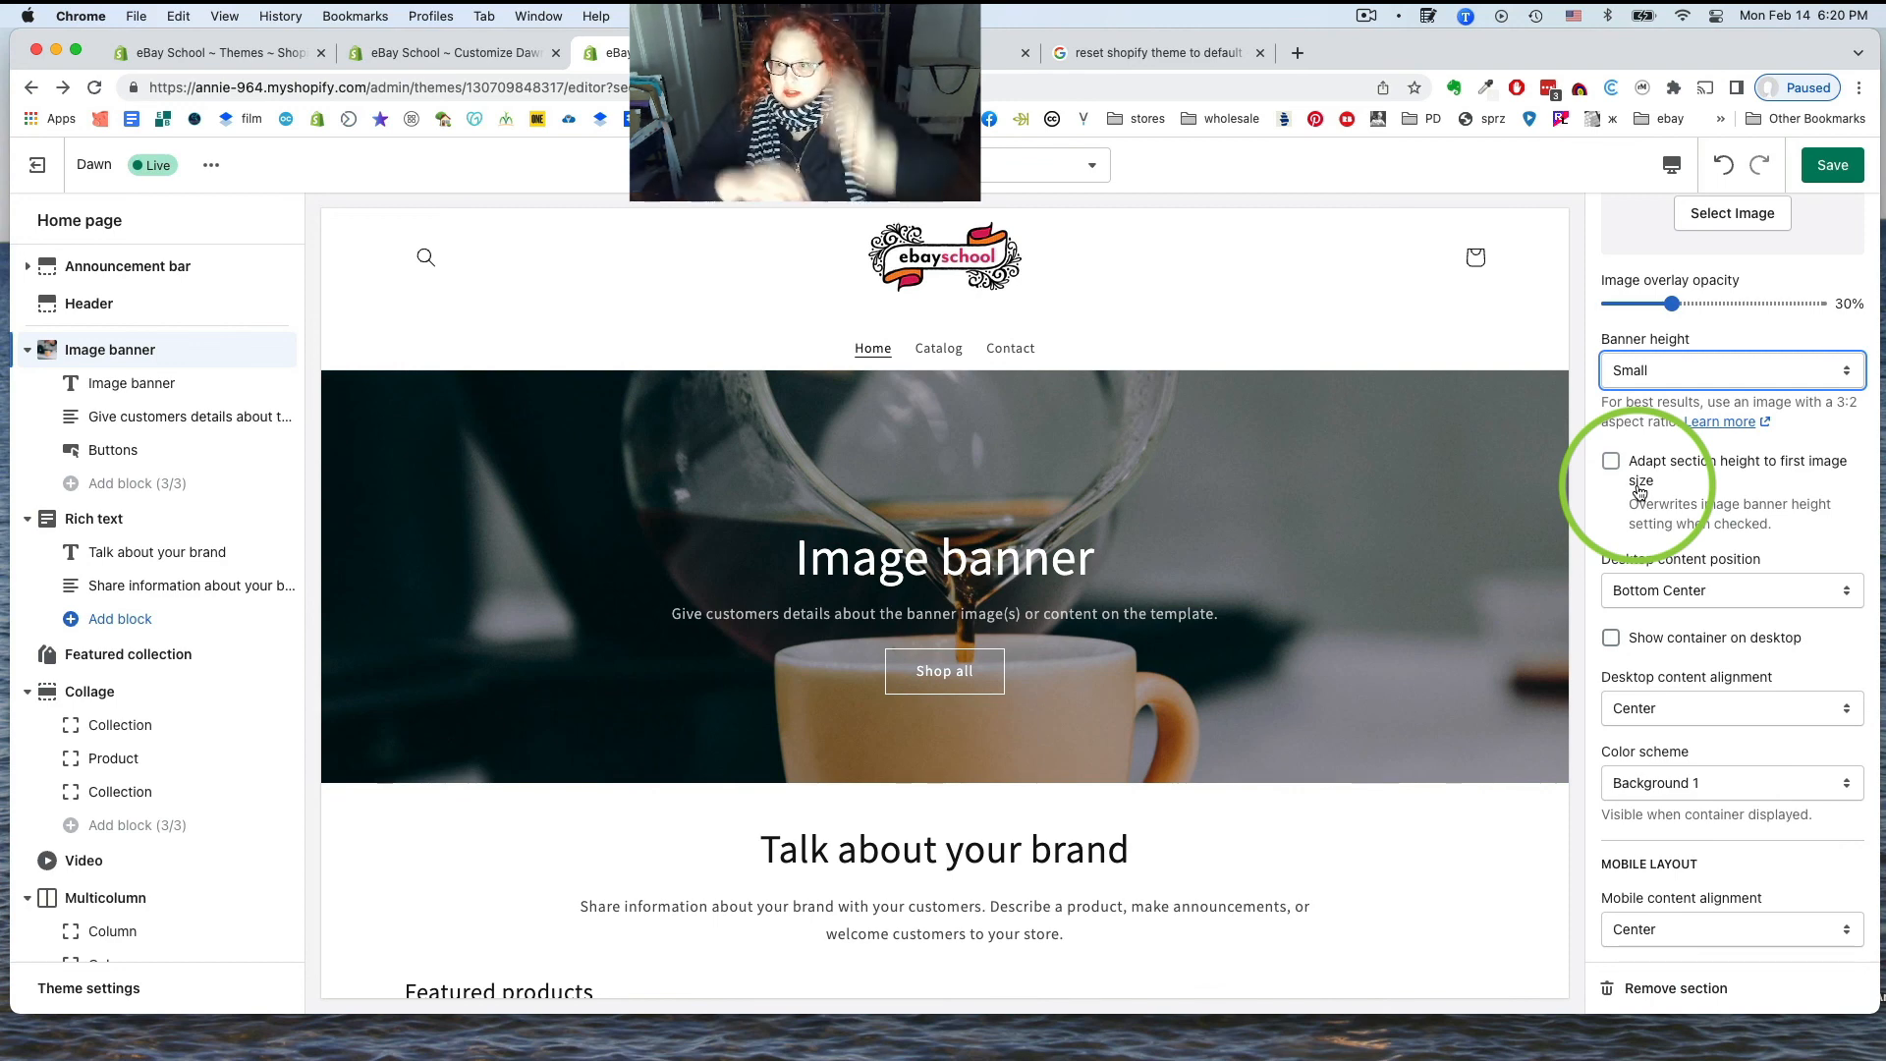
click(1707, 589)
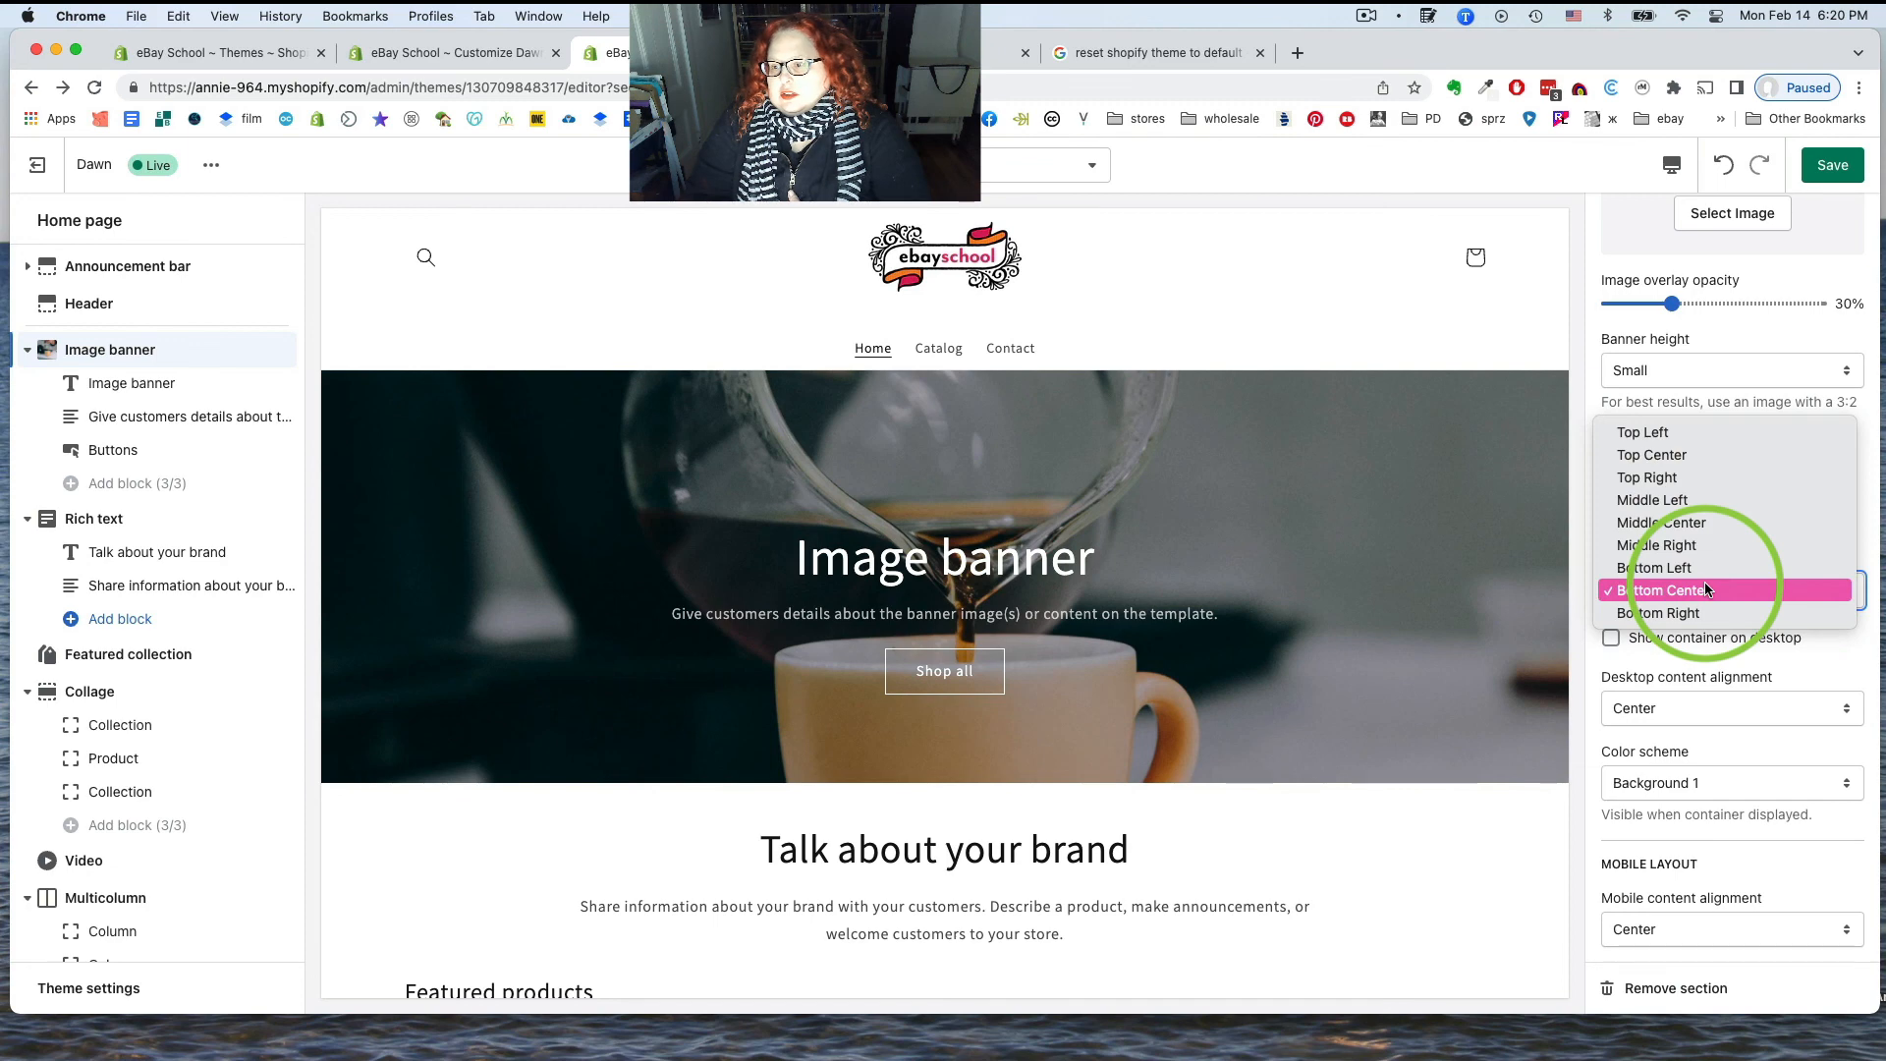
click(1717, 491)
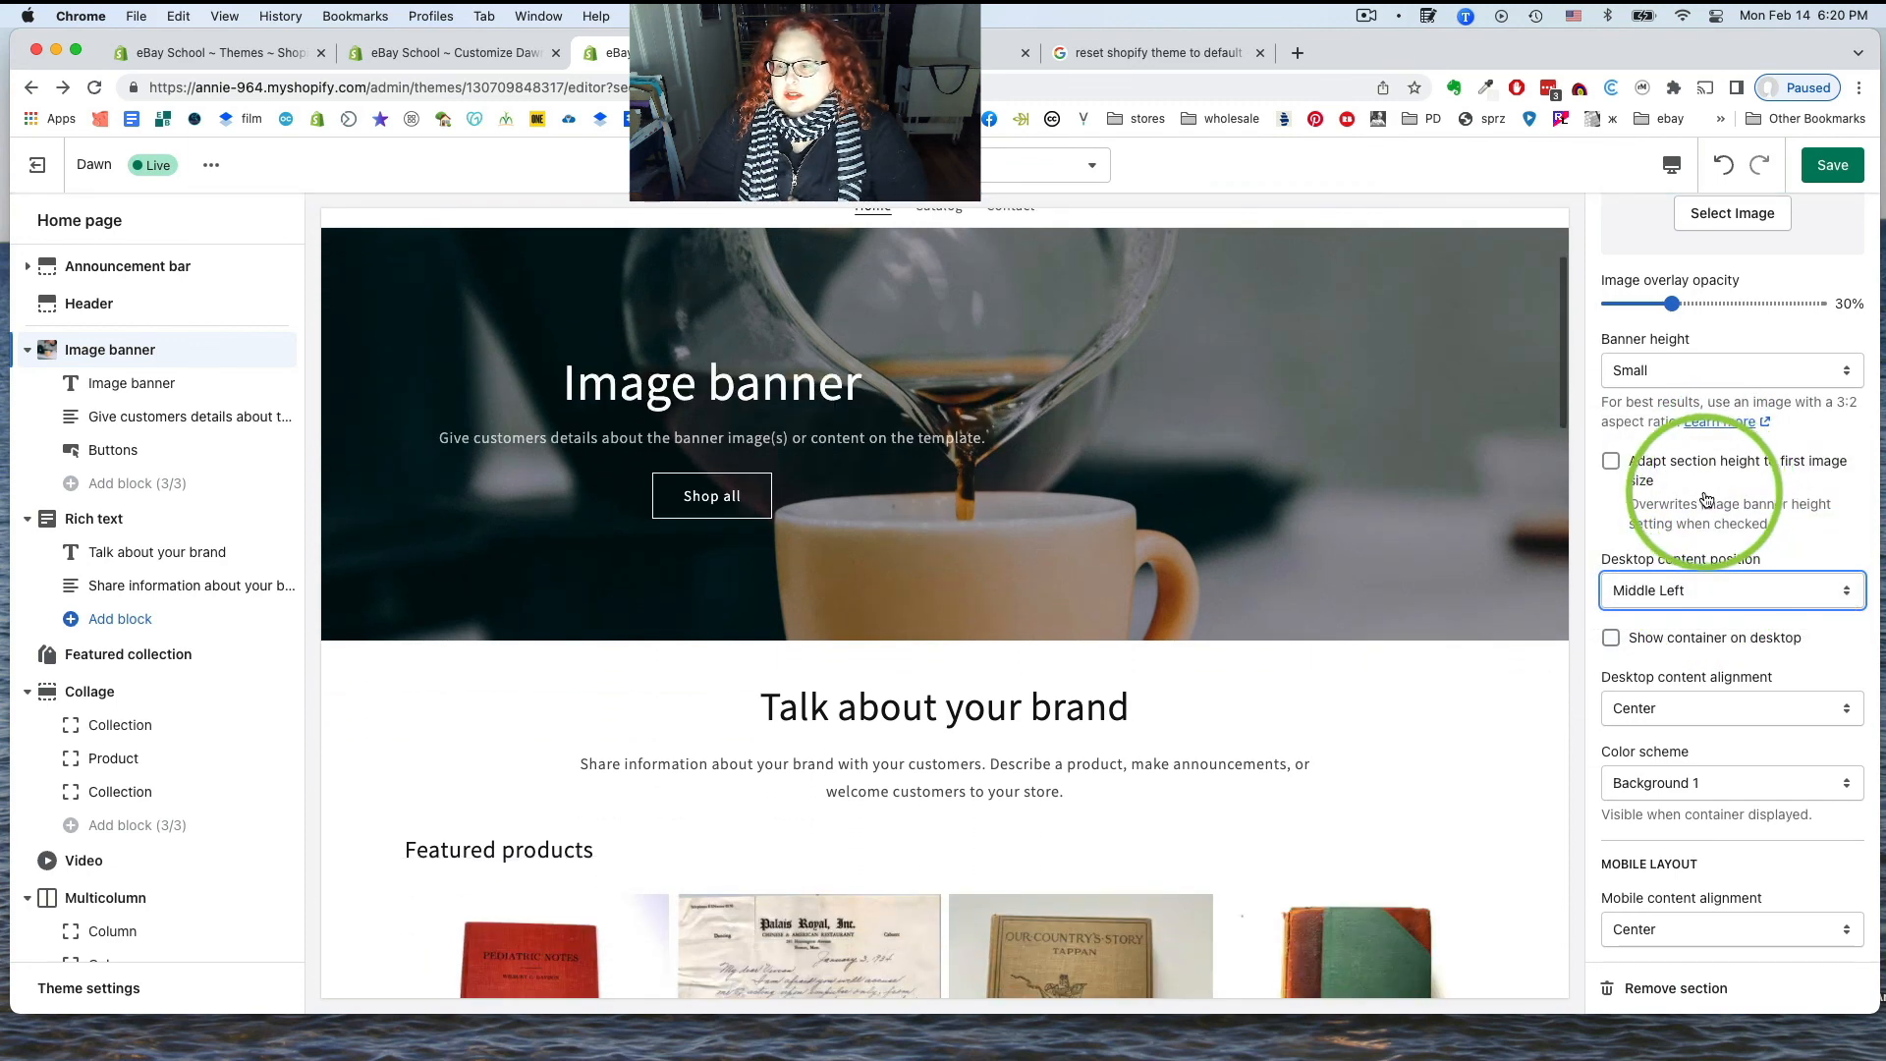
click(1697, 585)
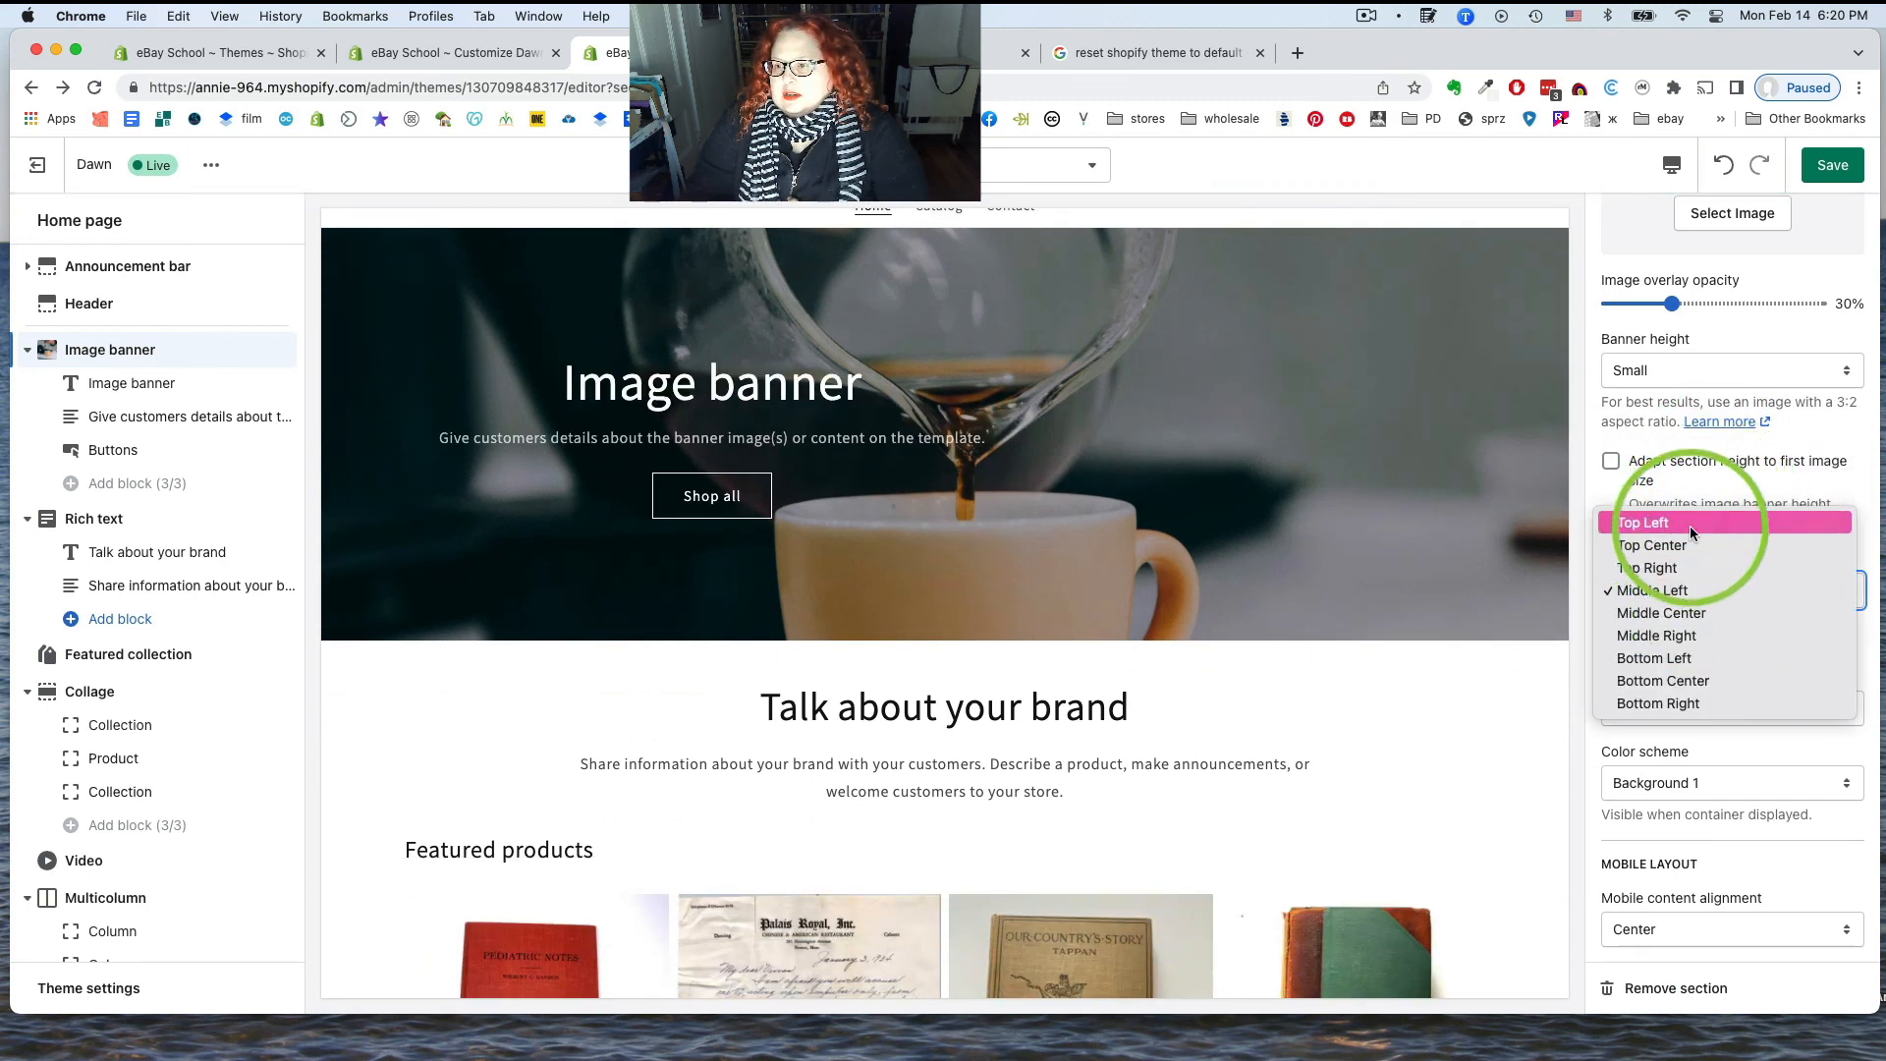
click(1690, 634)
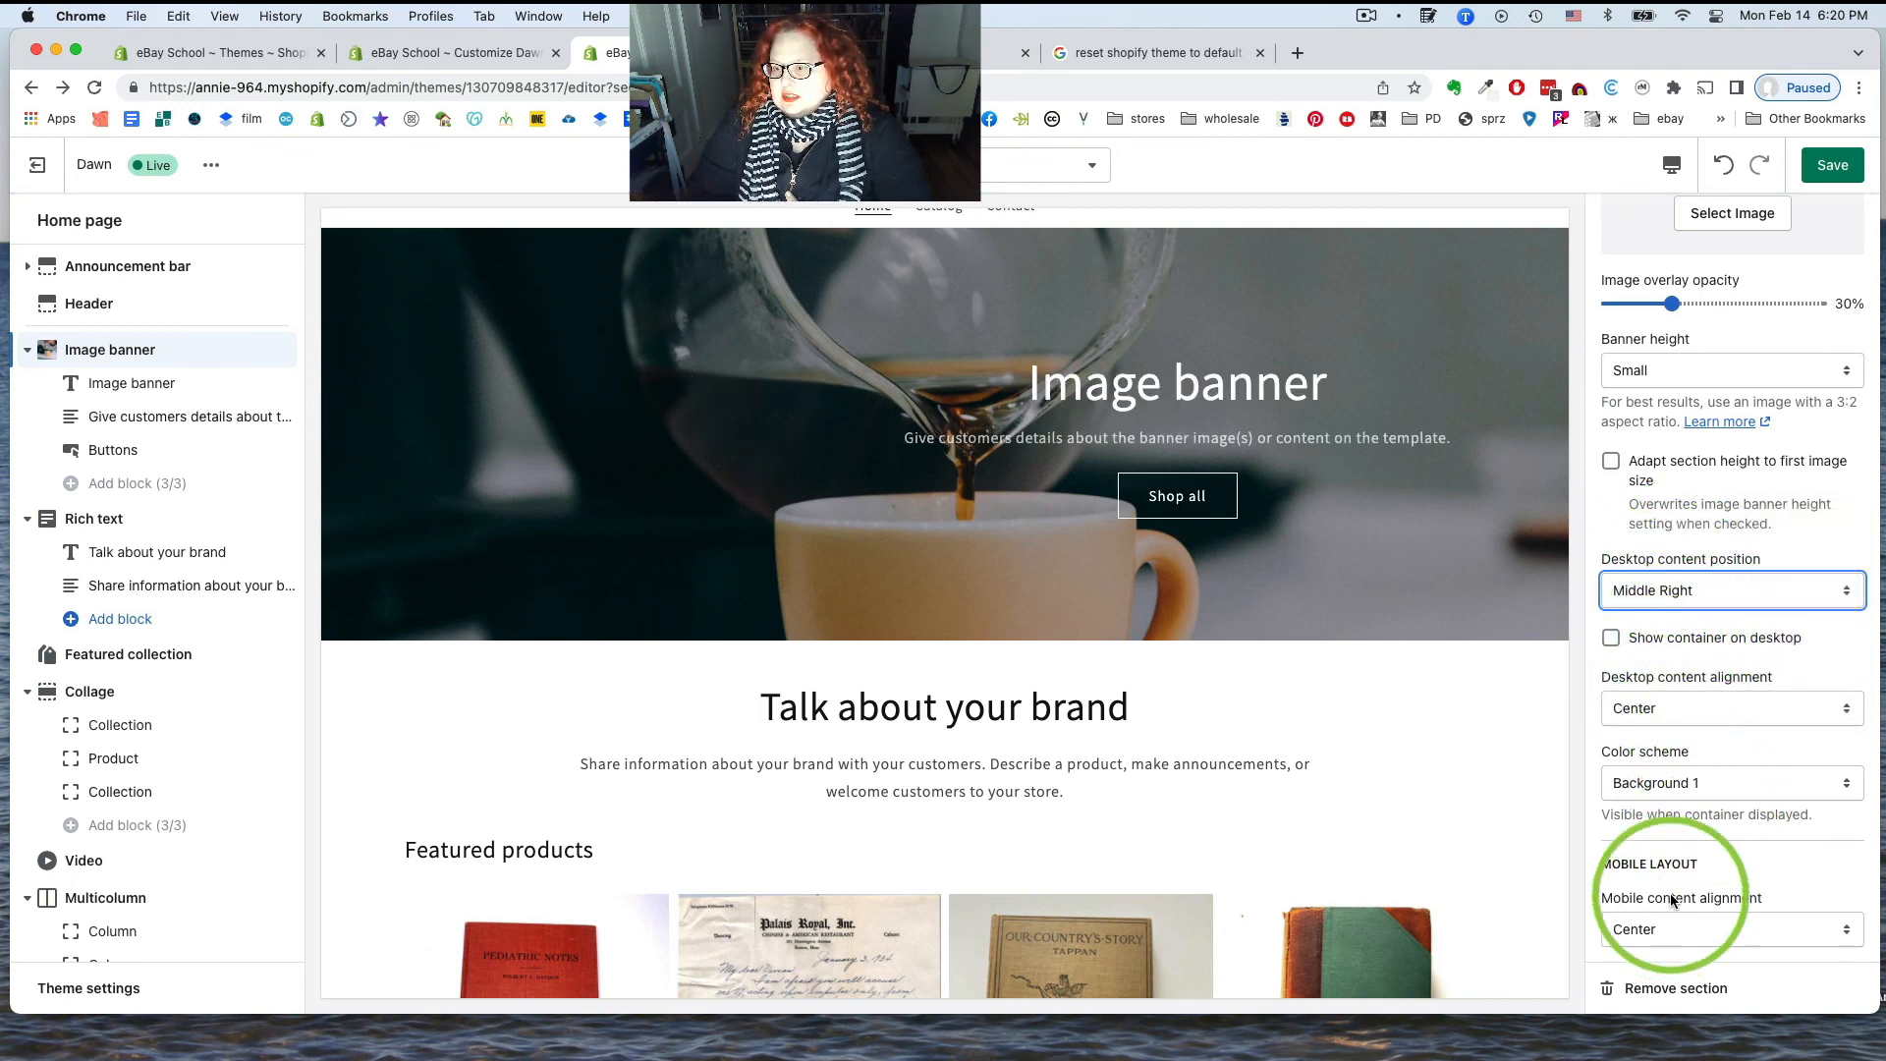
click(1673, 587)
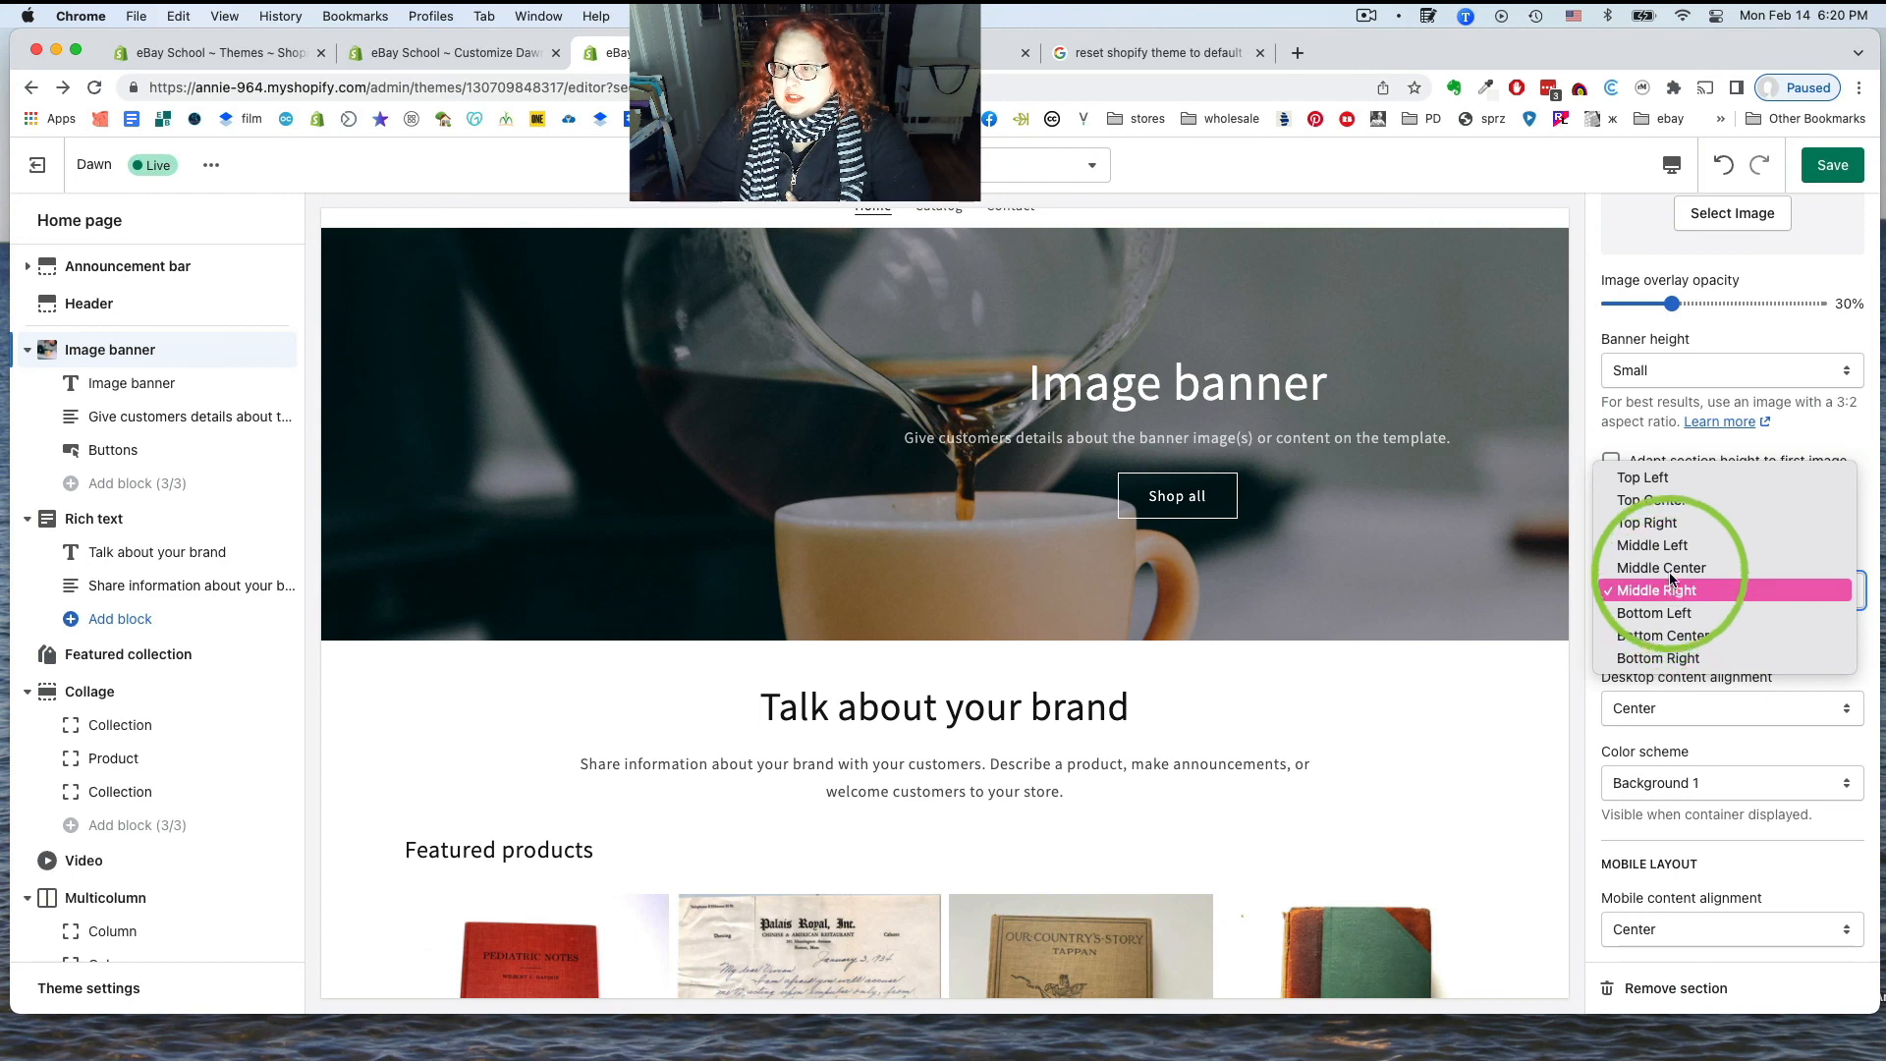
click(1669, 567)
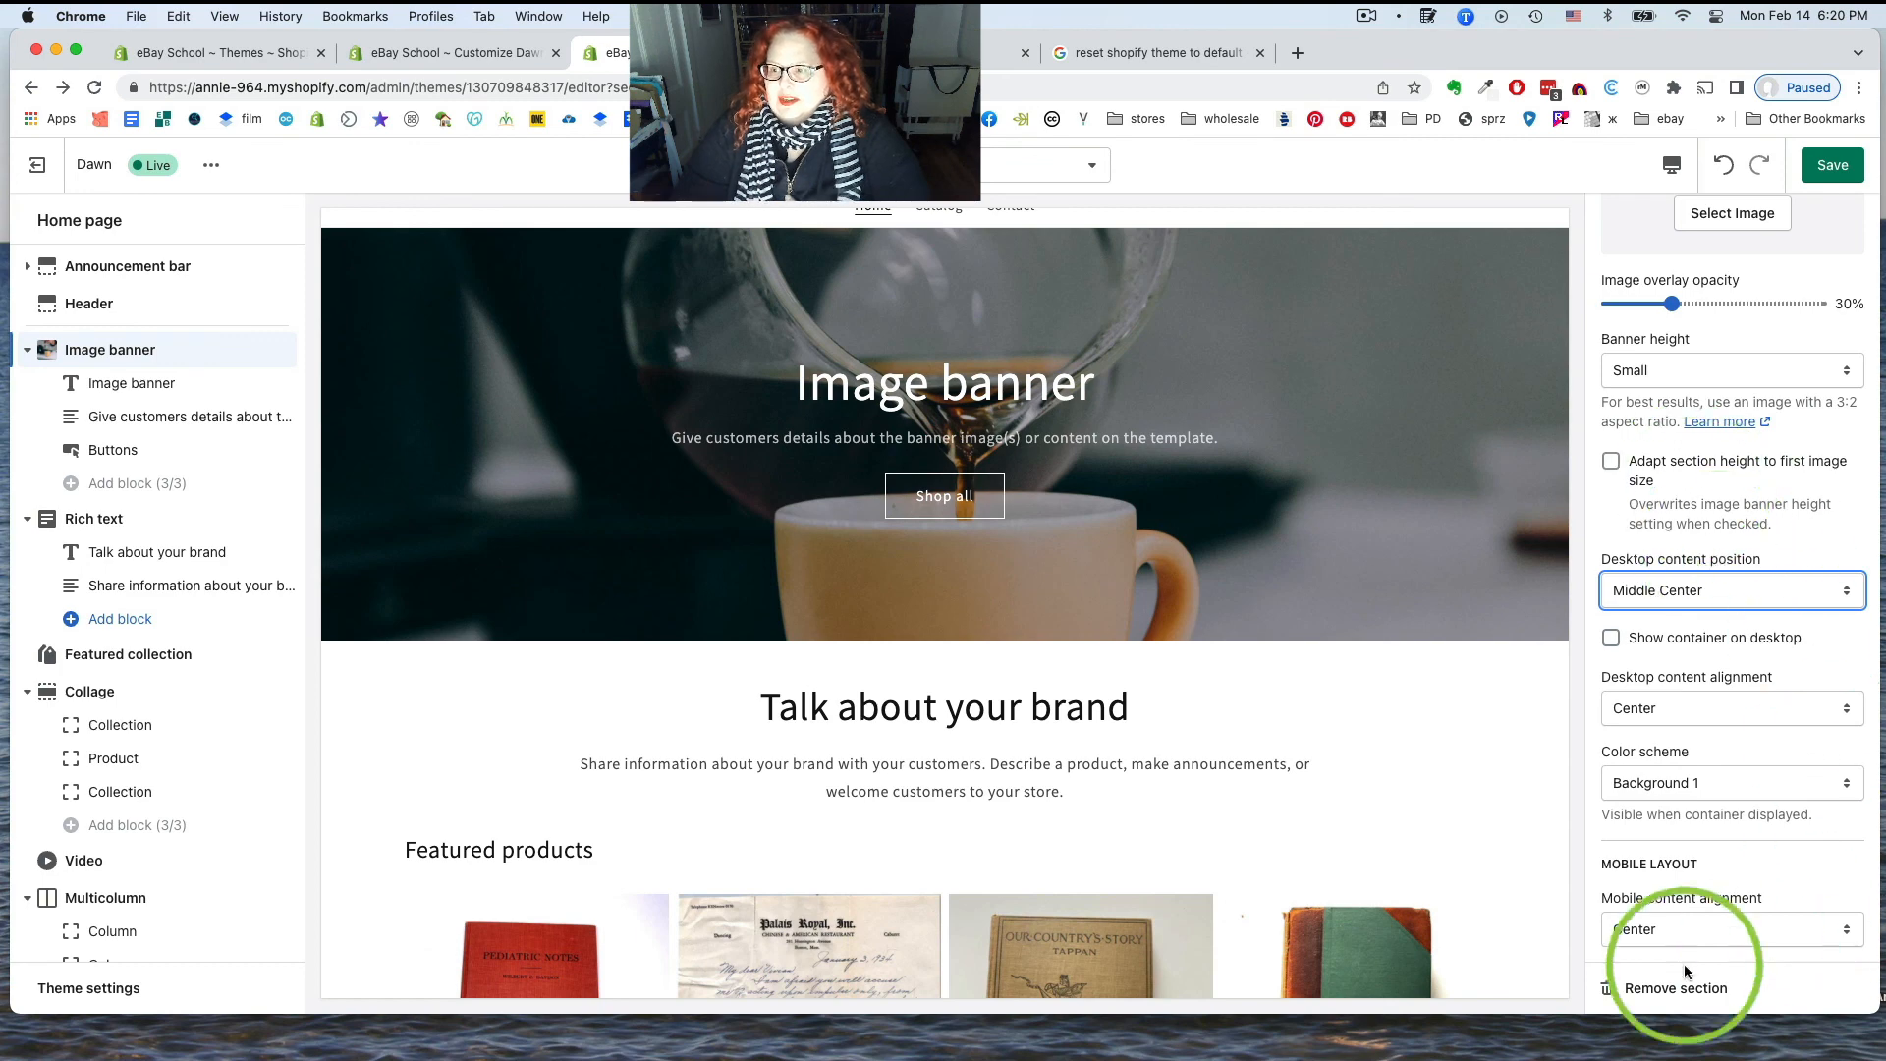
Look over the banner's mobile layout options, and hide the Image banner section and show it again
scroll(1719, 825, down, 2)
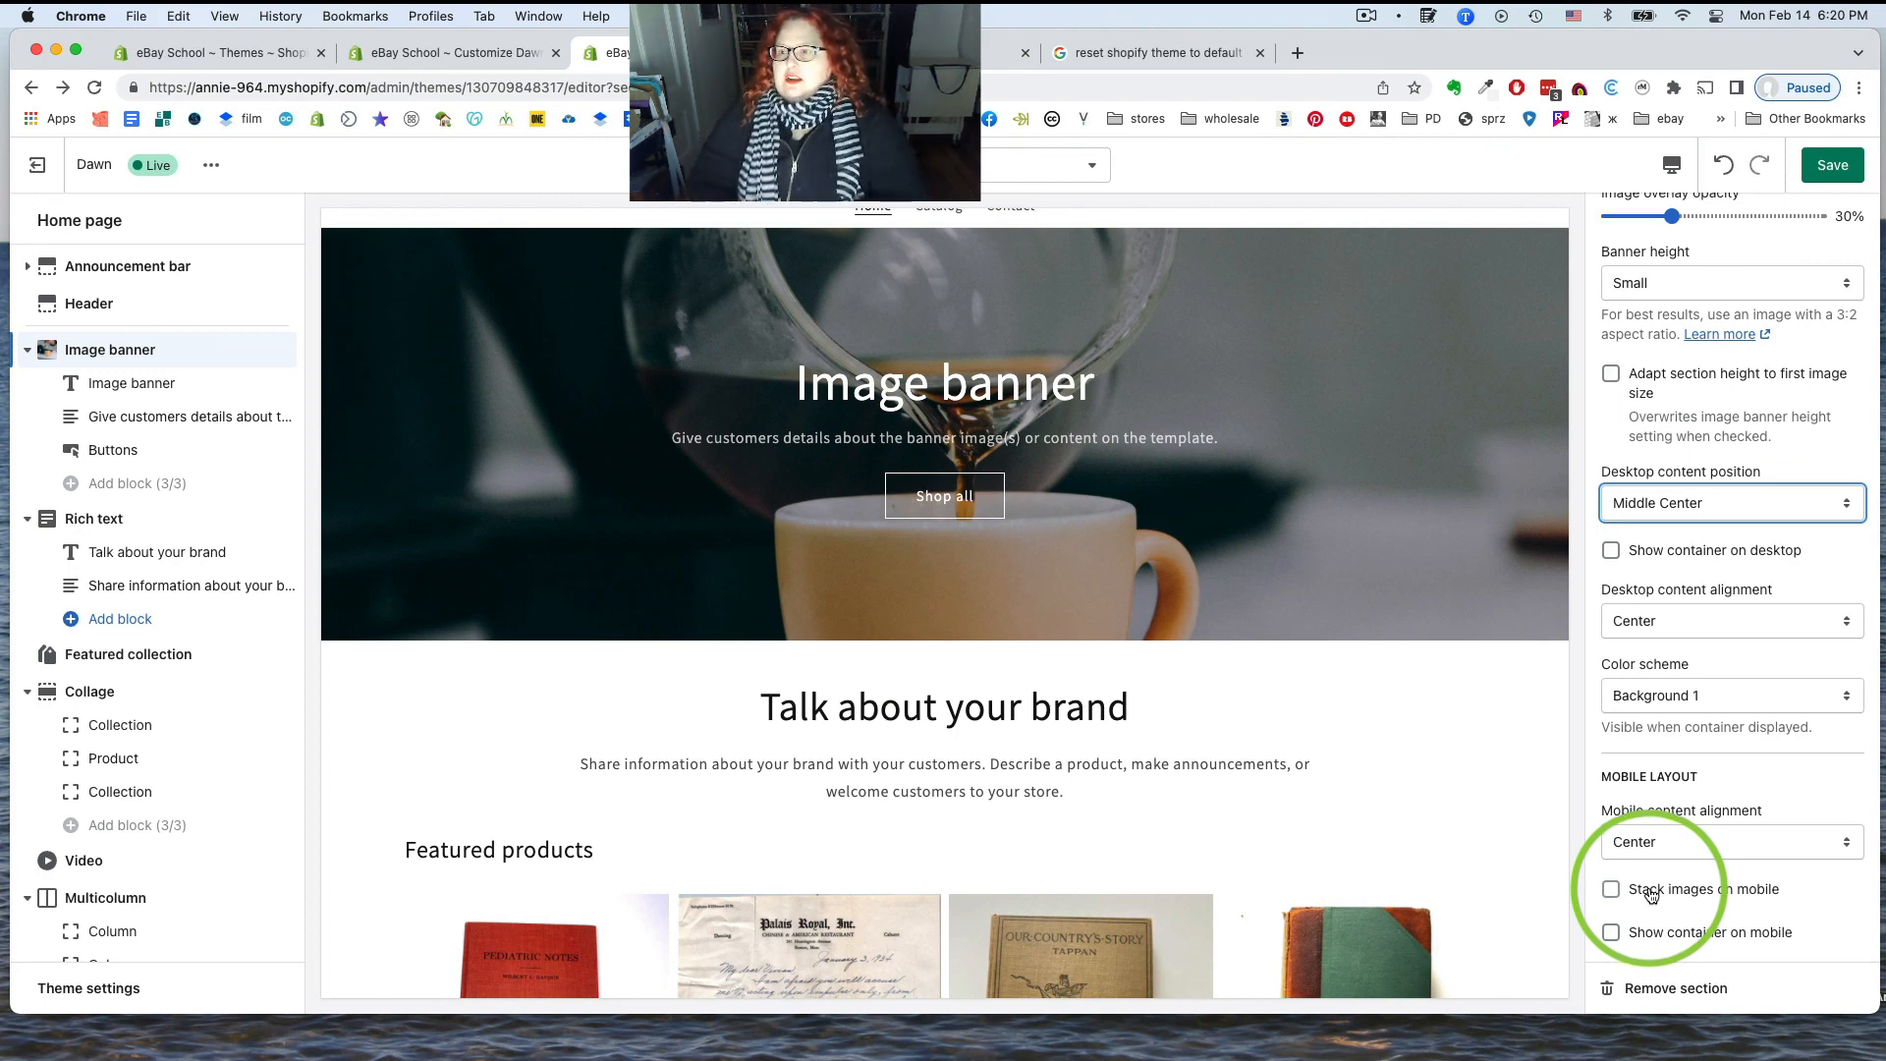
scroll(1037, 509, up, 3)
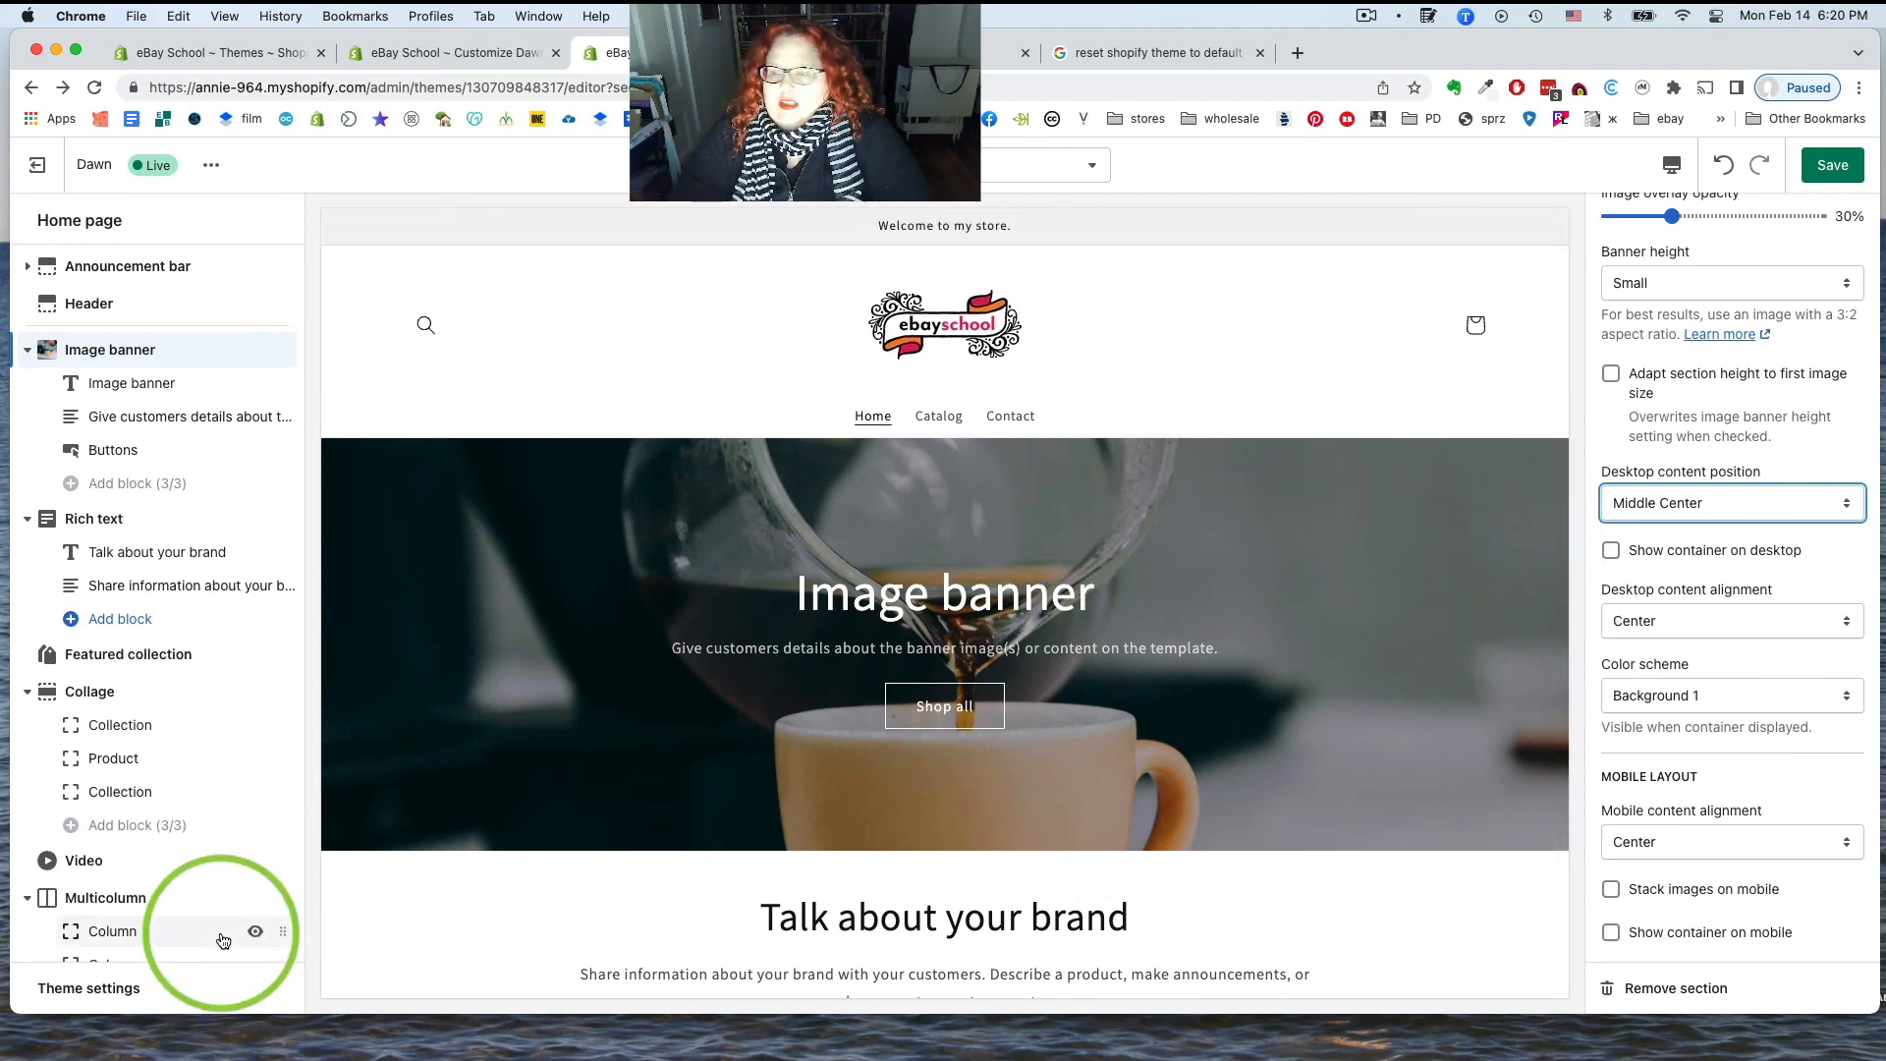
scroll(222, 941, down, 2)
scroll(220, 941, up, 2)
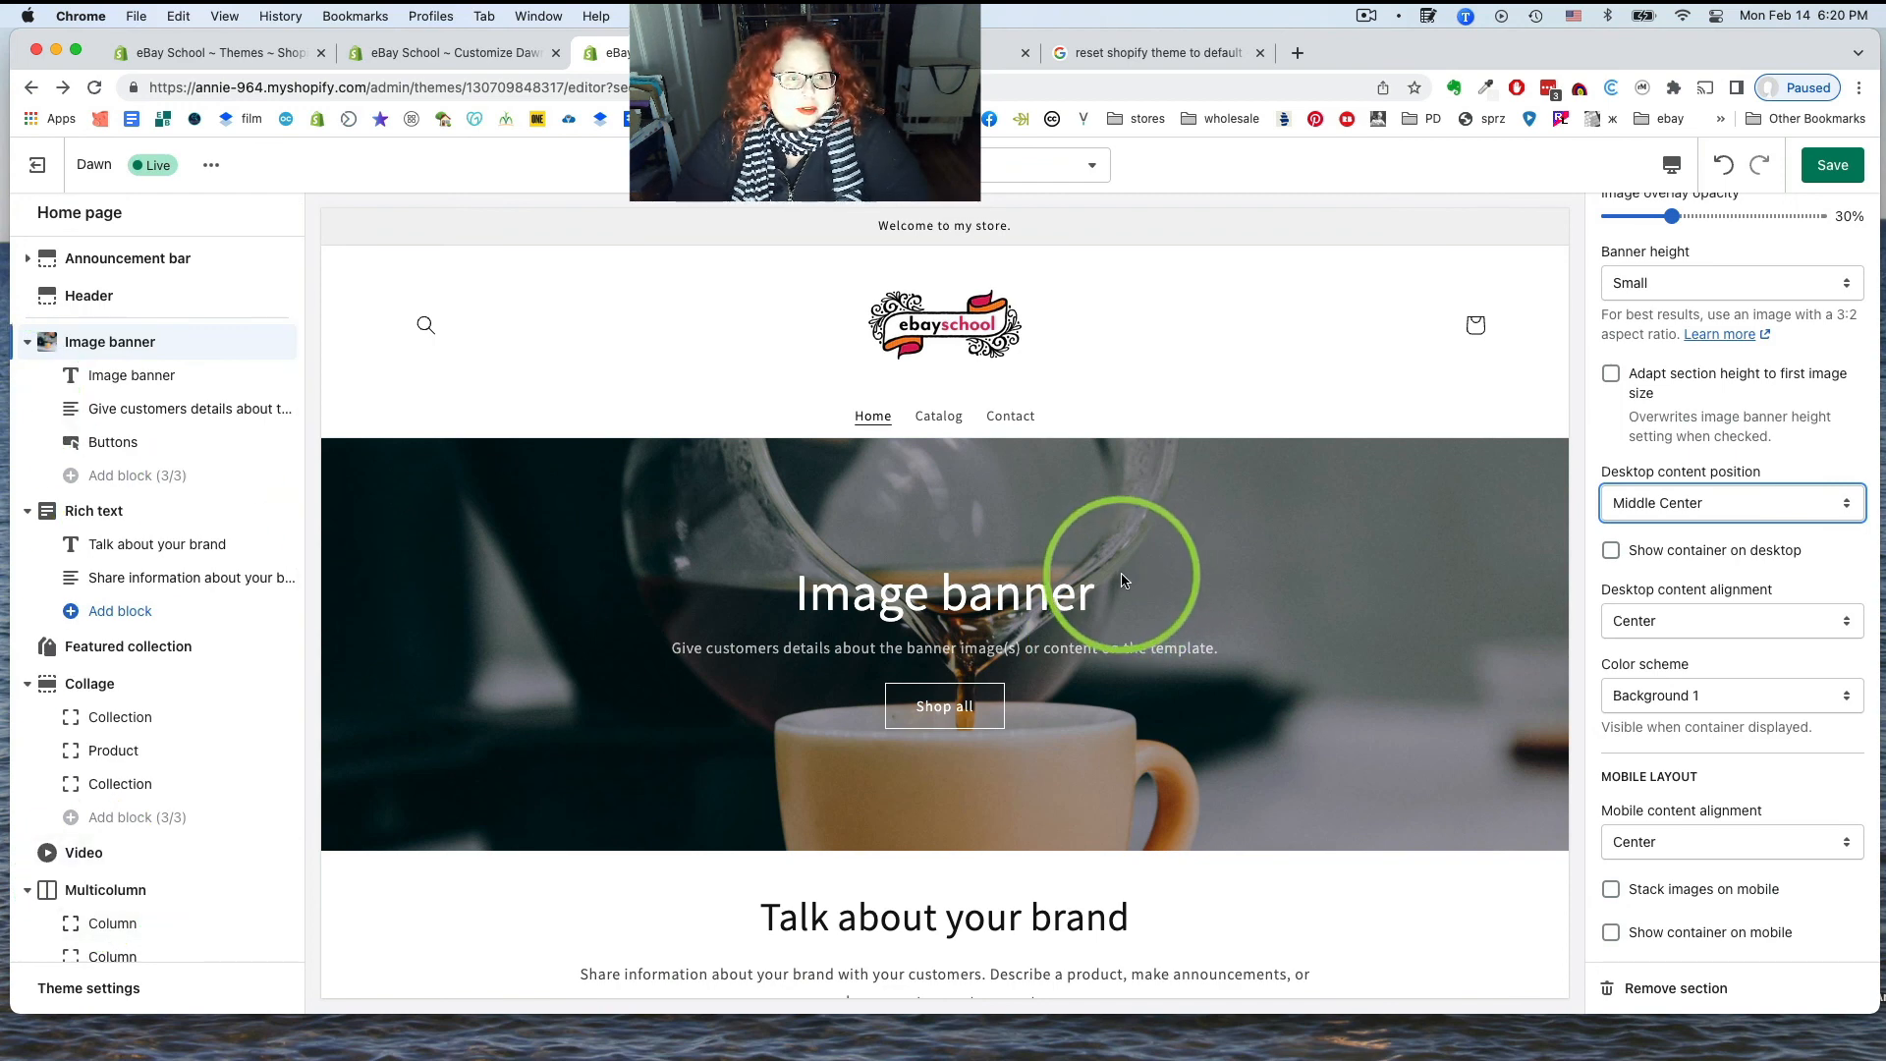
mouse_move(261, 346)
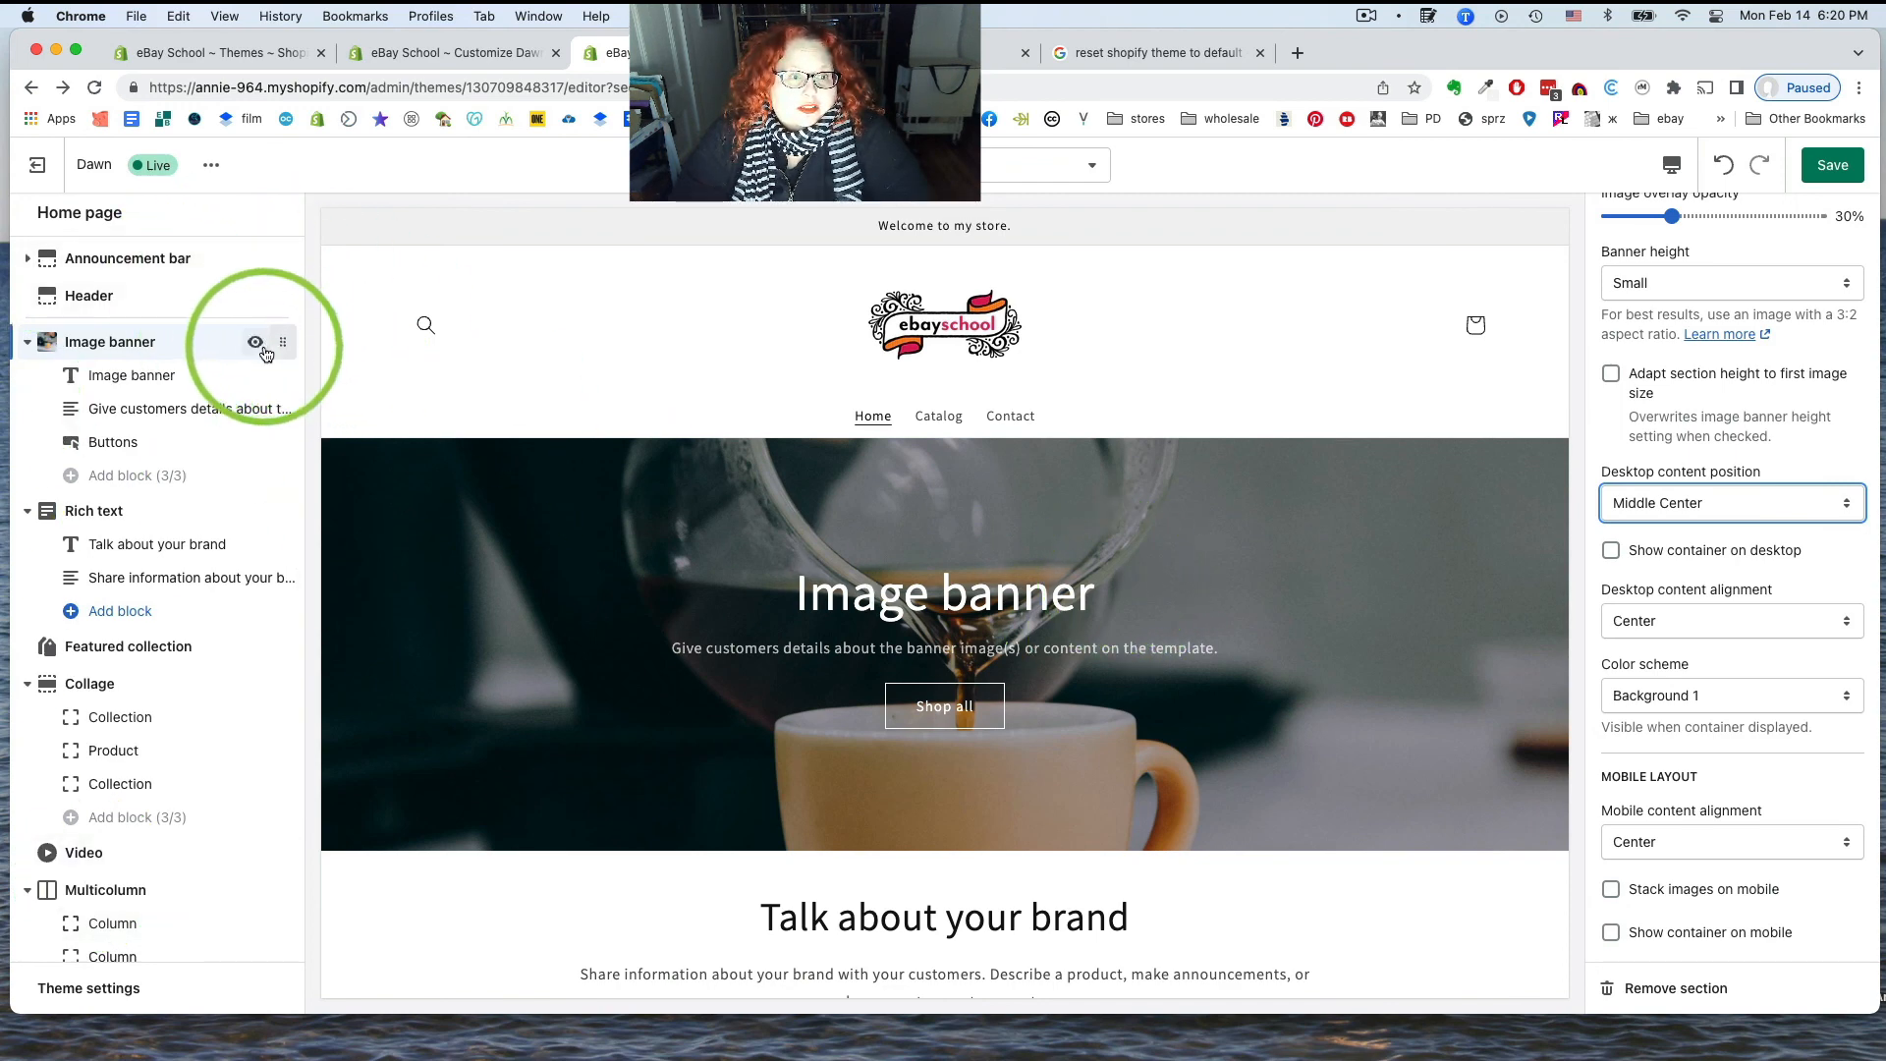
click(256, 343)
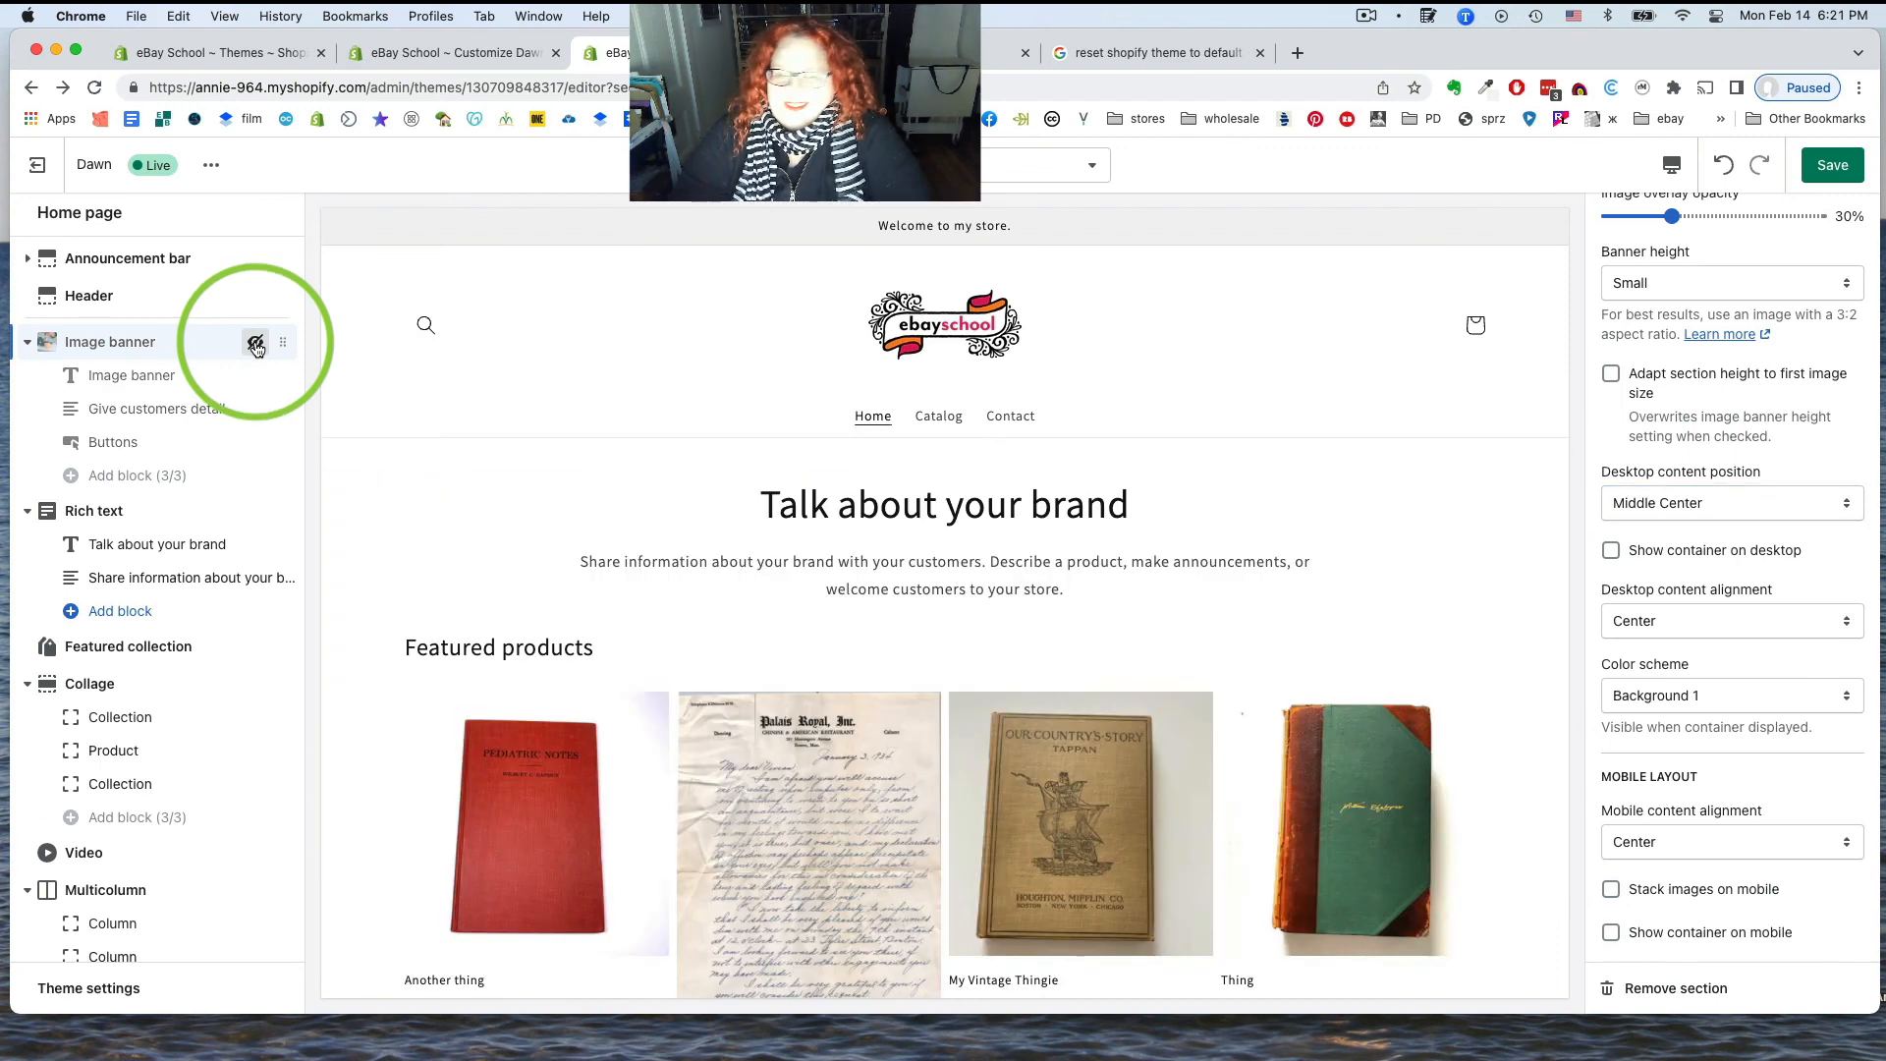
click(256, 343)
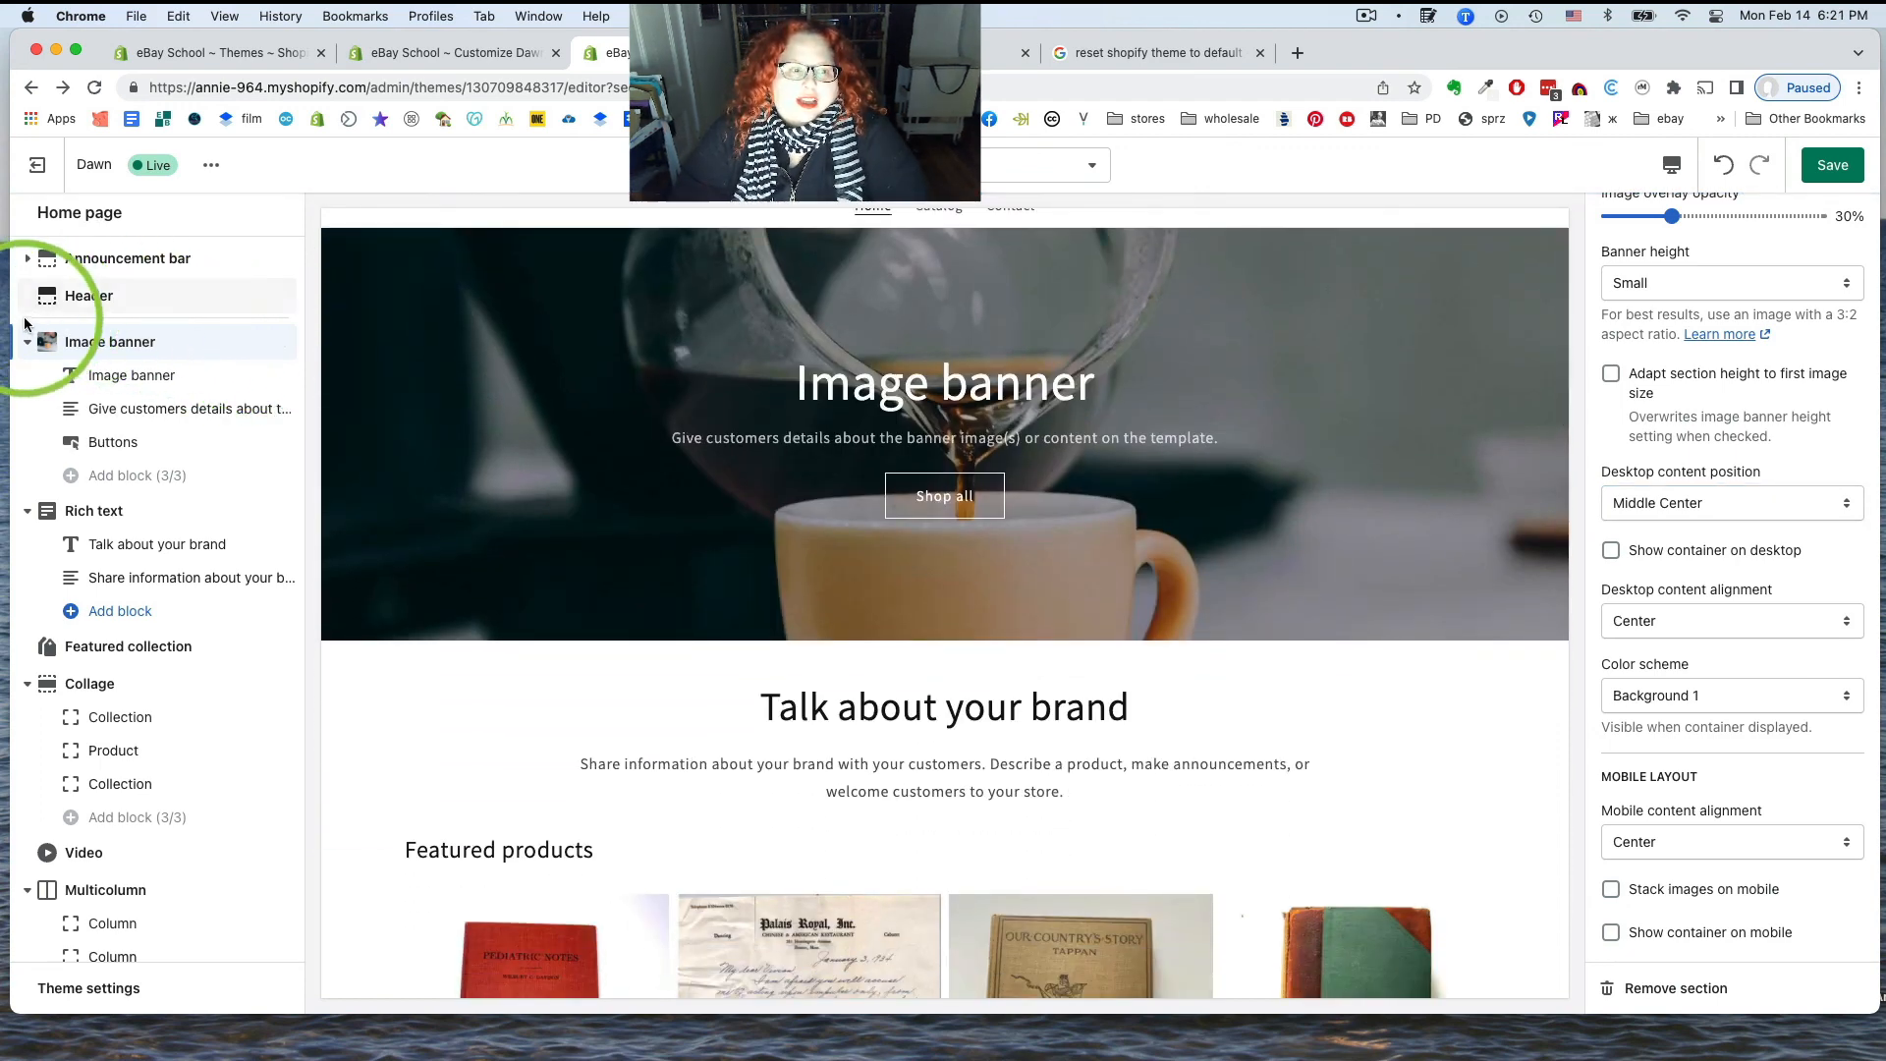
Collapse the Image banner section in the section list and look through the home page preview
click(29, 343)
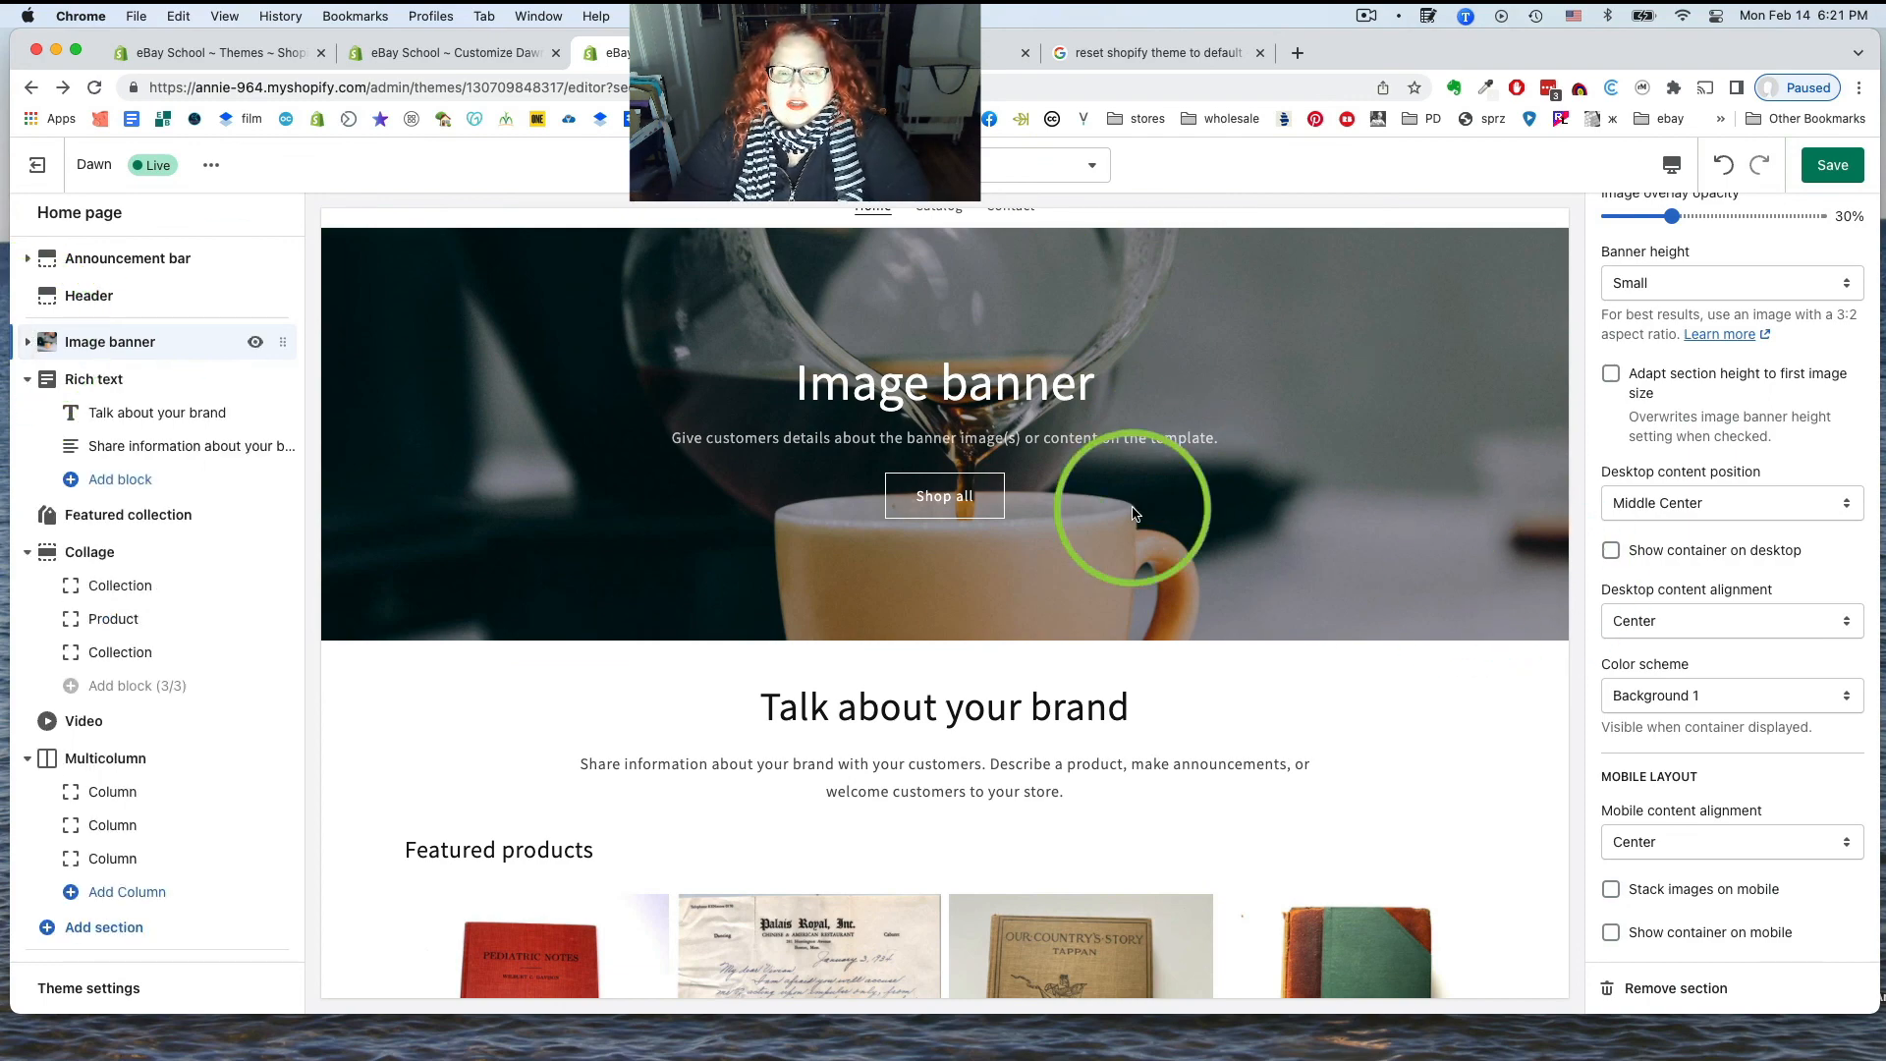
scroll(1134, 511, down, 10)
scroll(1135, 511, up, 15)
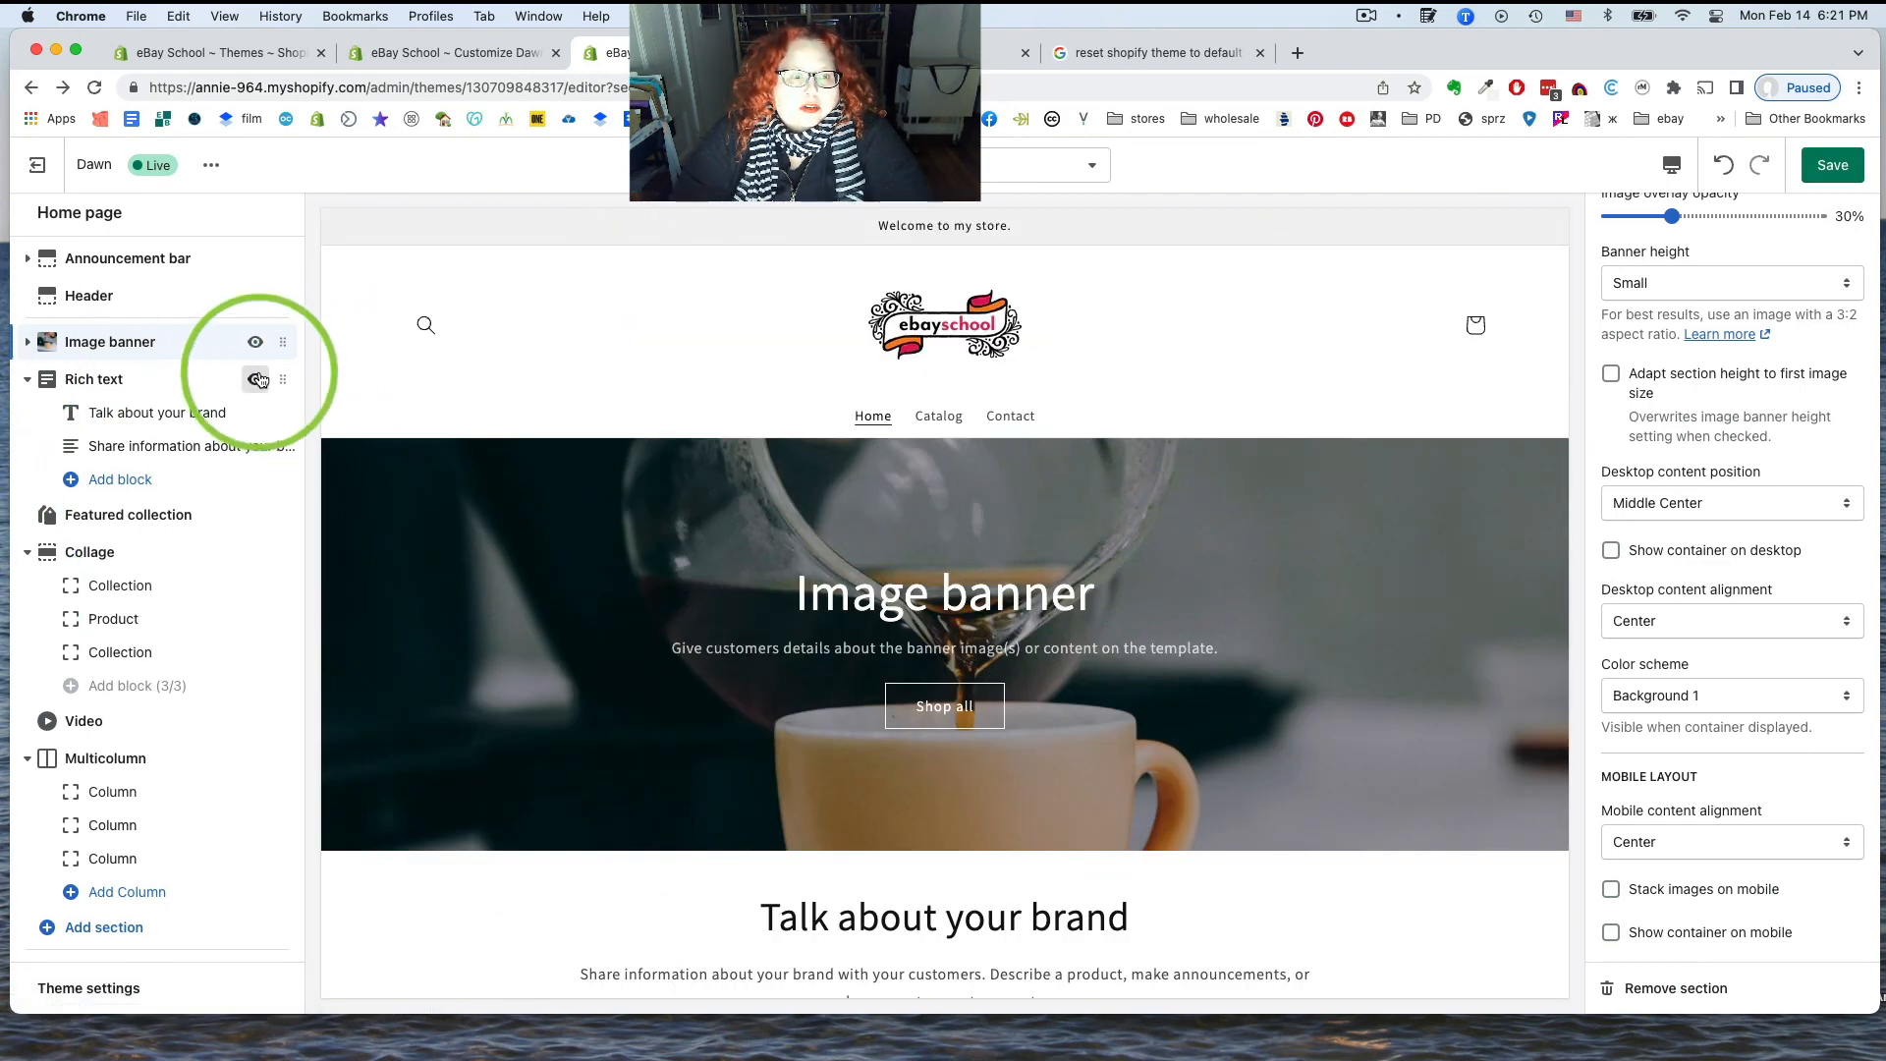
Hide the Rich text section on the home page and show it again
click(256, 380)
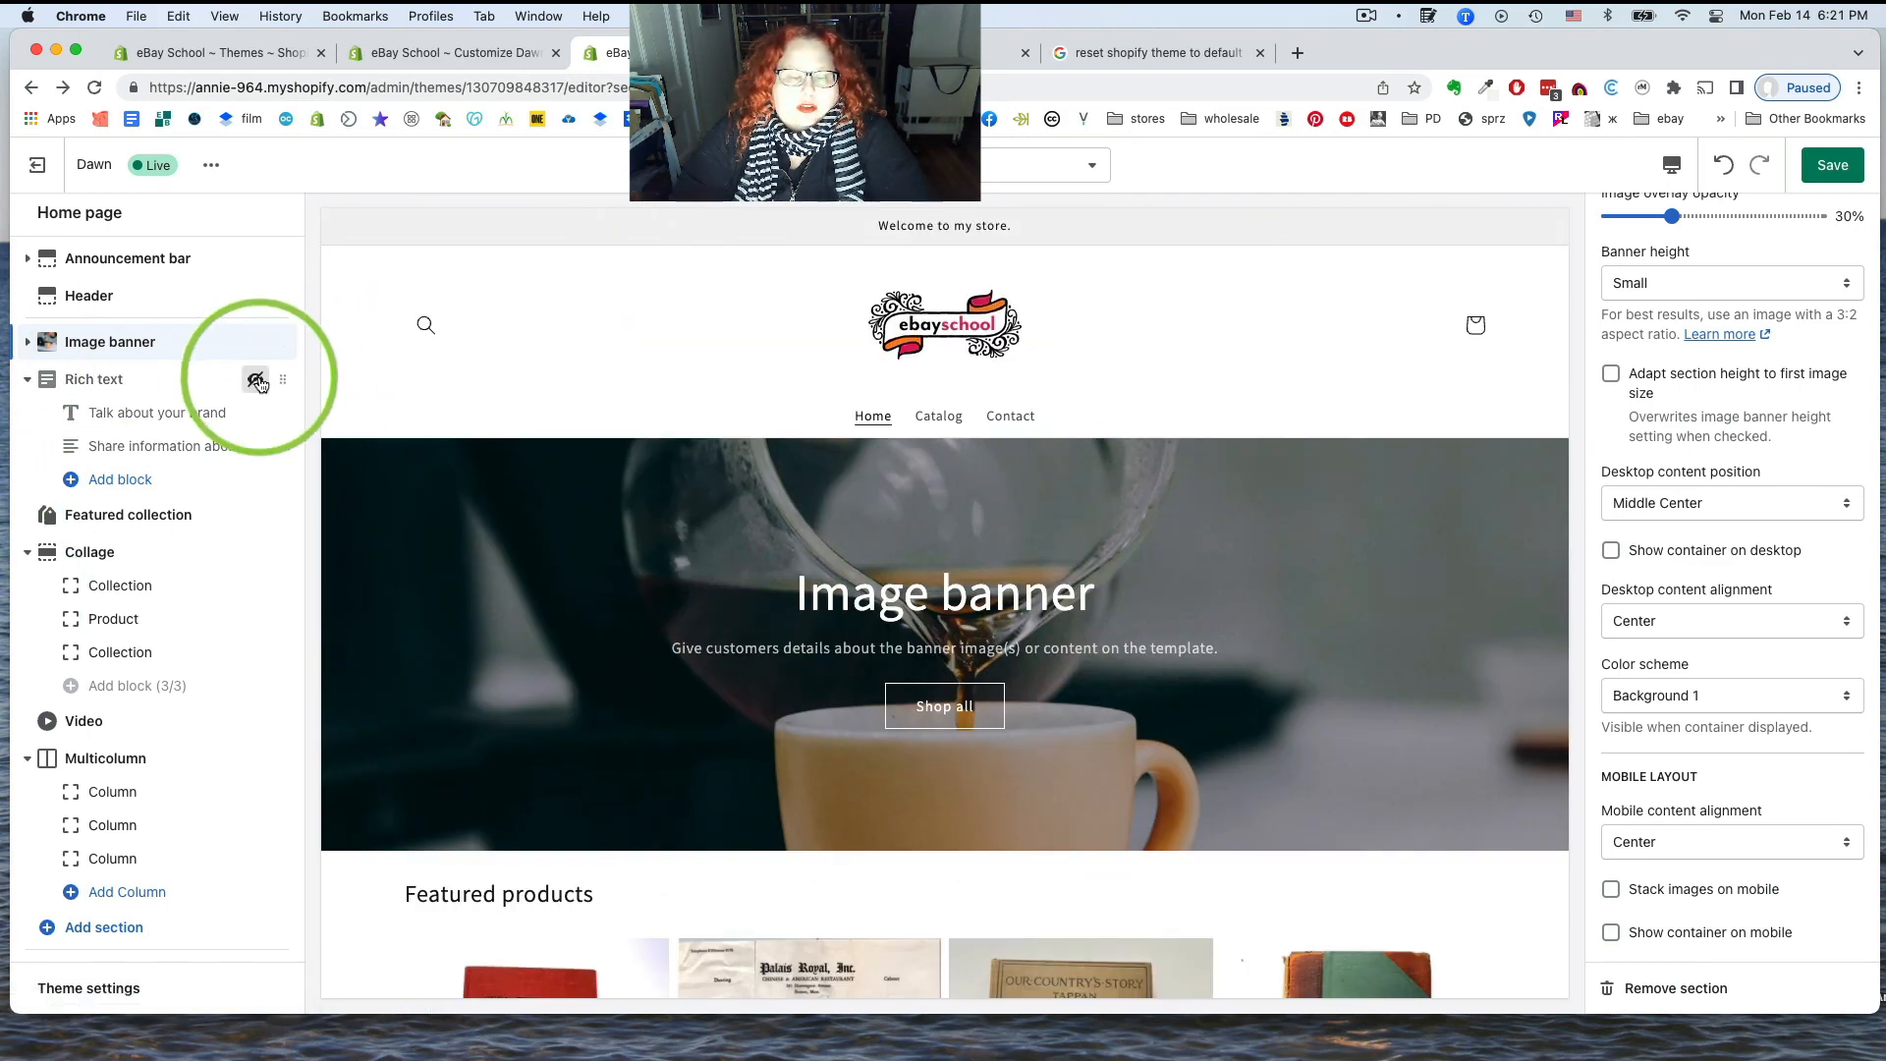
scroll(196, 471, down, 1)
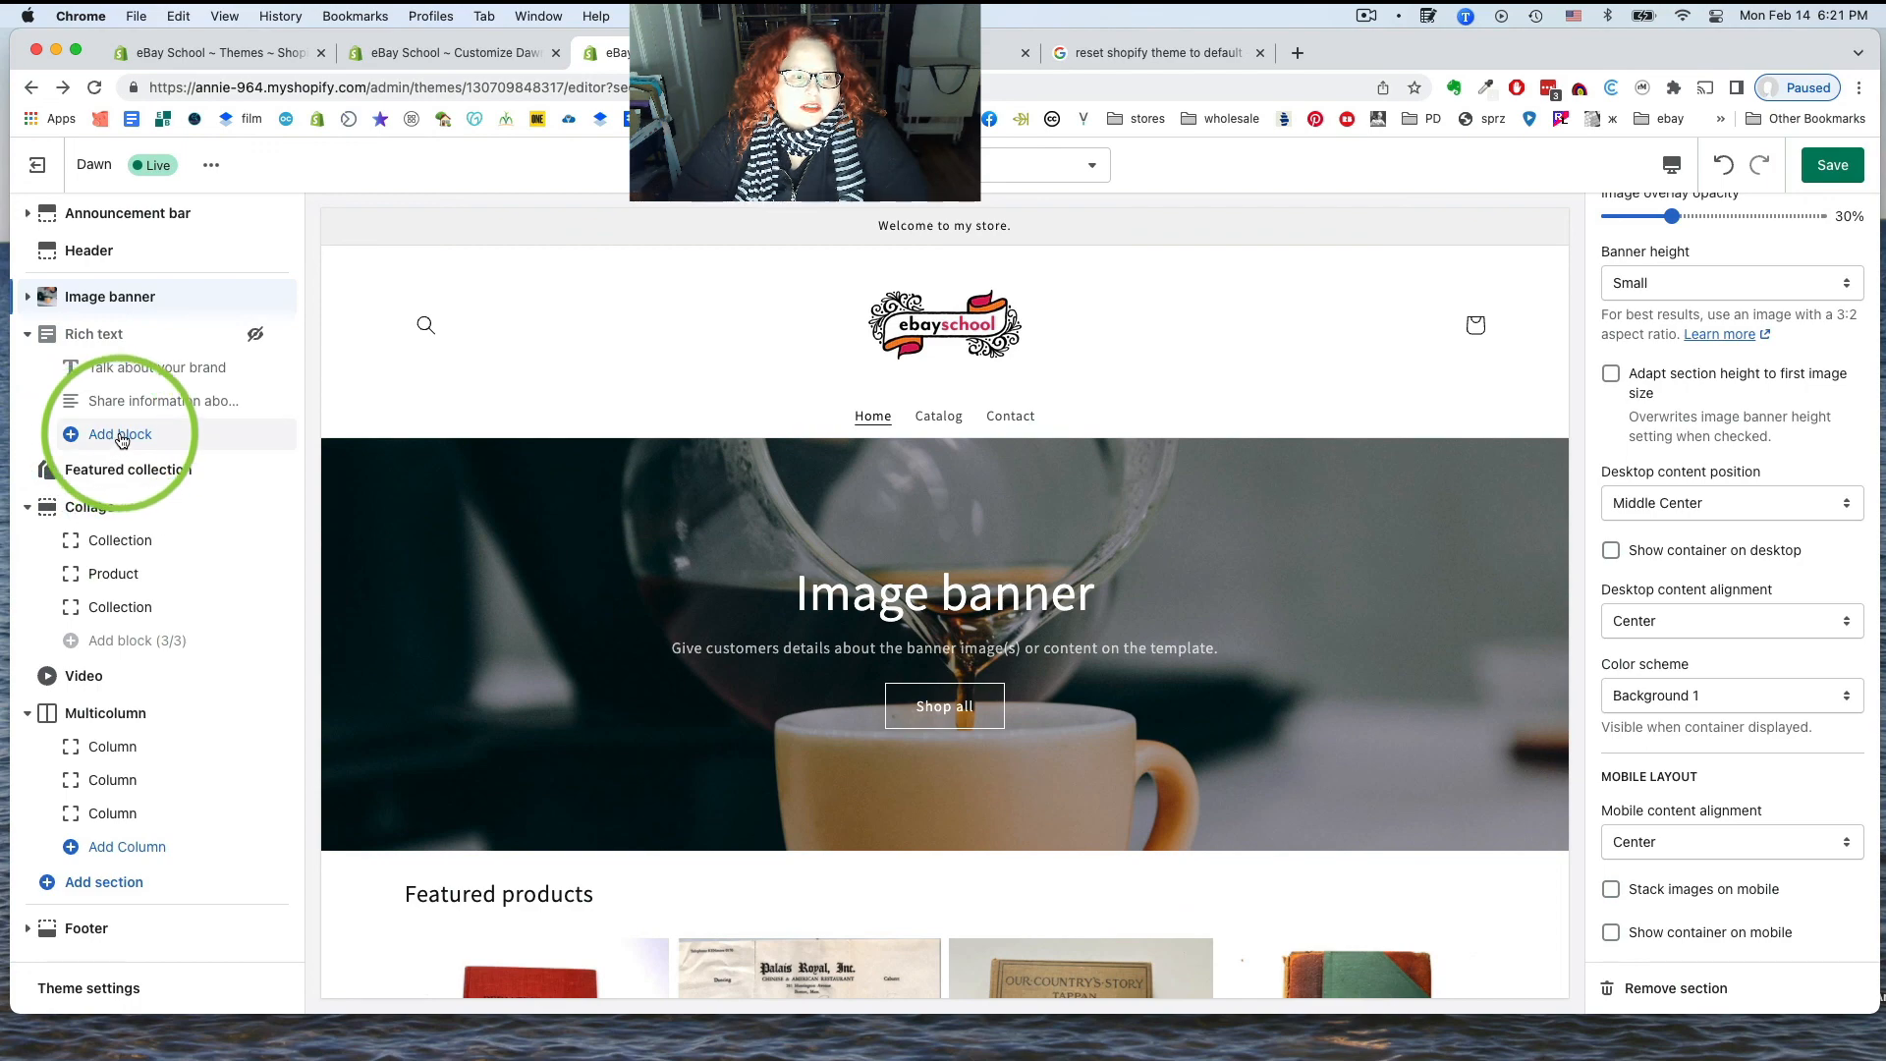
click(255, 333)
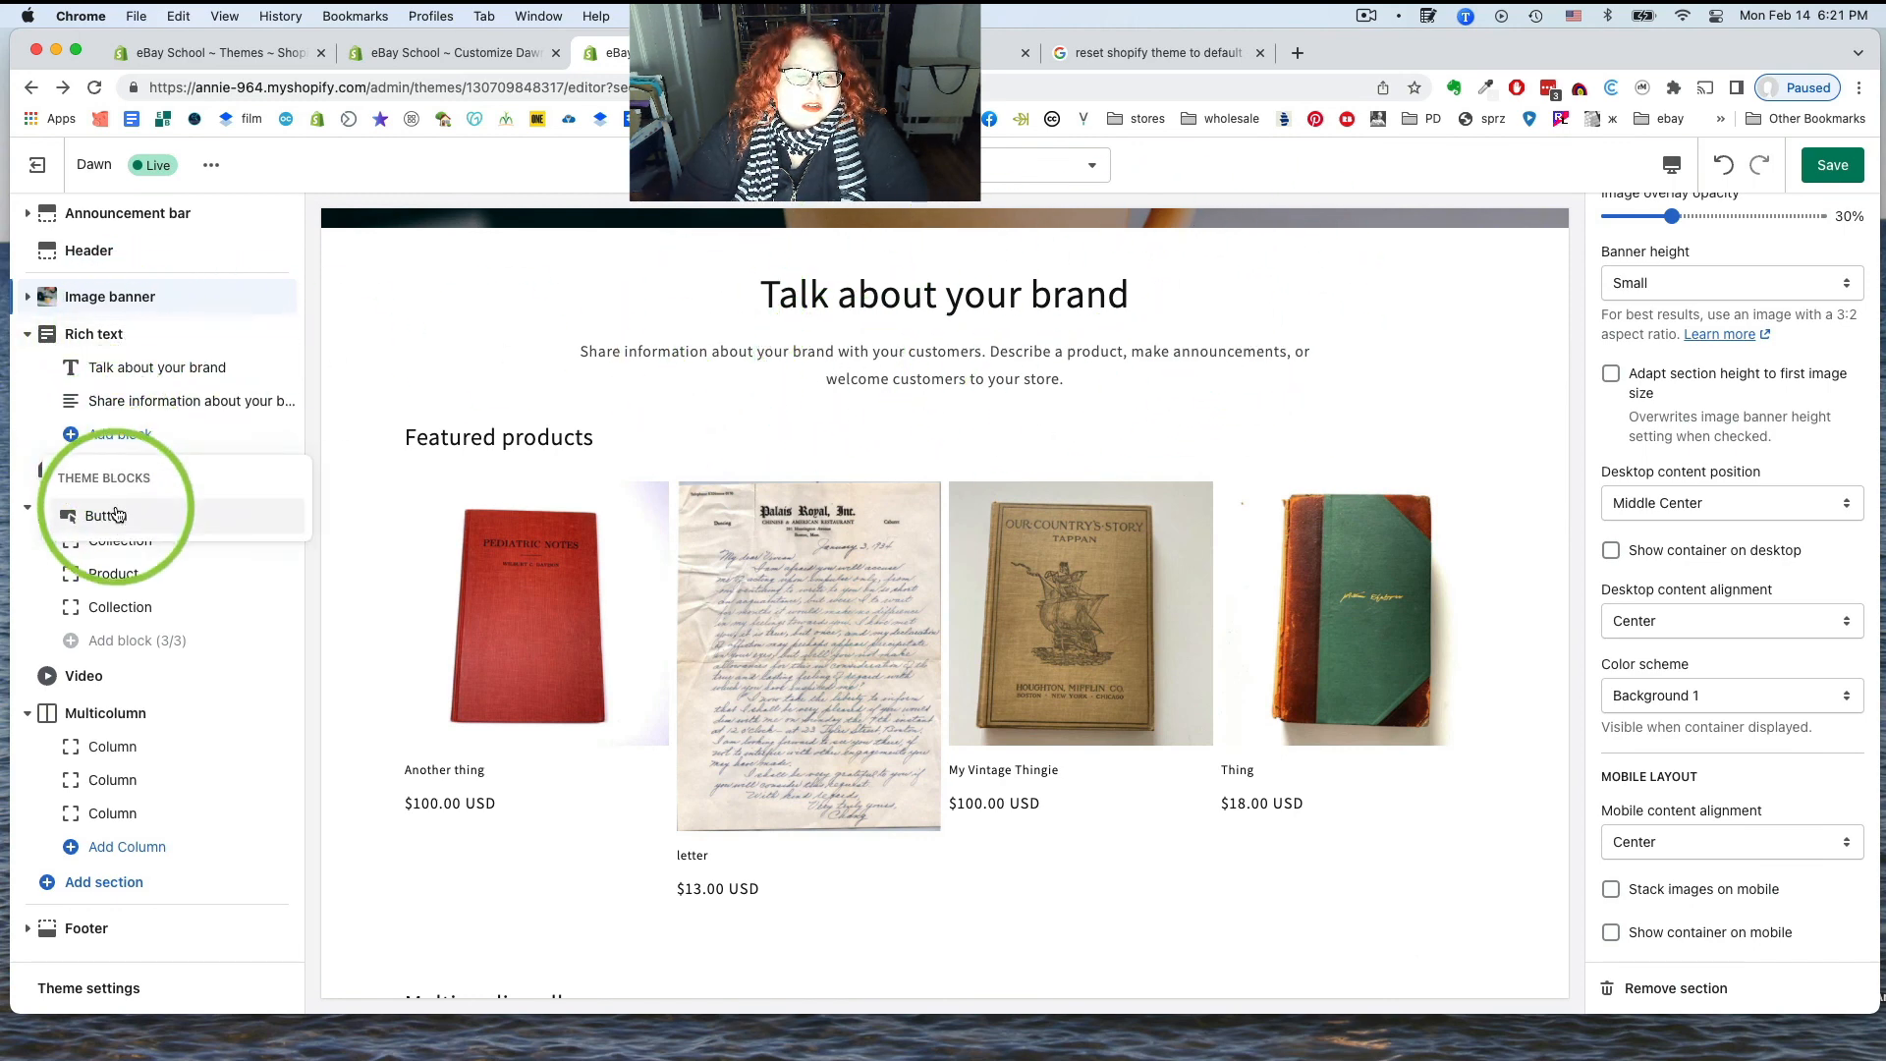
Add a Button block to the Rich text section and check it in the preview
click(117, 515)
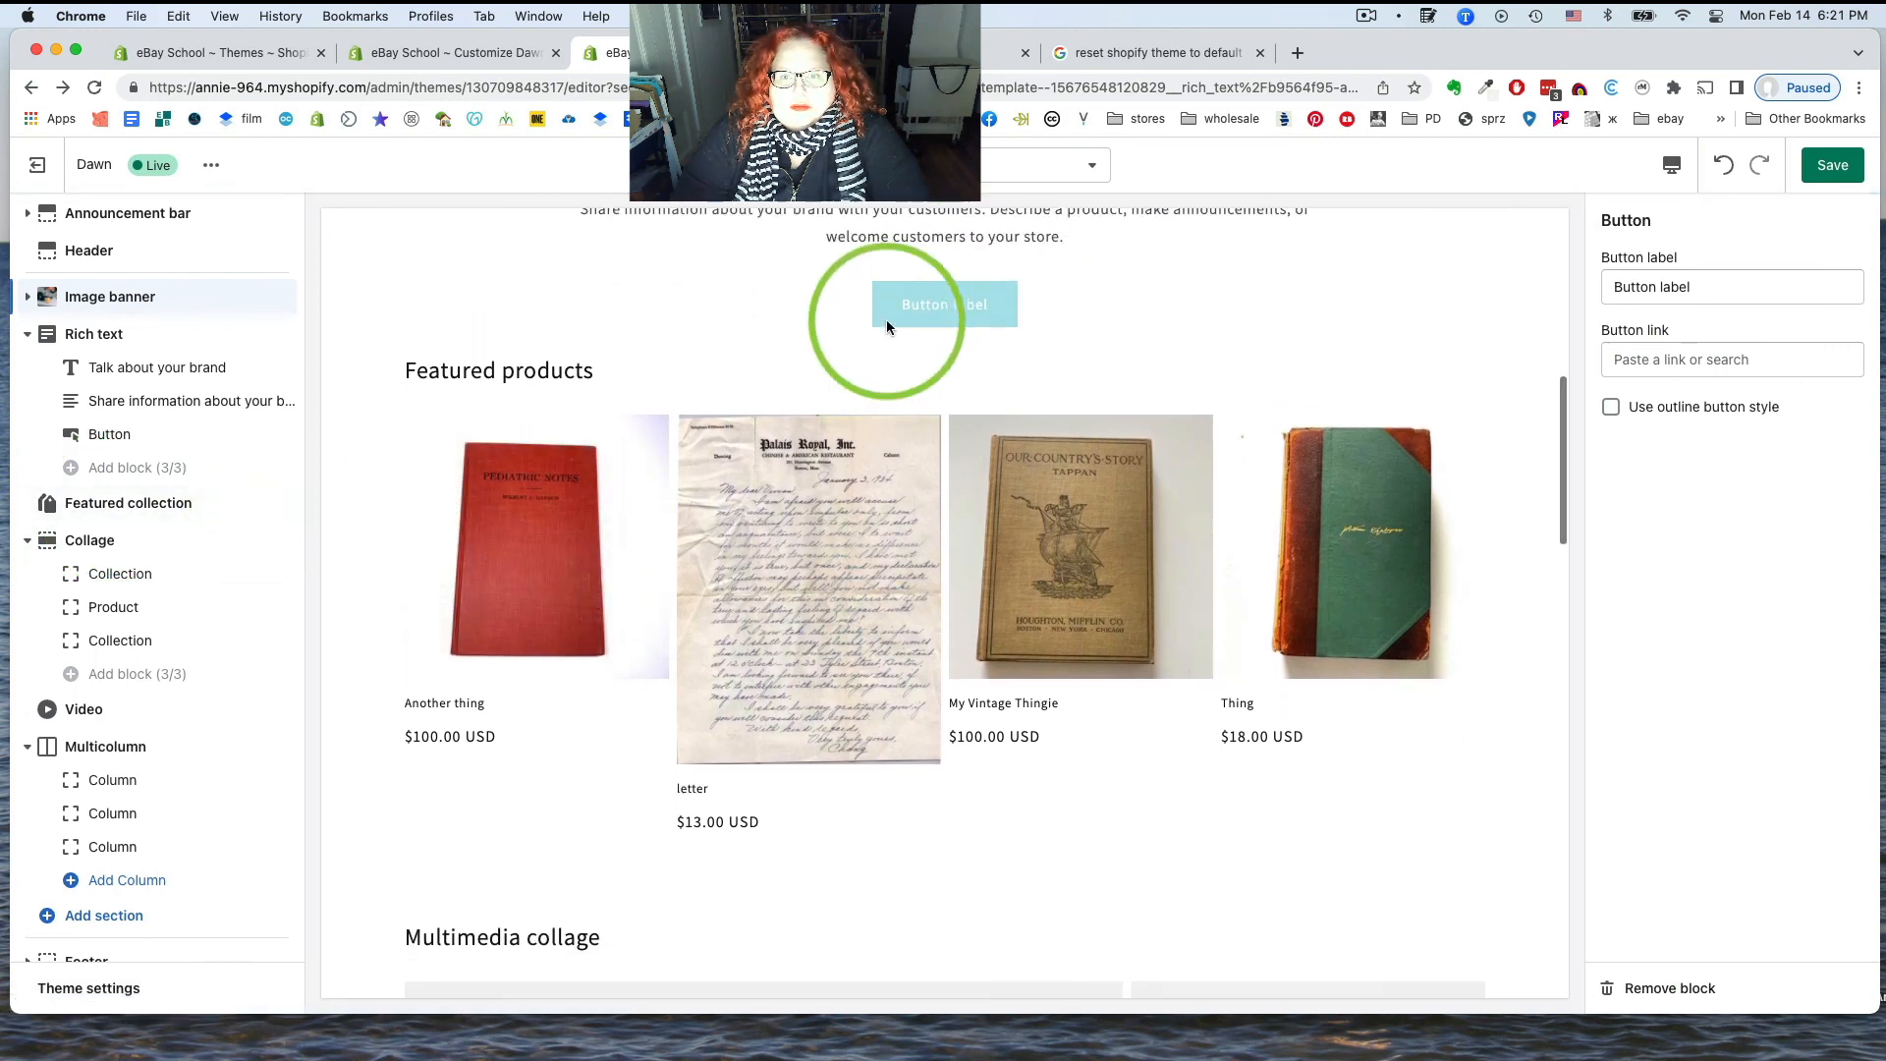
scroll(886, 321, up, 3)
scroll(886, 320, up, 1)
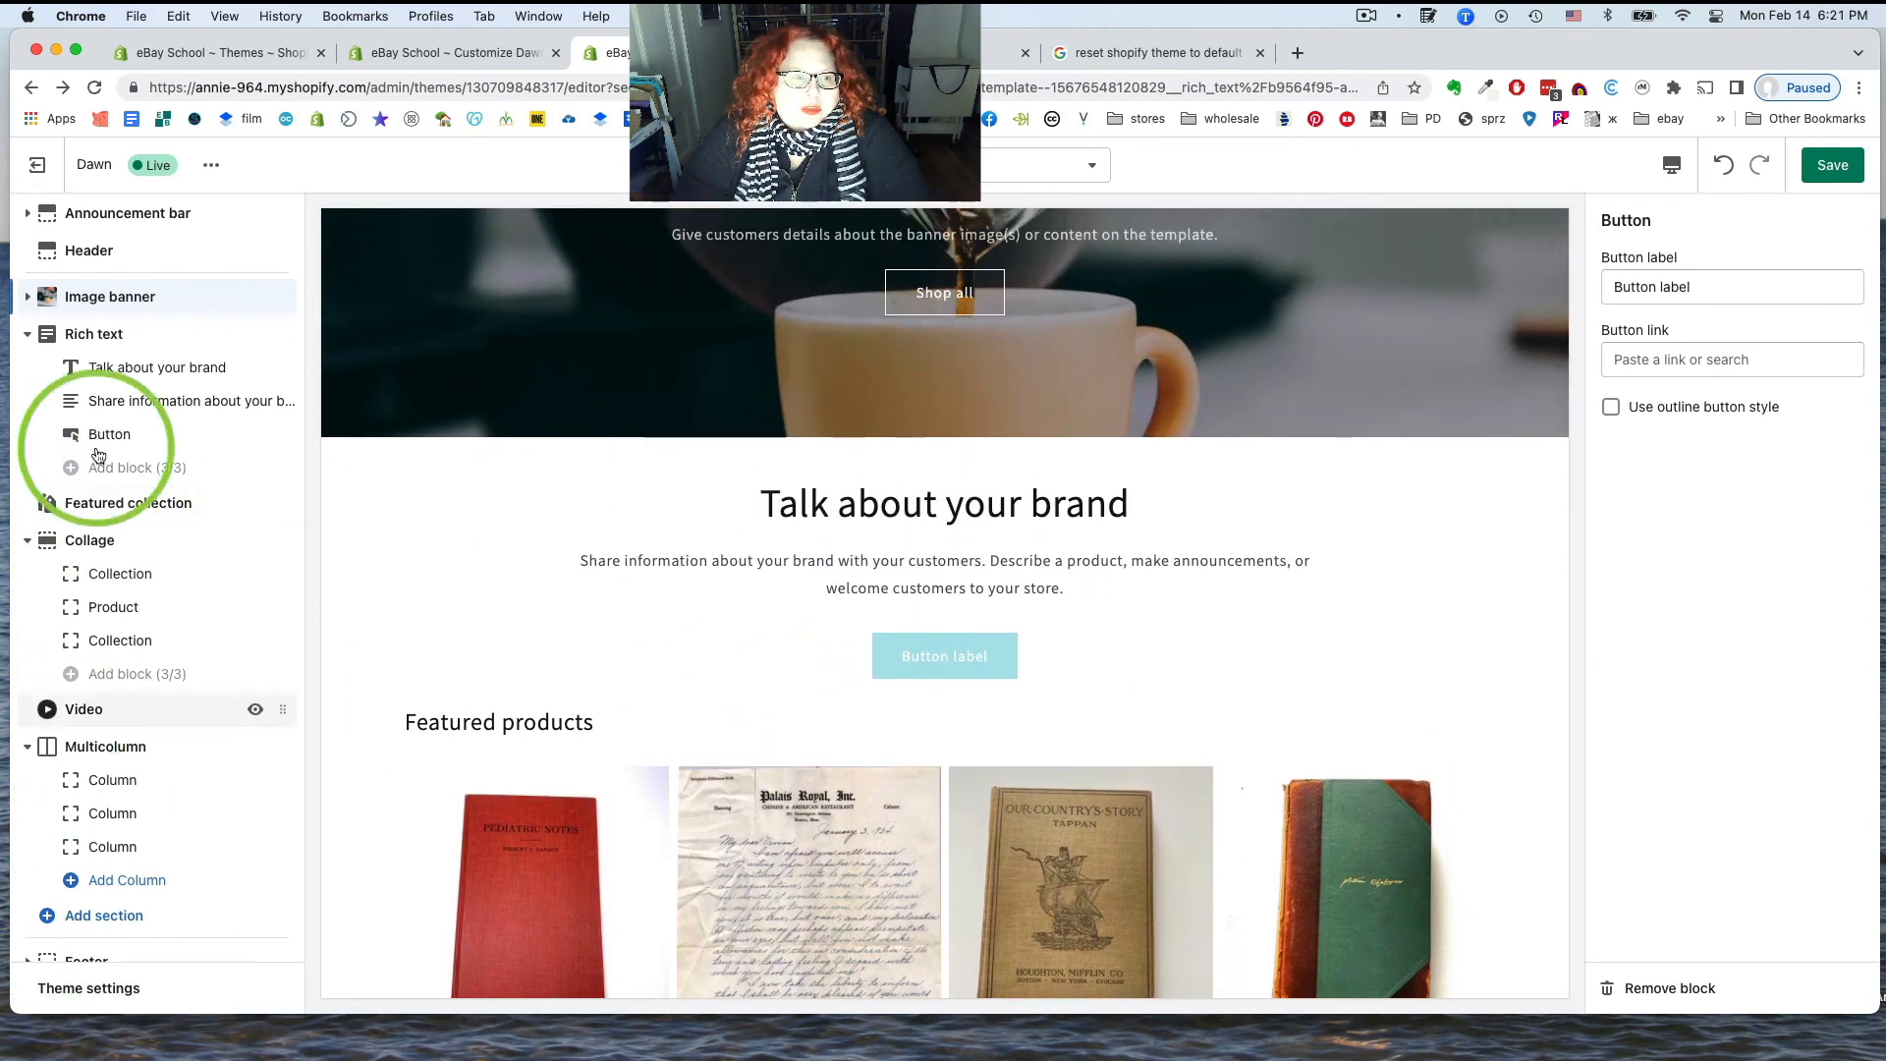
Add a second Rich text section to the home page and place it between Featured collection and Collage
mouse_move(260, 342)
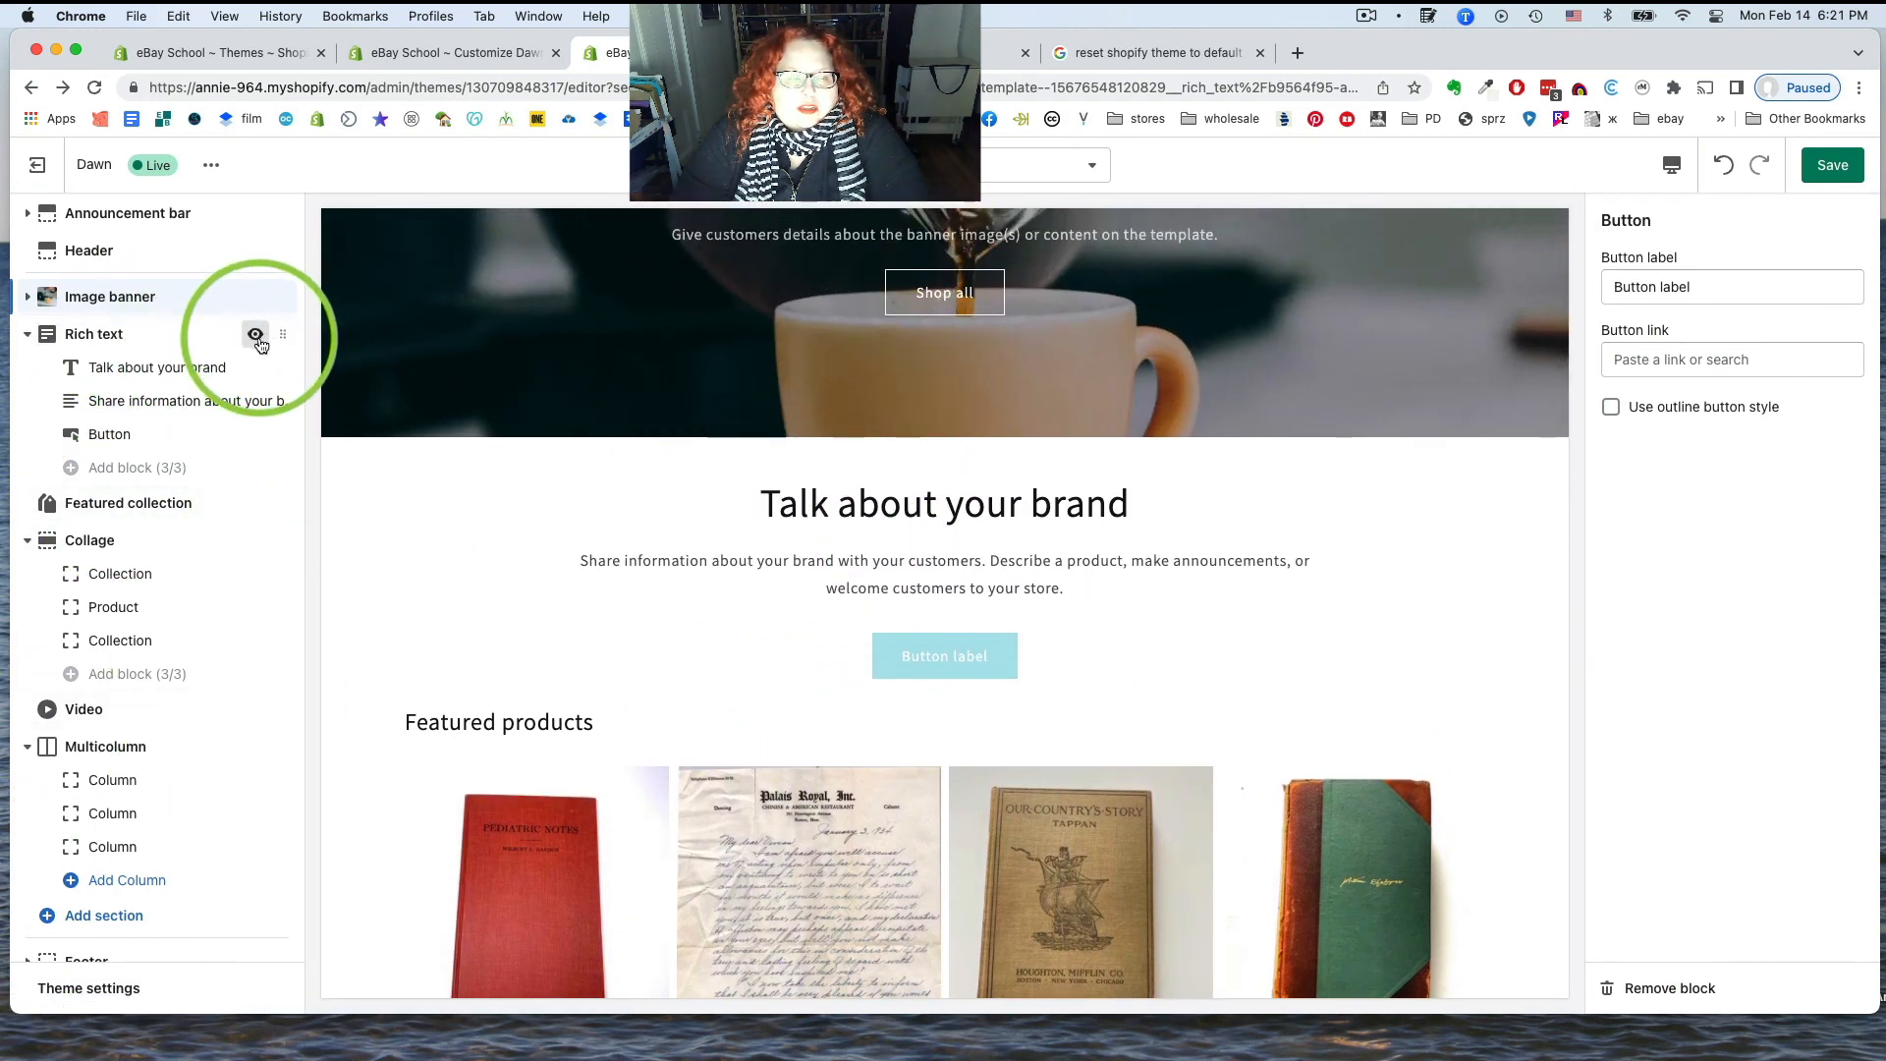
scroll(95, 668, down, 1)
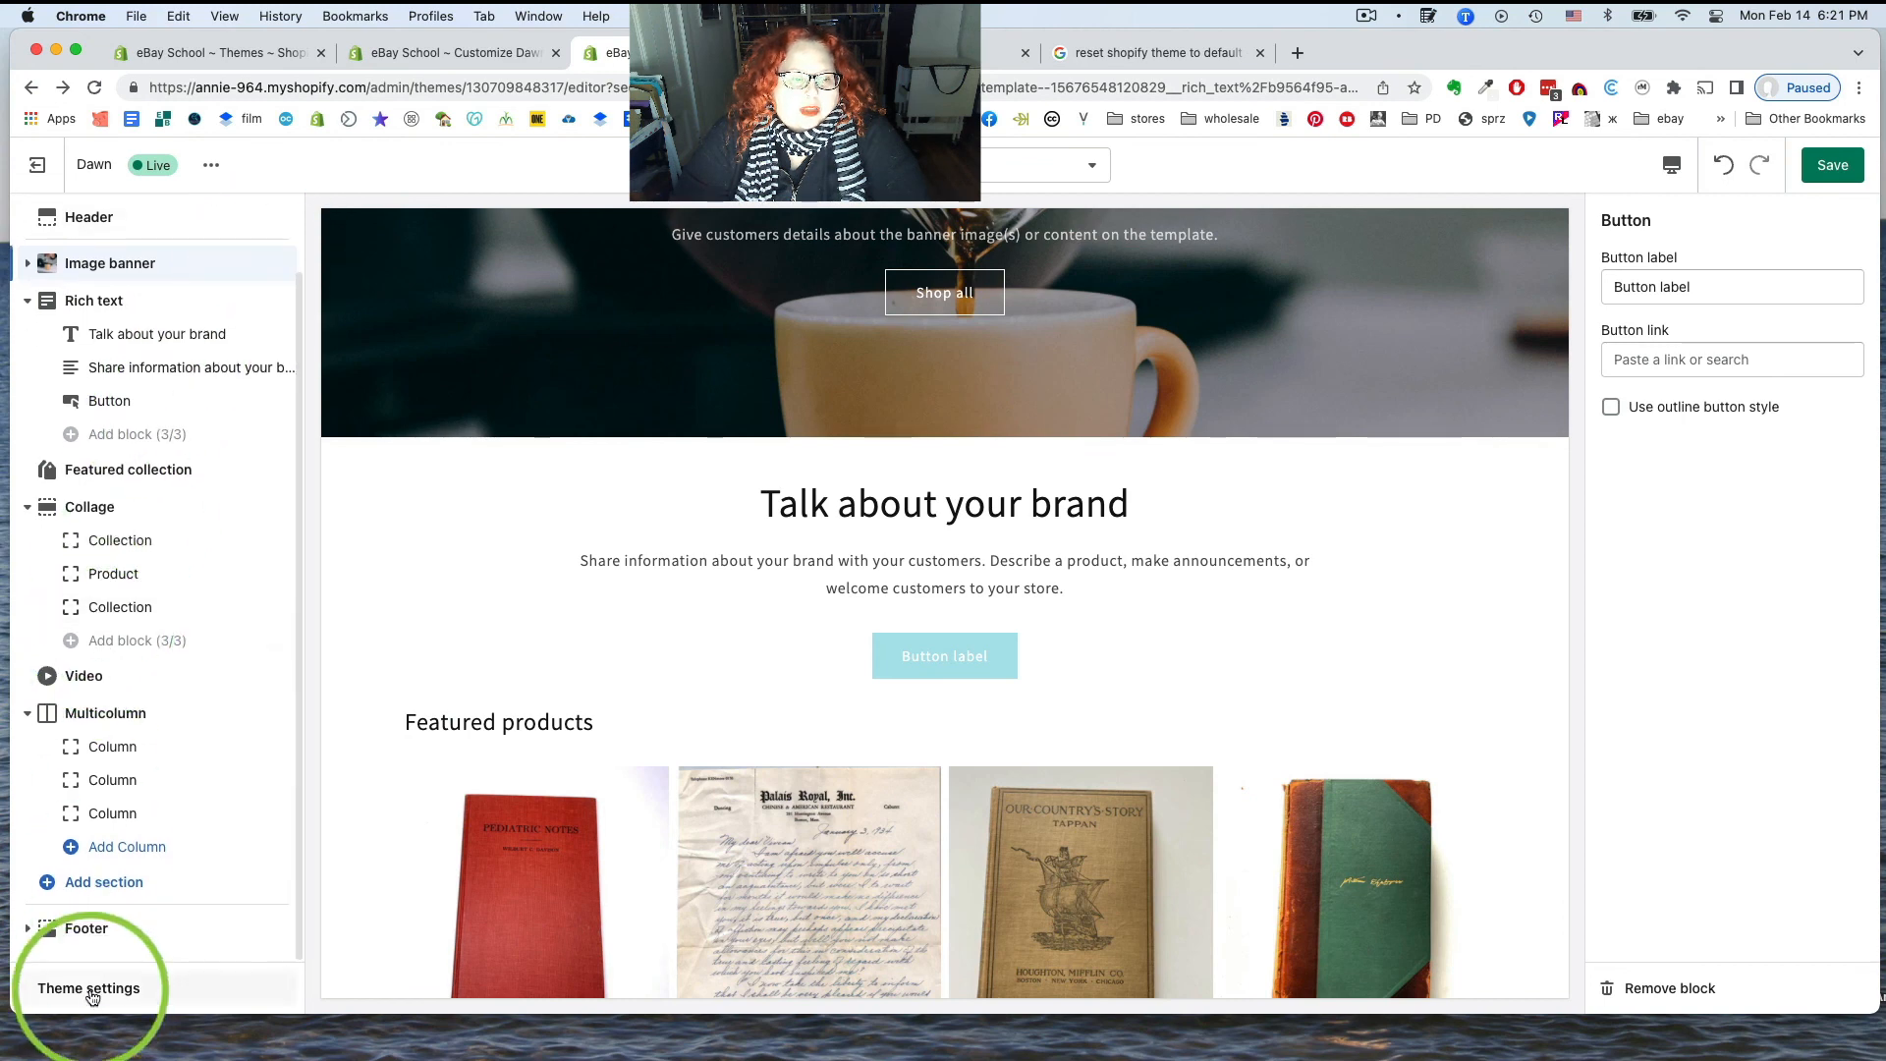
click(88, 881)
scroll(103, 717, down, 3)
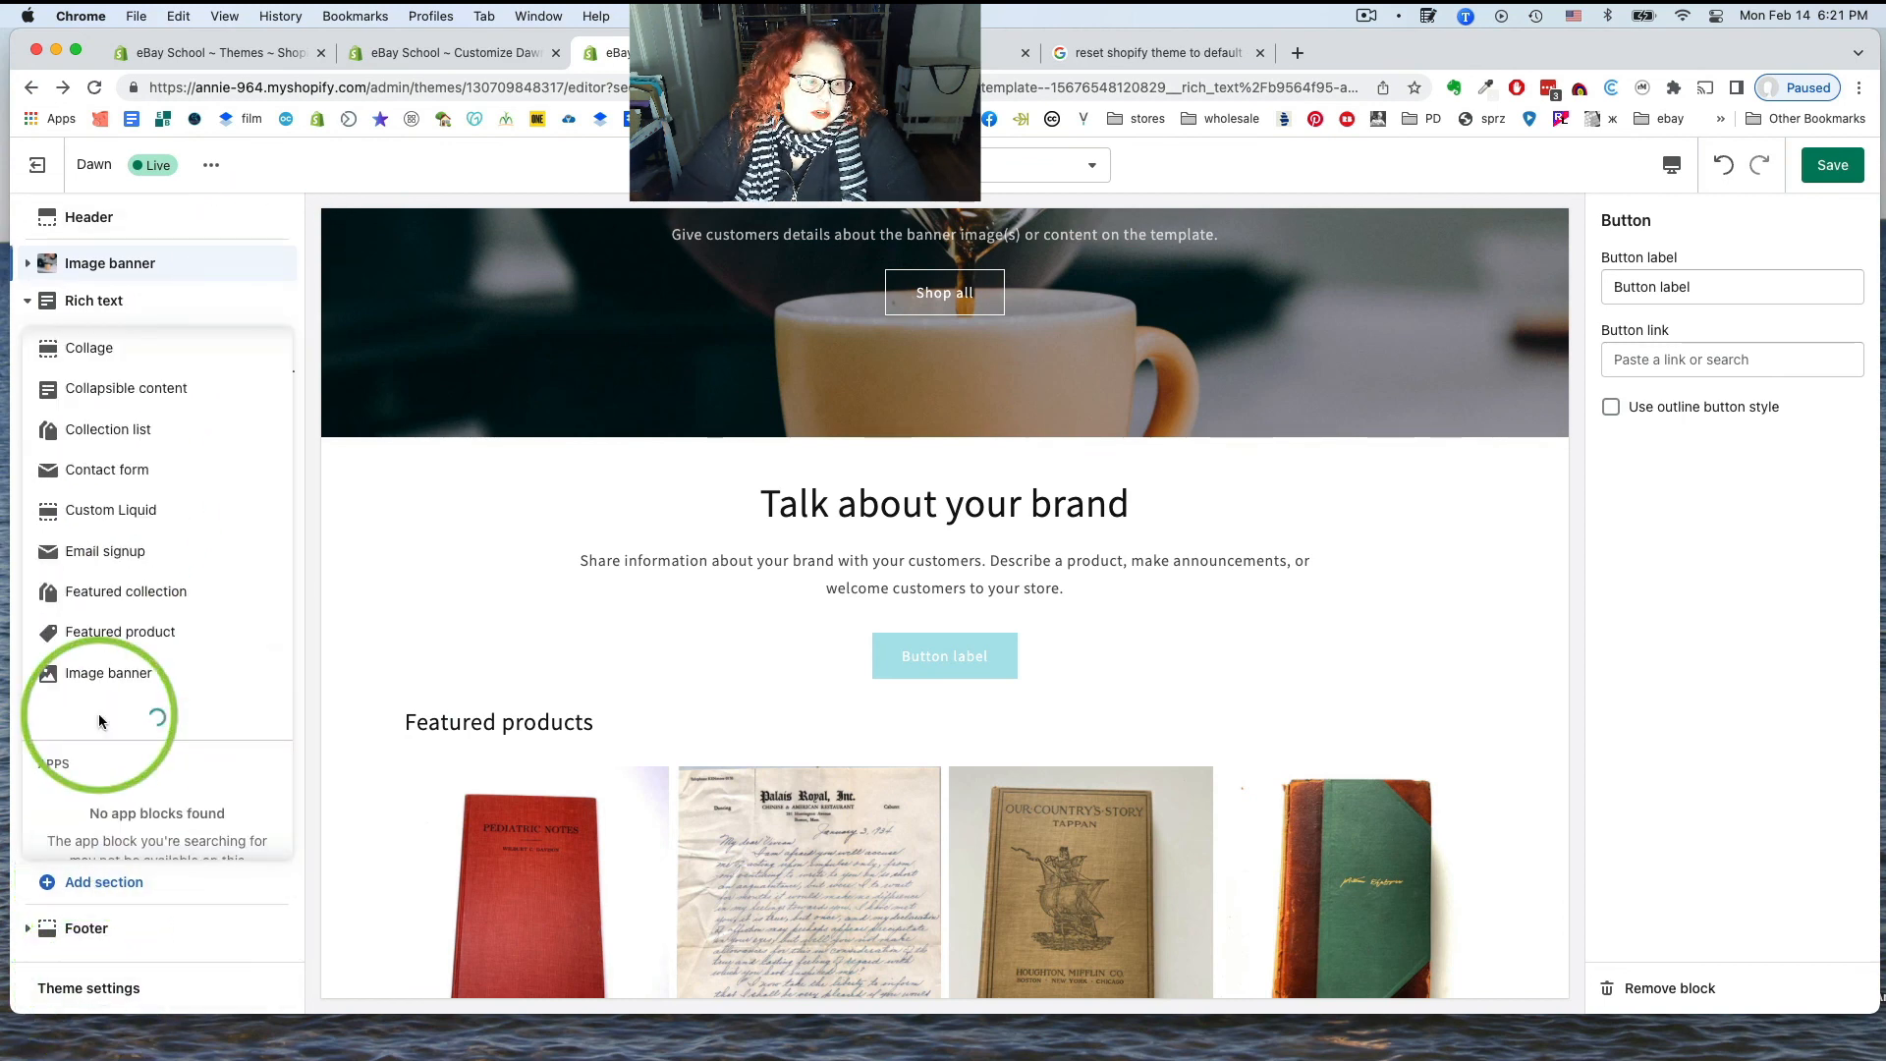
scroll(101, 721, down, 3)
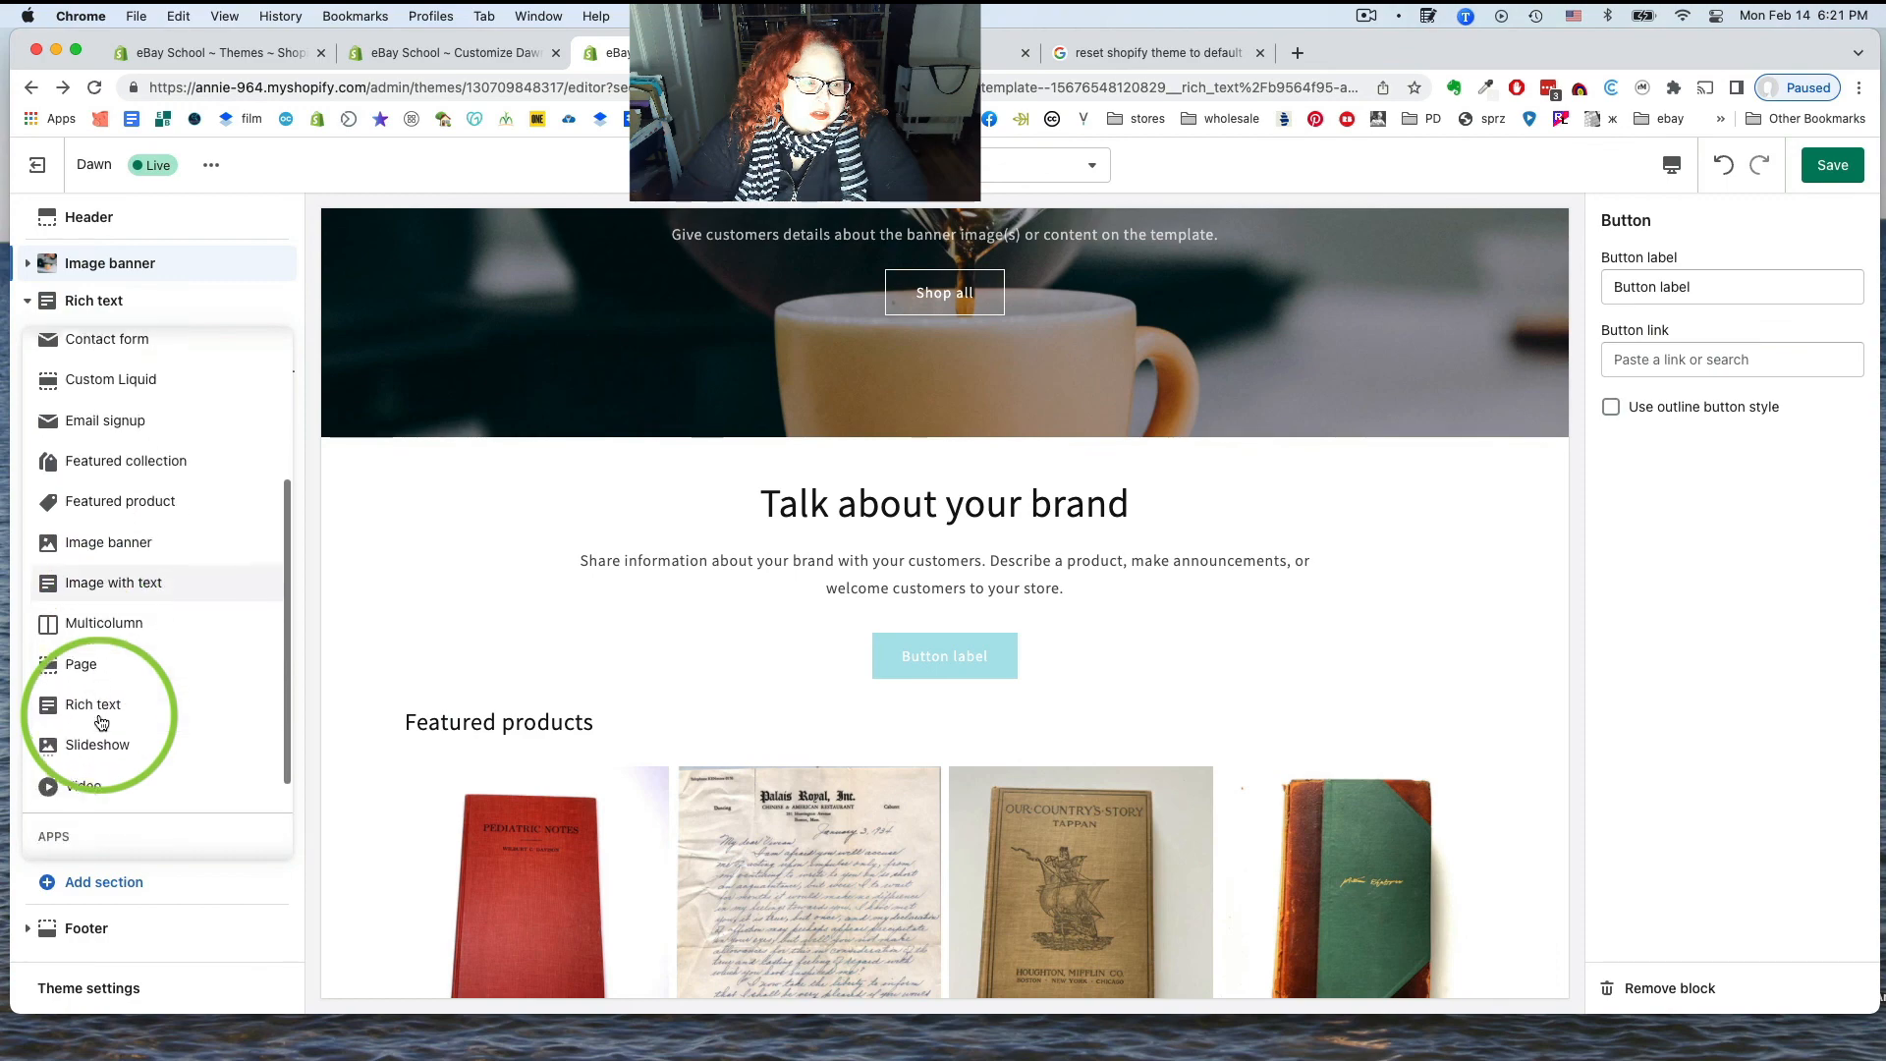
click(90, 699)
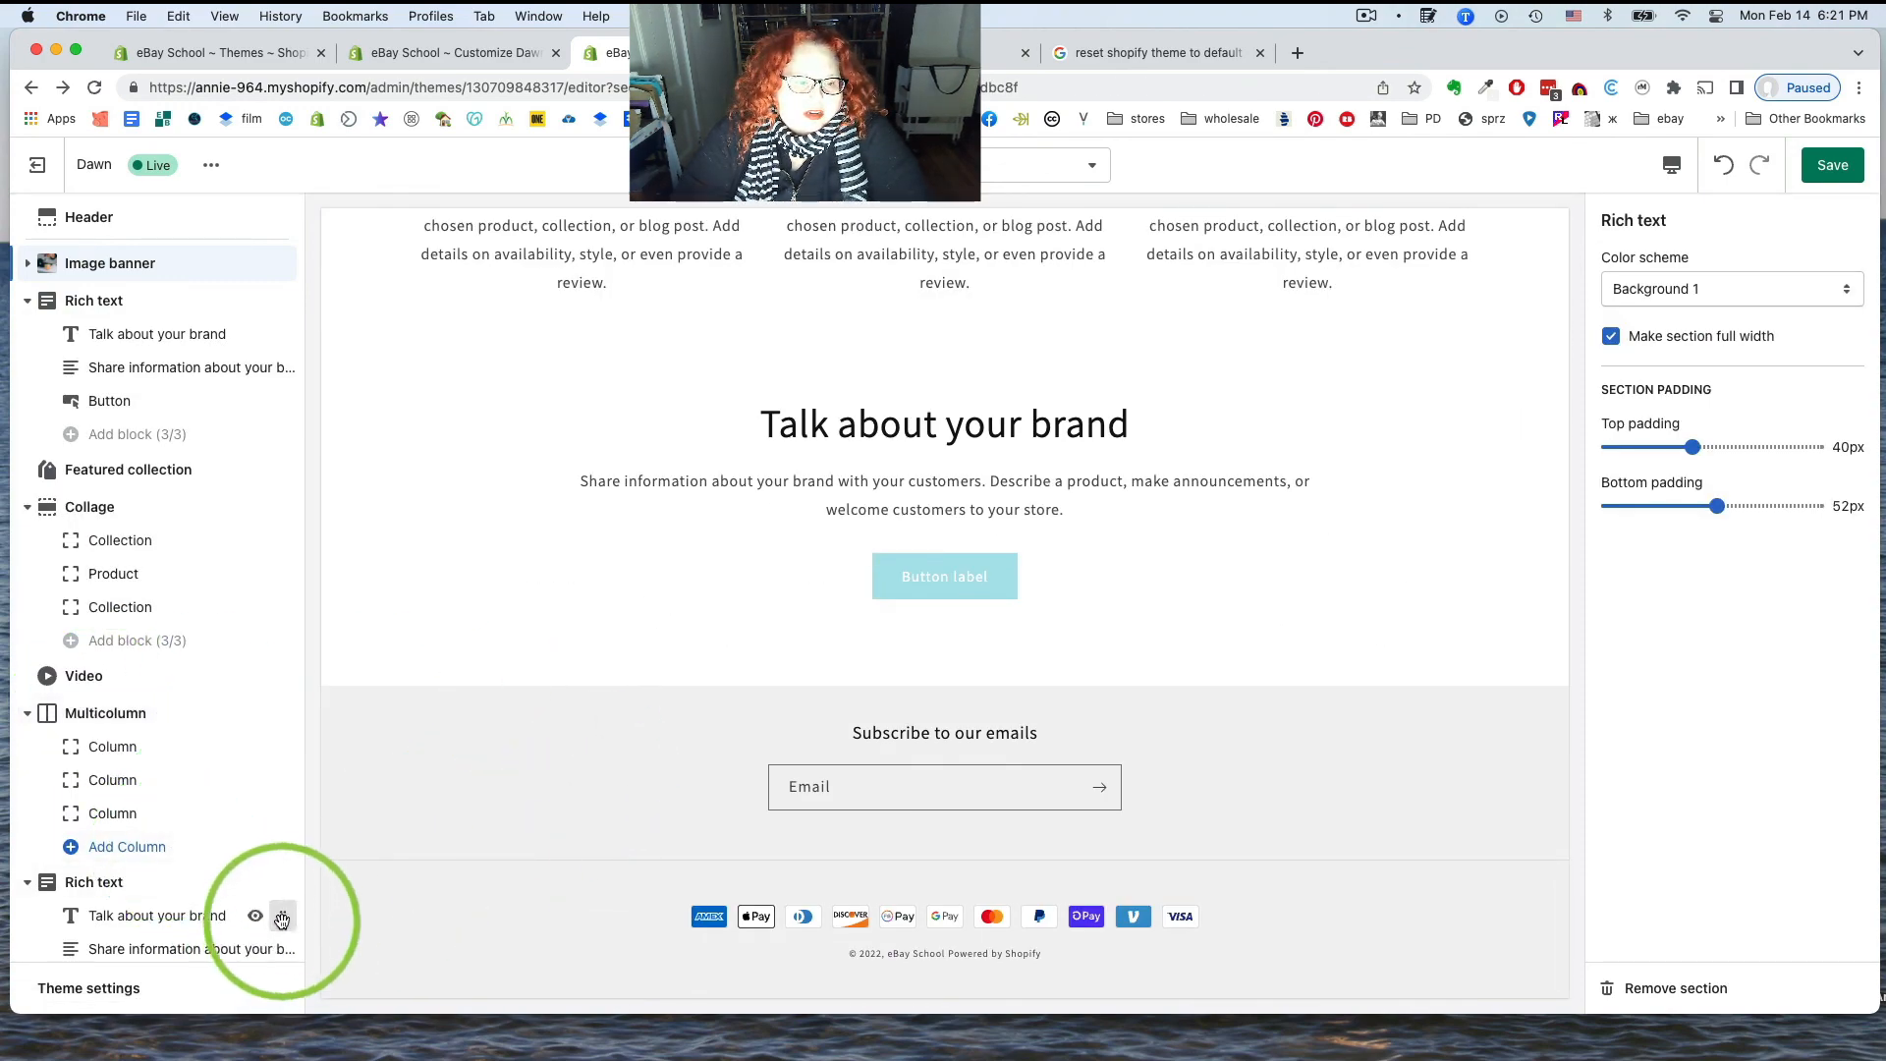
drag(283, 882, 265, 468)
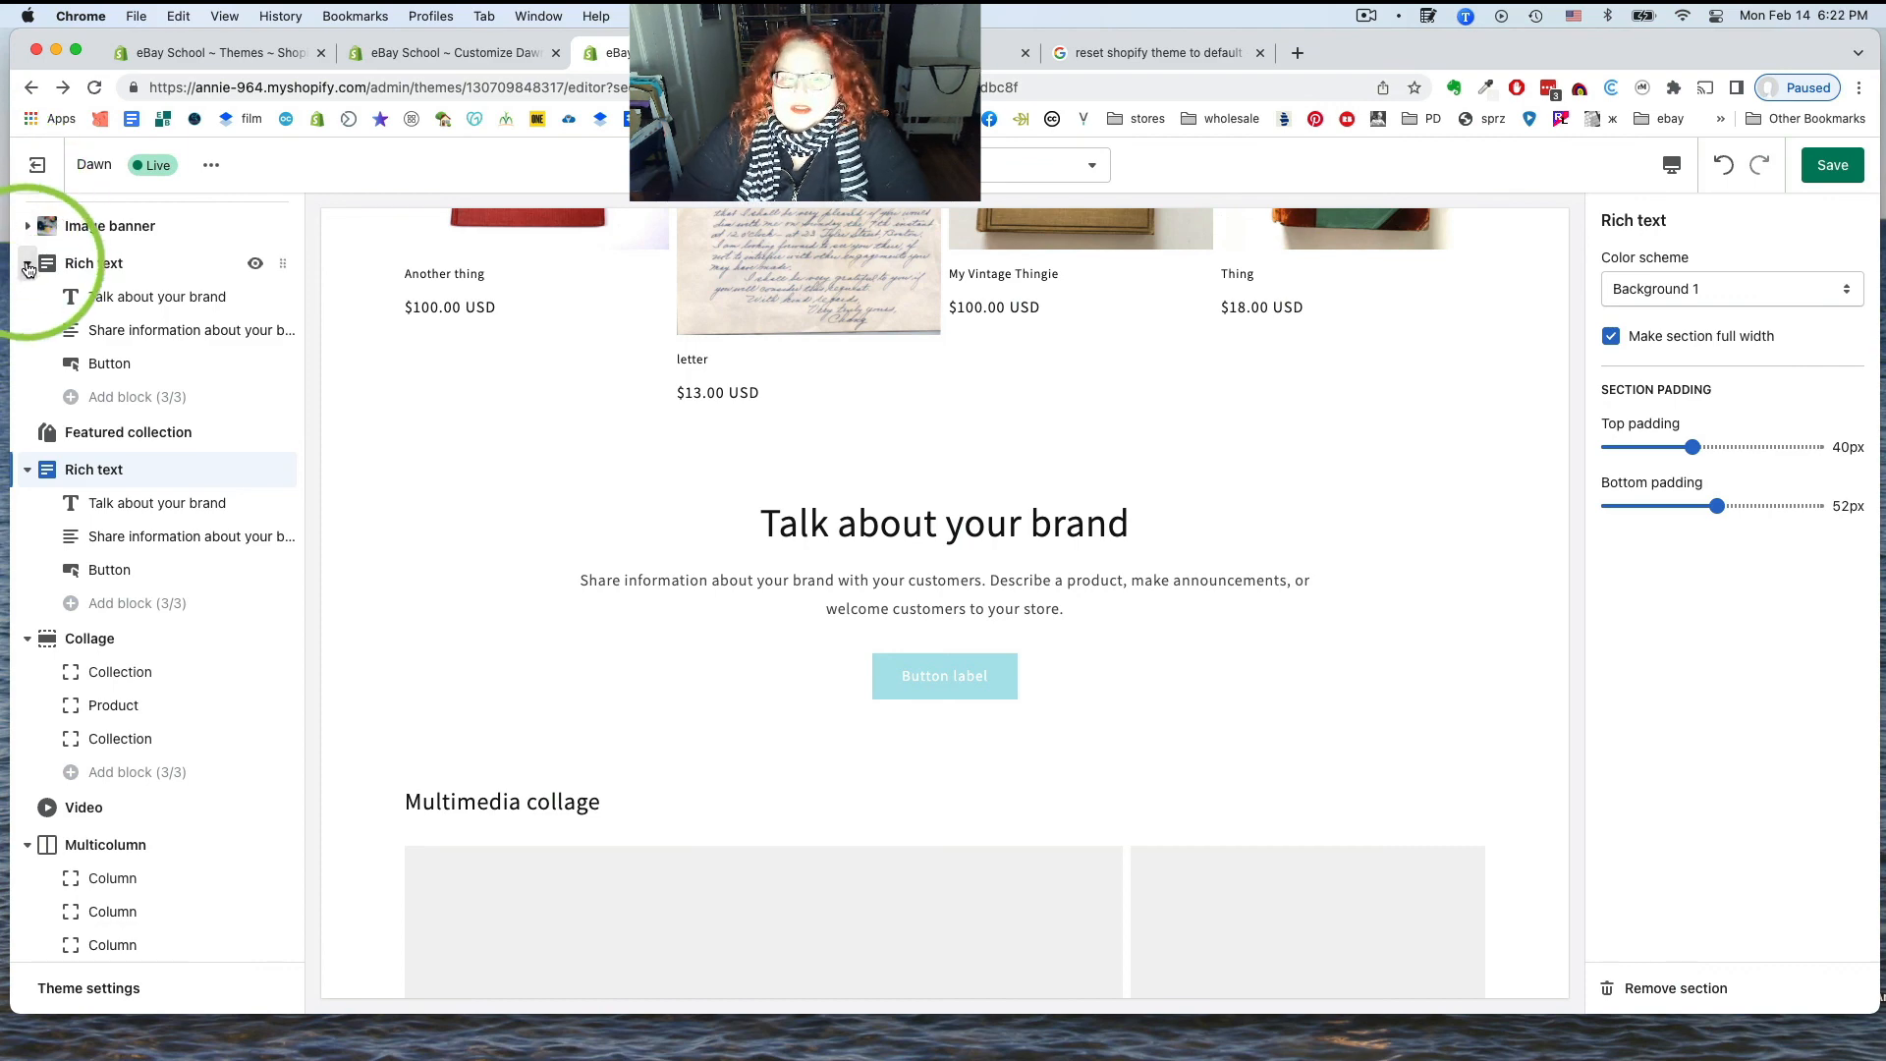
Hide the second Rich text section on the home page, and collapse both Rich text sections in the section list
click(27, 265)
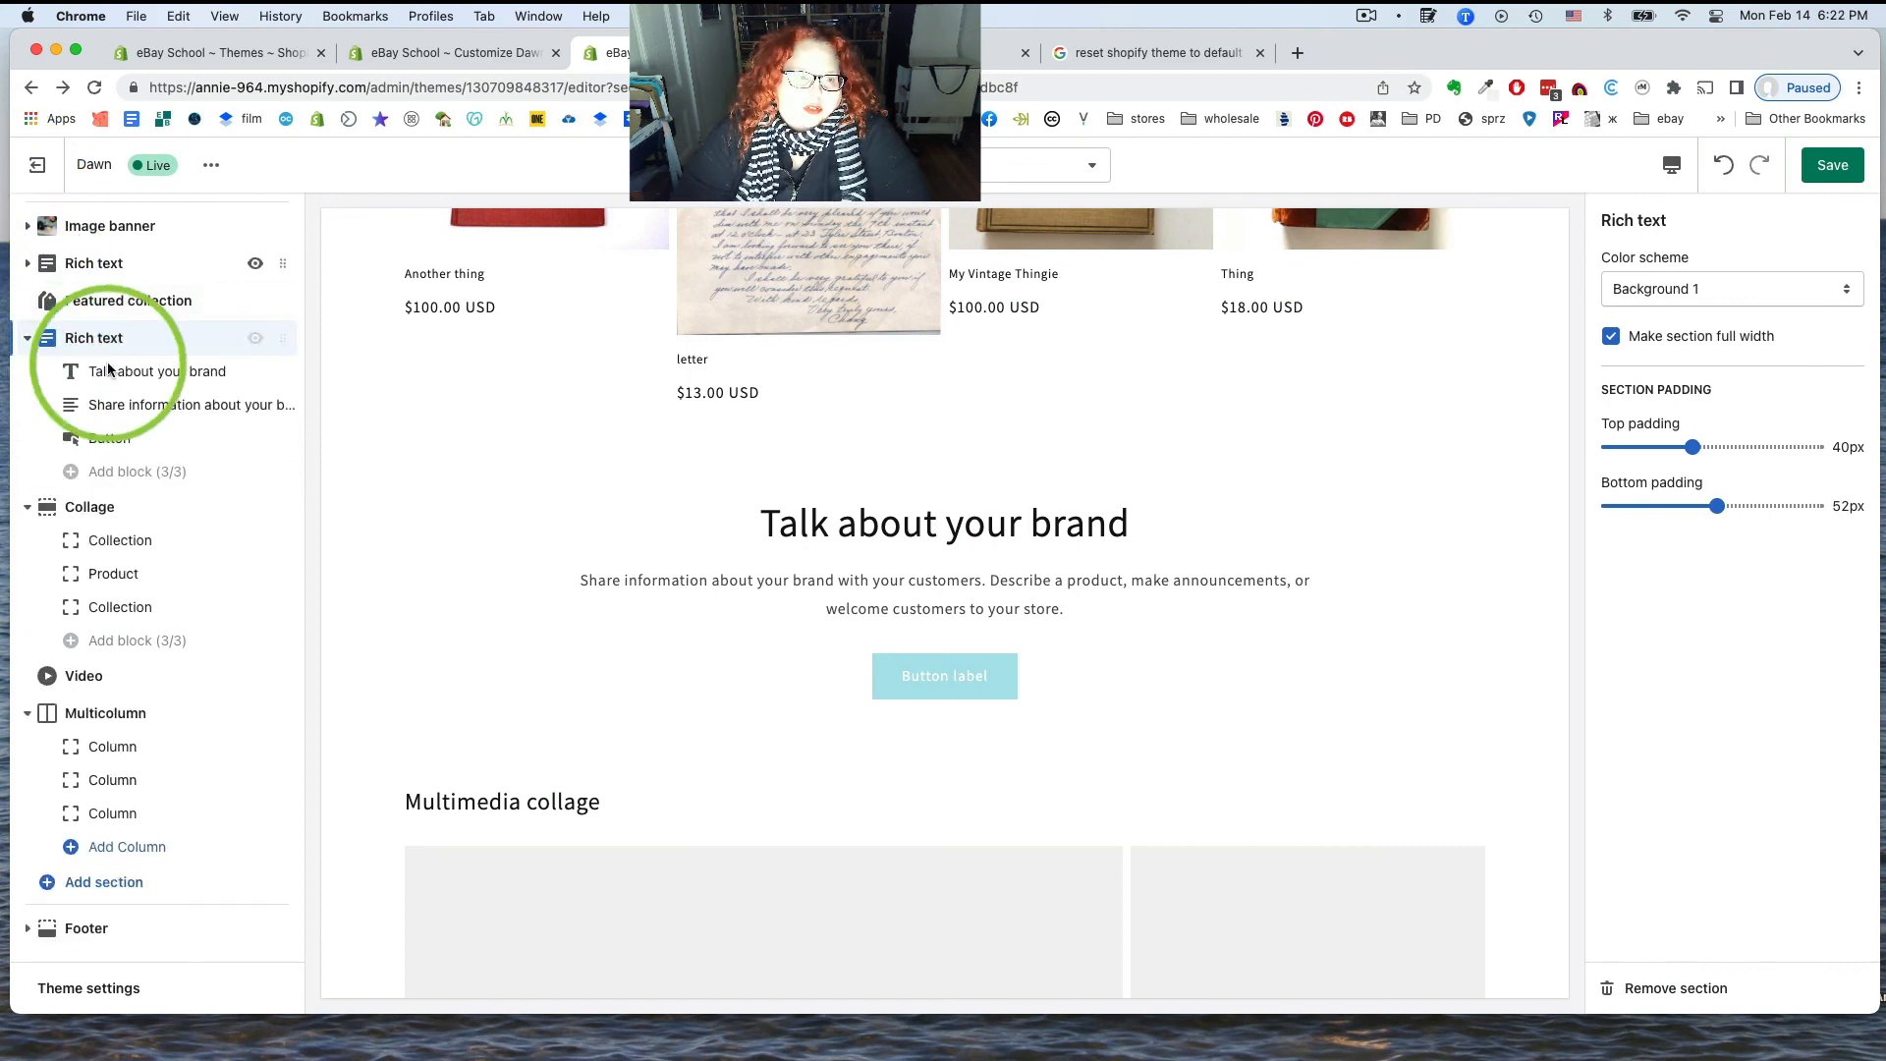
click(256, 340)
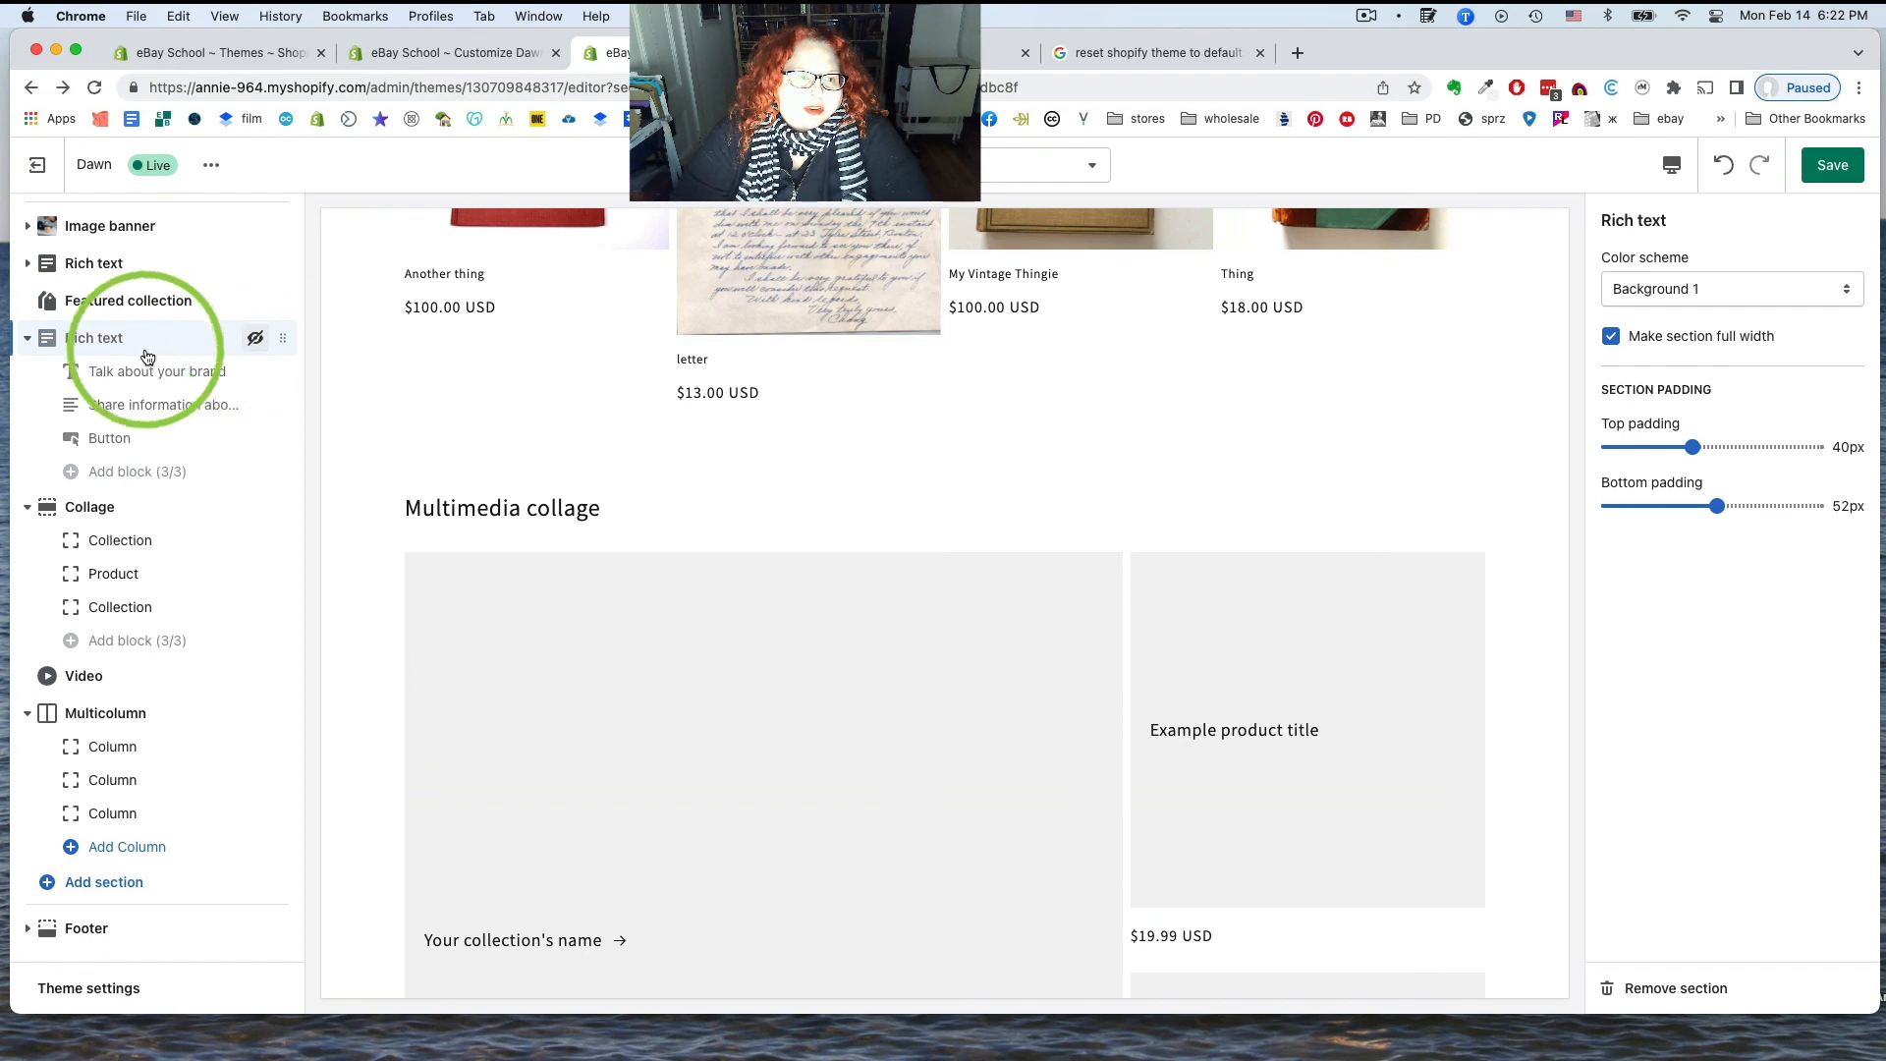
click(35, 340)
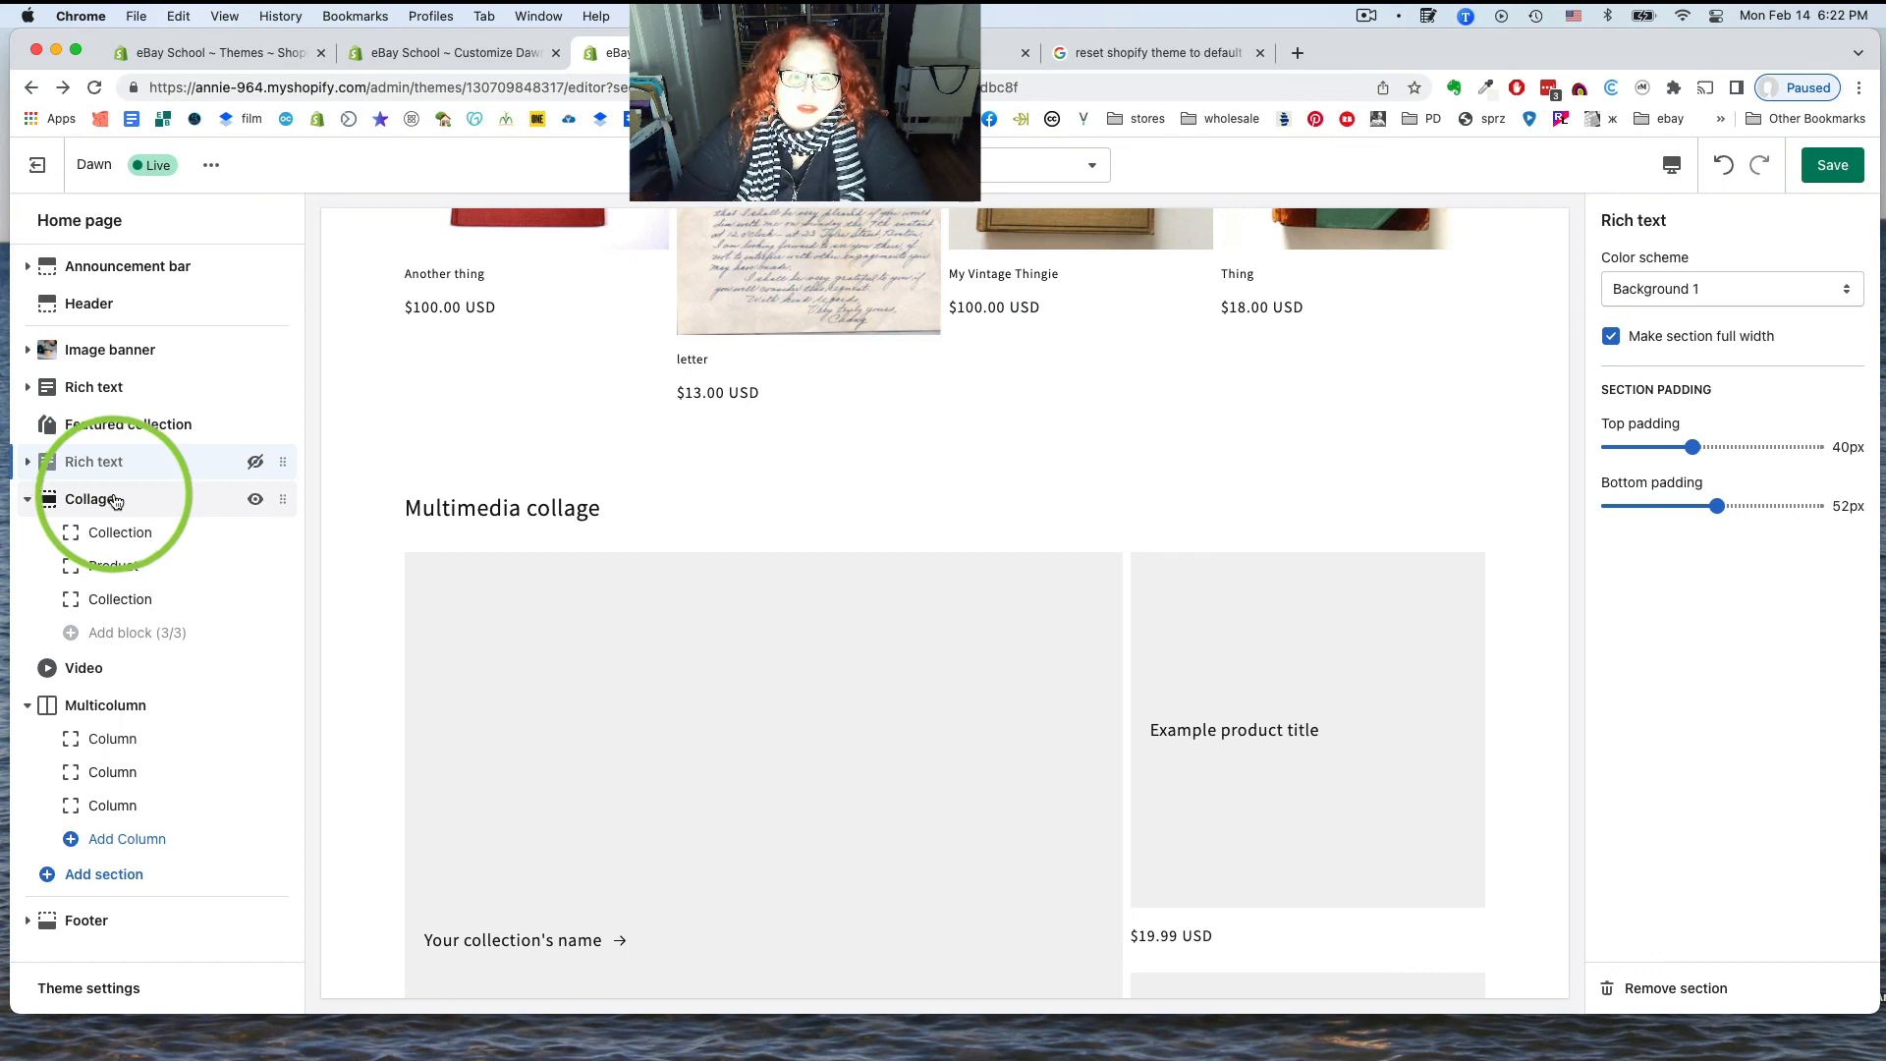
Review the Collage section's preview and settings, and hide and collapse that section
click(653, 563)
scroll(568, 590, down, 10)
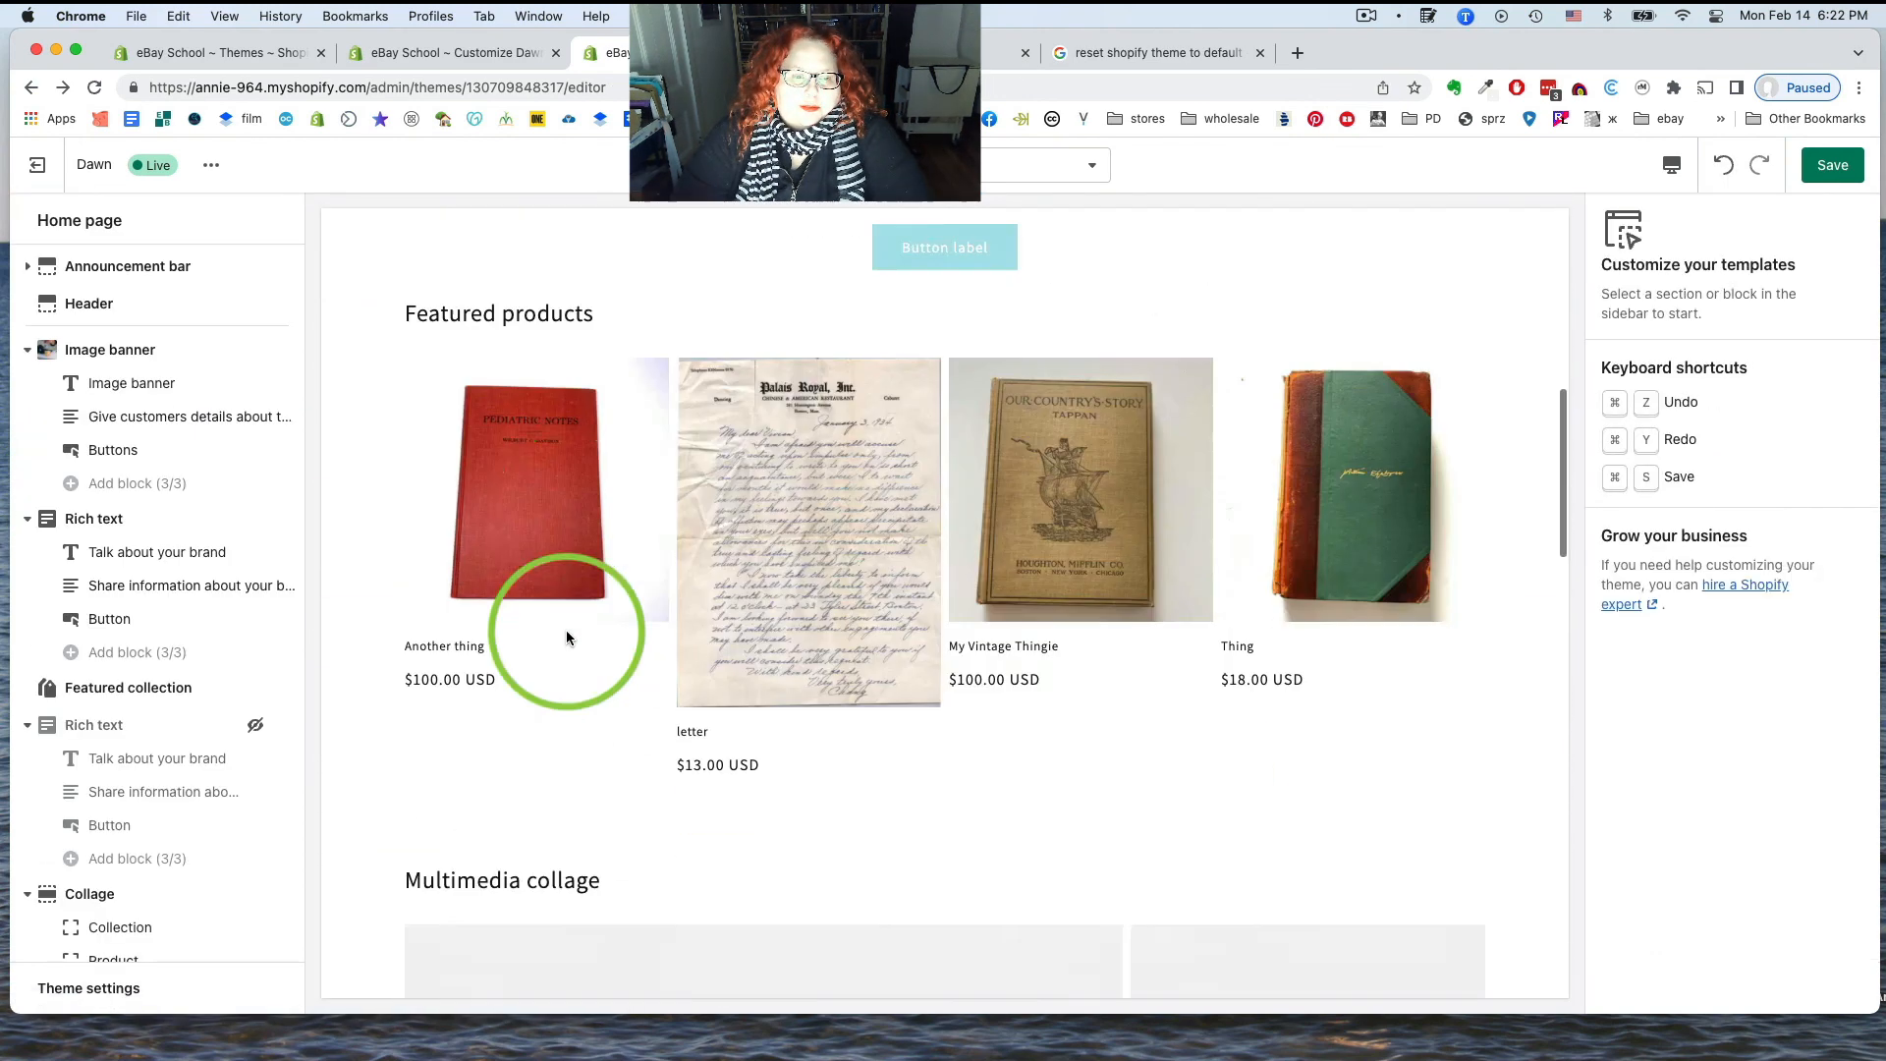
scroll(566, 636, down, 6)
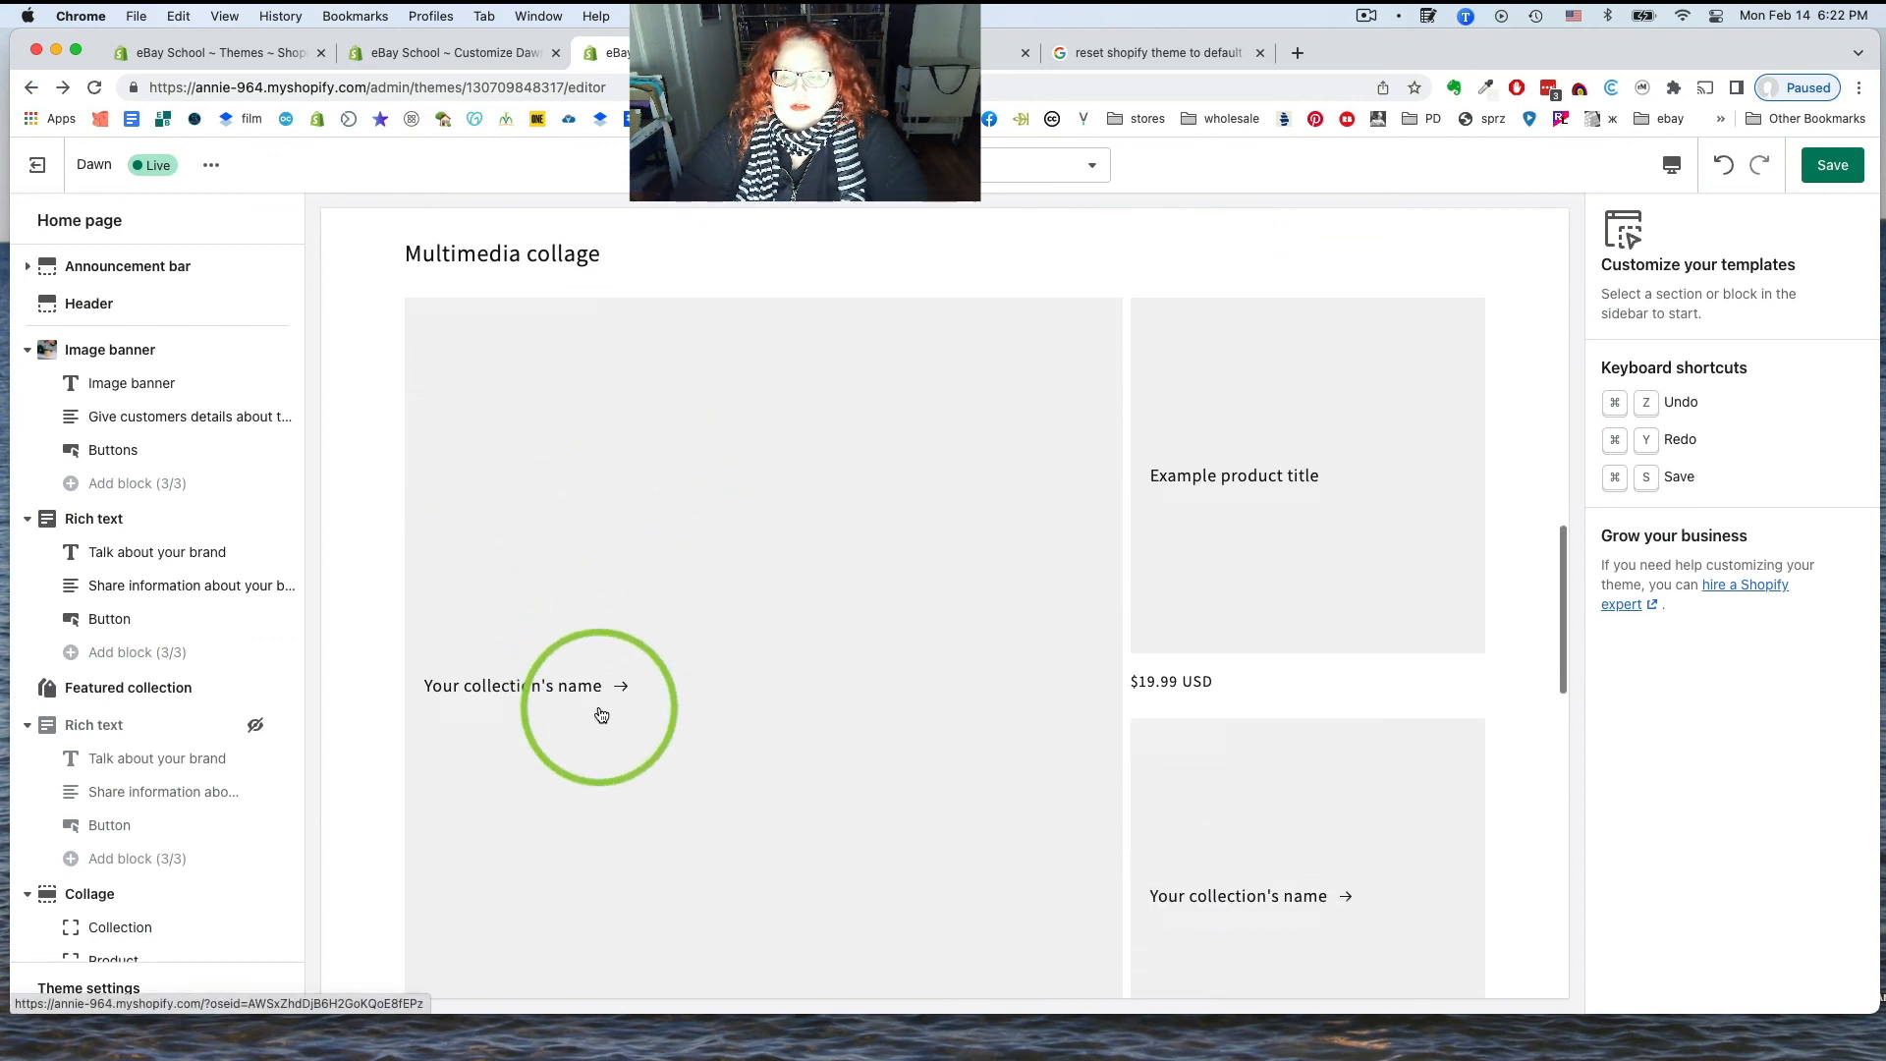
scroll(601, 715, down, 1)
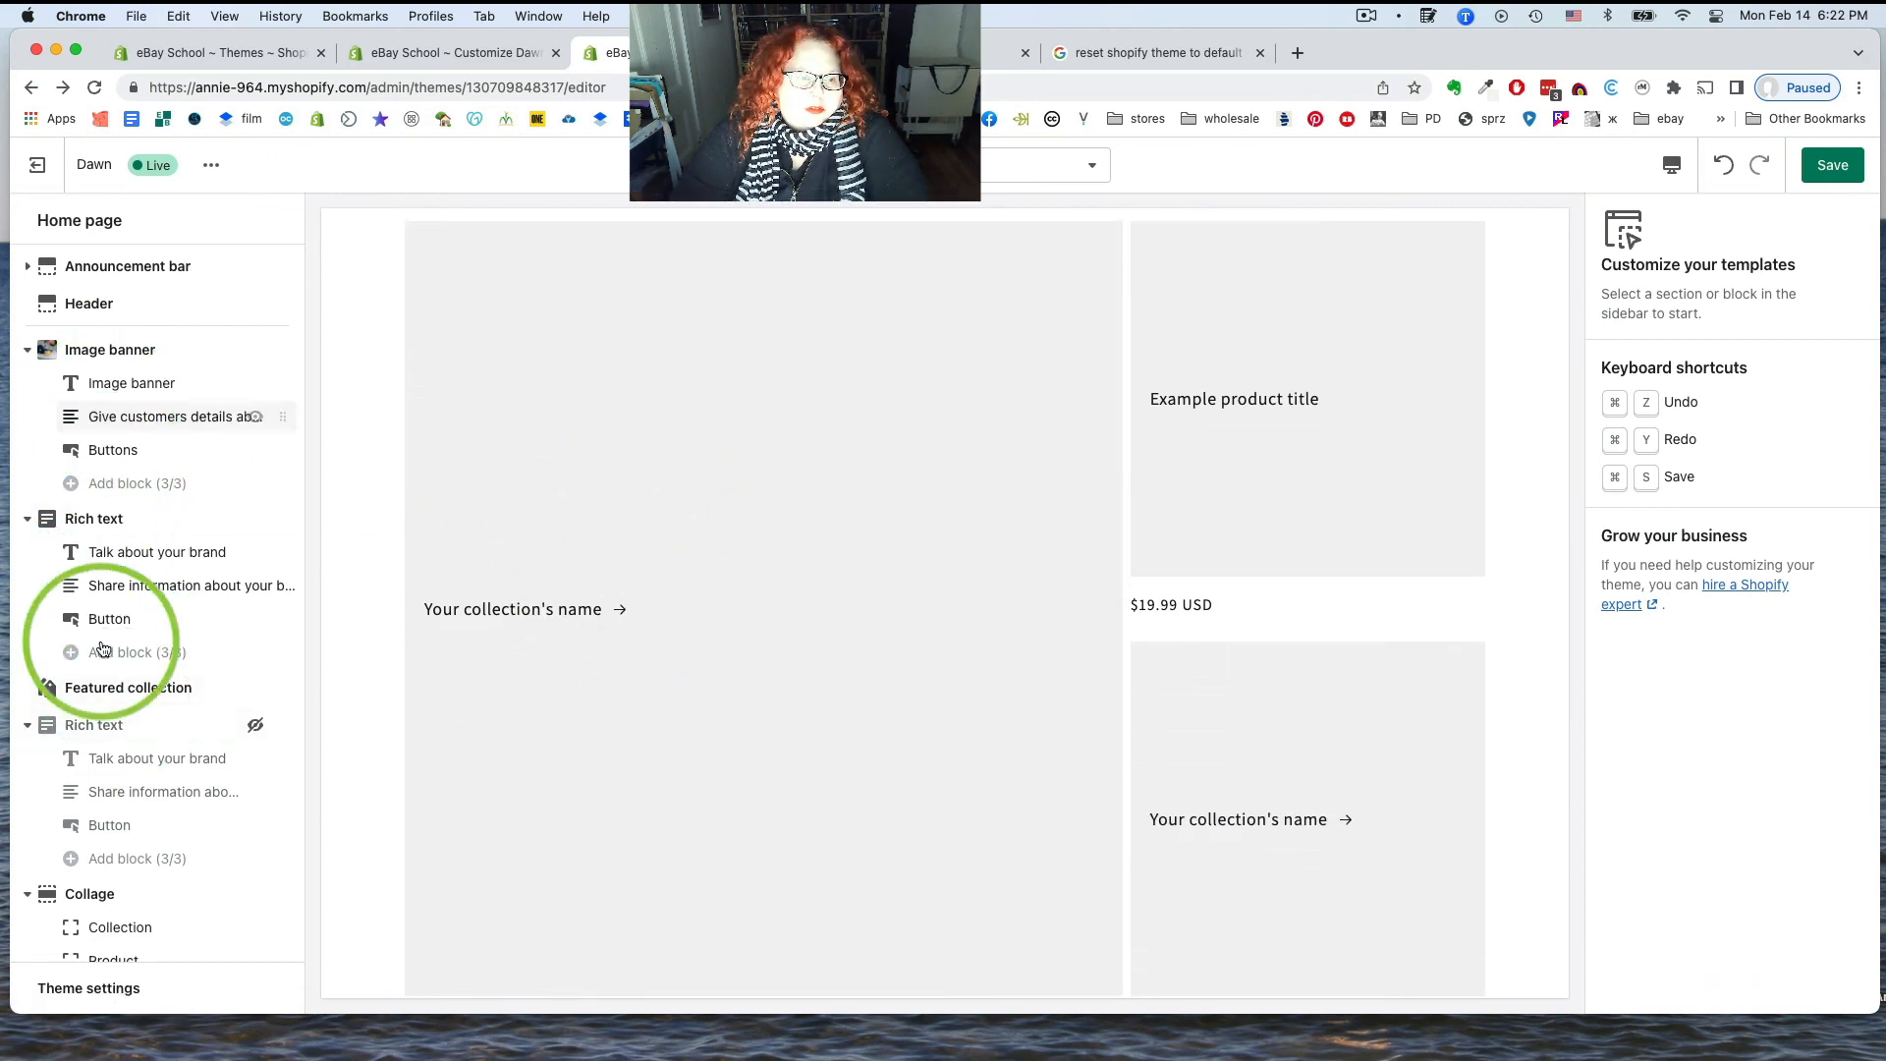
right_click(118, 897)
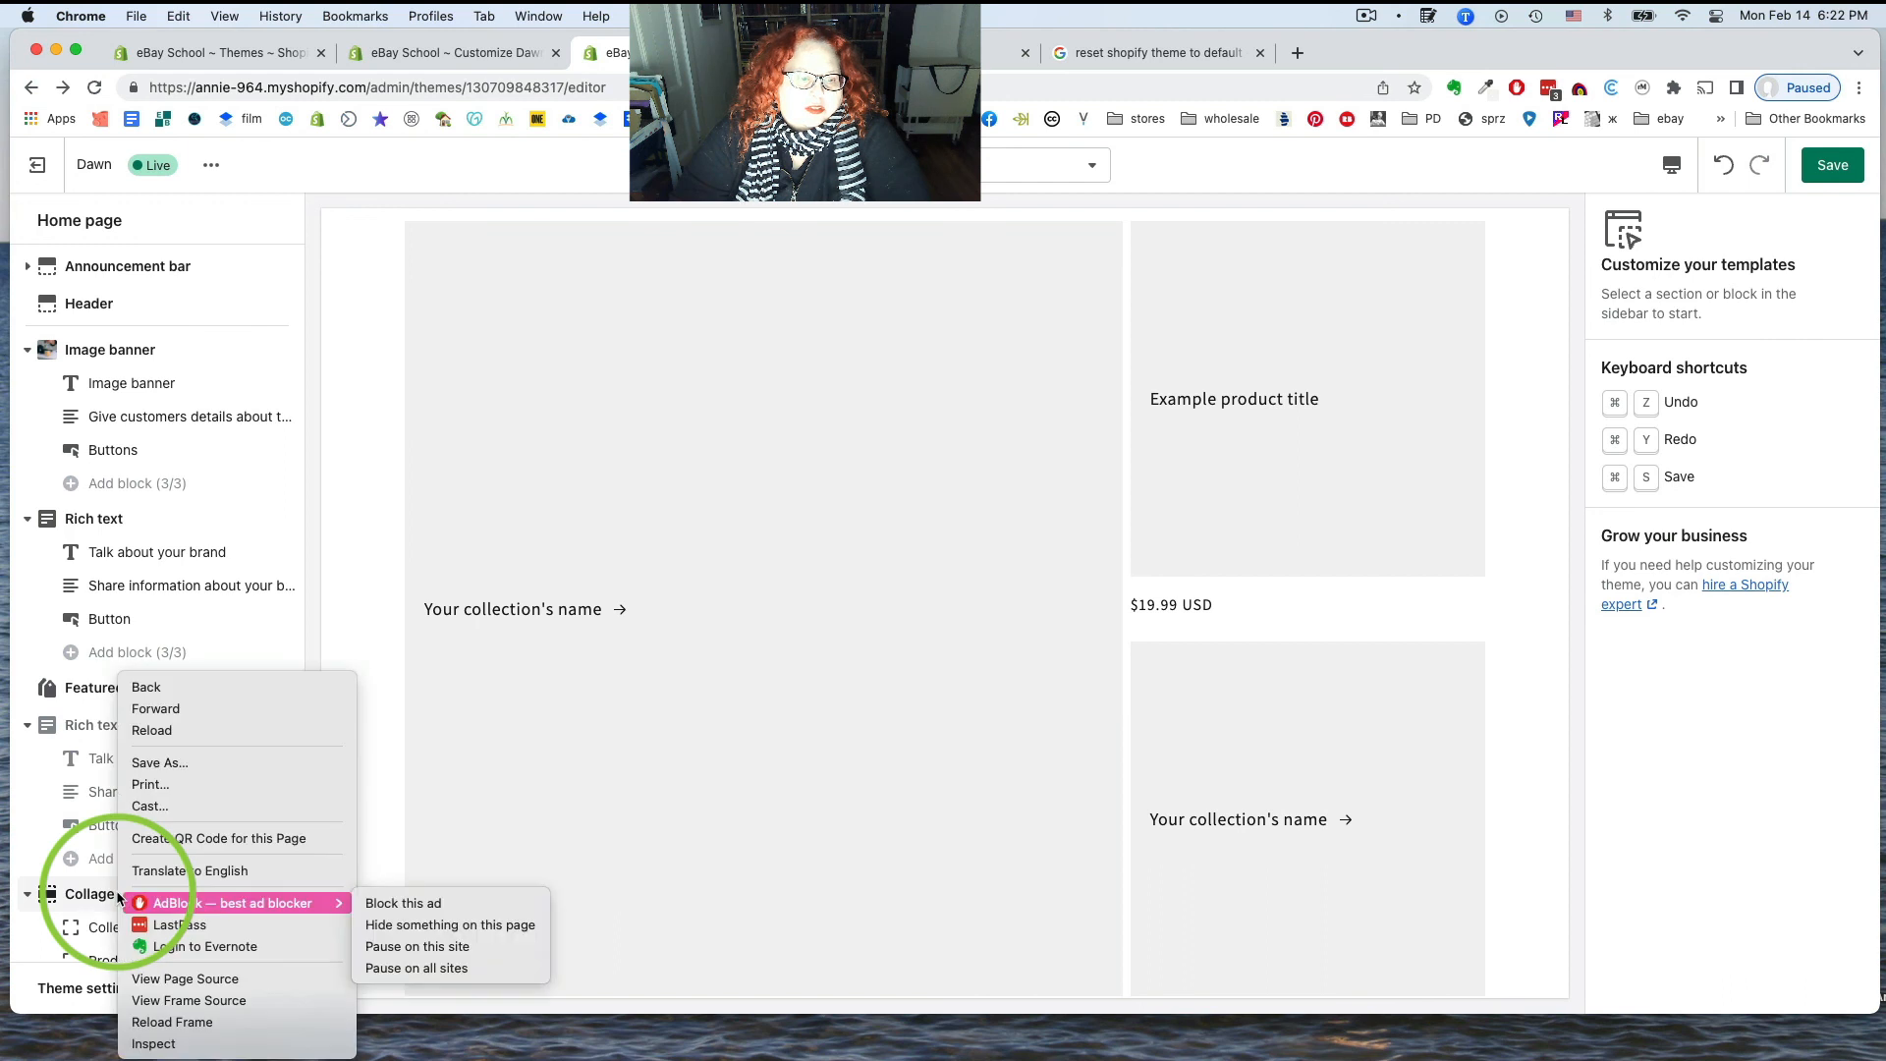
click(70, 893)
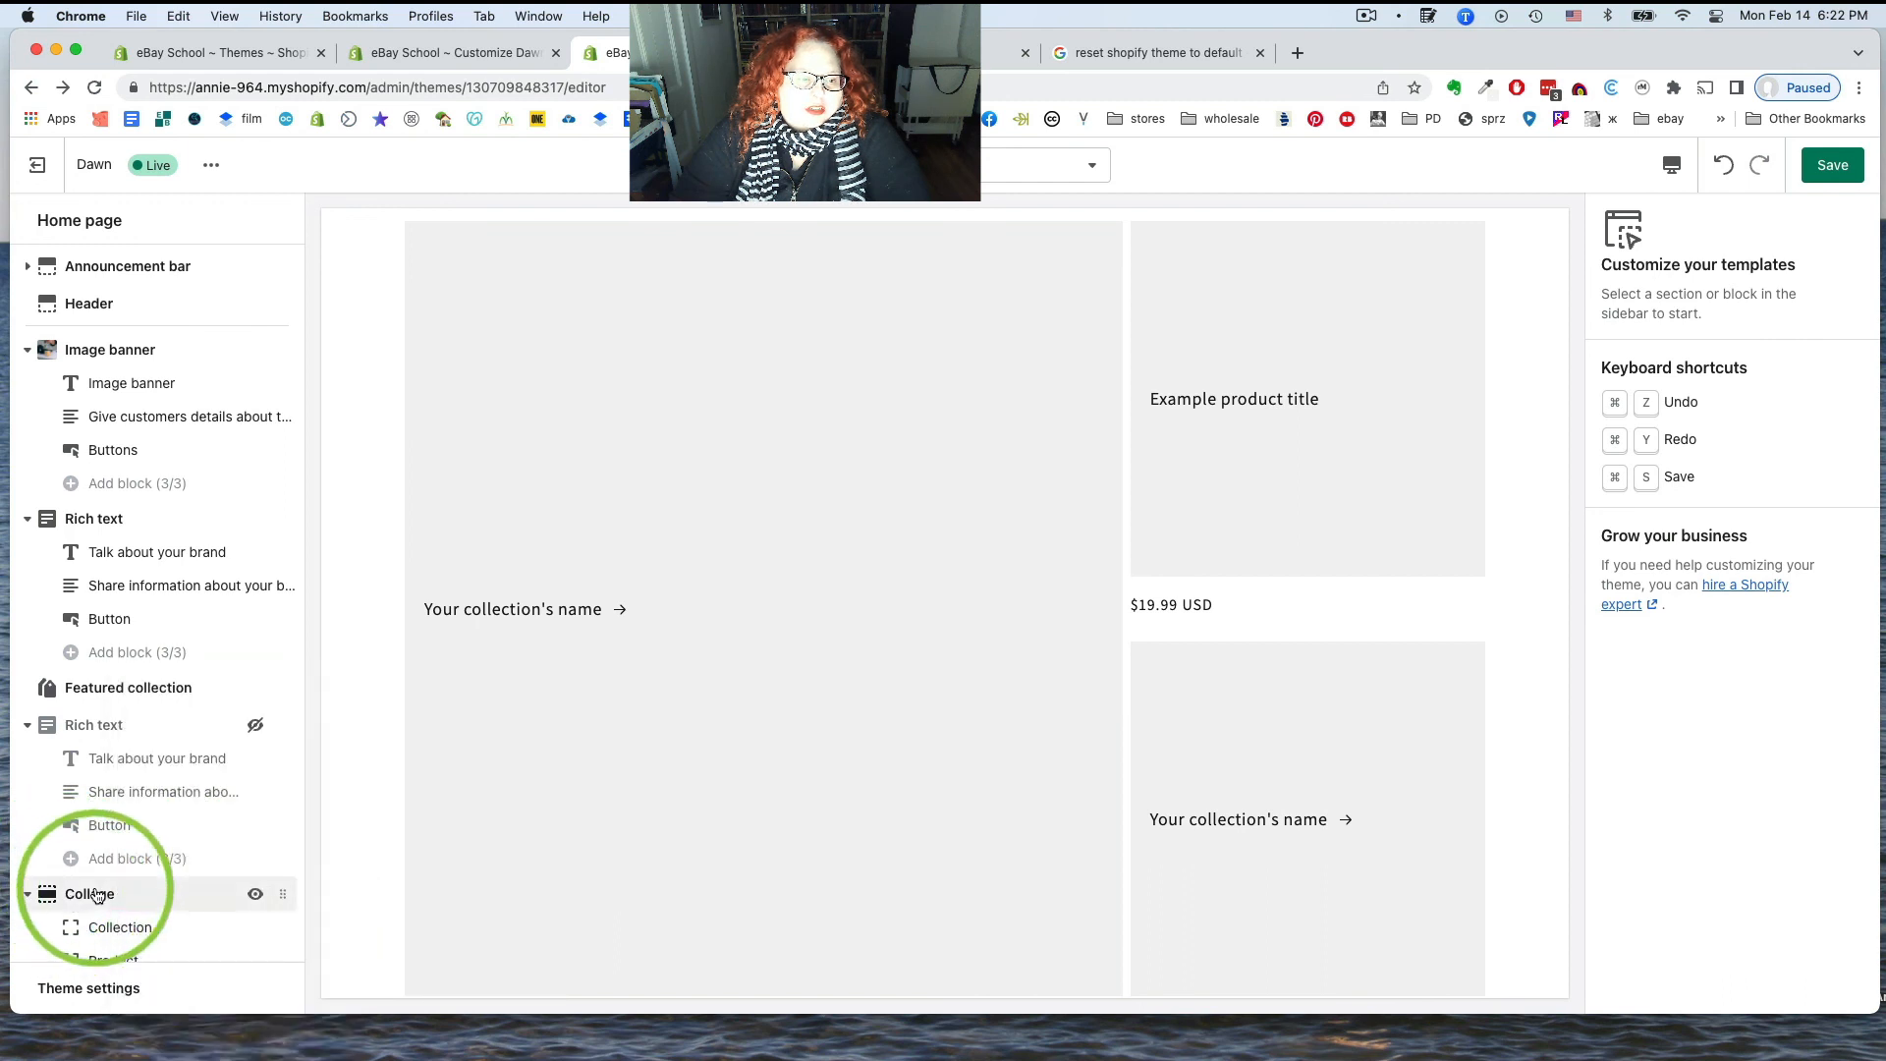
click(97, 895)
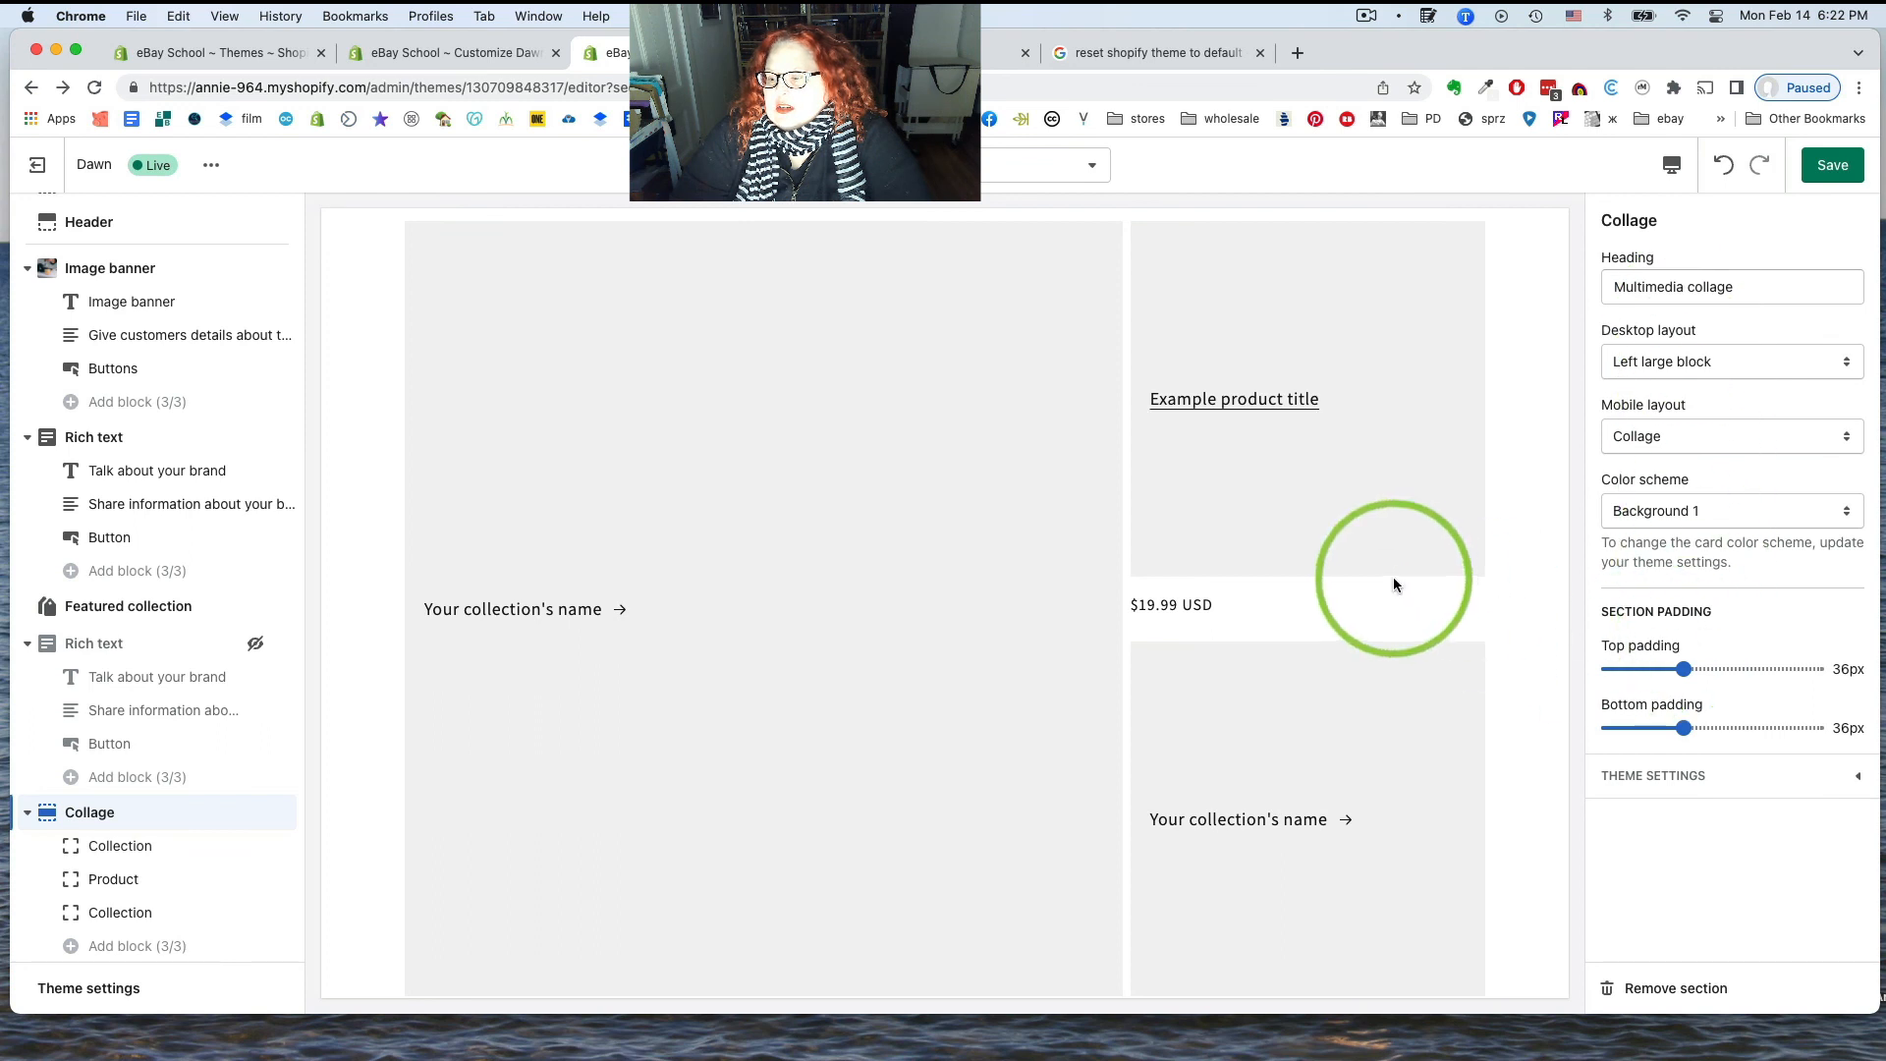
scroll(760, 757, down, 1)
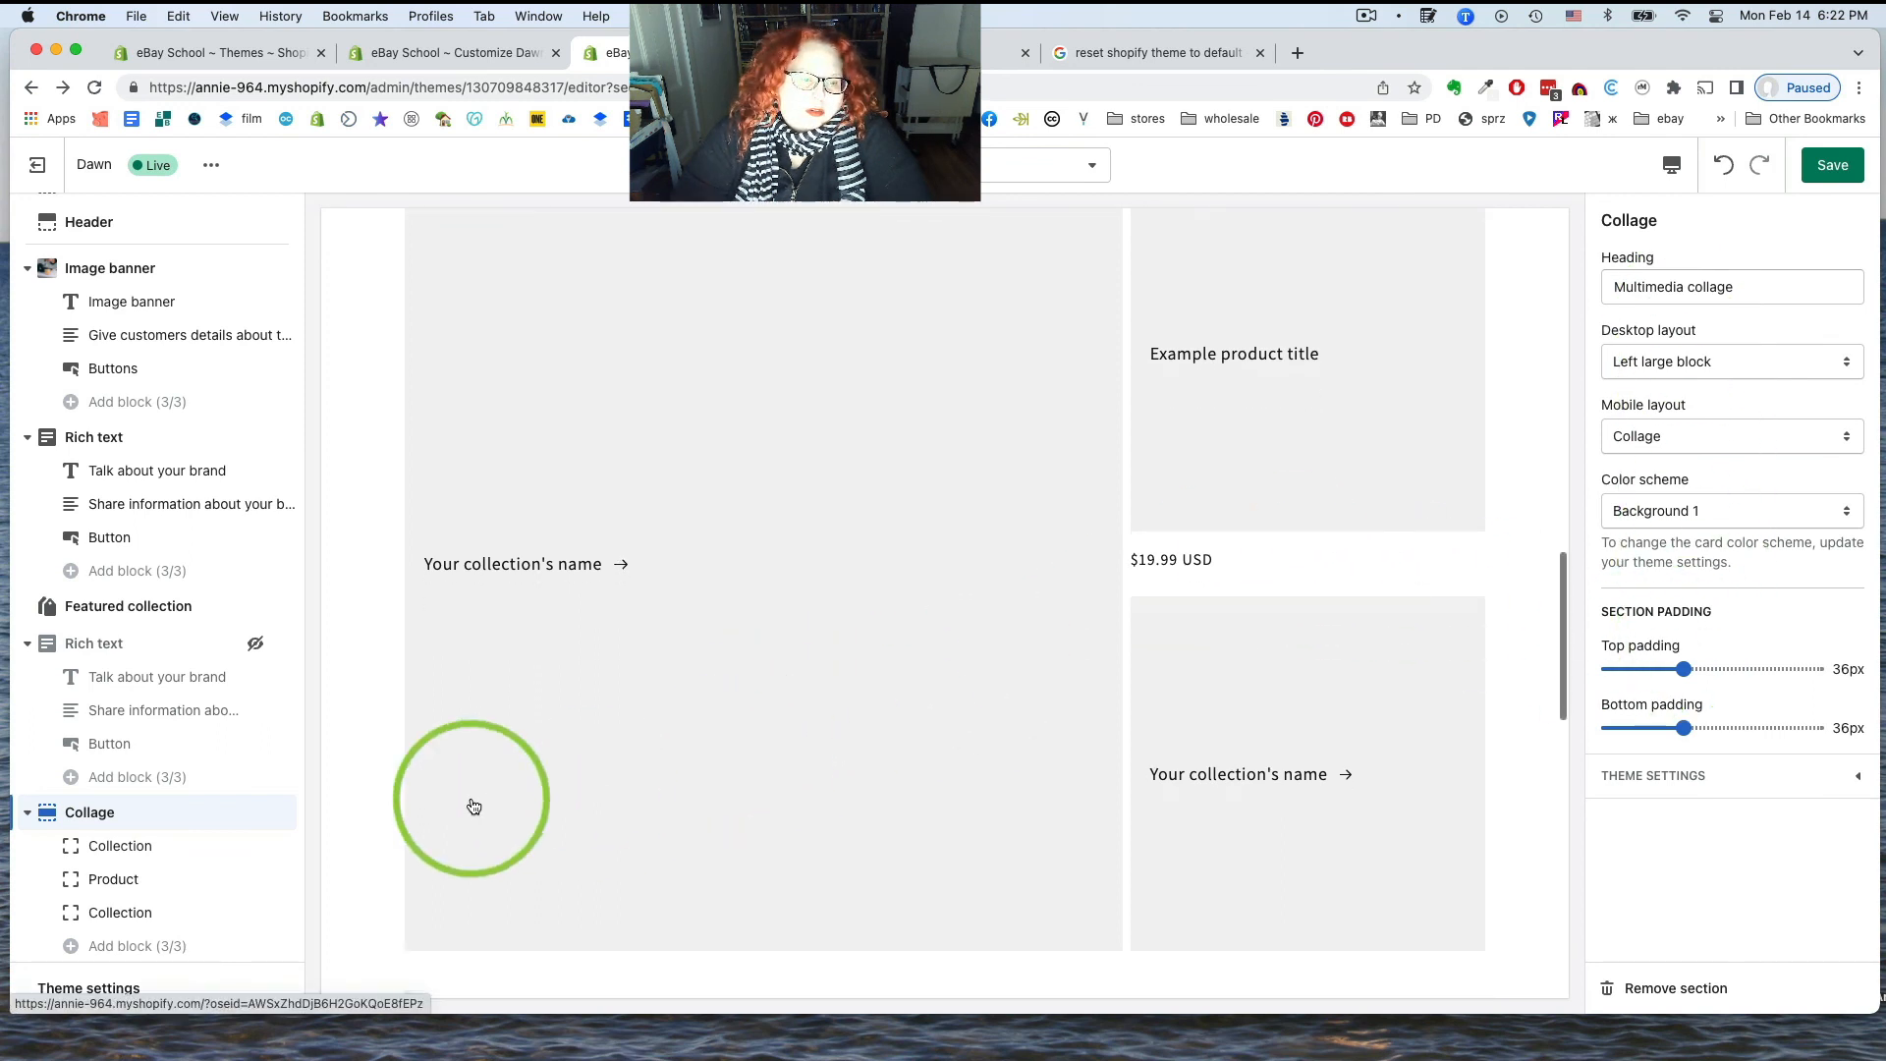
click(256, 814)
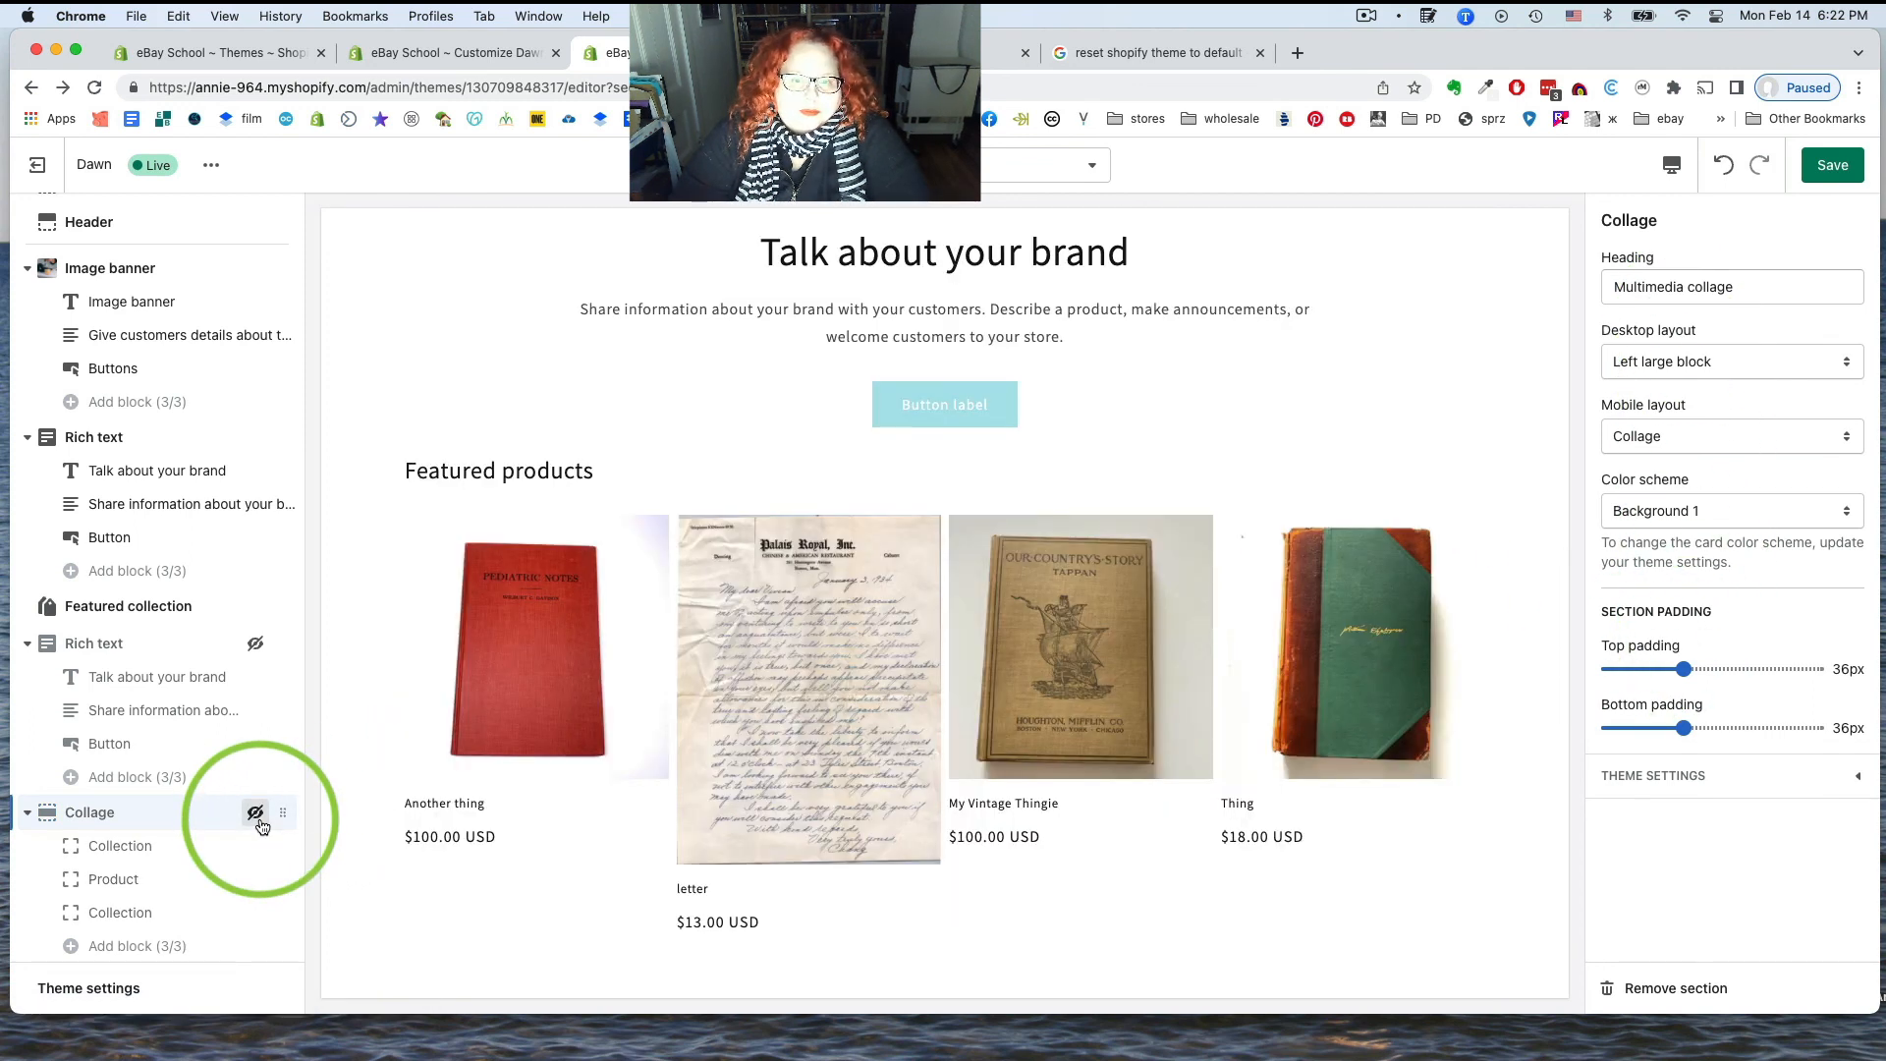
click(26, 813)
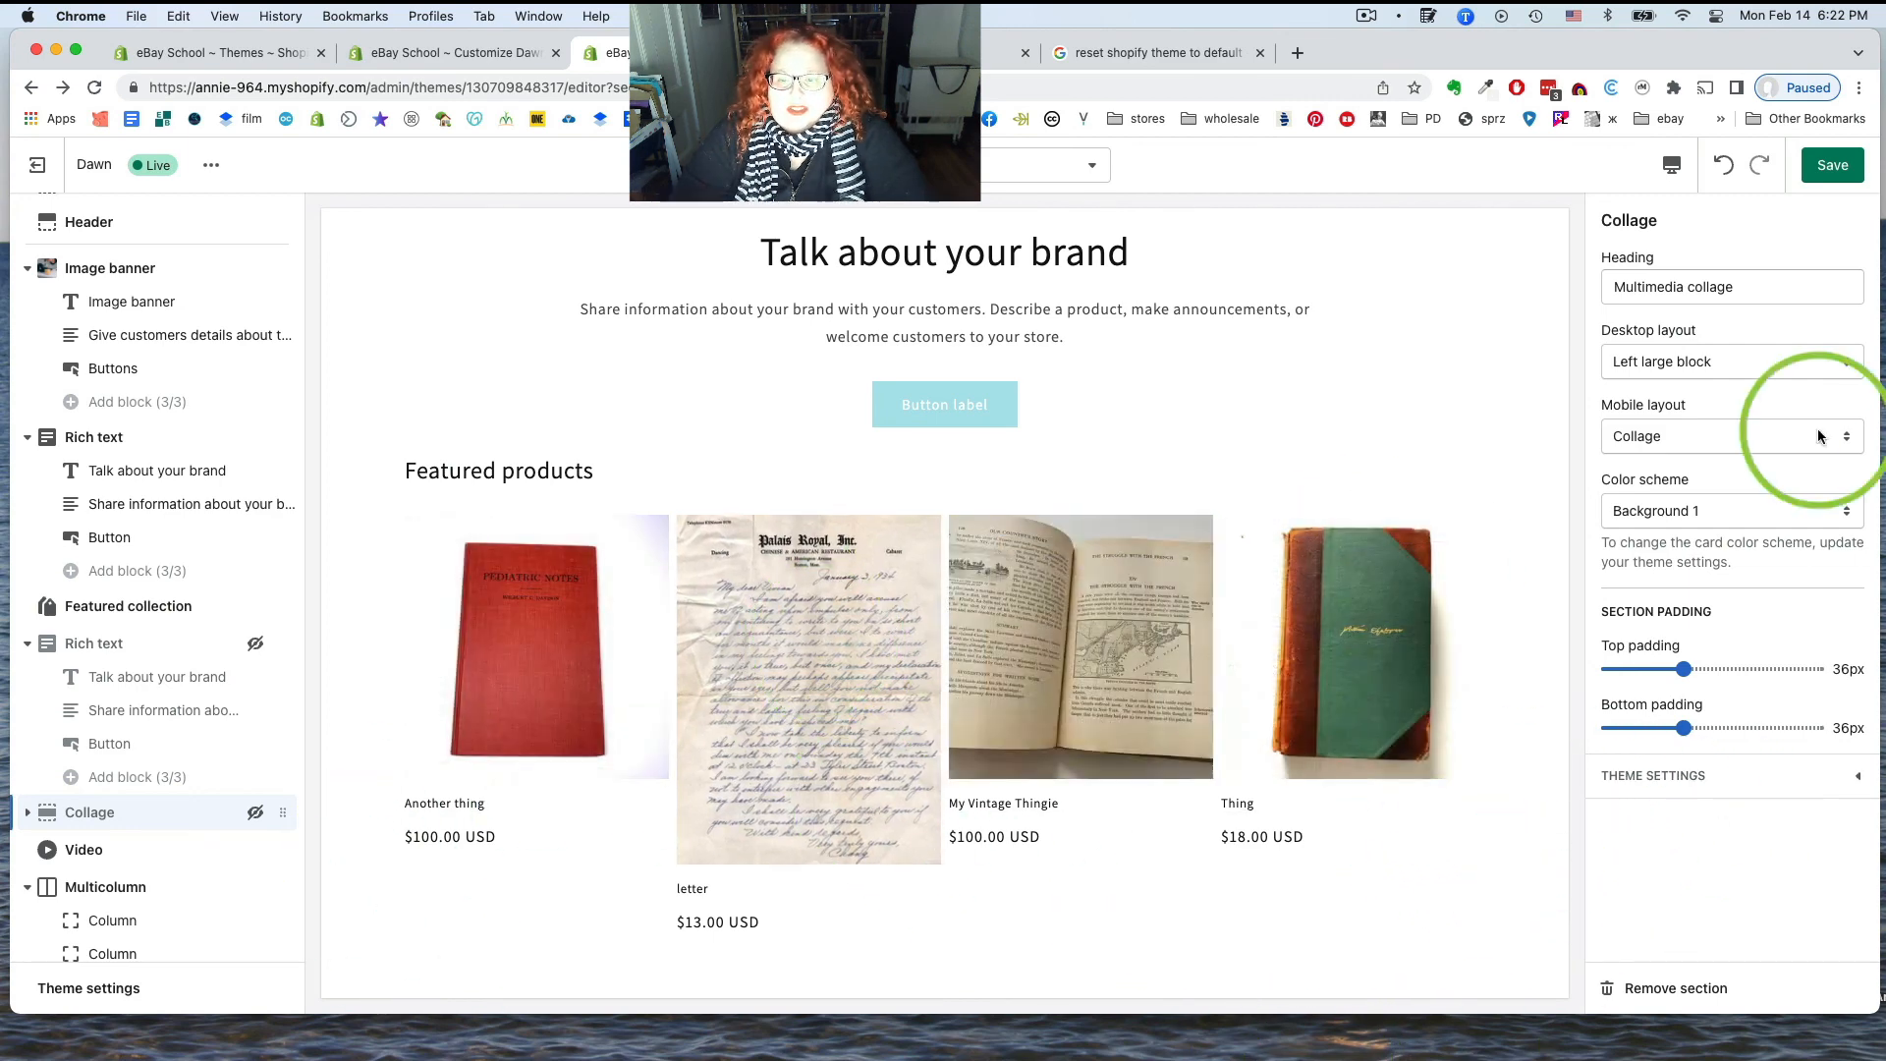
Open the Featured collection section's settings and look at the options for changing its collection
click(144, 609)
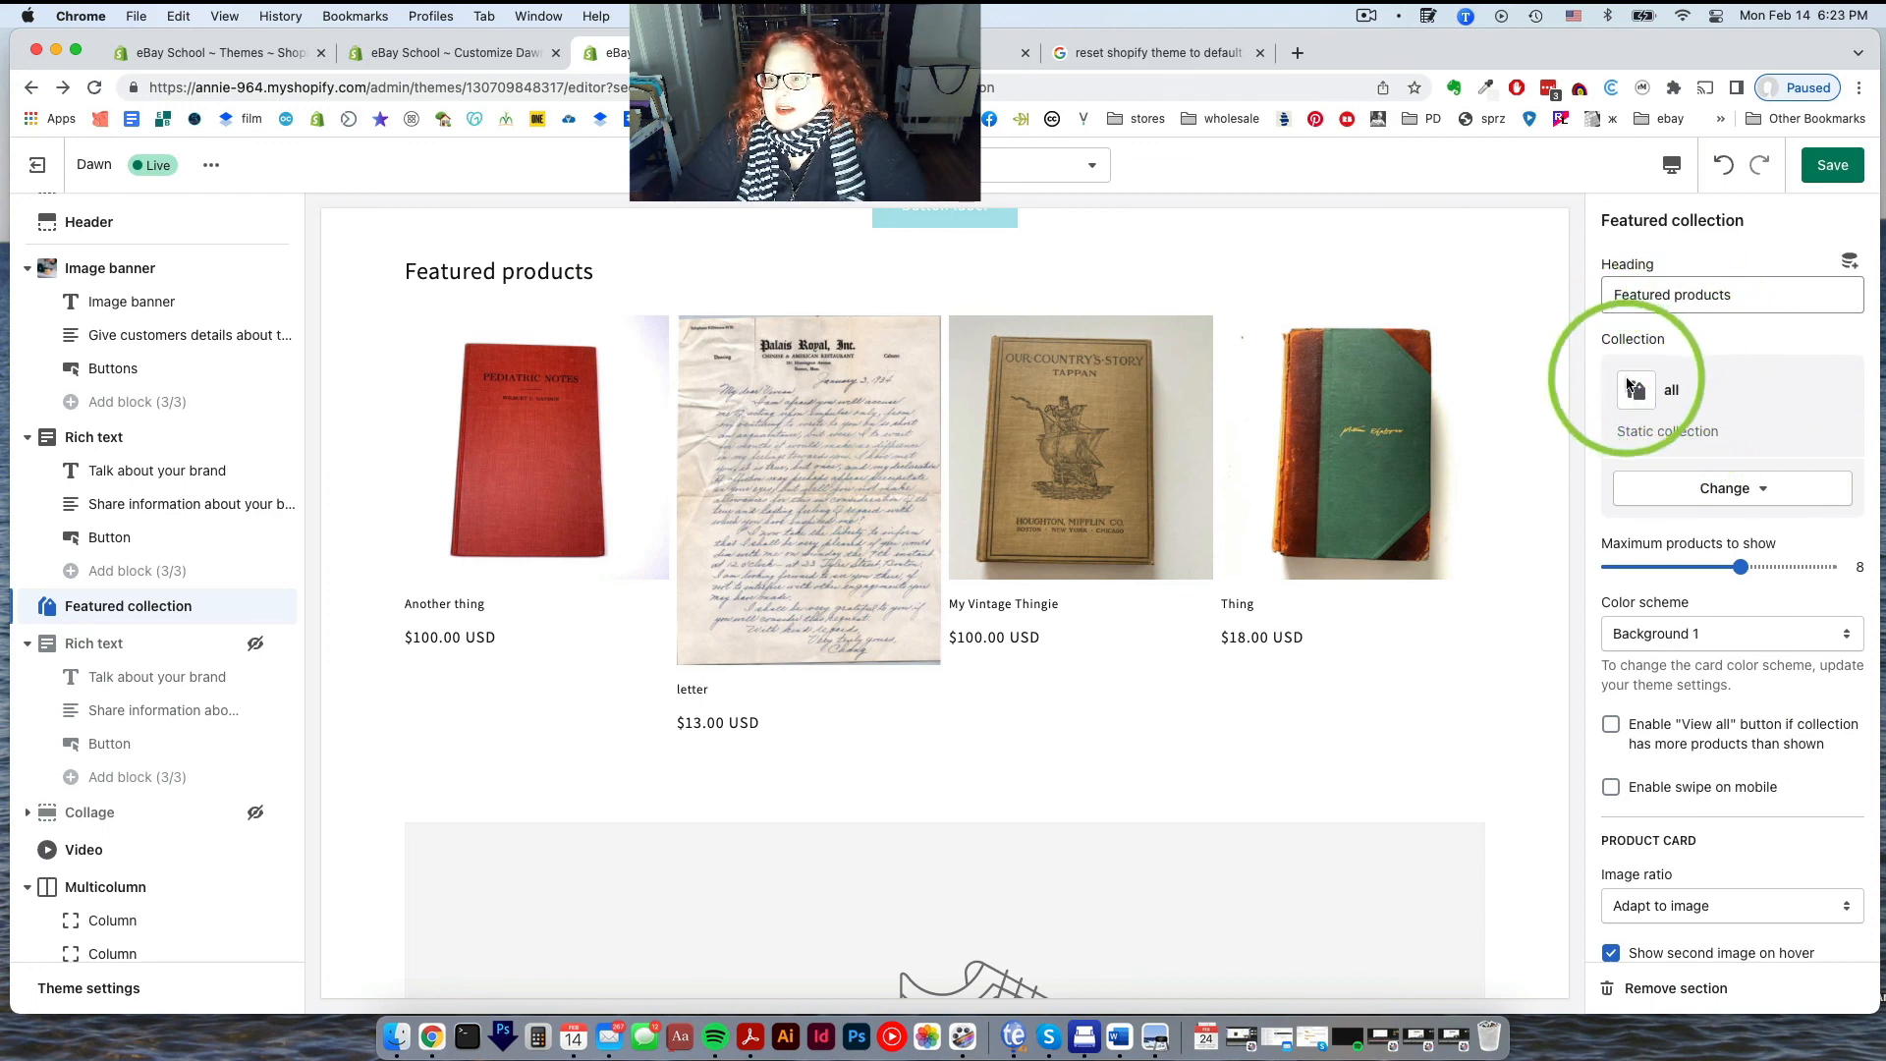
click(1735, 496)
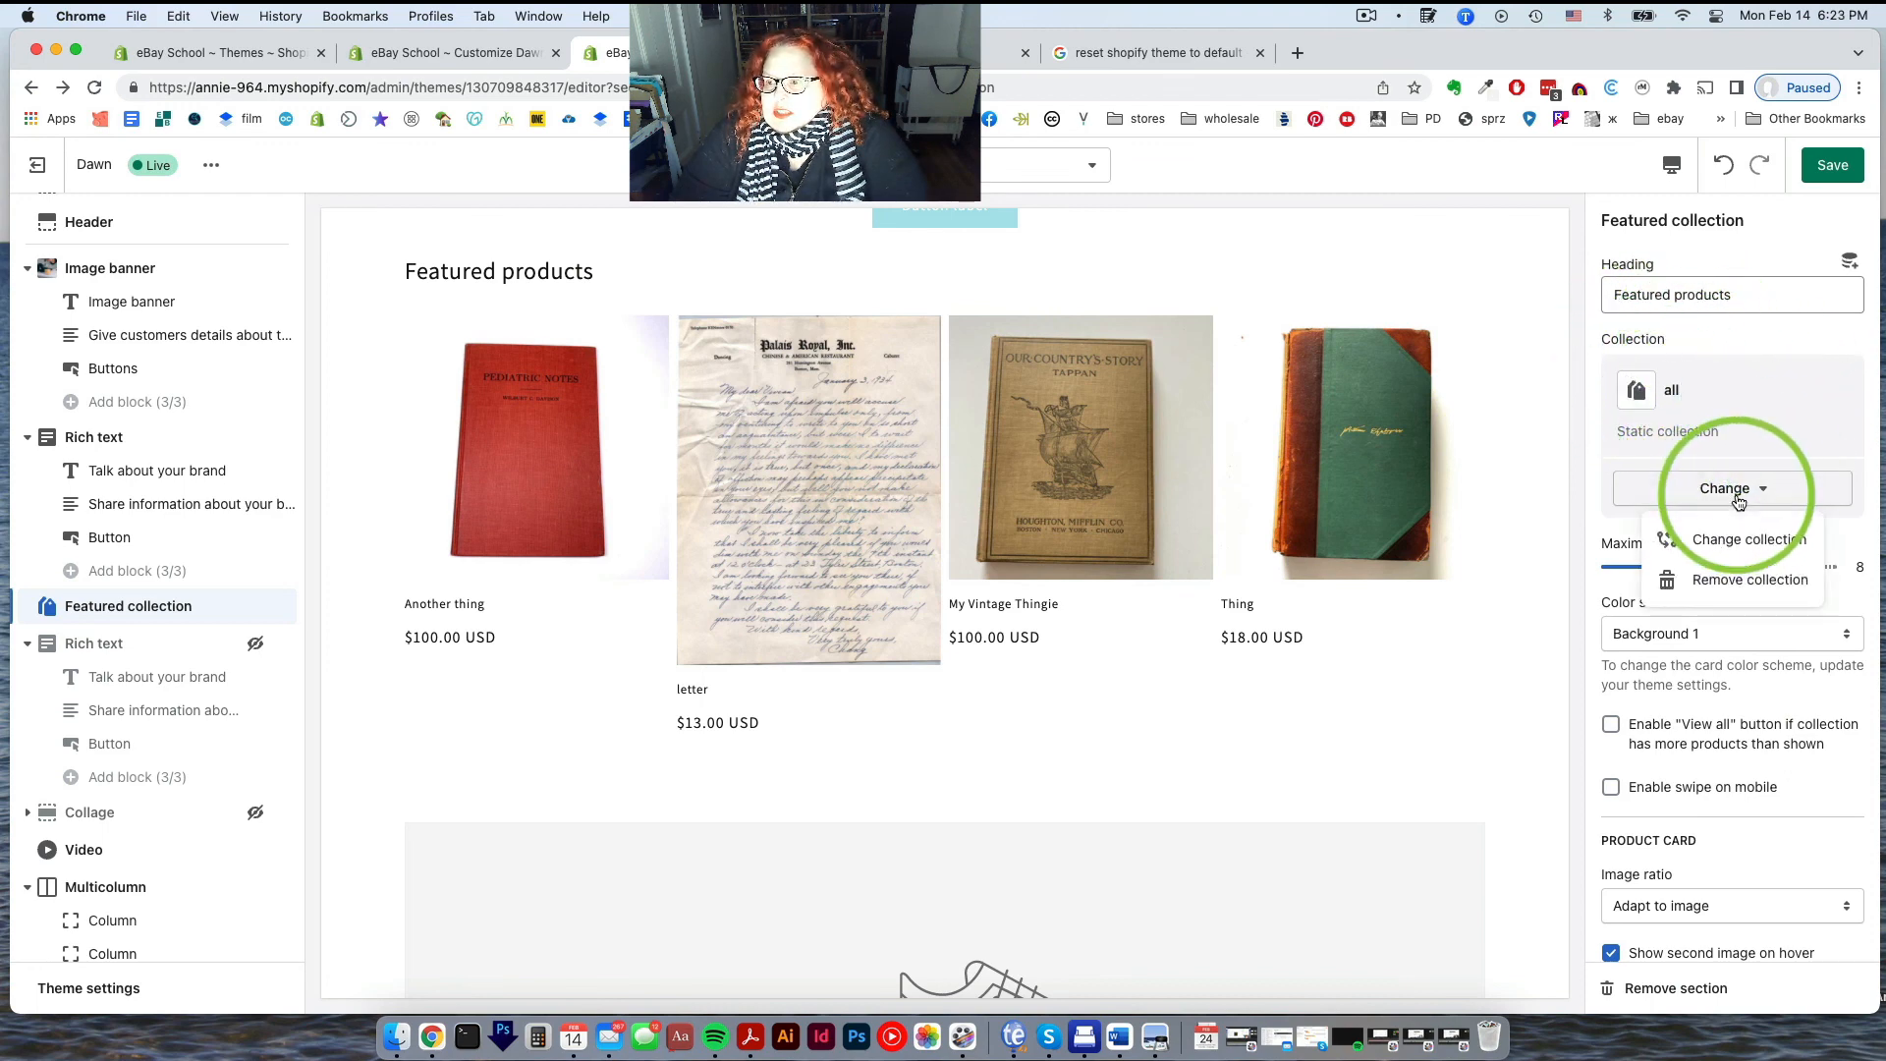
click(1711, 410)
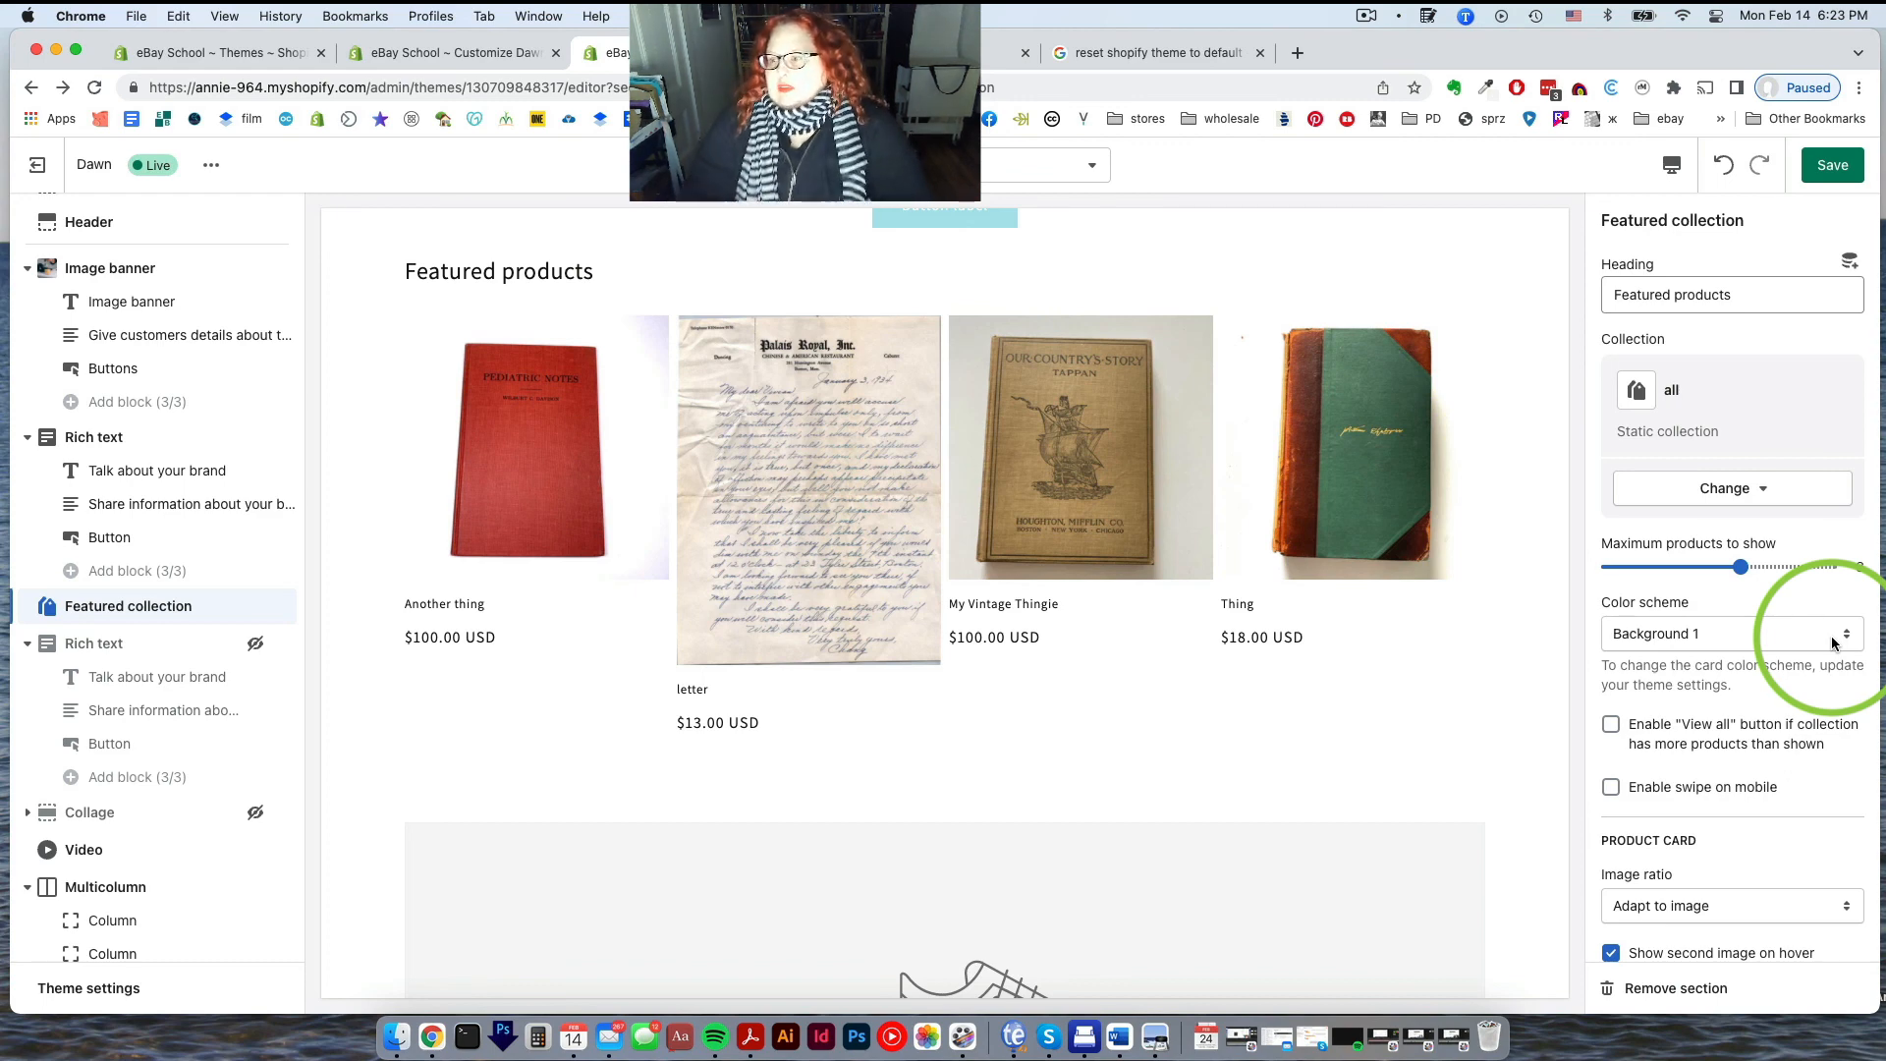
Limit the Featured collection section to a maximum of 2 products and apply the Background 2 color scheme
drag(1740, 569, 1611, 577)
click(1729, 633)
click(1743, 656)
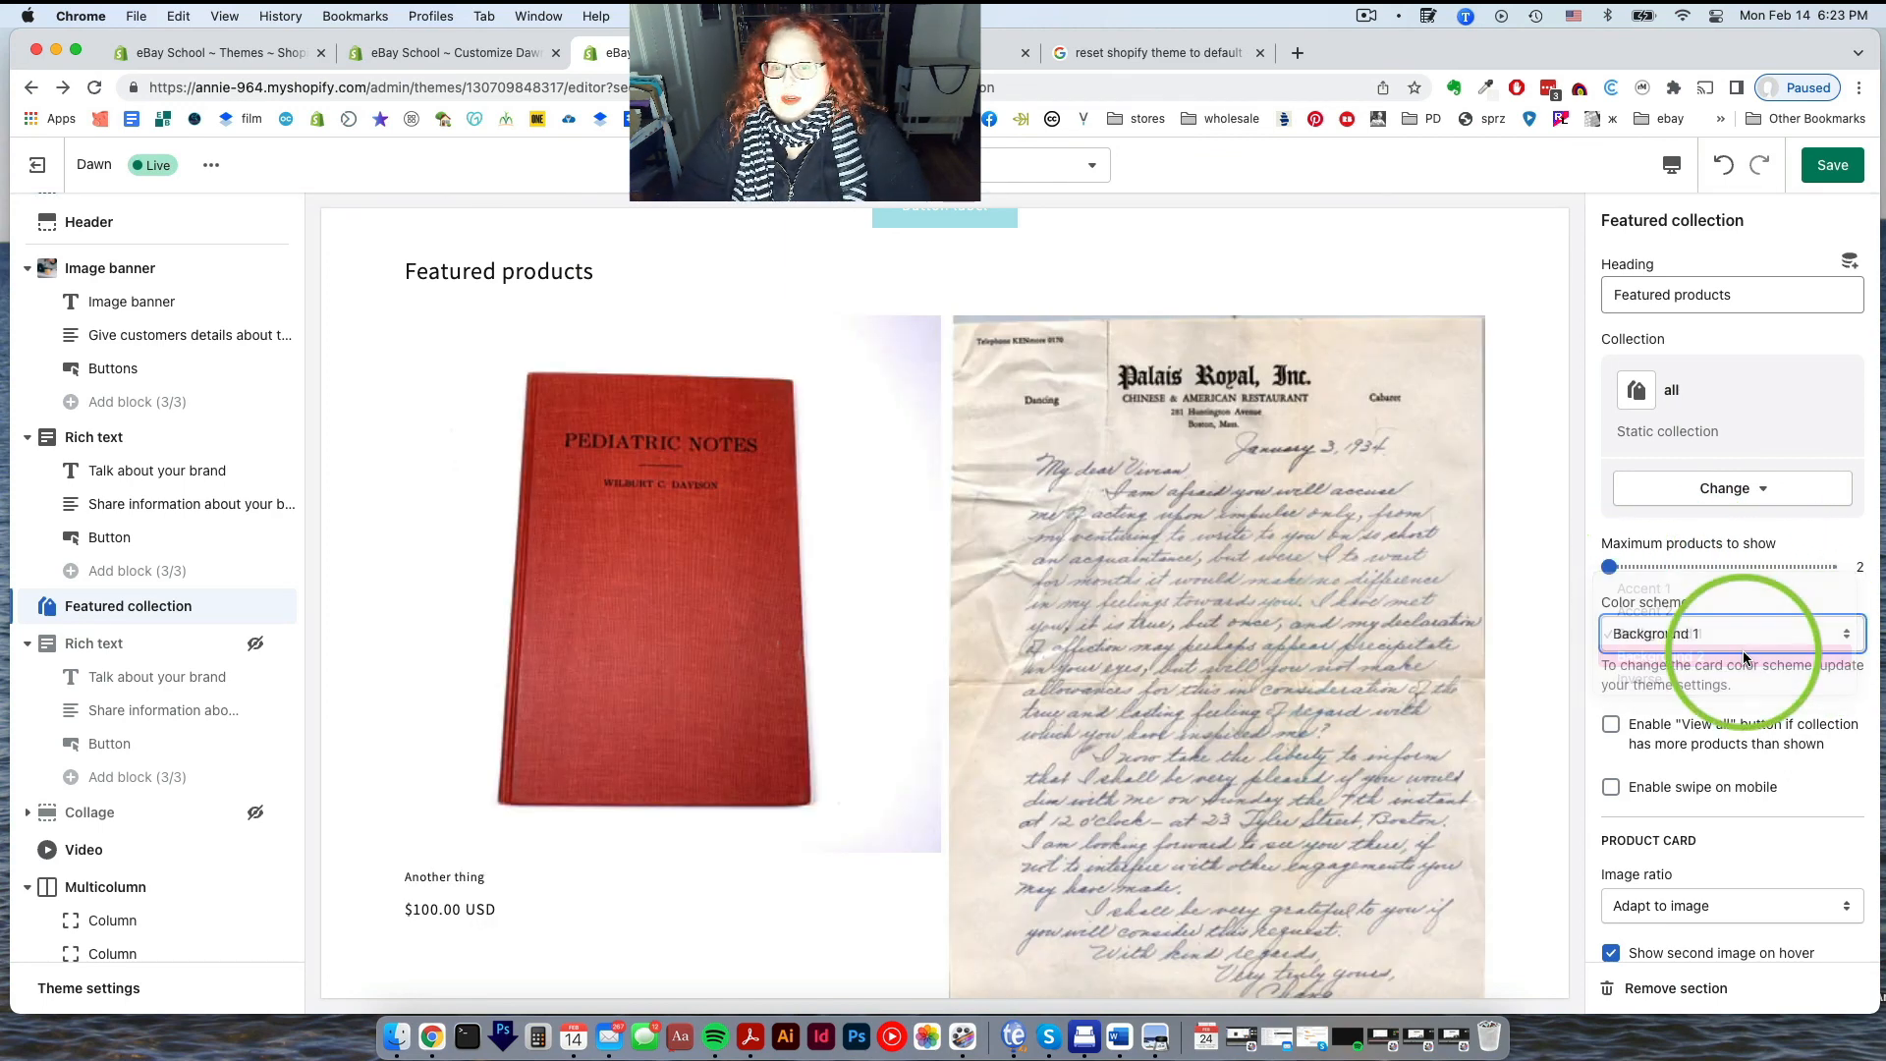
Set the Featured collection section's top padding to 32px
scroll(1743, 653, down, 5)
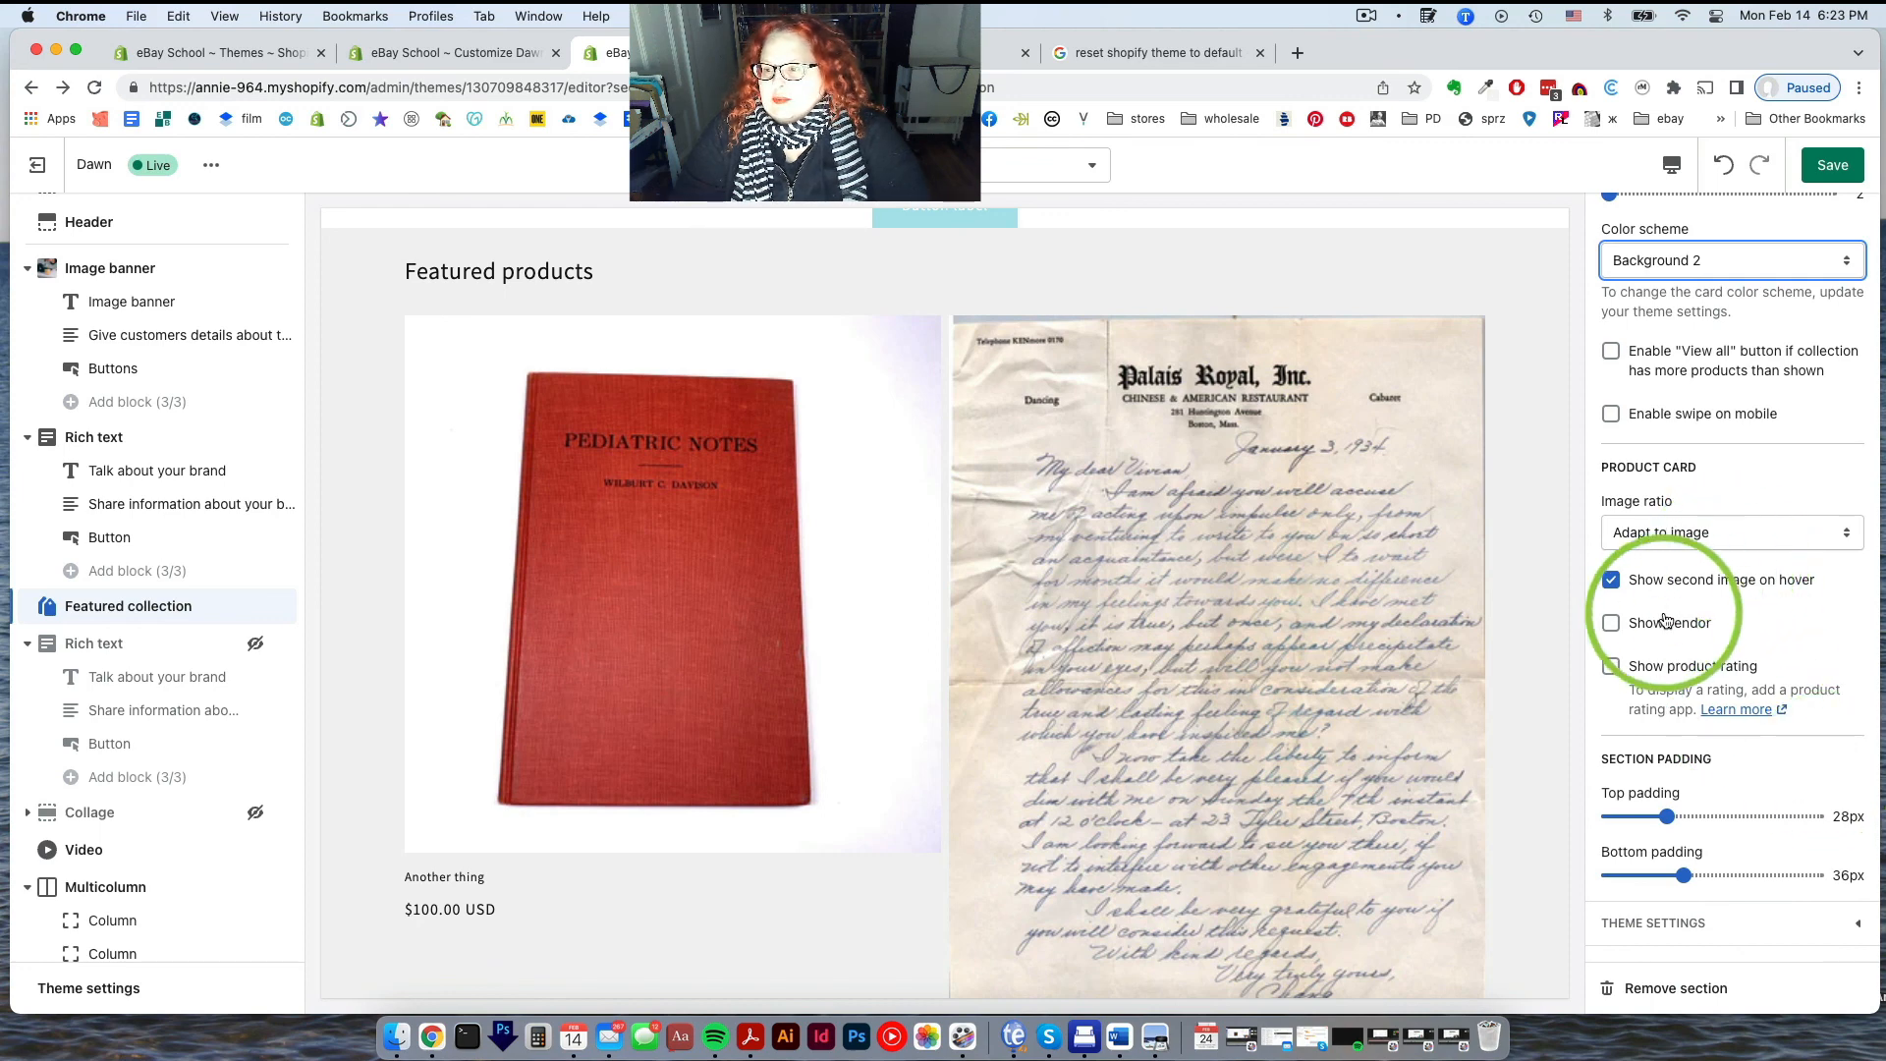
mouse_move(707, 623)
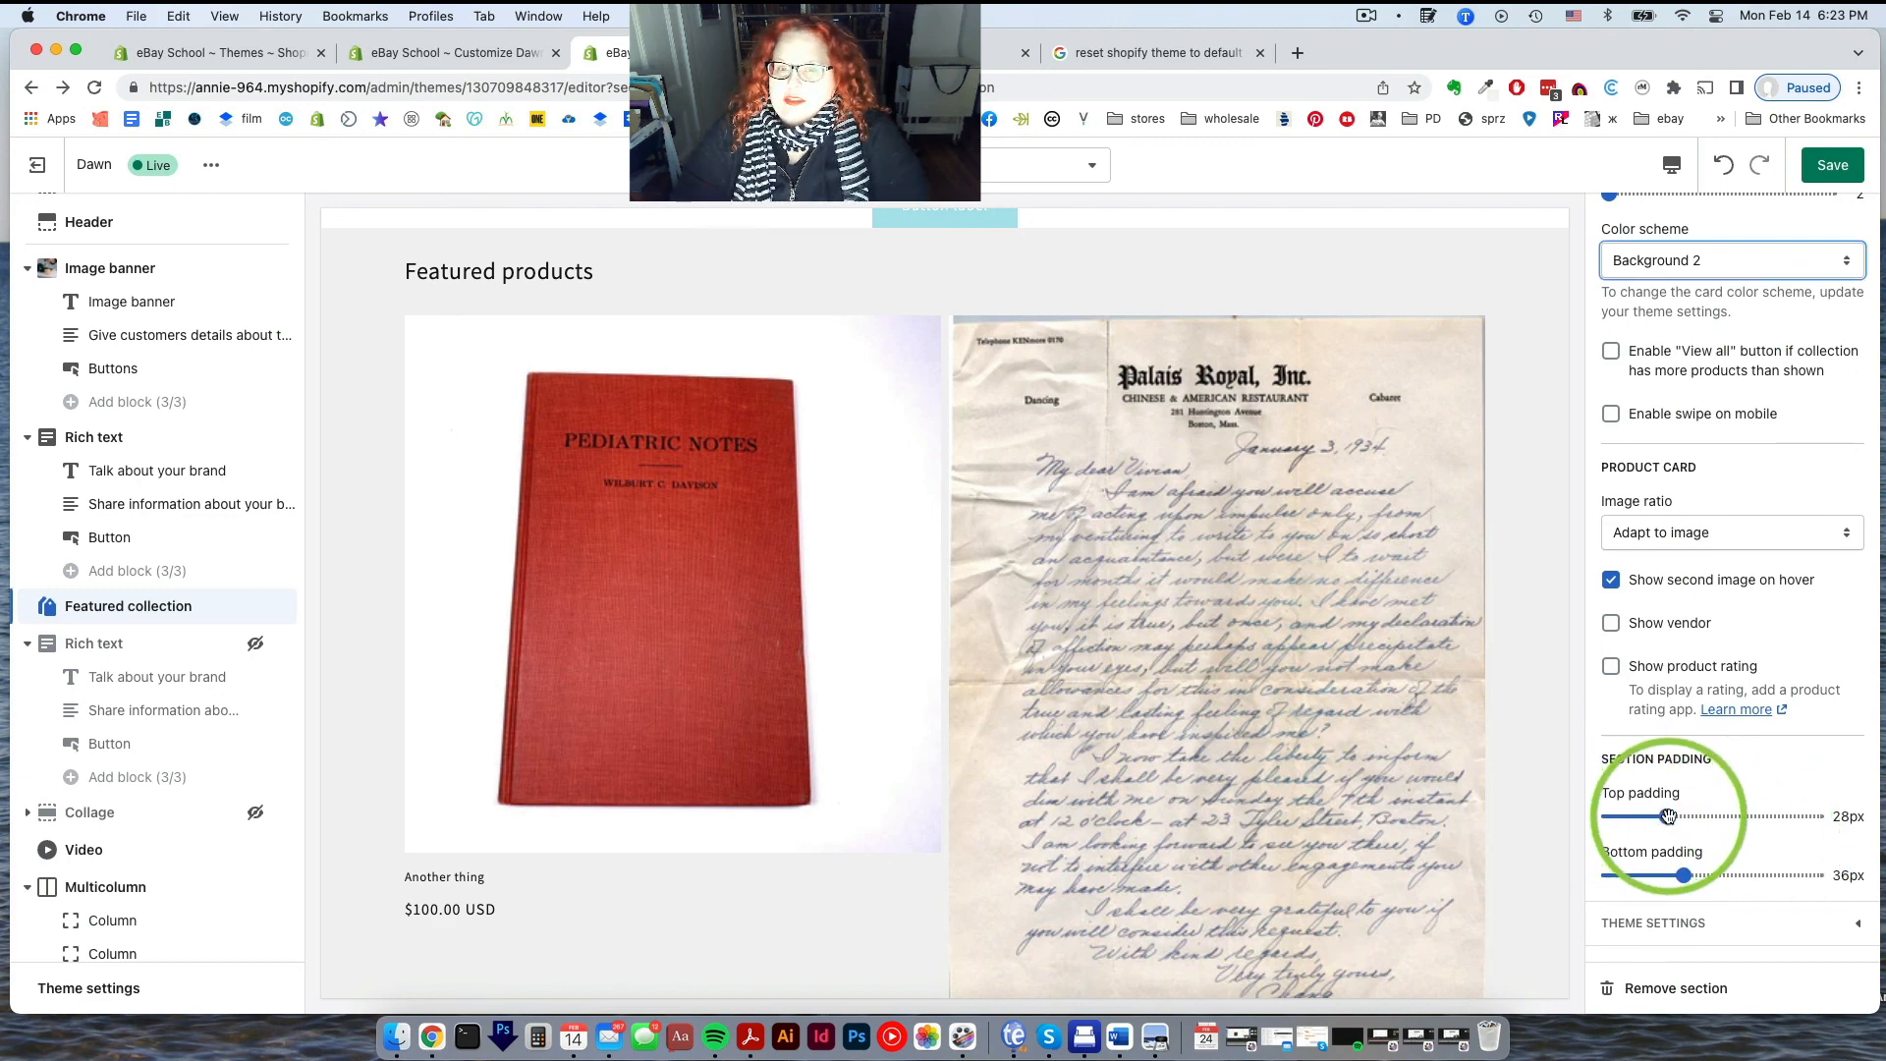
mouse_move(1668, 816)
mouse_down()
mouse_move(1735, 815)
mouse_move(1673, 819)
mouse_up()
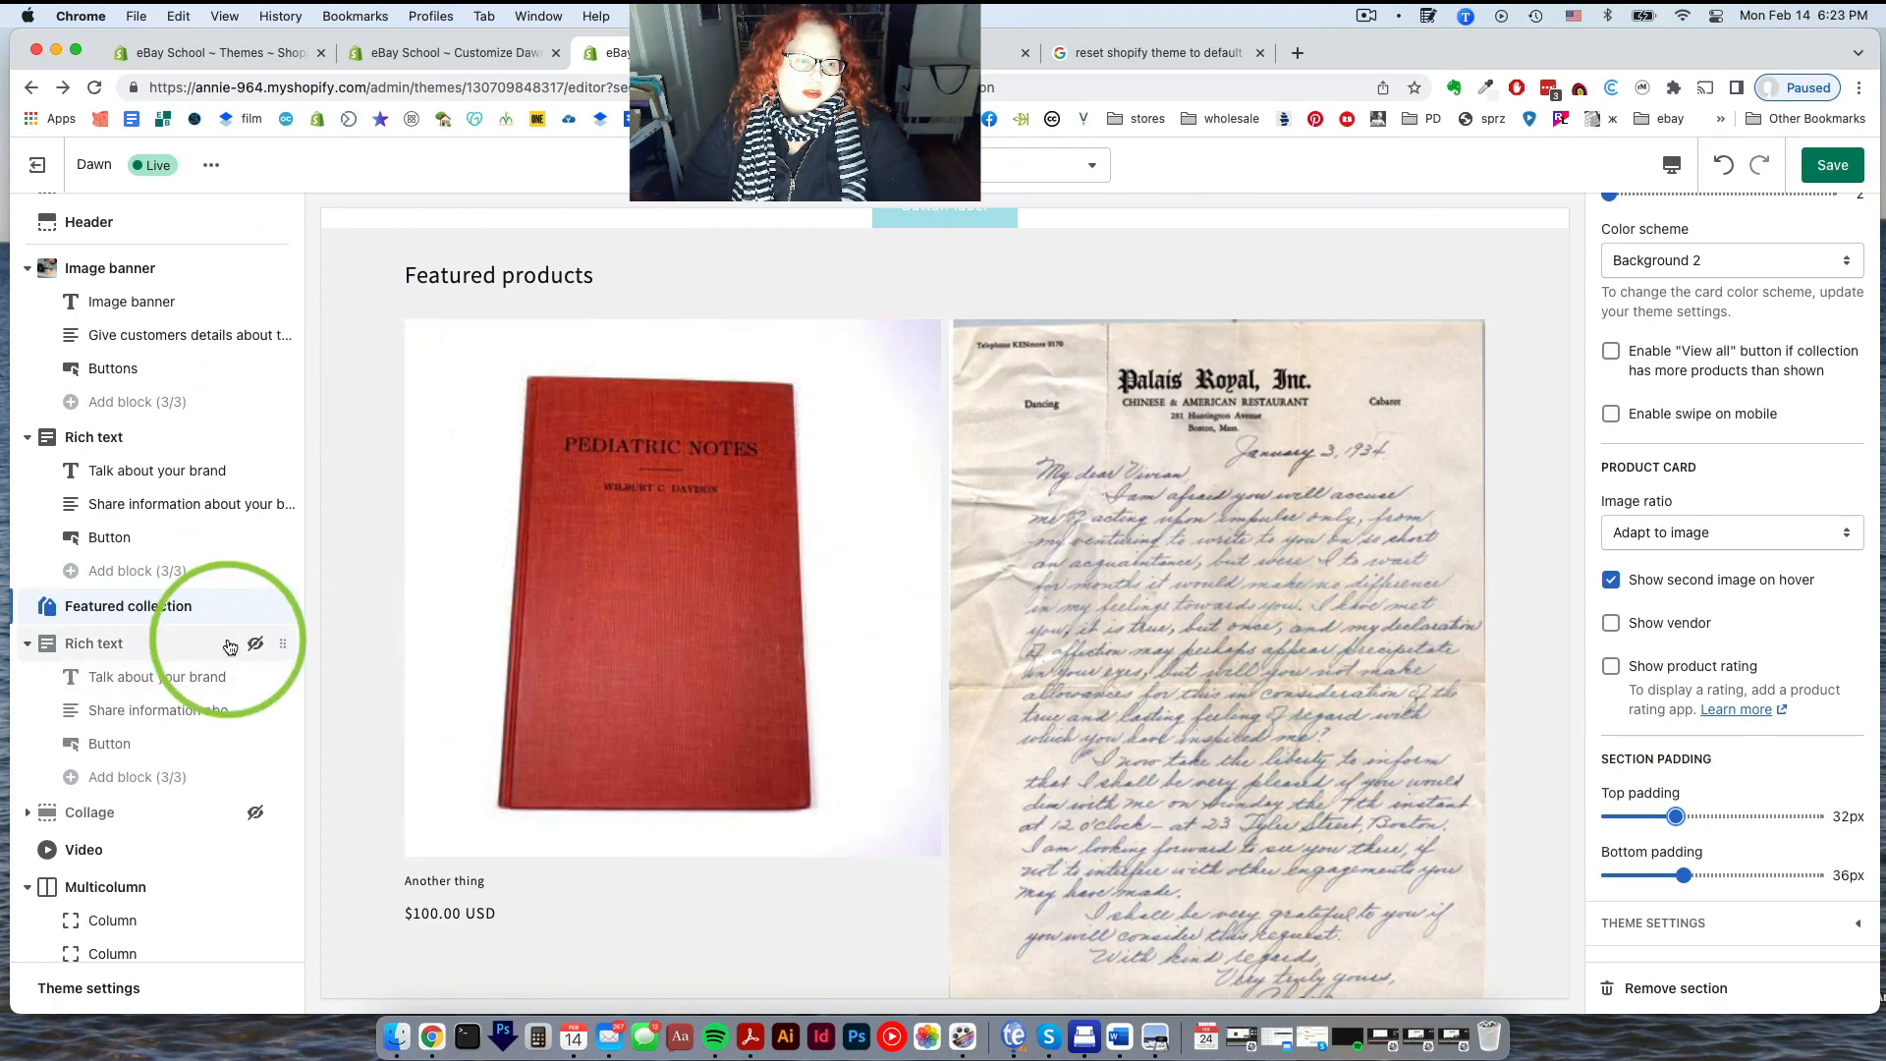
Open the Video section's settings and hide the section on the home page
click(147, 816)
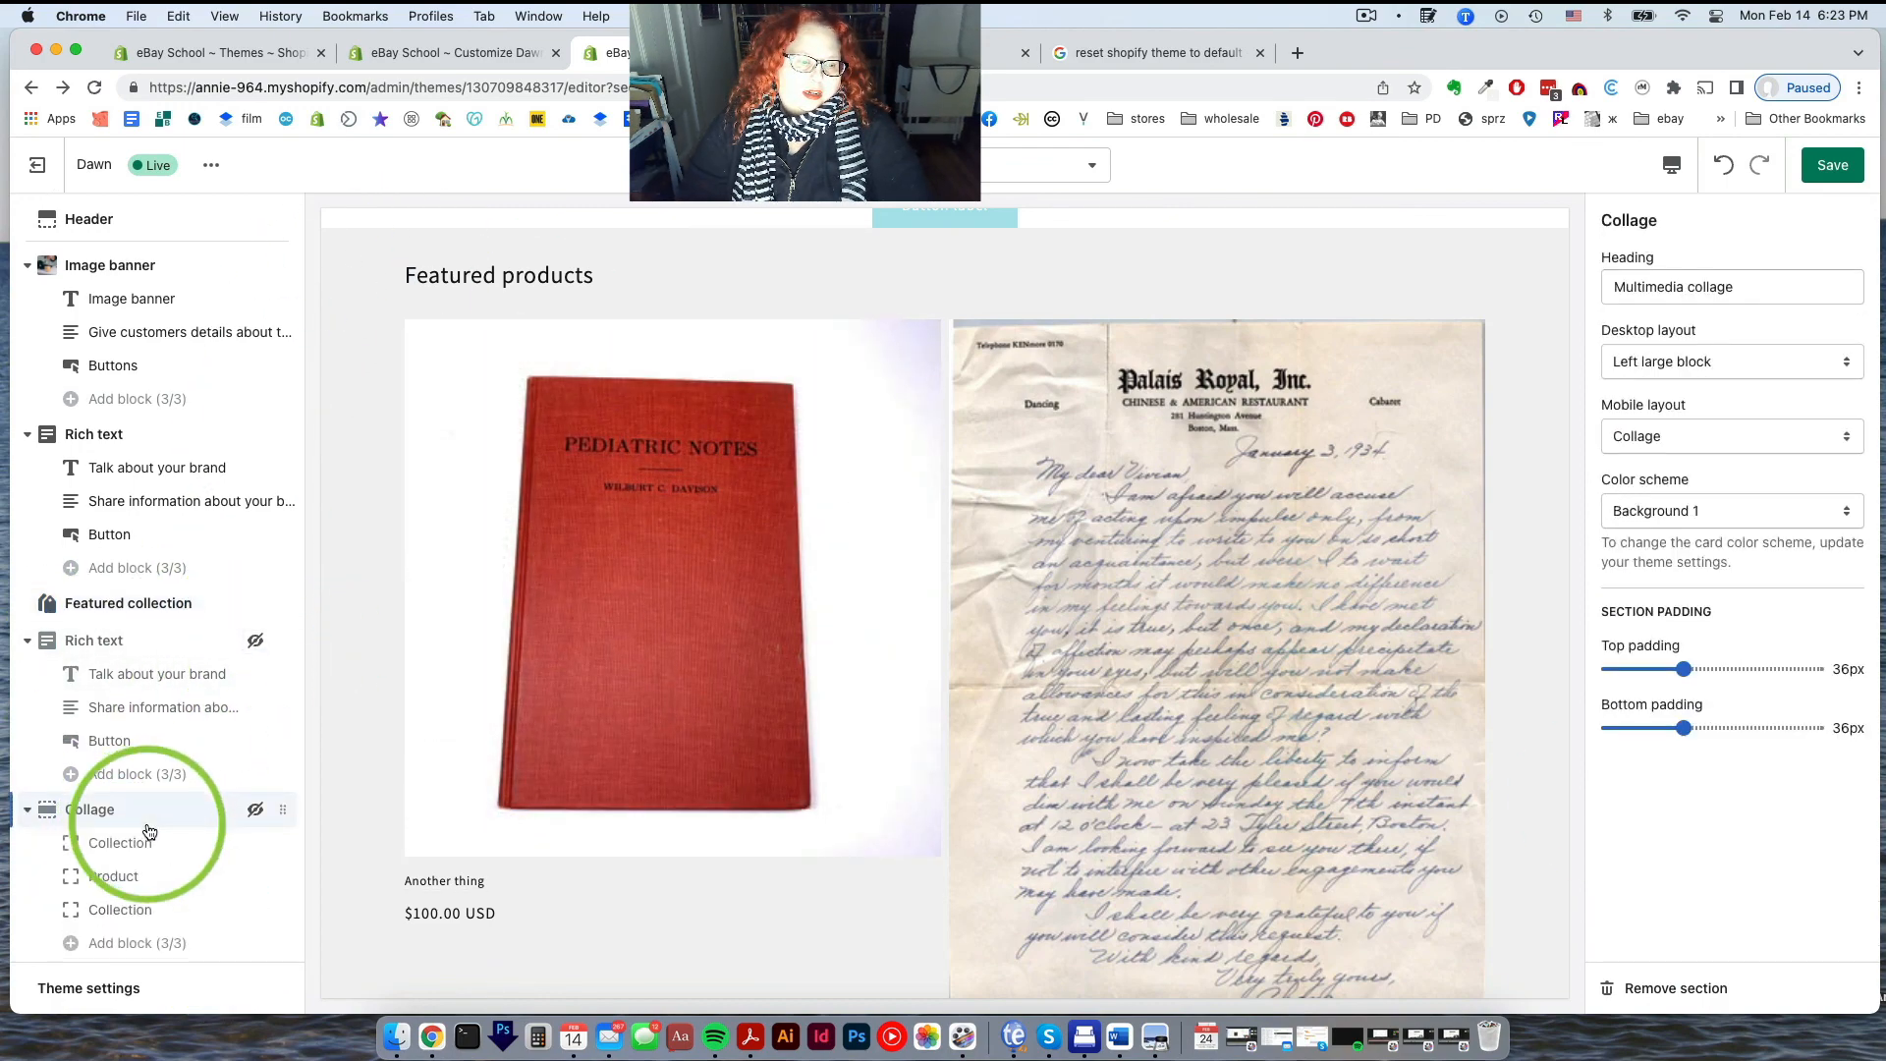
click(103, 684)
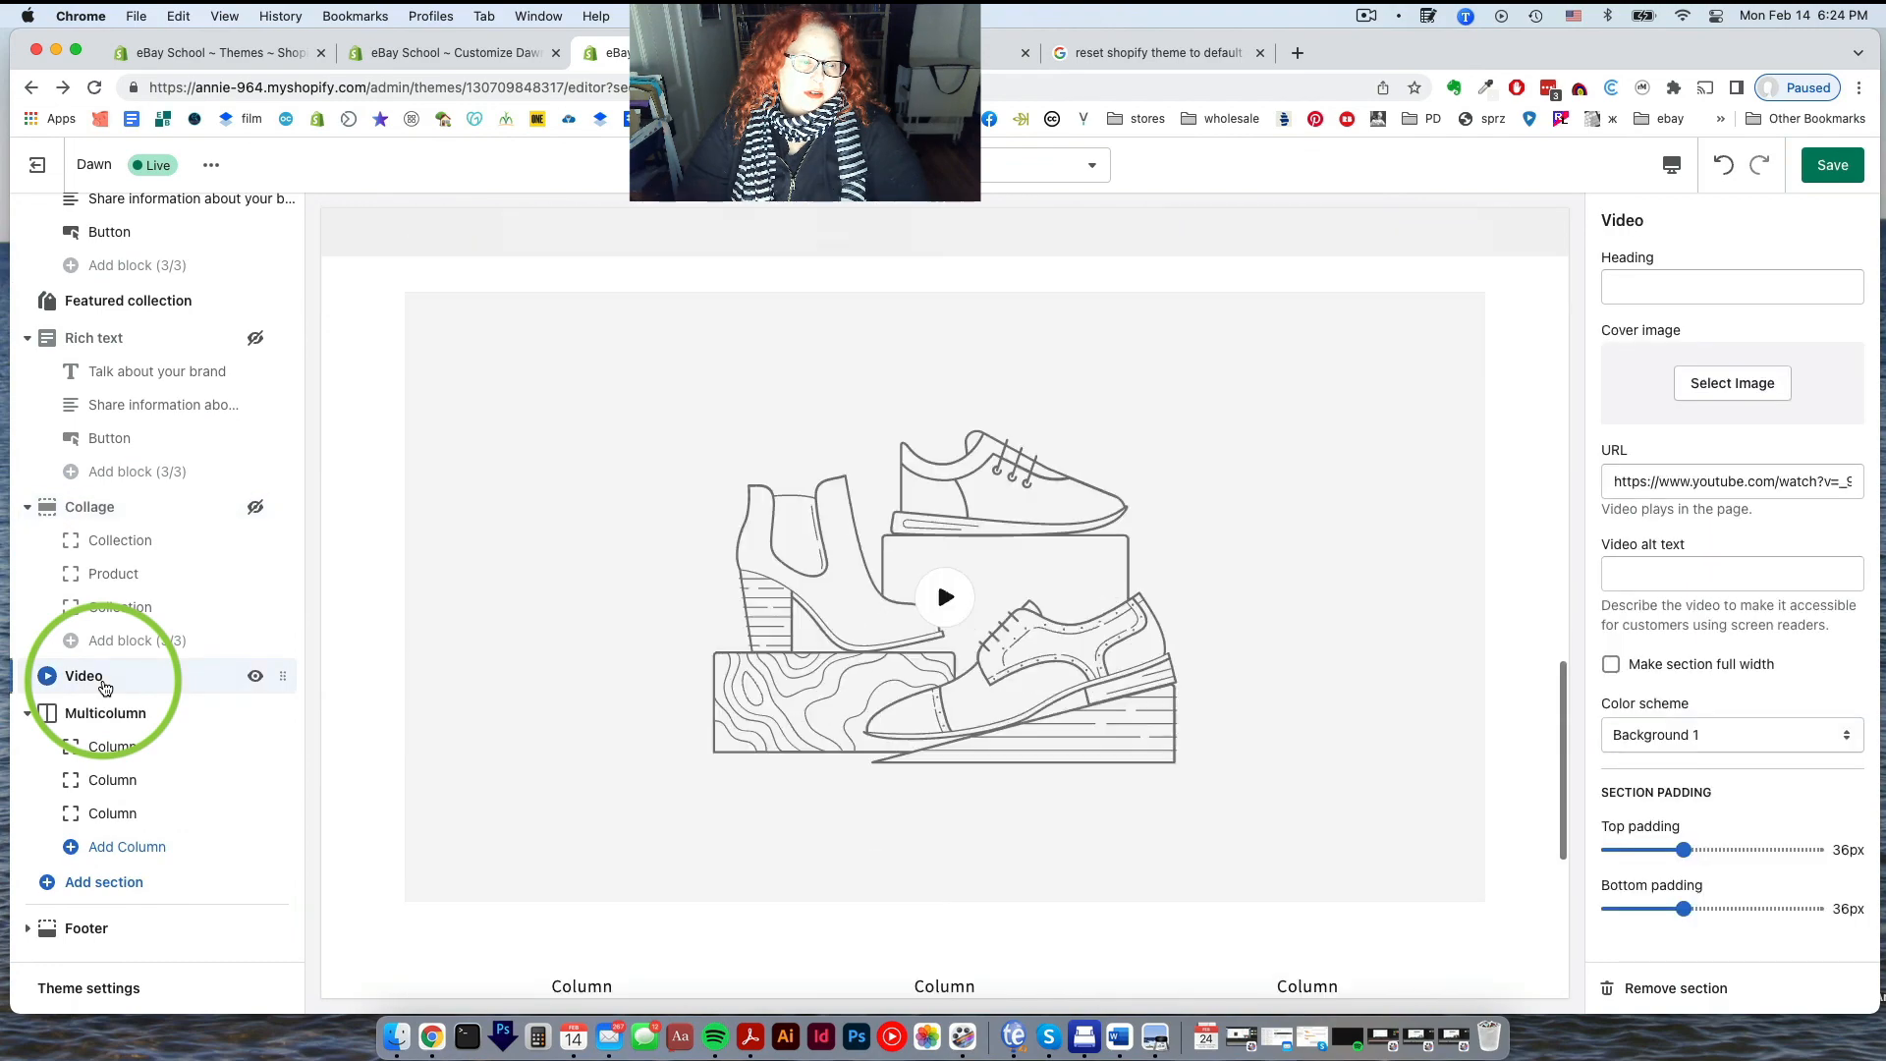
click(256, 676)
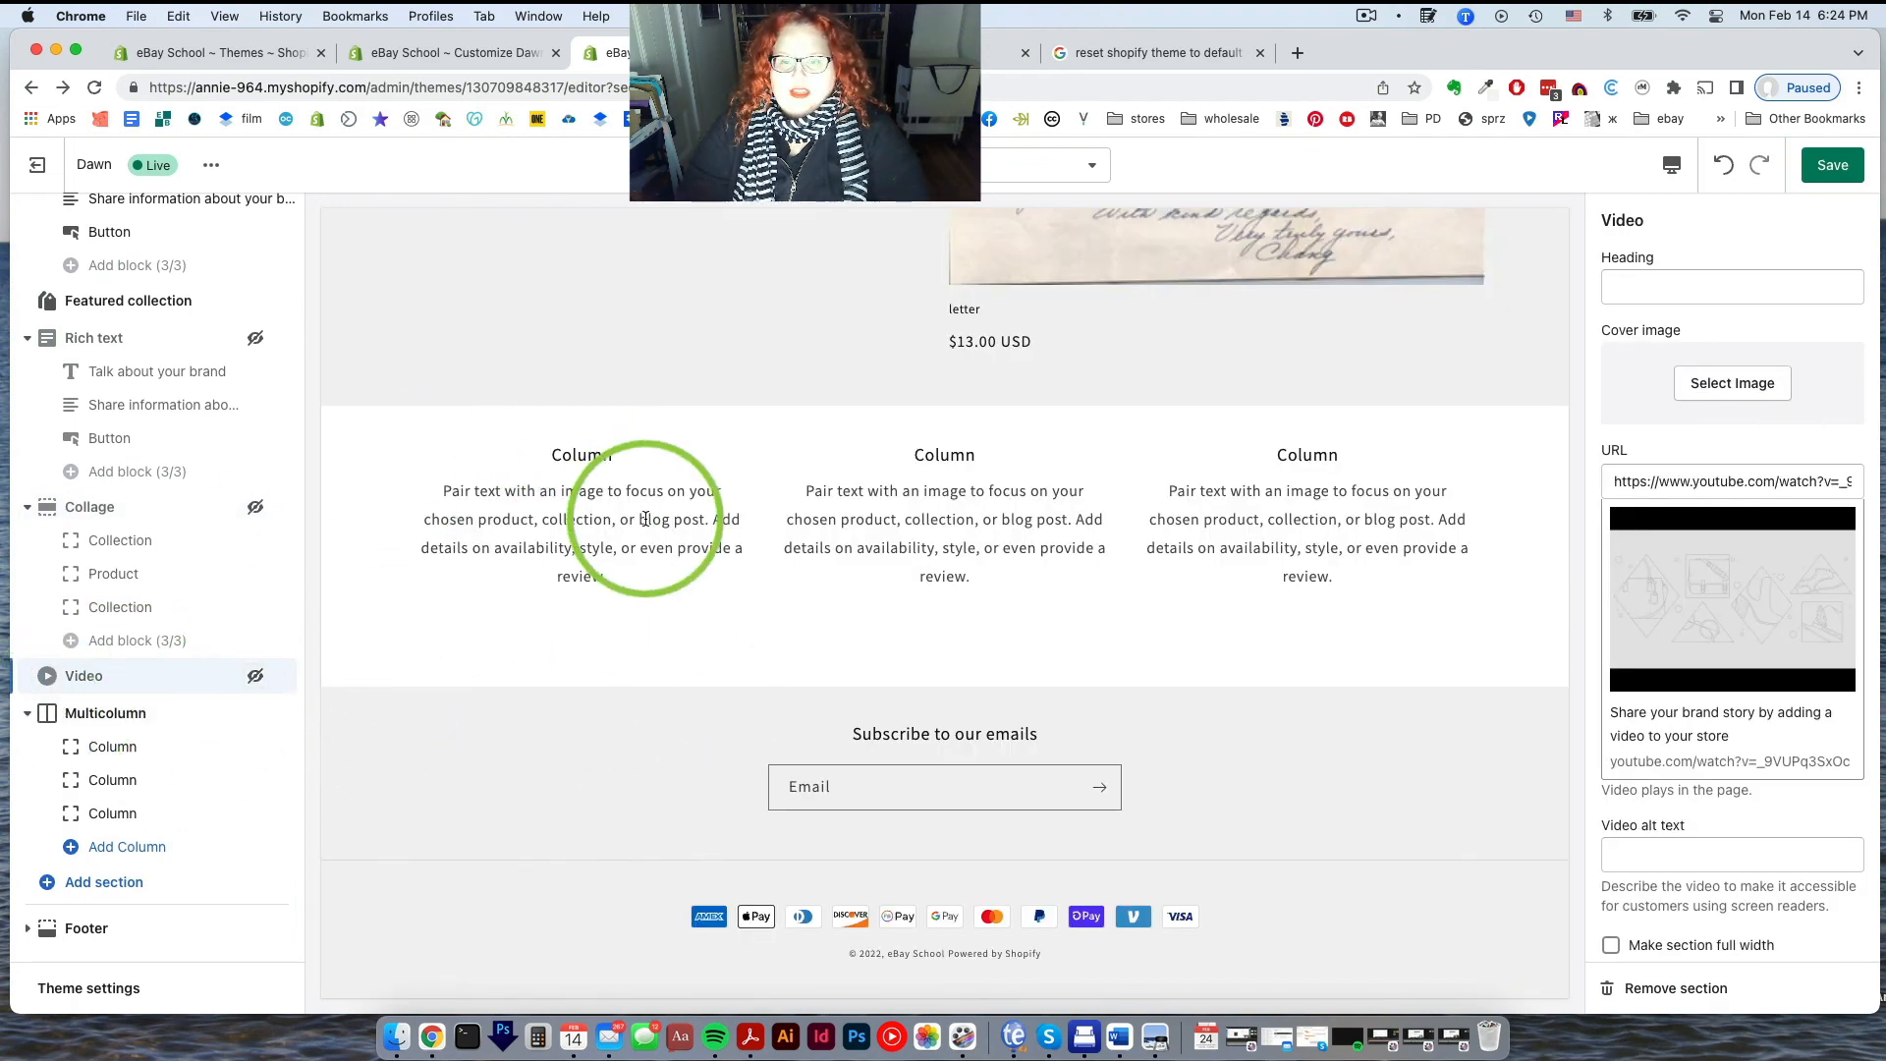
Hide the first column of the Multicolumn section and show it again
click(104, 714)
click(112, 747)
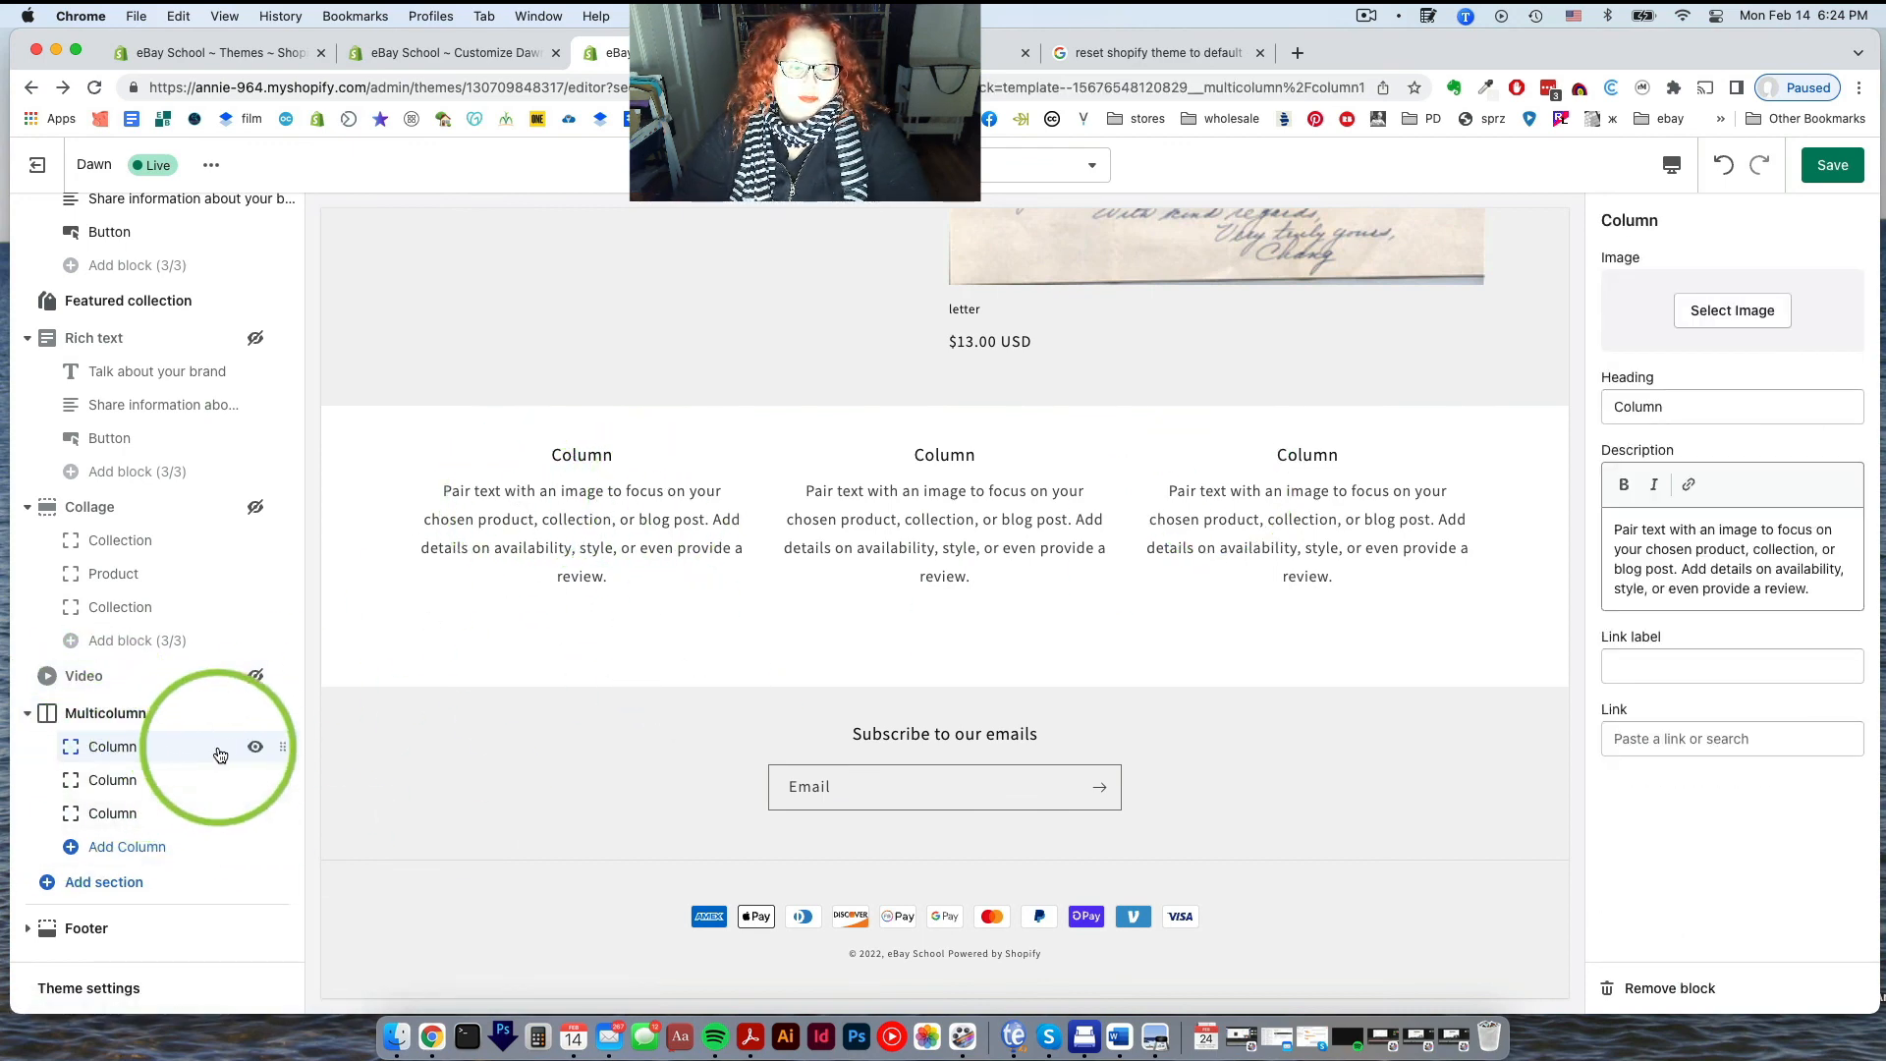
click(254, 747)
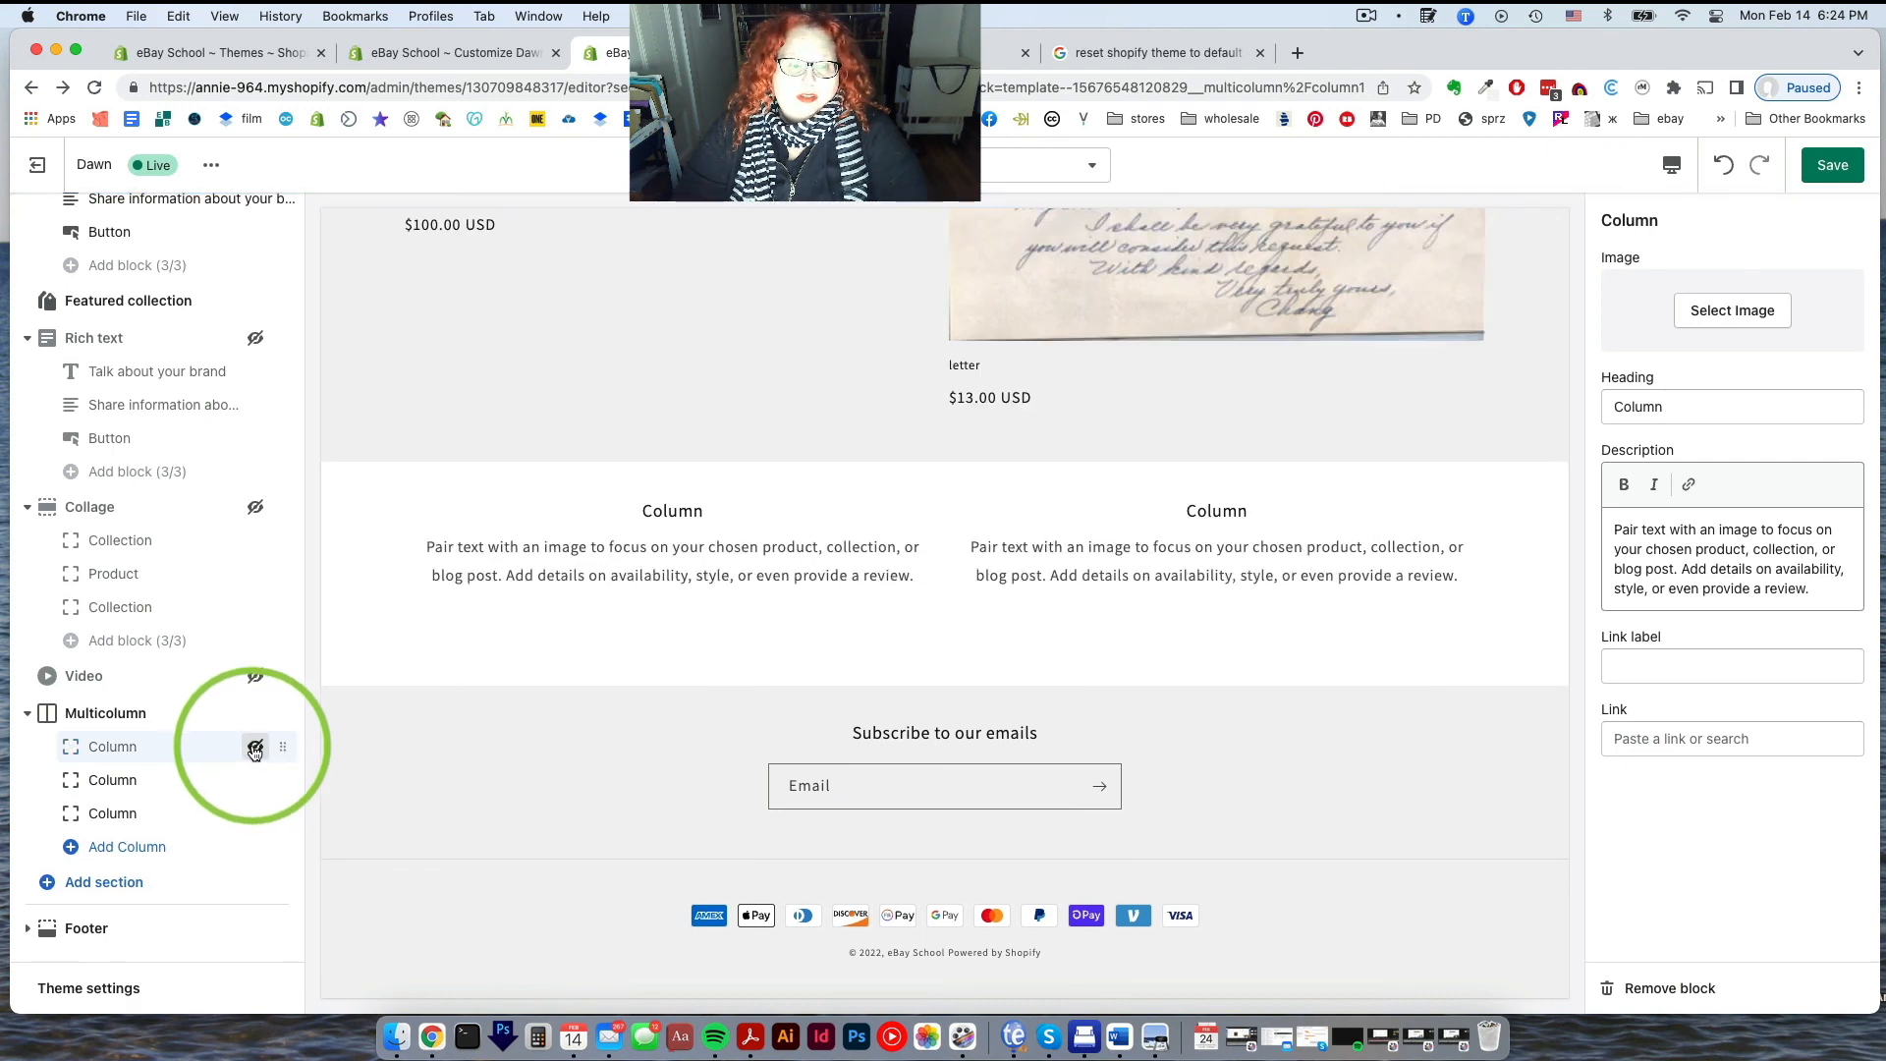
click(254, 749)
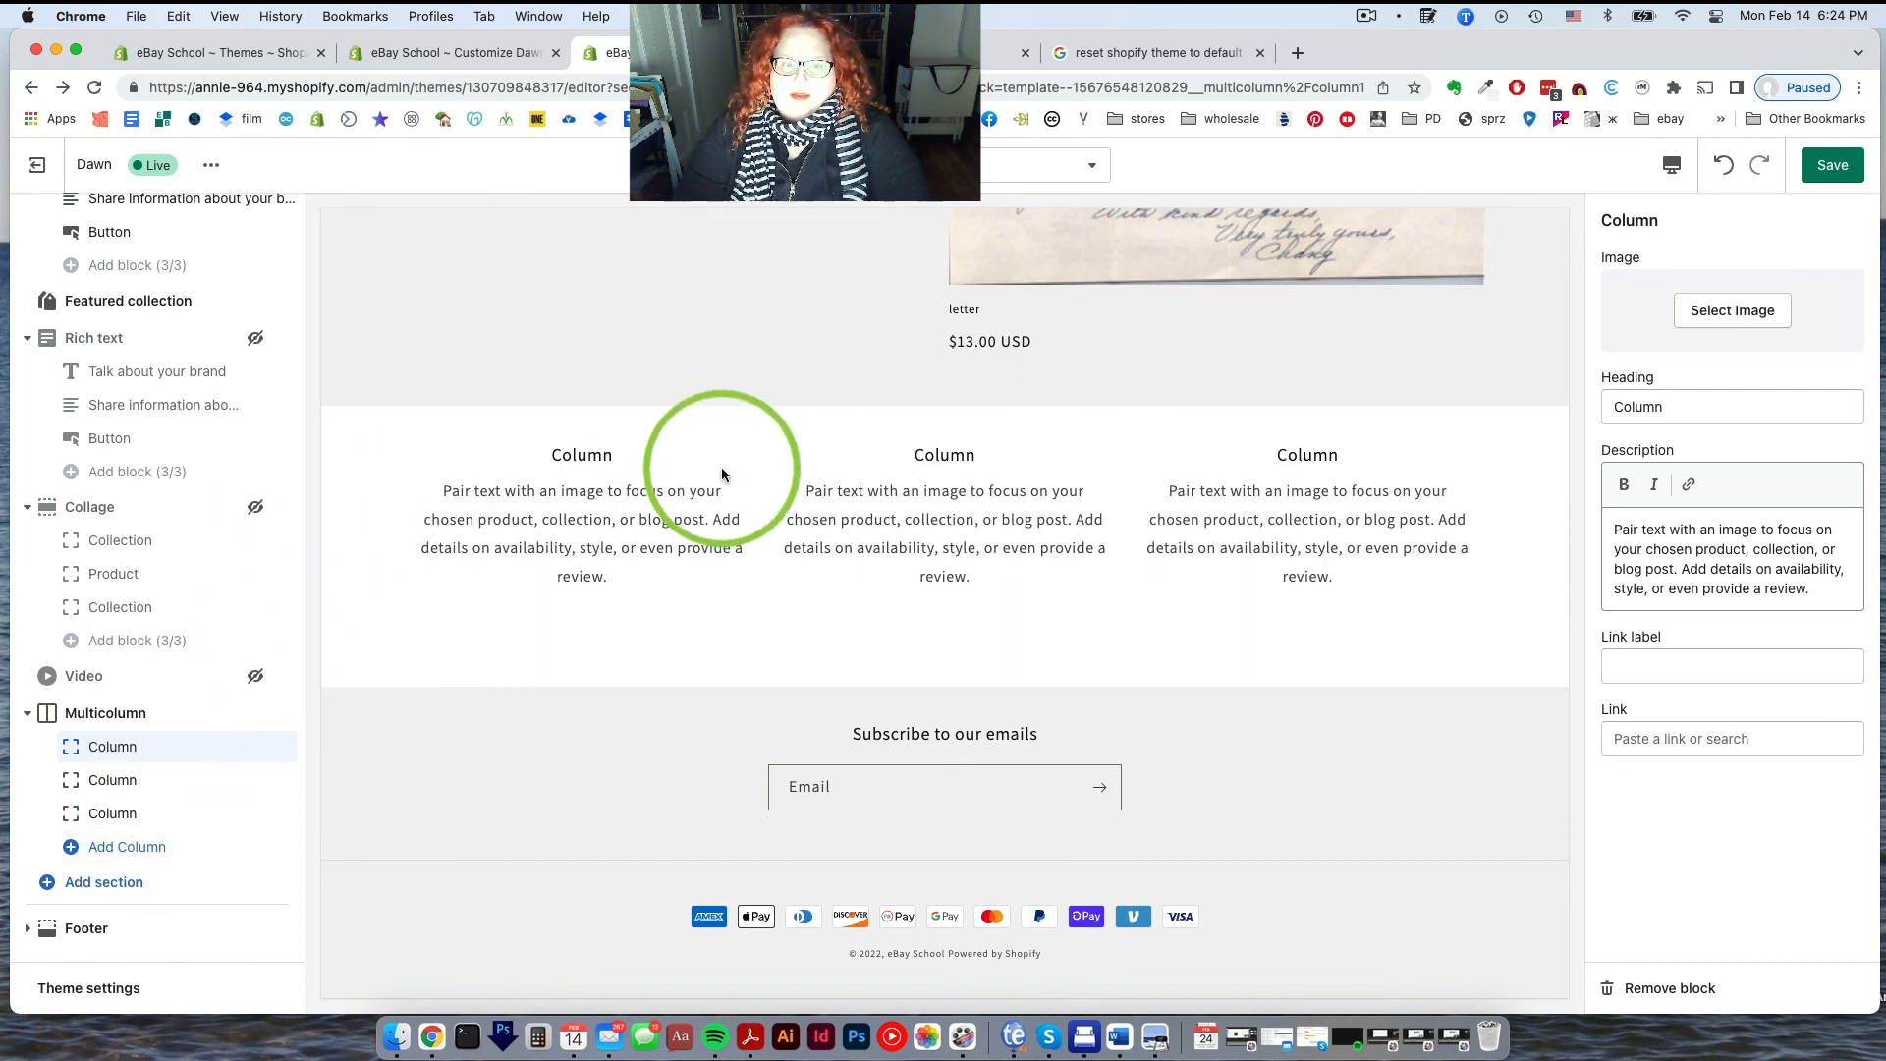
Use the ebayschool logo from the image library as the first column's image in the Multicolumn section
click(1740, 312)
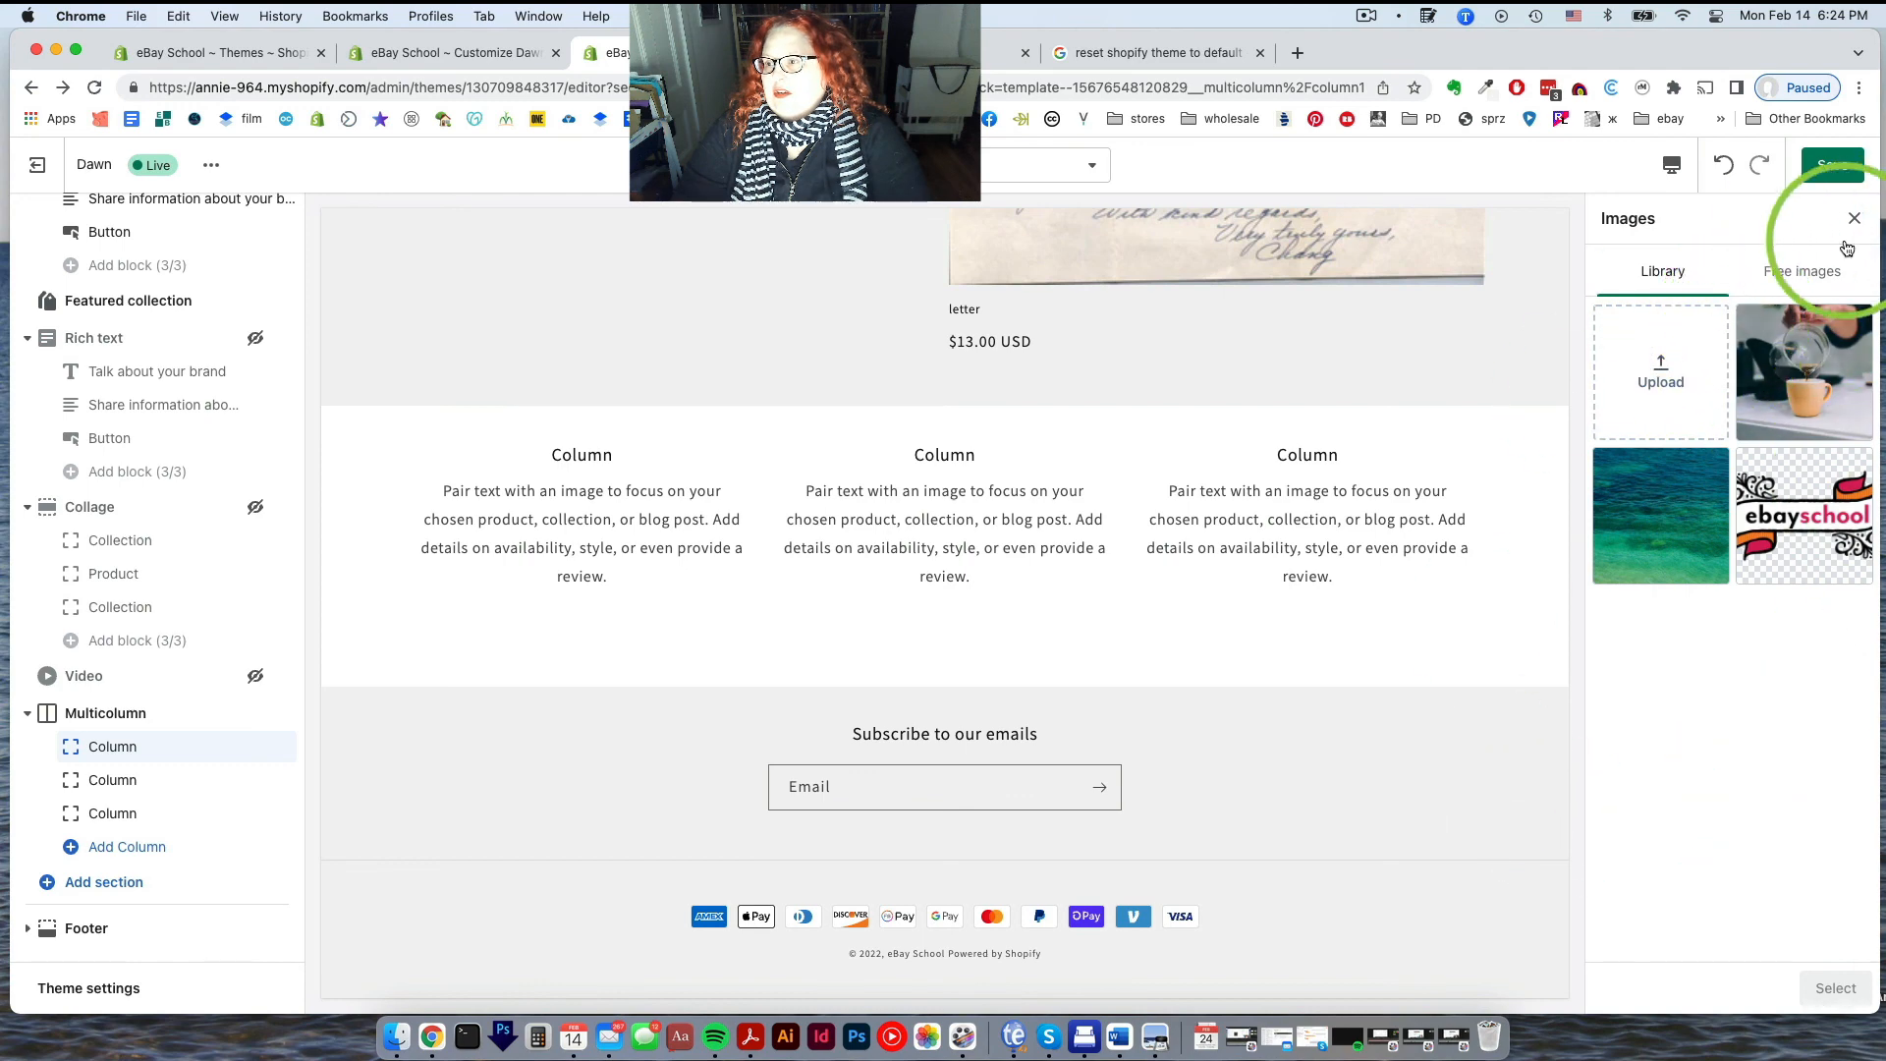
click(1832, 507)
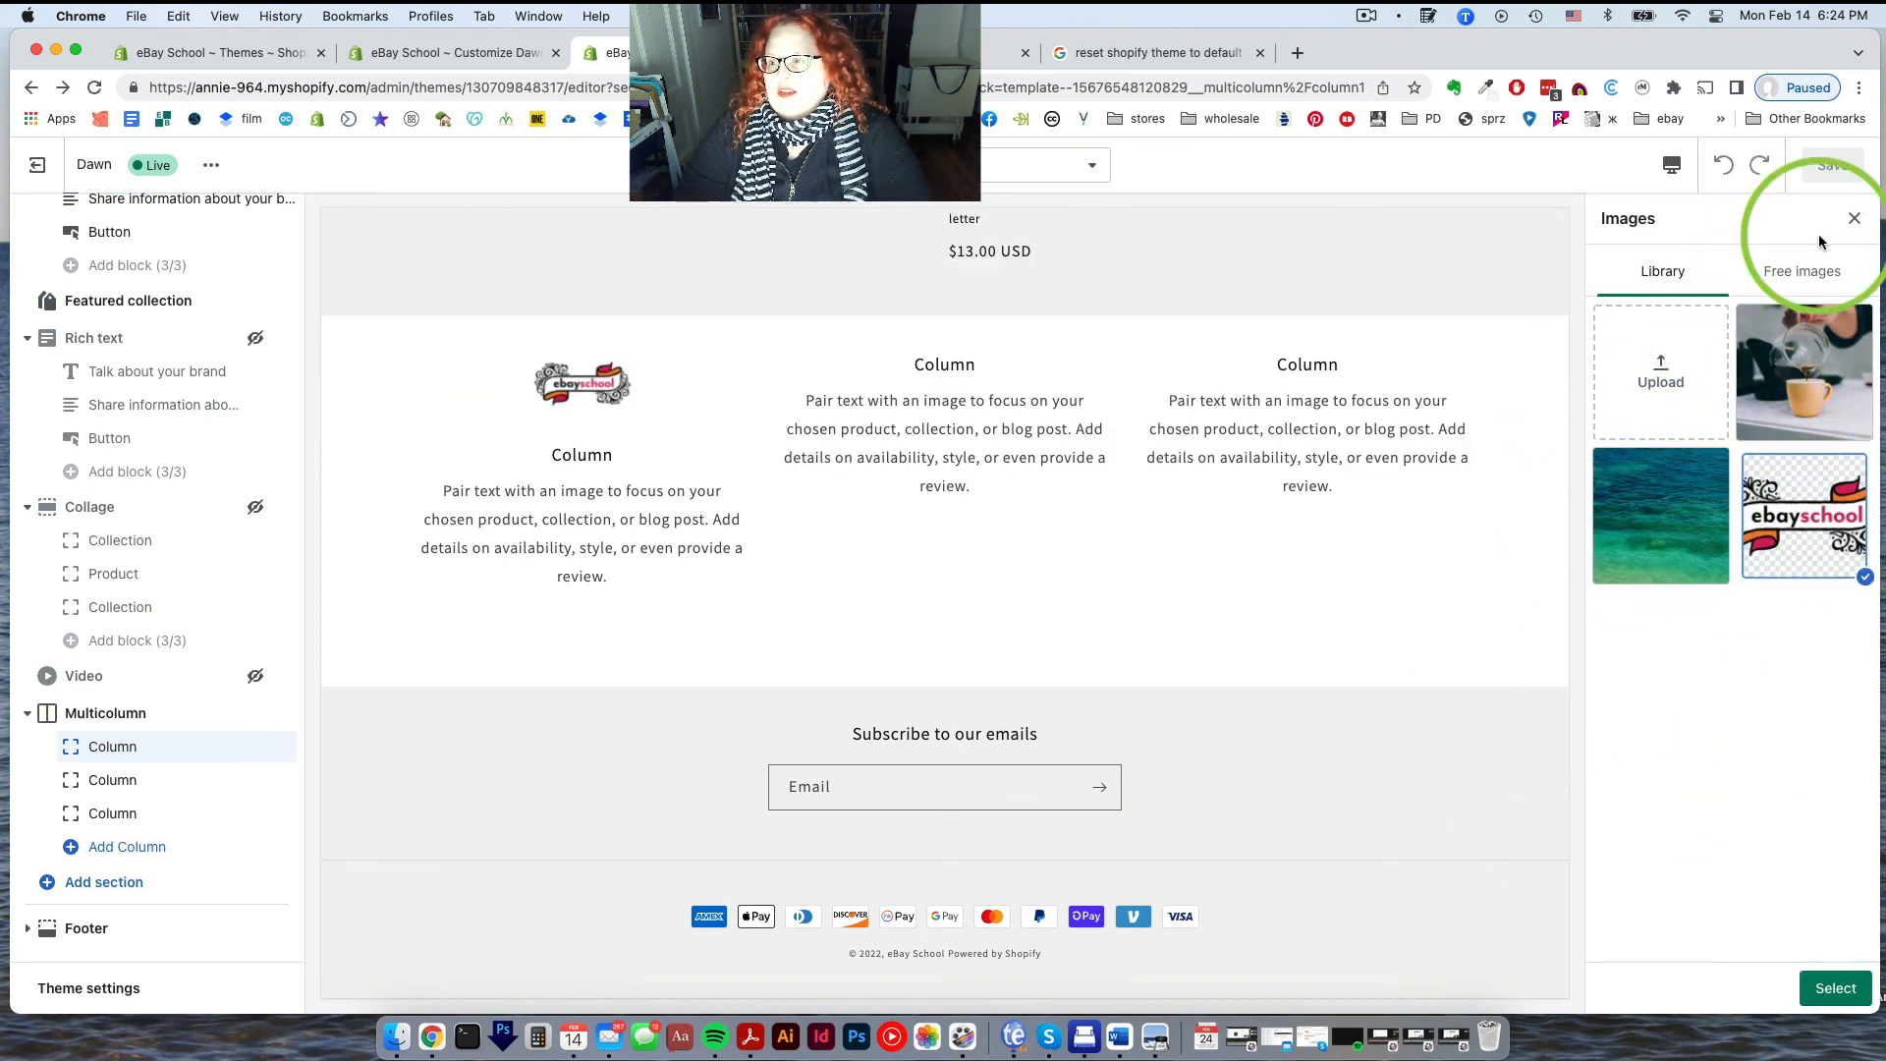
click(1835, 988)
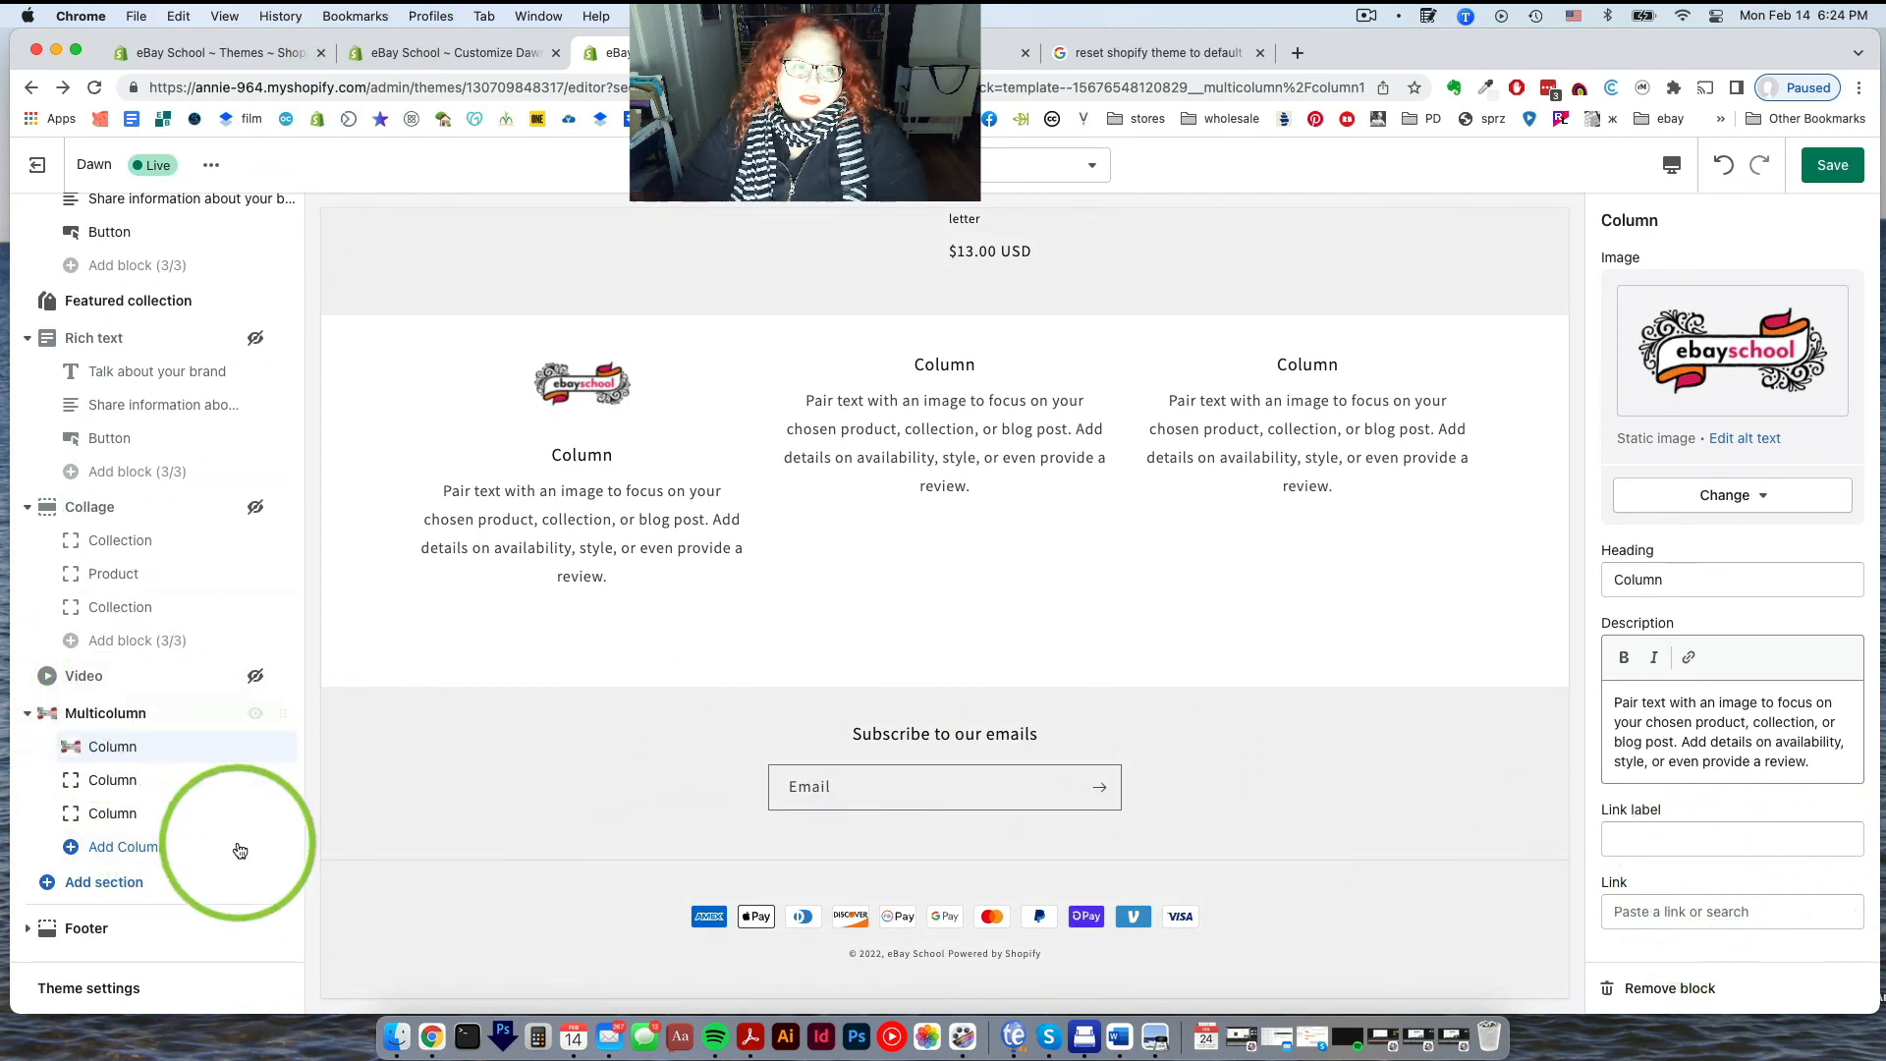
Look through the theme sections that can be added to the home page, and hide the Featured collection section
click(98, 882)
scroll(125, 514, down, 3)
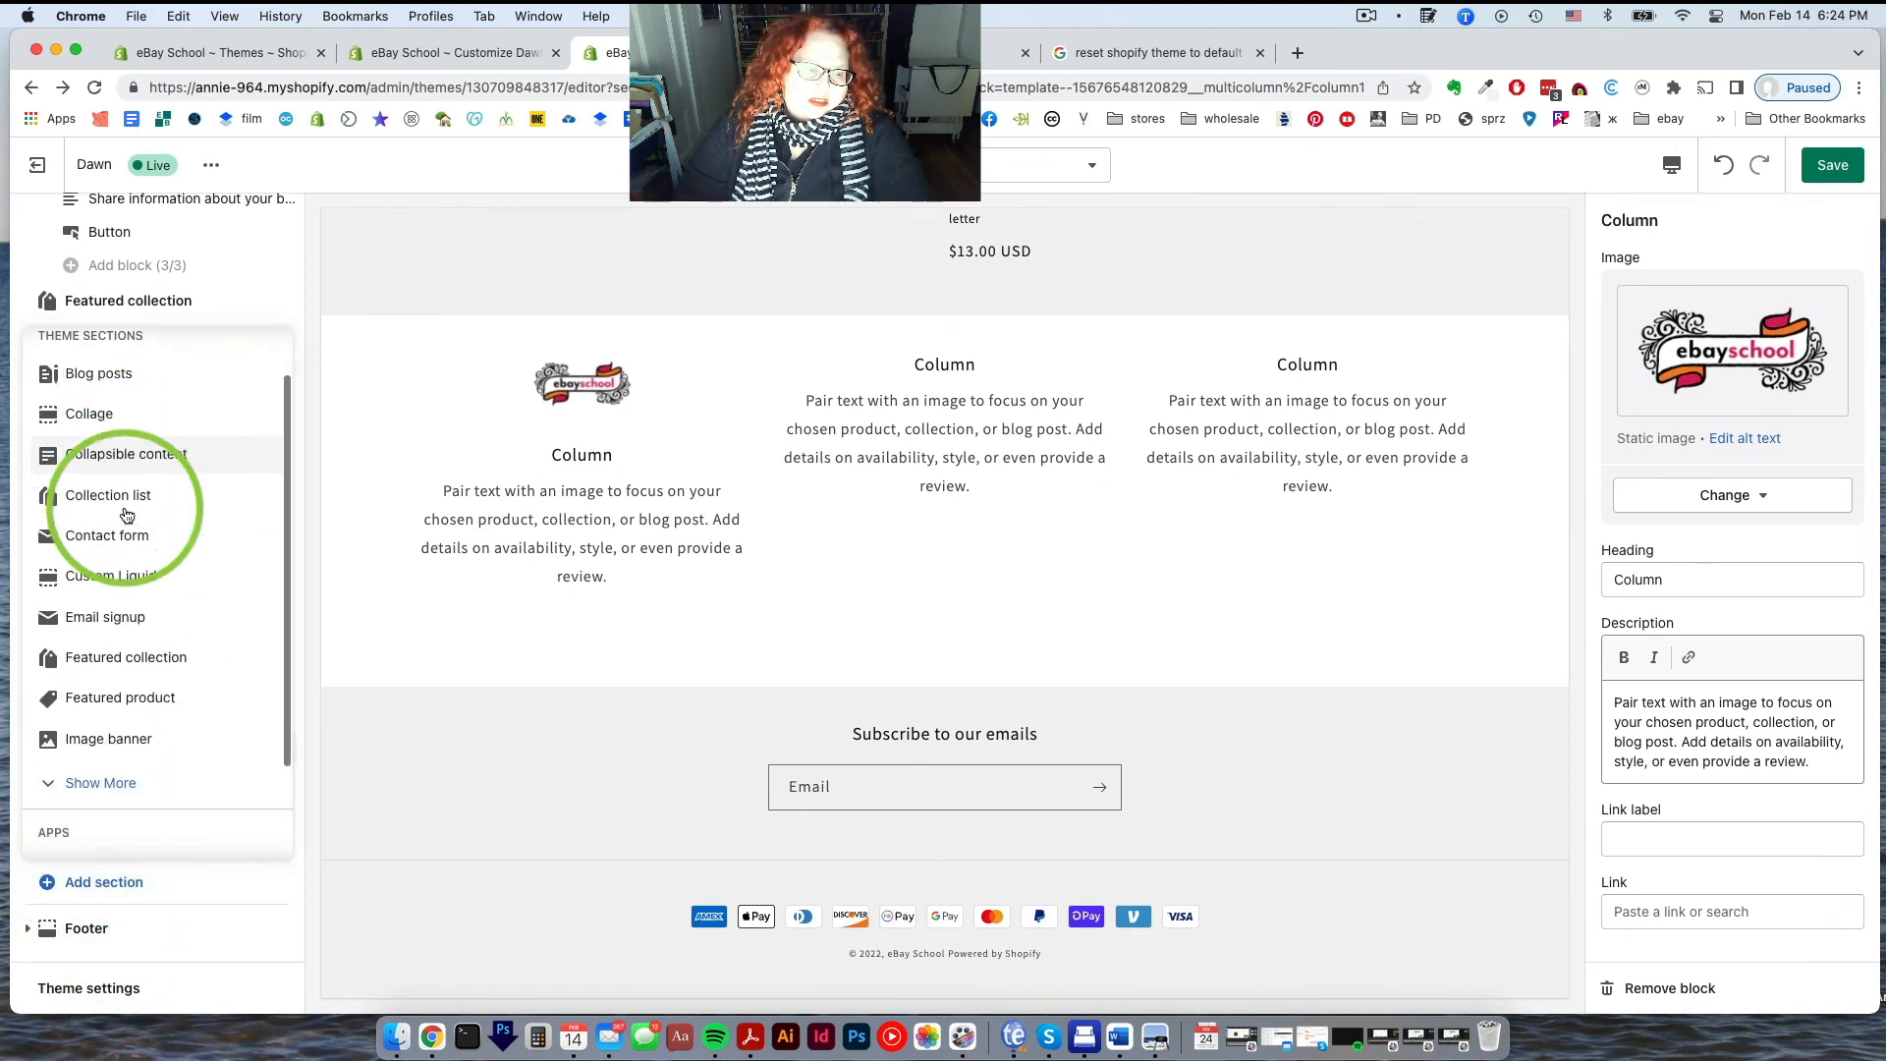
scroll(126, 514, up, 3)
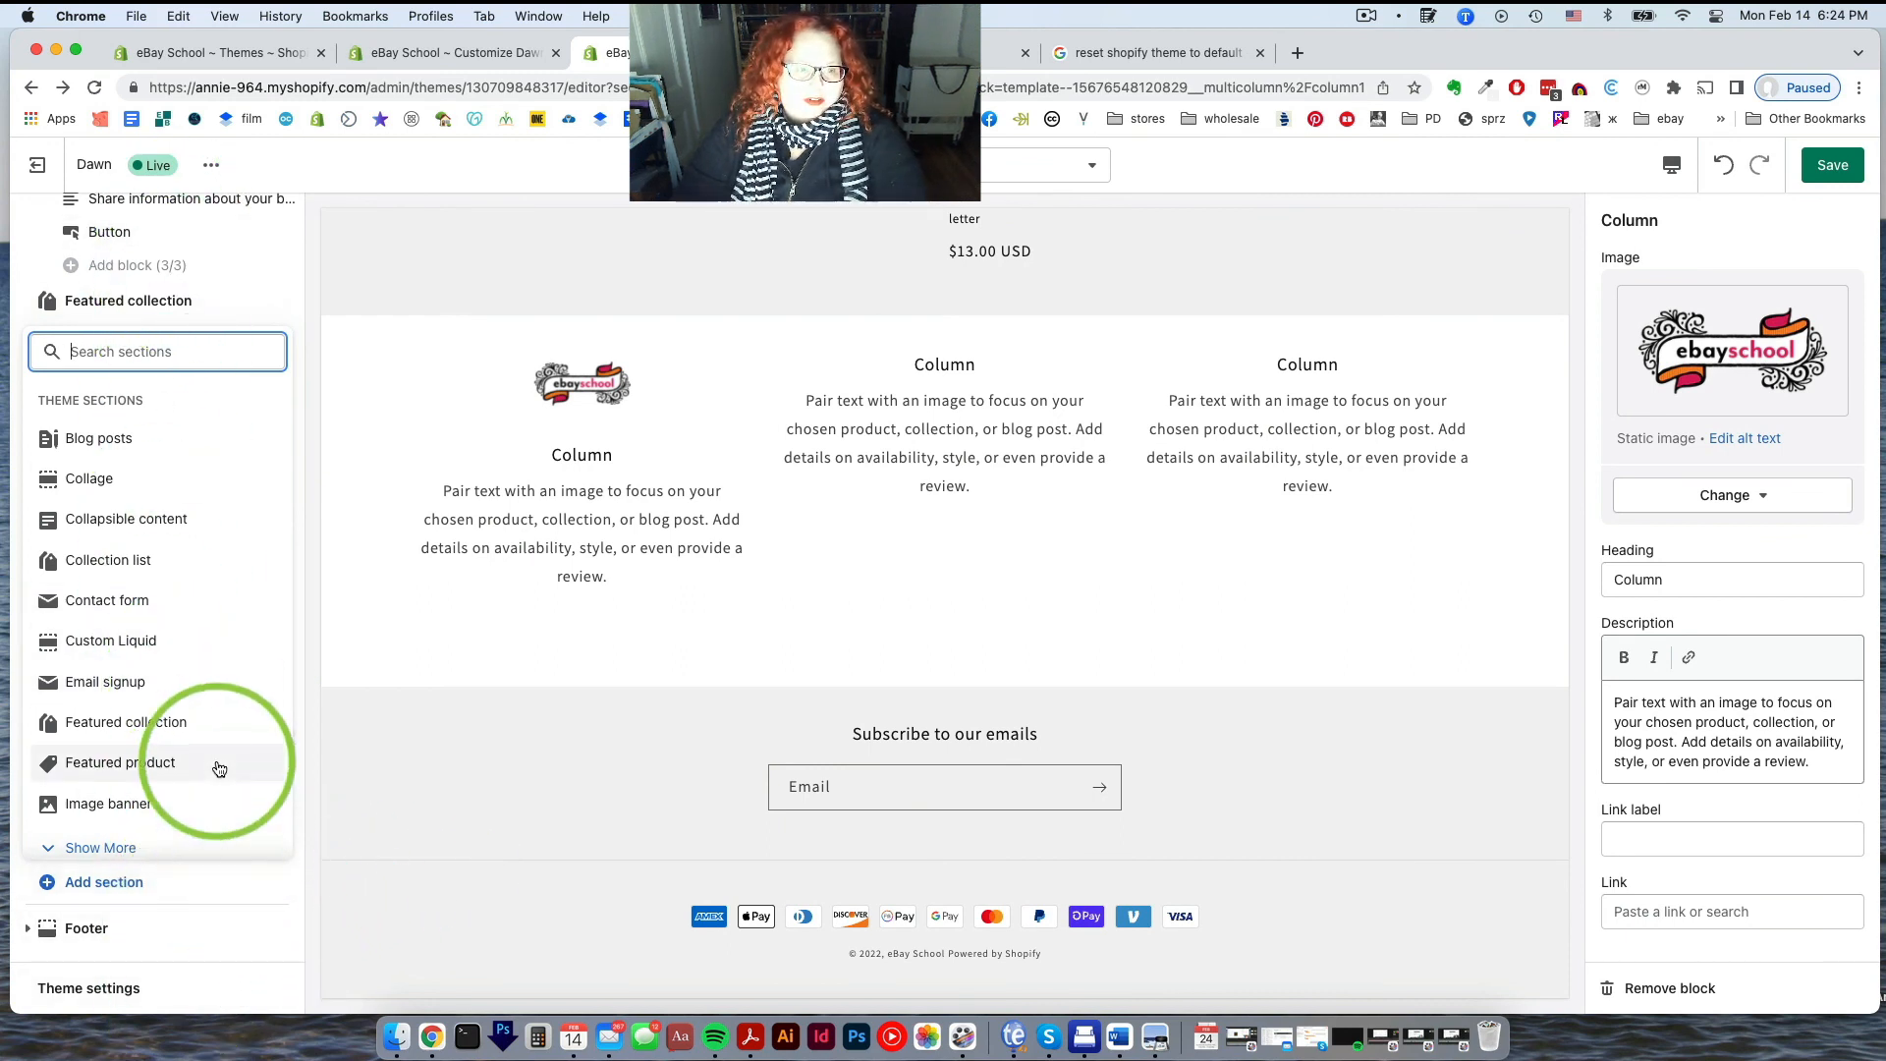
click(255, 297)
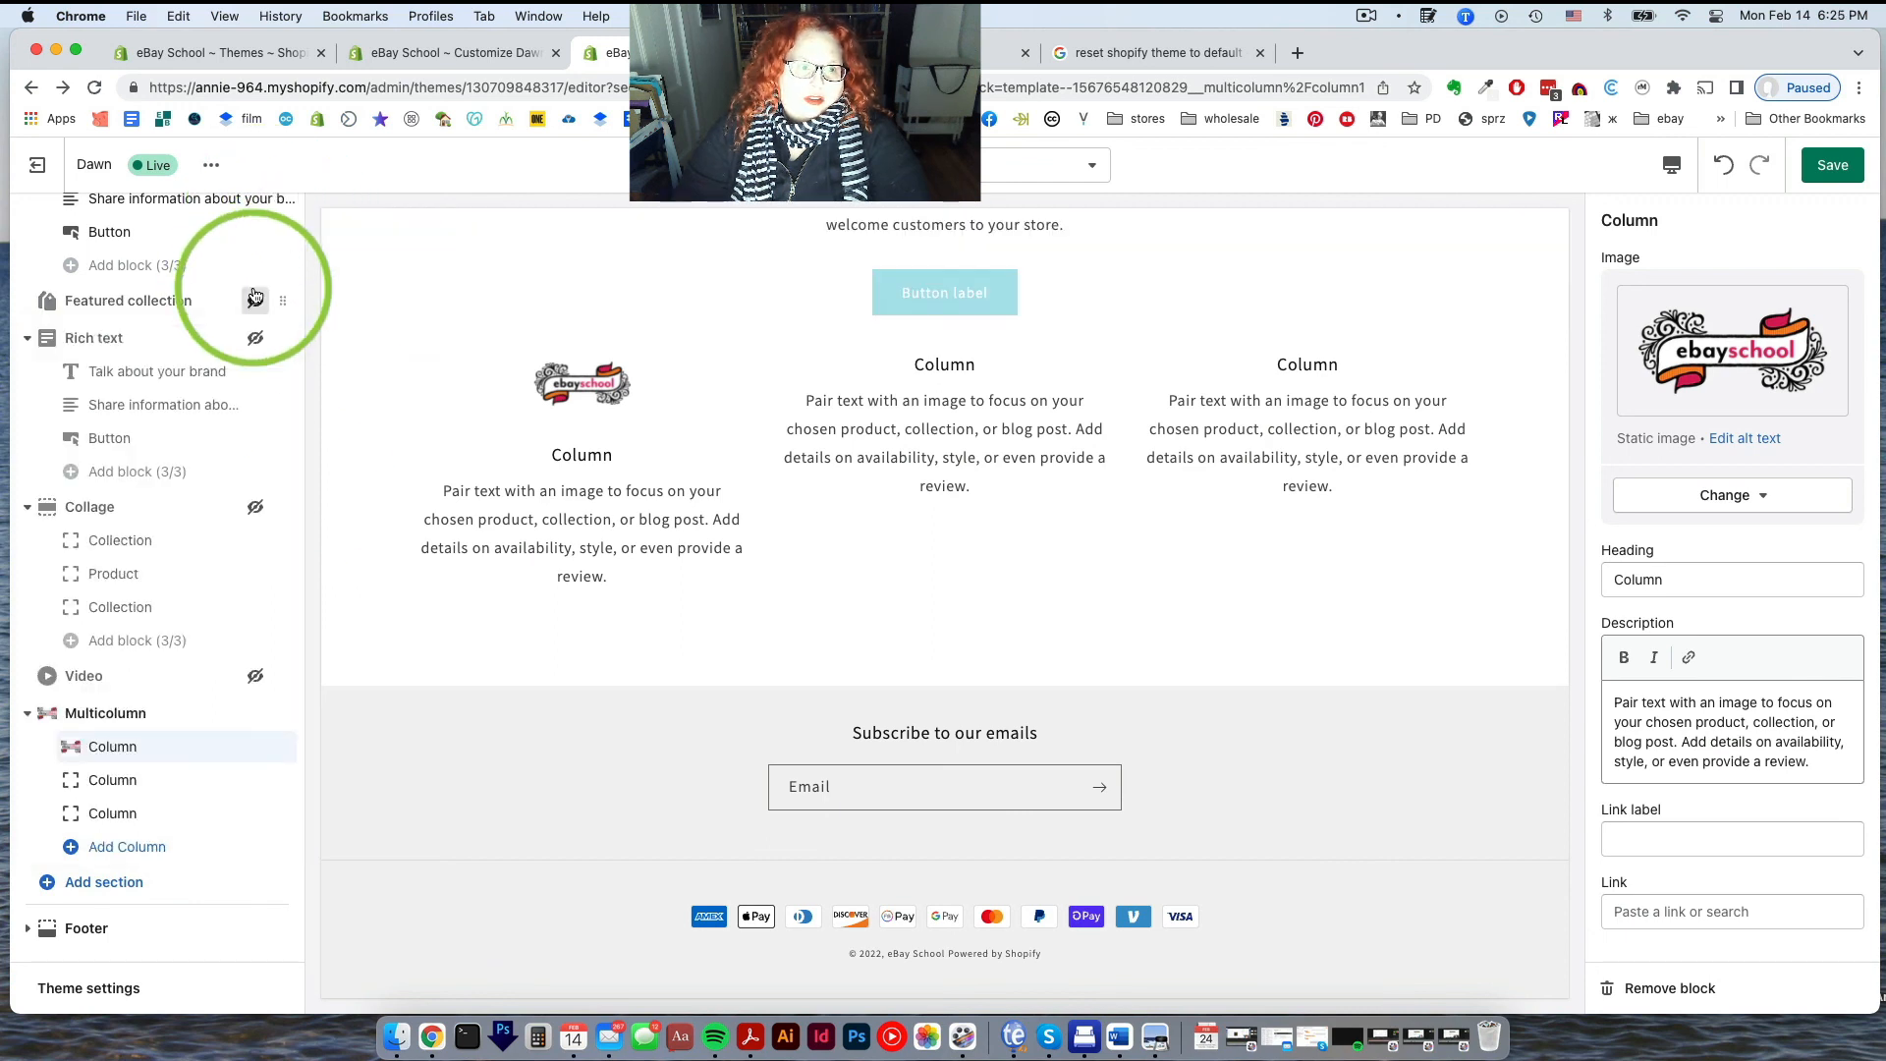
Open the Footer section, show its Quick links, Info and Our mission blocks, and hide all three again
click(80, 930)
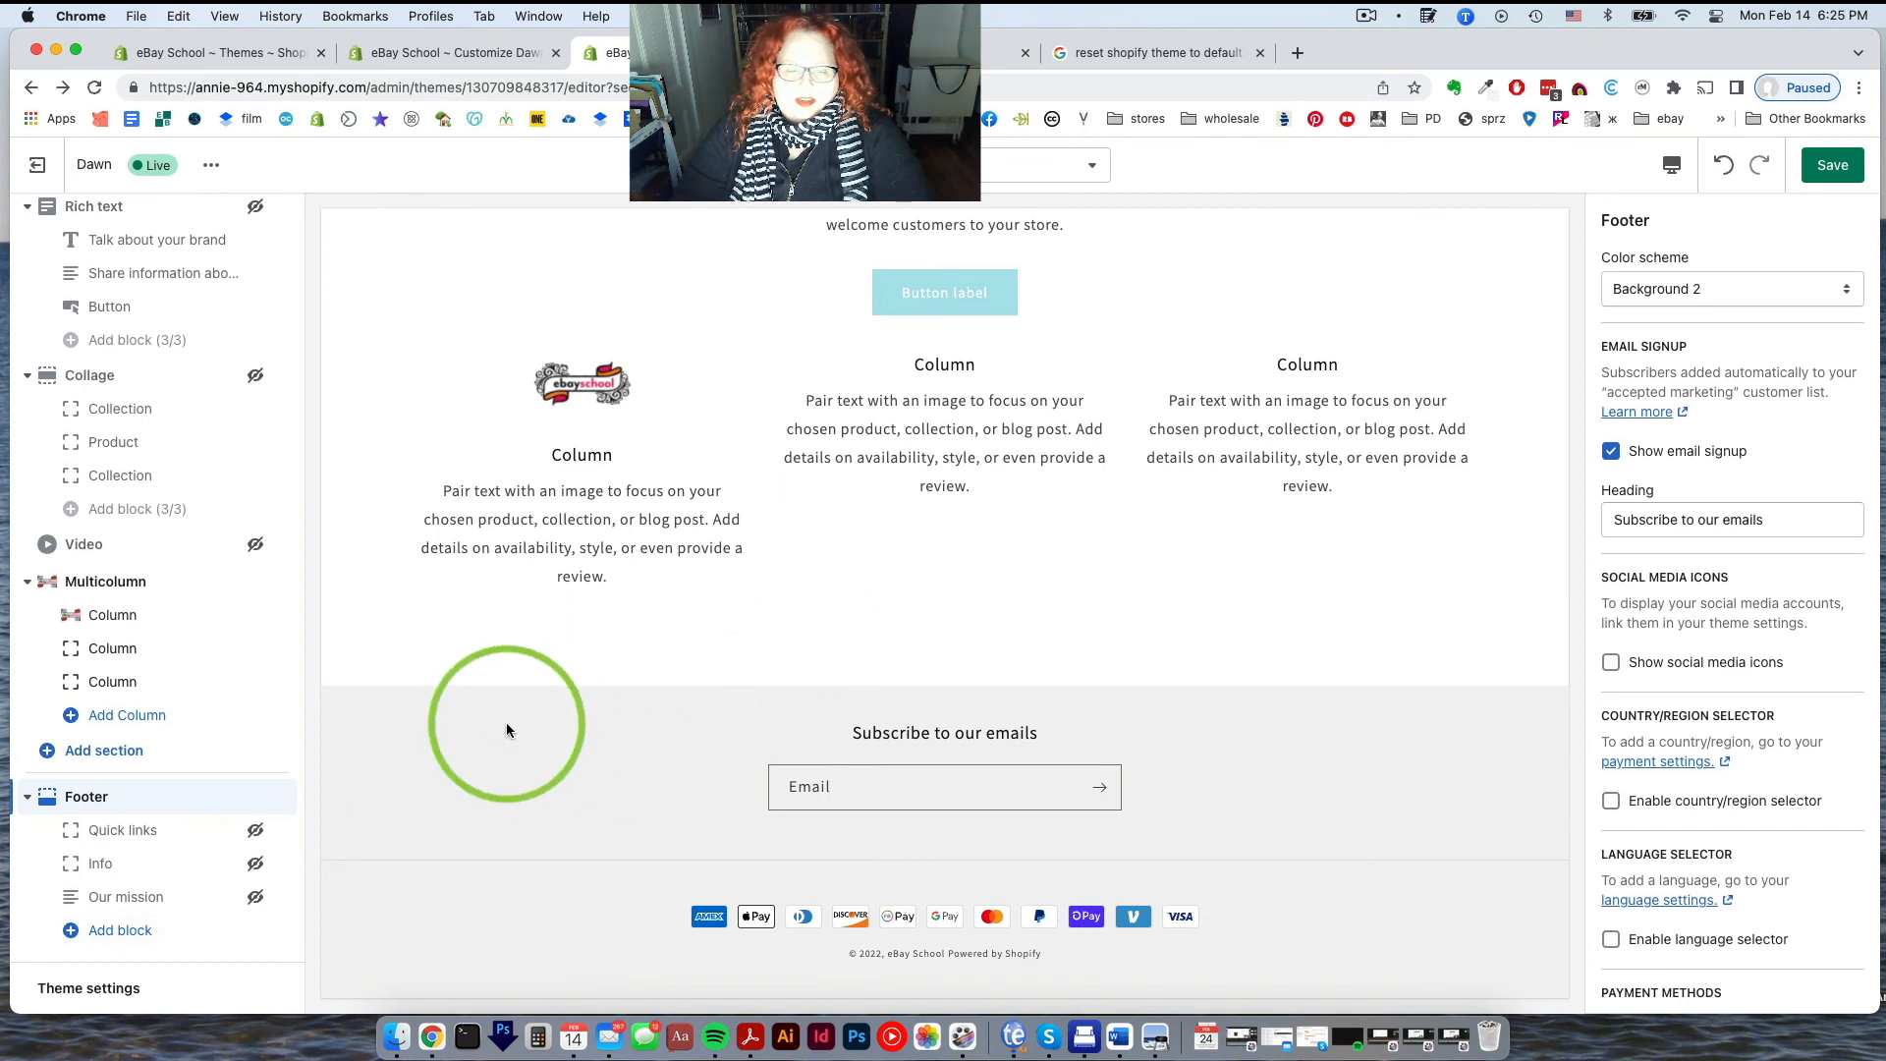
click(255, 830)
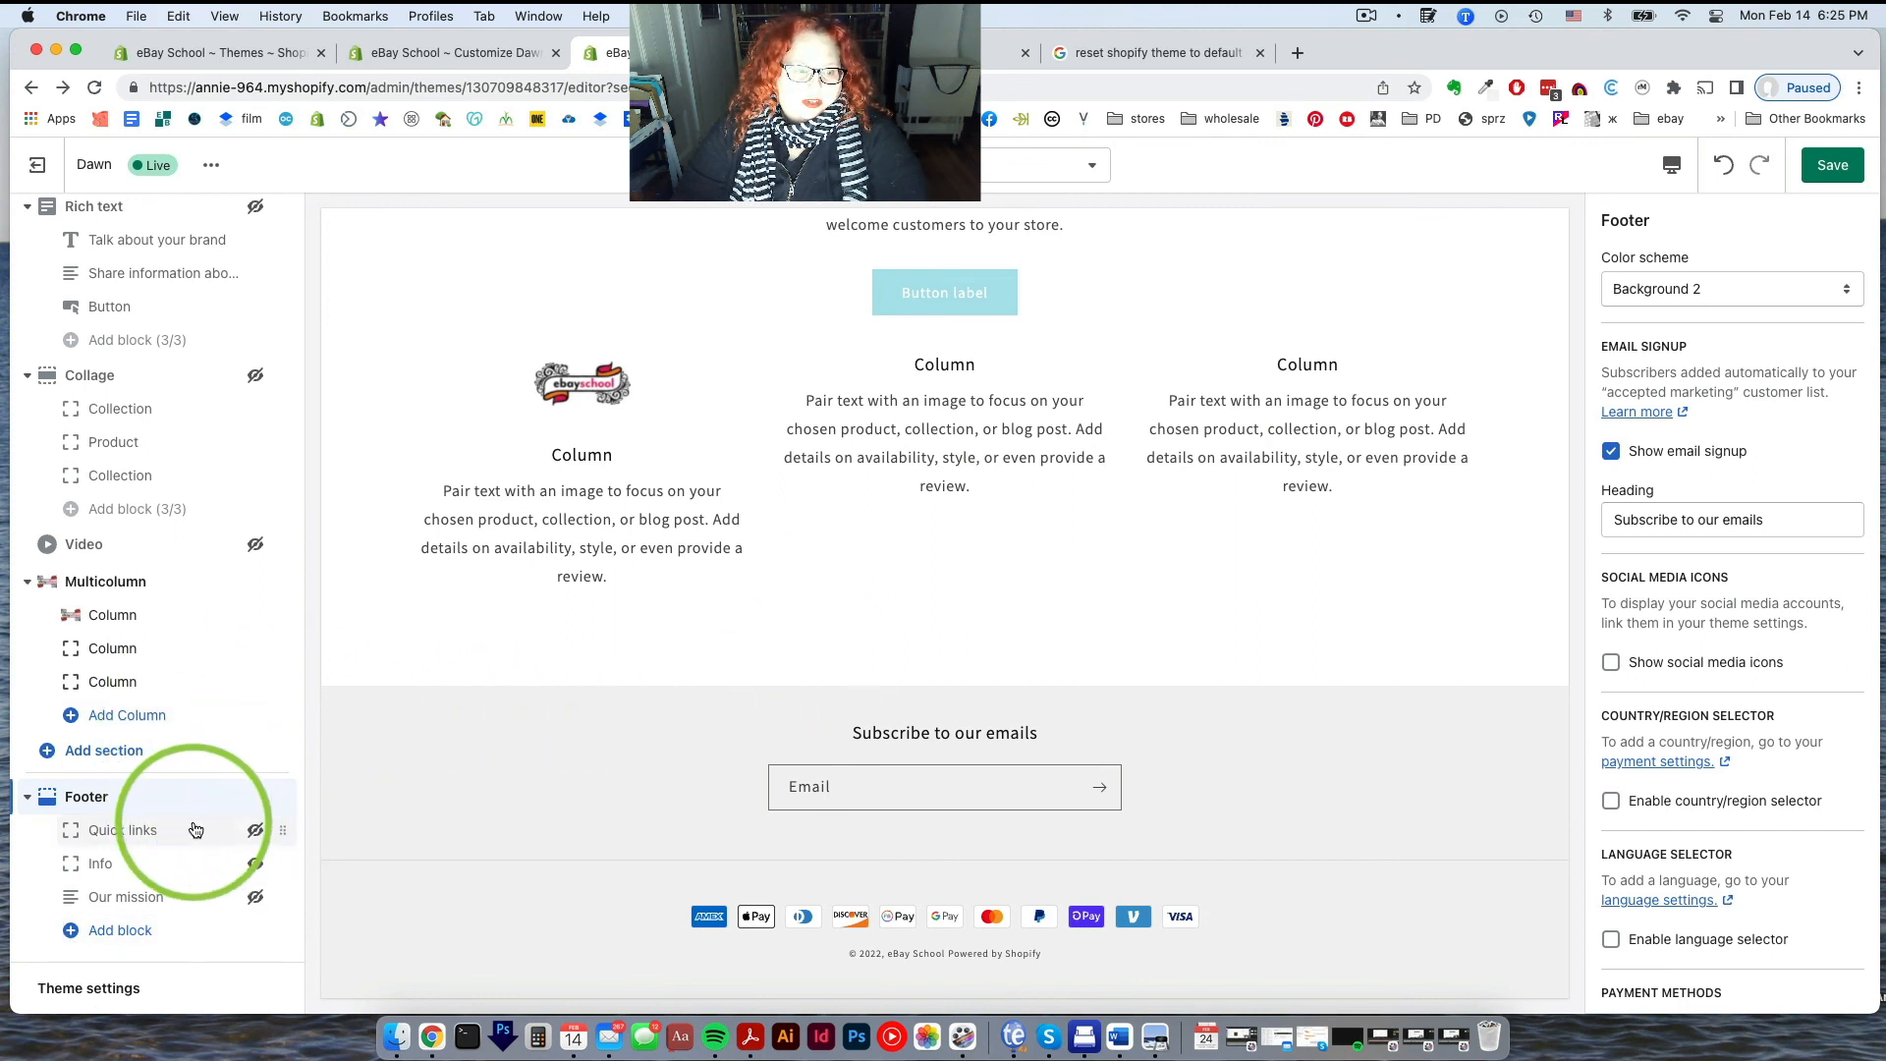
click(256, 864)
click(255, 897)
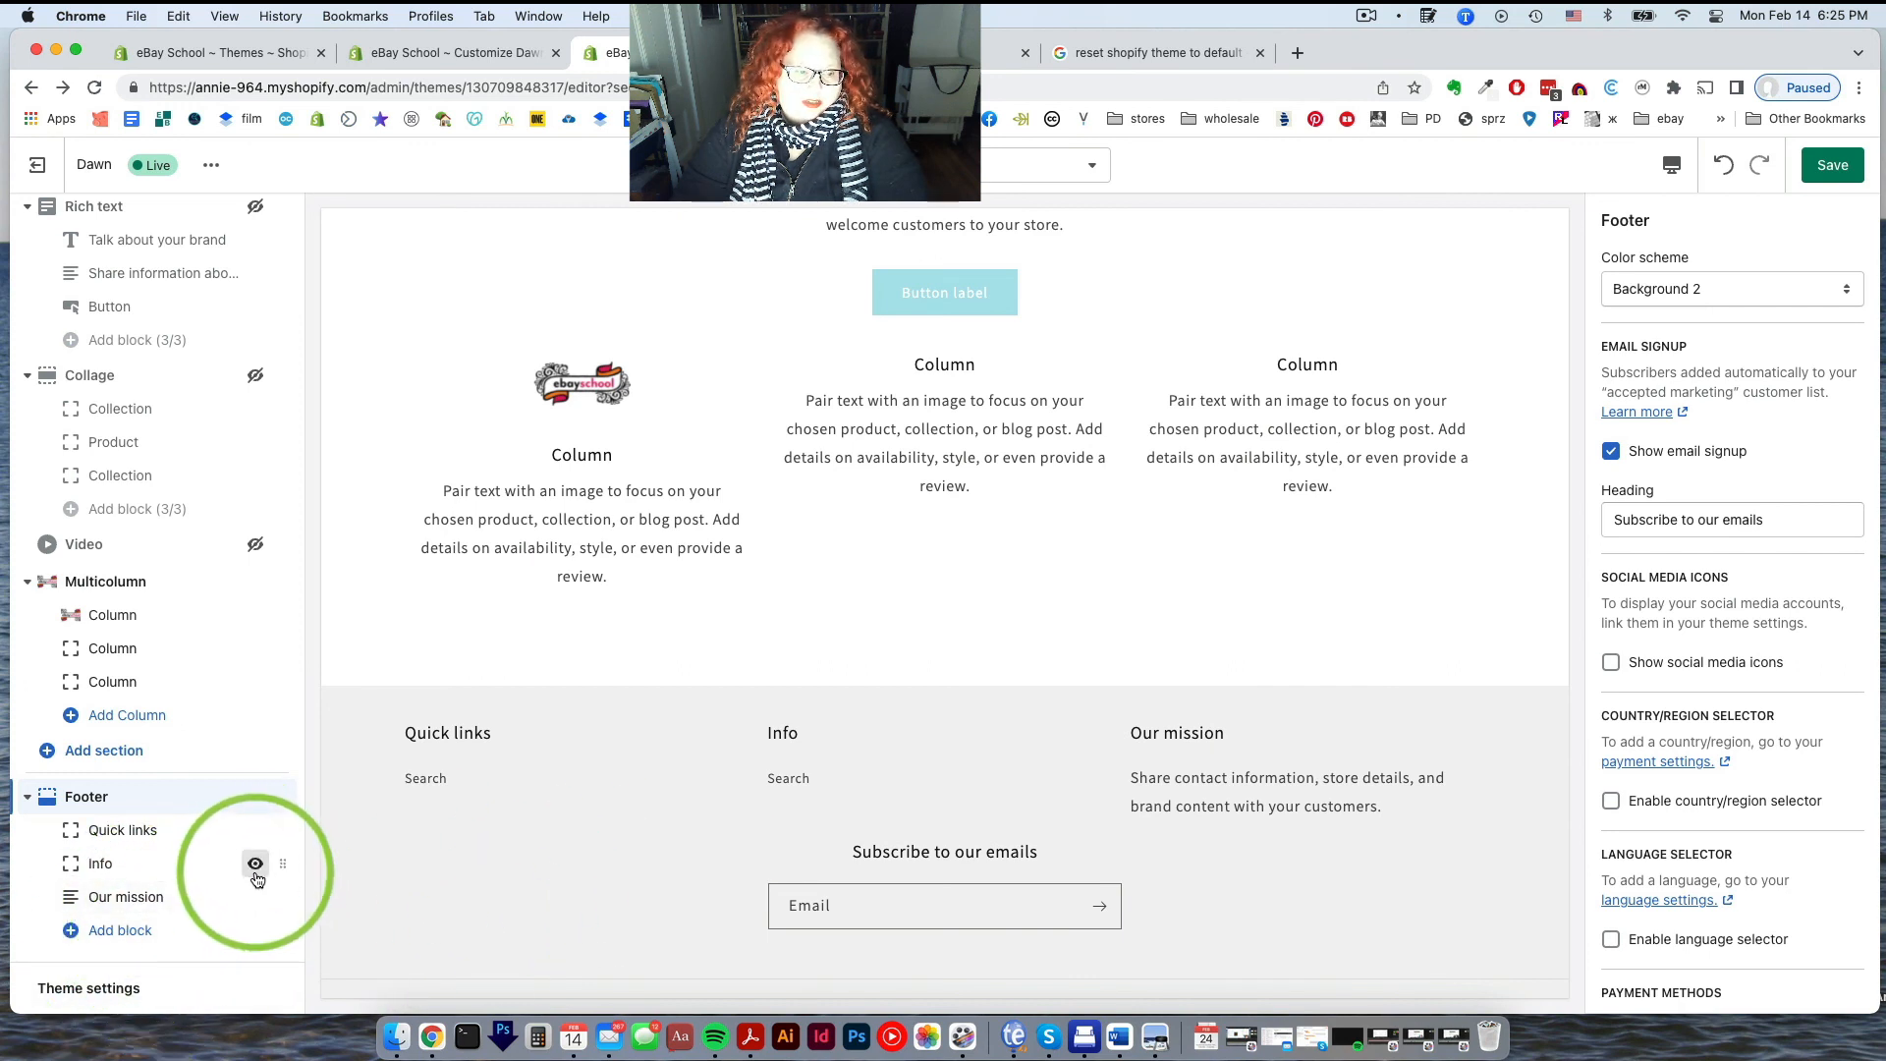
click(254, 868)
click(257, 896)
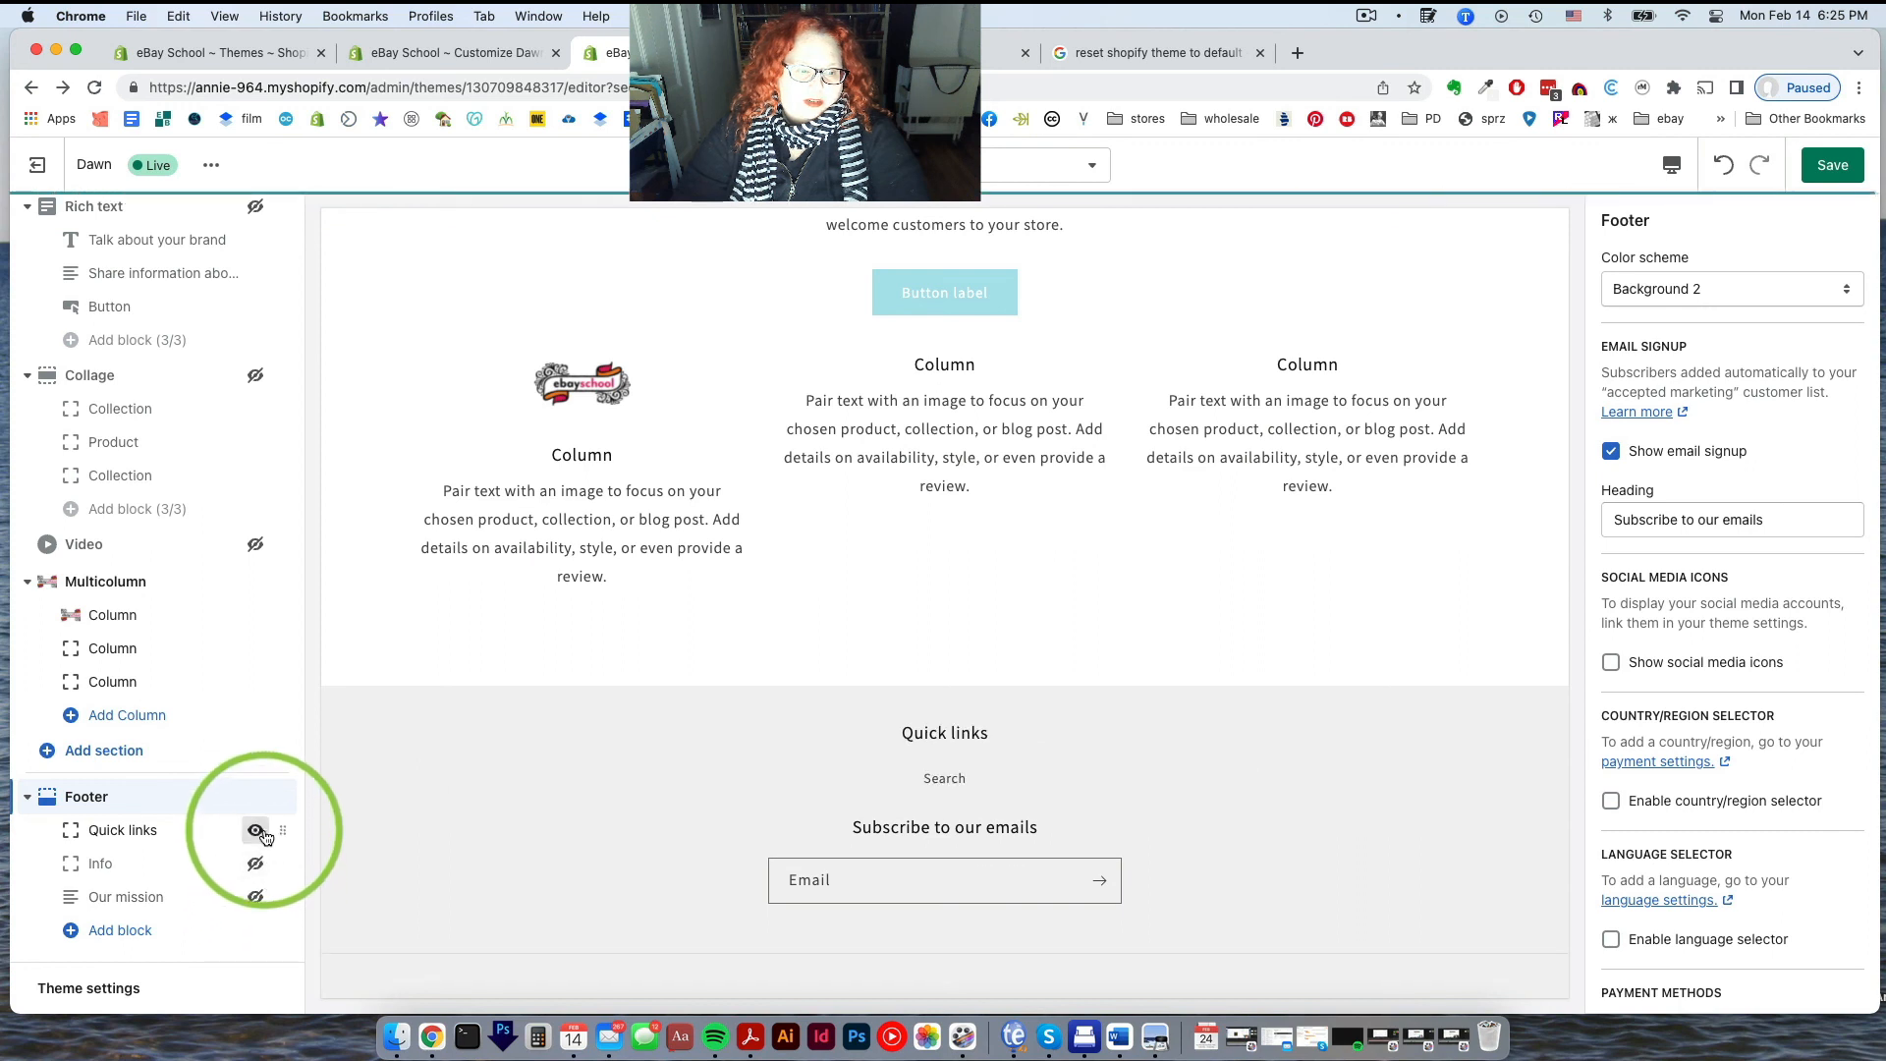
click(258, 831)
scroll(108, 972, up, 3)
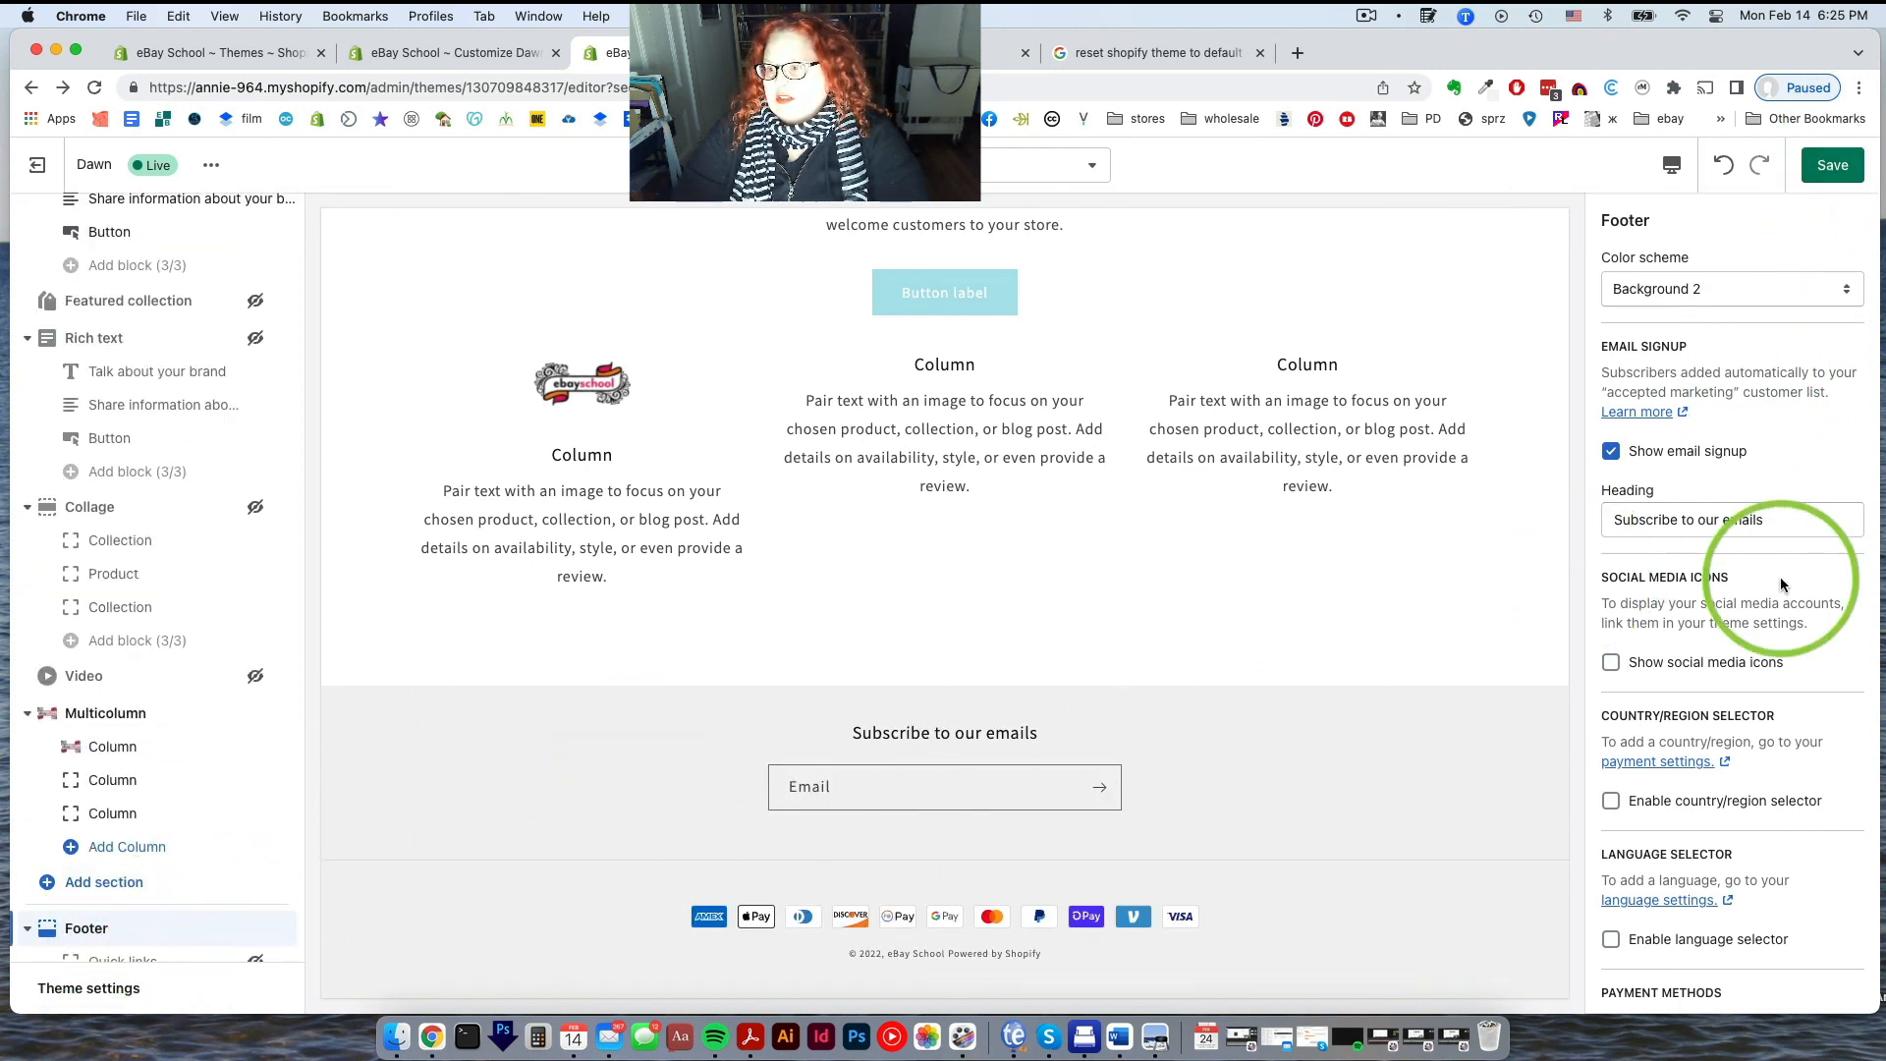
scroll(1781, 584, down, 1)
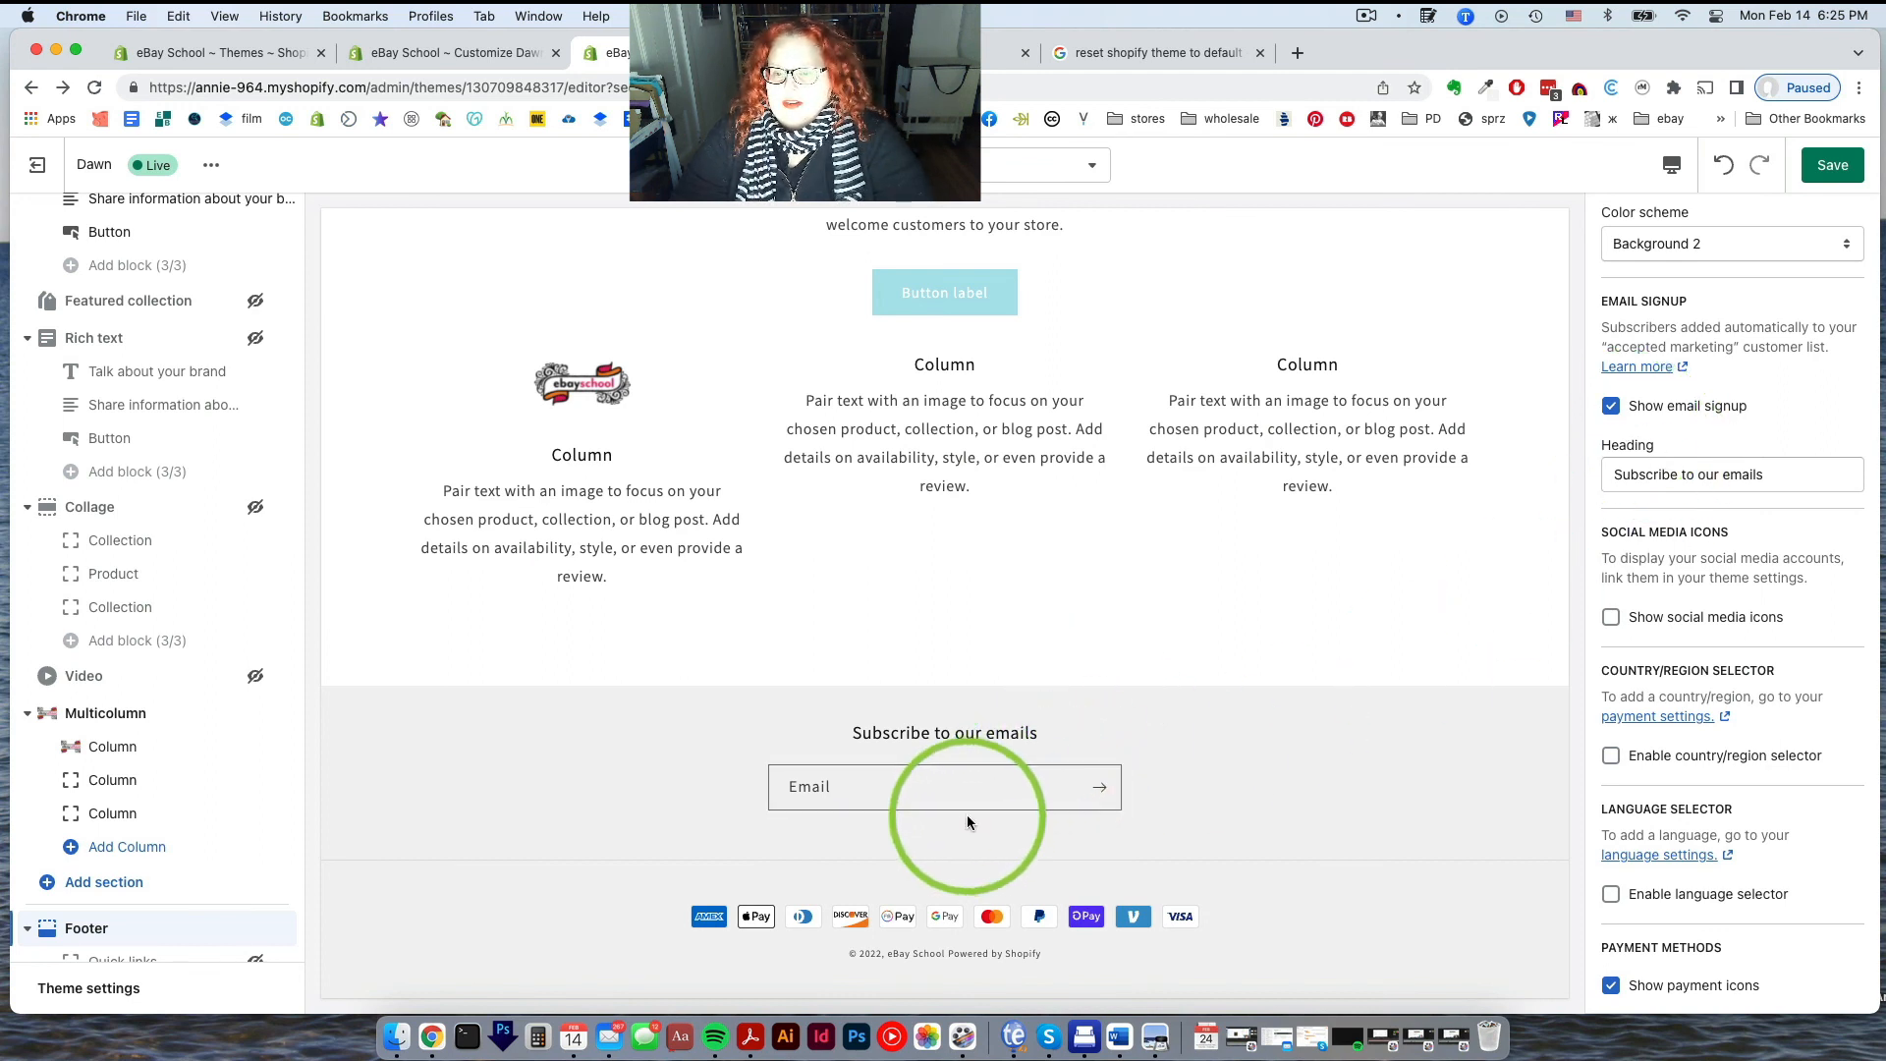
click(1611, 406)
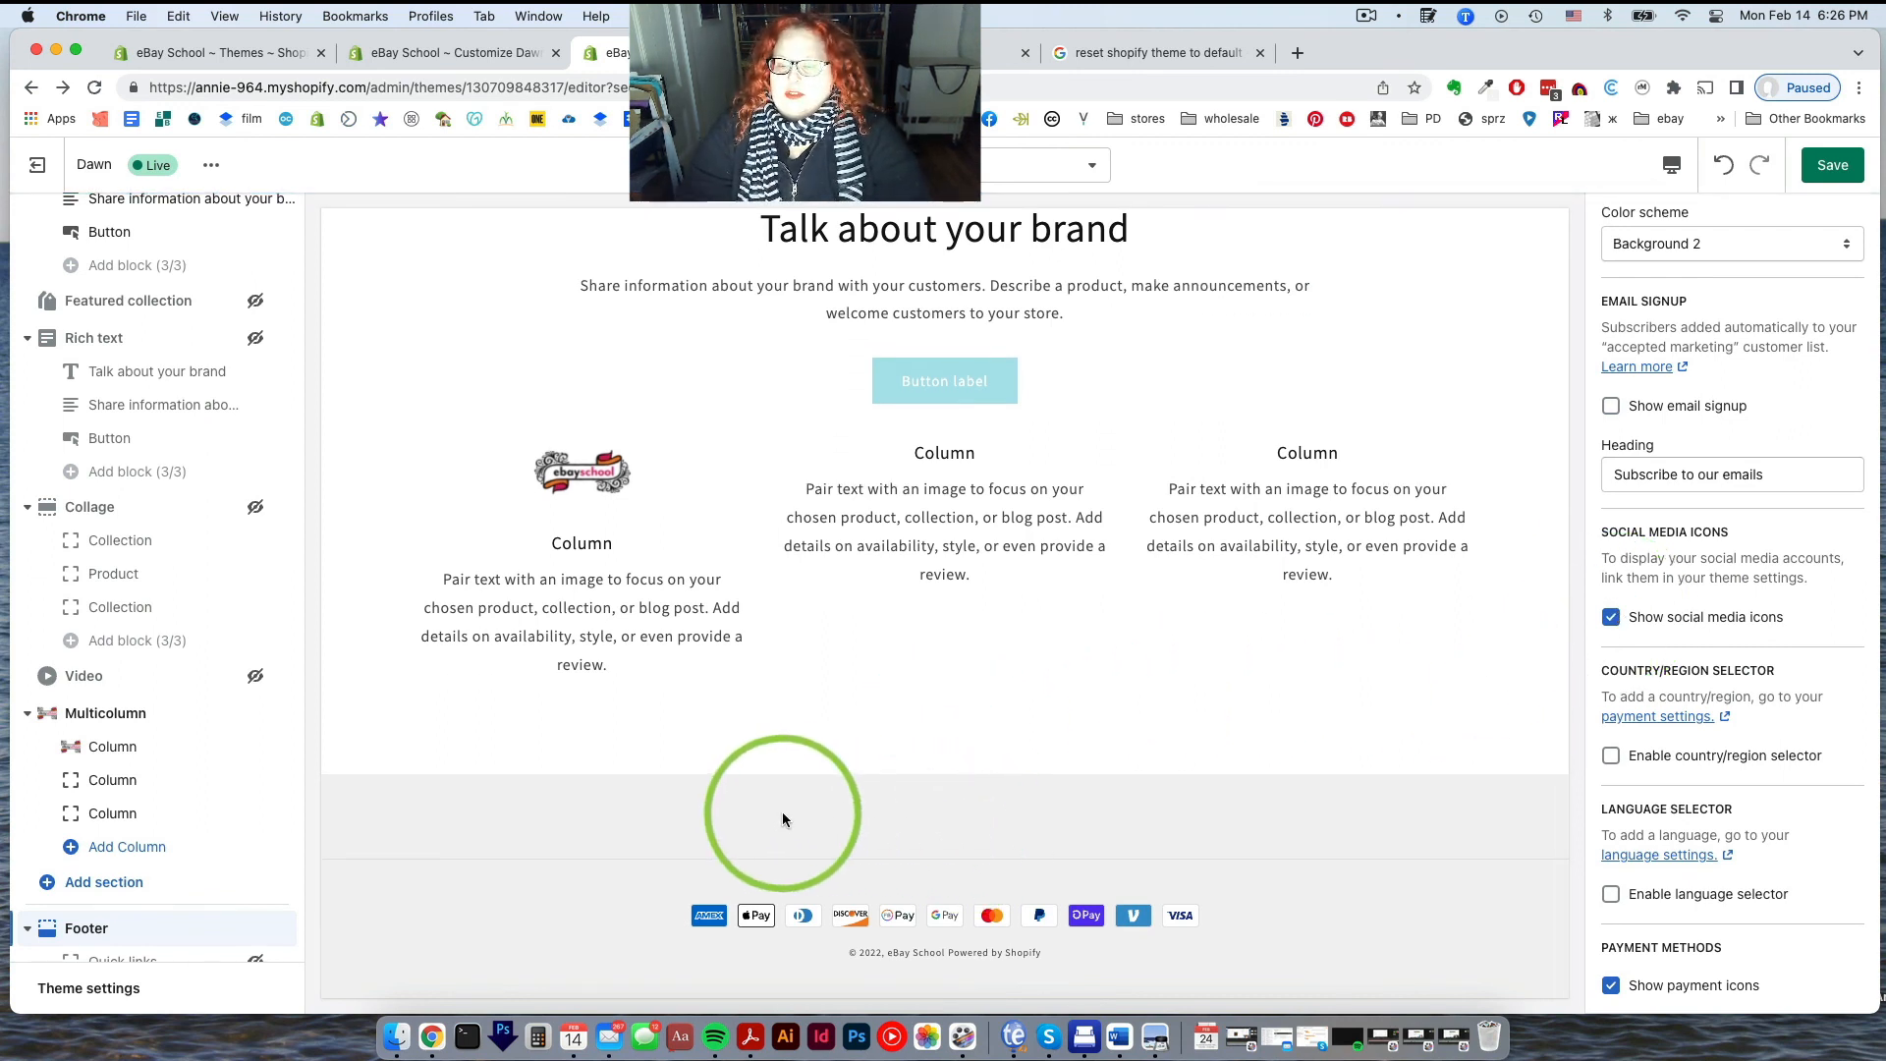
click(1611, 619)
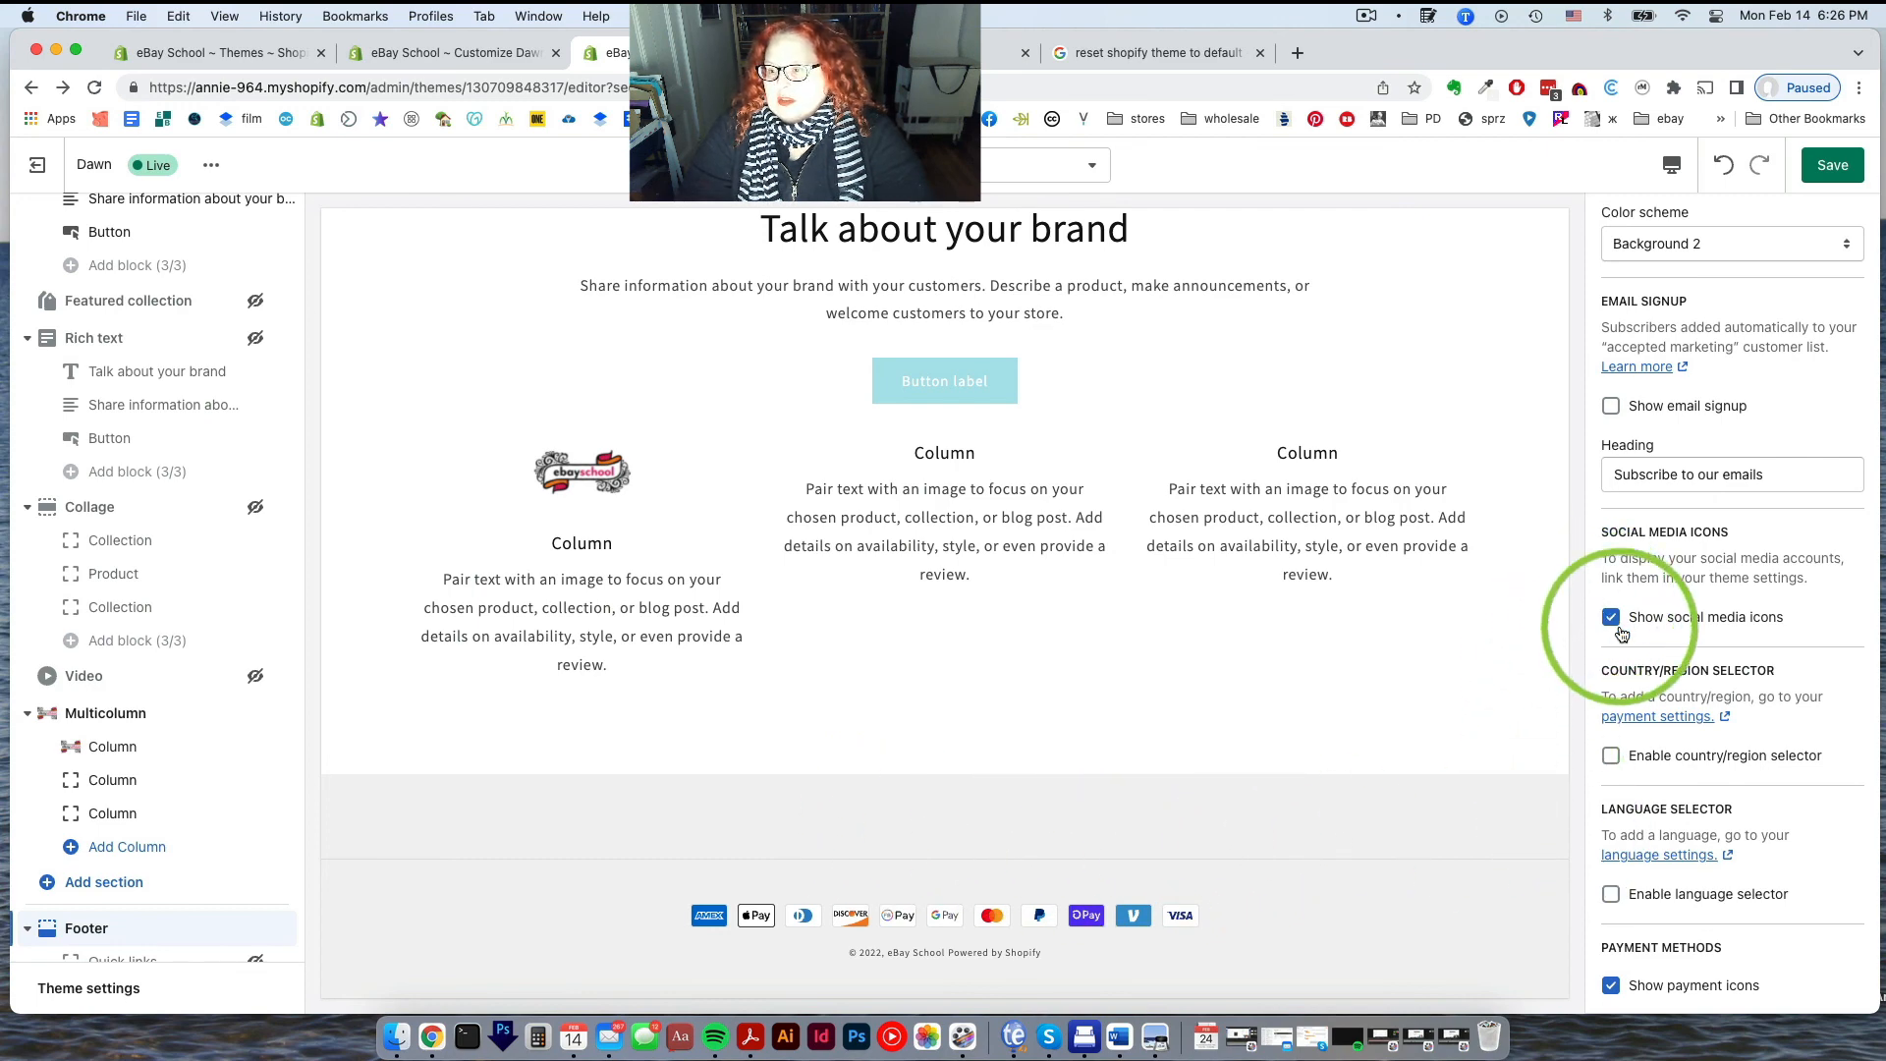
Hide the payment icons in the Footer and show them again
scroll(1768, 903, down, 5)
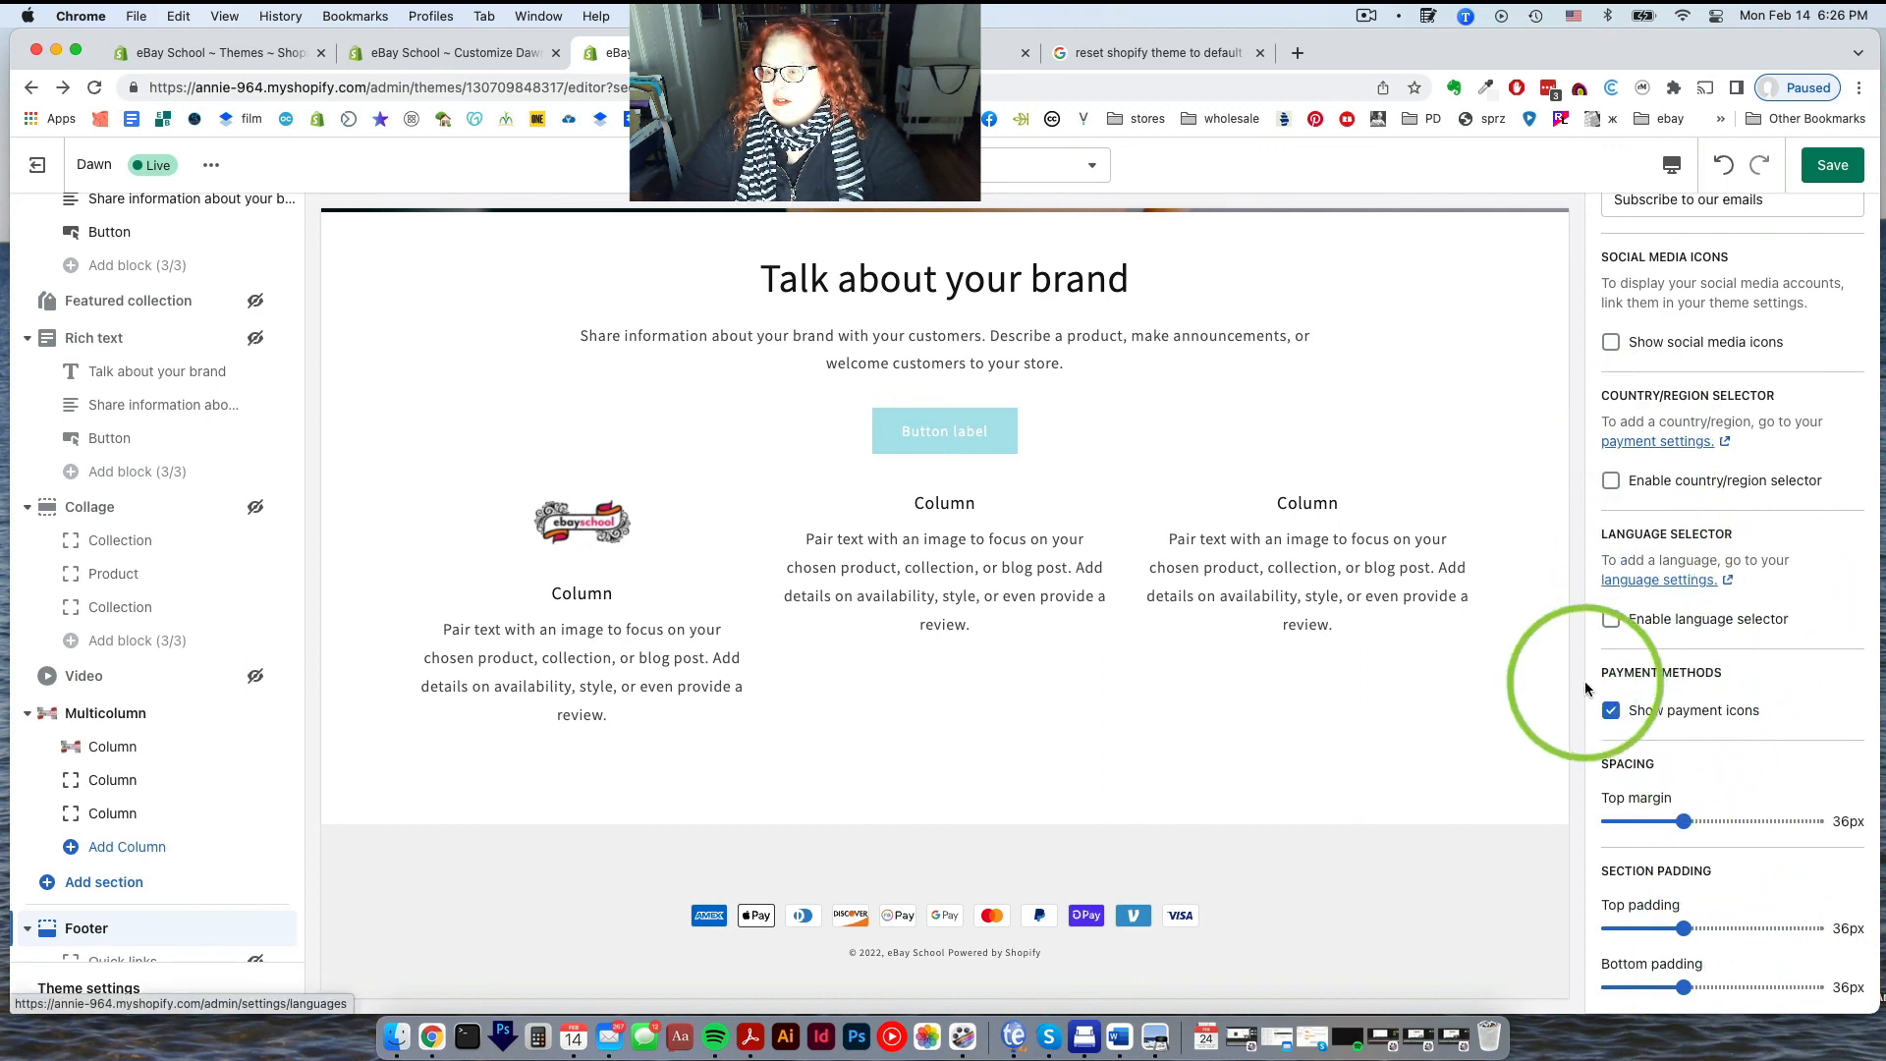
click(1609, 712)
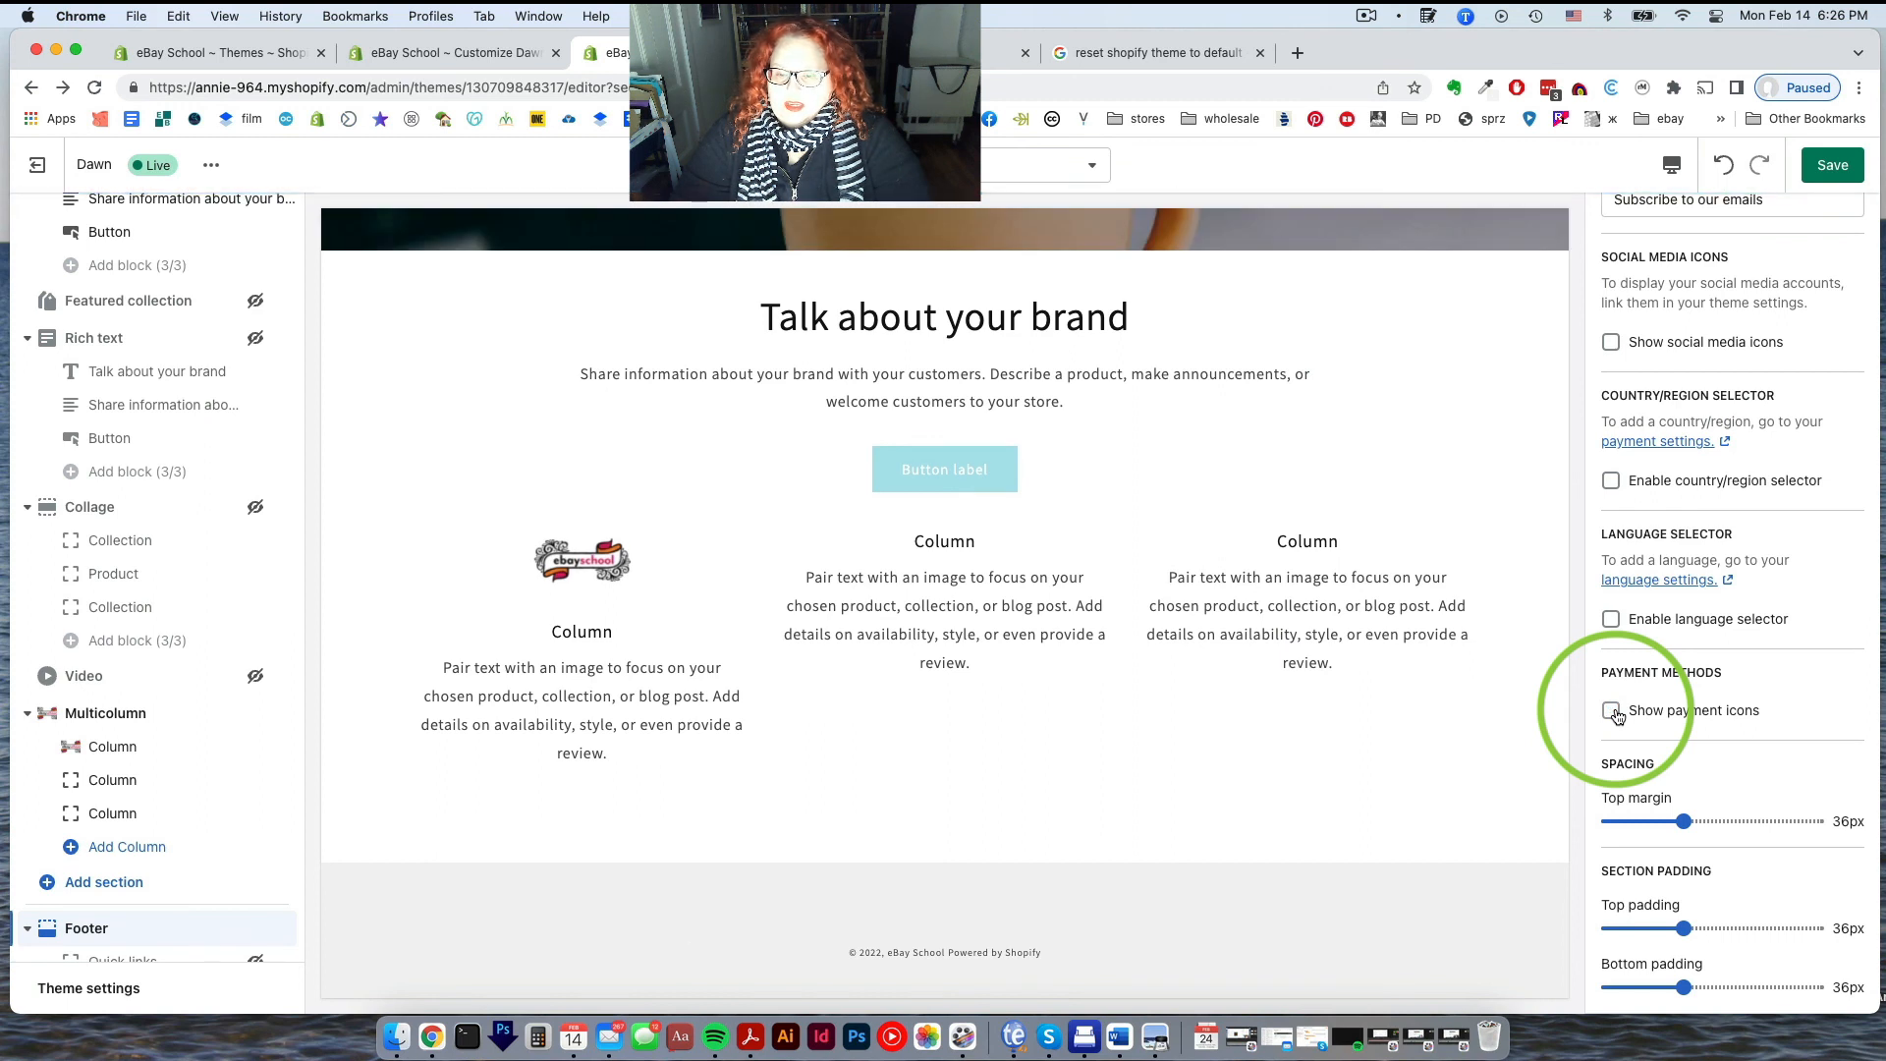
click(1612, 713)
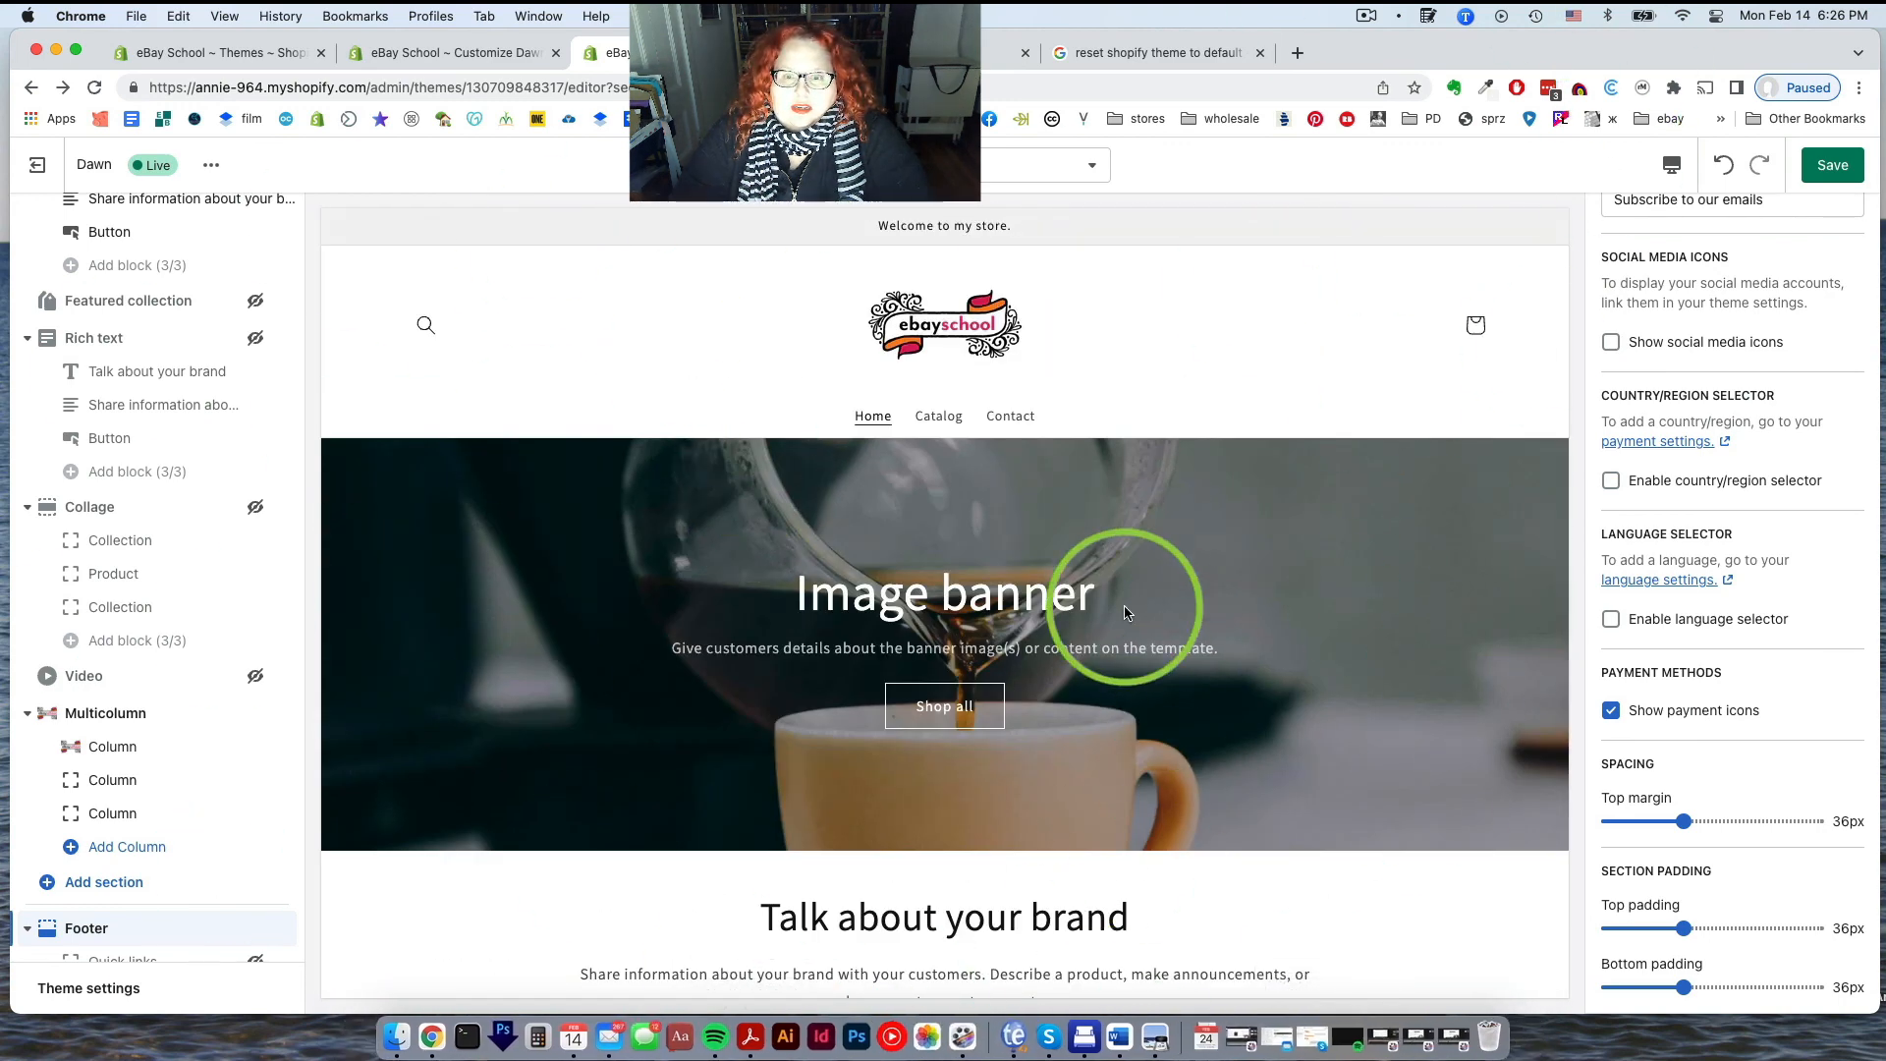
Review the home page preview from the image banner down to the footer and save the theme changes
scroll(1125, 613, down, 5)
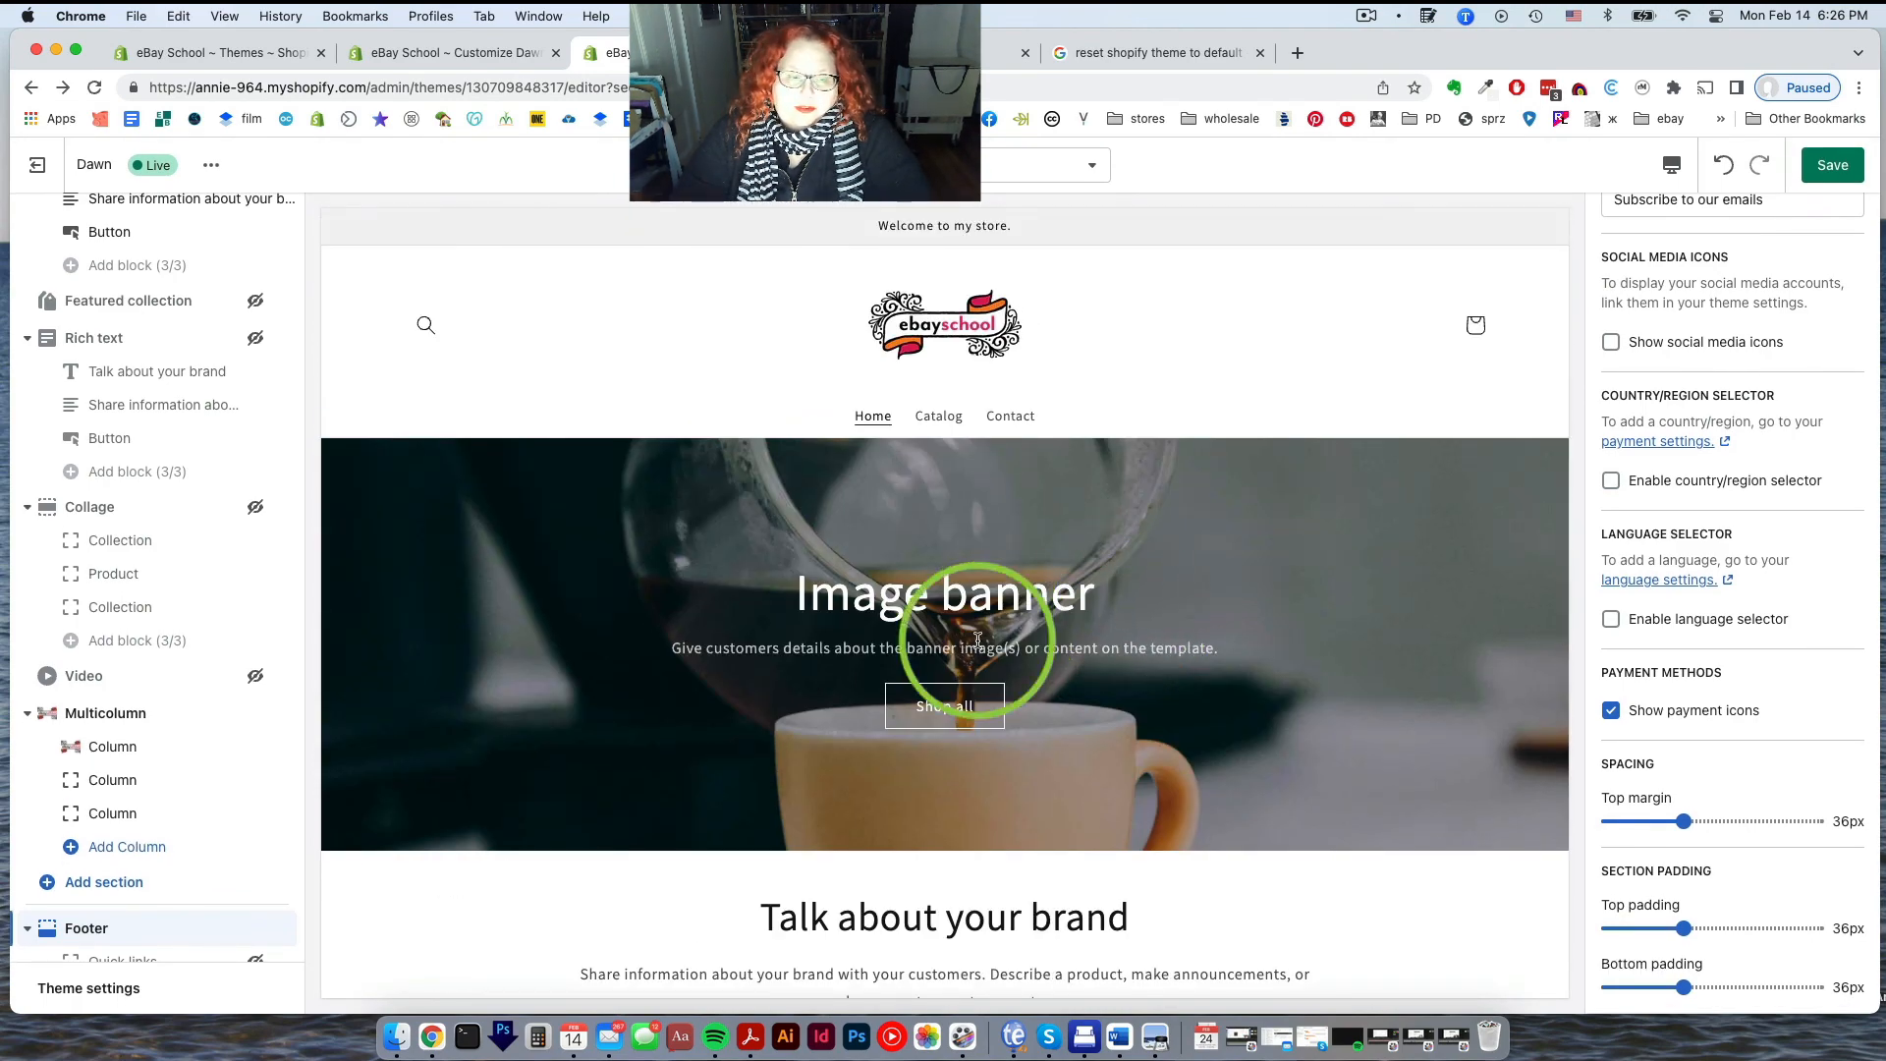
scroll(906, 570, down, 6)
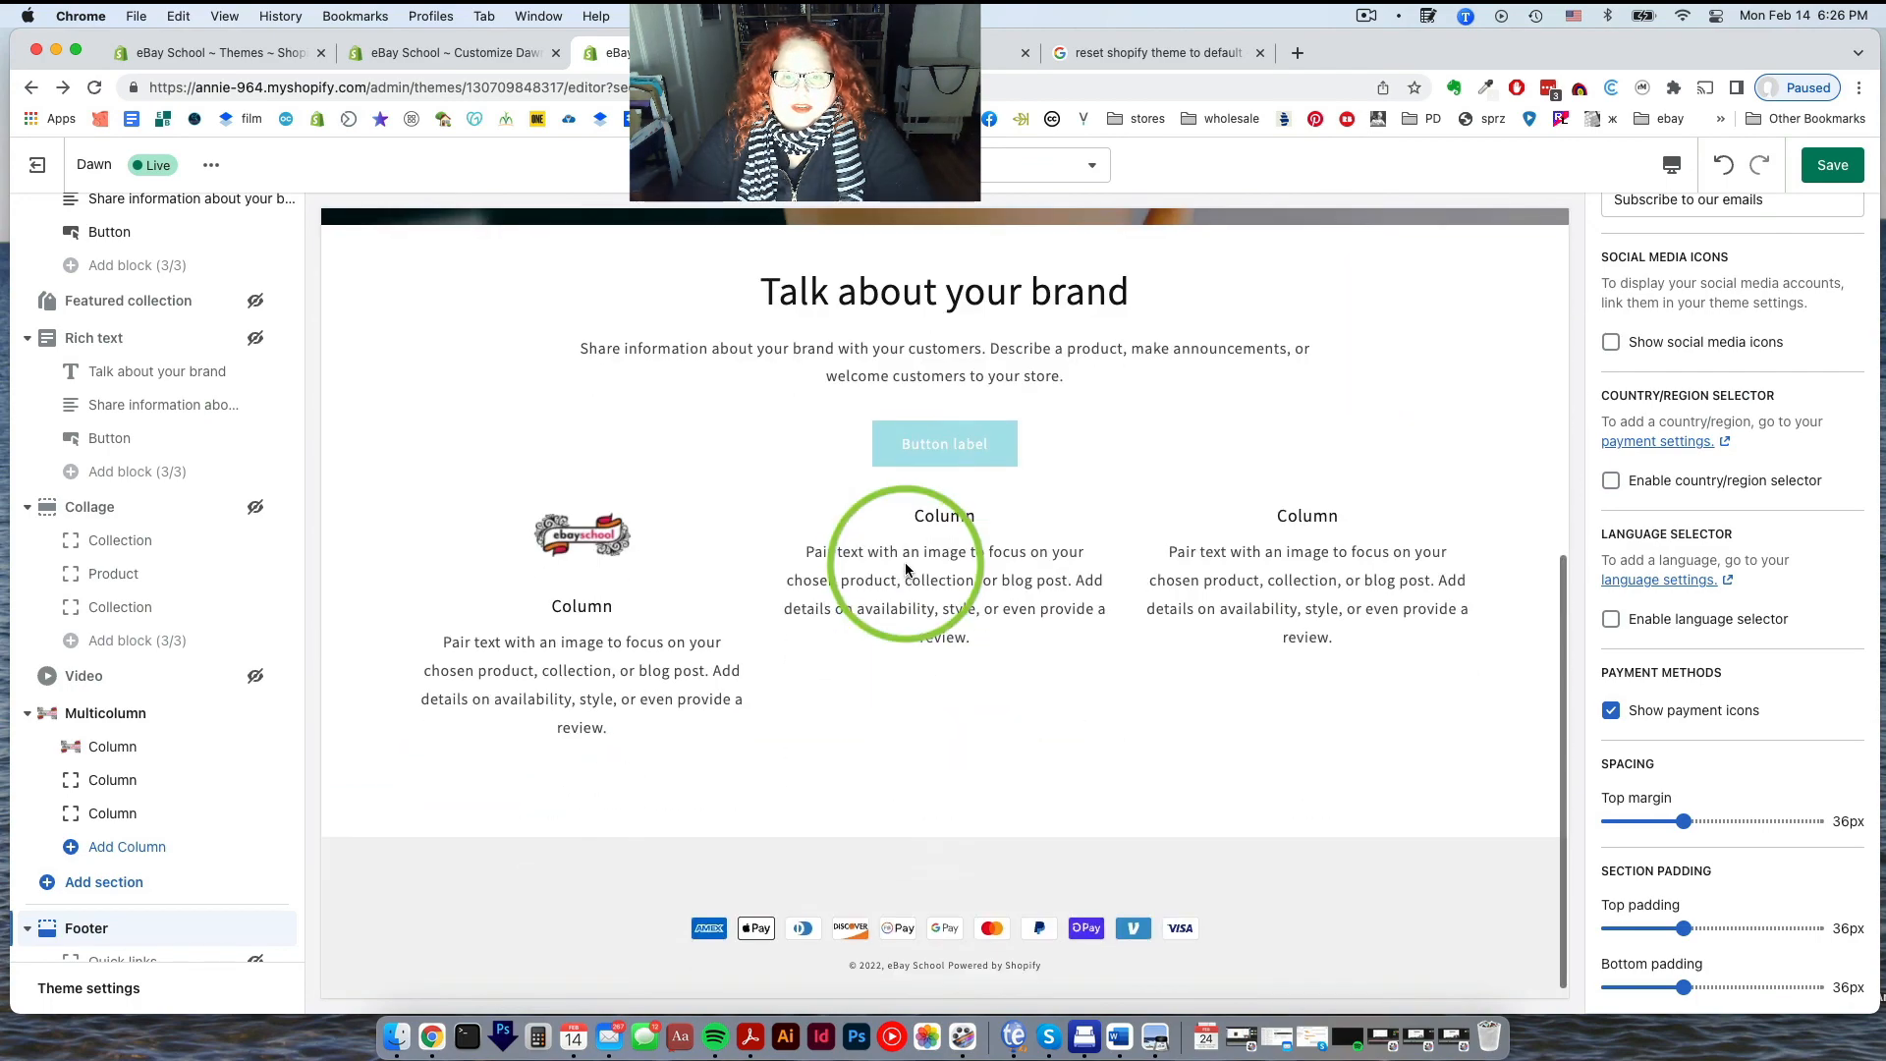
scroll(207, 307, up, 4)
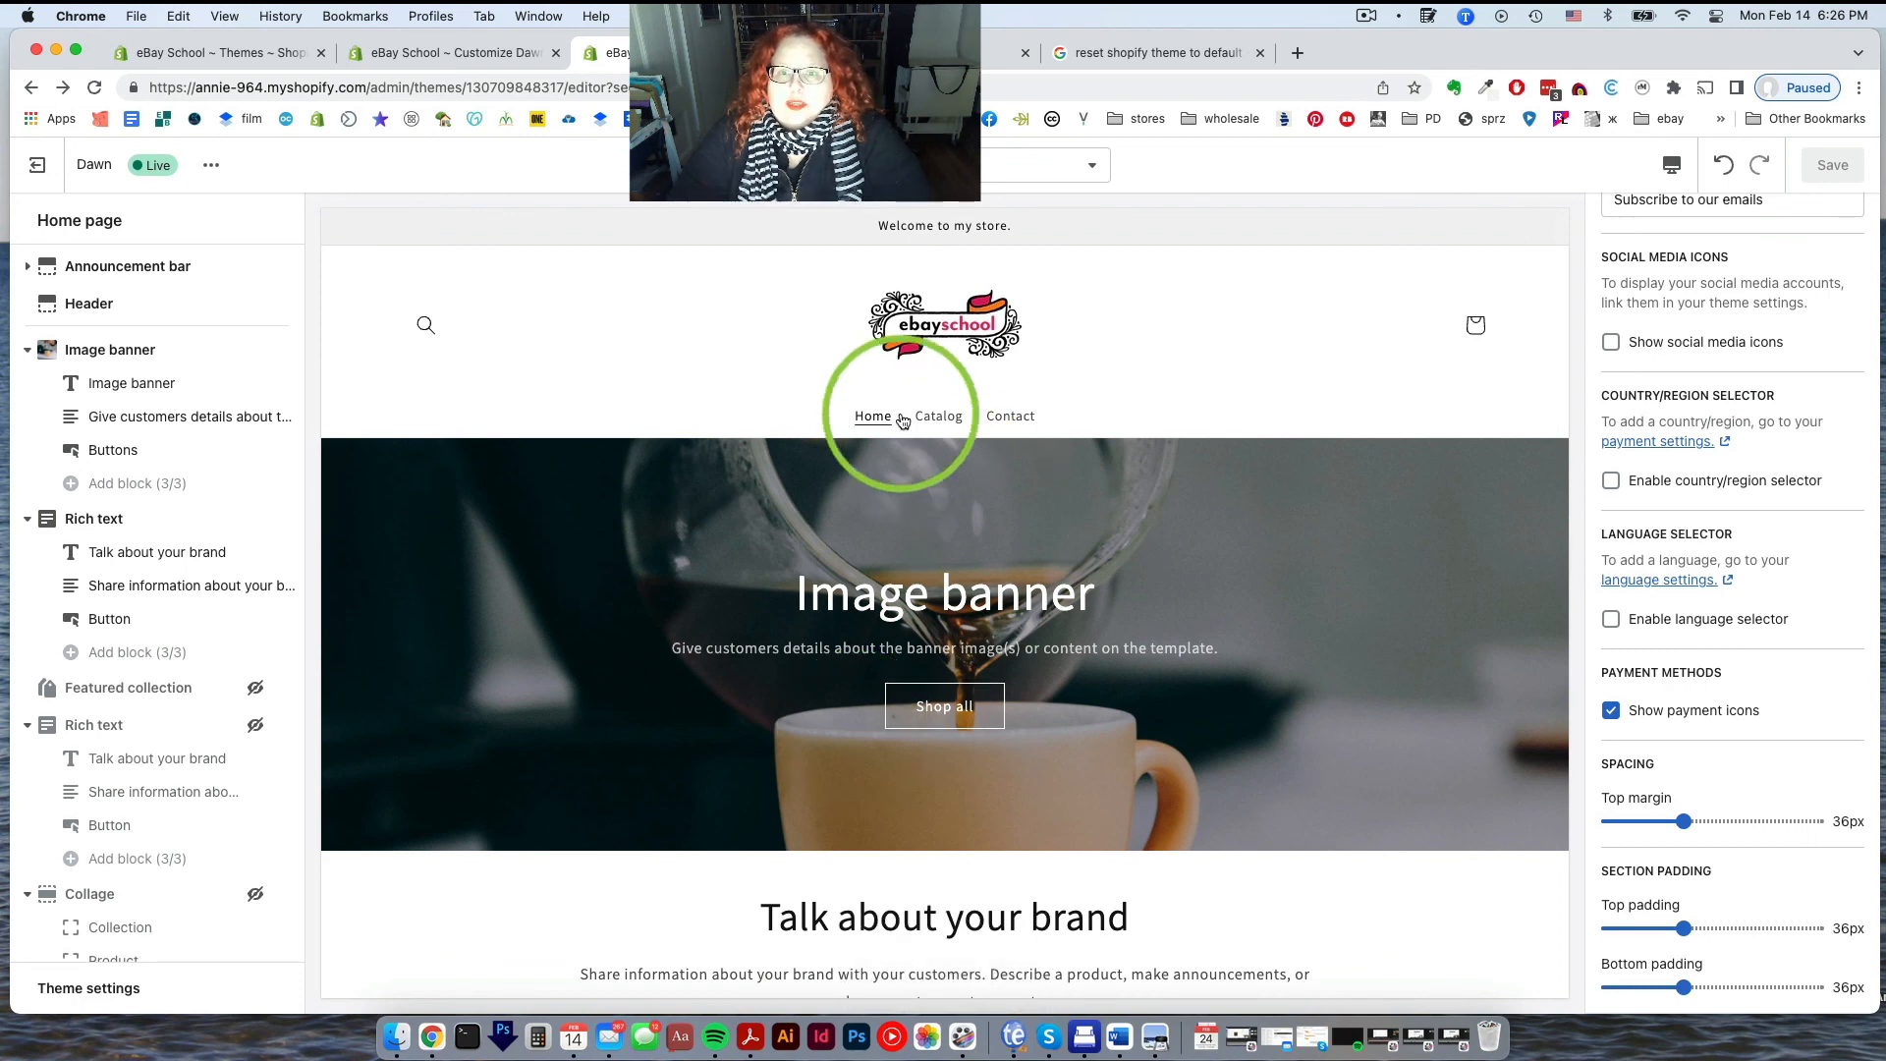
Switch to the Cart template, review its preview, and hide its Featured collection section
click(881, 165)
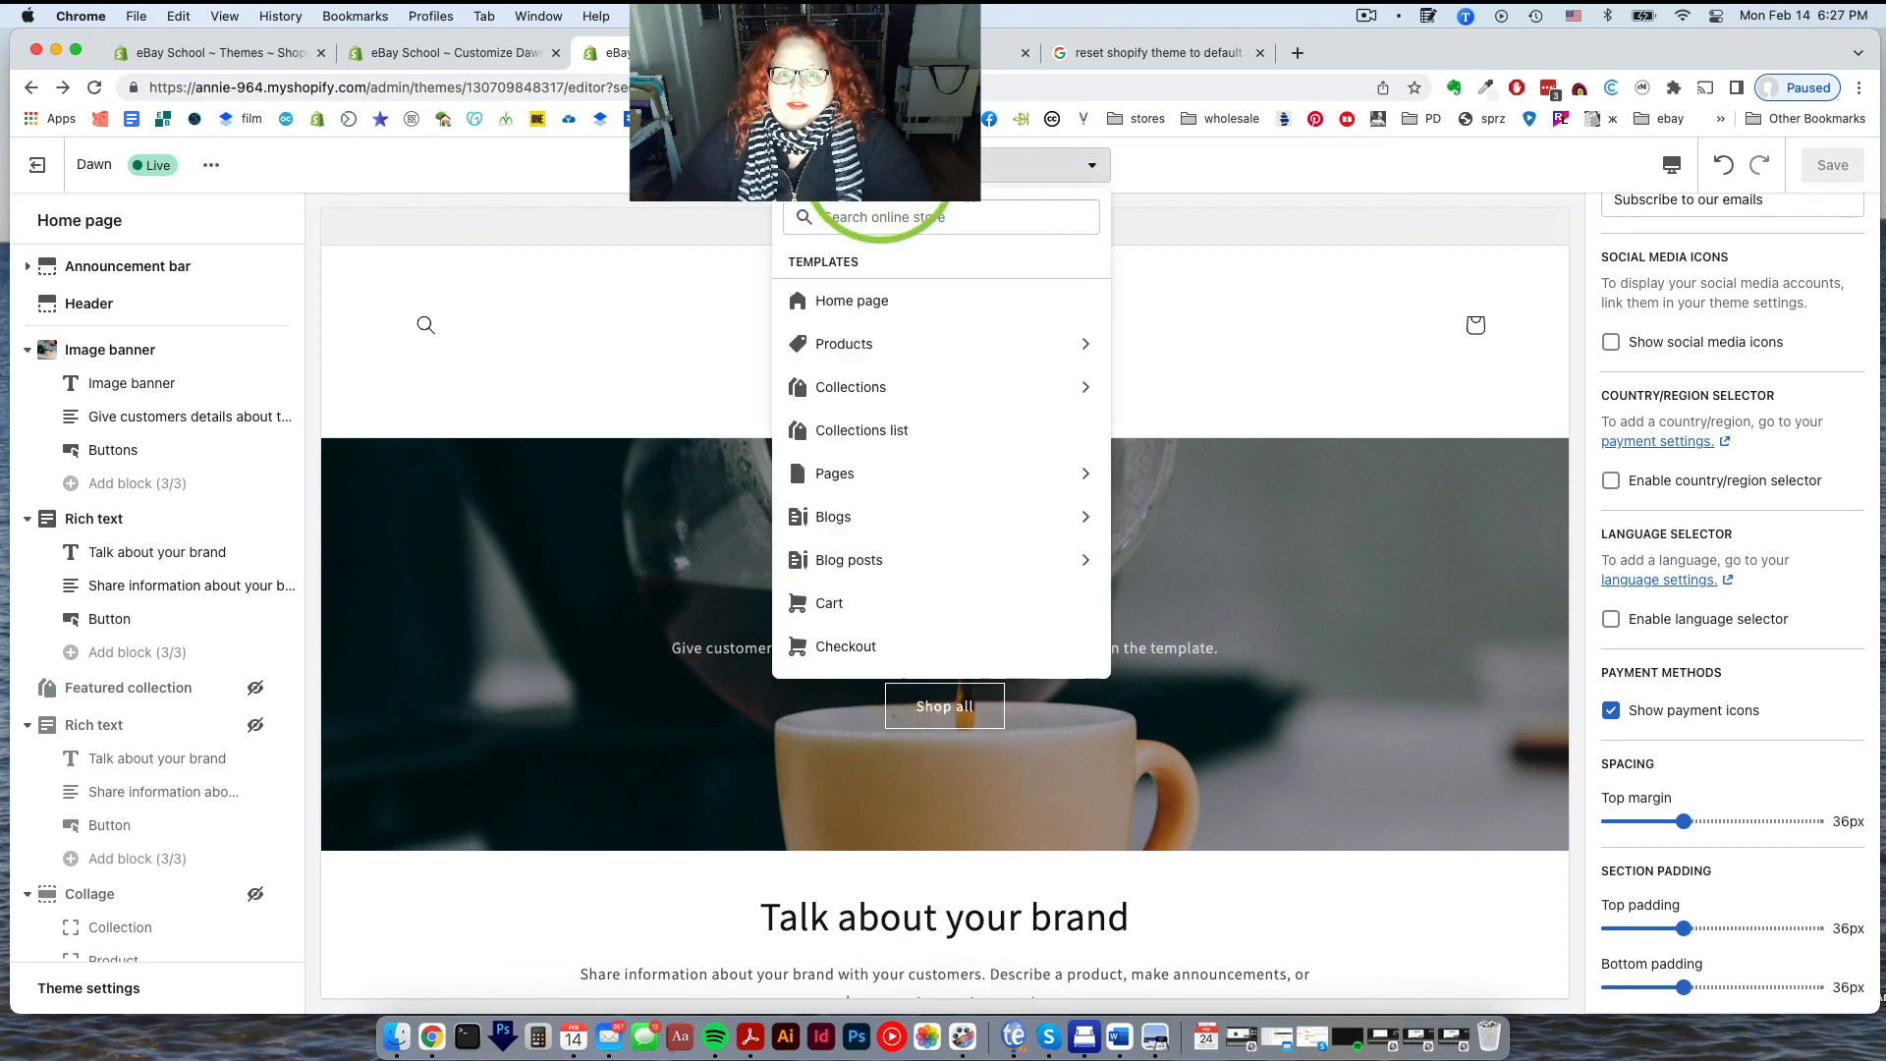
click(857, 228)
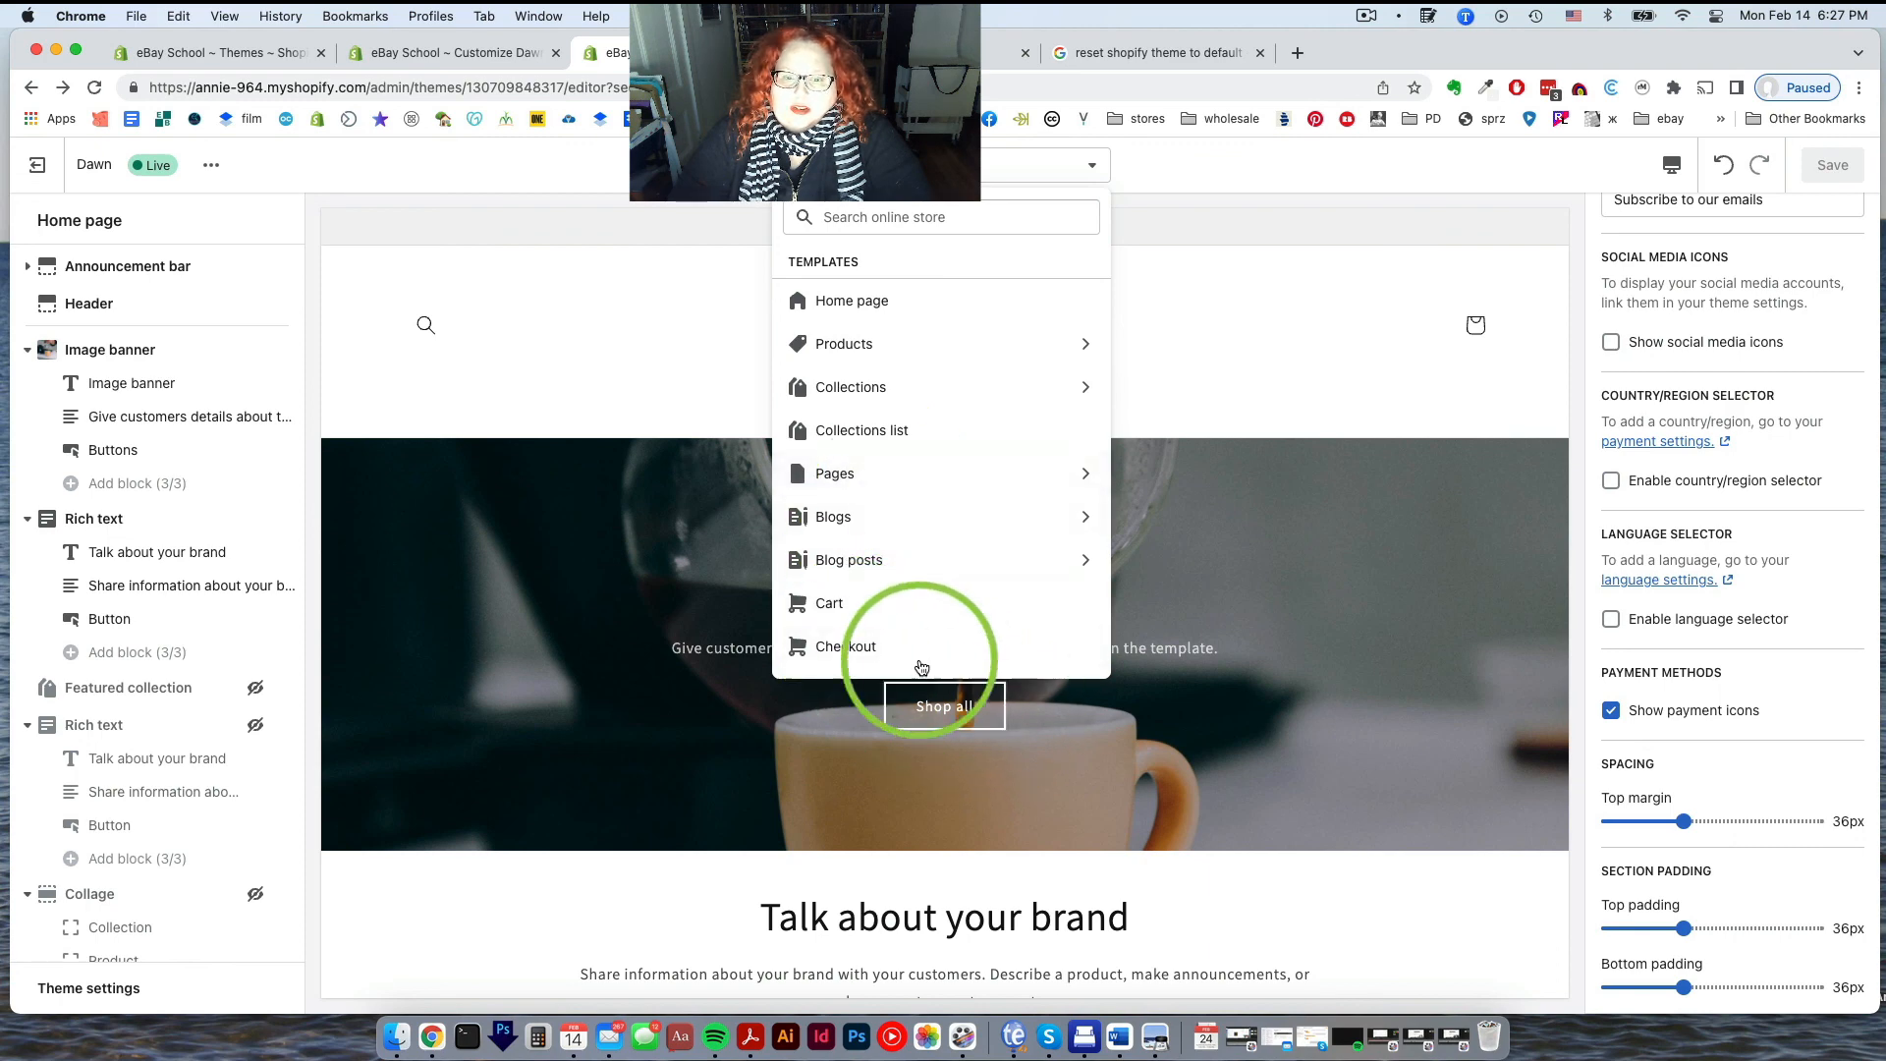
click(847, 602)
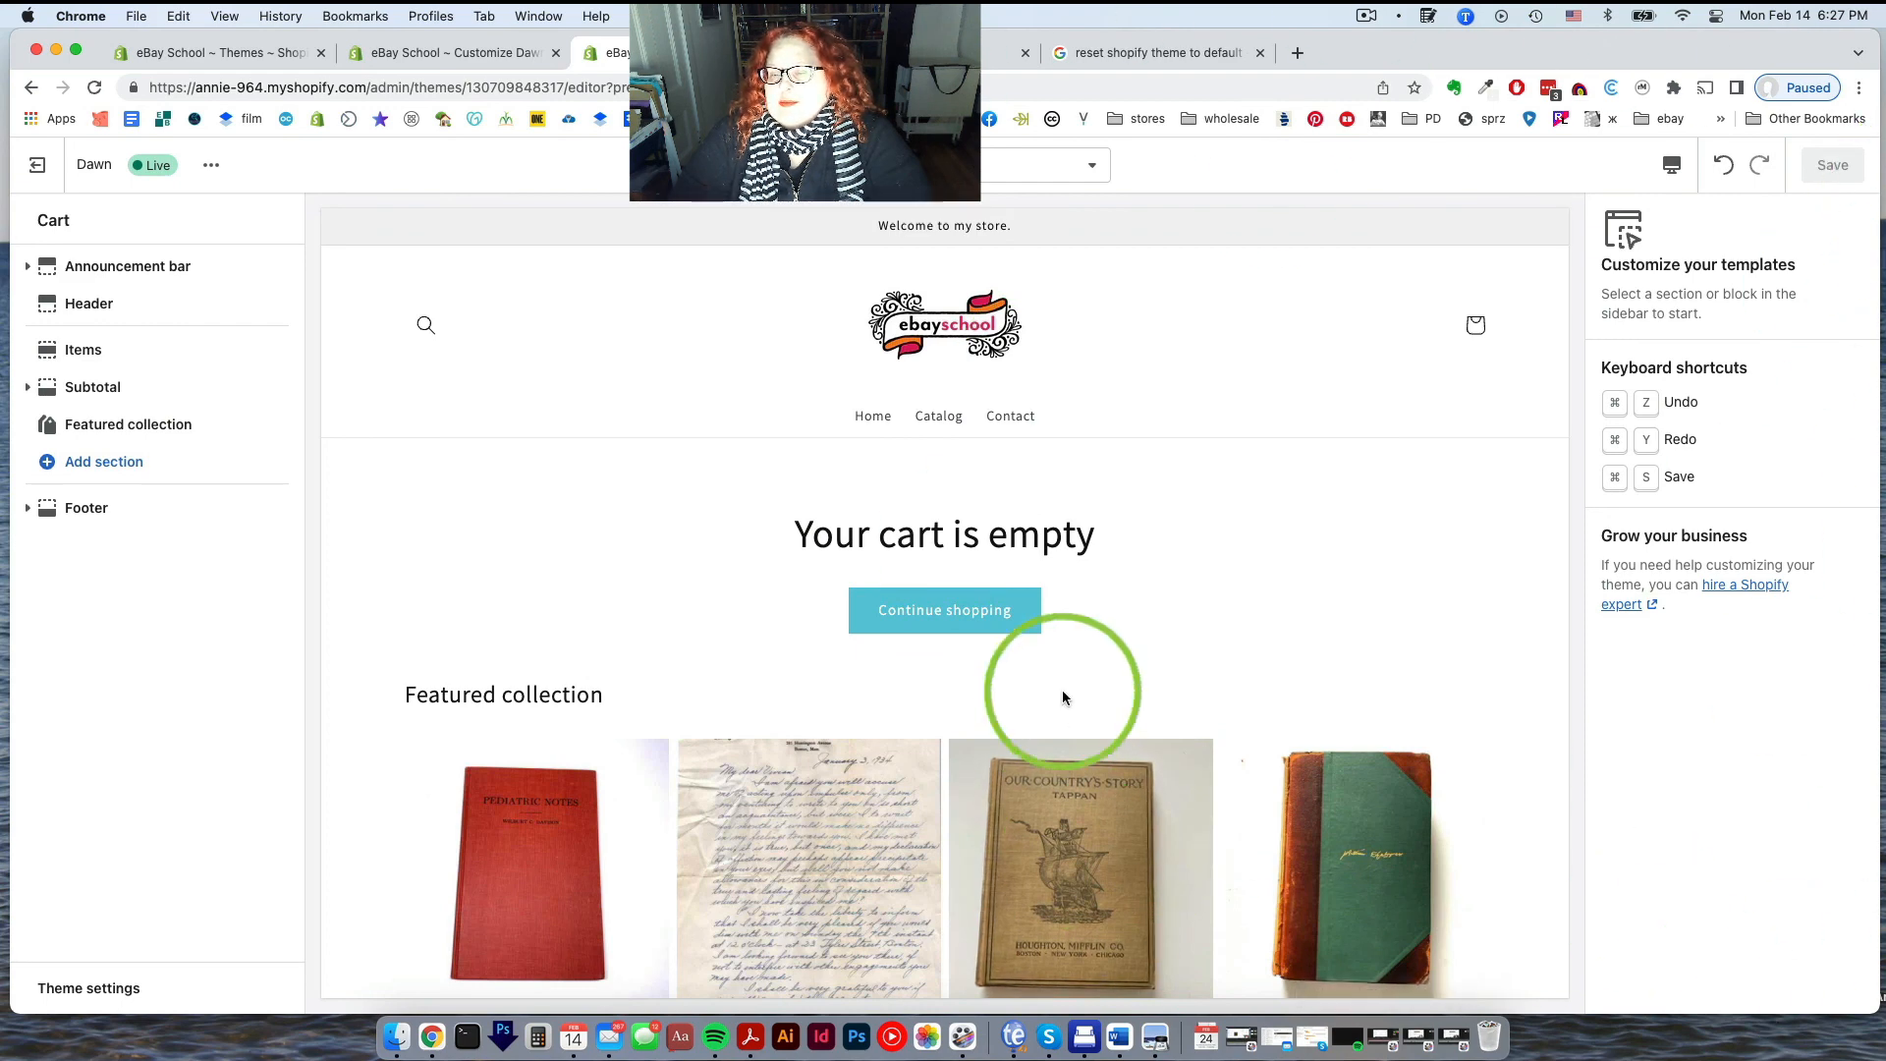
scroll(1303, 388, down, 4)
scroll(1303, 389, up, 4)
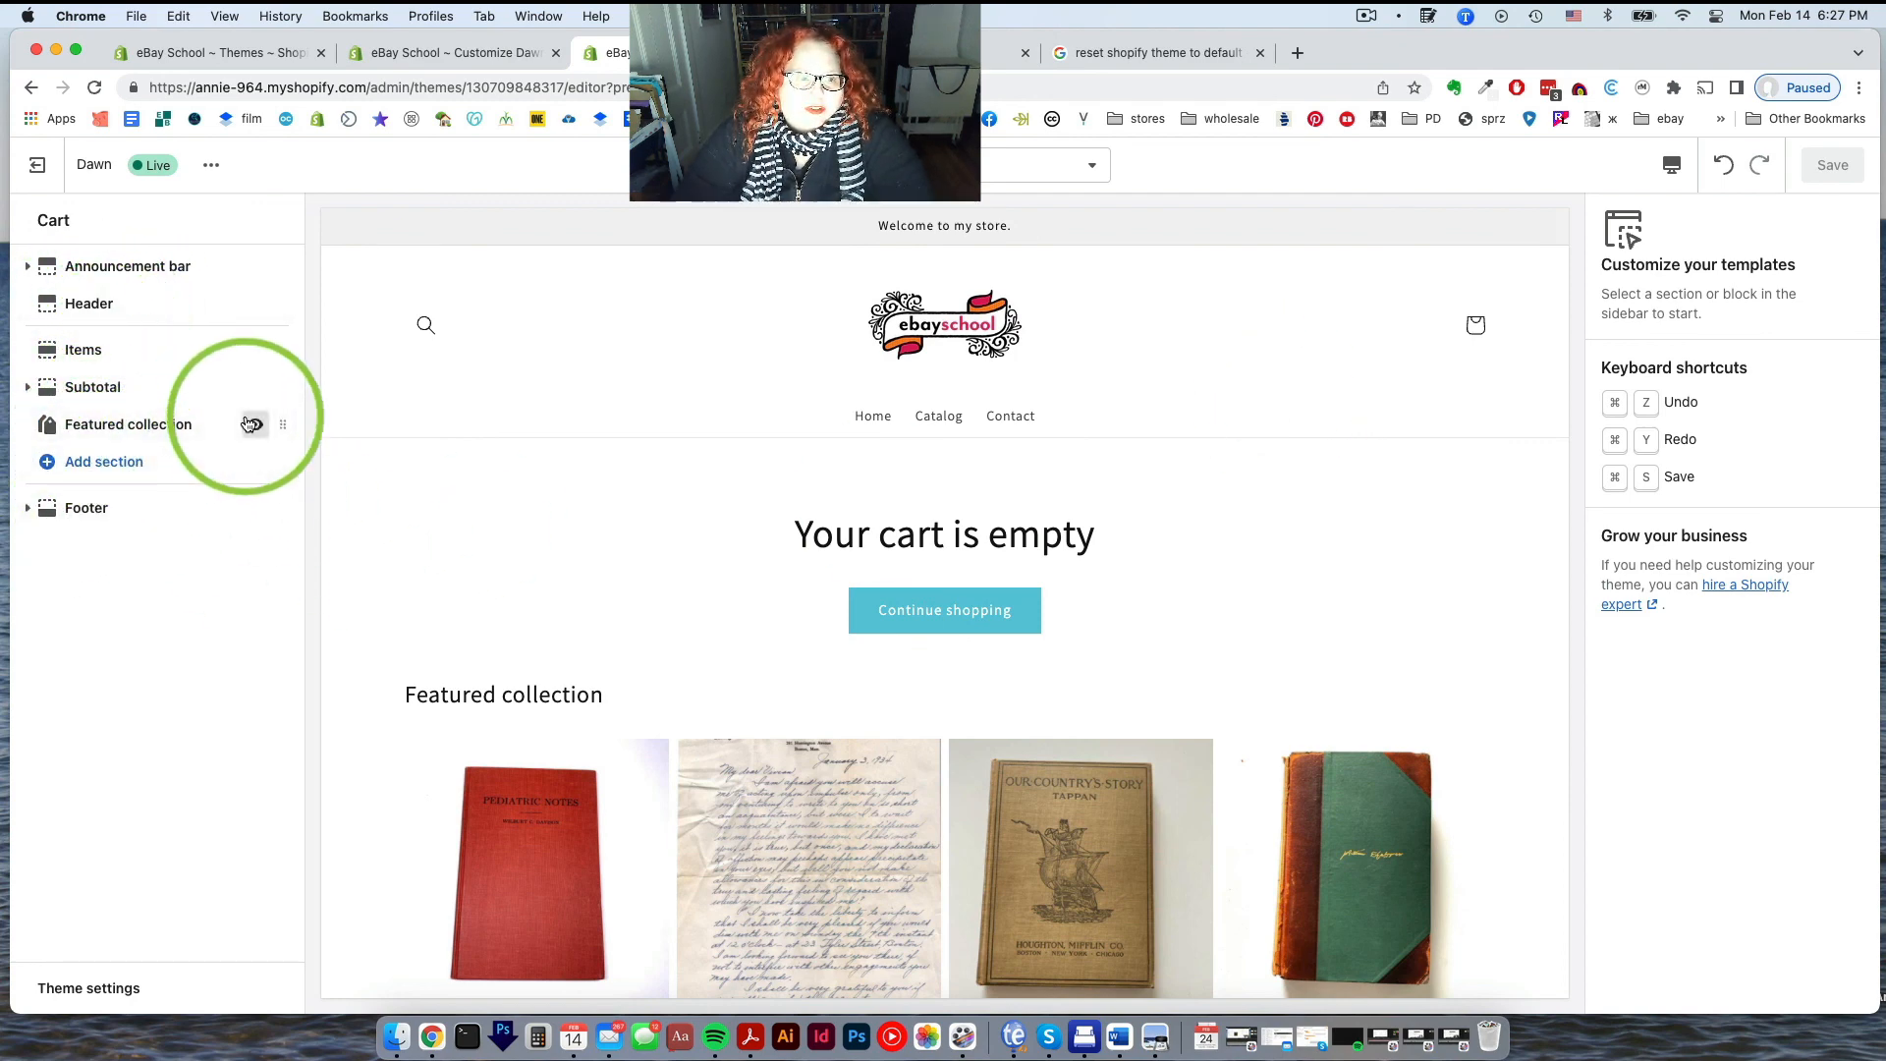
click(251, 423)
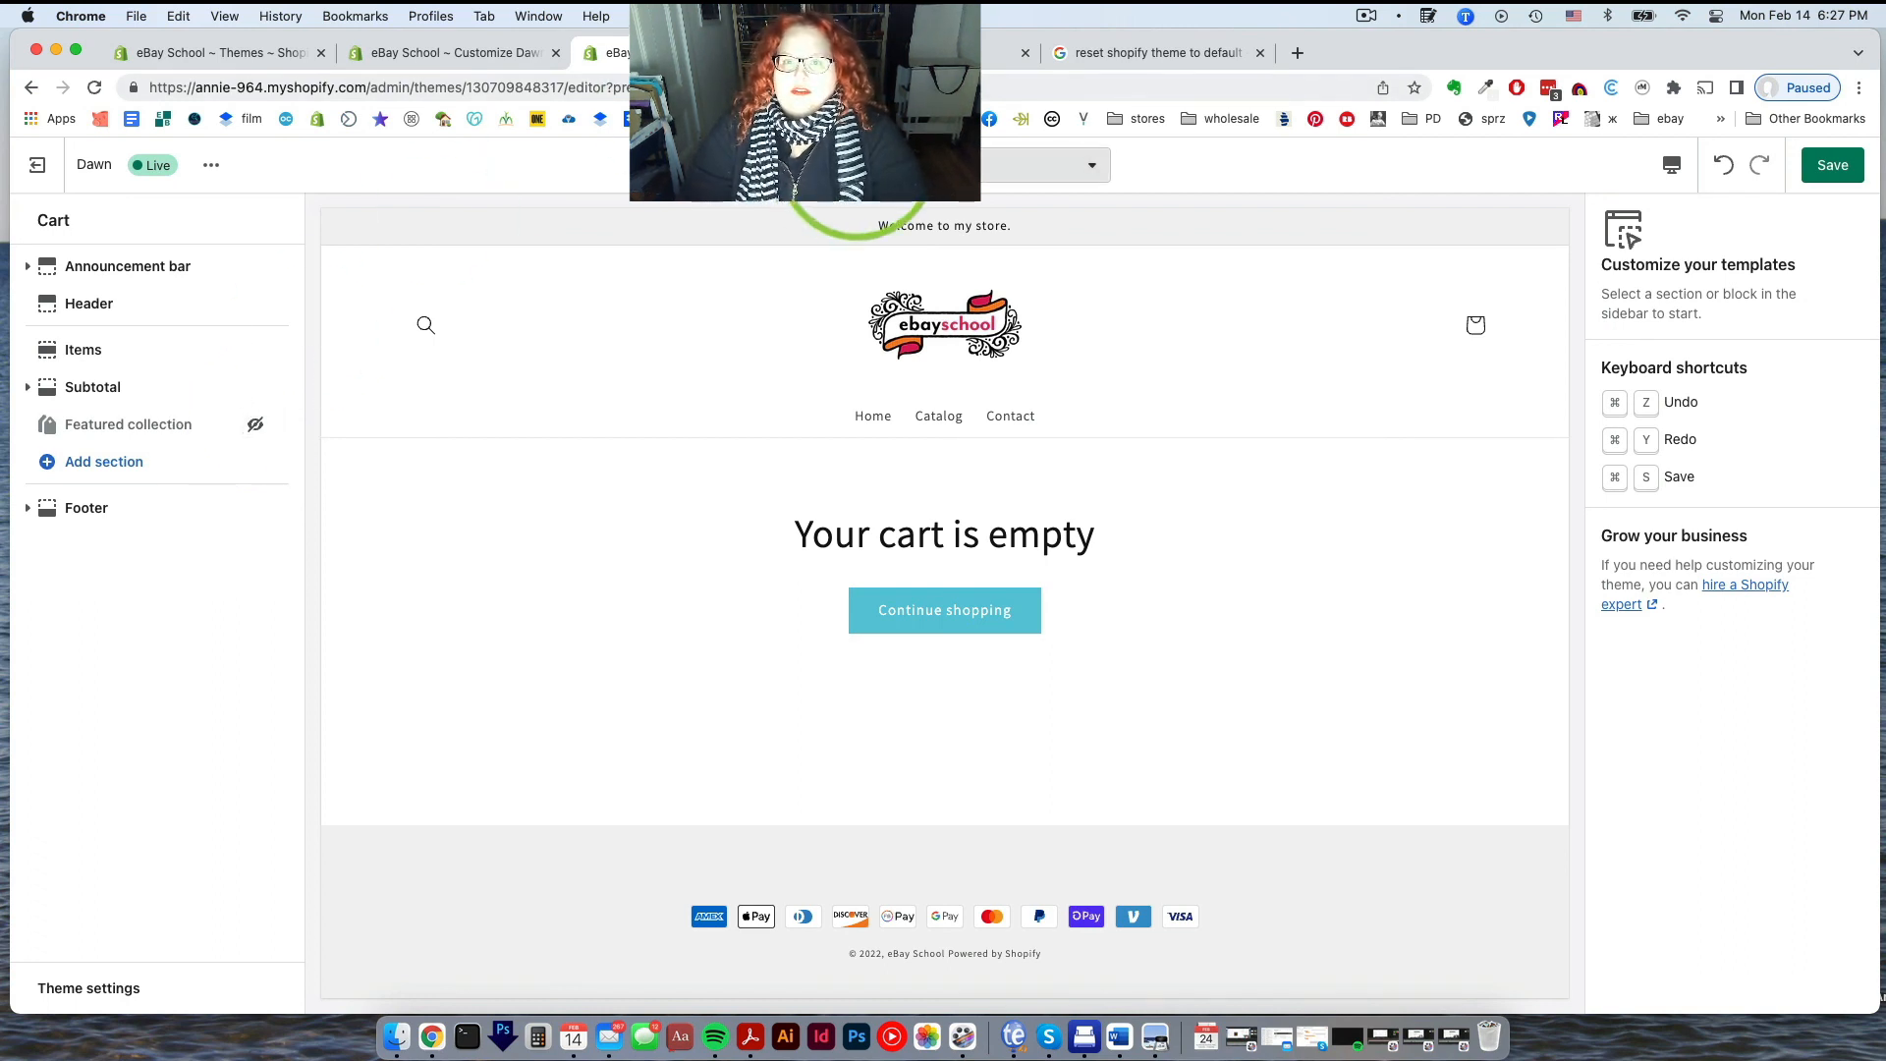
Switch to the Checkout template and examine the checkout page layout
click(878, 165)
click(840, 648)
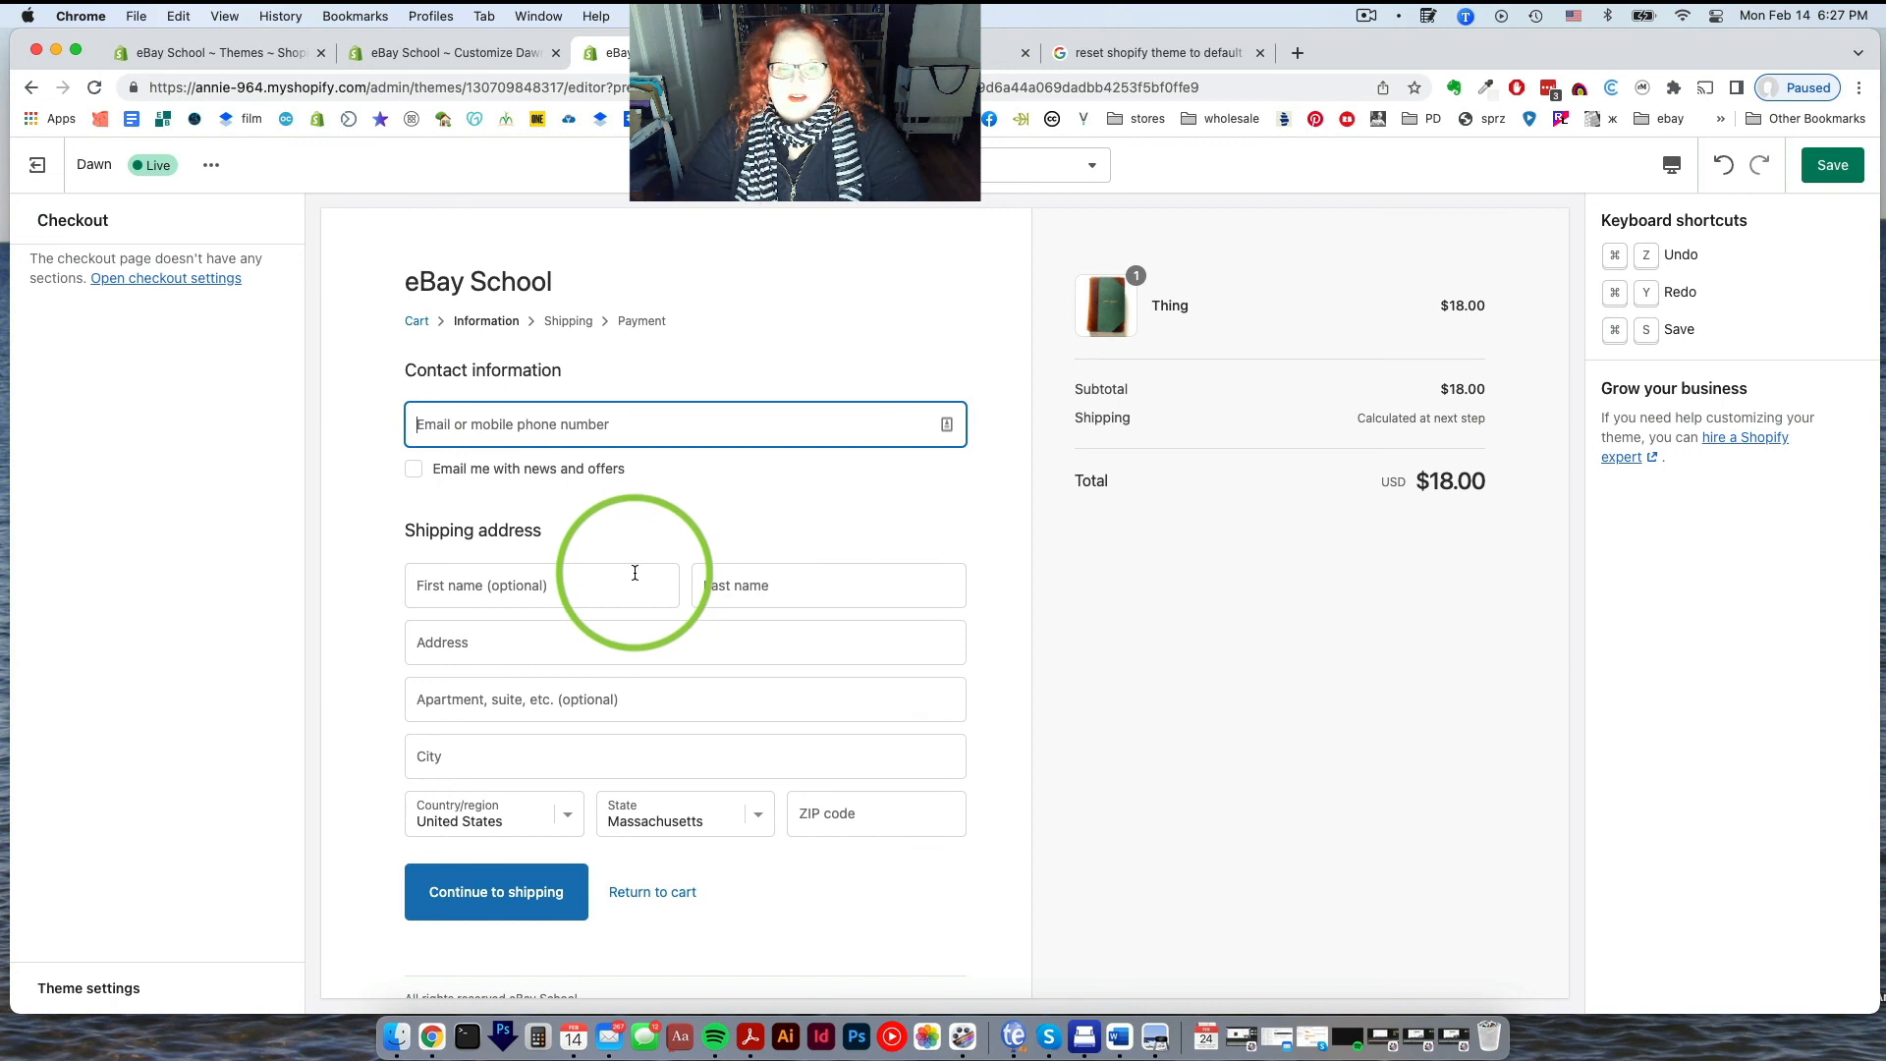
scroll(635, 572, down, 1)
scroll(635, 573, up, 1)
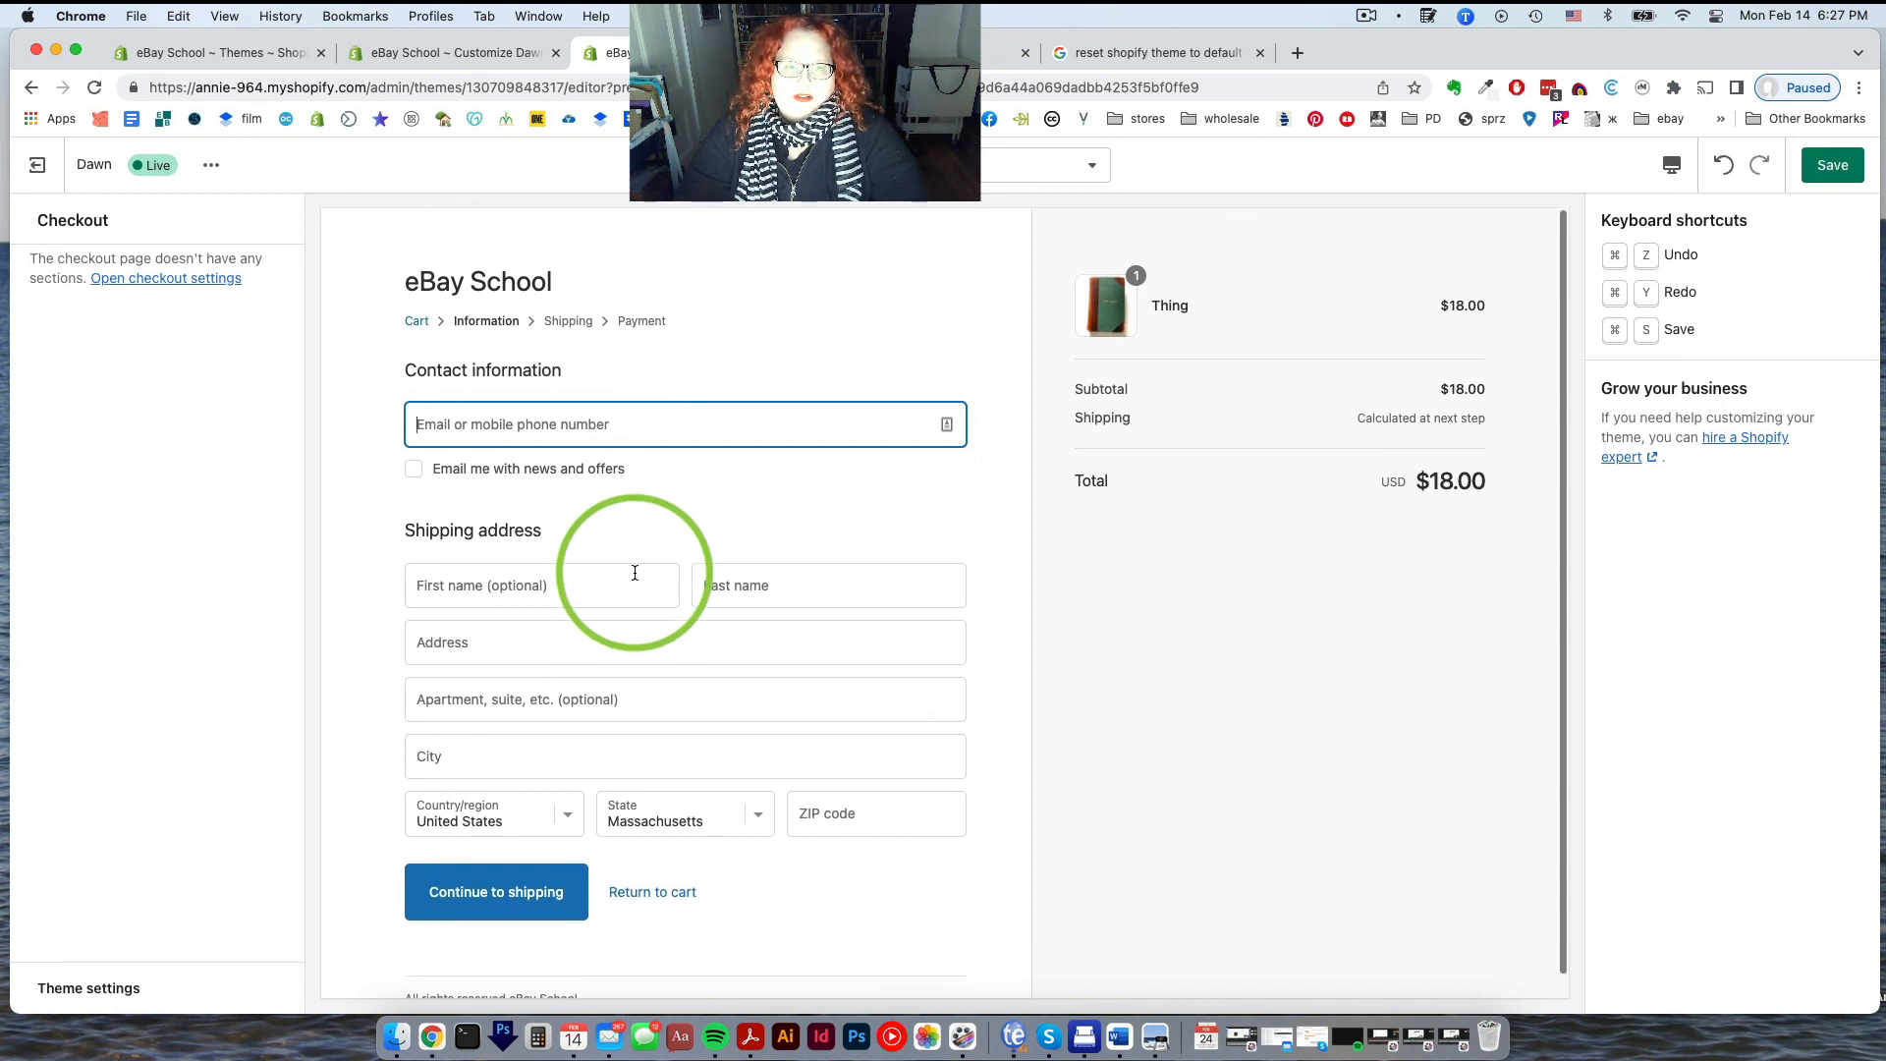
Open the checkout settings and look through the banner, logo, background, typography and color options
click(163, 280)
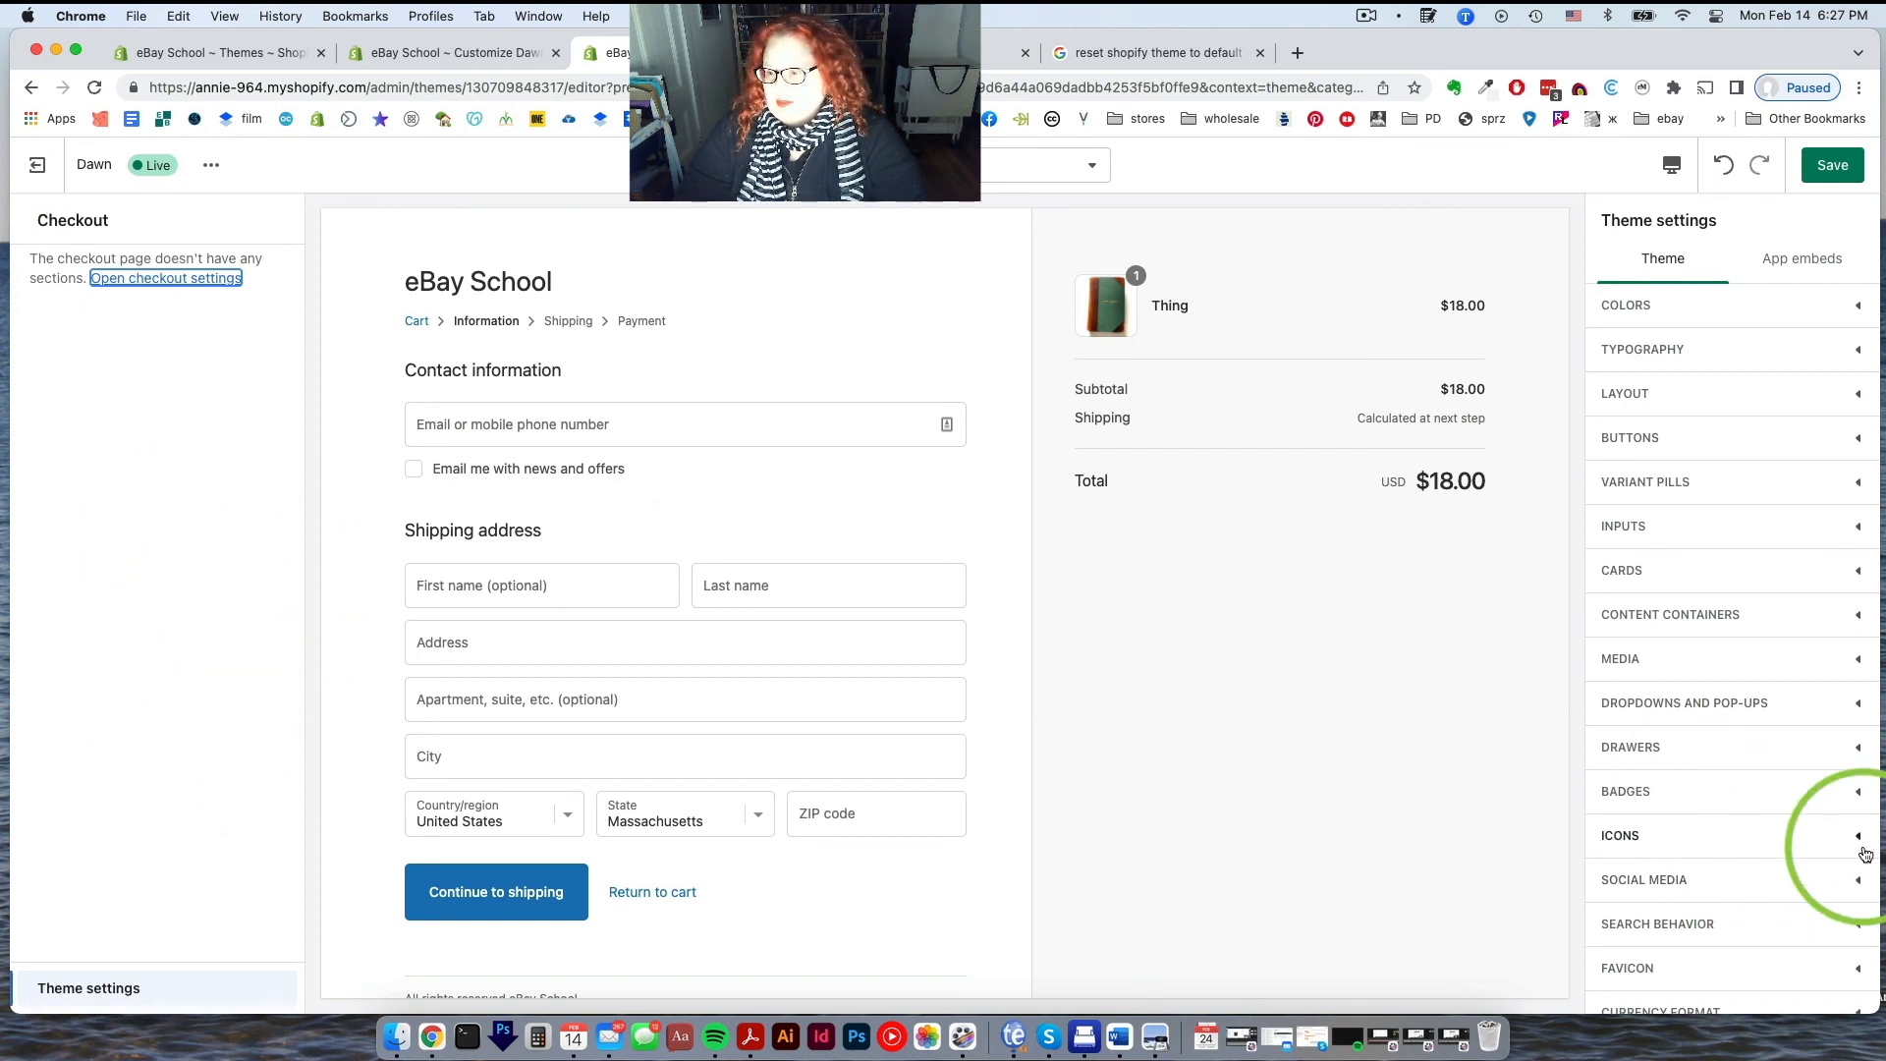
scroll(1734, 821, down, 6)
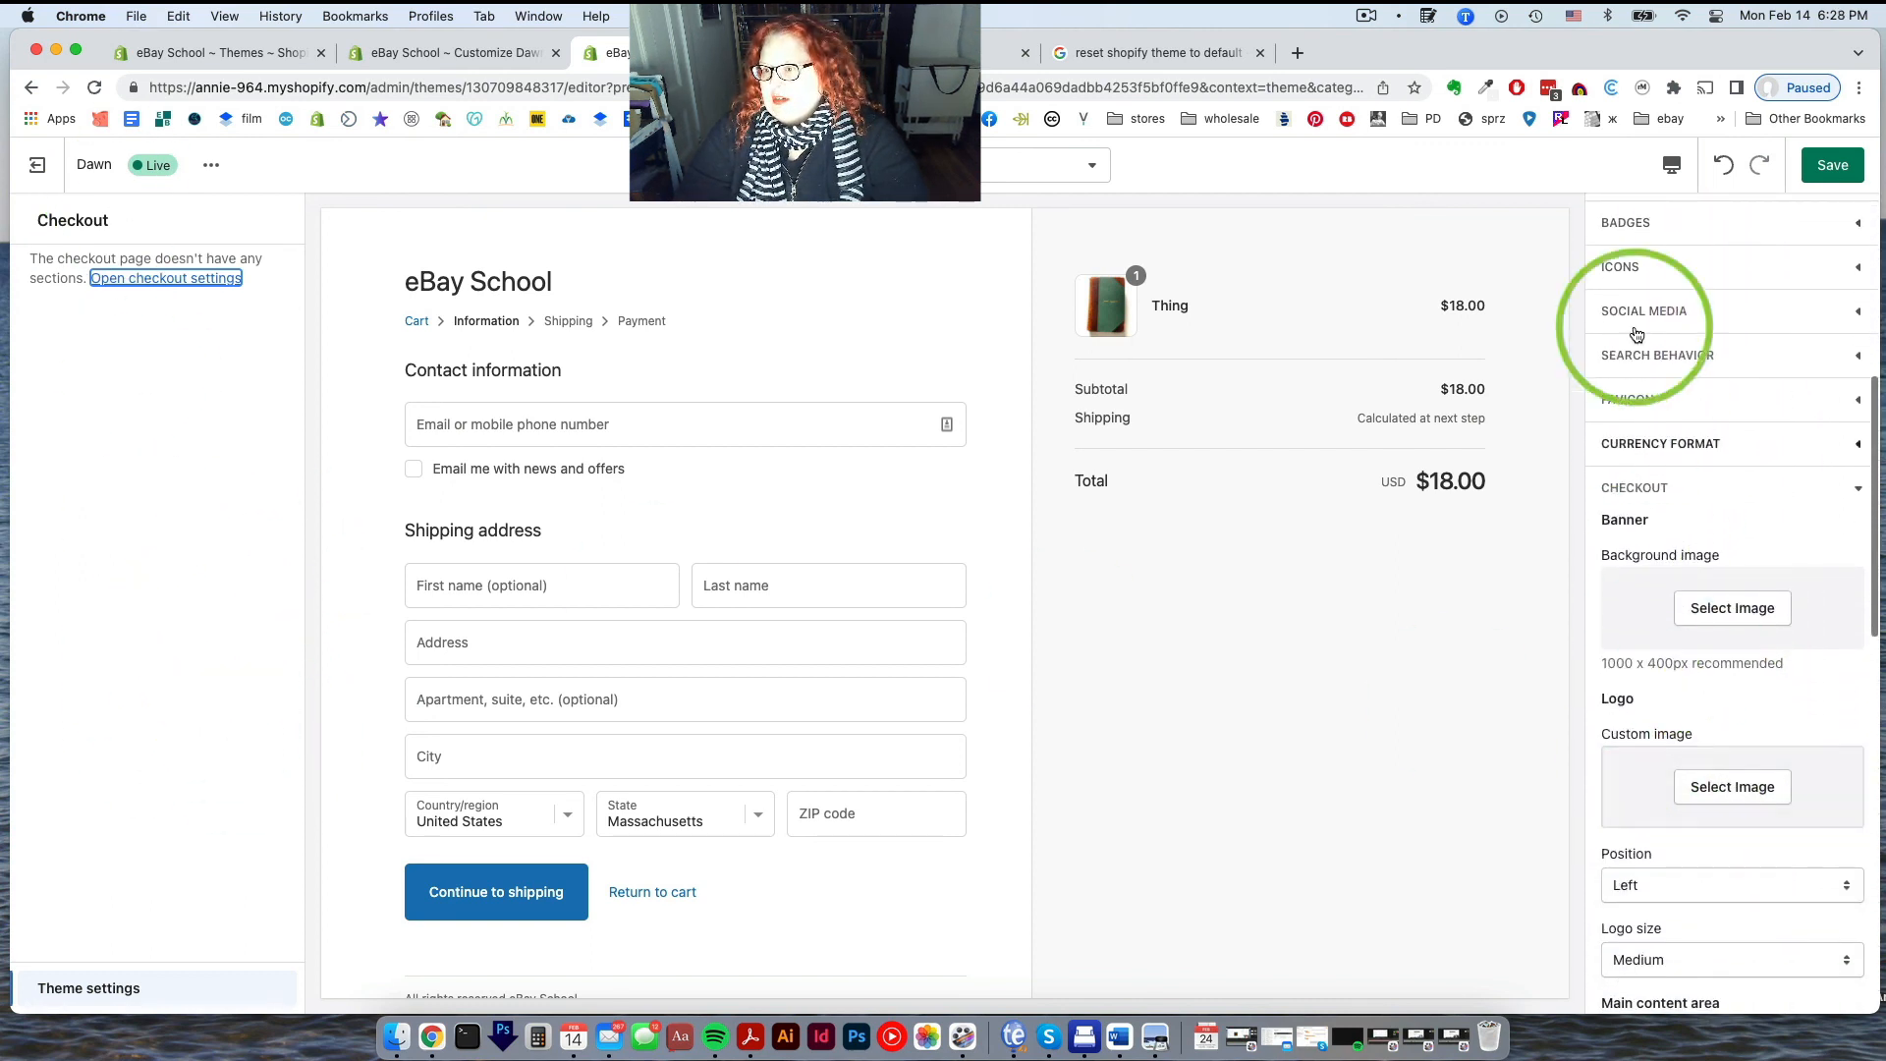
scroll(1718, 539, down, 2)
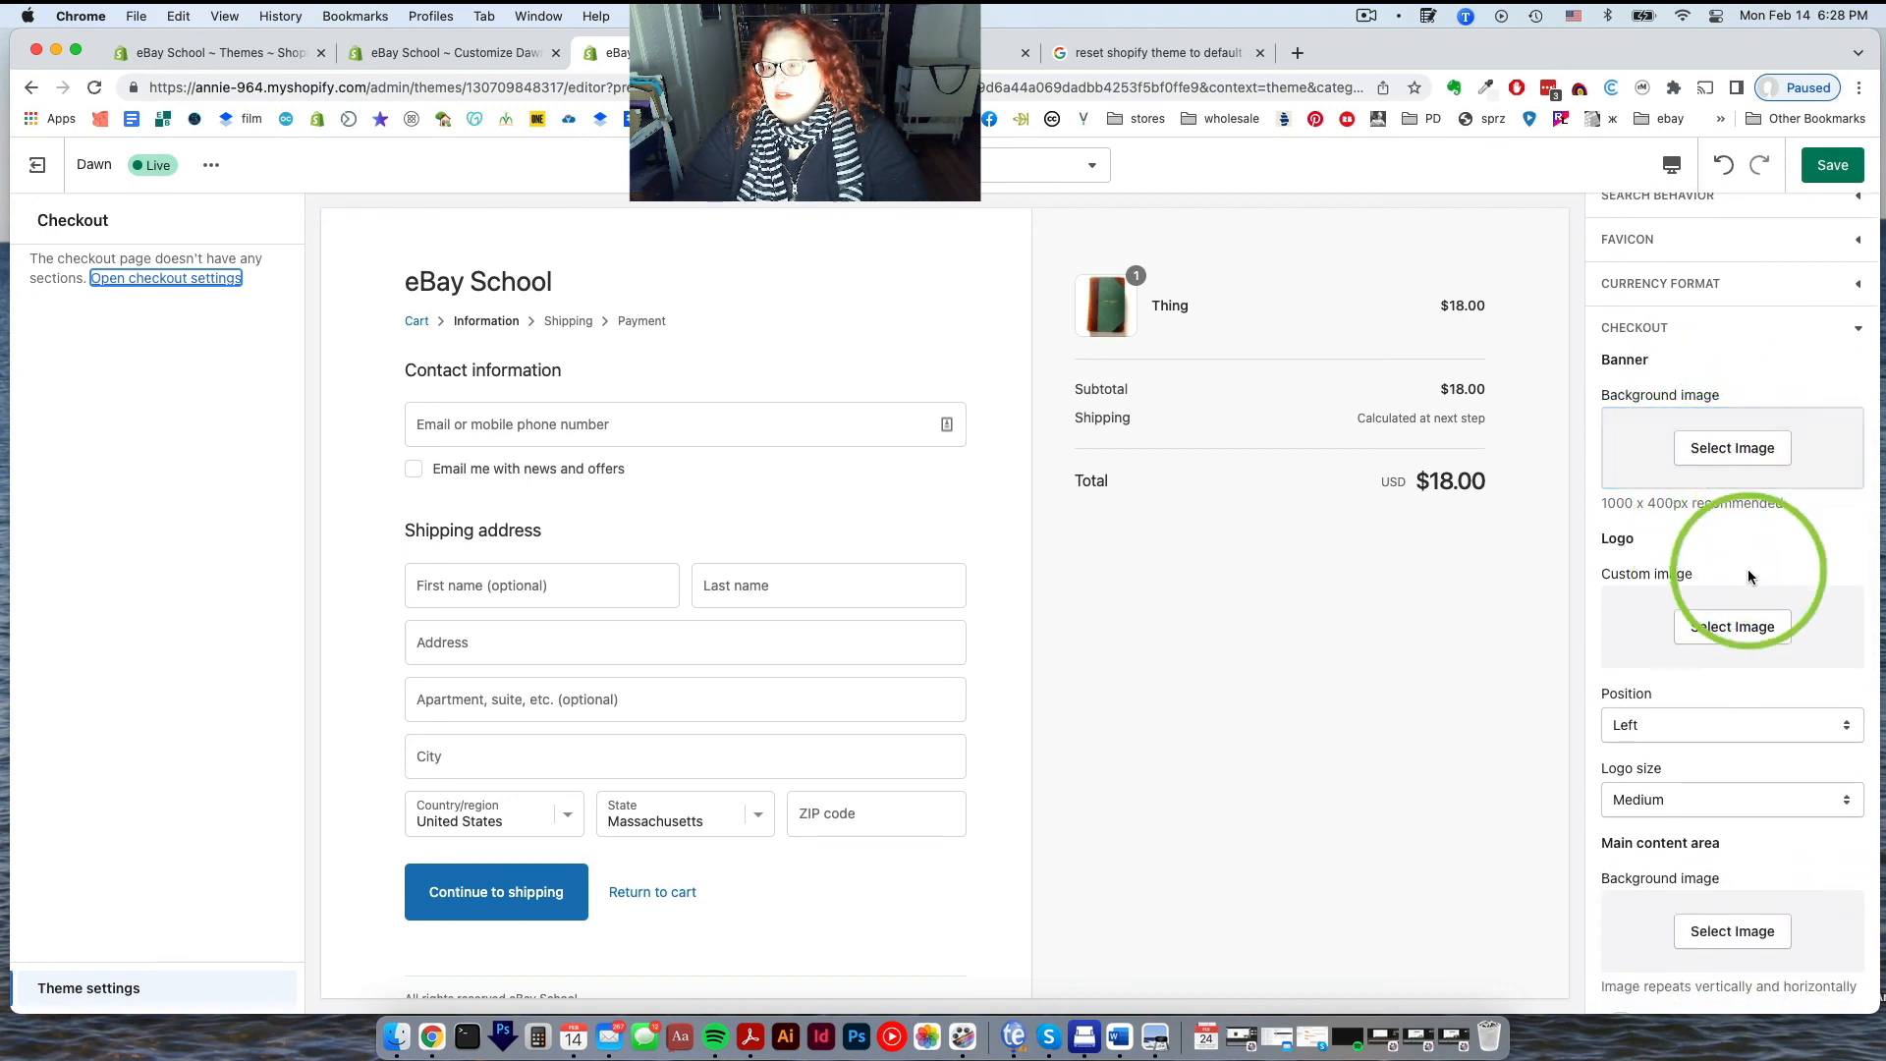
scroll(1719, 688, down, 3)
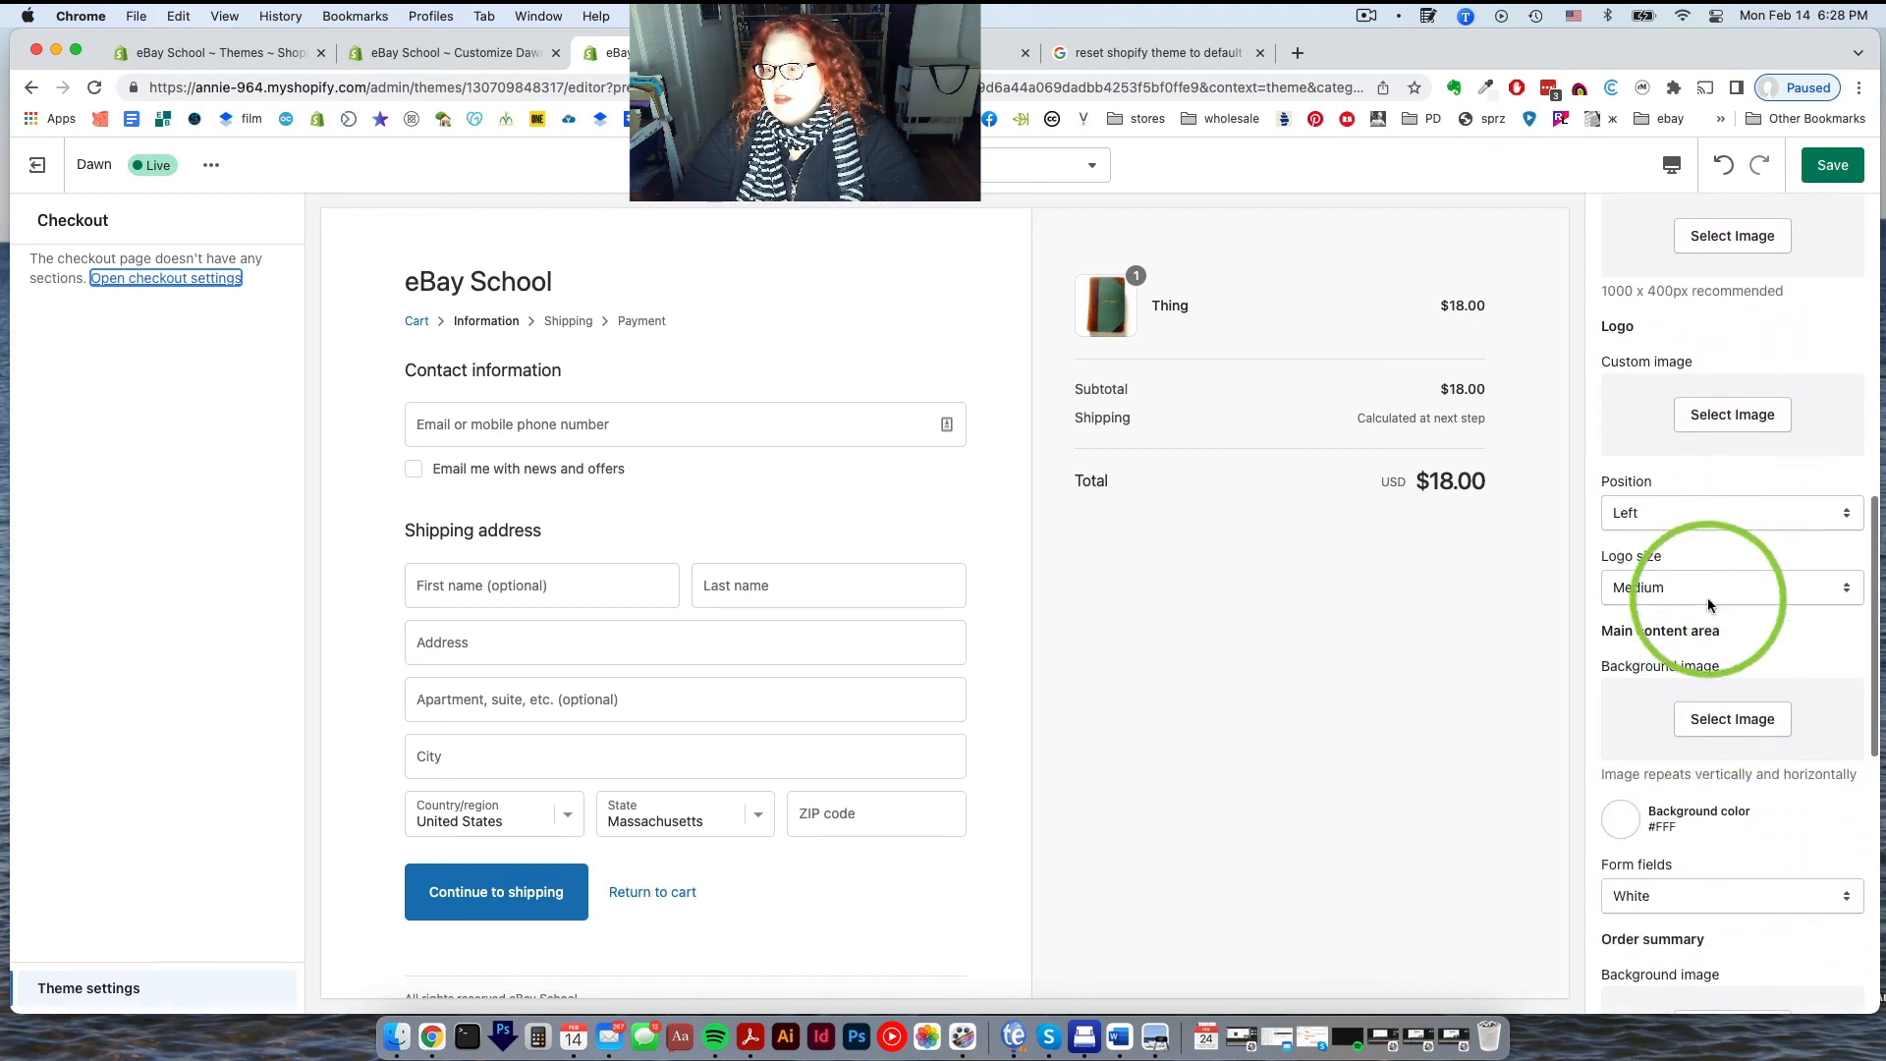
scroll(1714, 639, down, 10)
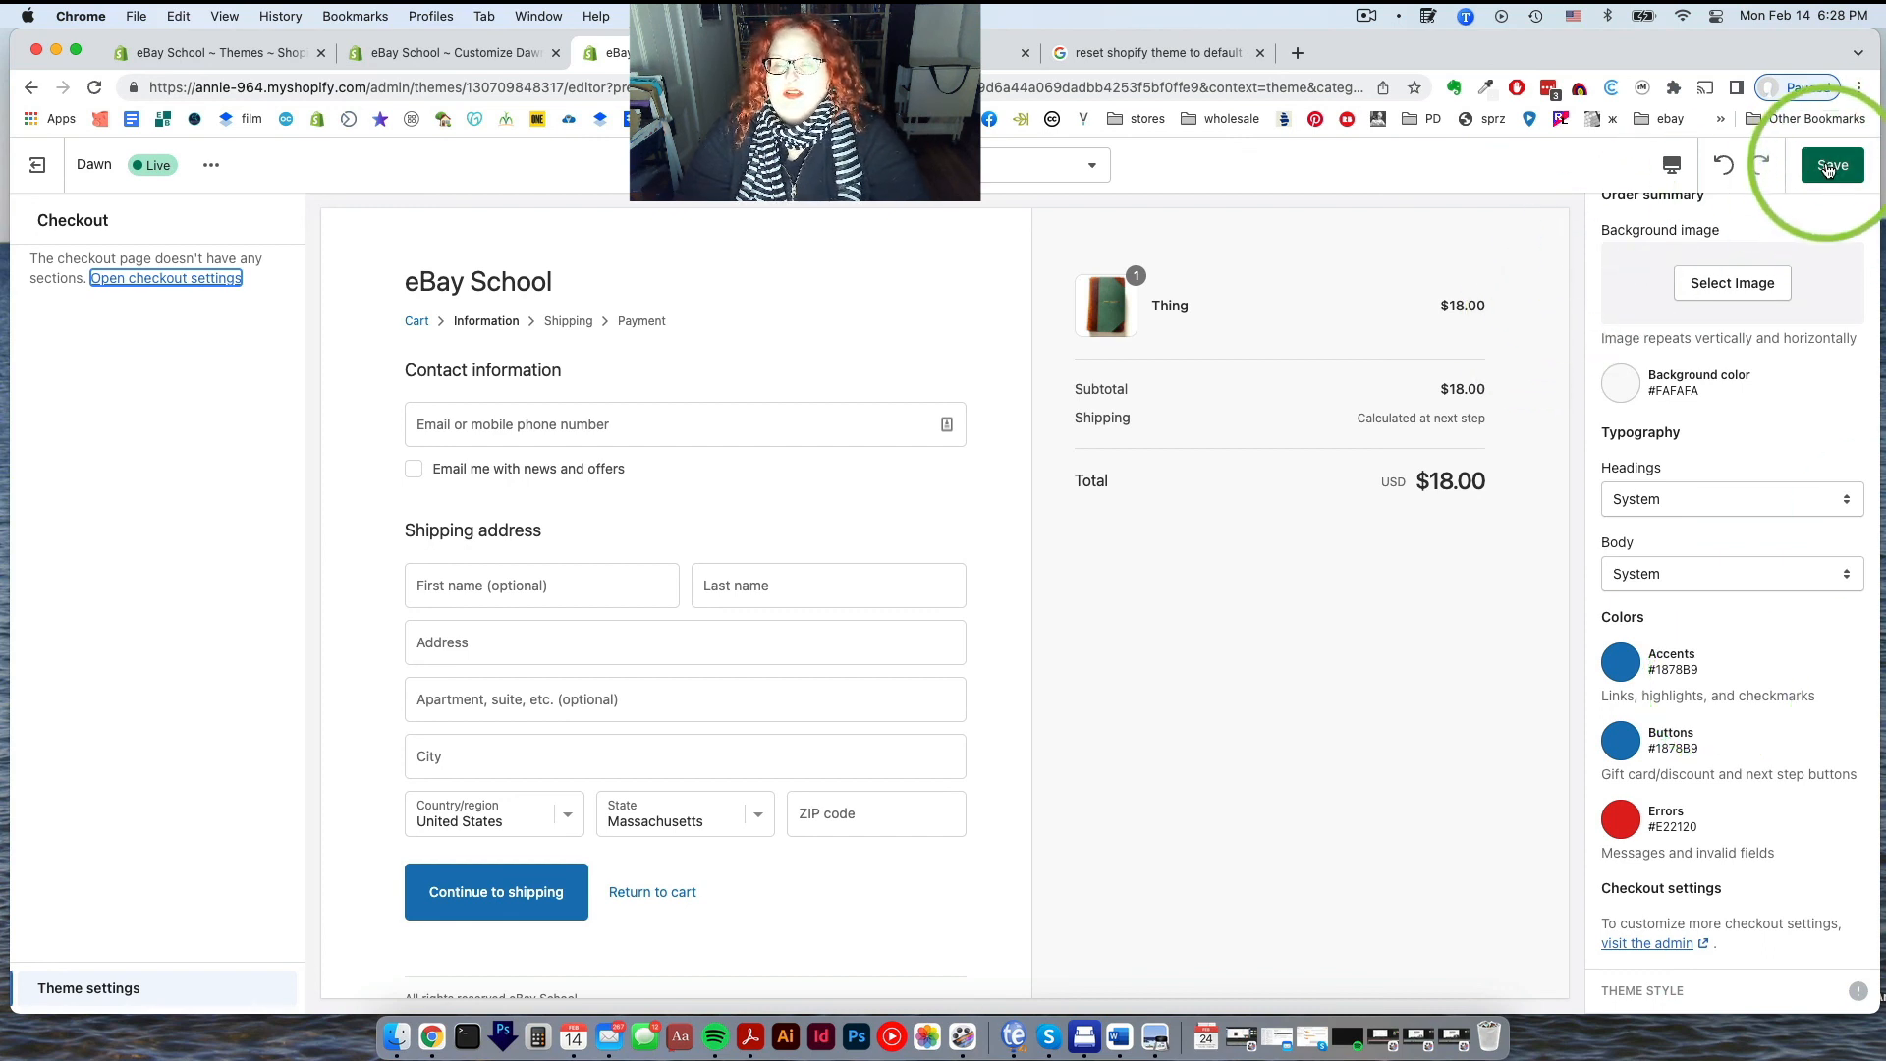
scroll(1012, 825, down, 1)
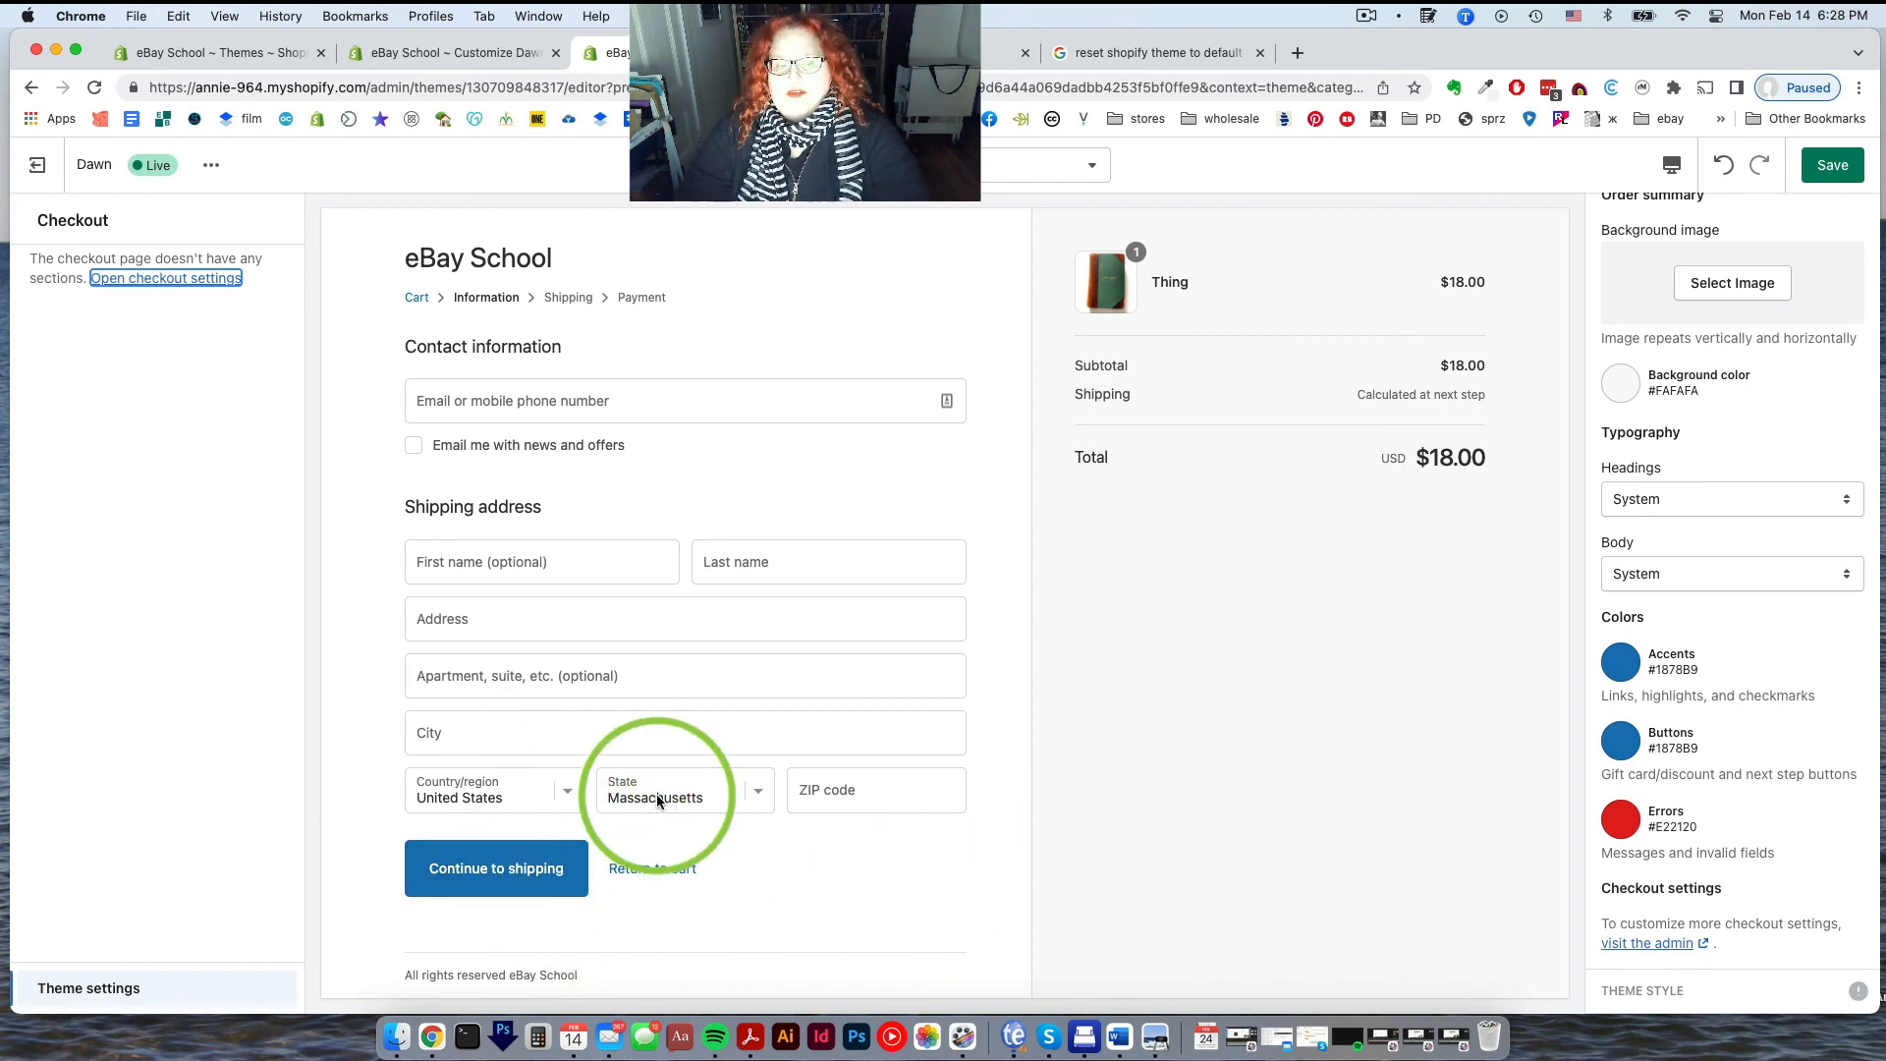
Save the theme changes and exit the theme editor to the Themes page
click(1832, 165)
click(37, 165)
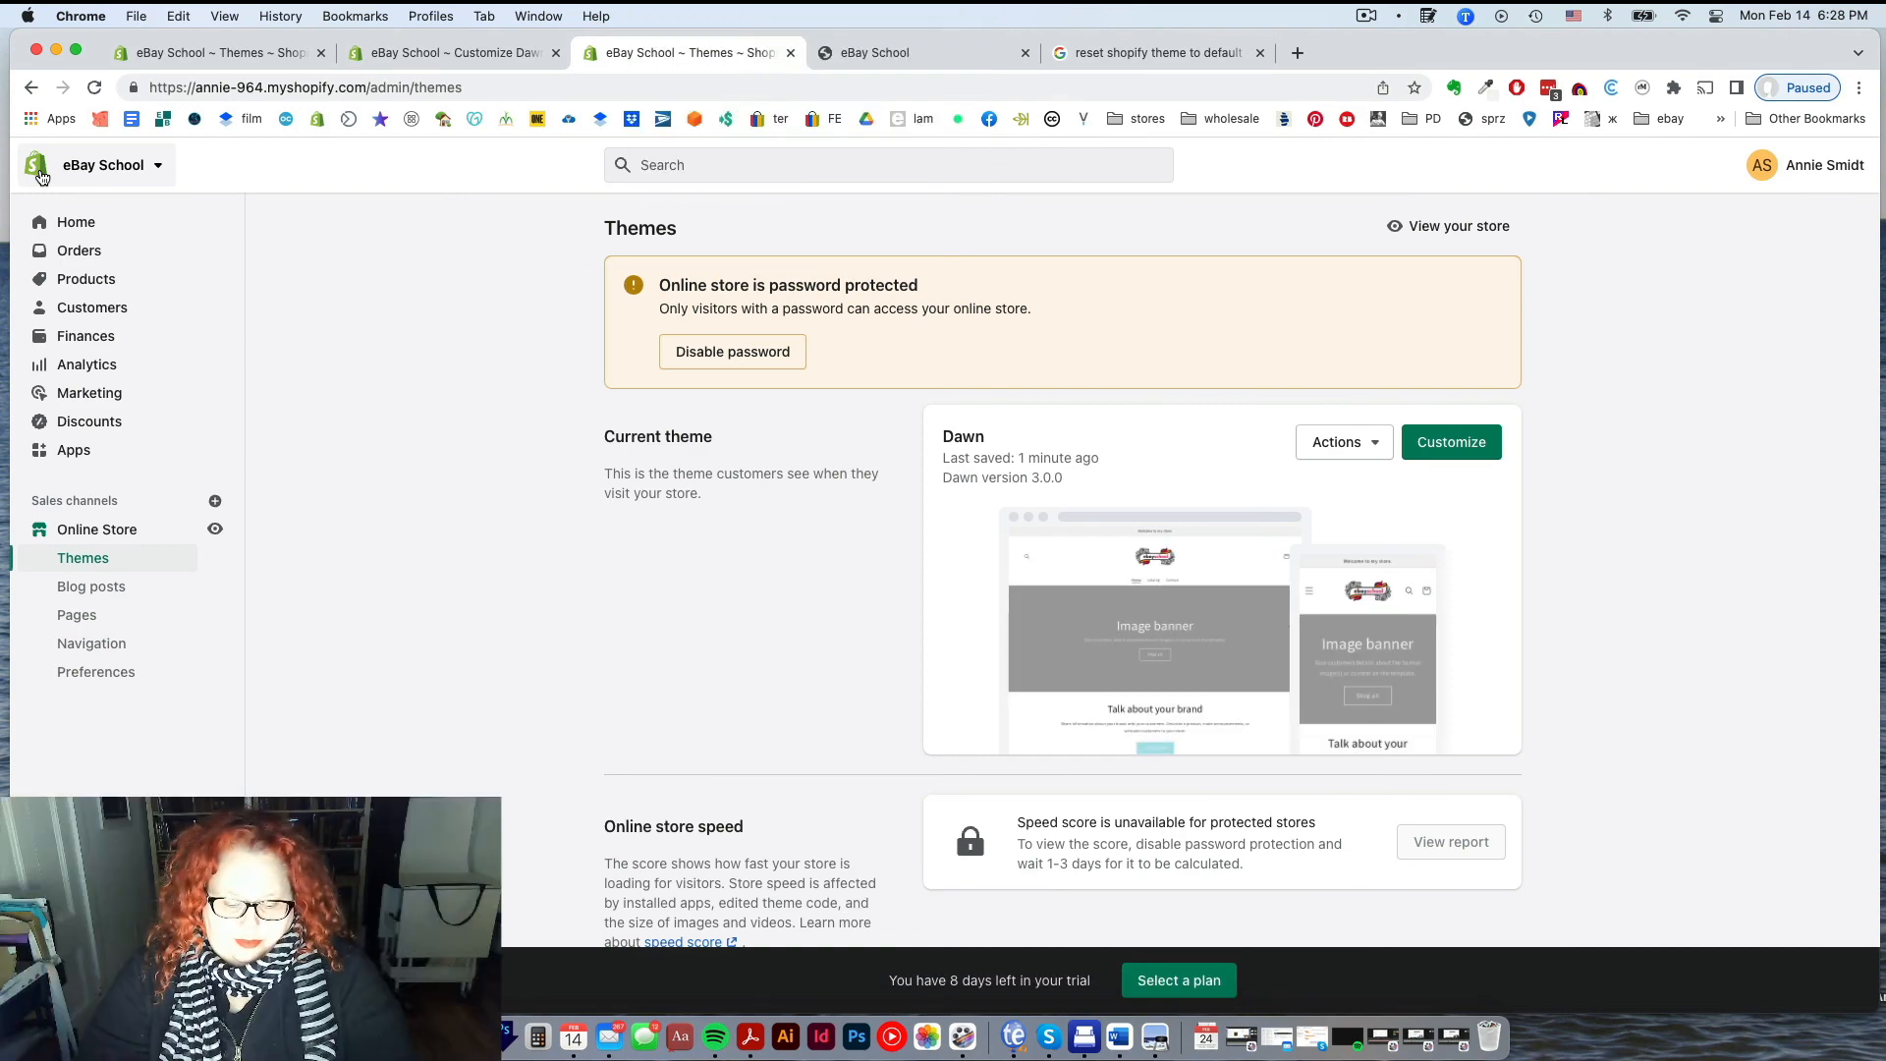
View the live online store to check its home page, and close it again
click(215, 531)
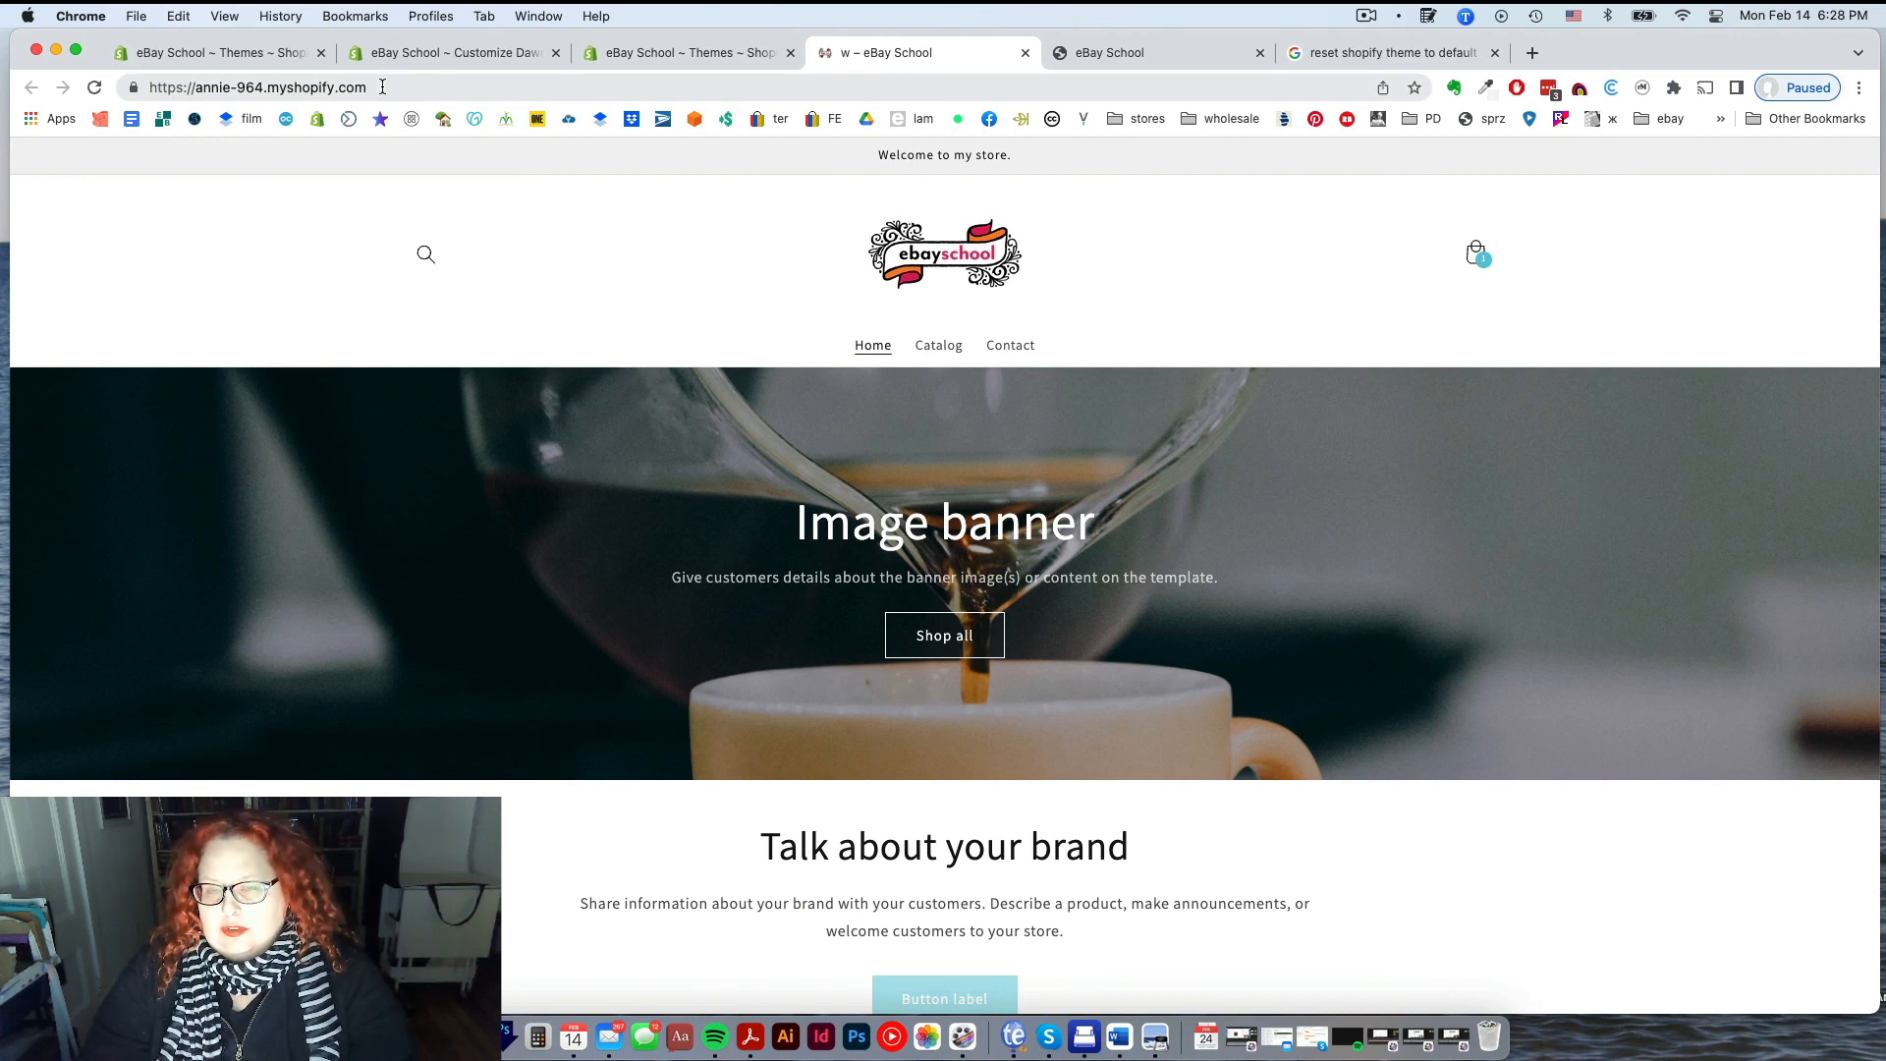
click(1025, 53)
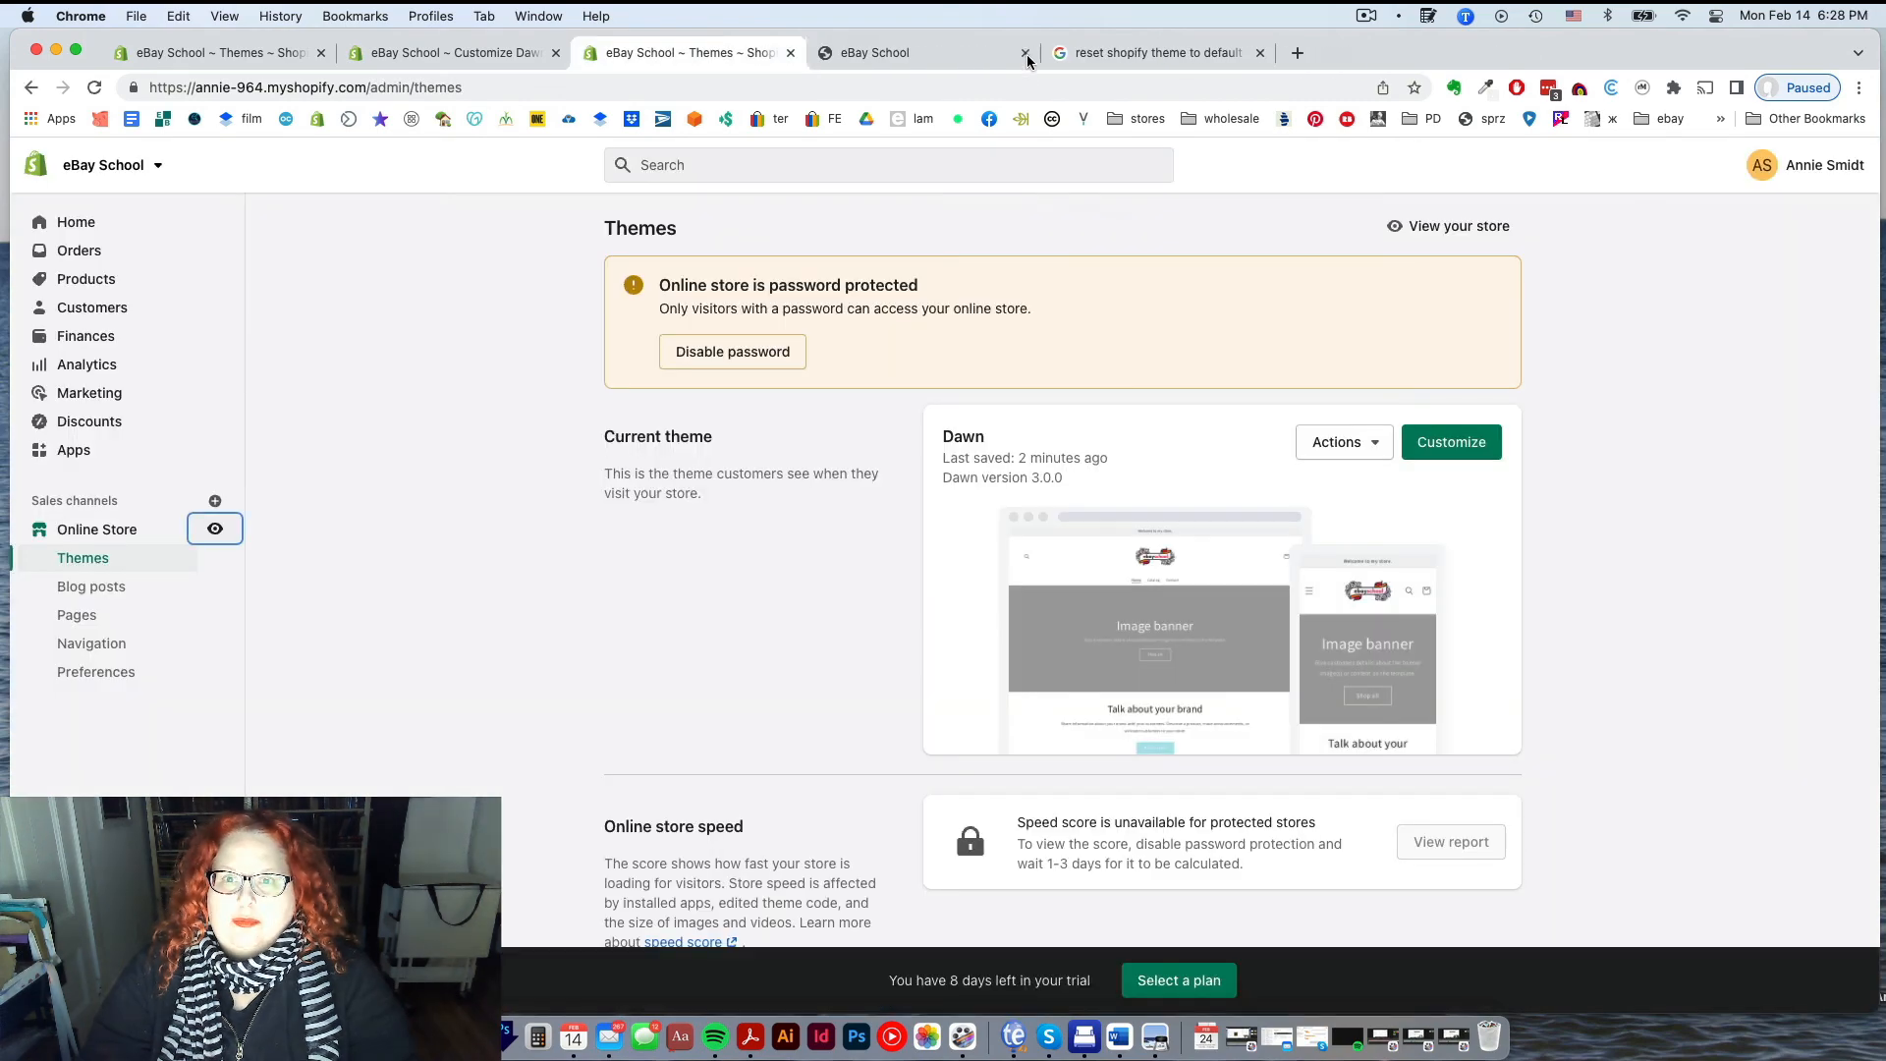